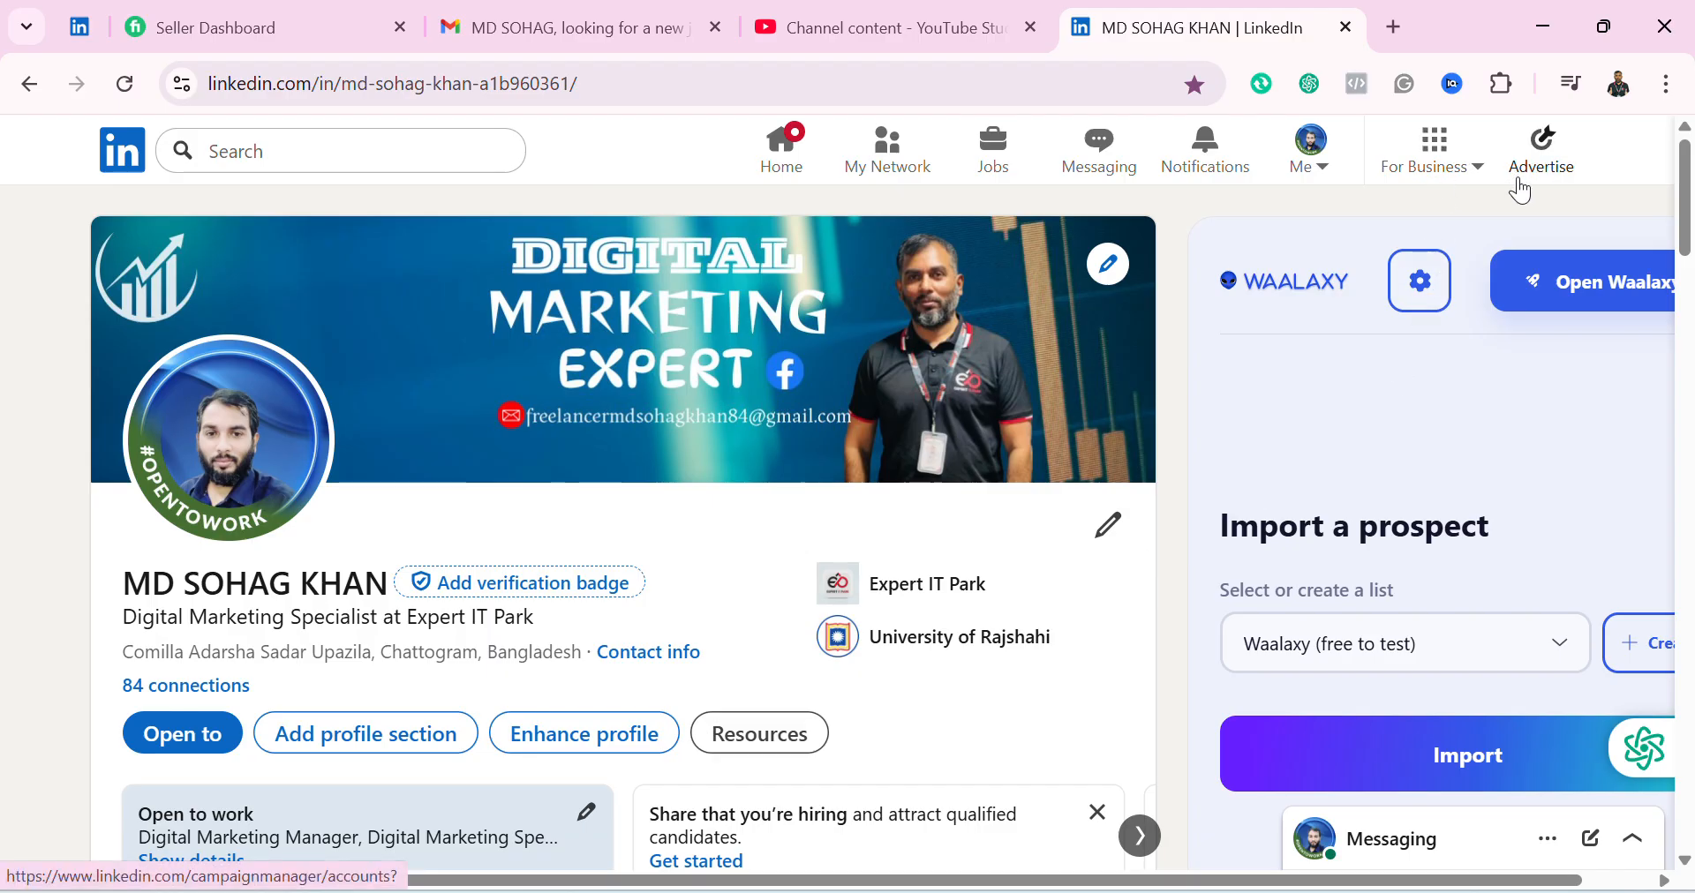
Switch to the Photos viewer and go back through the annotated guide screenshots from Screenshot_19.png to Screenshot_1.png
mouse_move(1040, 891)
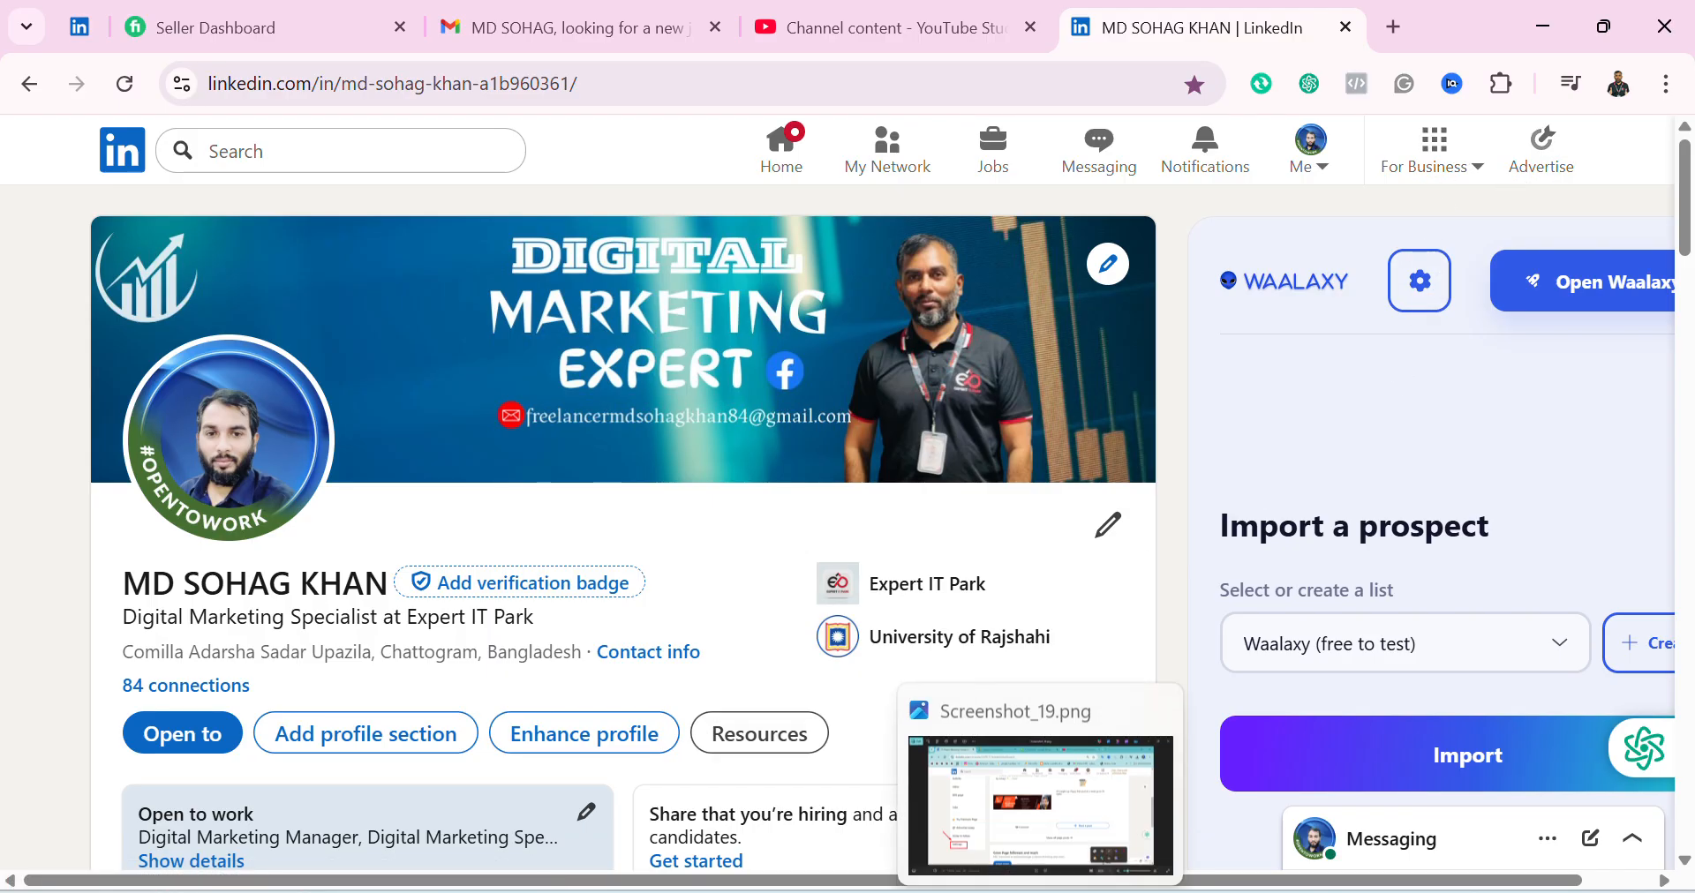
left_click(1040, 790)
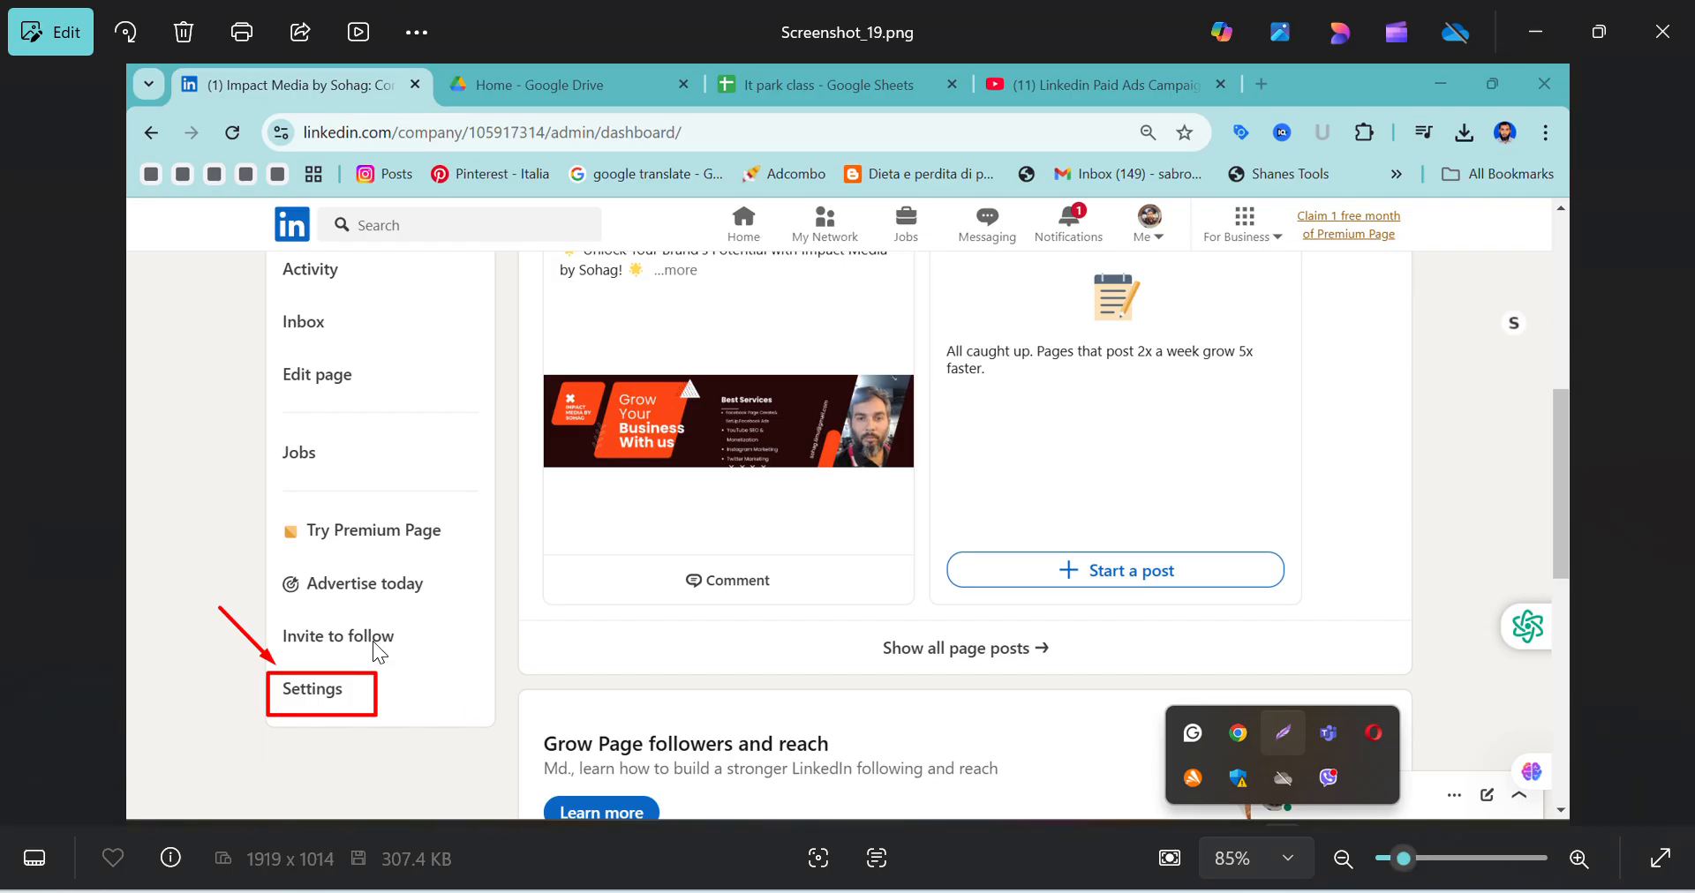
left_click(27, 446)
left_click(27, 446)
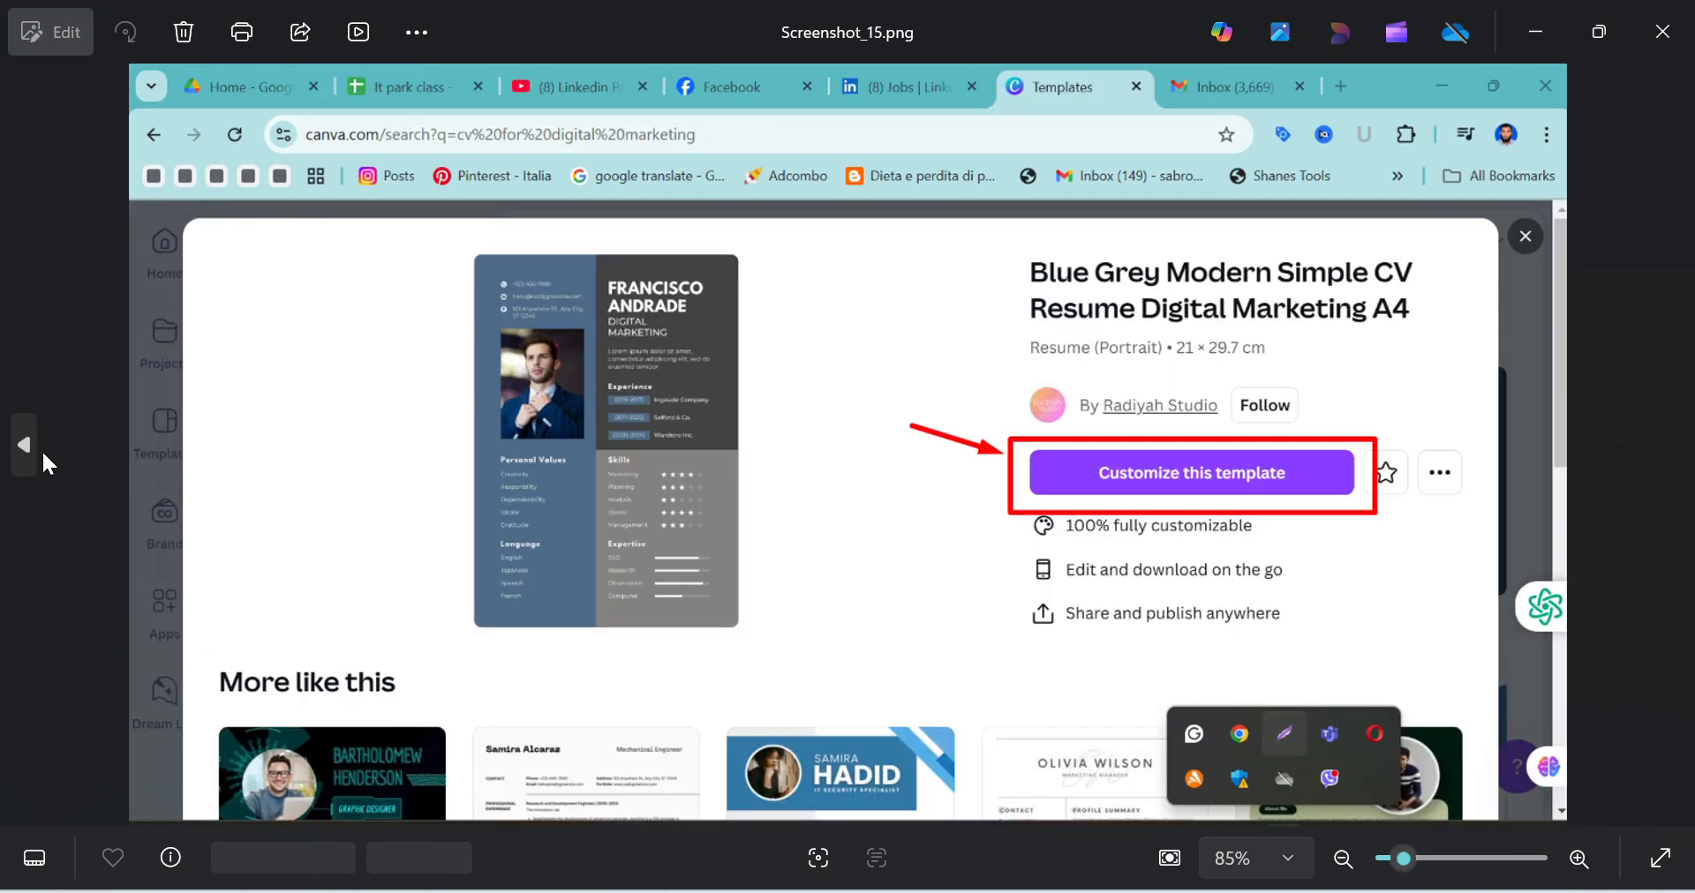
left_click(27, 446)
left_click(26, 446)
left_click(41, 447)
left_click(41, 446)
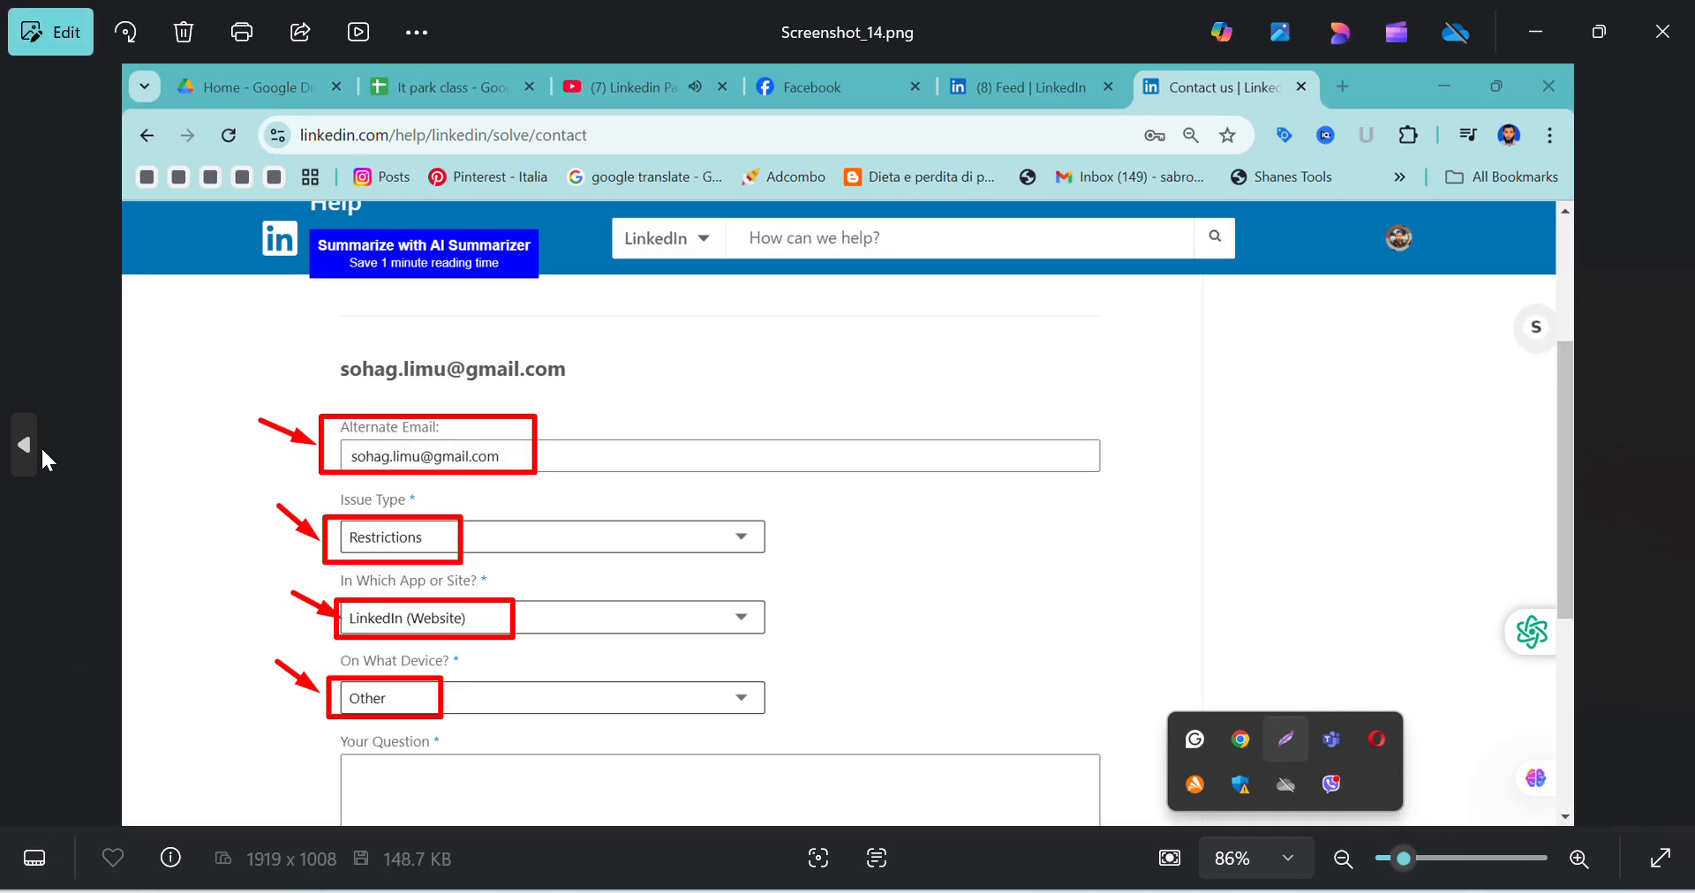
left_click(41, 446)
left_click(41, 446)
left_click(41, 447)
left_click(40, 446)
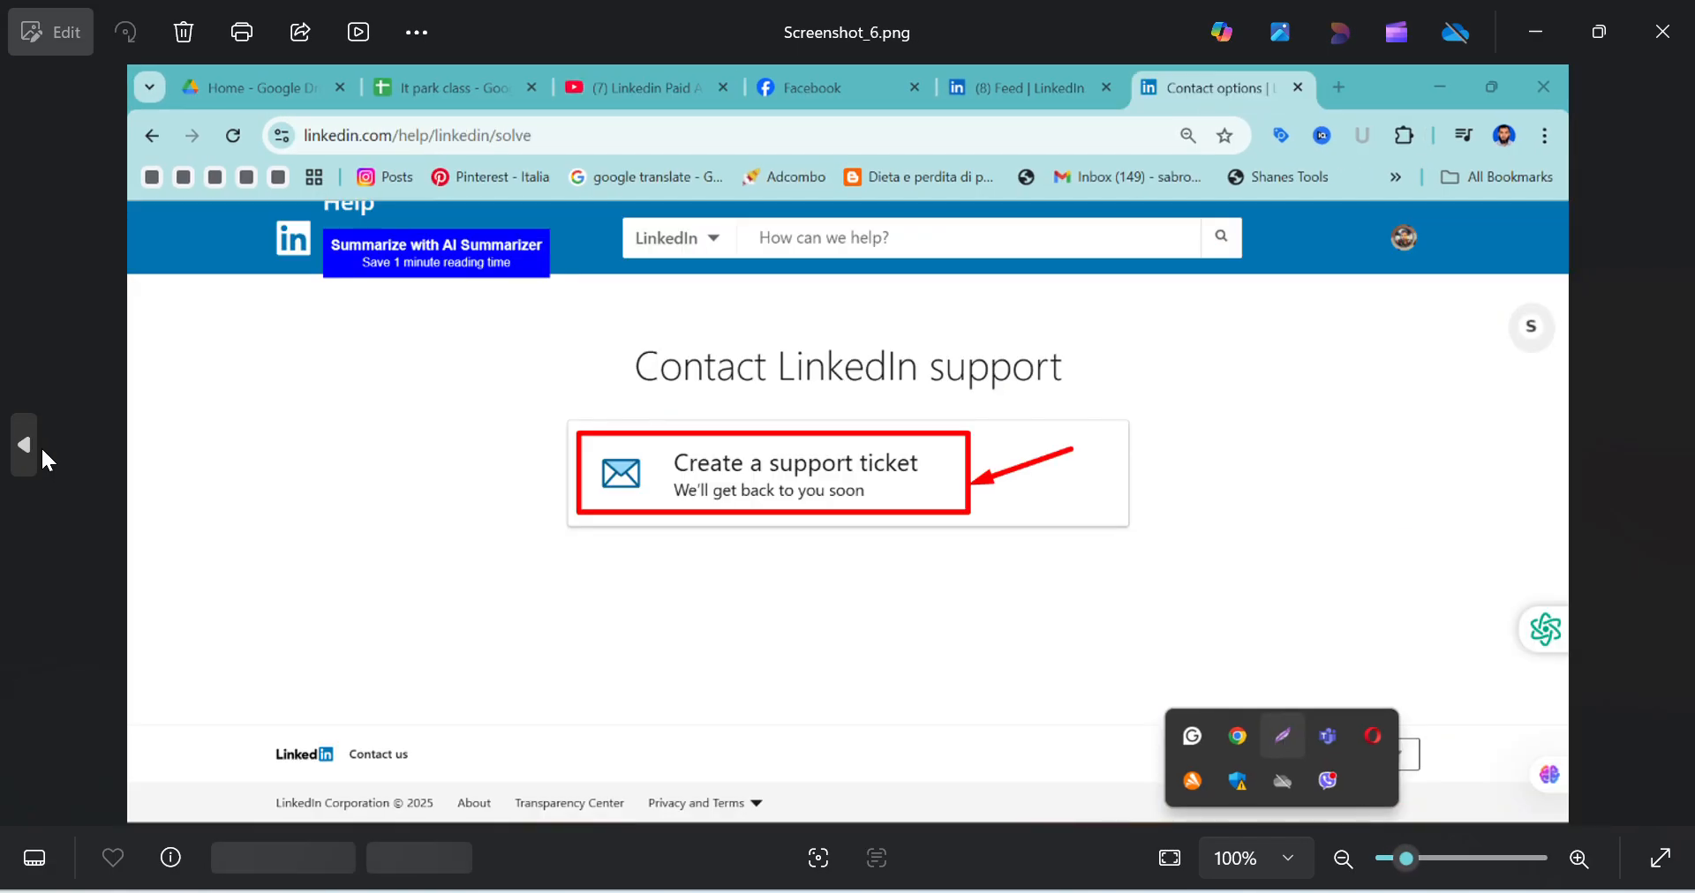
left_click(41, 447)
left_click(40, 447)
left_click(41, 446)
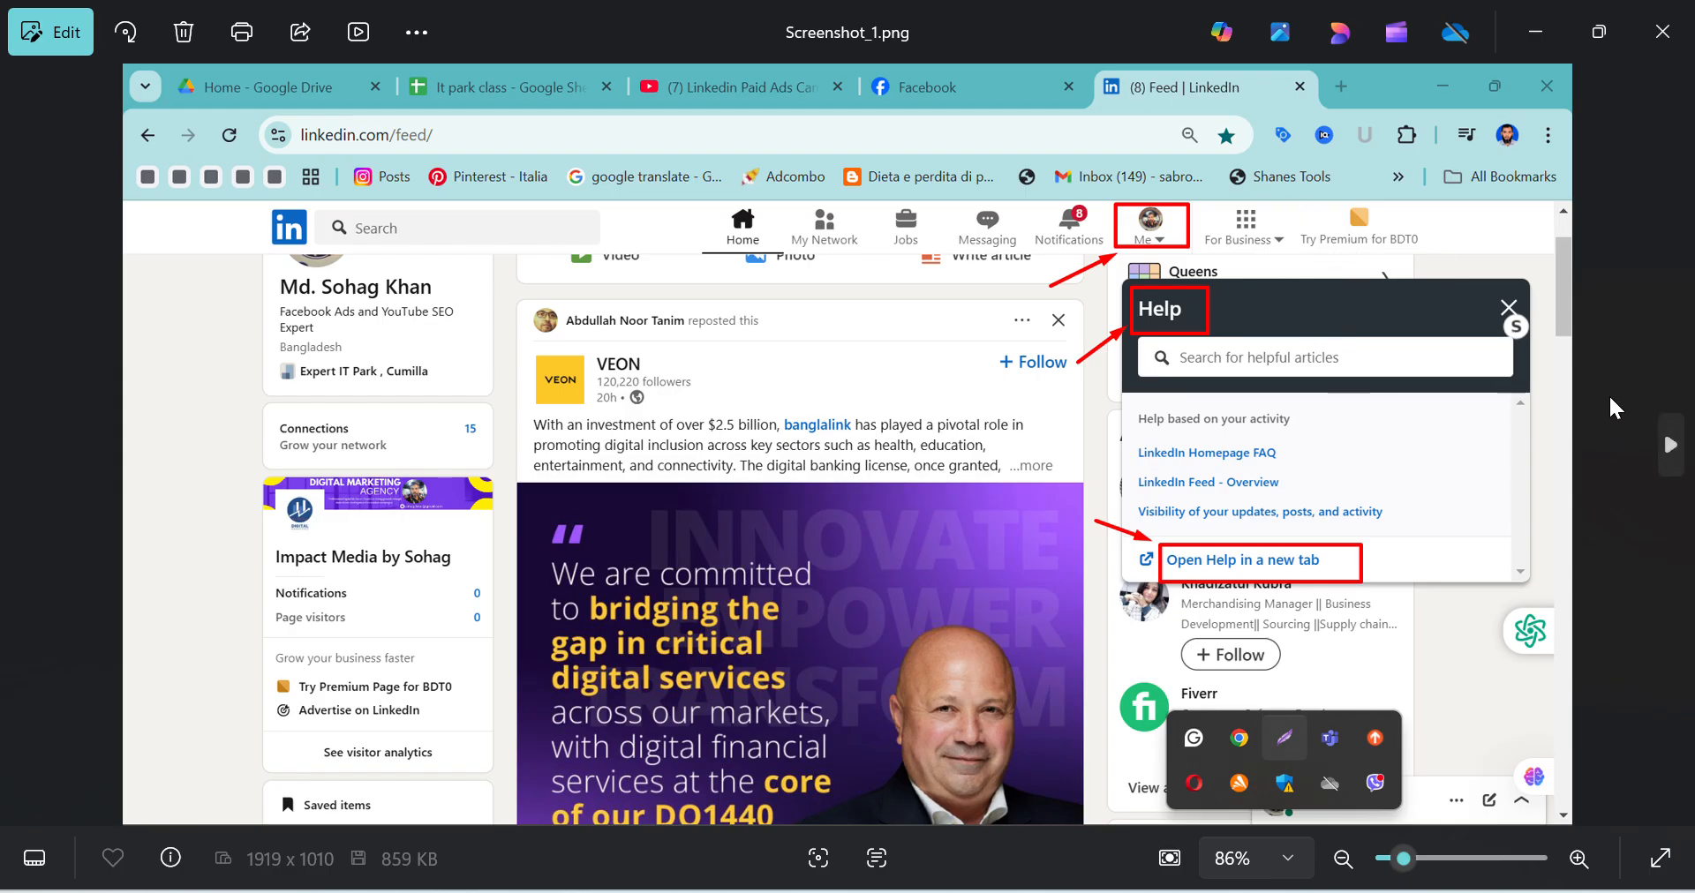
Review the guide screenshots in order from Screenshot_1.png up to Screenshot_26.png, and return to LinkedIn in Chrome
left_click(1669, 446)
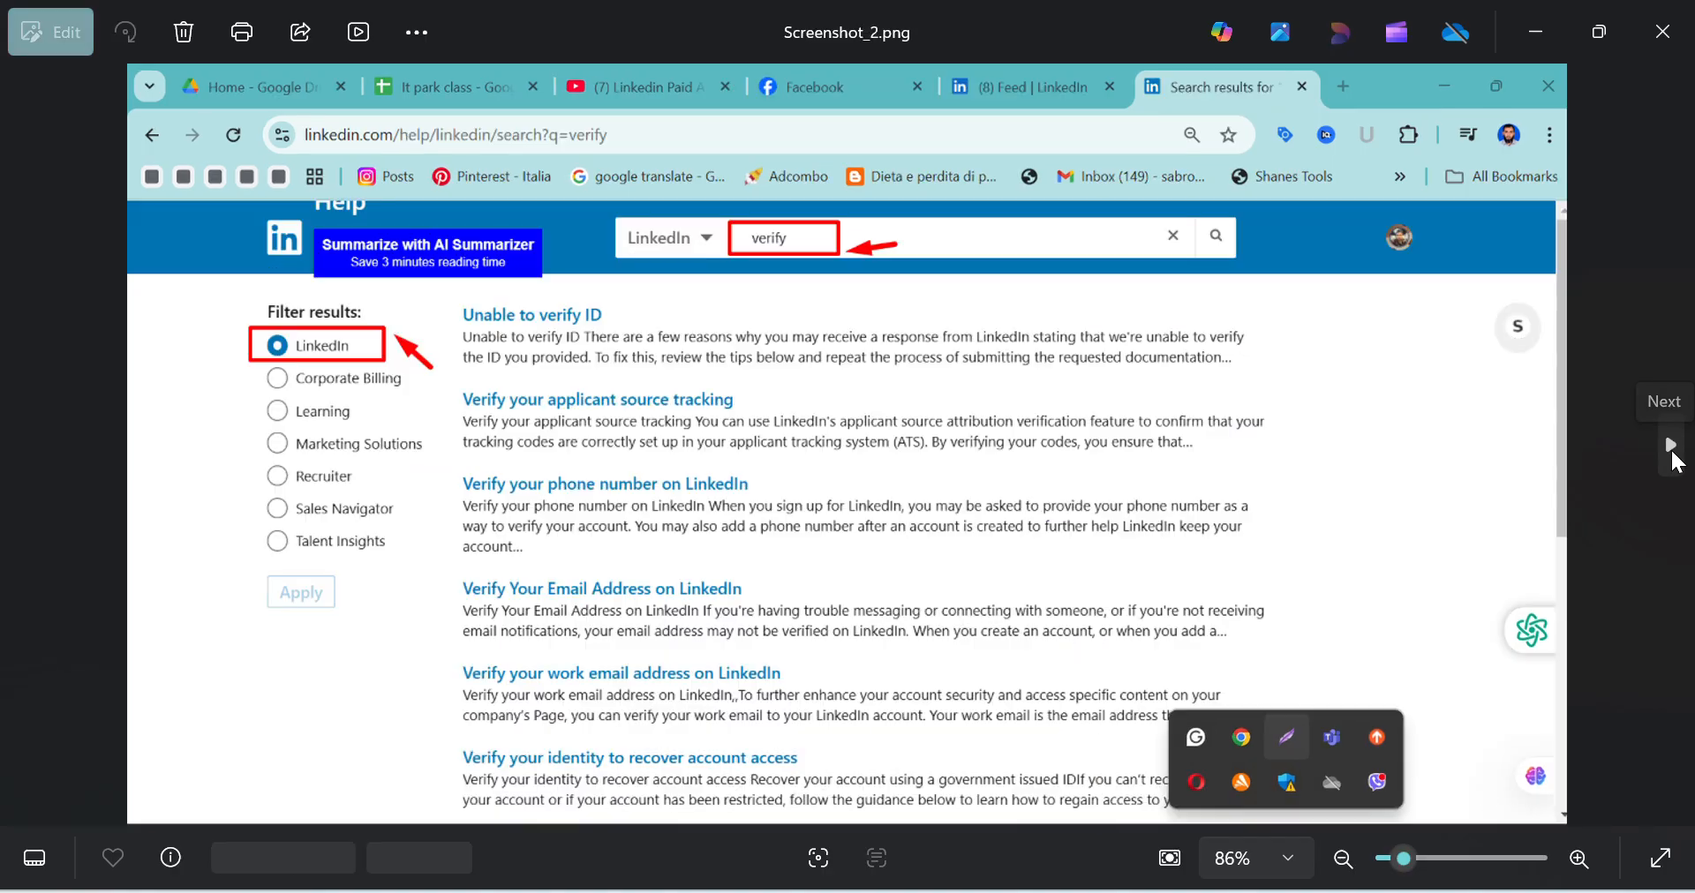
left_click(1669, 446)
left_click(1669, 446)
left_click(1669, 445)
left_click(1669, 446)
left_click(1667, 446)
left_click(1667, 446)
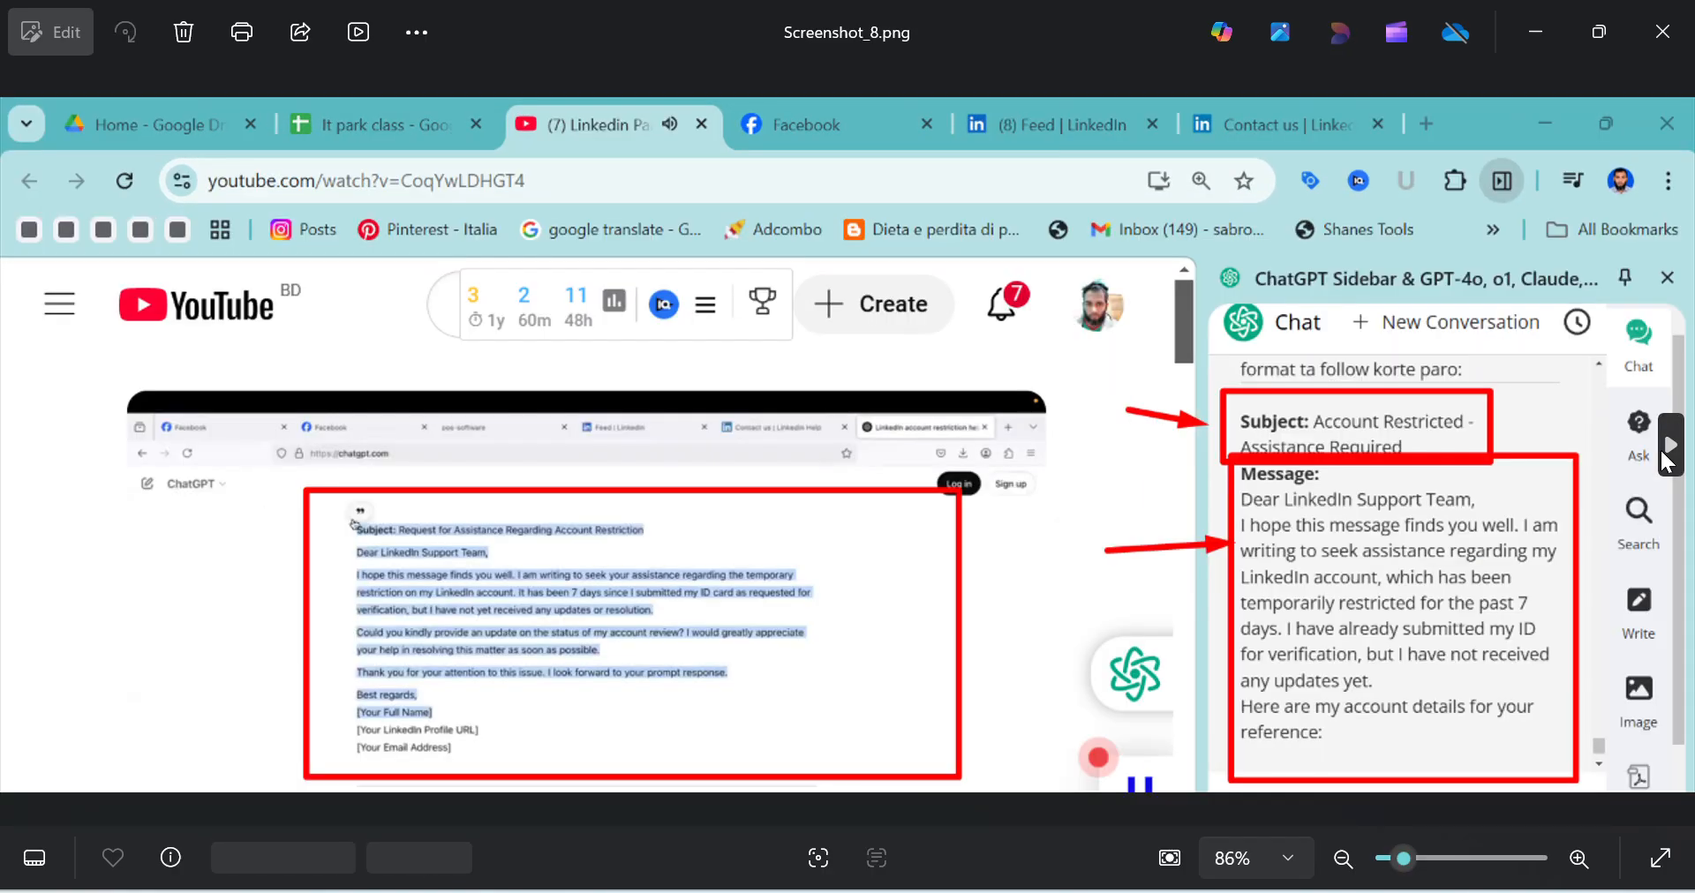
left_click(1666, 445)
left_click(1667, 446)
left_click(1666, 446)
left_click(1658, 450)
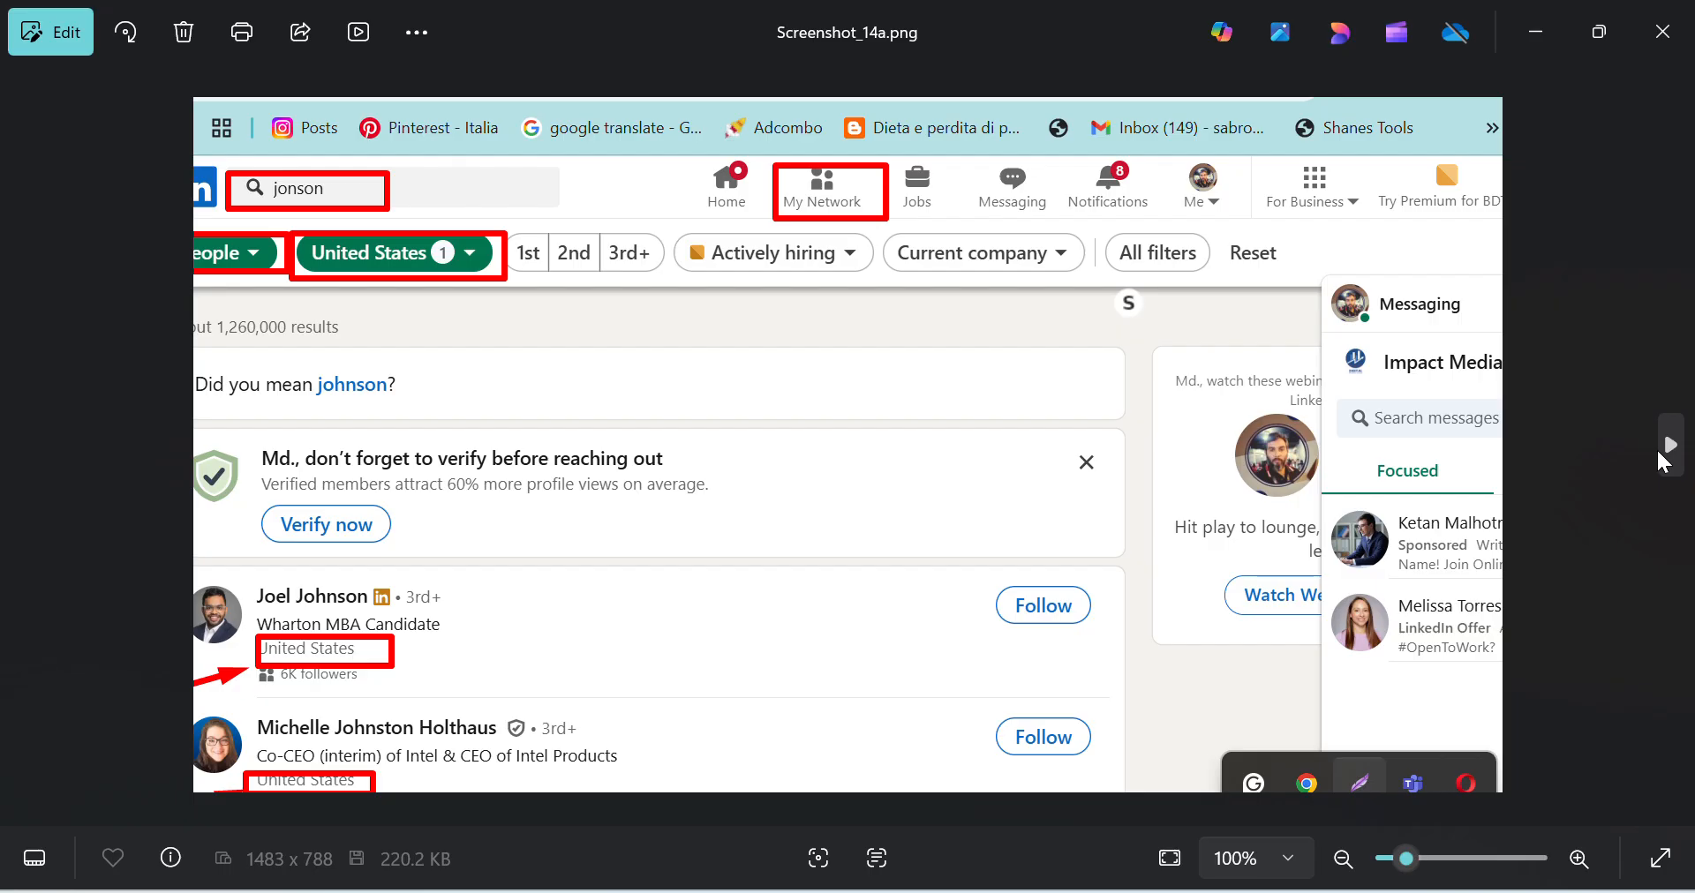
left_click(1657, 450)
left_click(1657, 451)
left_click(1655, 448)
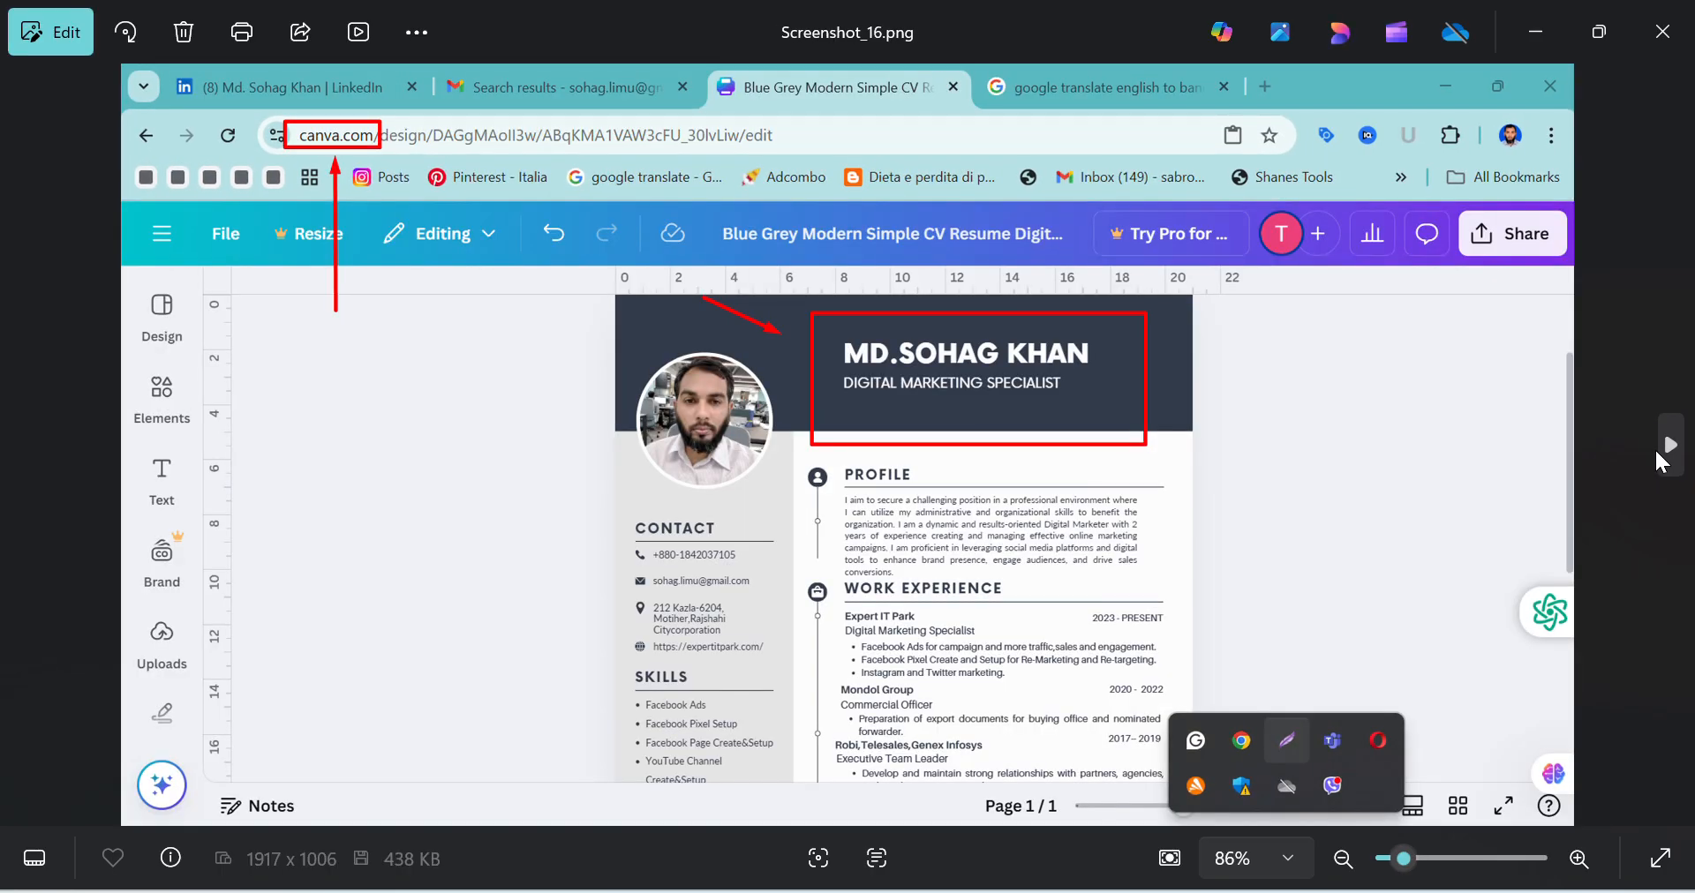
left_click(1656, 447)
left_click(1656, 446)
left_click(1655, 447)
left_click(1654, 447)
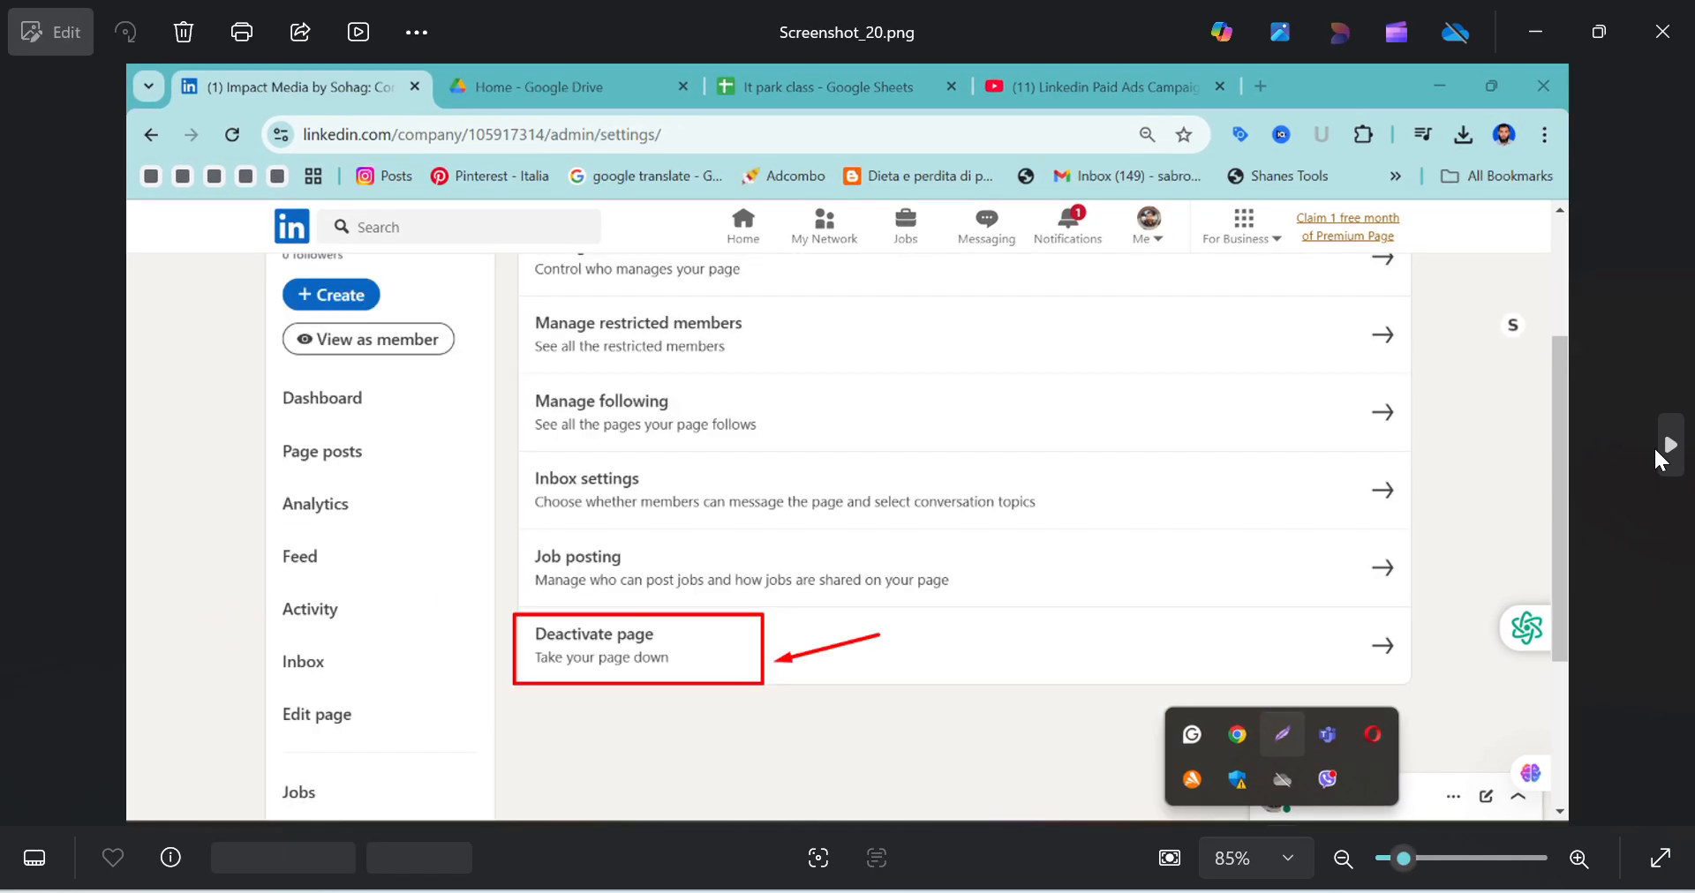
left_click(1654, 447)
left_click(1654, 446)
left_click(1653, 445)
left_click(1652, 445)
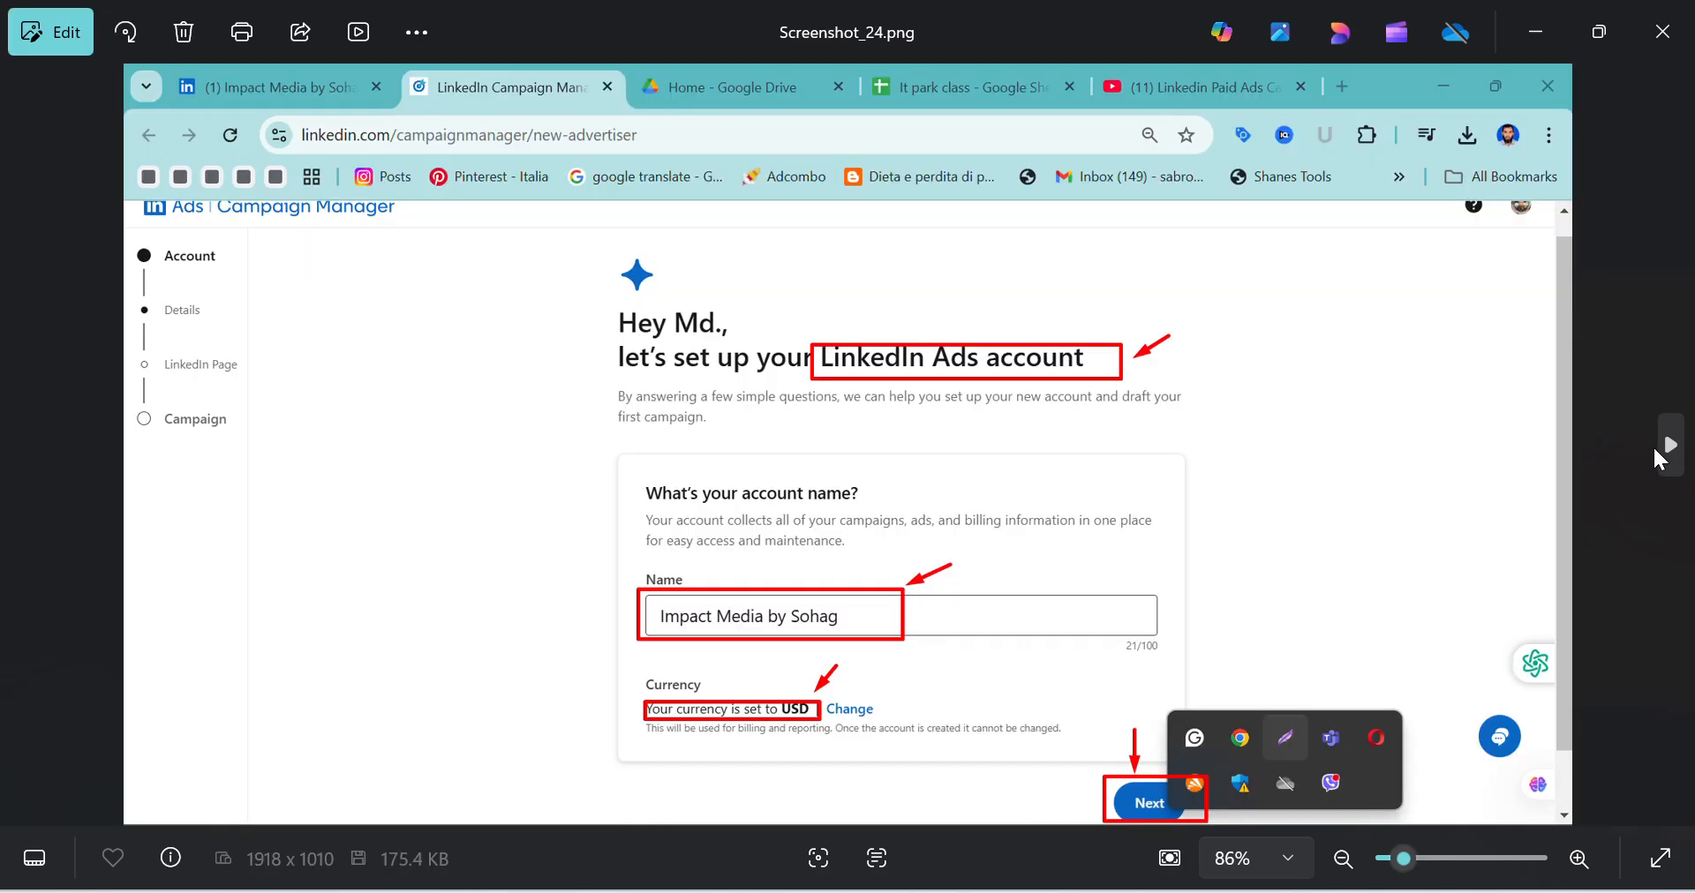
left_click(1652, 445)
left_click(1650, 446)
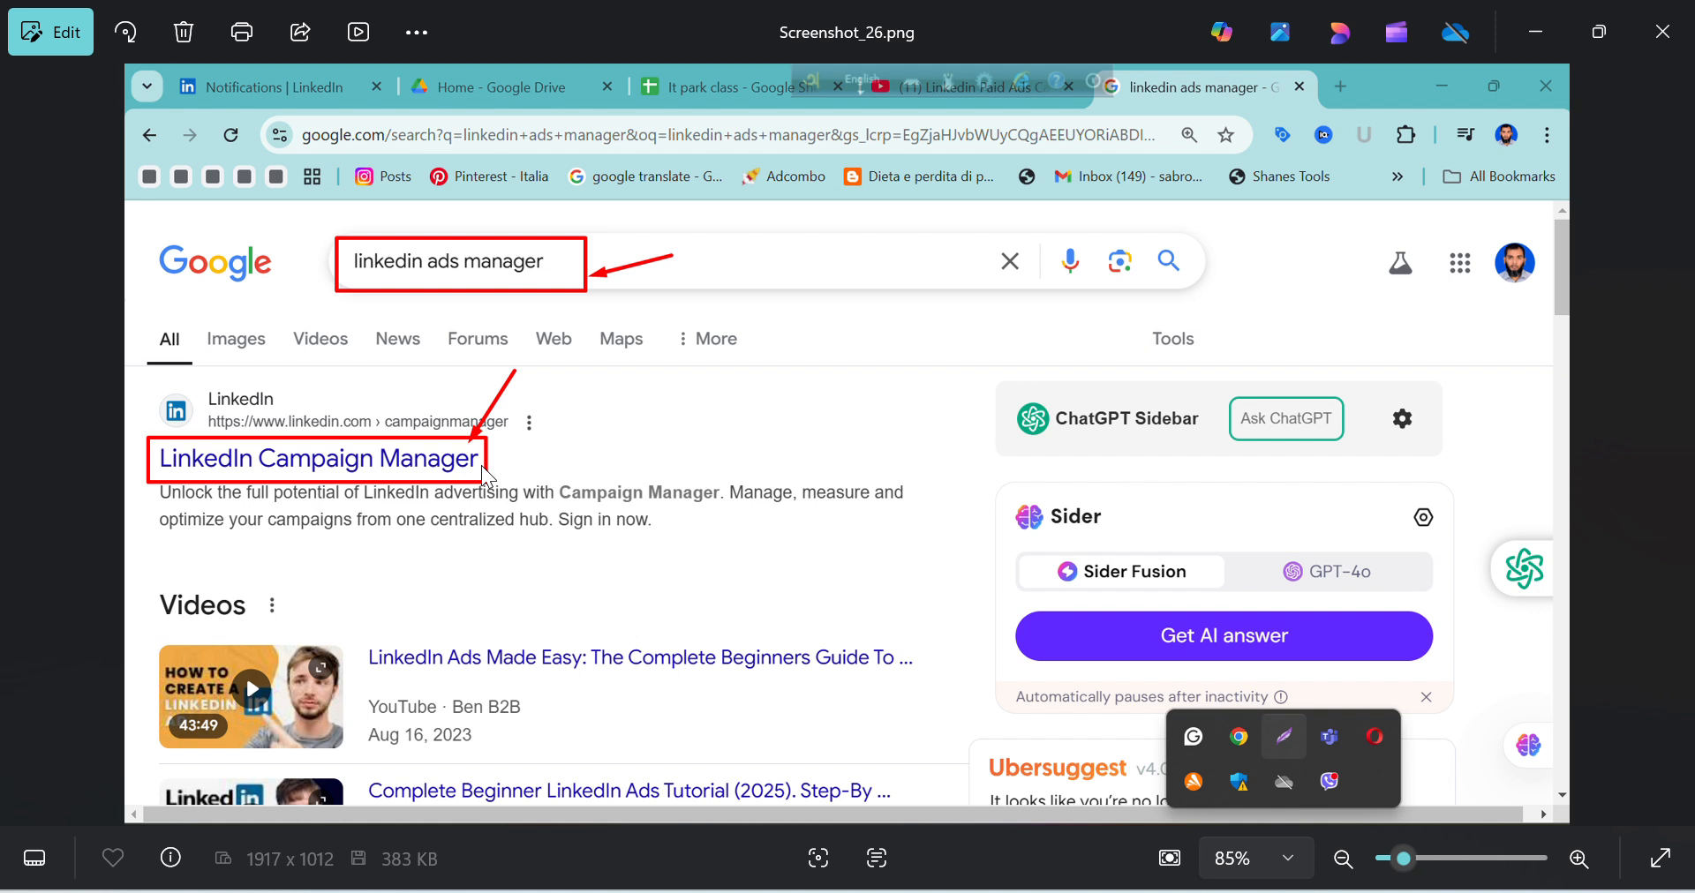
mouse_move(923, 891)
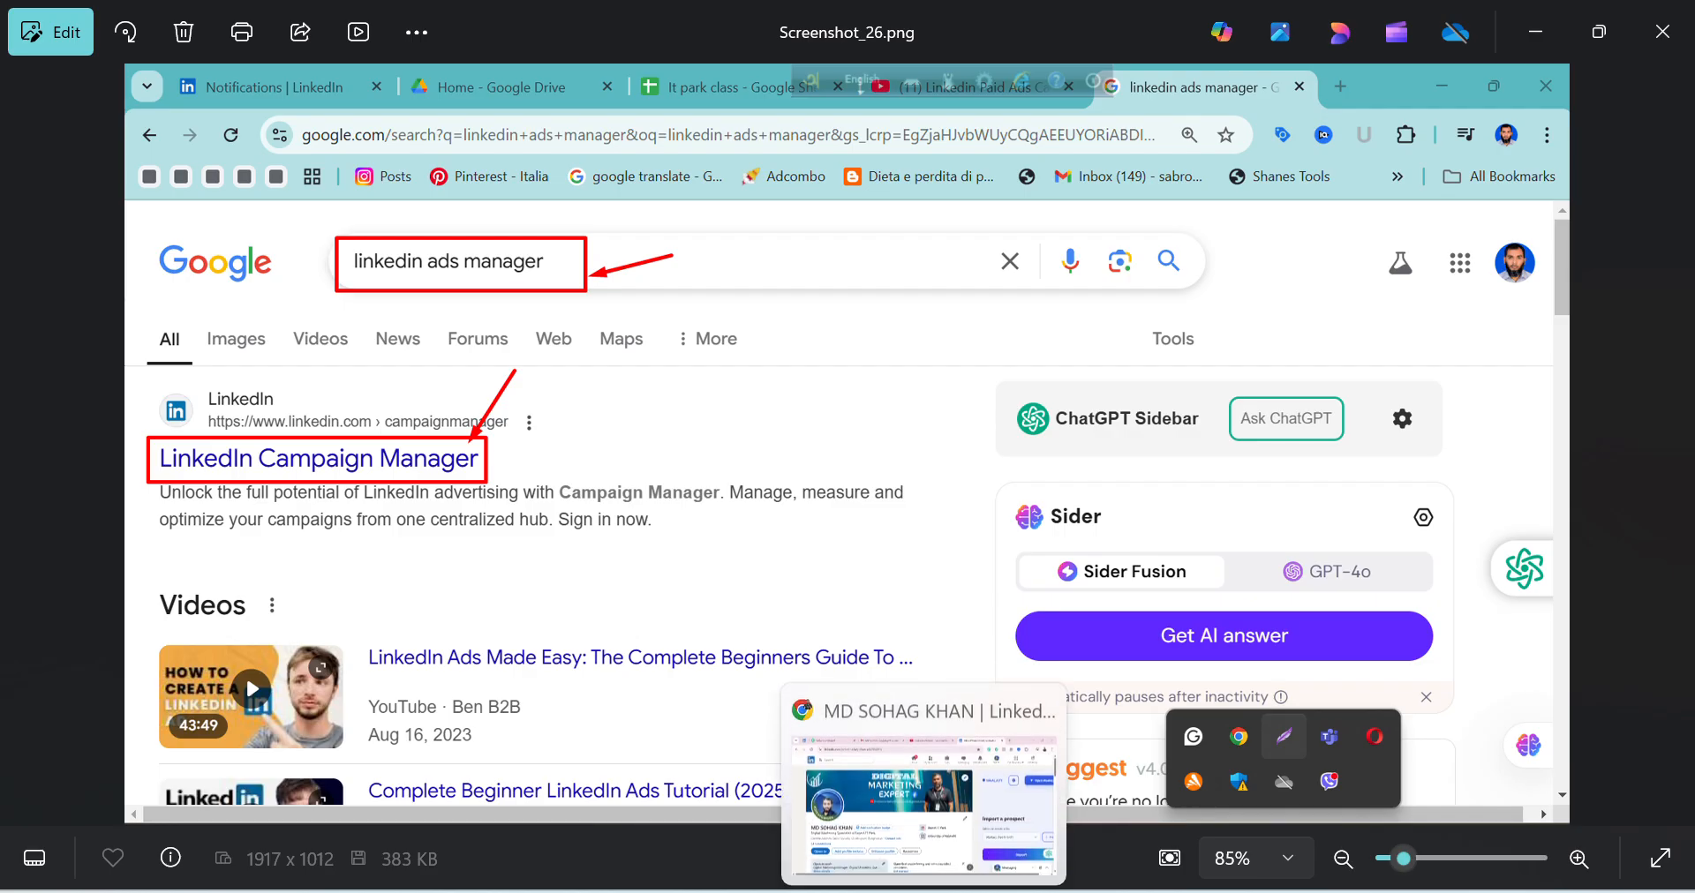
left_click(923, 808)
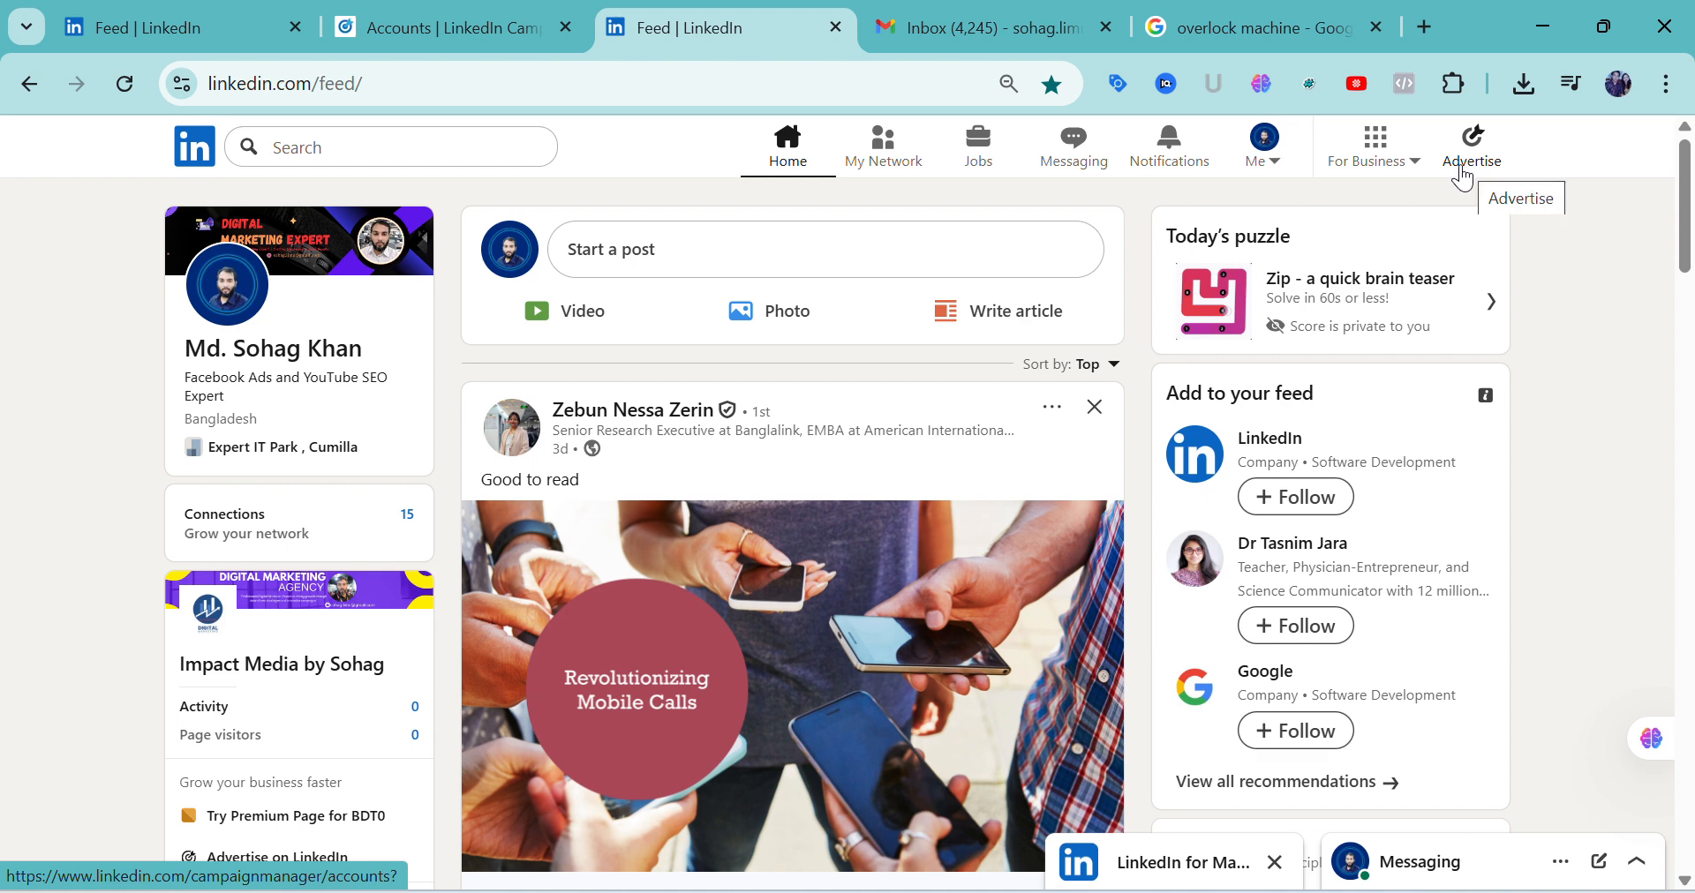
Switch to the Photos viewer and go back from Screenshot_26.png to the Help instructions in Screenshot_1.png
mouse_move(1040, 892)
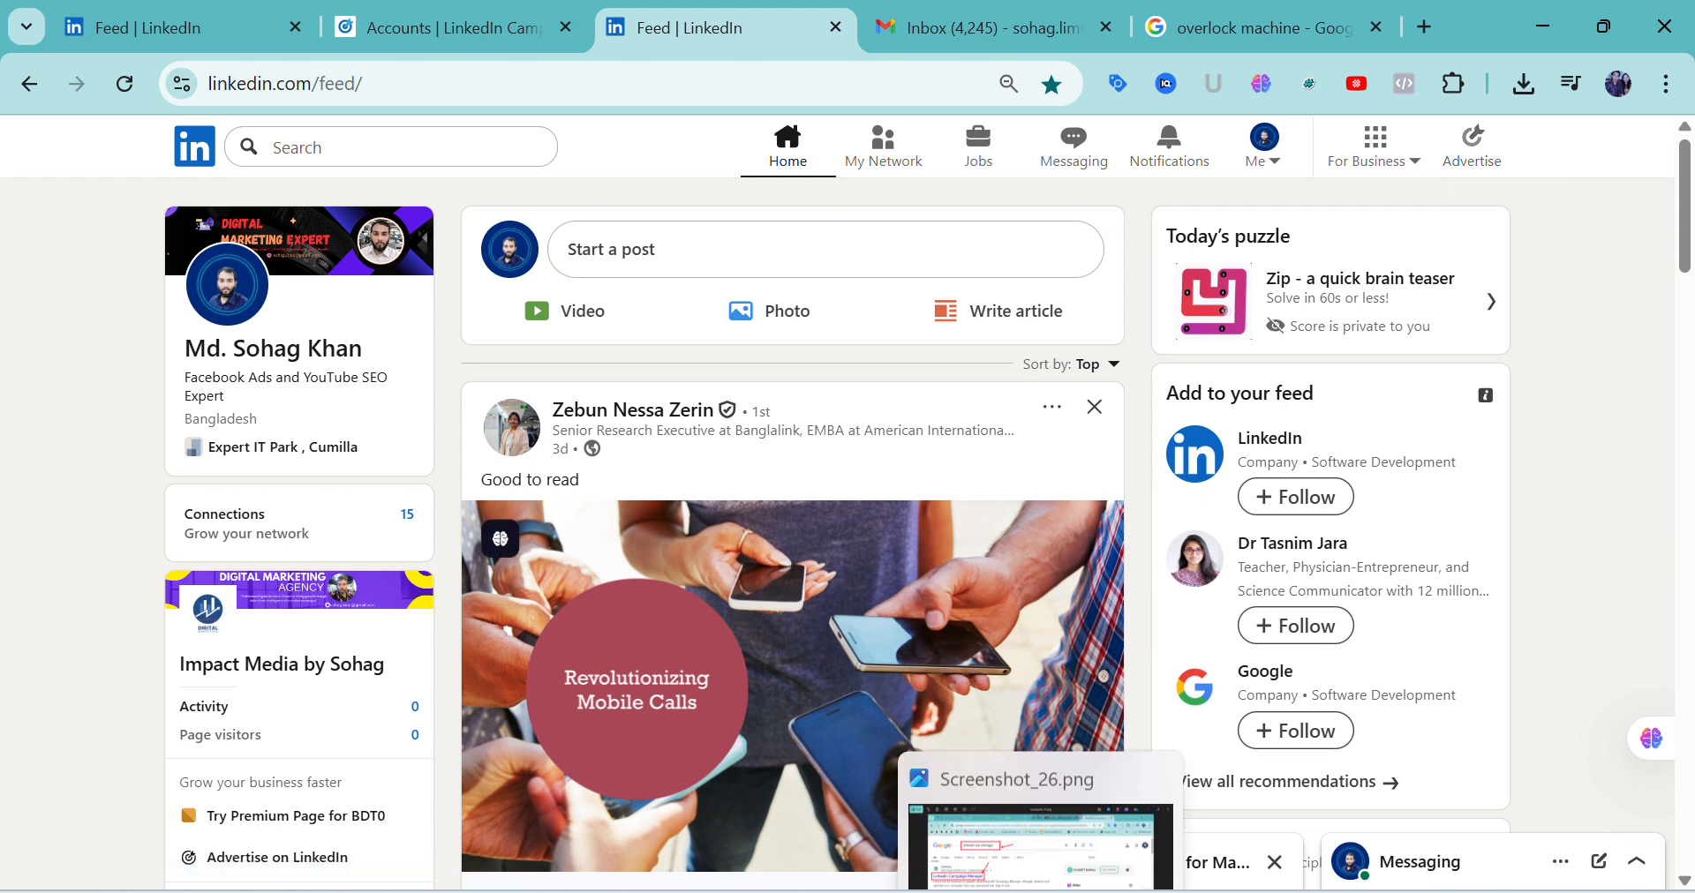
left_click(1026, 792)
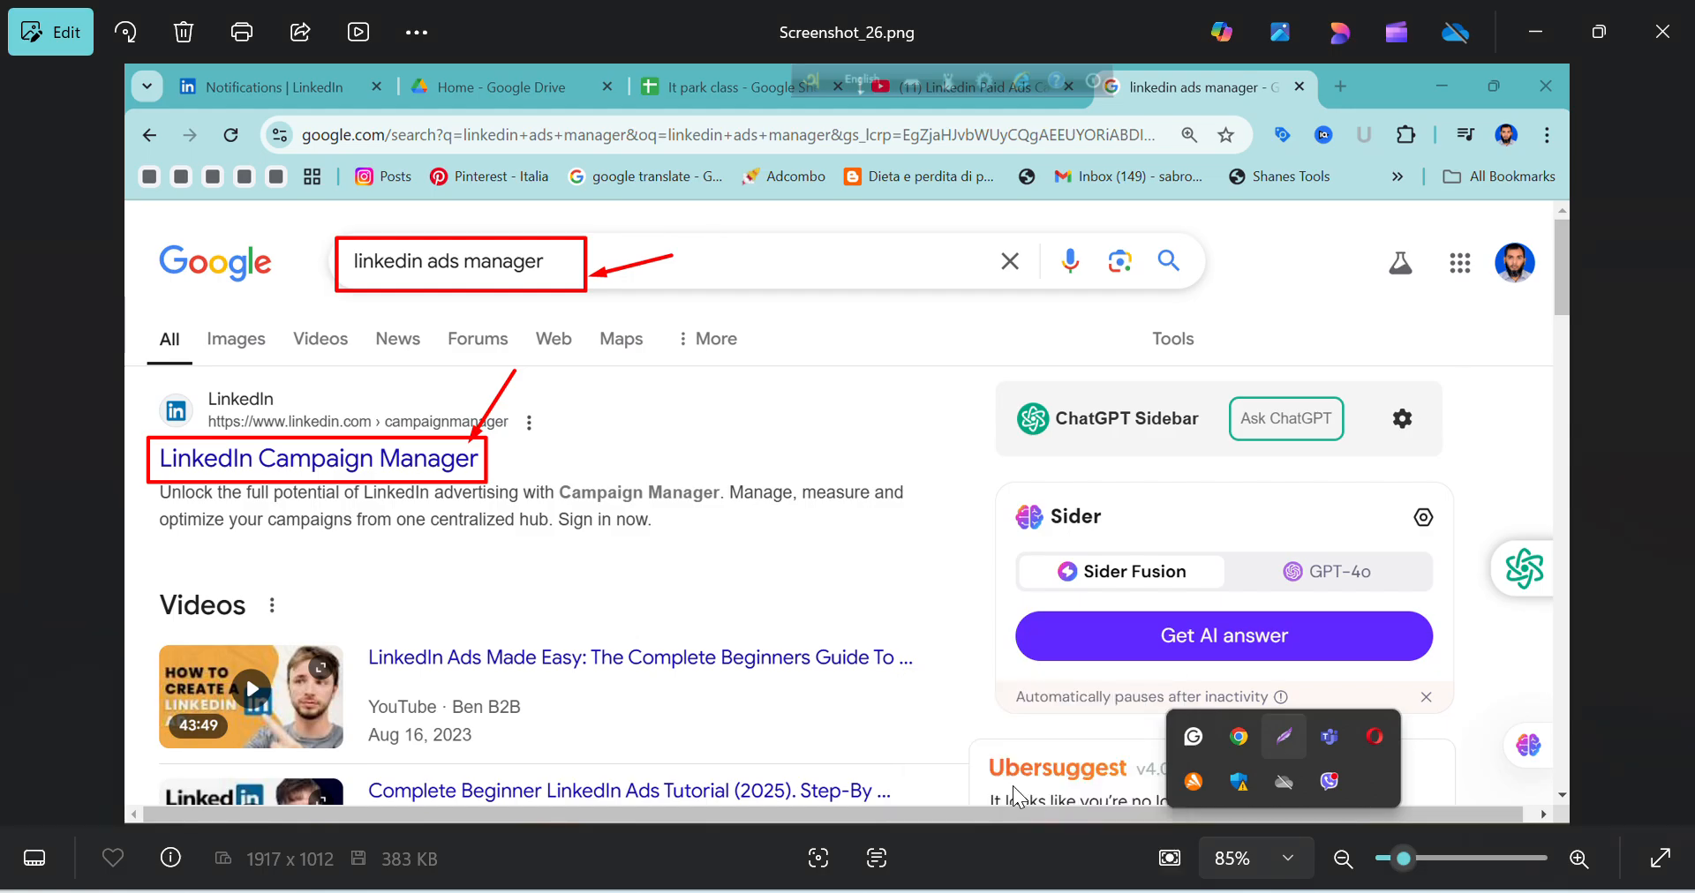
left_click(30, 454)
left_click(30, 454)
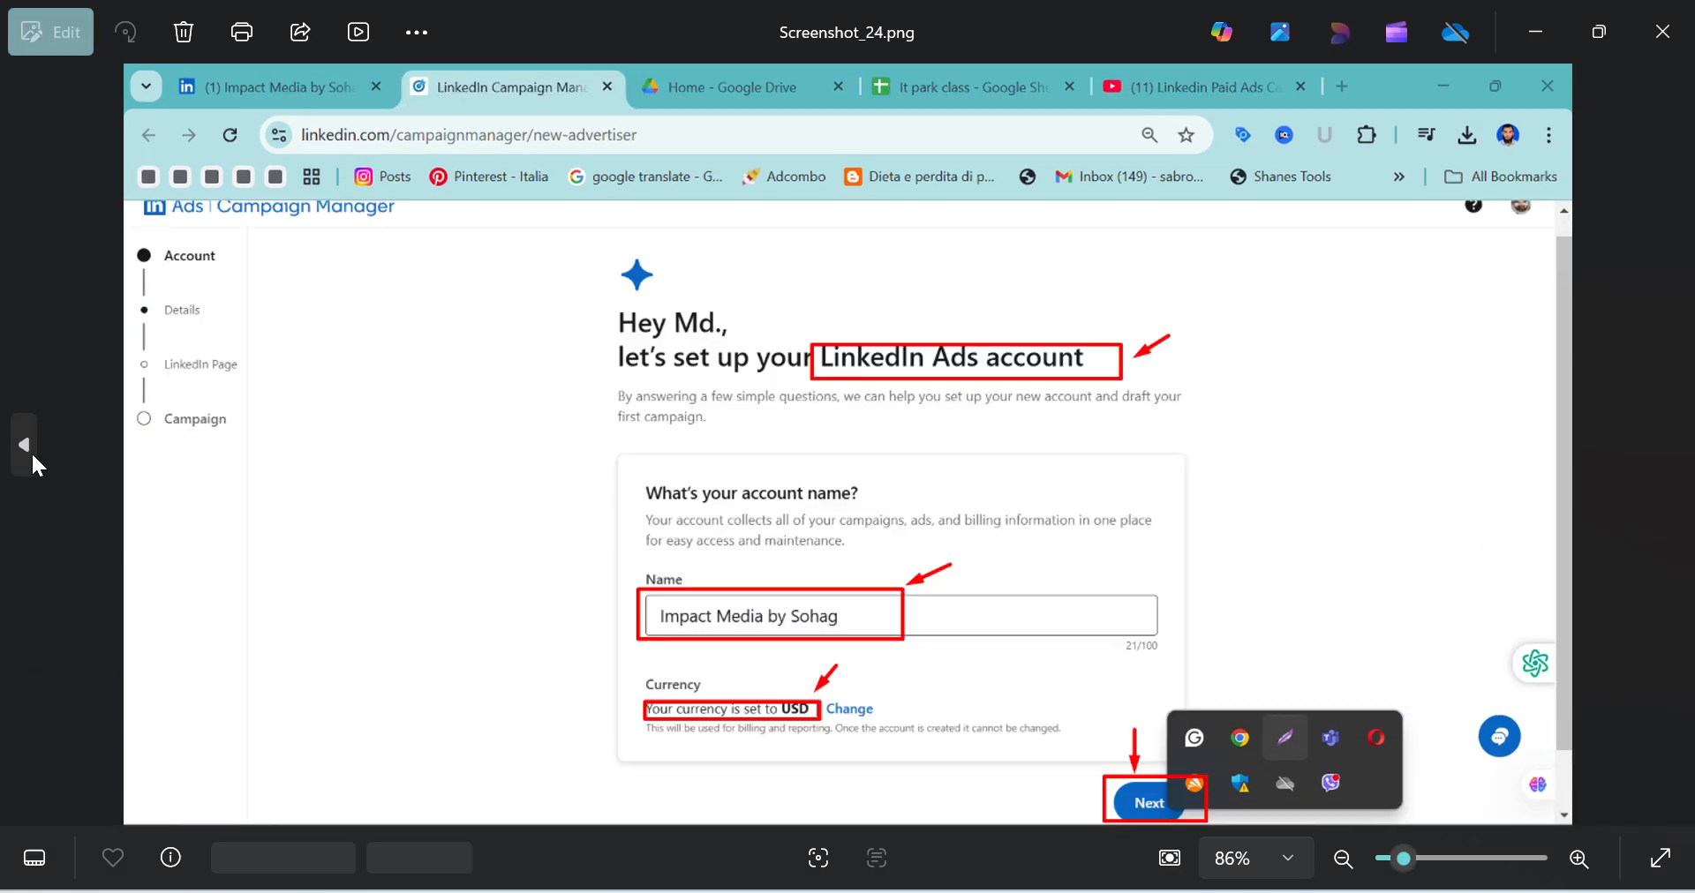
left_click(30, 453)
left_click(30, 454)
left_click(30, 453)
left_click(30, 456)
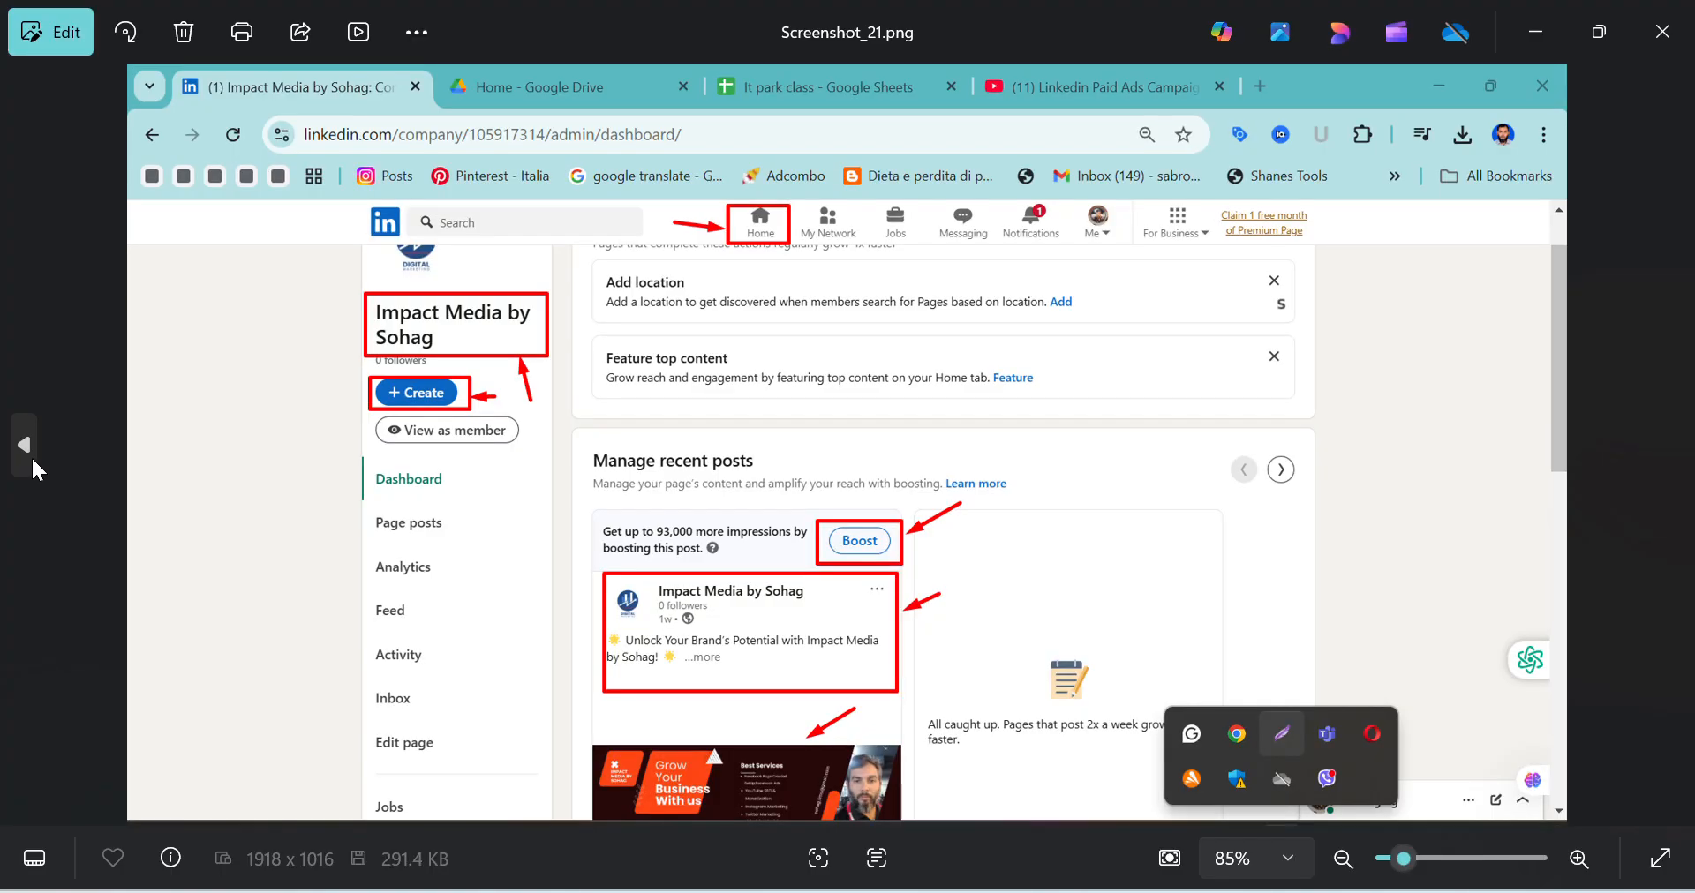
left_click(30, 455)
left_click(32, 458)
left_click(31, 457)
left_click(32, 458)
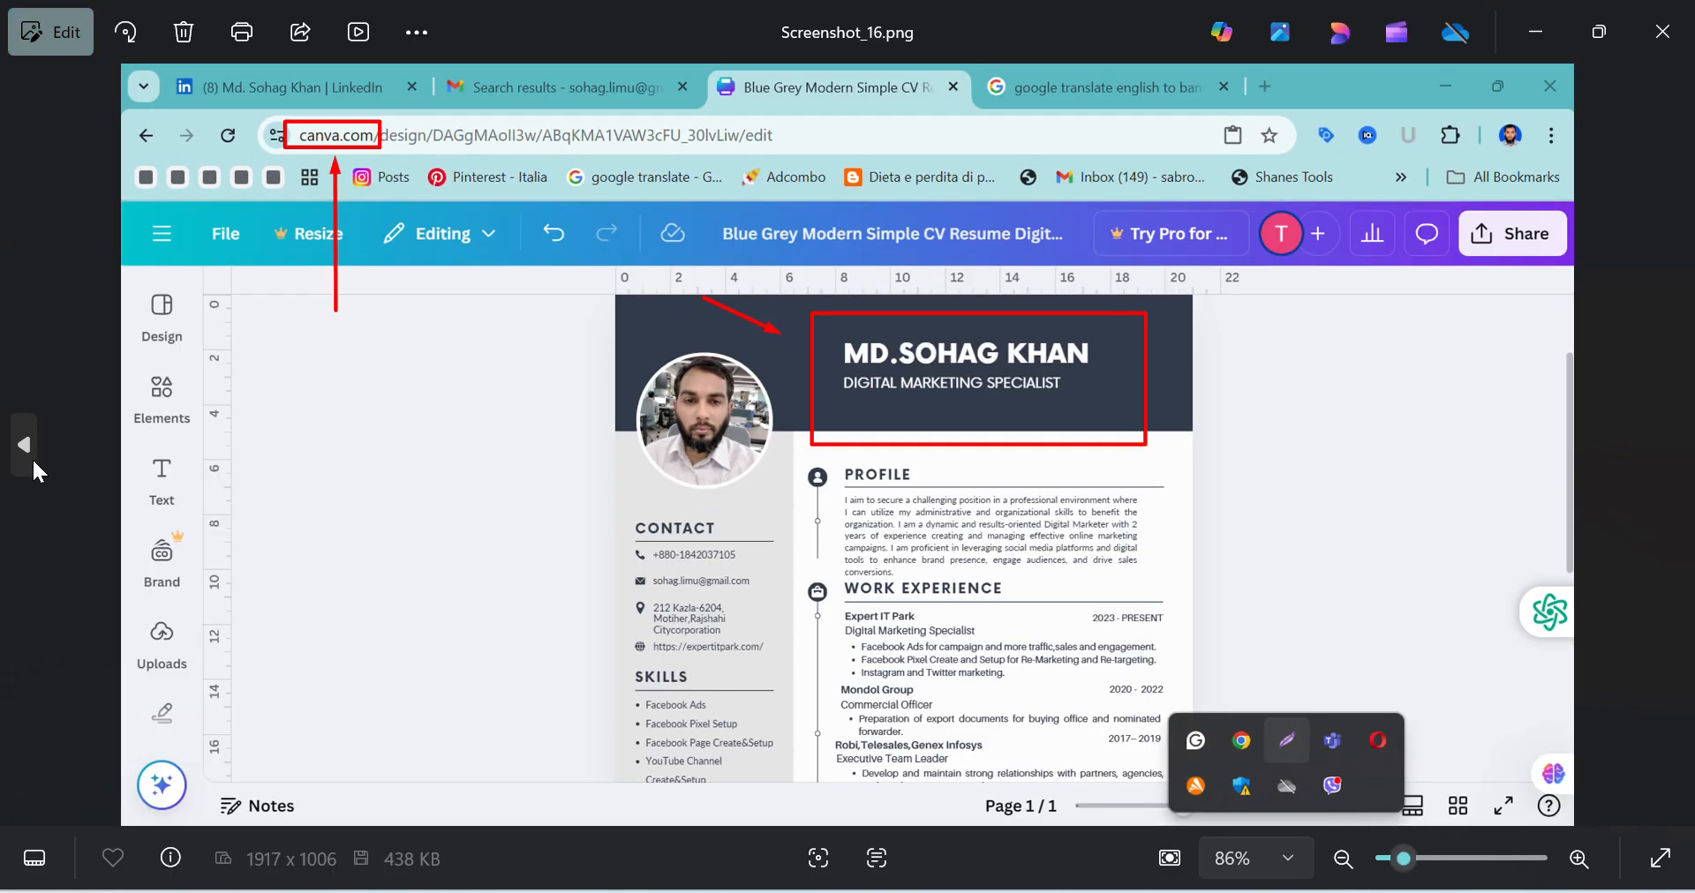
left_click(32, 458)
left_click(32, 457)
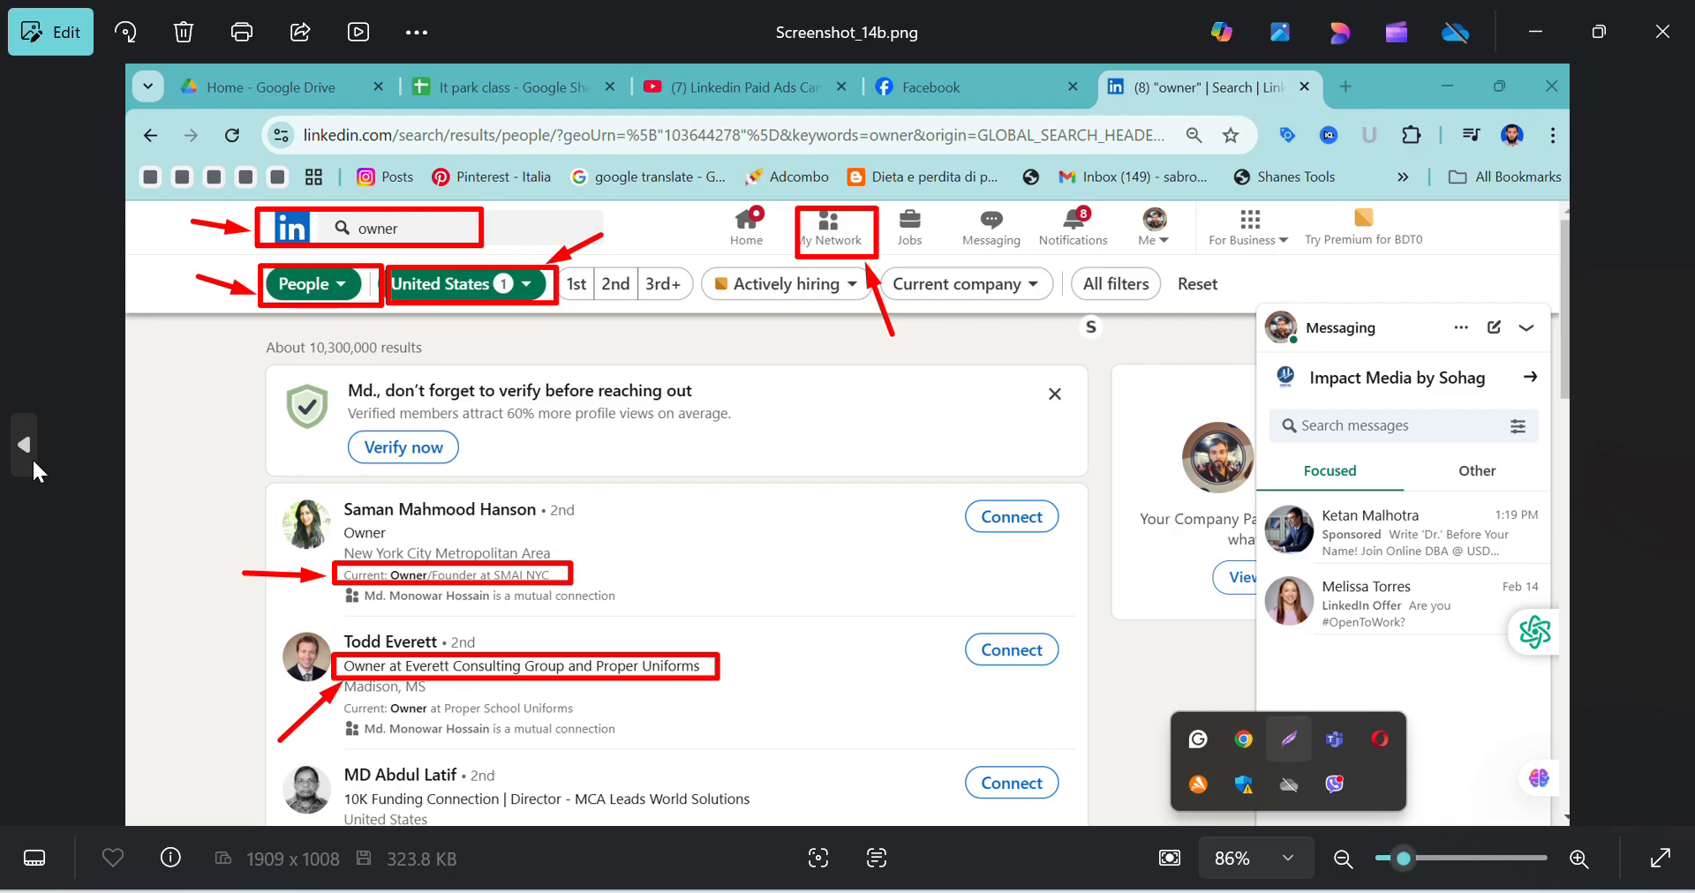
left_click(32, 457)
left_click(32, 457)
left_click(32, 457)
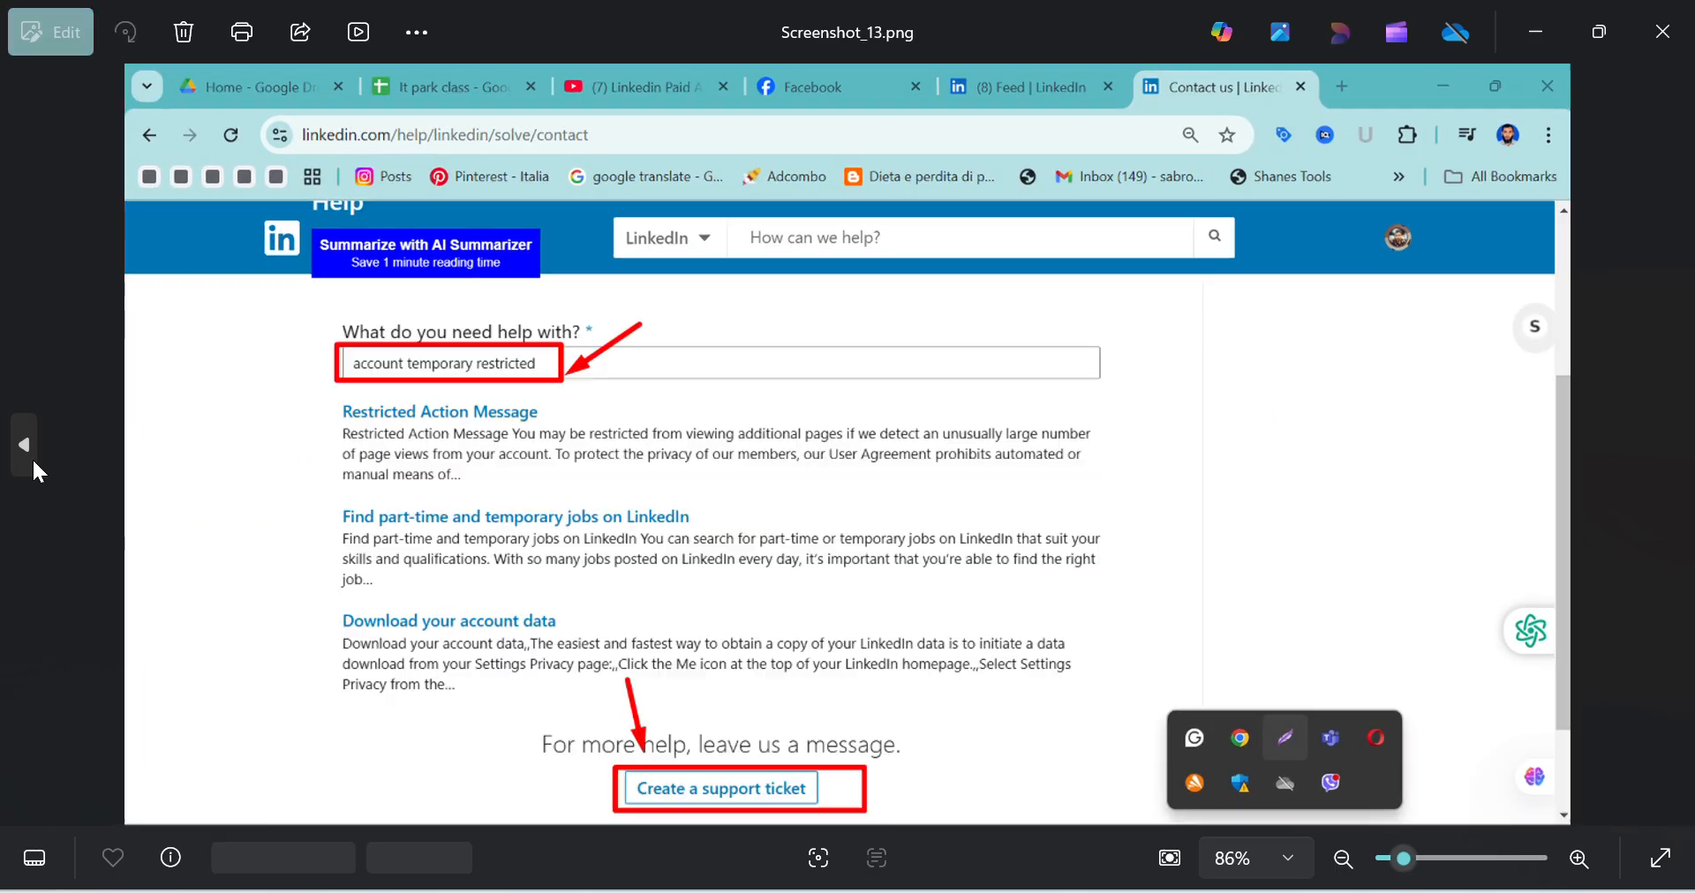
left_click(33, 461)
left_click(33, 461)
left_click(34, 461)
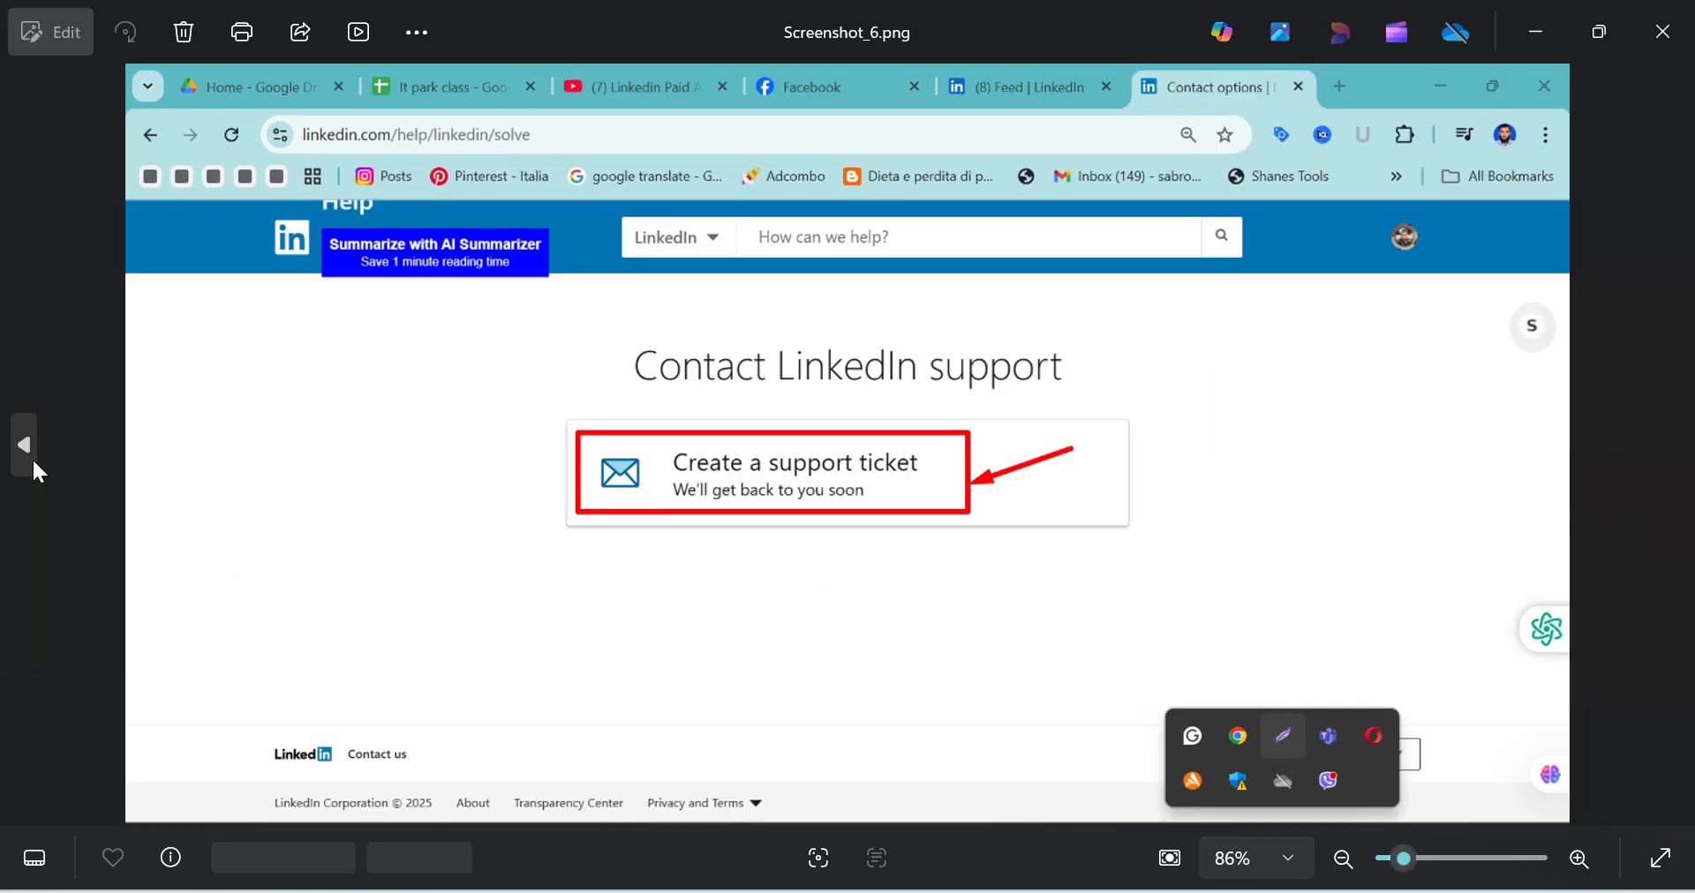
left_click(33, 461)
left_click(32, 457)
left_click(32, 457)
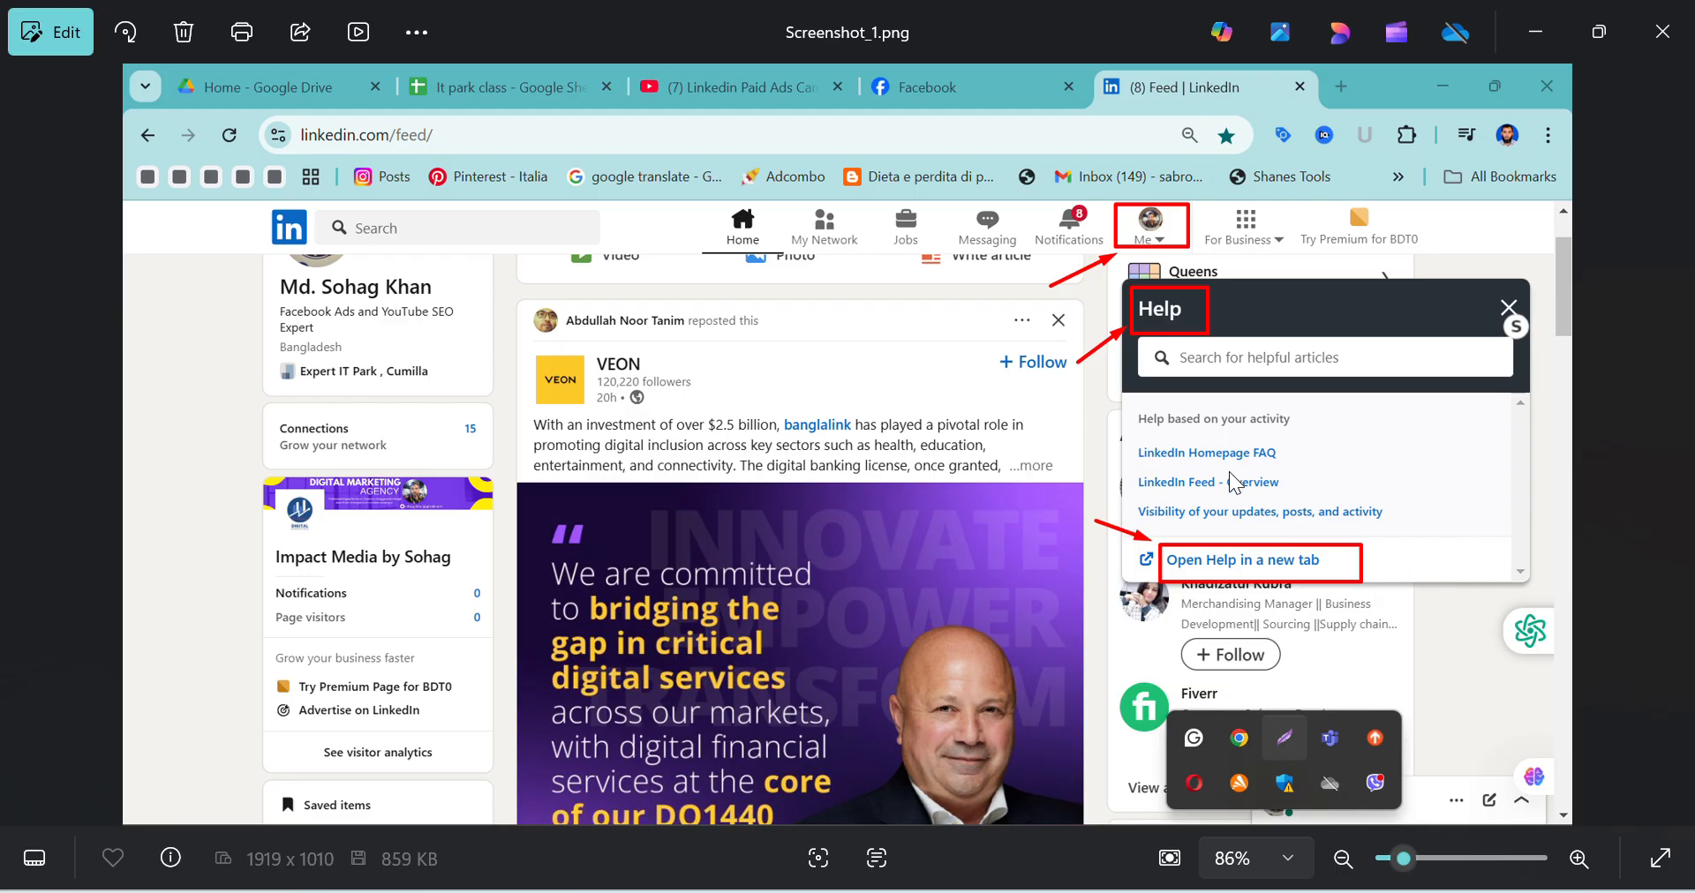
Switch to the LinkedIn feed in Chrome and open the account's Help center in a new tab
mouse_move(865, 891)
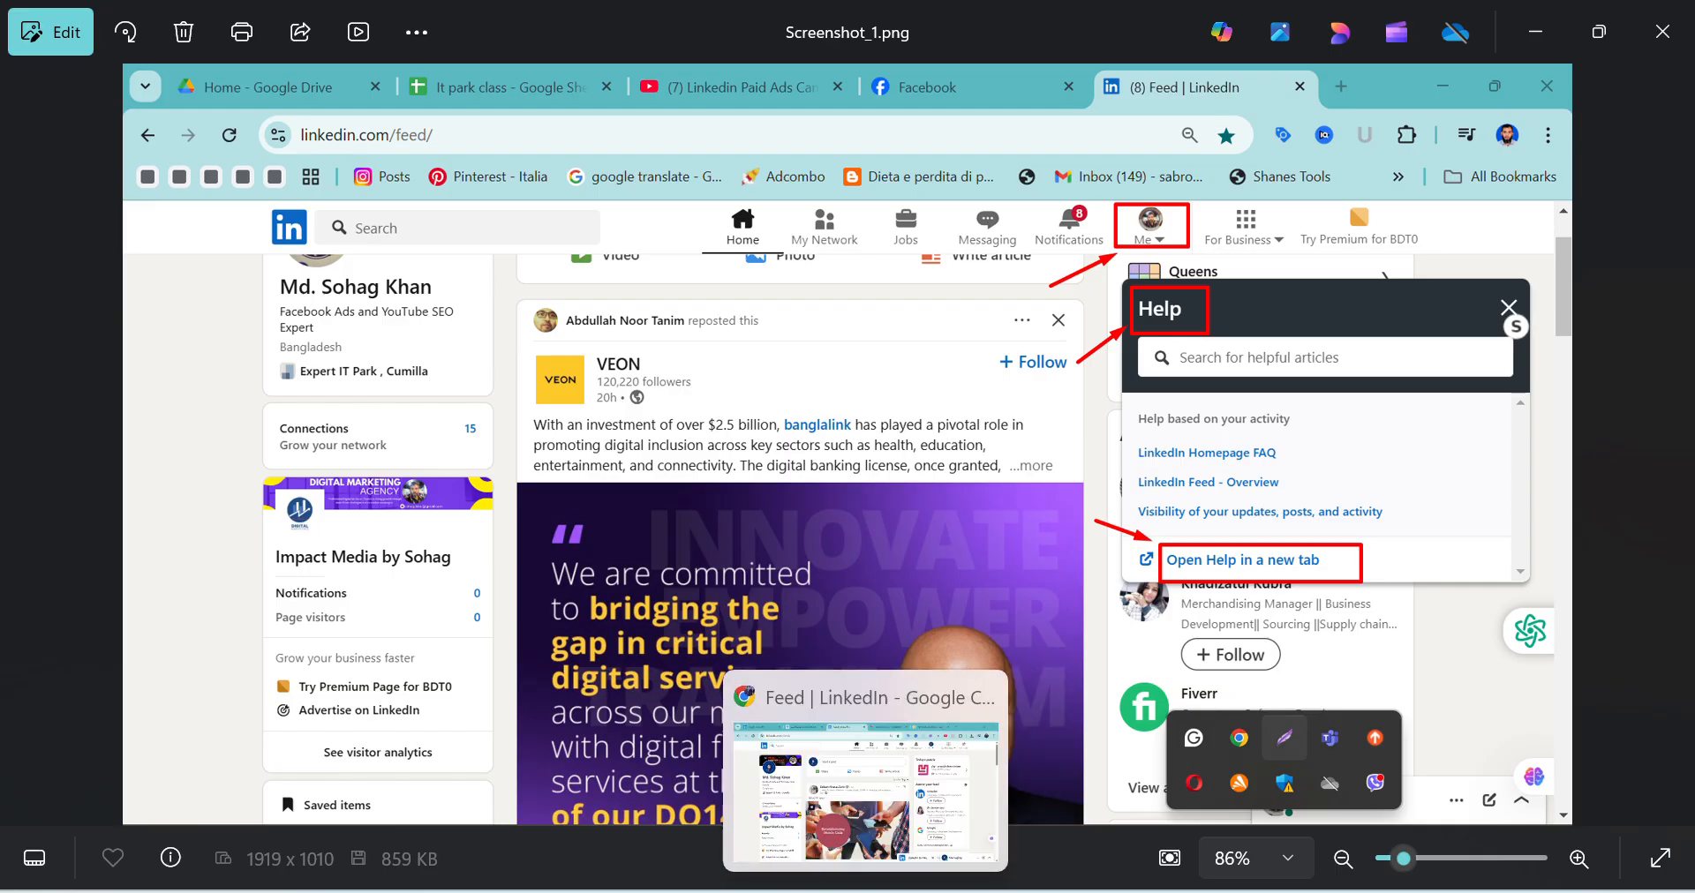
left_click(874, 803)
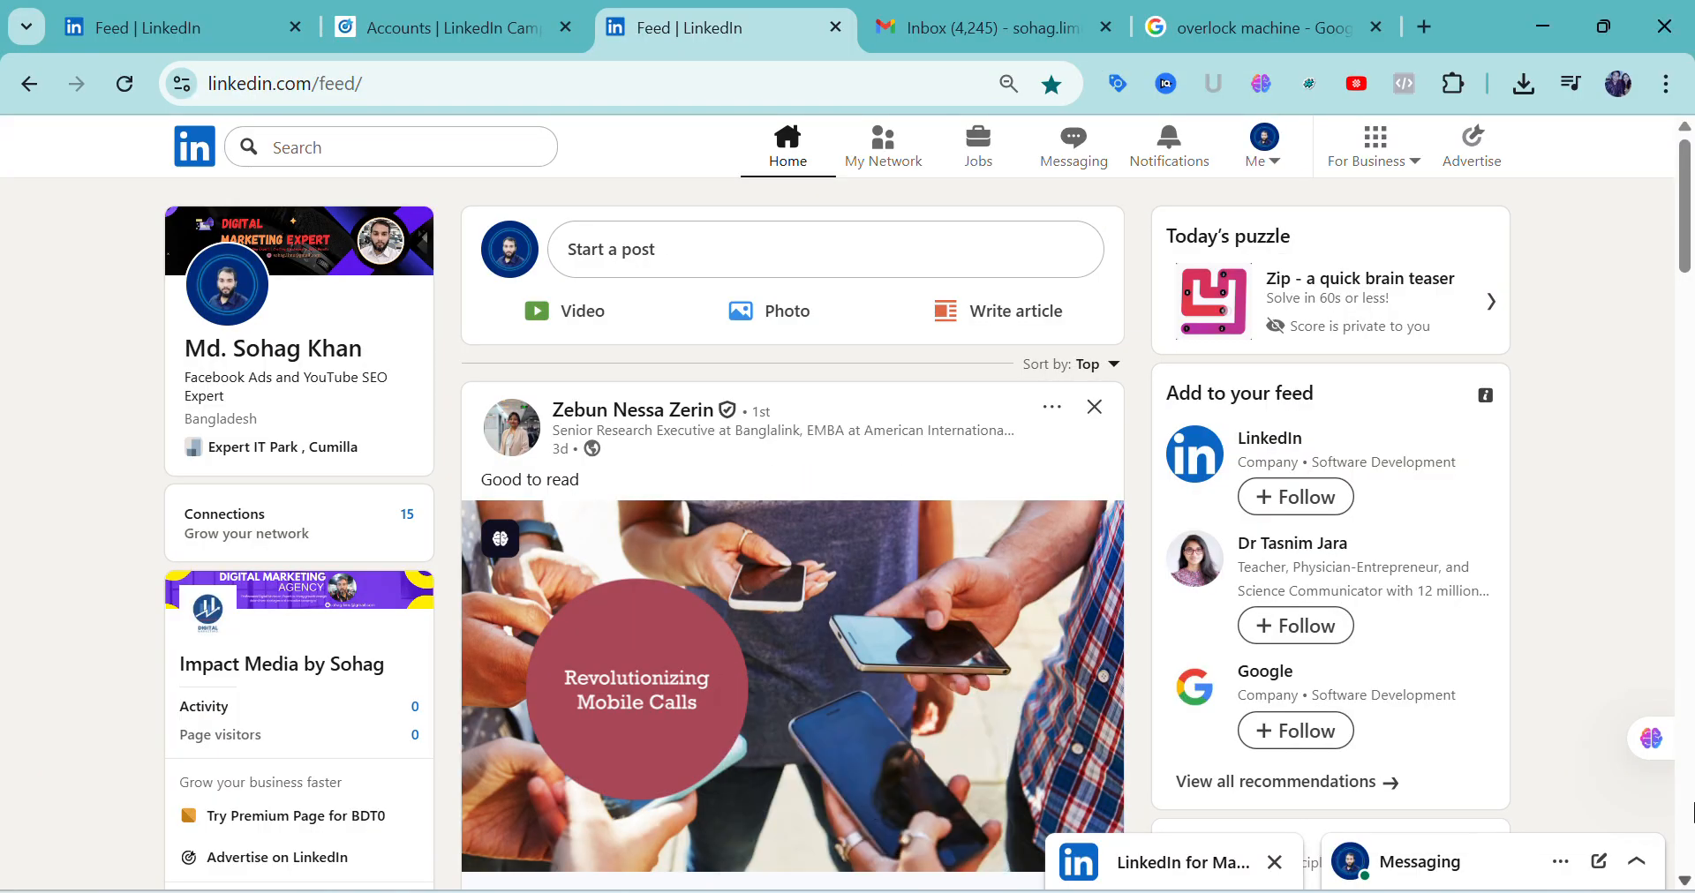
left_click(1276, 164)
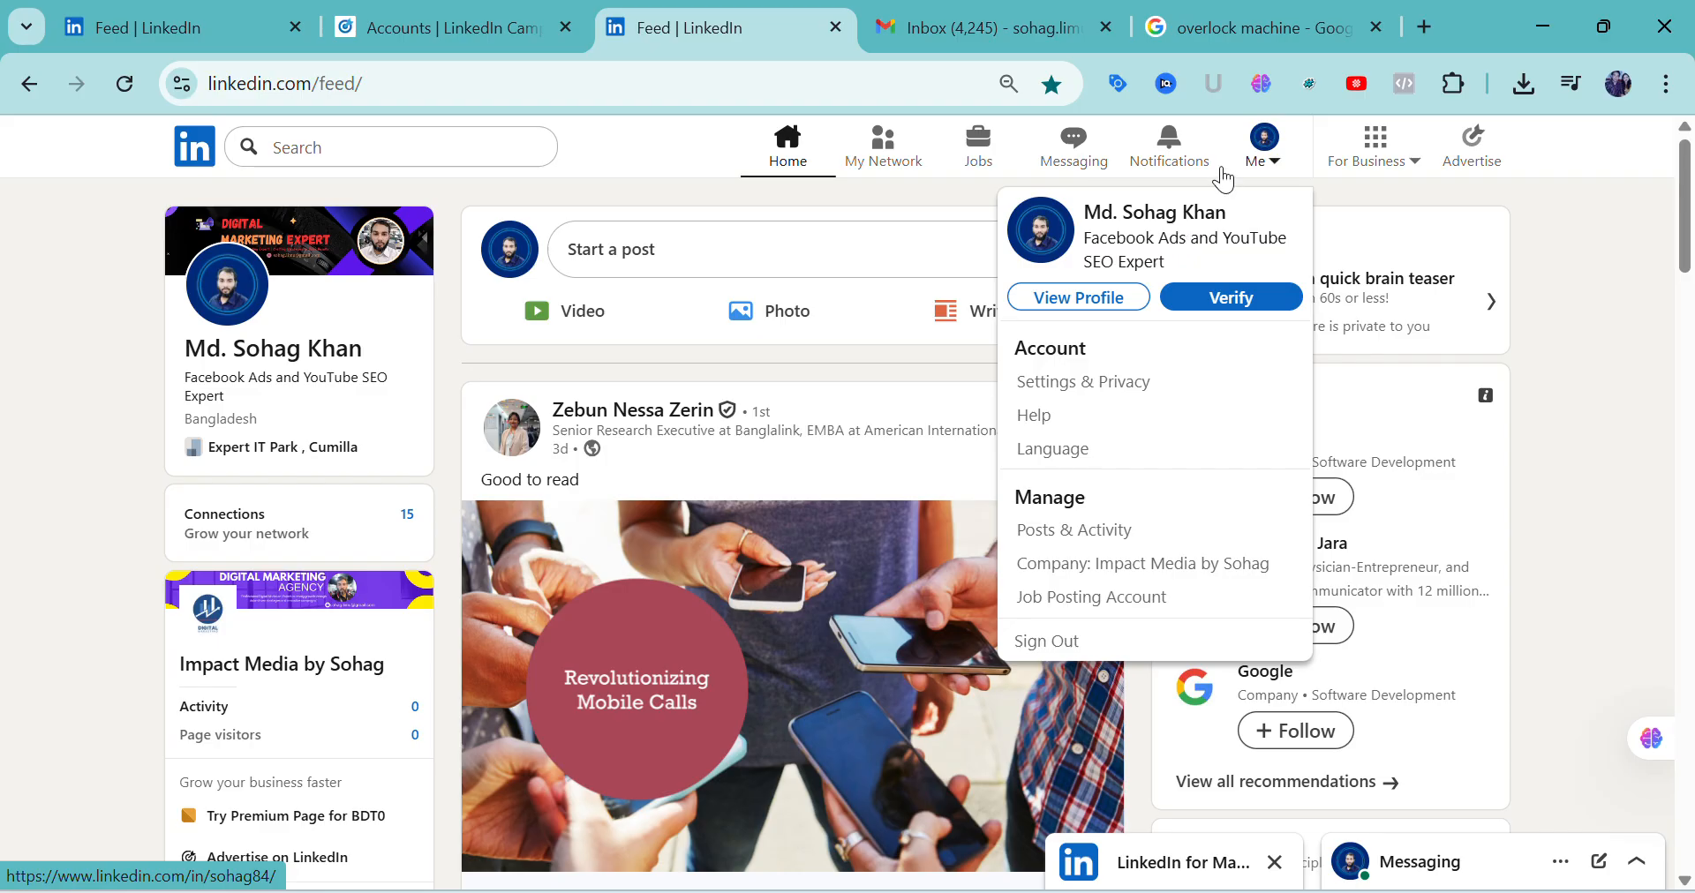
left_click(1036, 422)
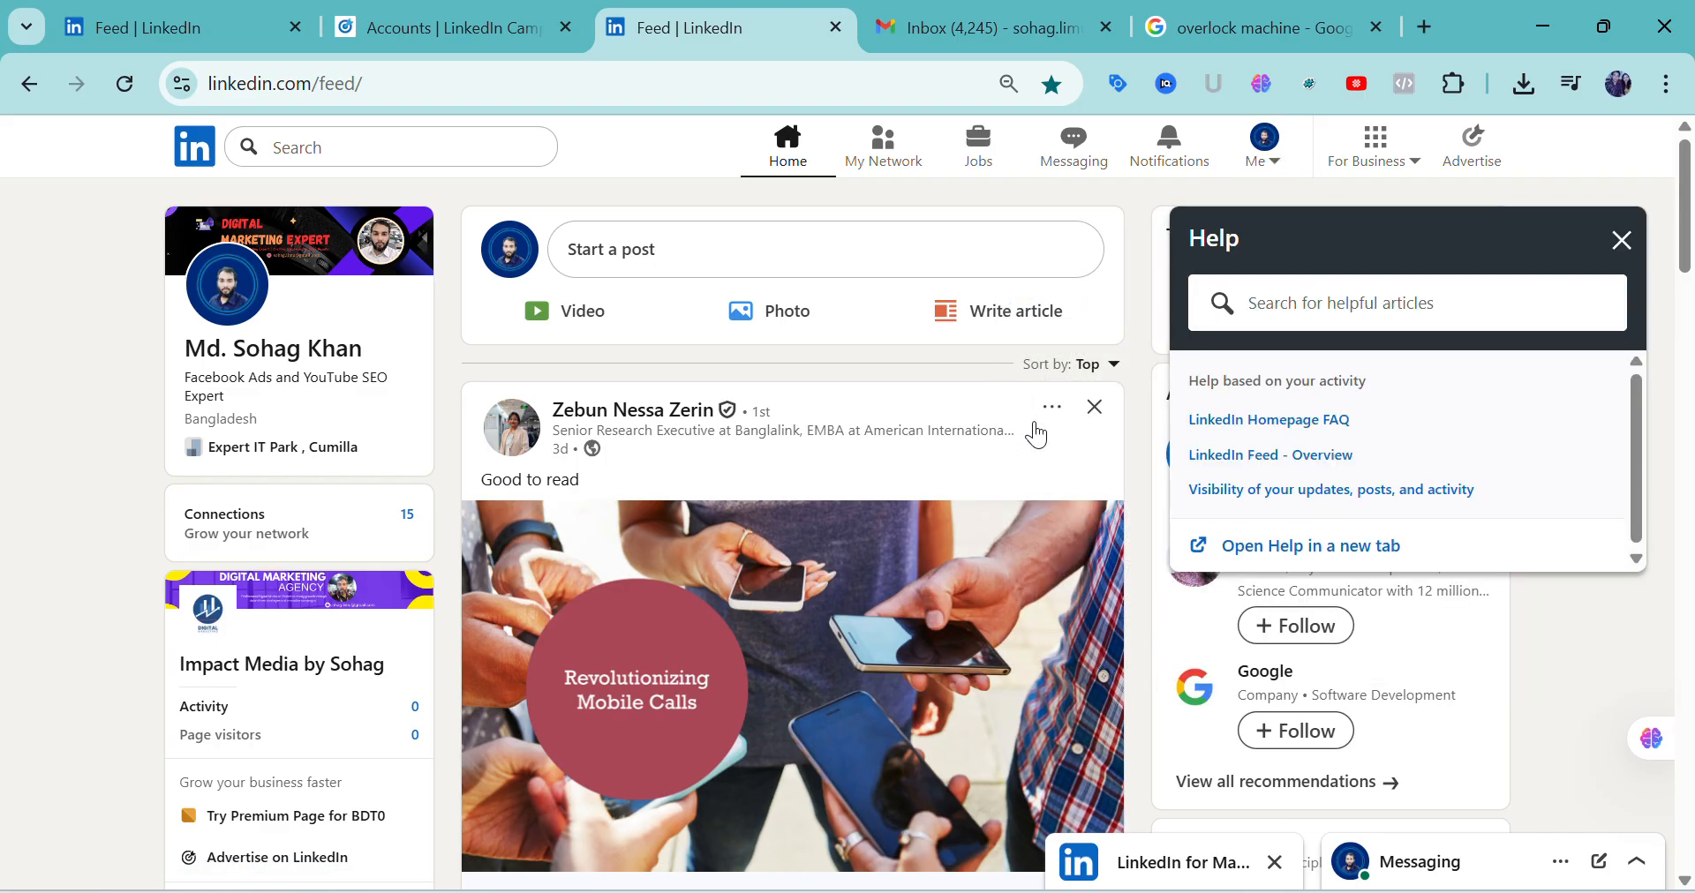
left_click(1280, 554)
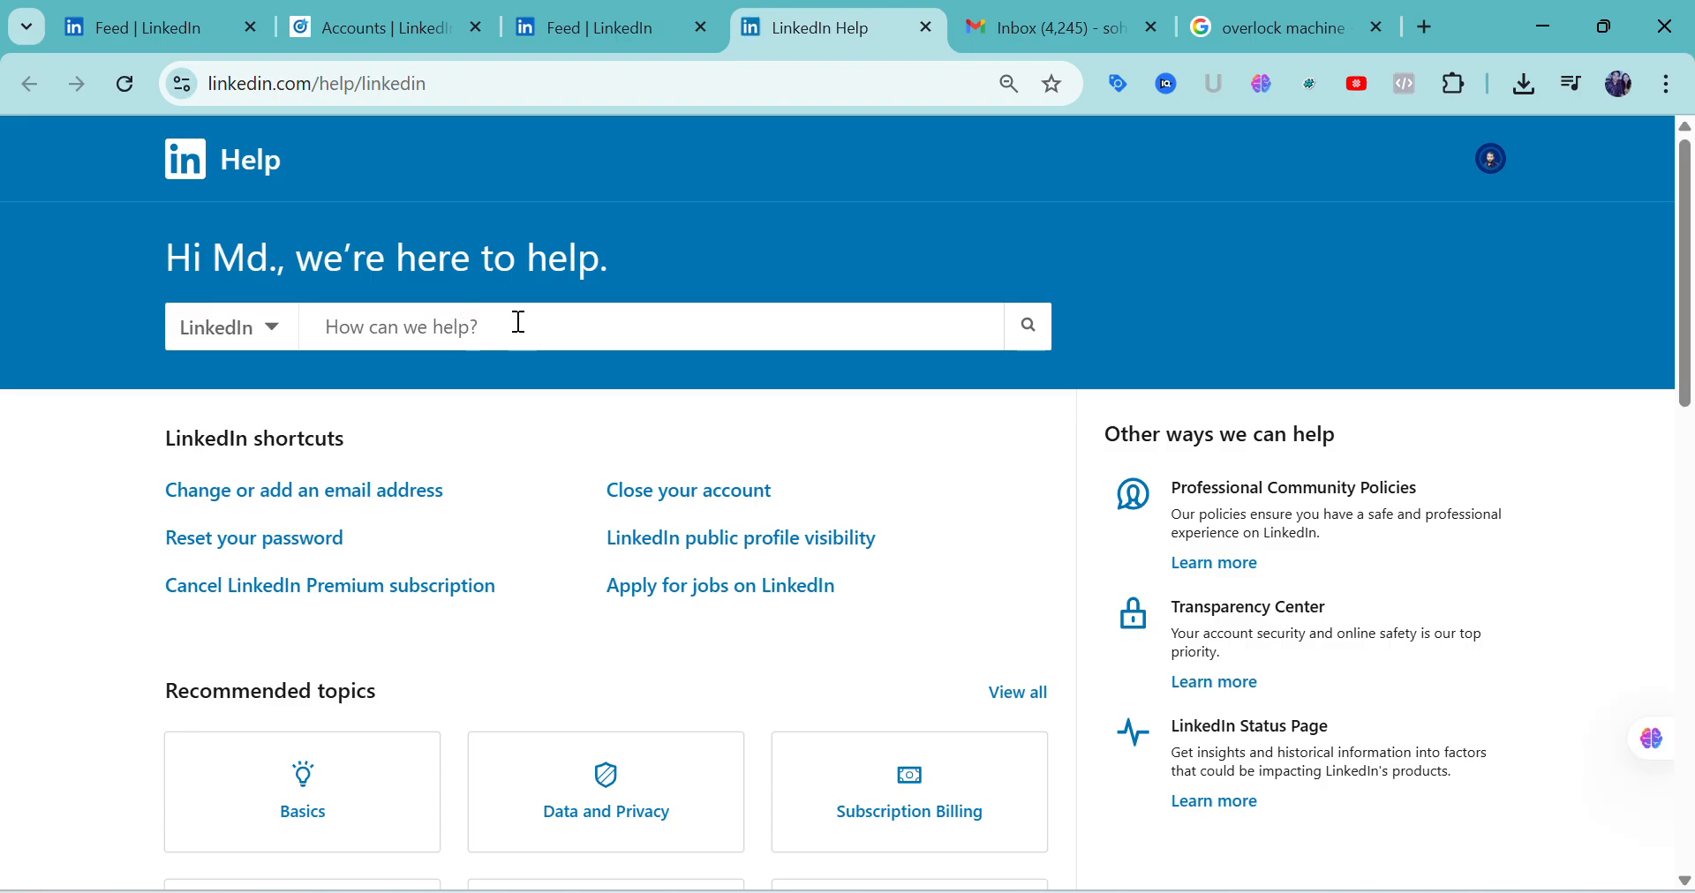
Examine the product categories and the suggested queries of the LinkedIn Help search
left_click(282, 337)
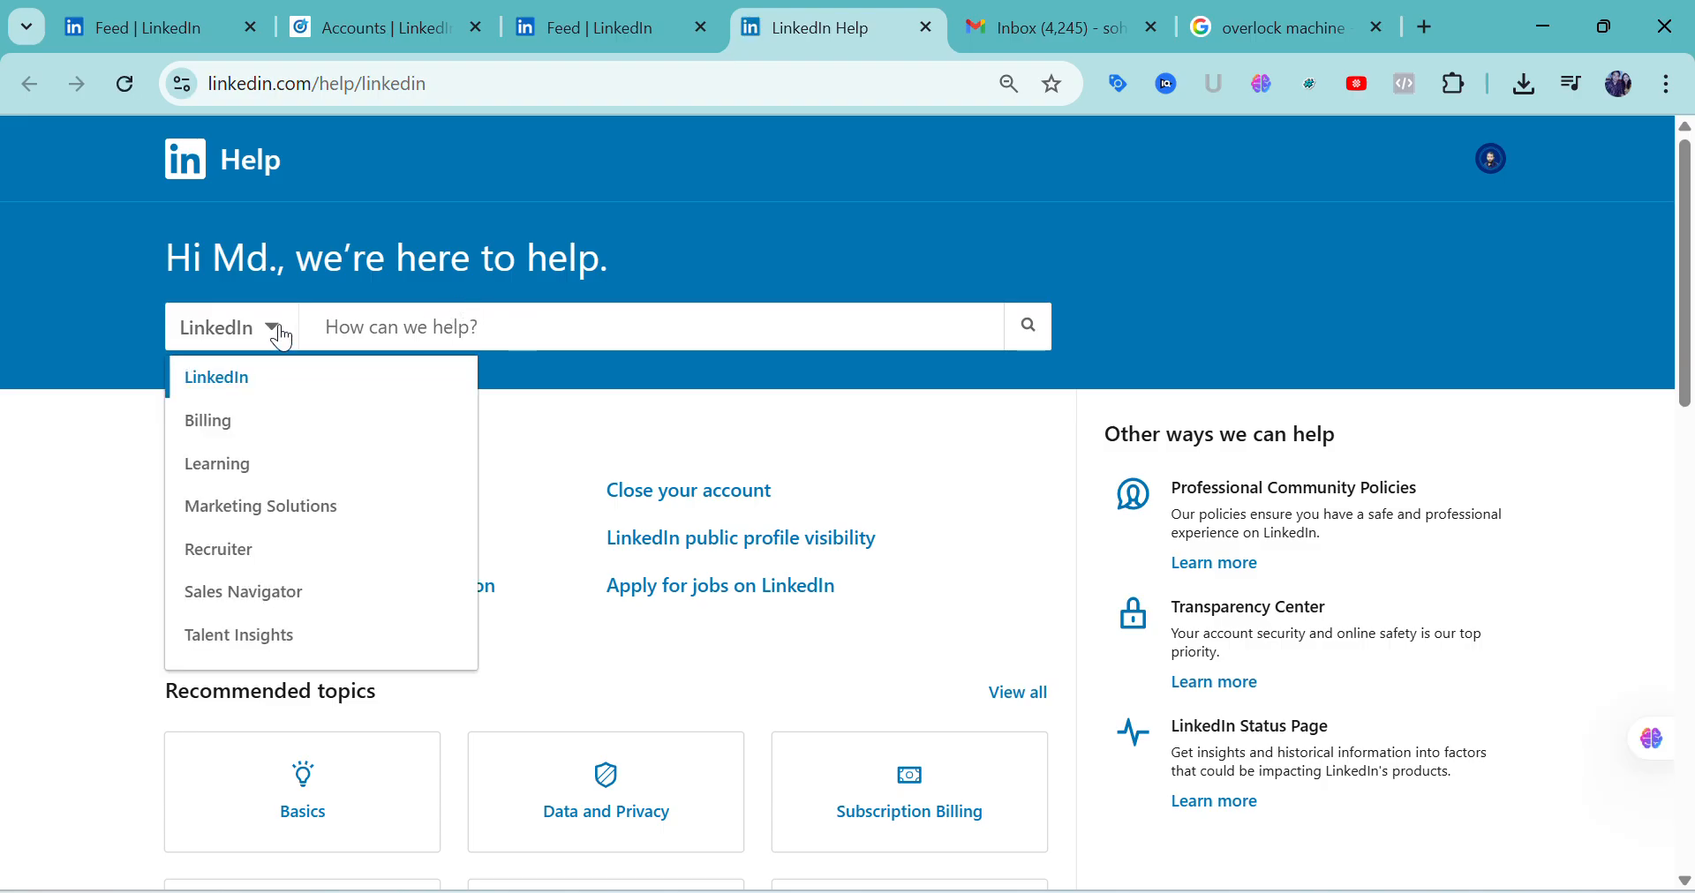
left_click(281, 337)
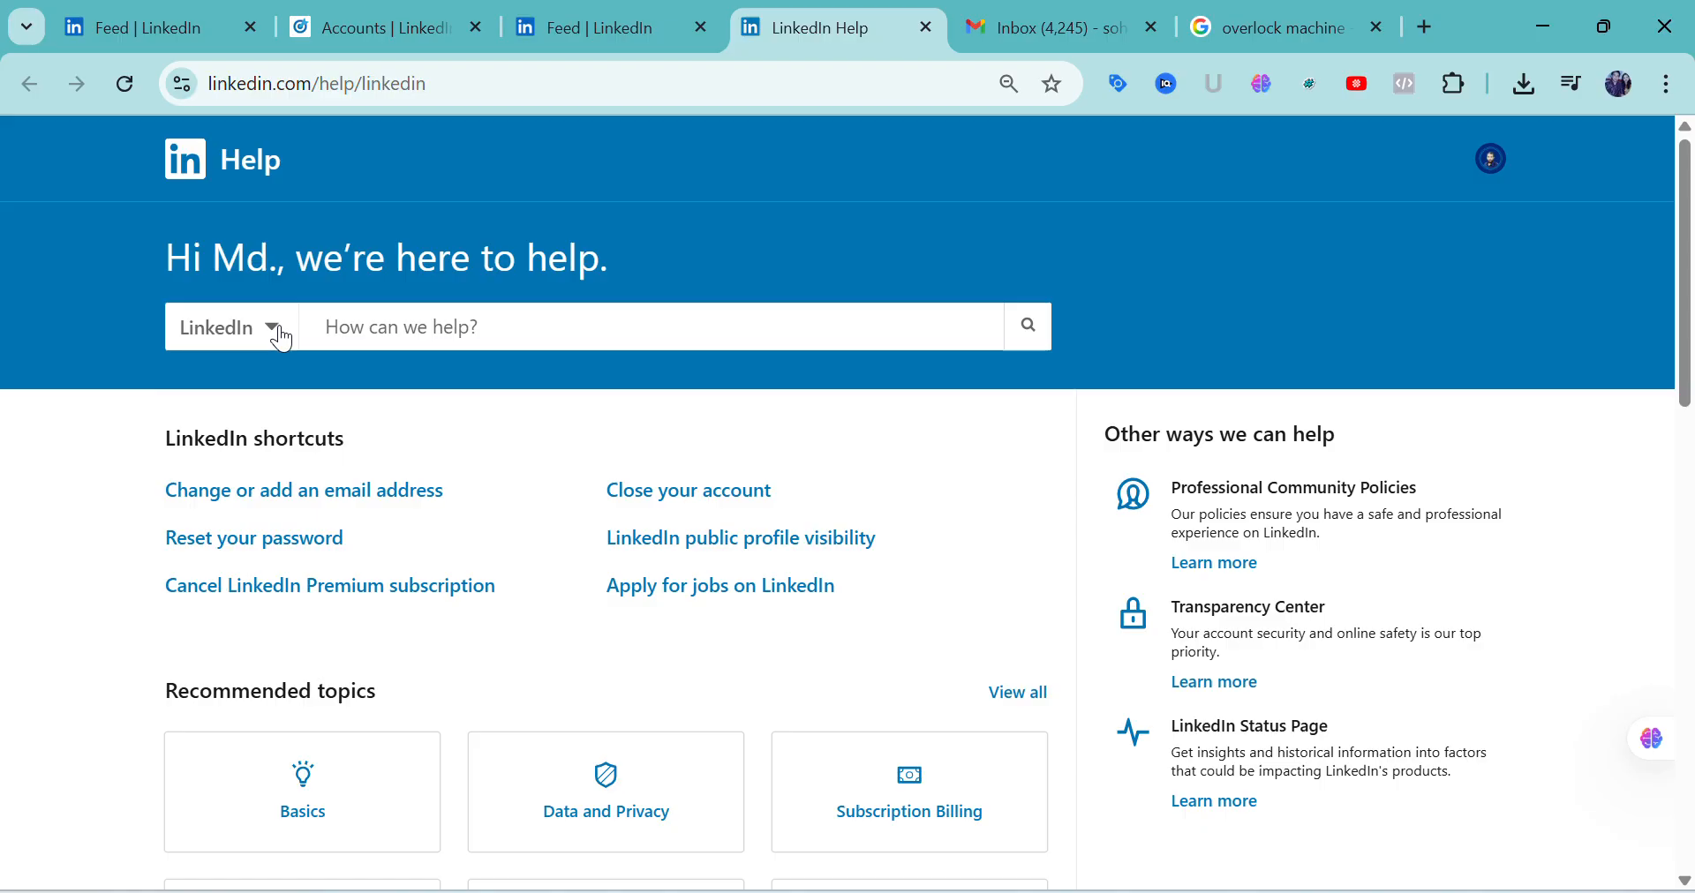
left_click(503, 321)
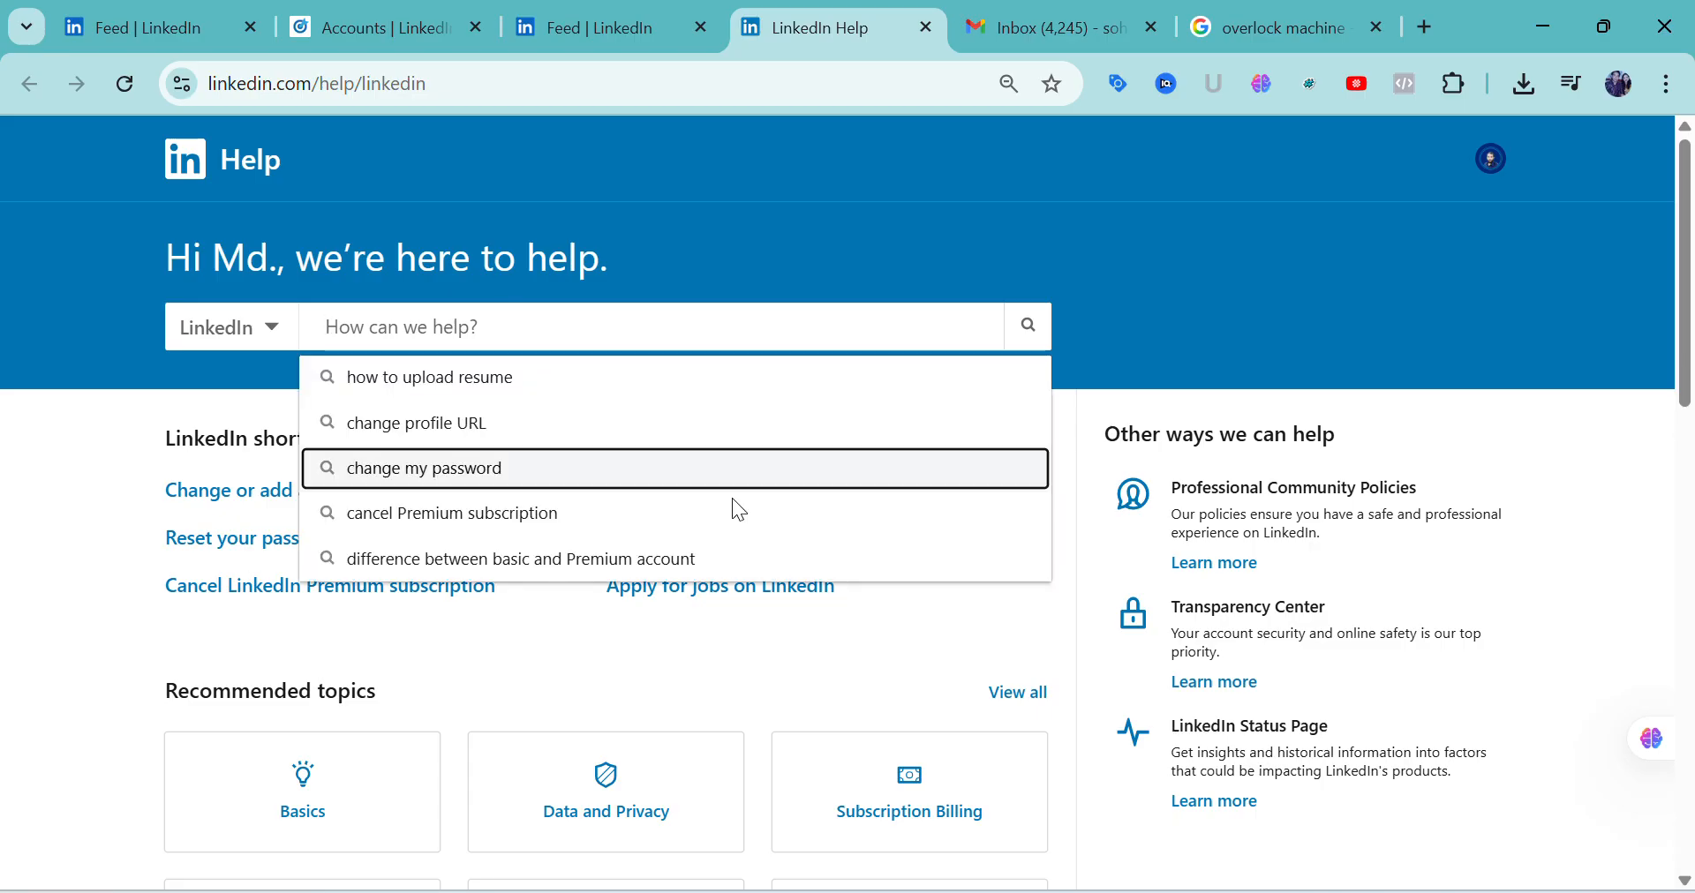
Switch to the Photos viewer and review the support-ticket instructions from Screenshot_2.png through Screenshot_7.png
left_click(1066, 816)
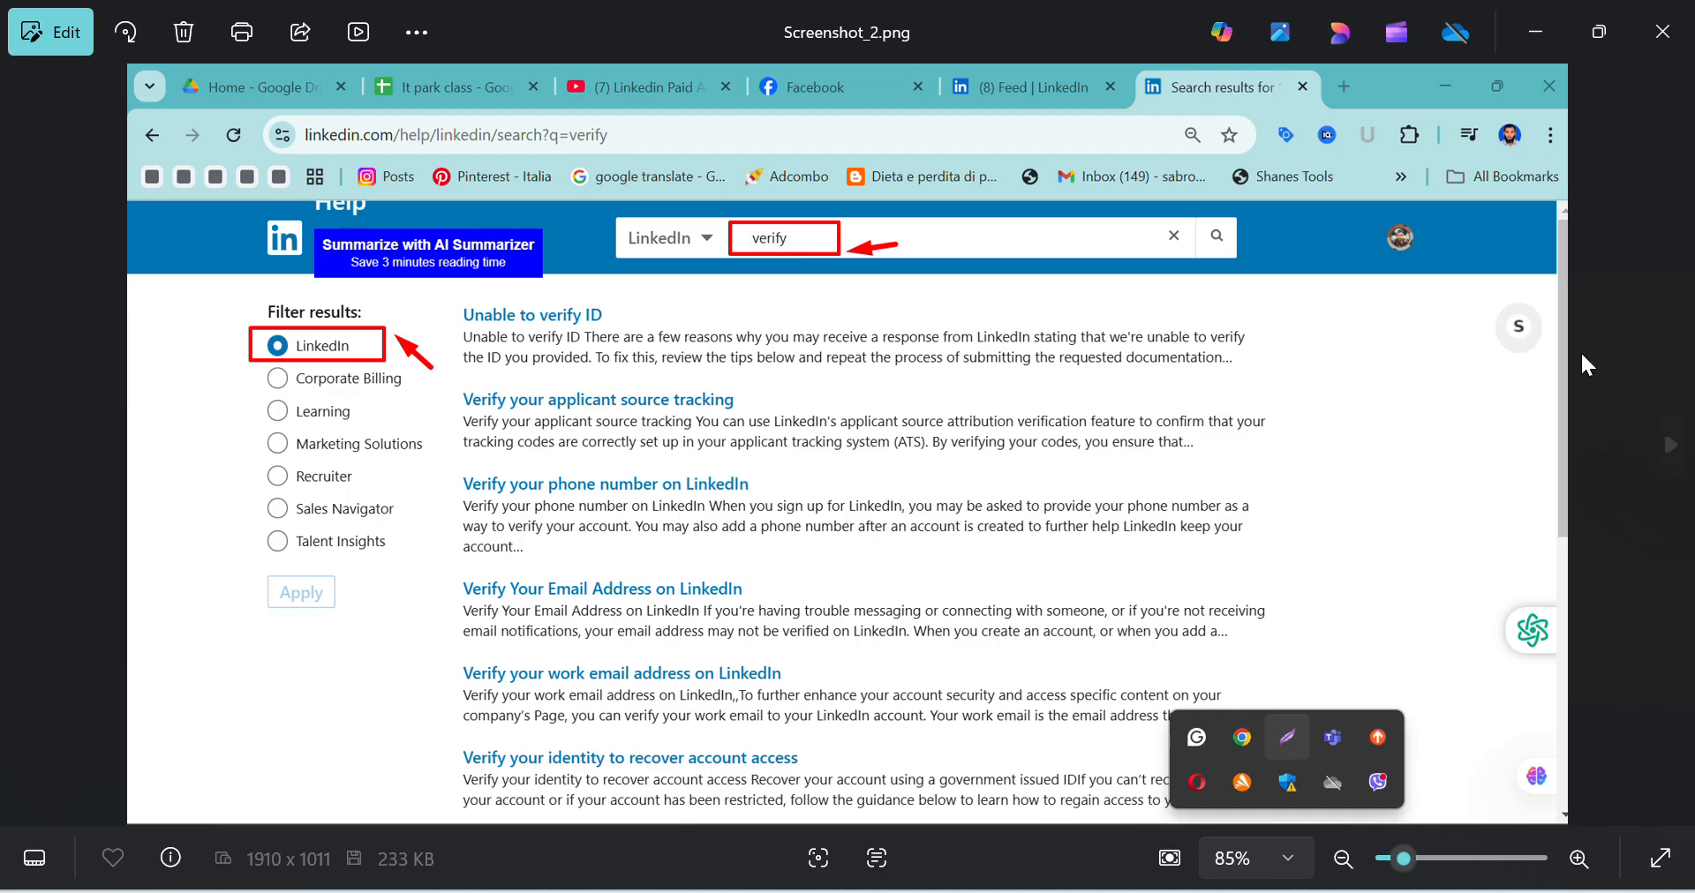
left_click(1670, 444)
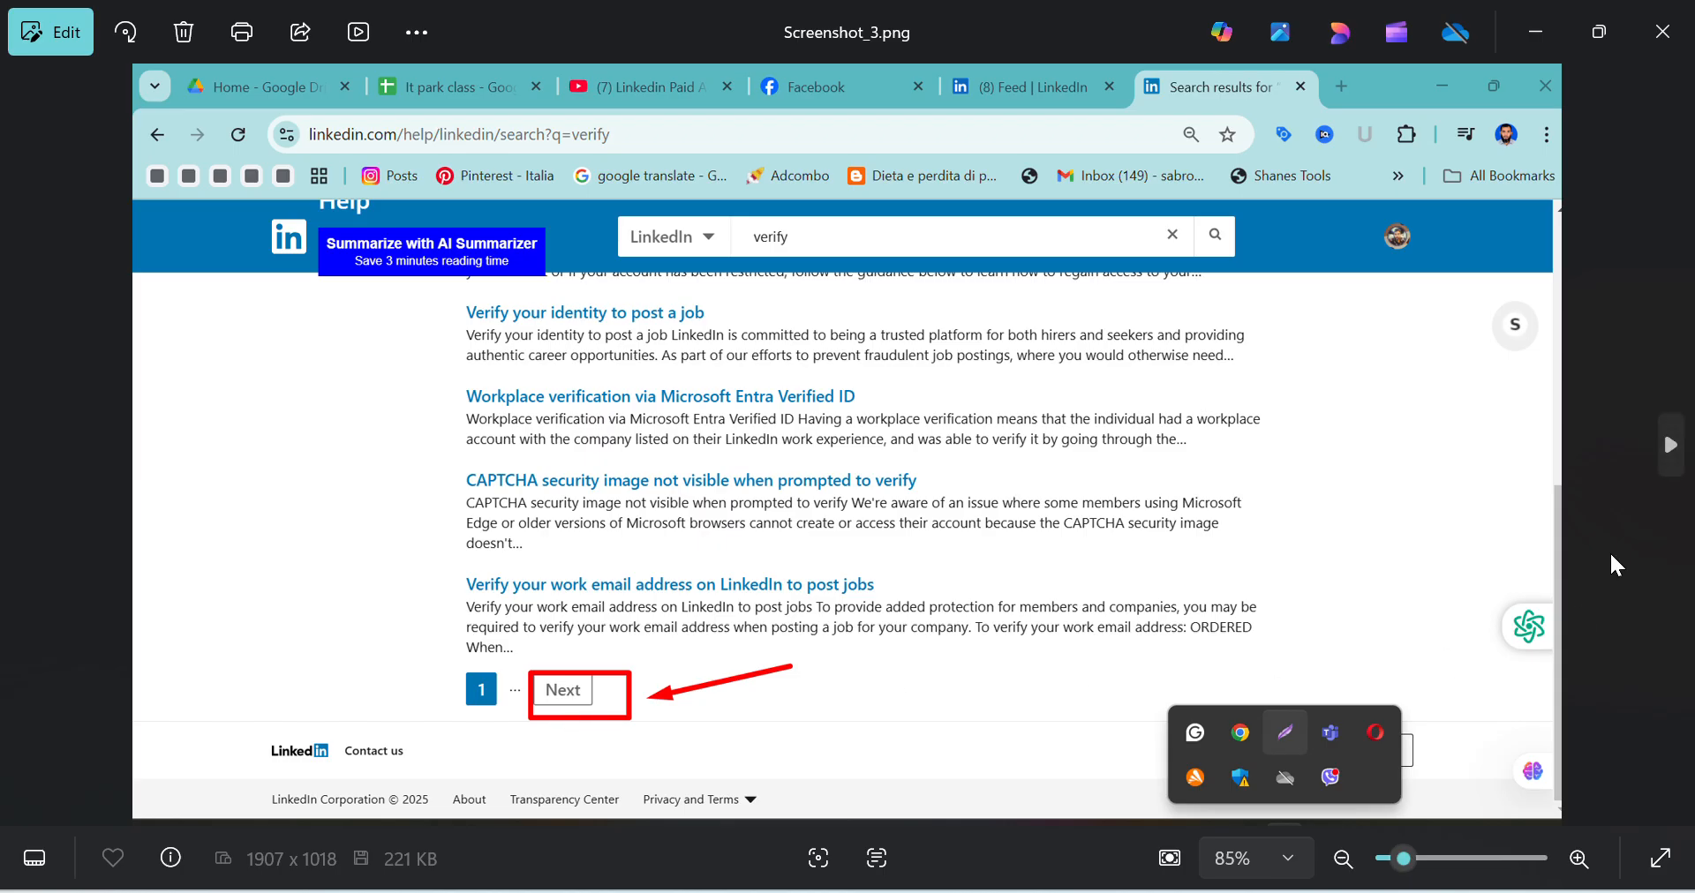
left_click(1670, 444)
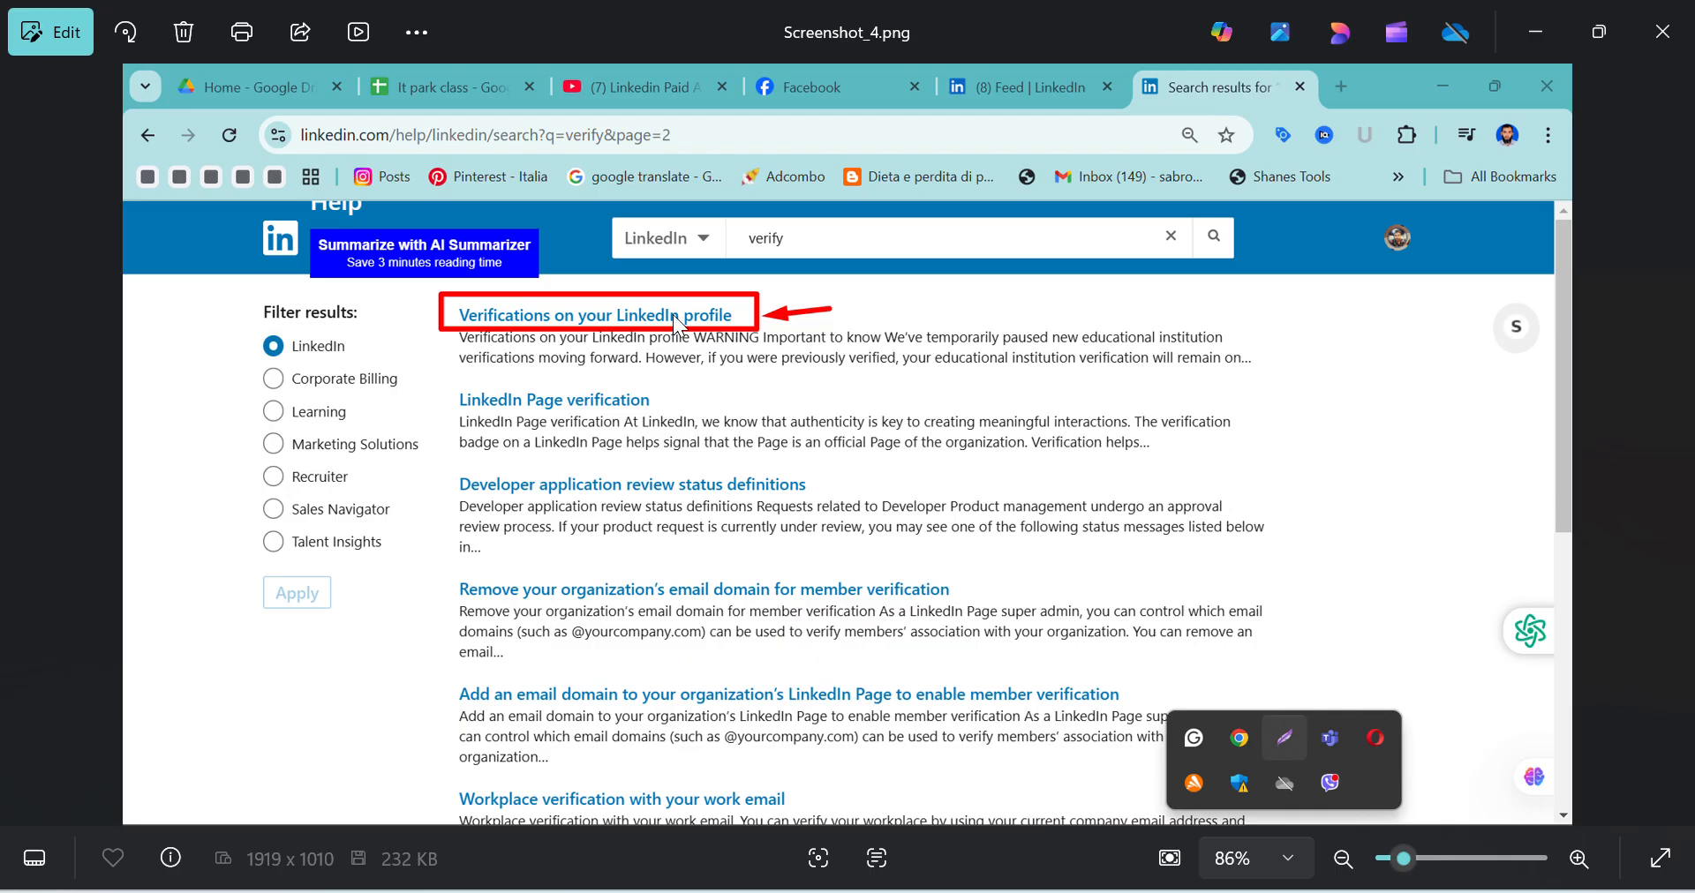
left_click(1669, 445)
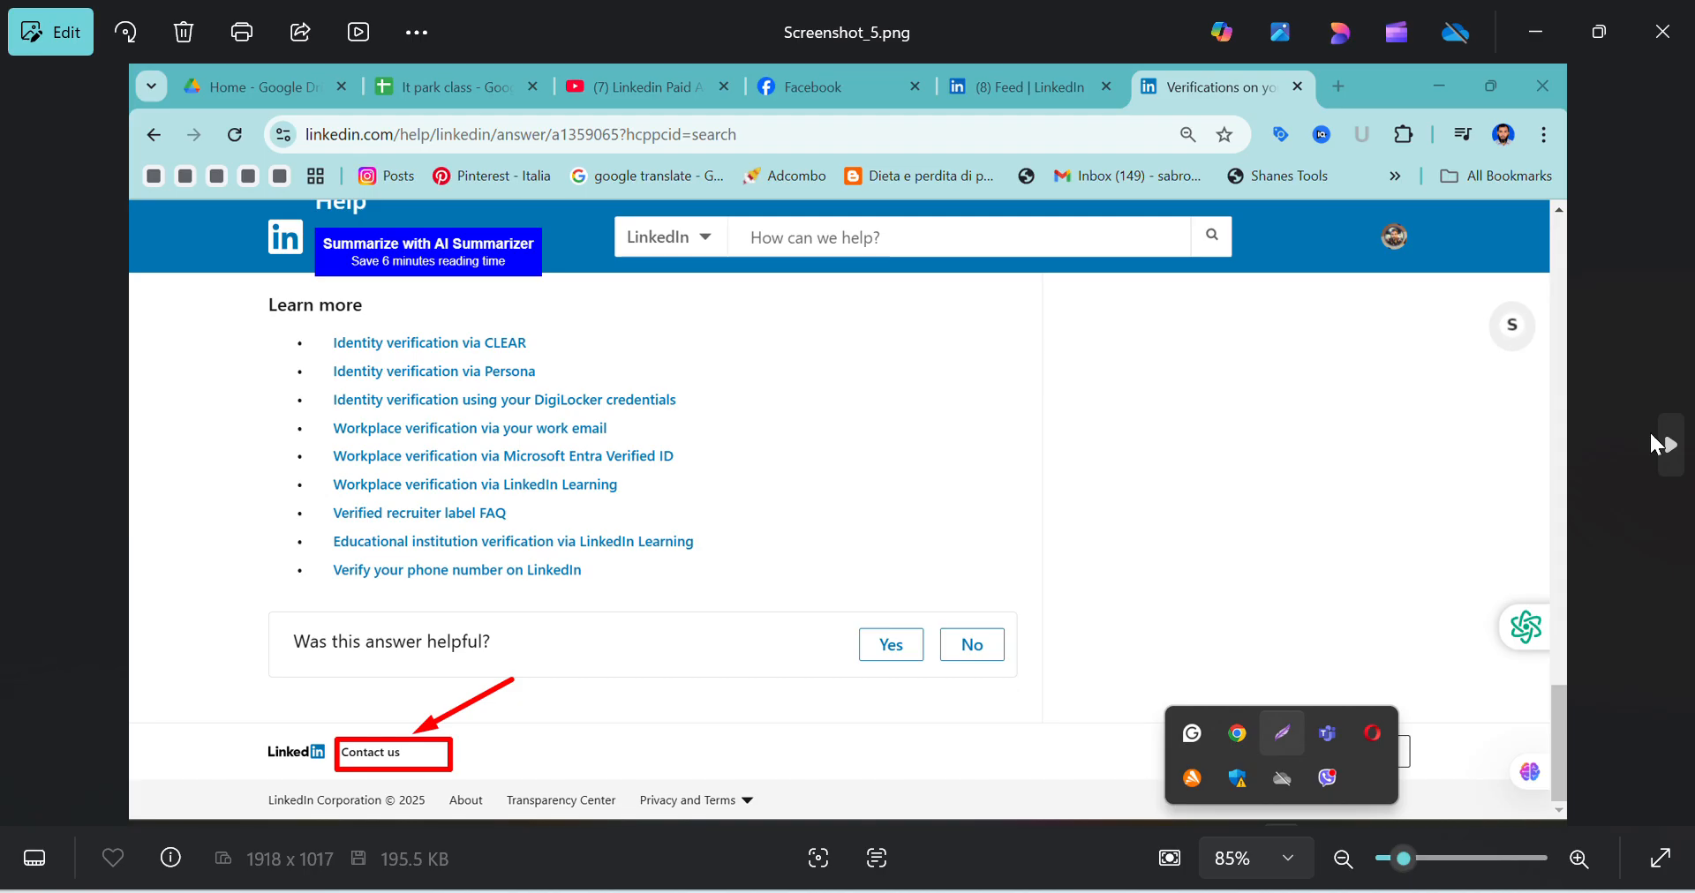
left_click(1669, 444)
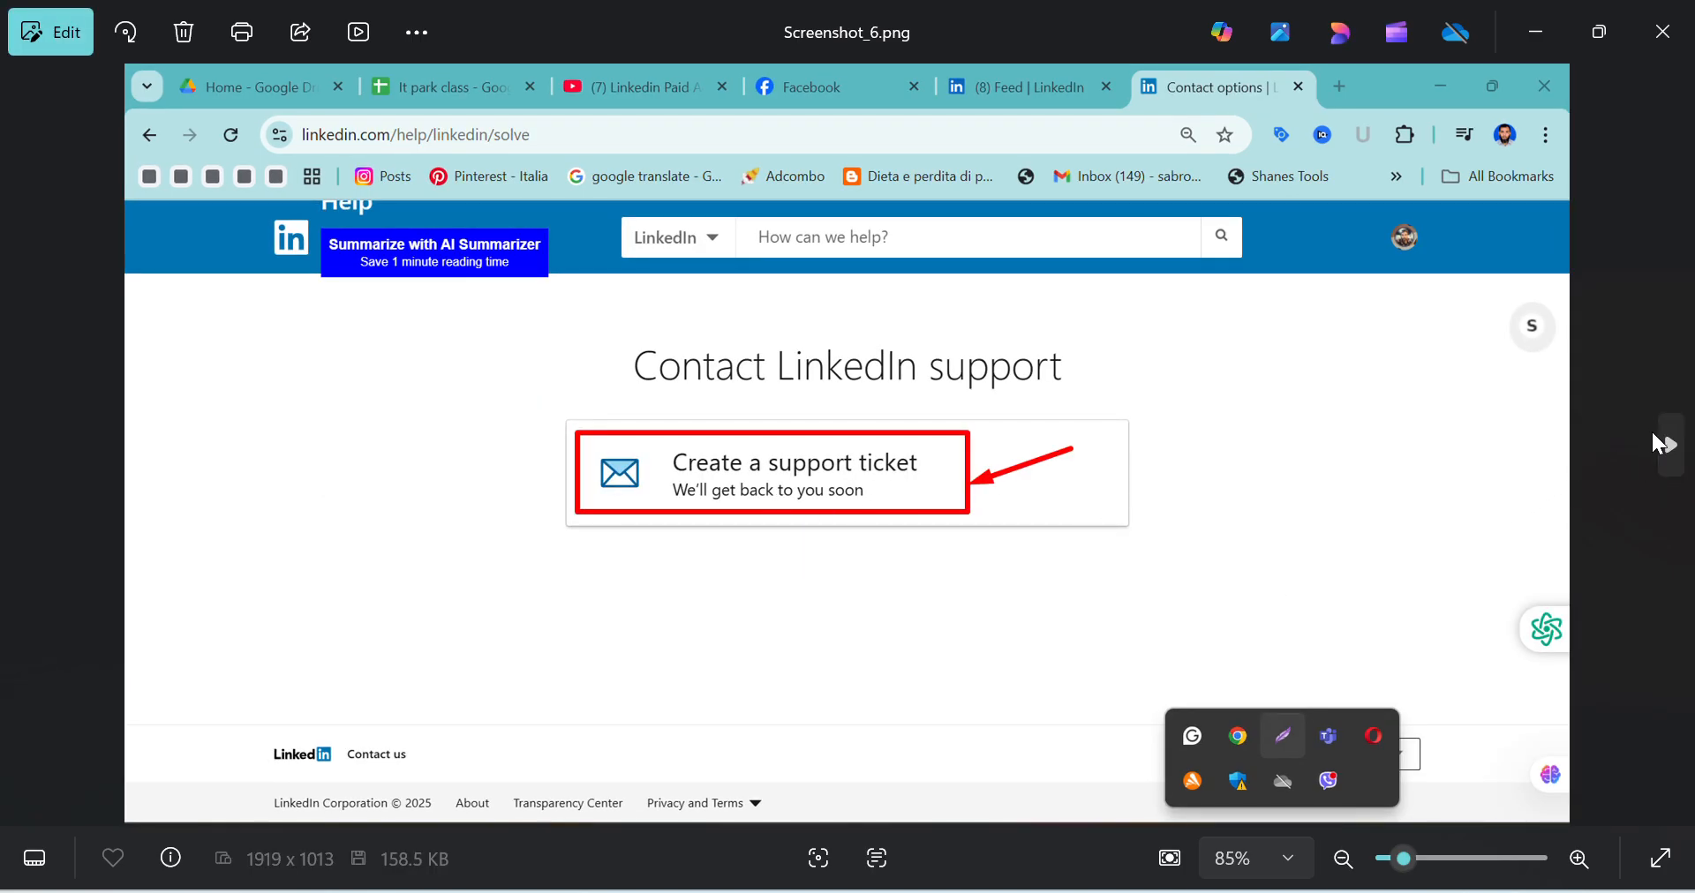
left_click(1663, 447)
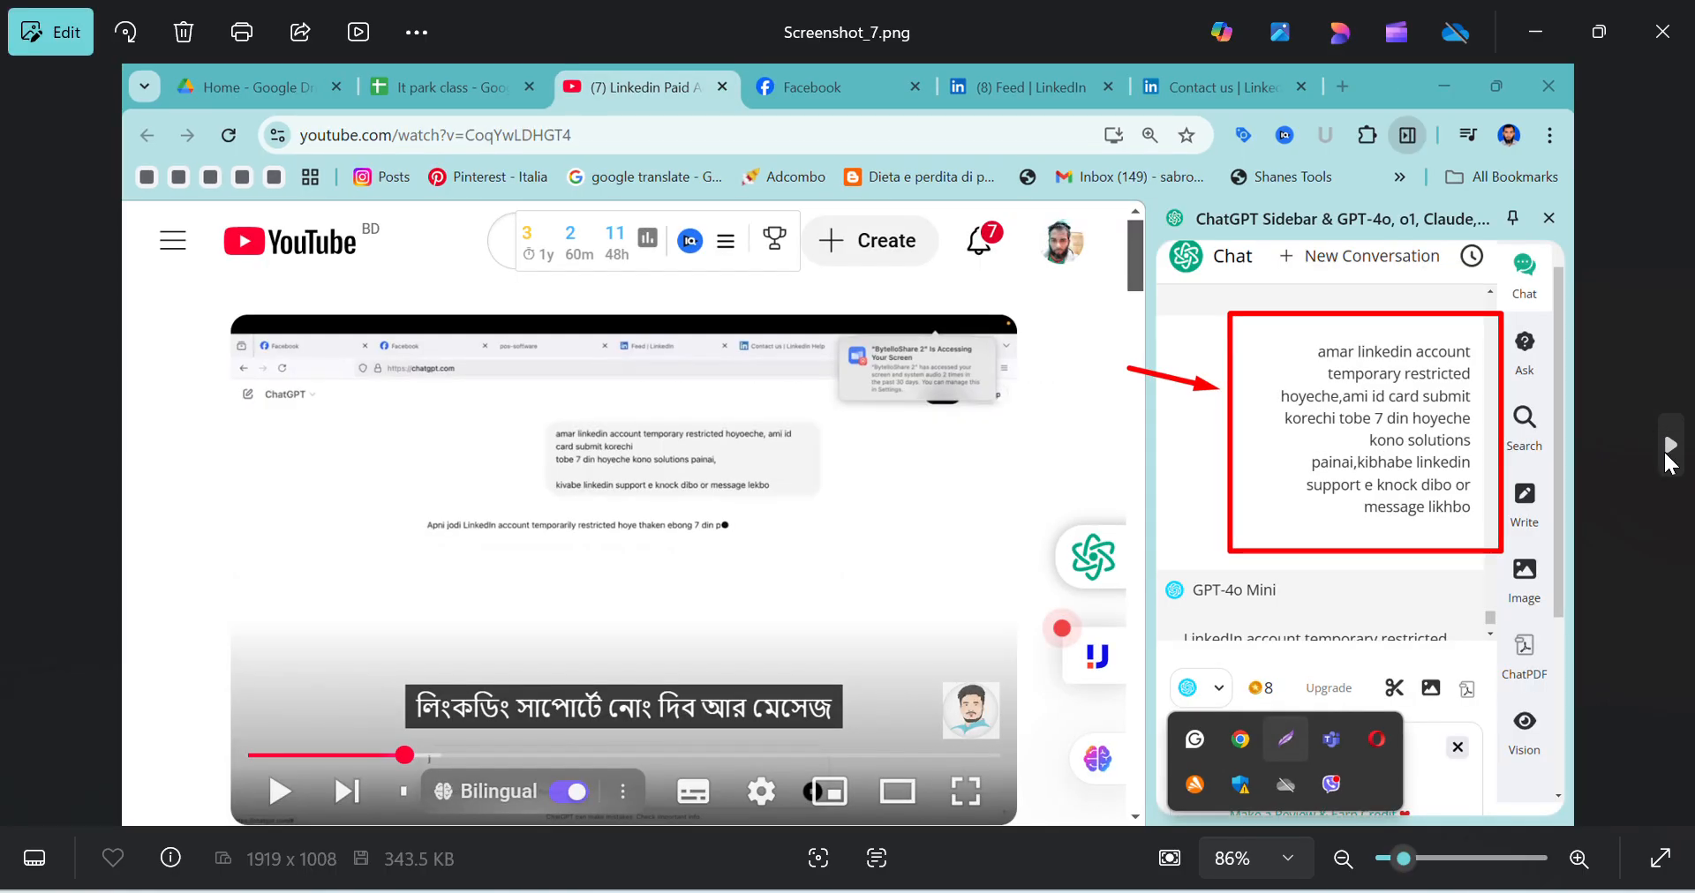
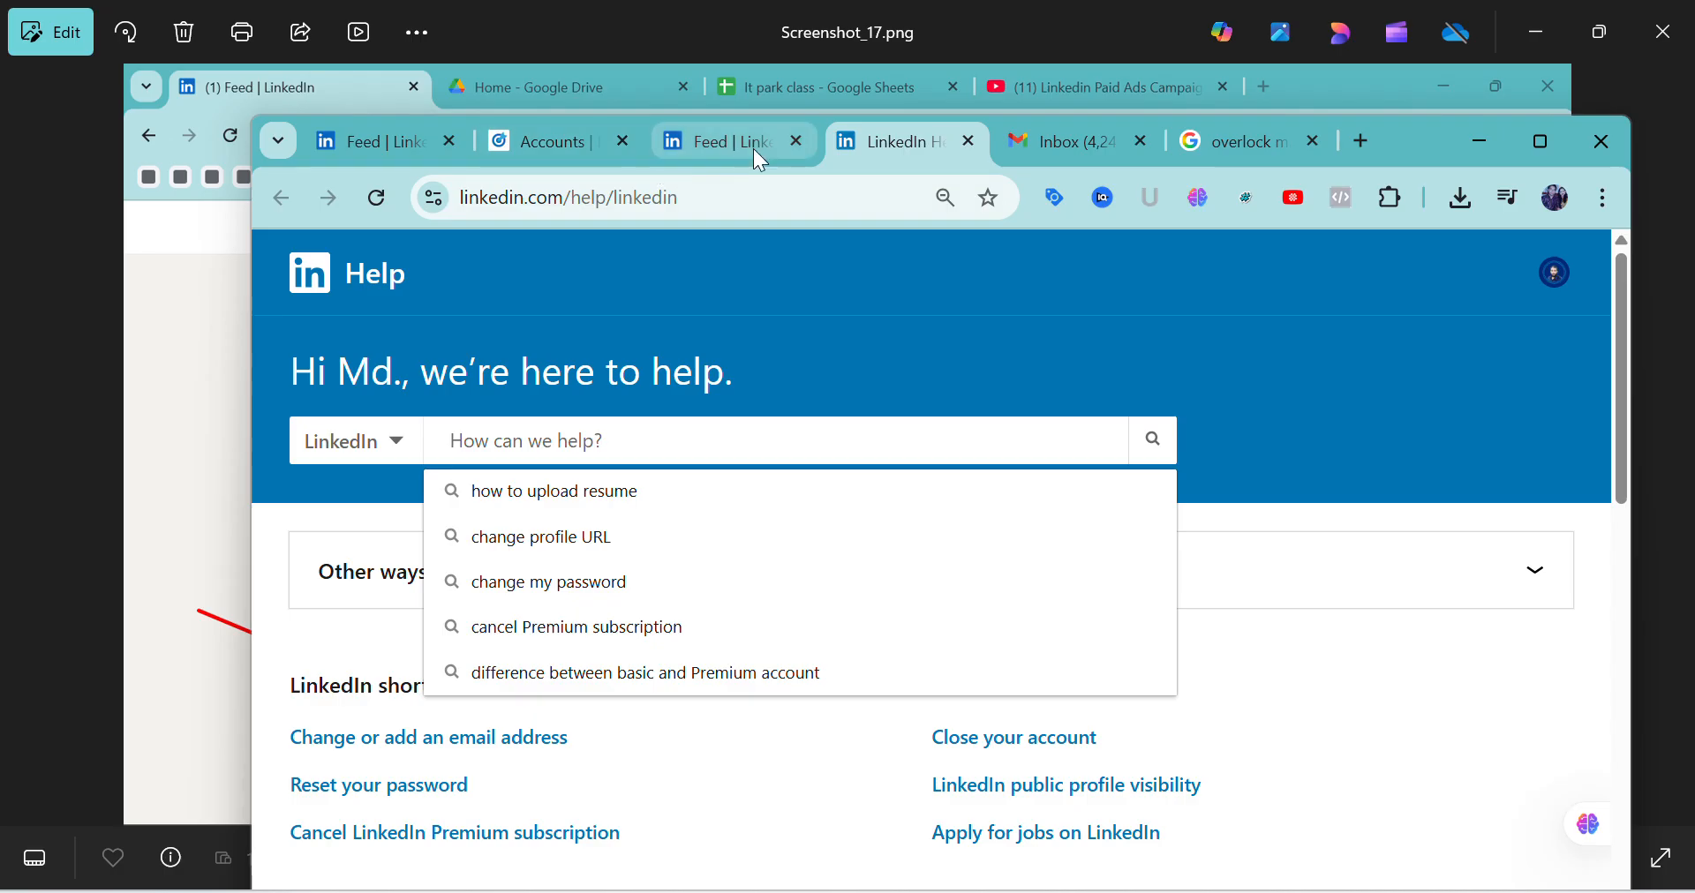
Close the LinkedIn Help tab, reload the feed's Home page and maximize the Chrome window
left_click(755, 149)
left_click(969, 141)
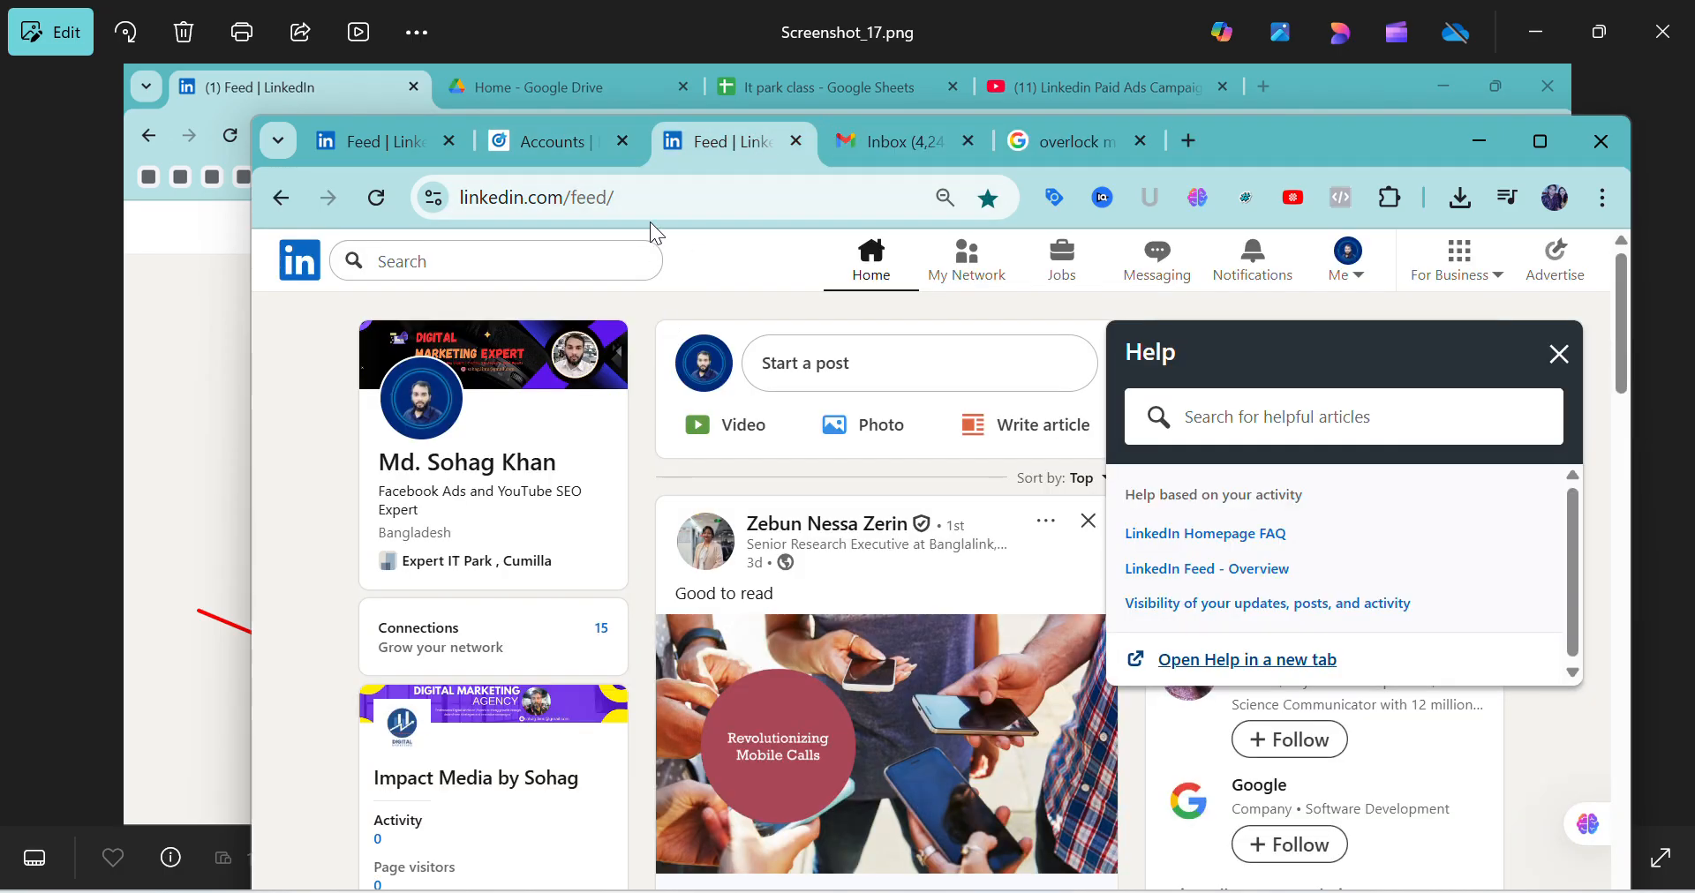
left_click(871, 275)
left_click(1540, 141)
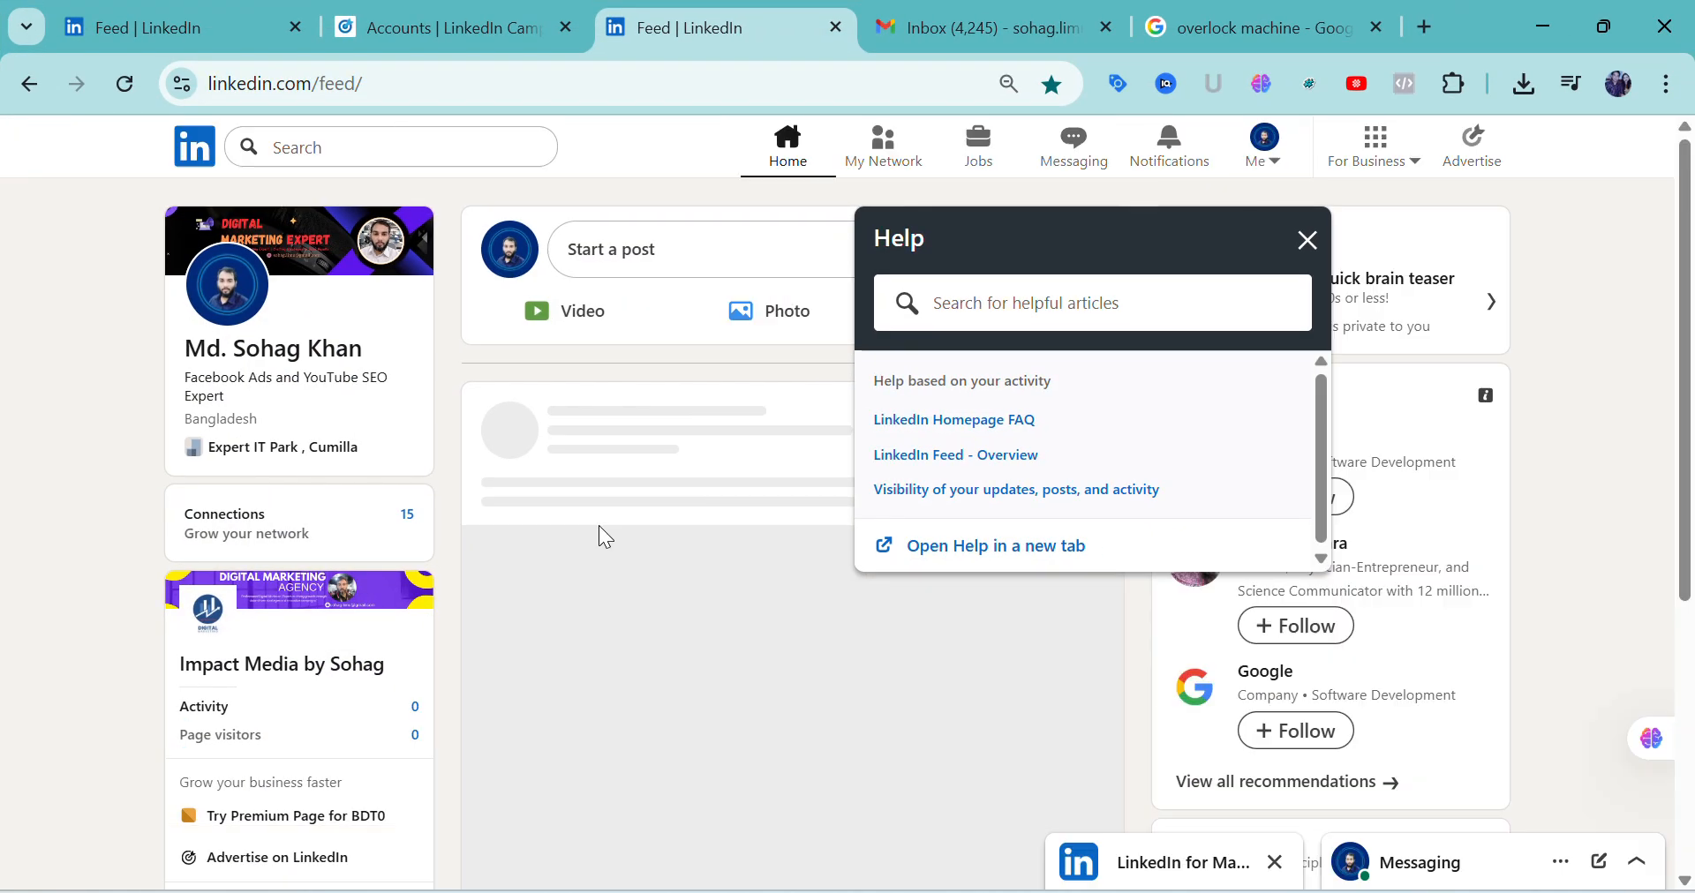
Open the Impact Media company page's admin dashboard from the feed and dismiss the Premium offer
scroll(278, 691, "down", 2)
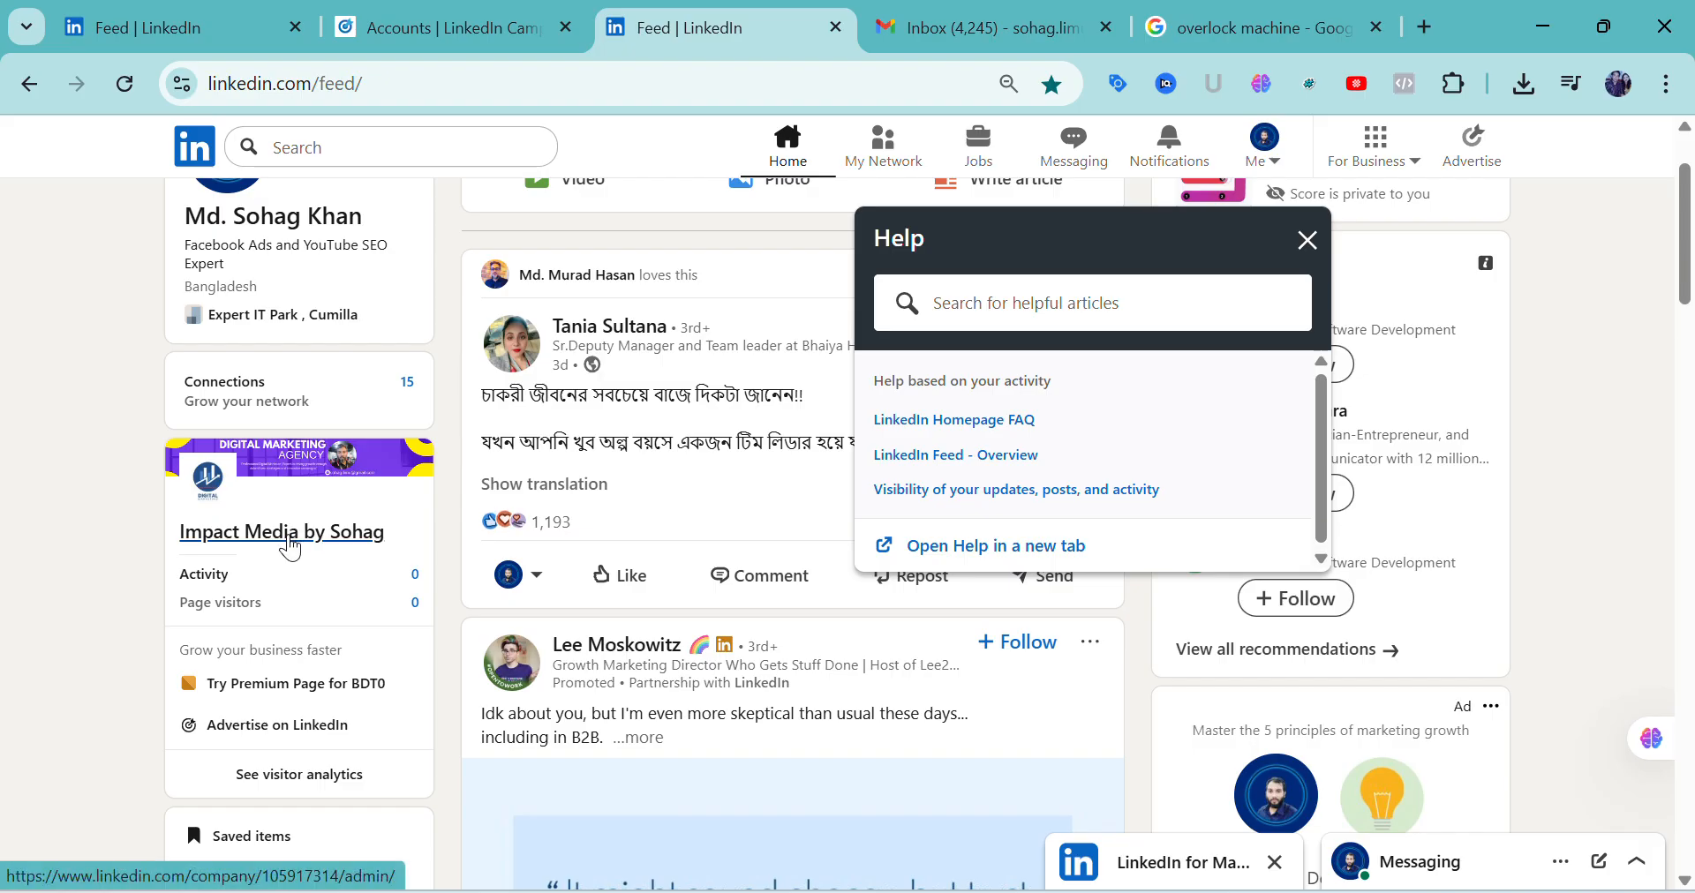
left_click(290, 547)
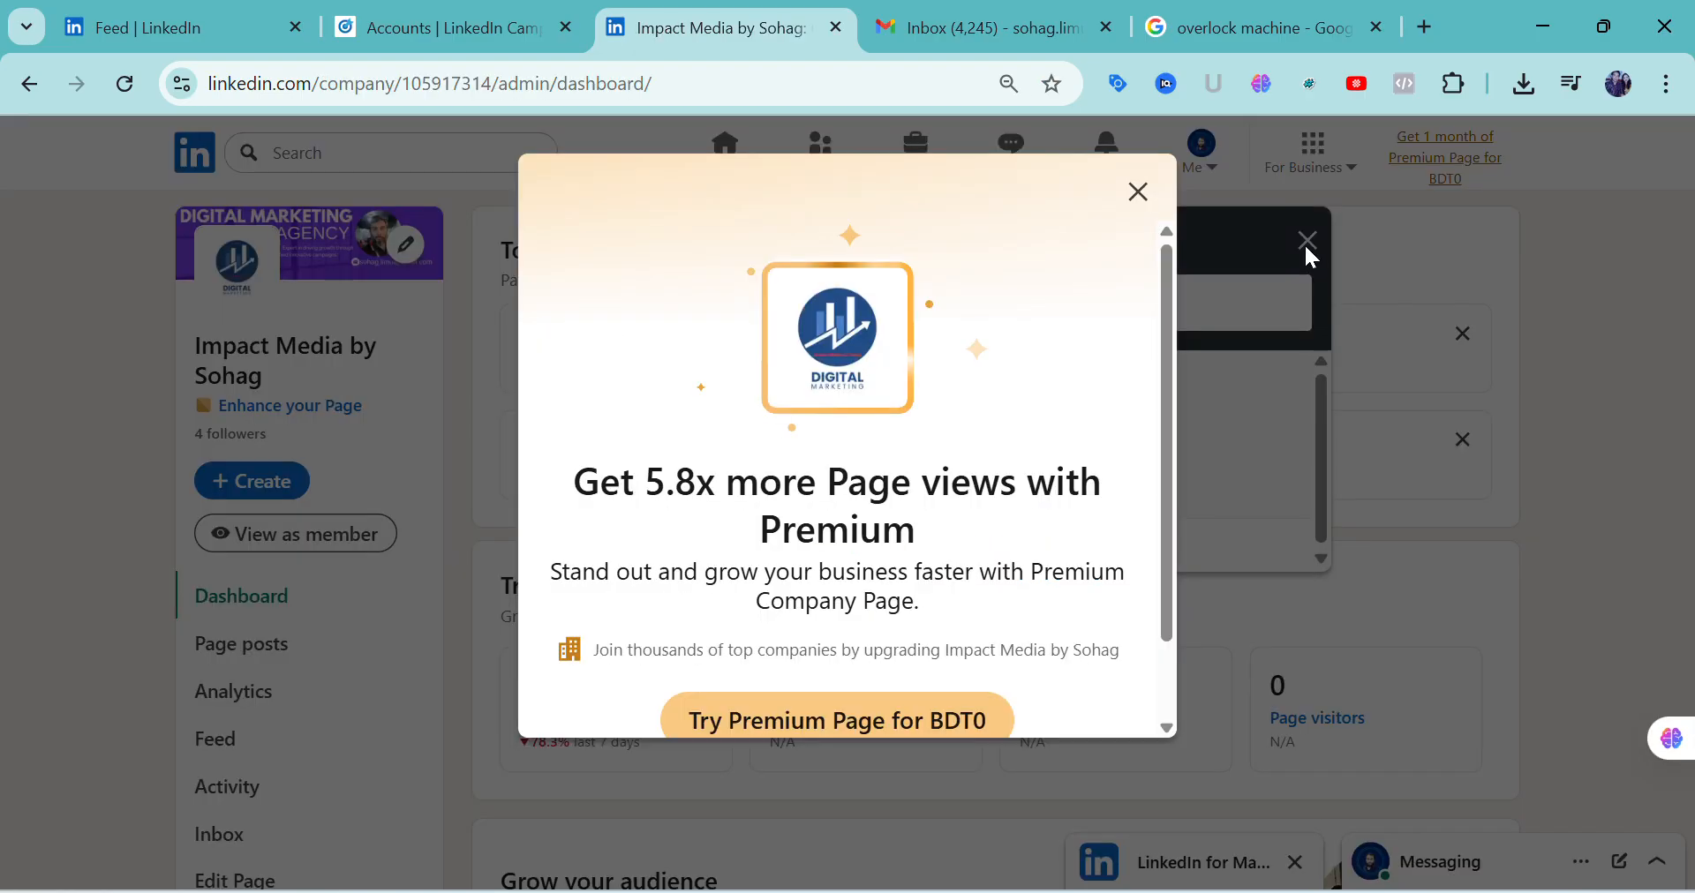
left_click(1136, 190)
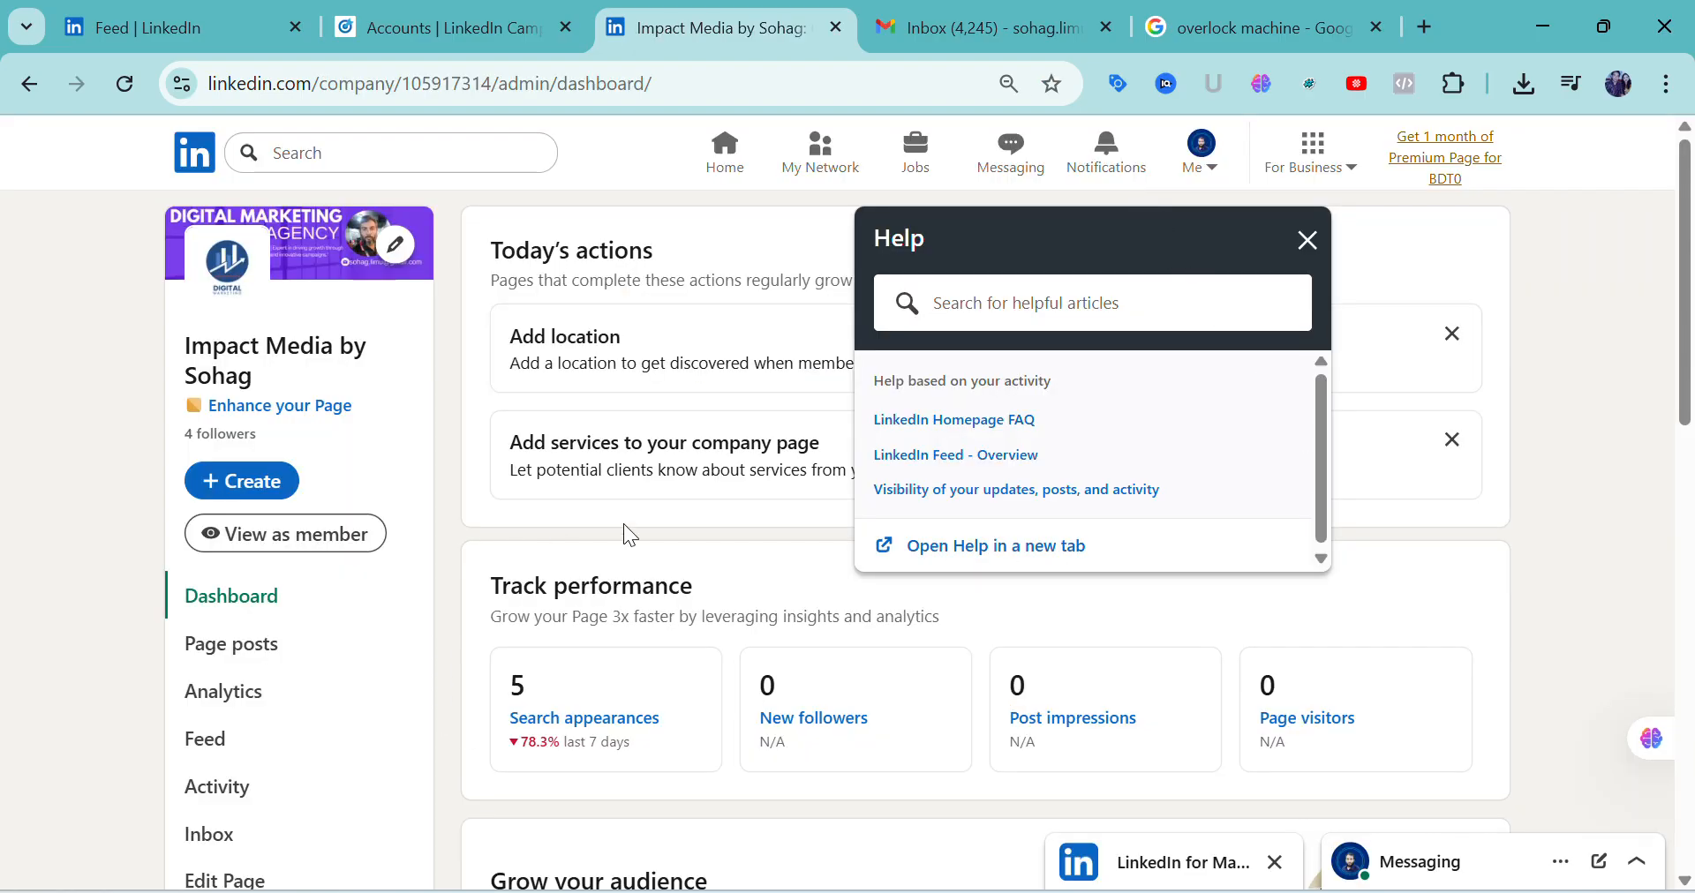
Dismiss the Help panel and look through the company page's Create options without choosing one
left_click(1308, 242)
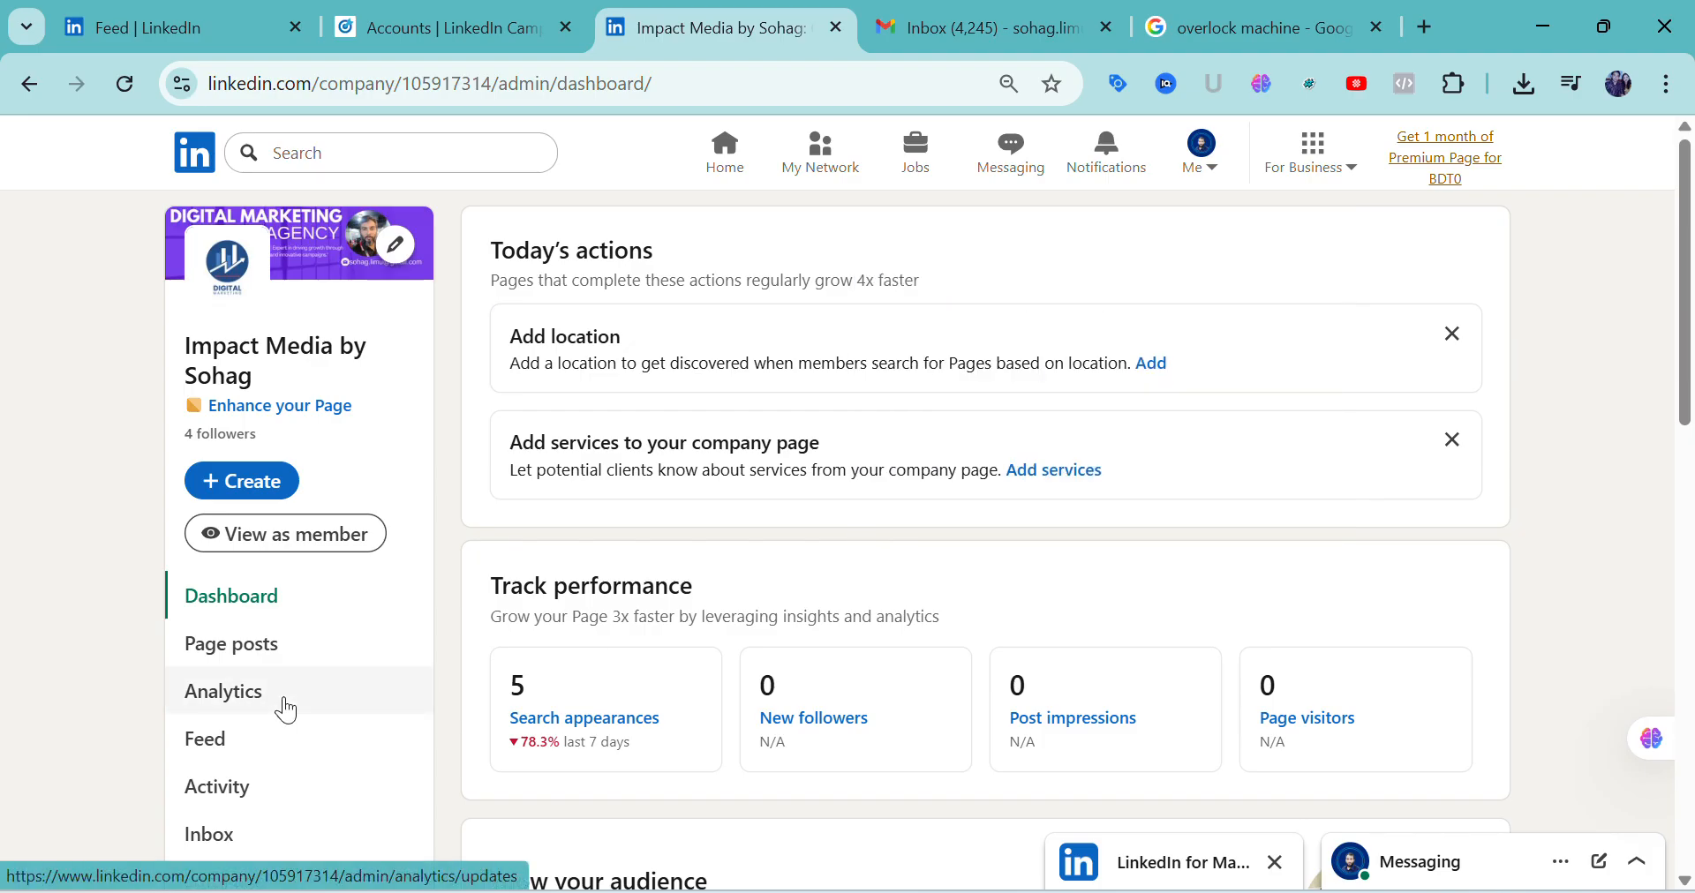
left_click(258, 487)
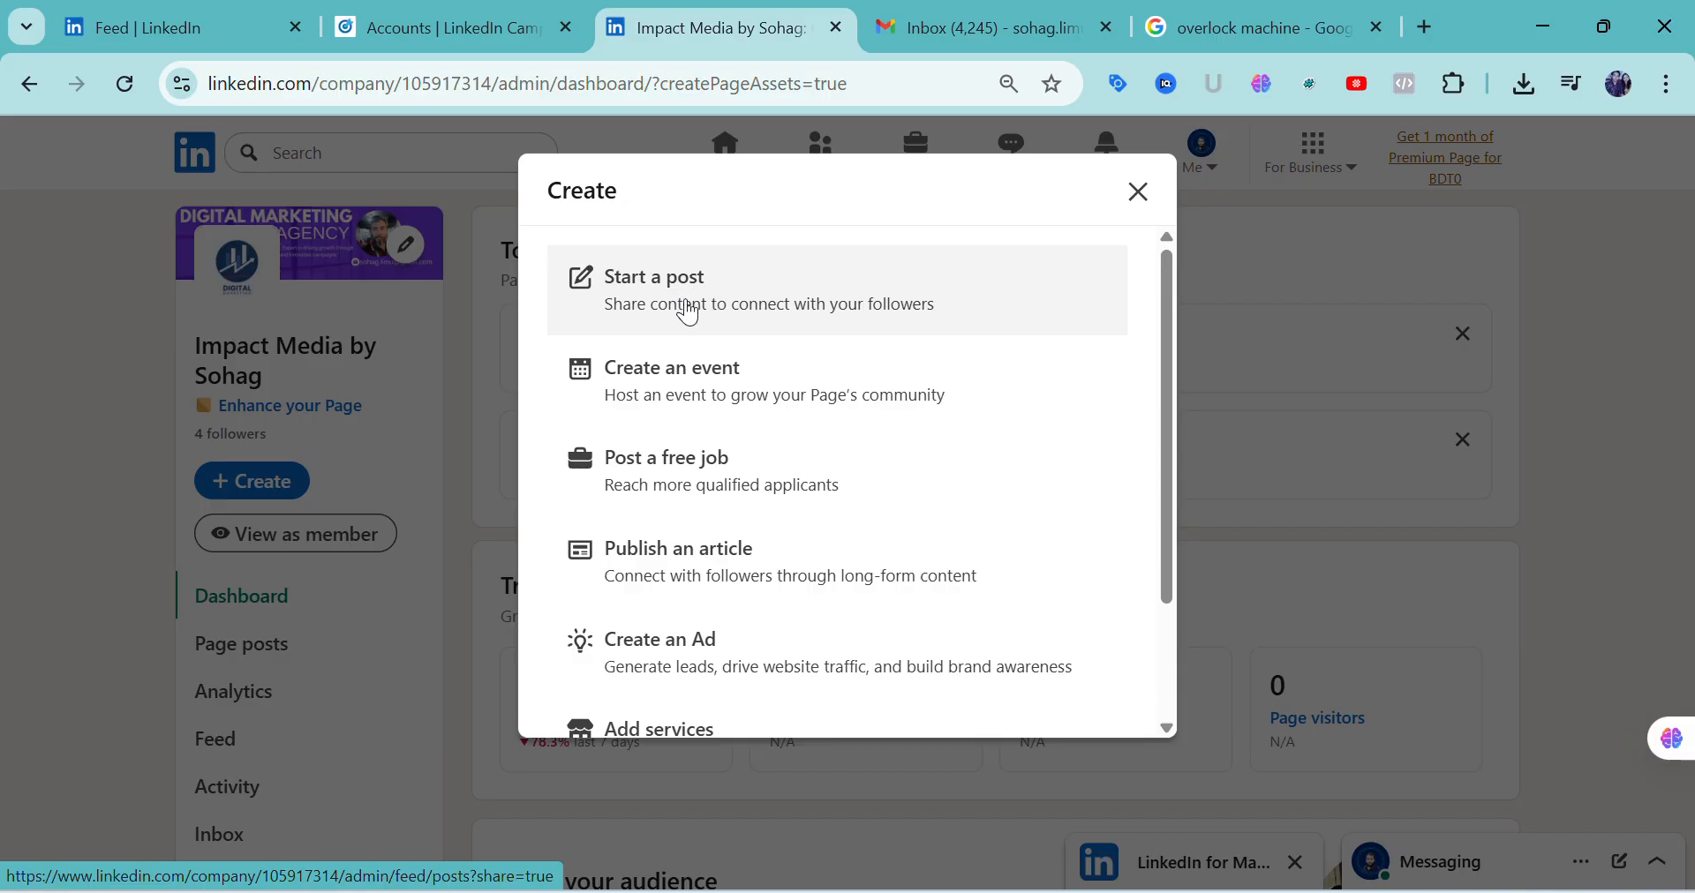
left_click(1146, 203)
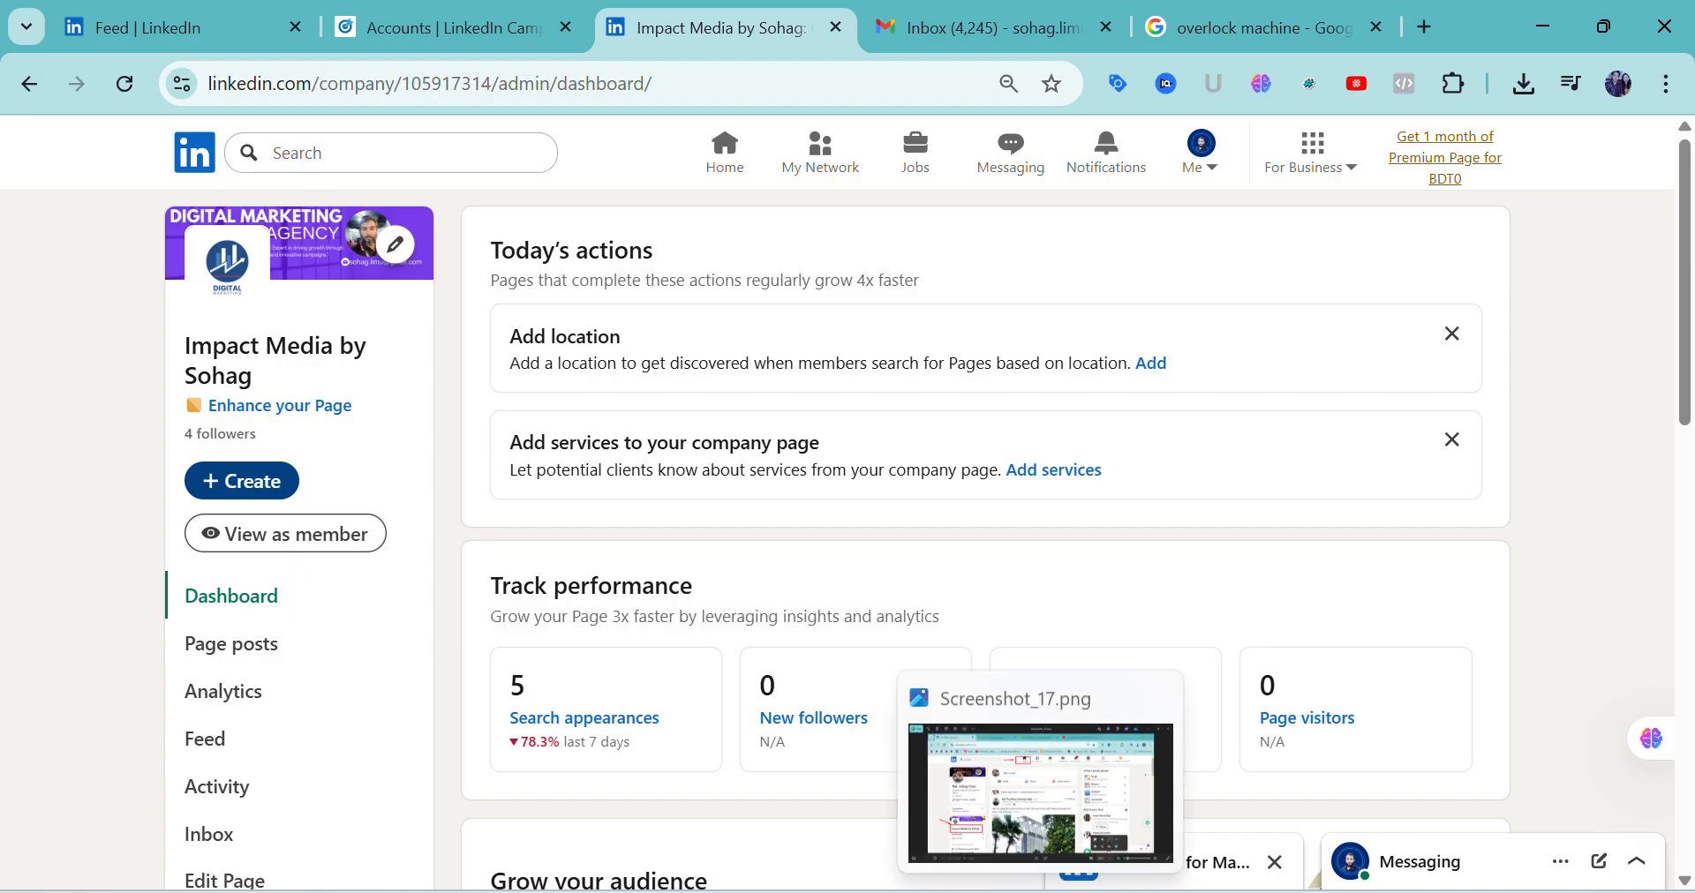
Switch to the Photos viewer and review the page deactivation instructions from Screenshot_17.png through Screenshot_20.png
left_click(1033, 788)
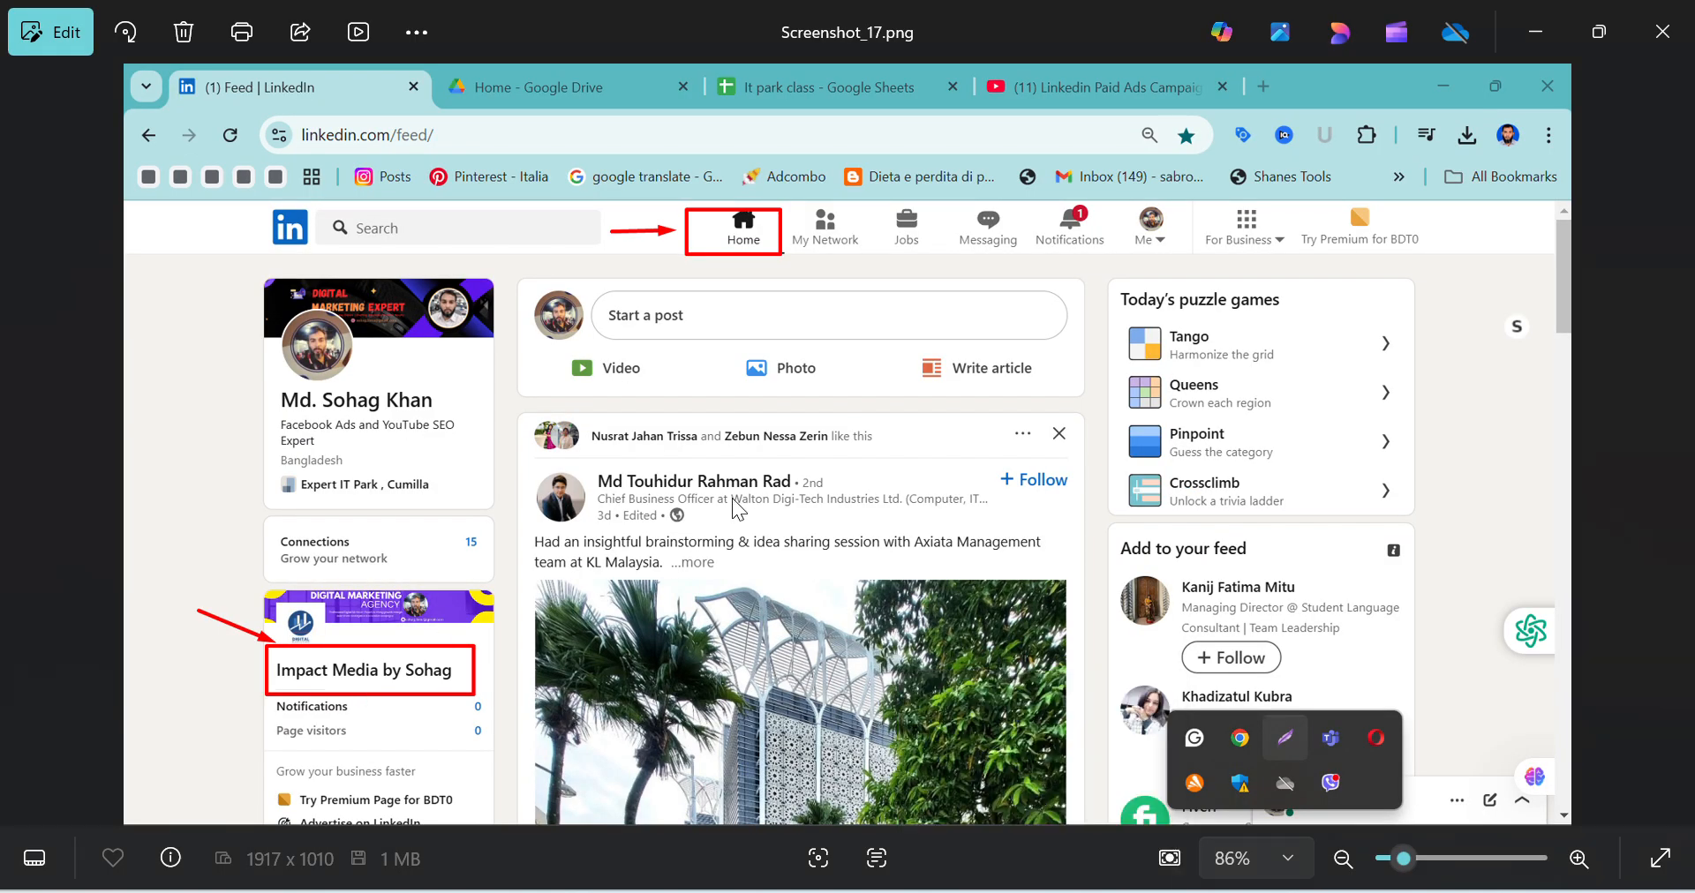
left_click(1669, 444)
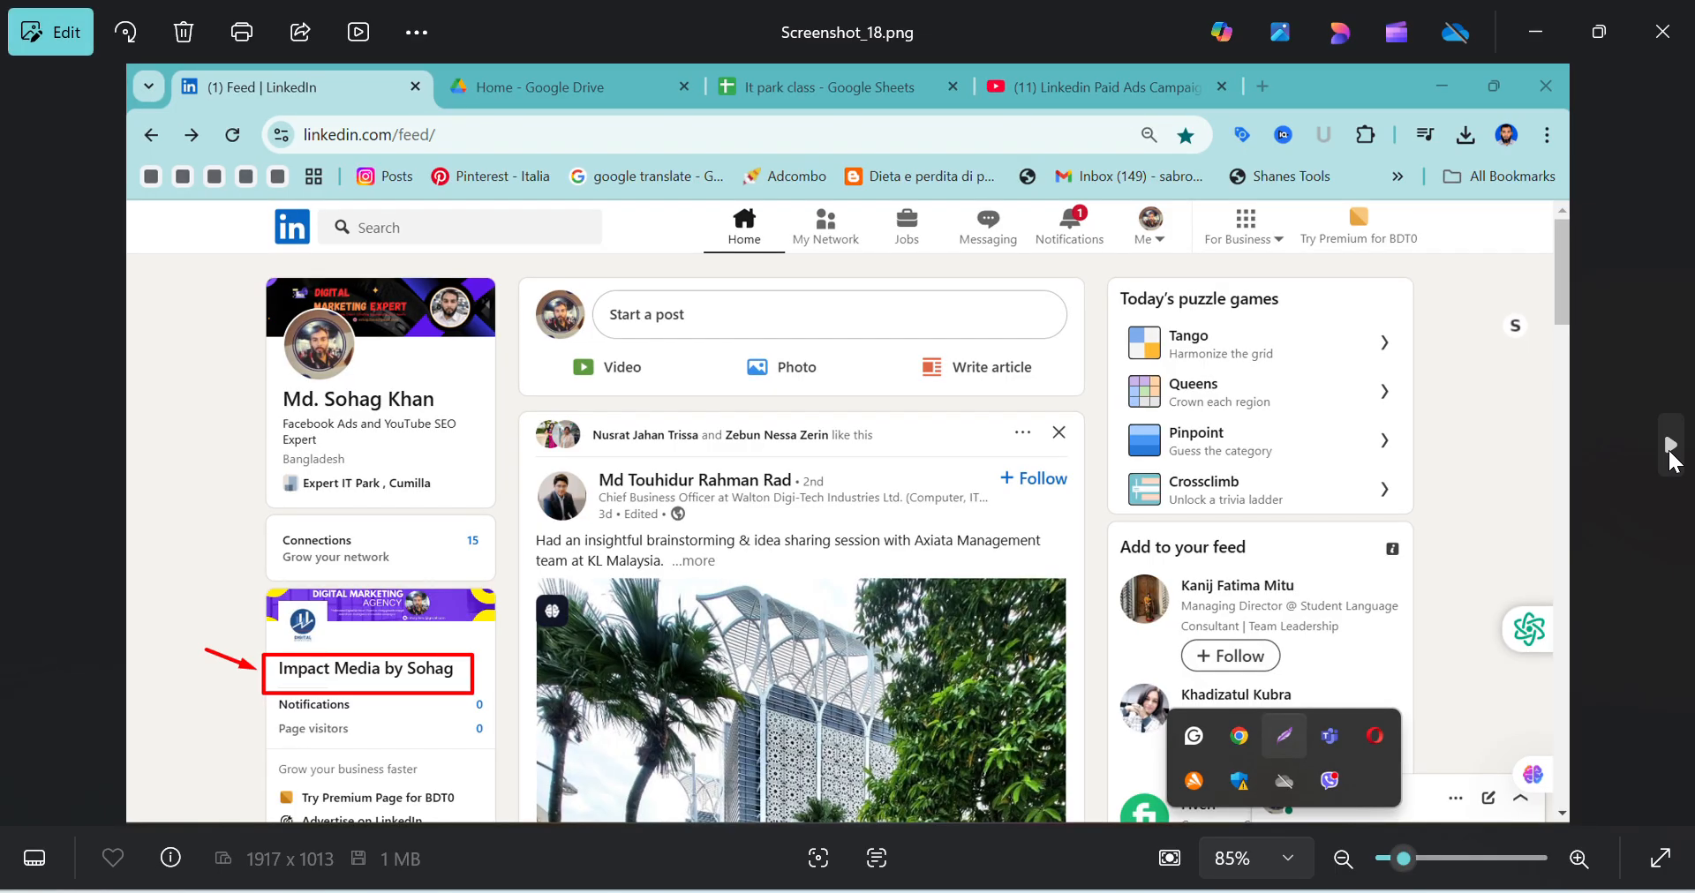
left_click(1670, 444)
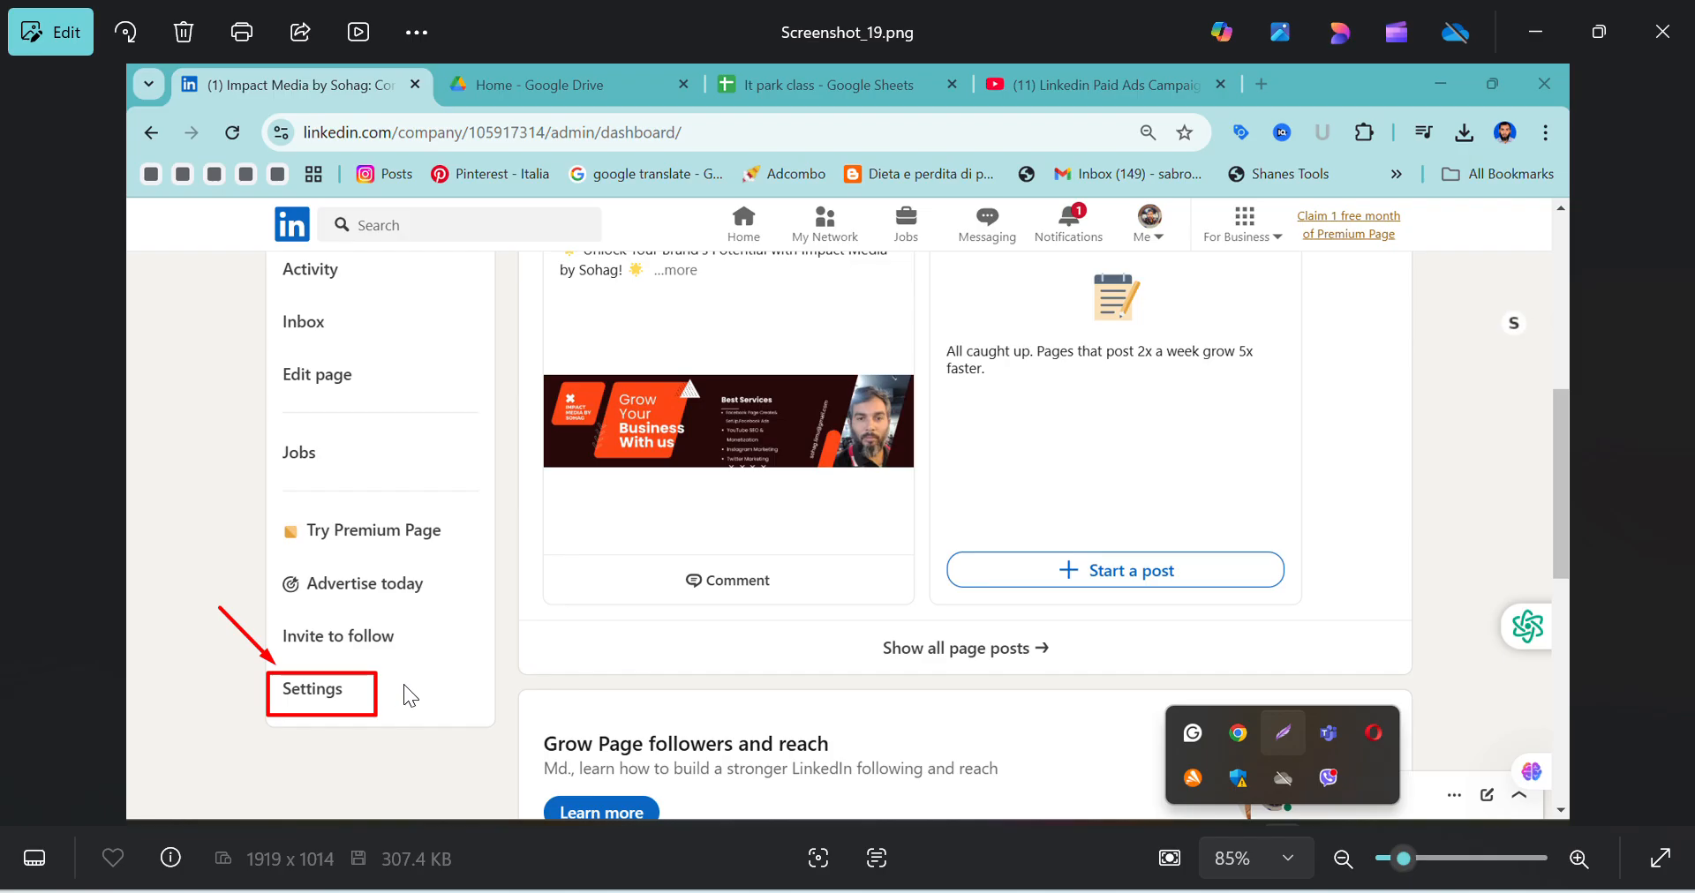
mouse_move(1684, 472)
left_click(1669, 444)
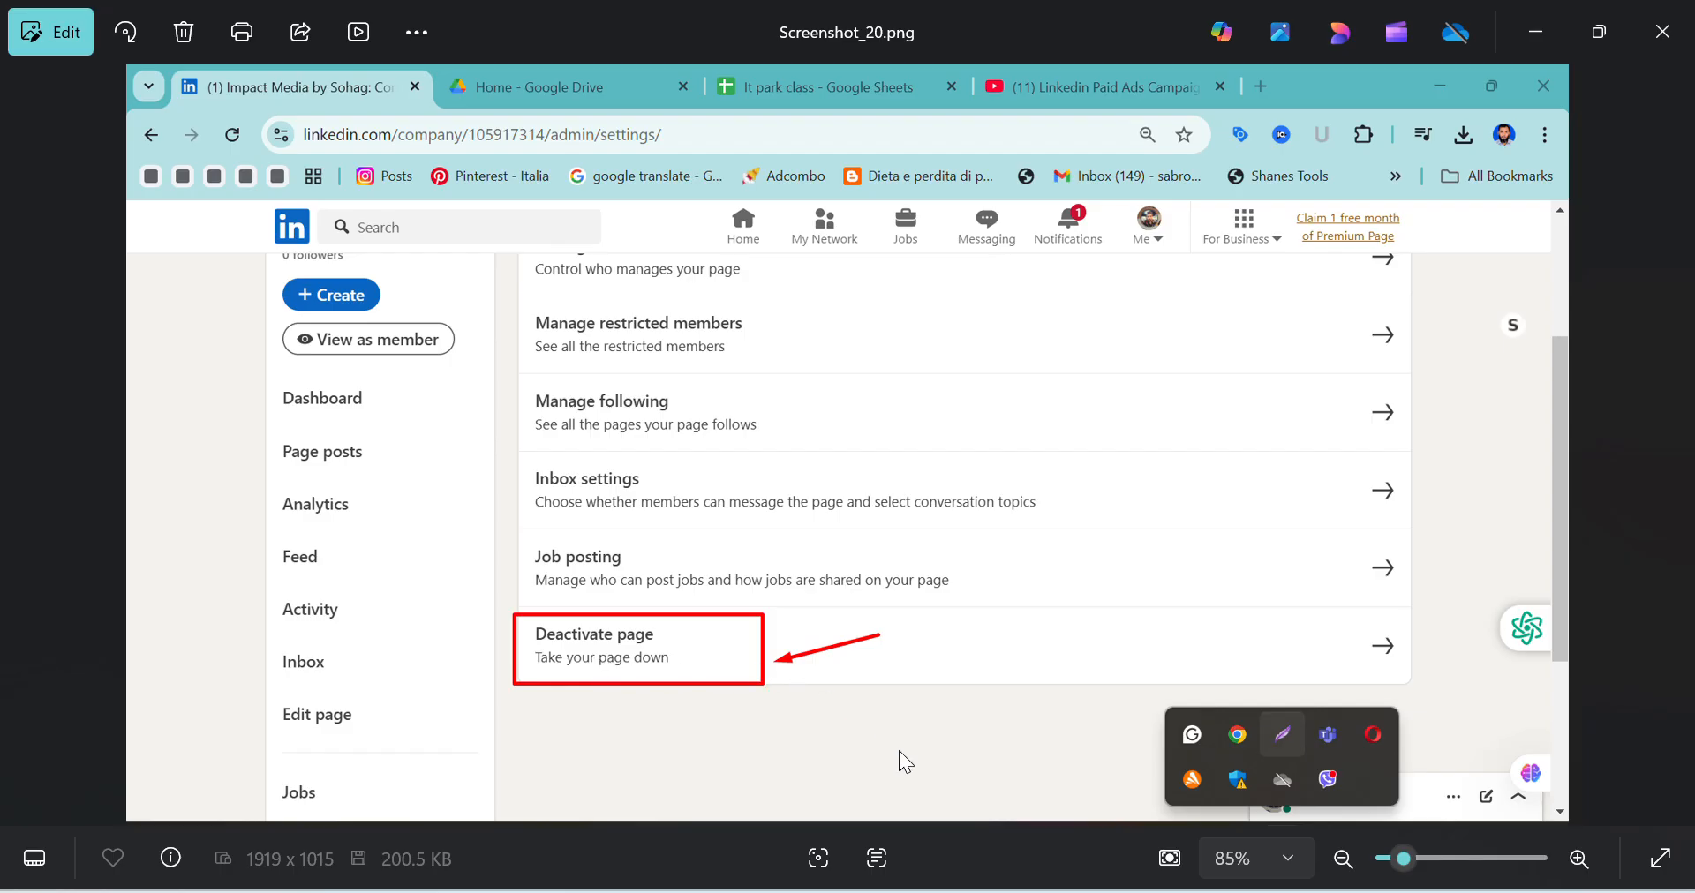
Switch to the Impact Media page in Chrome and open its admin Settings
mouse_move(864, 891)
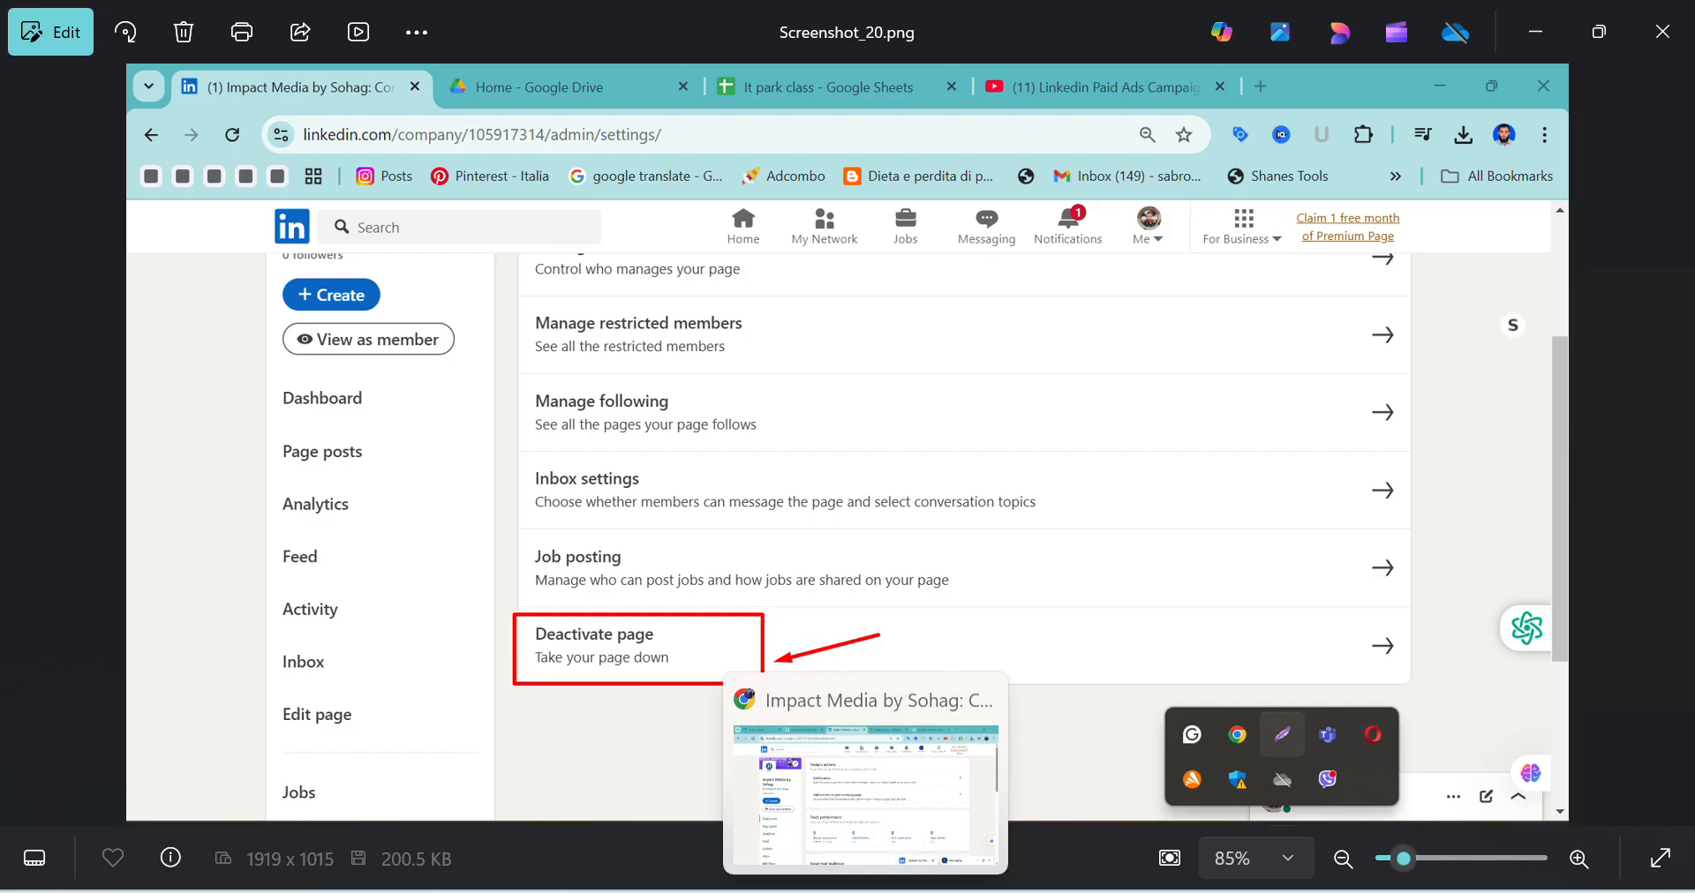
left_click(861, 808)
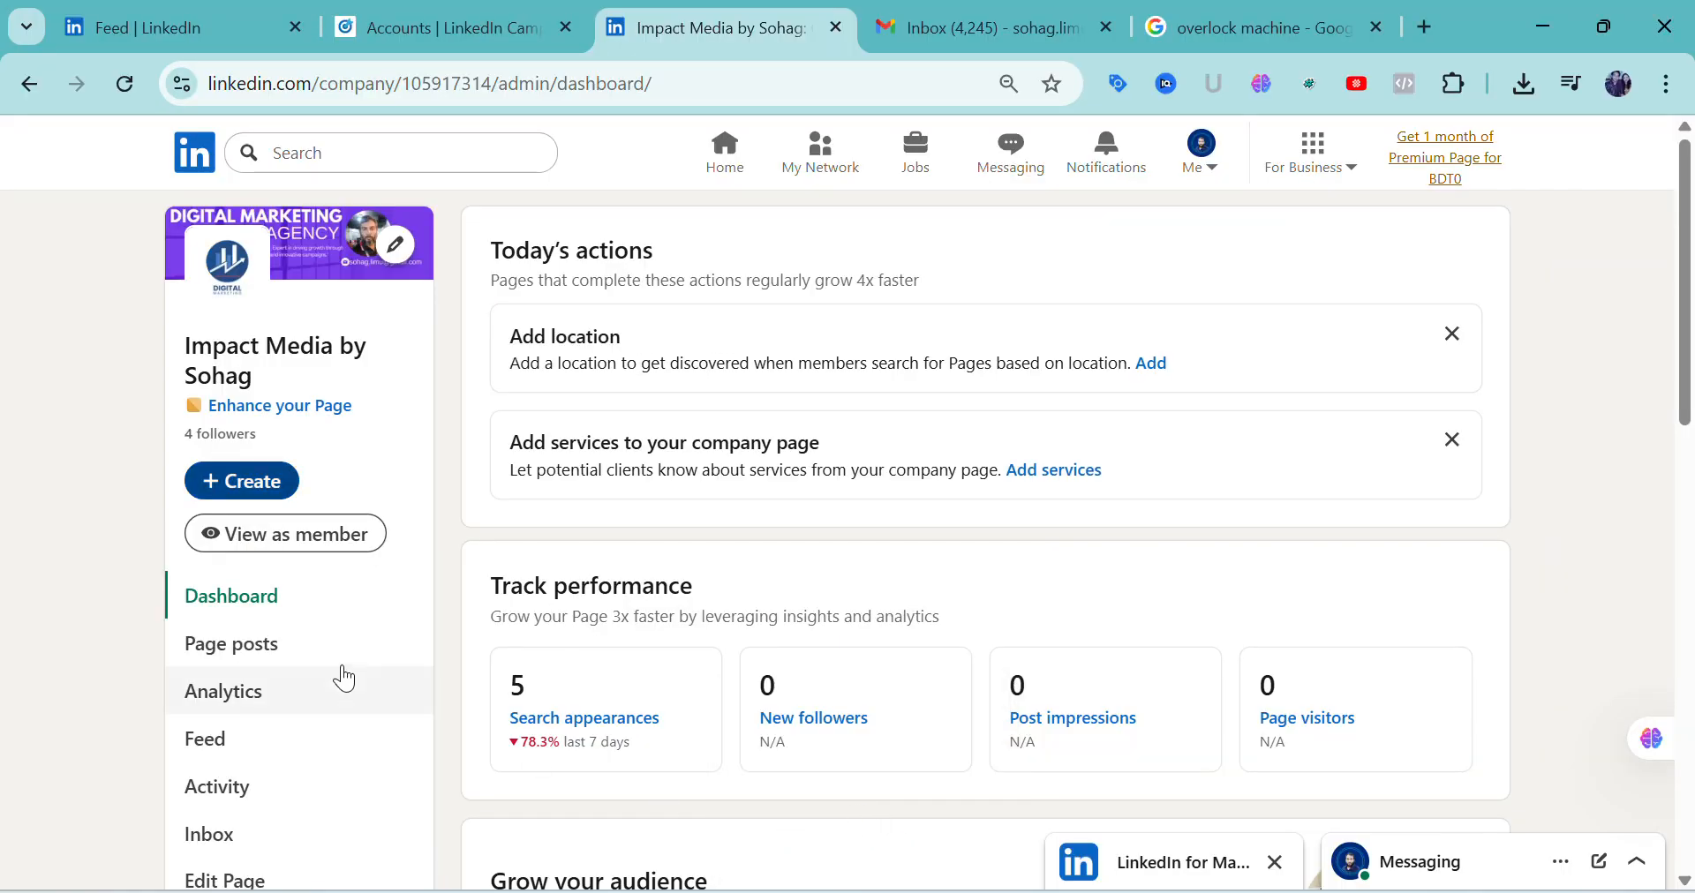
scroll(341, 680, "down", 5)
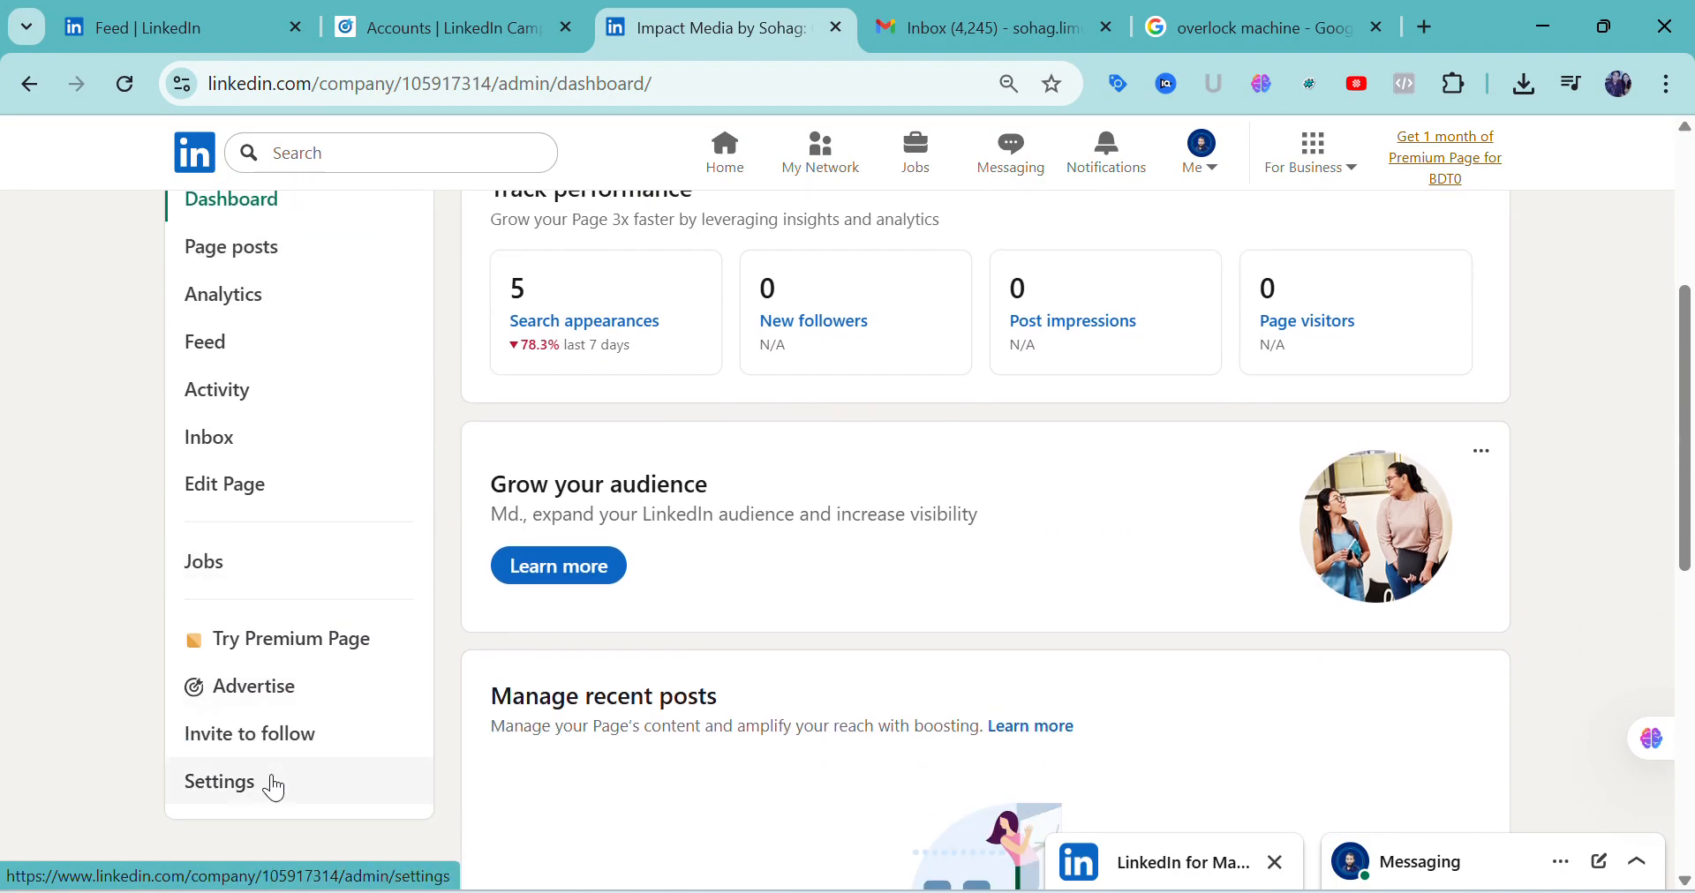
scroll(477, 728, "up", 3)
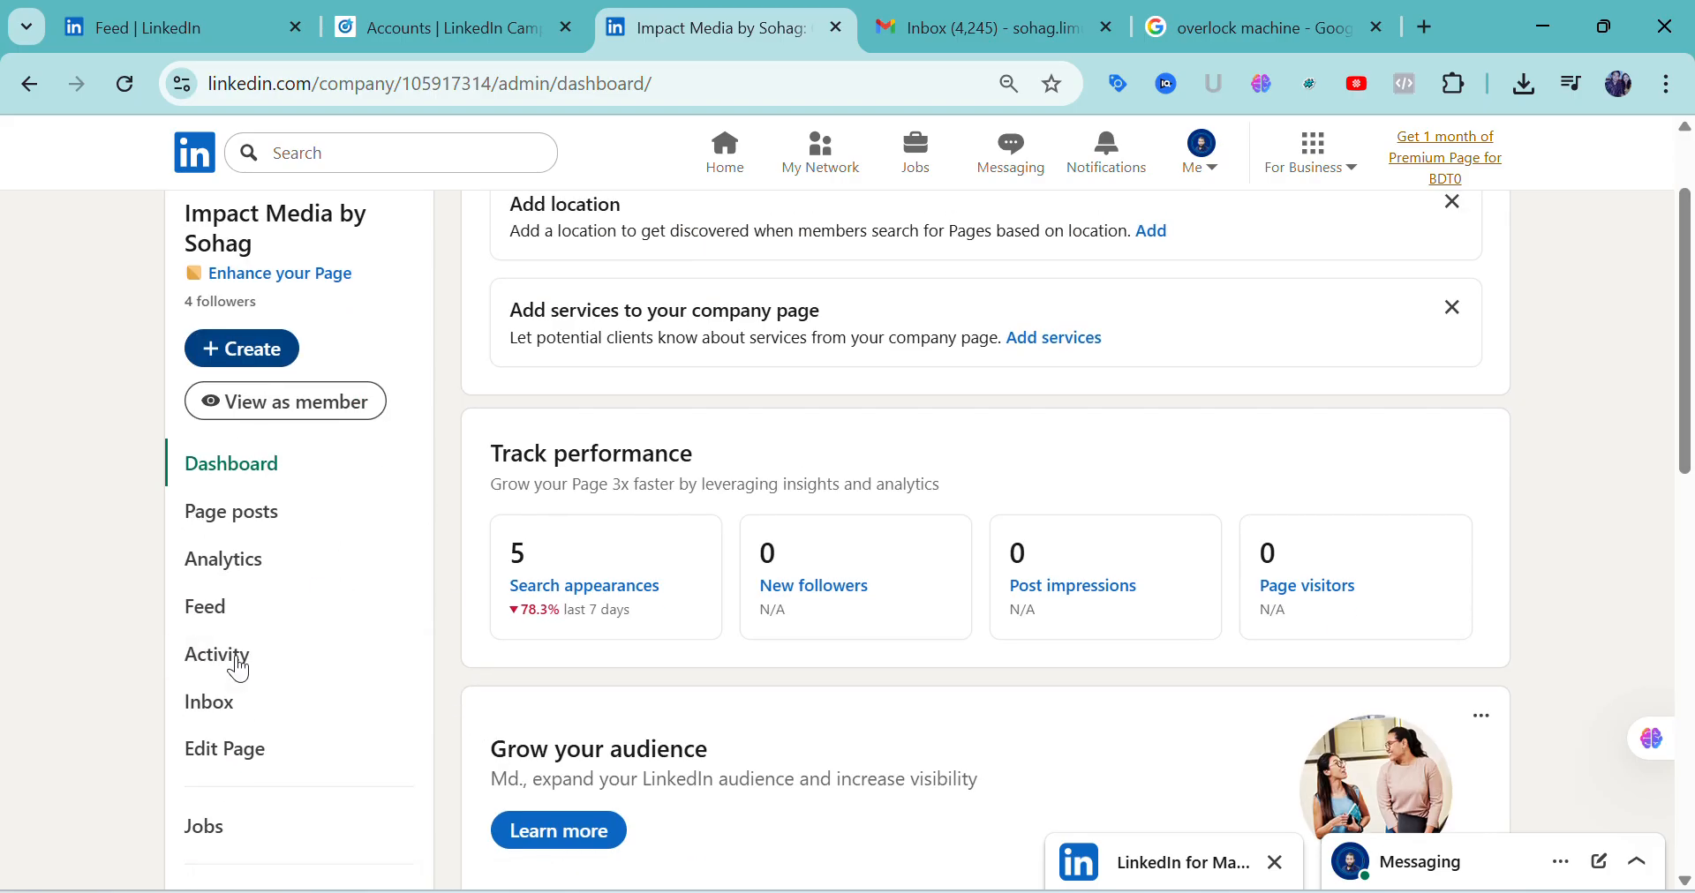
scroll(706, 699, "up", 2)
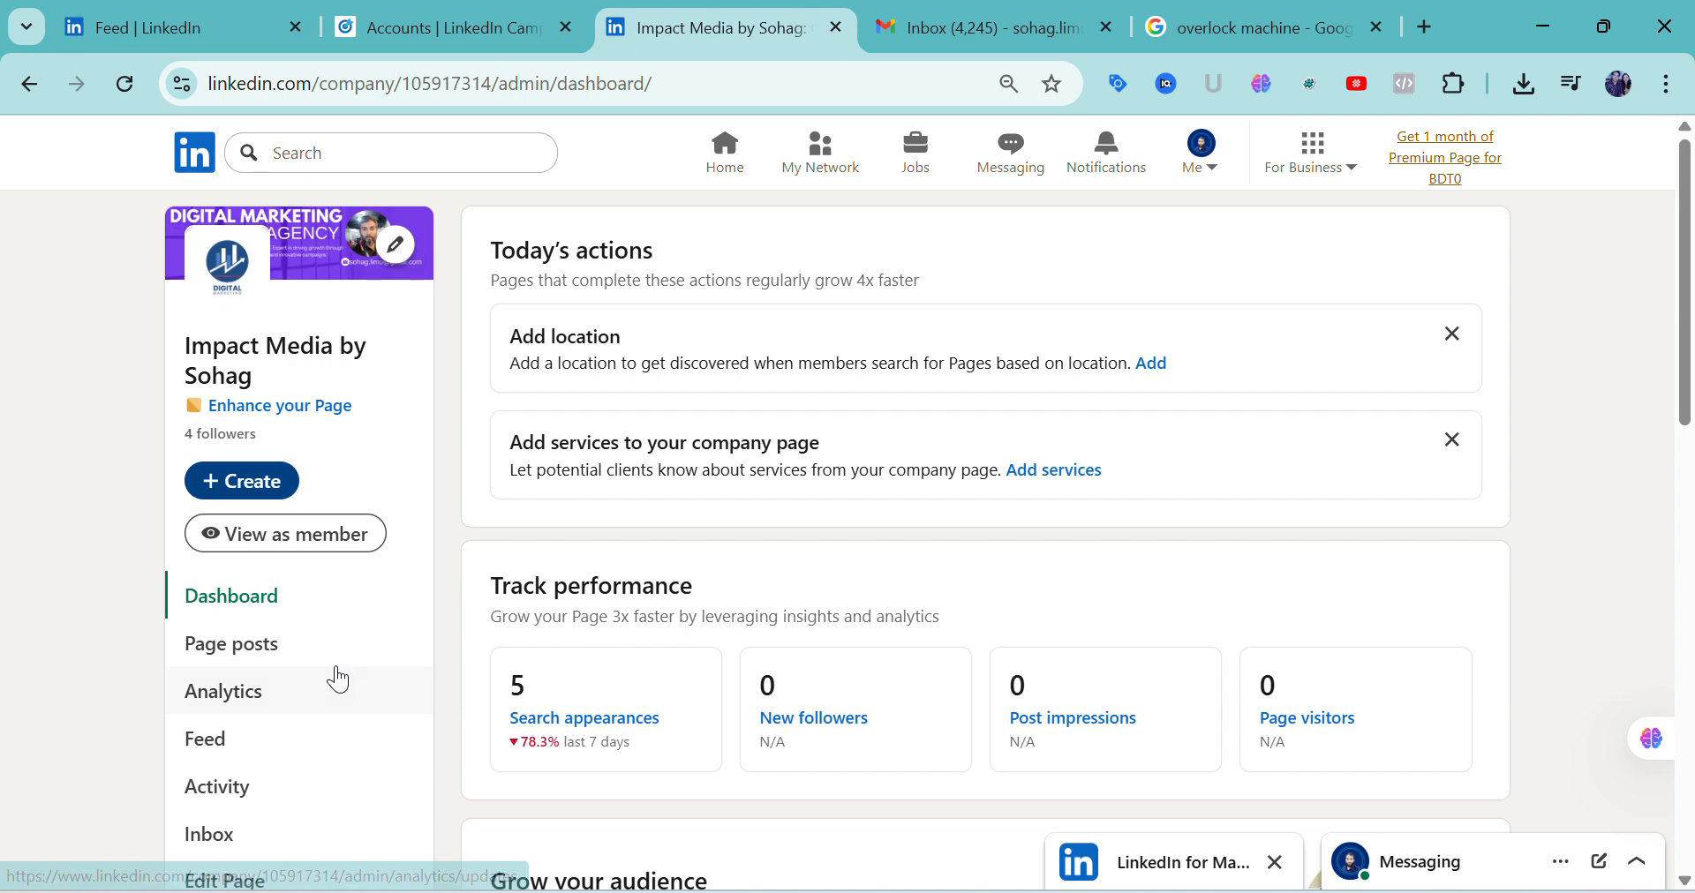
scroll(333, 677, "down", 3)
scroll(332, 680, "down", 3)
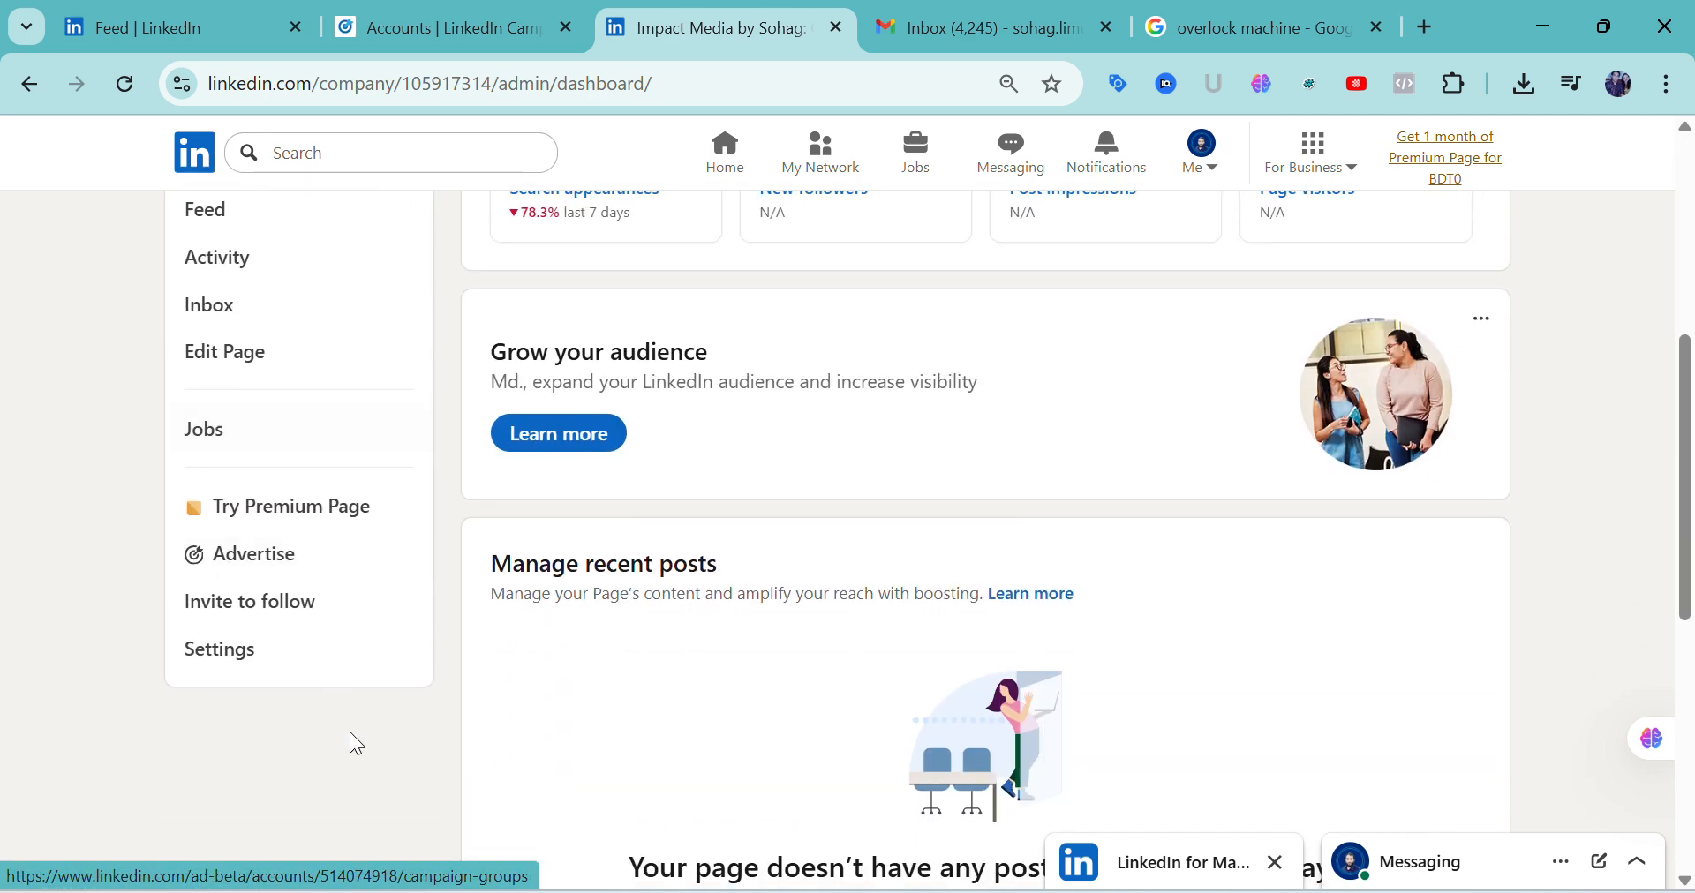
left_click(236, 673)
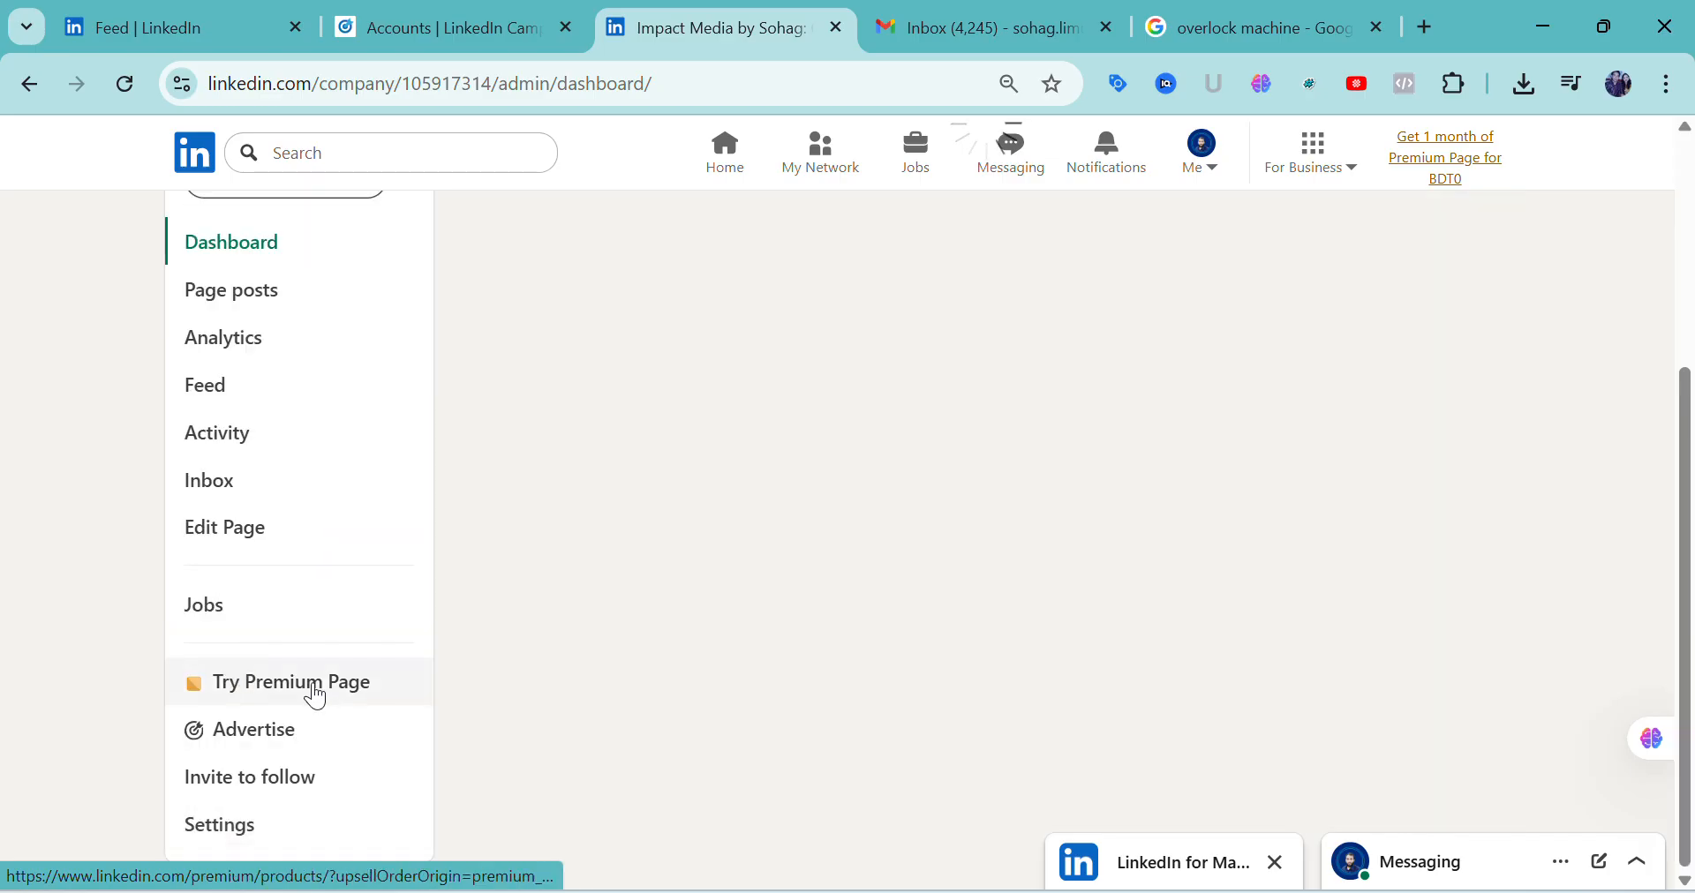
Examine the page's settings list from Manage admins through Deactivate page
scroll(706, 653, "down", 4)
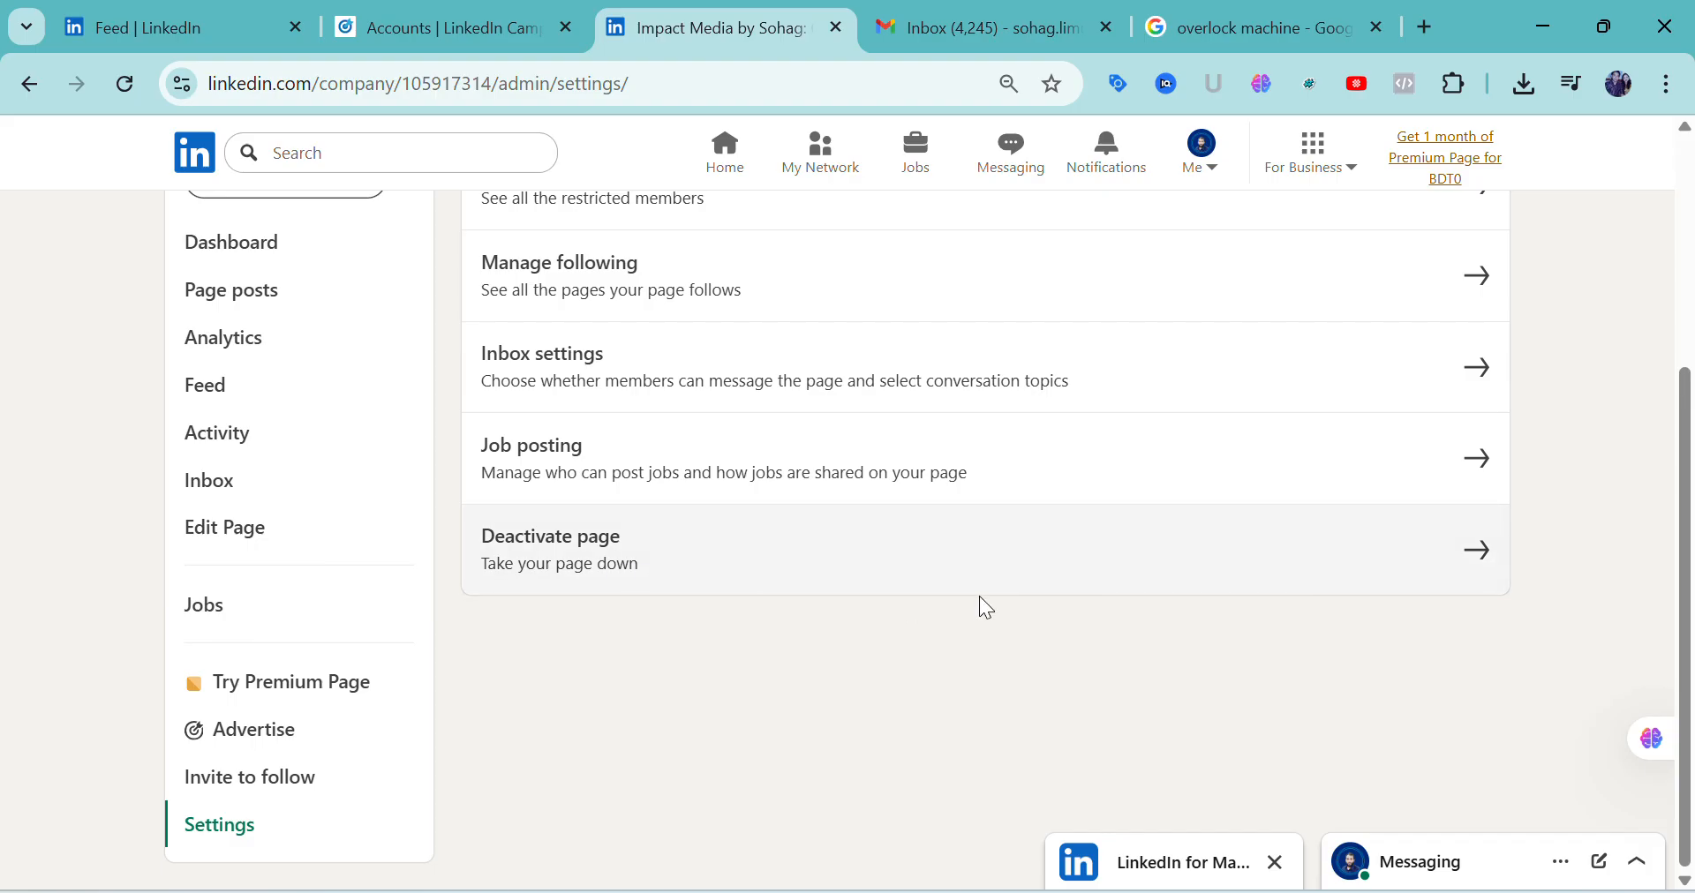
scroll(618, 556, "up", 3)
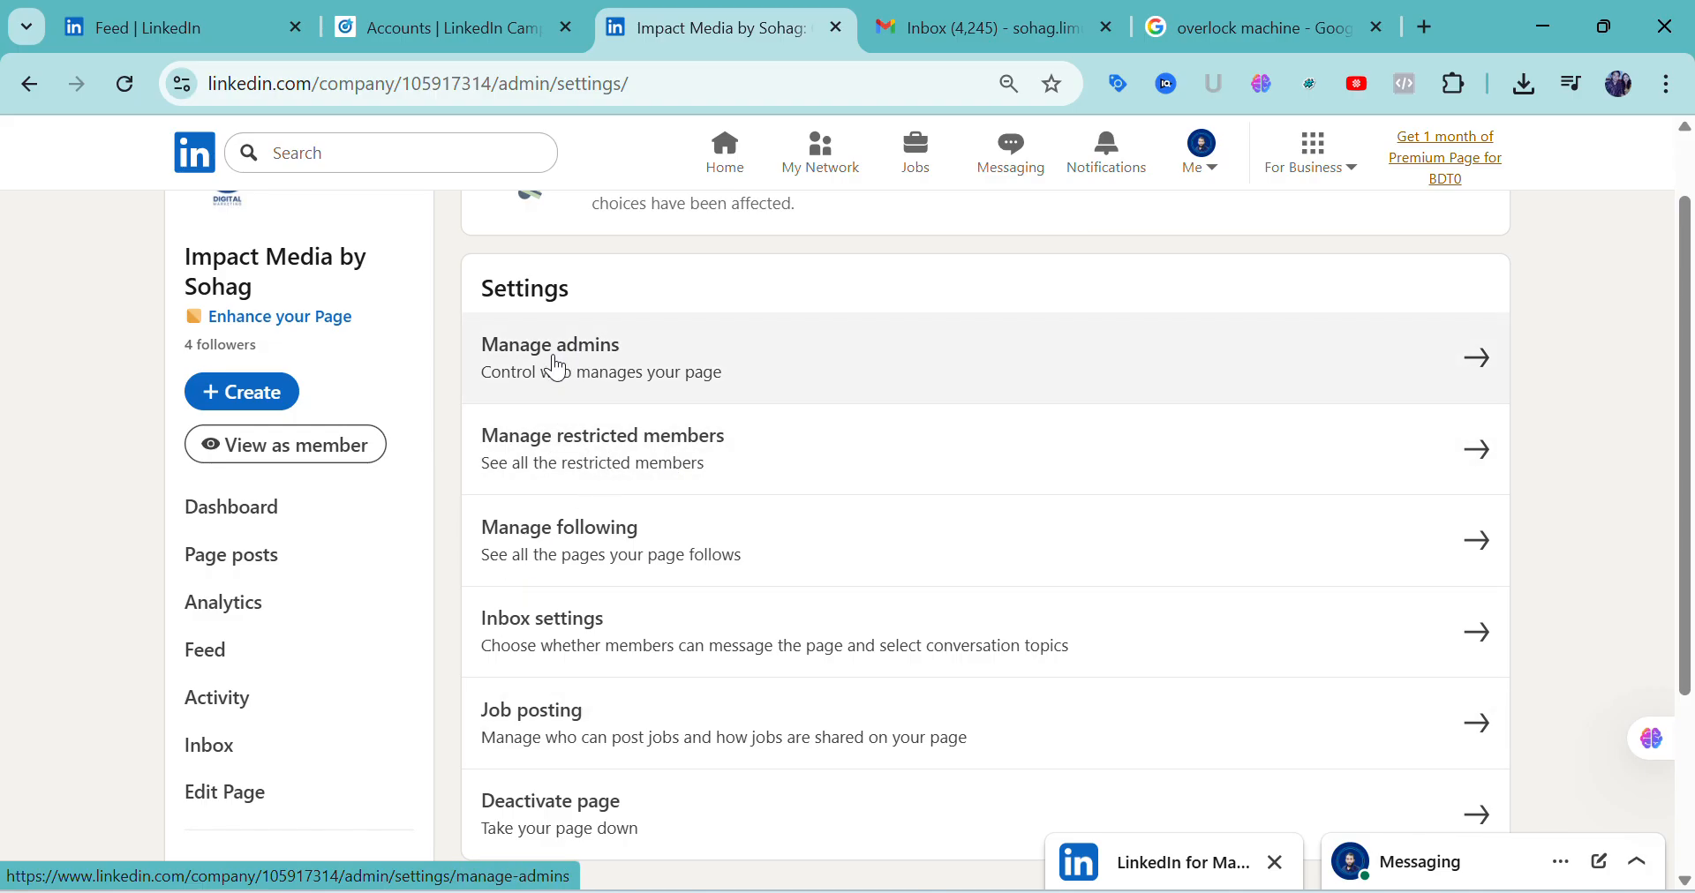
scroll(353, 686, "down", 3)
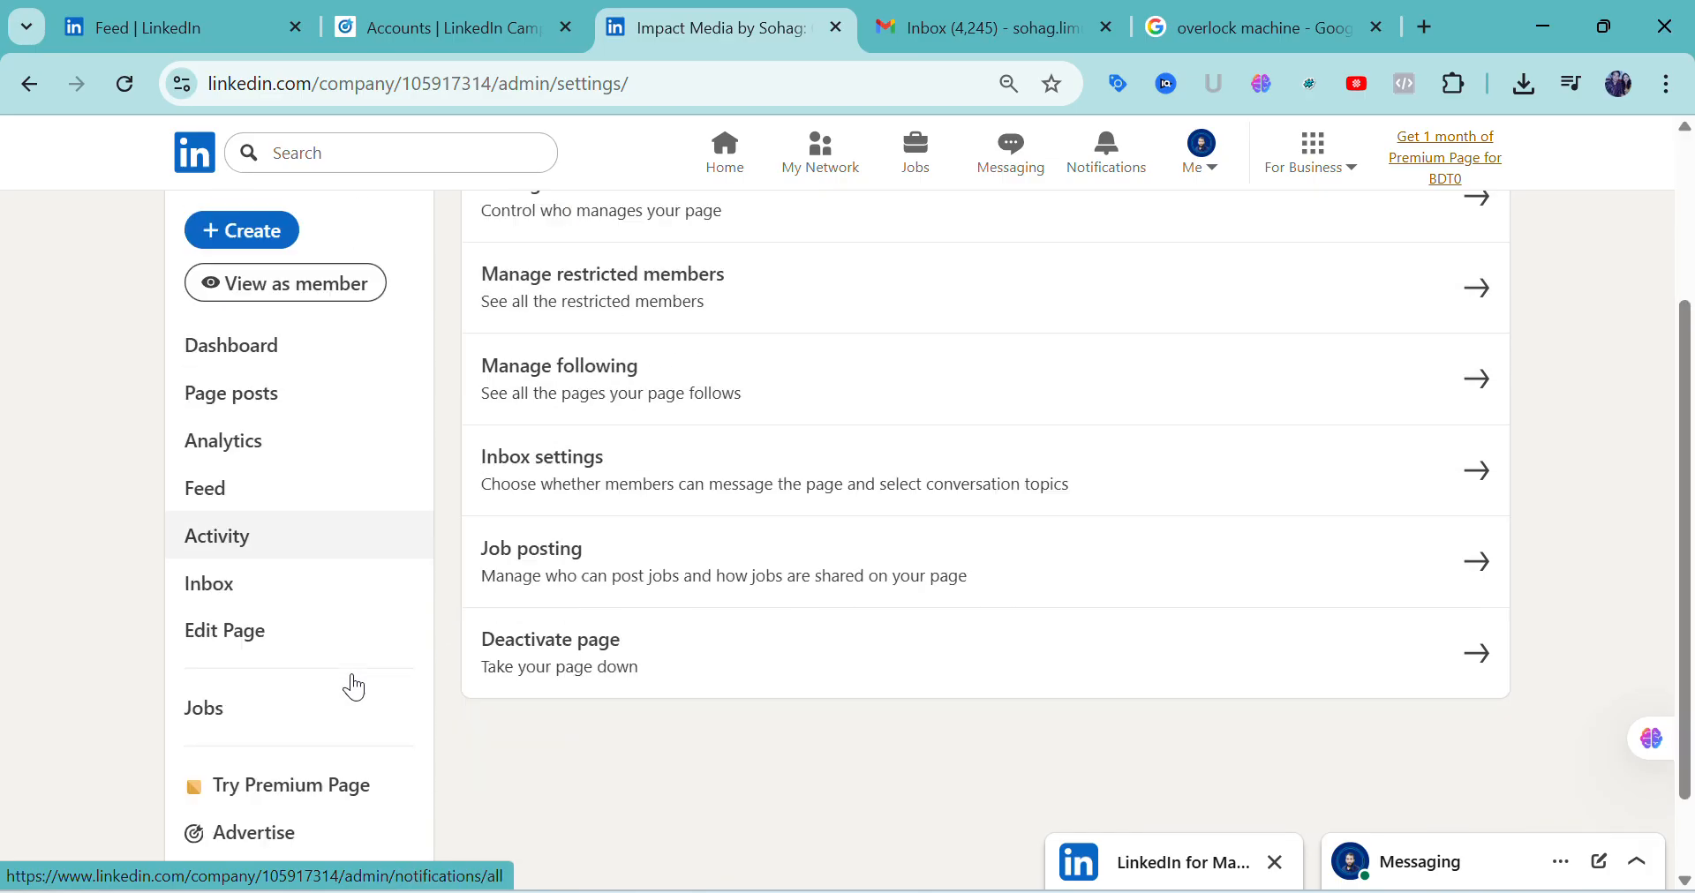
scroll(352, 697, "up", 4)
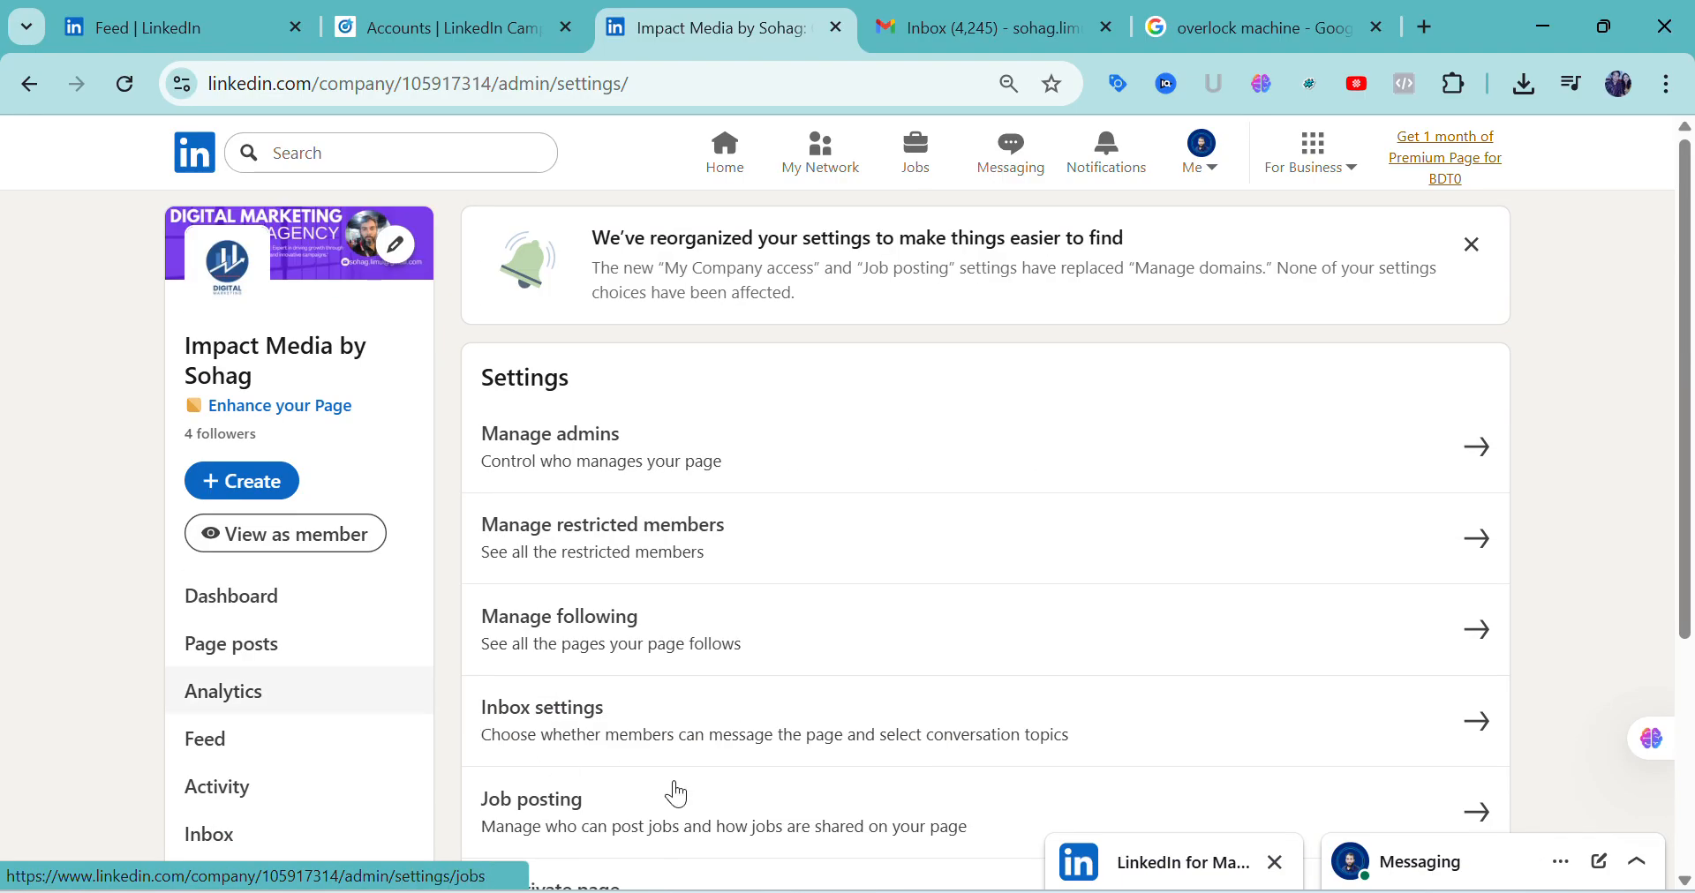
Switch to the Photos viewer and review the page dashboard annotations from Screenshot_20.png through Screenshot_22.png
left_click(1030, 791)
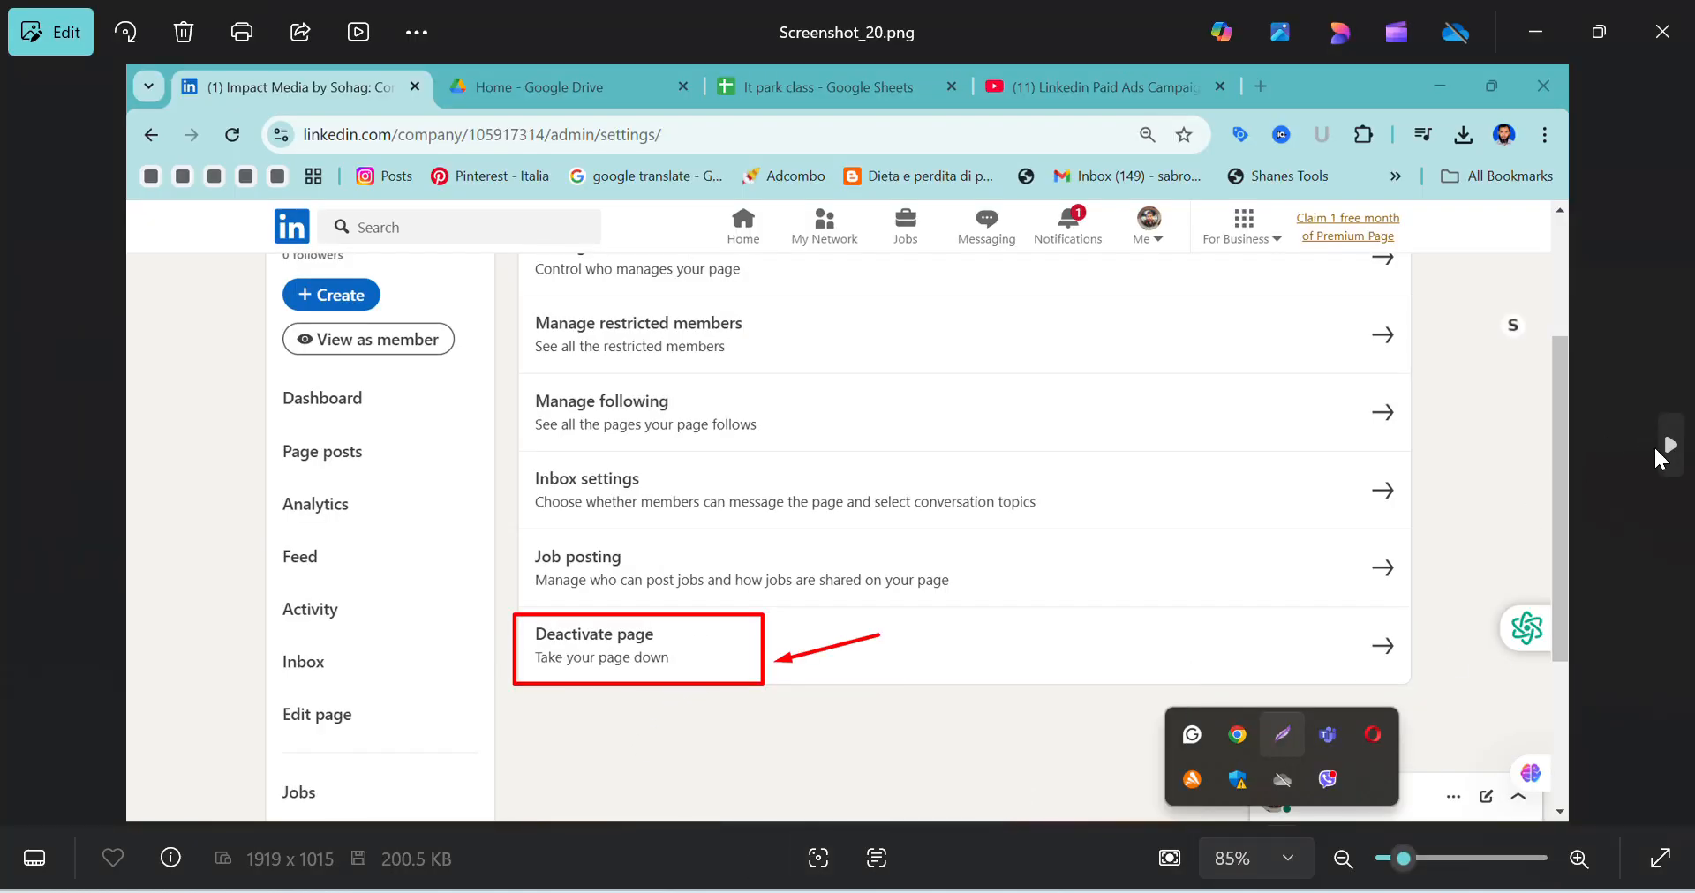
left_click(1668, 446)
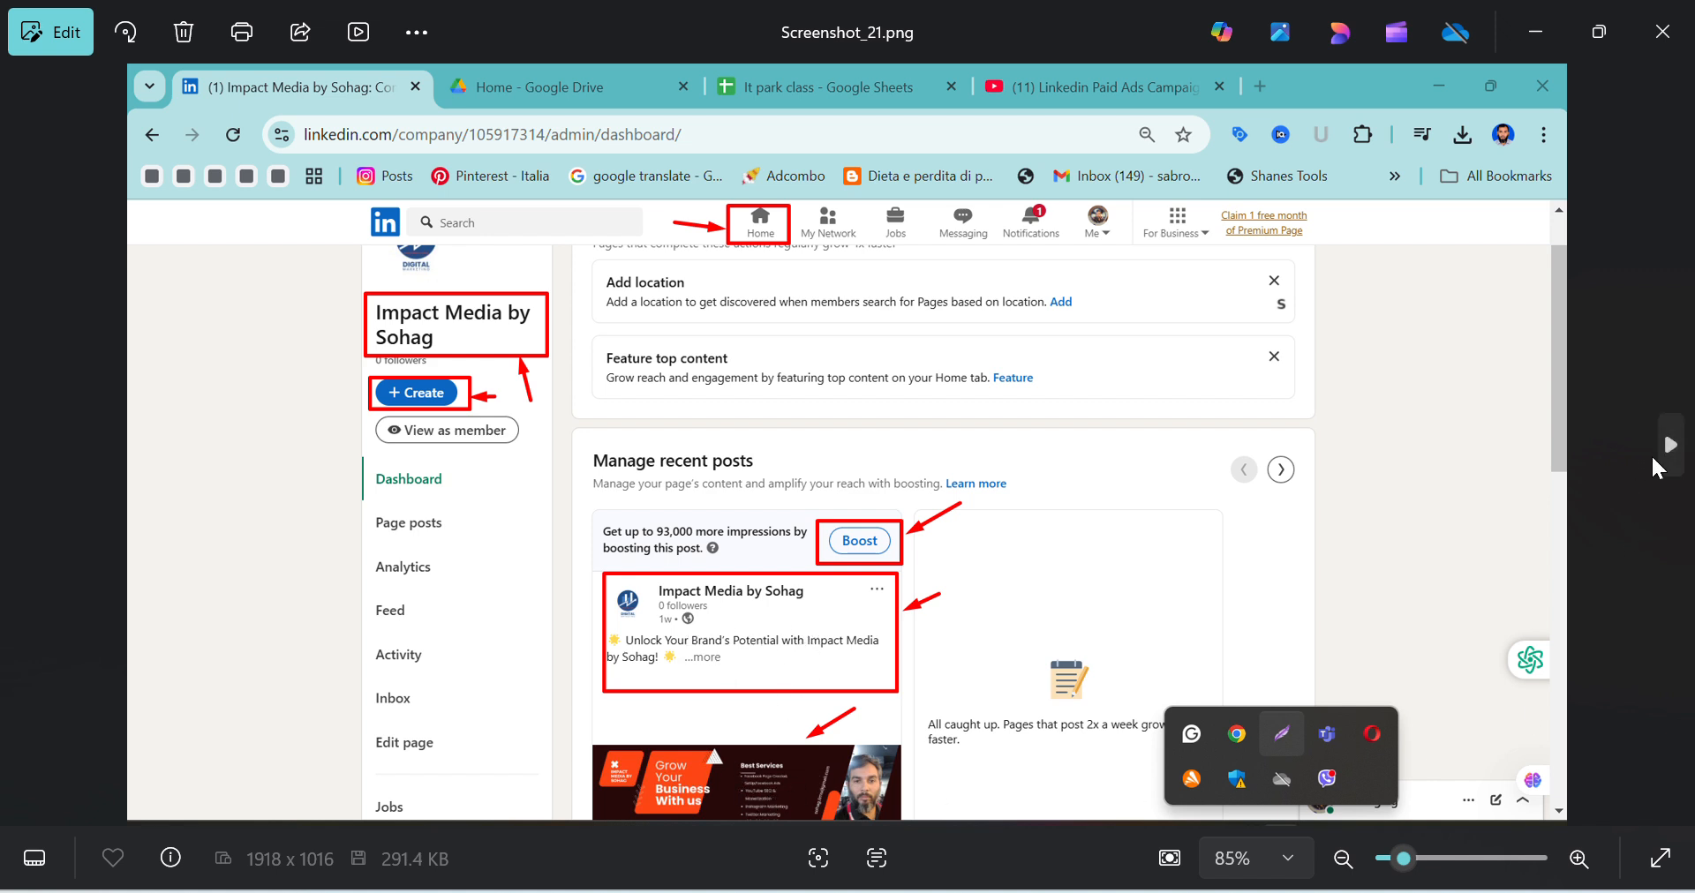
left_click(1666, 465)
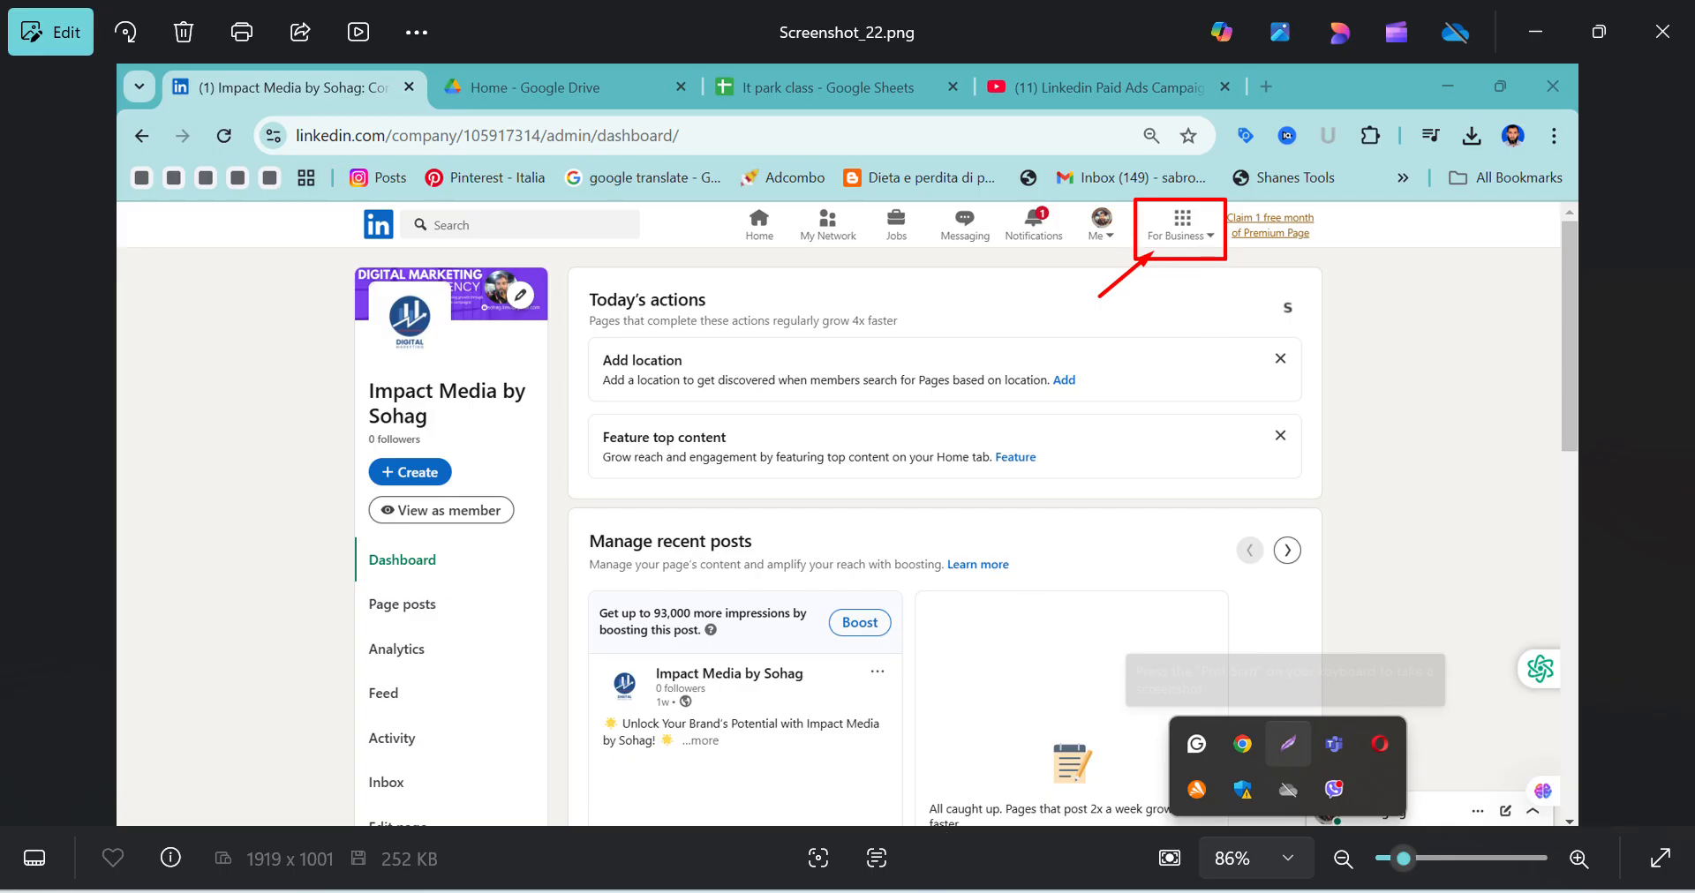
Switch to Chrome, check the feed and company page tabs, and bring up the other window with the personal LinkedIn profile
mouse_move(865, 891)
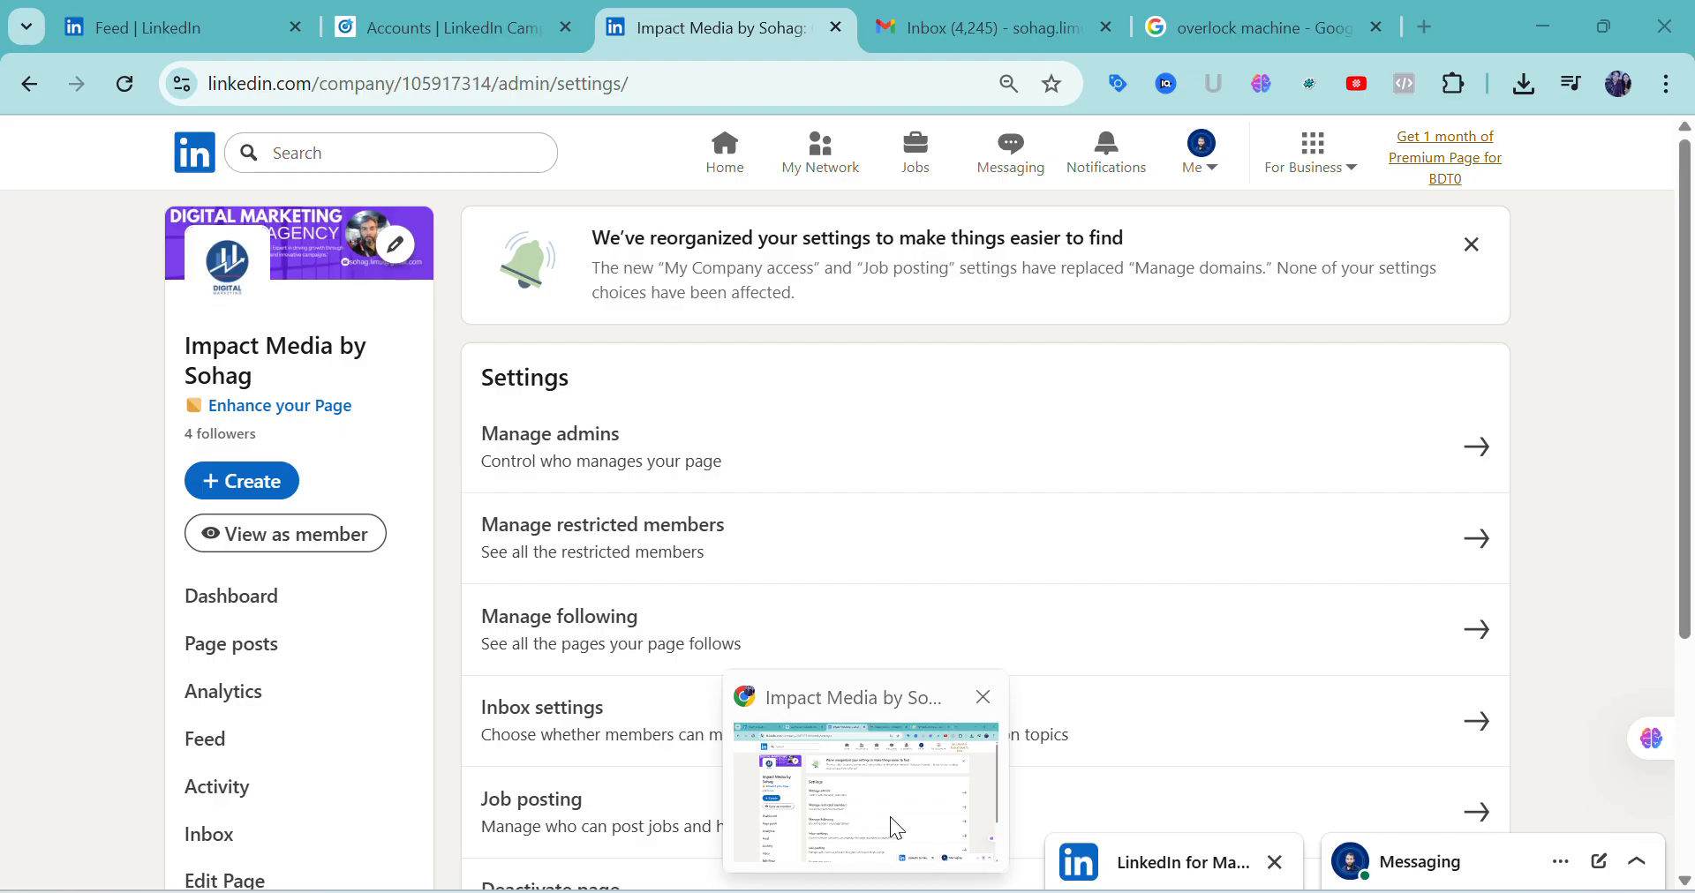
left_click(895, 828)
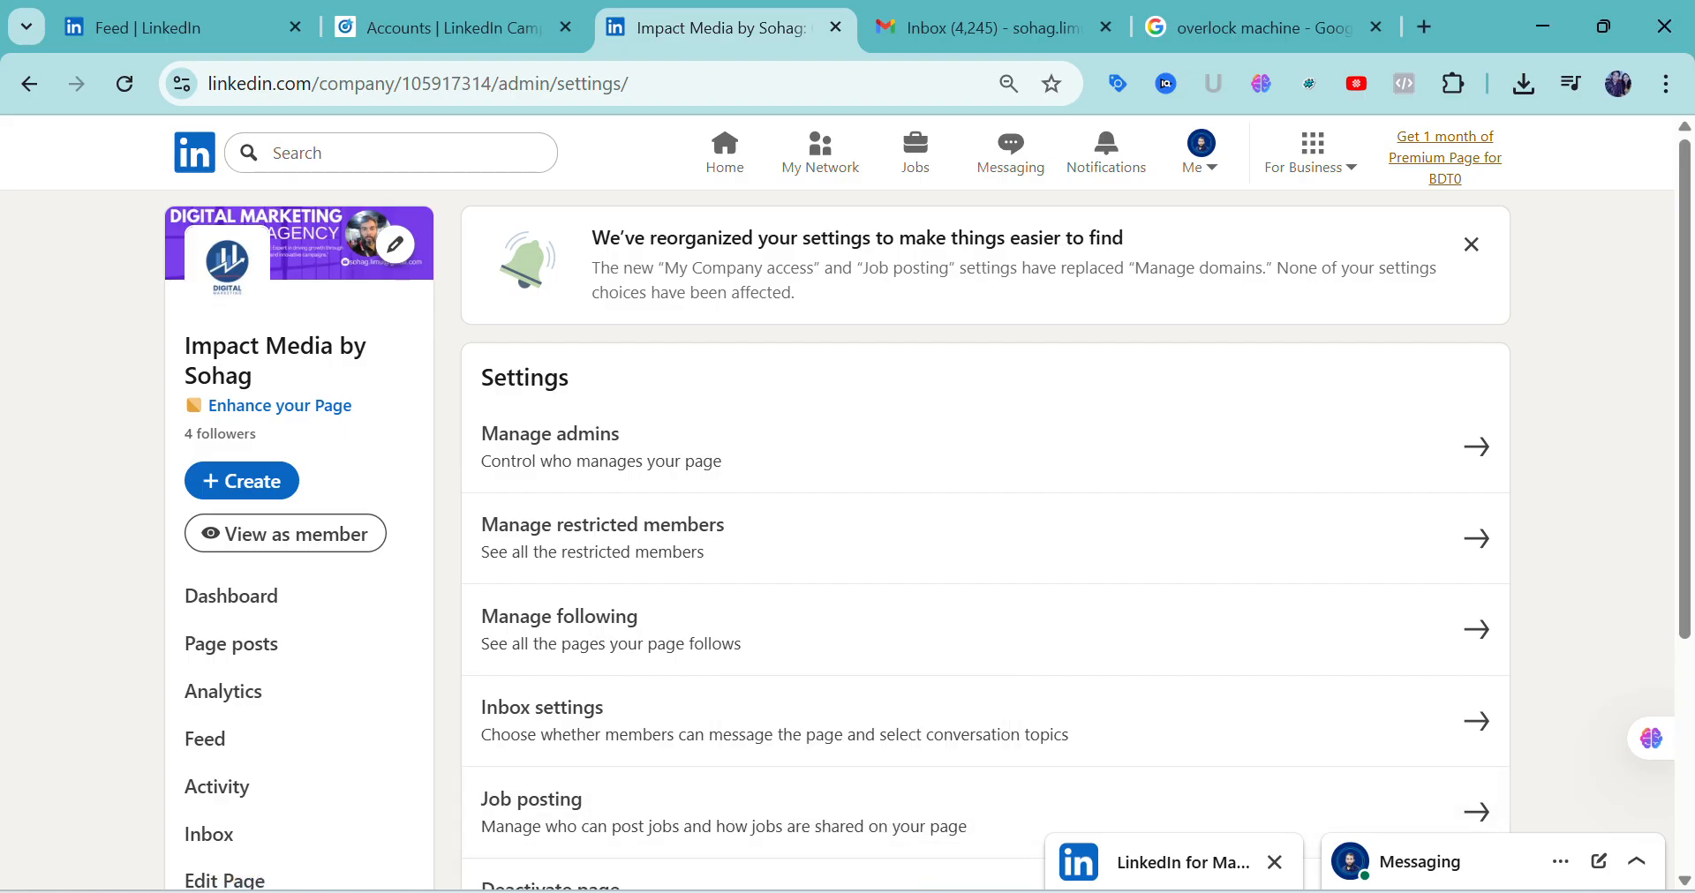
mouse_move(980, 892)
left_click(230, 27)
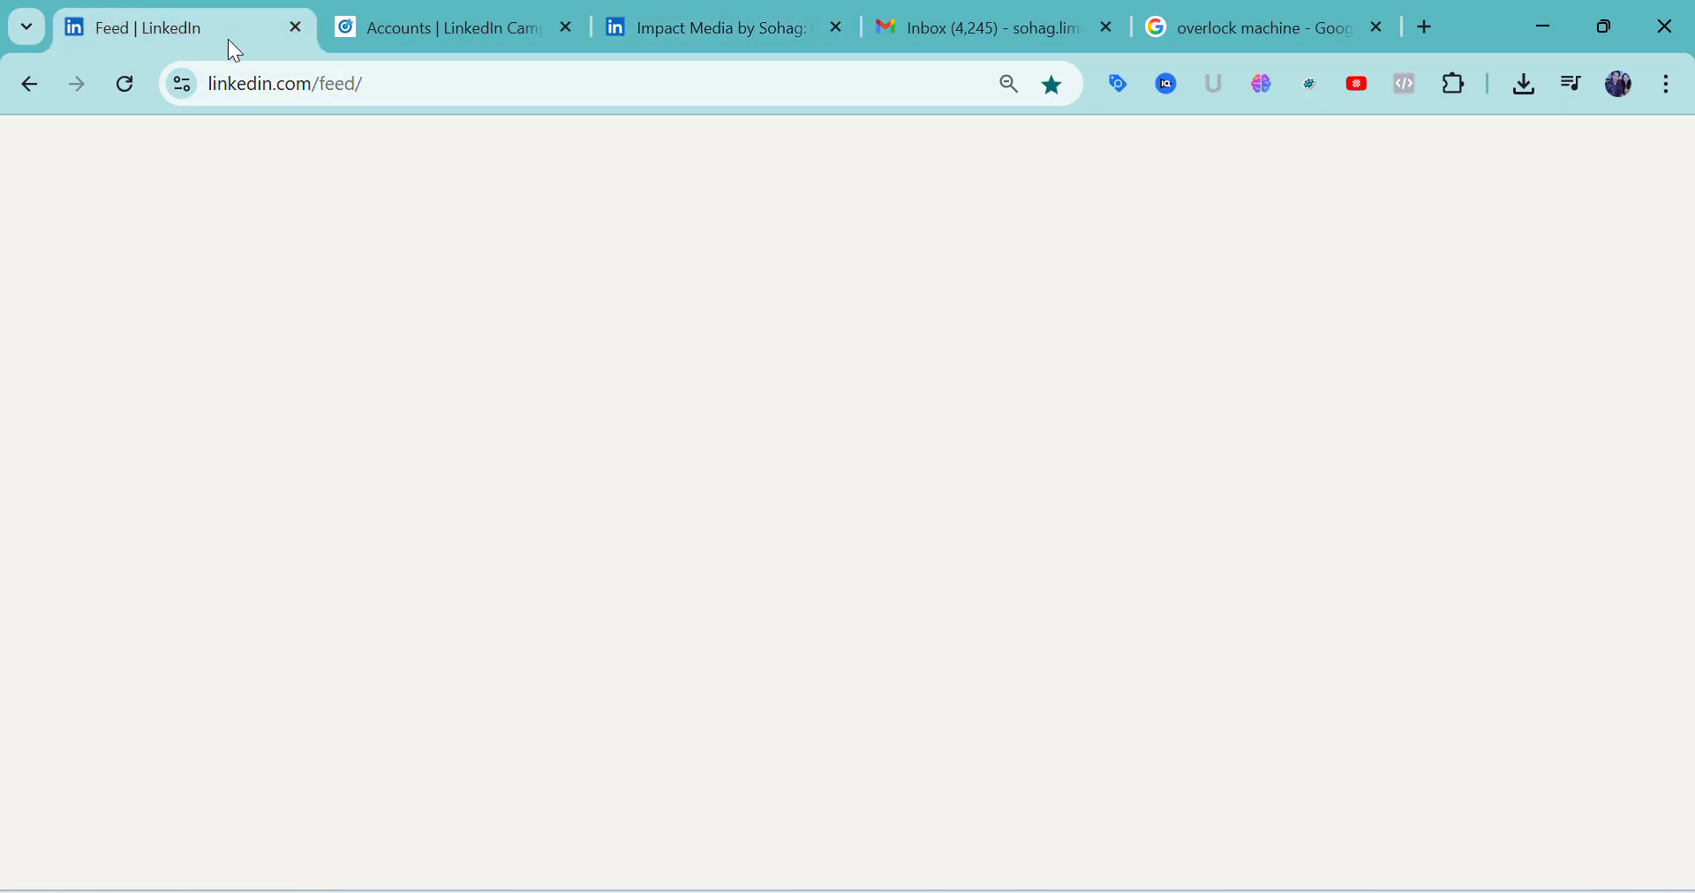
left_click(651, 35)
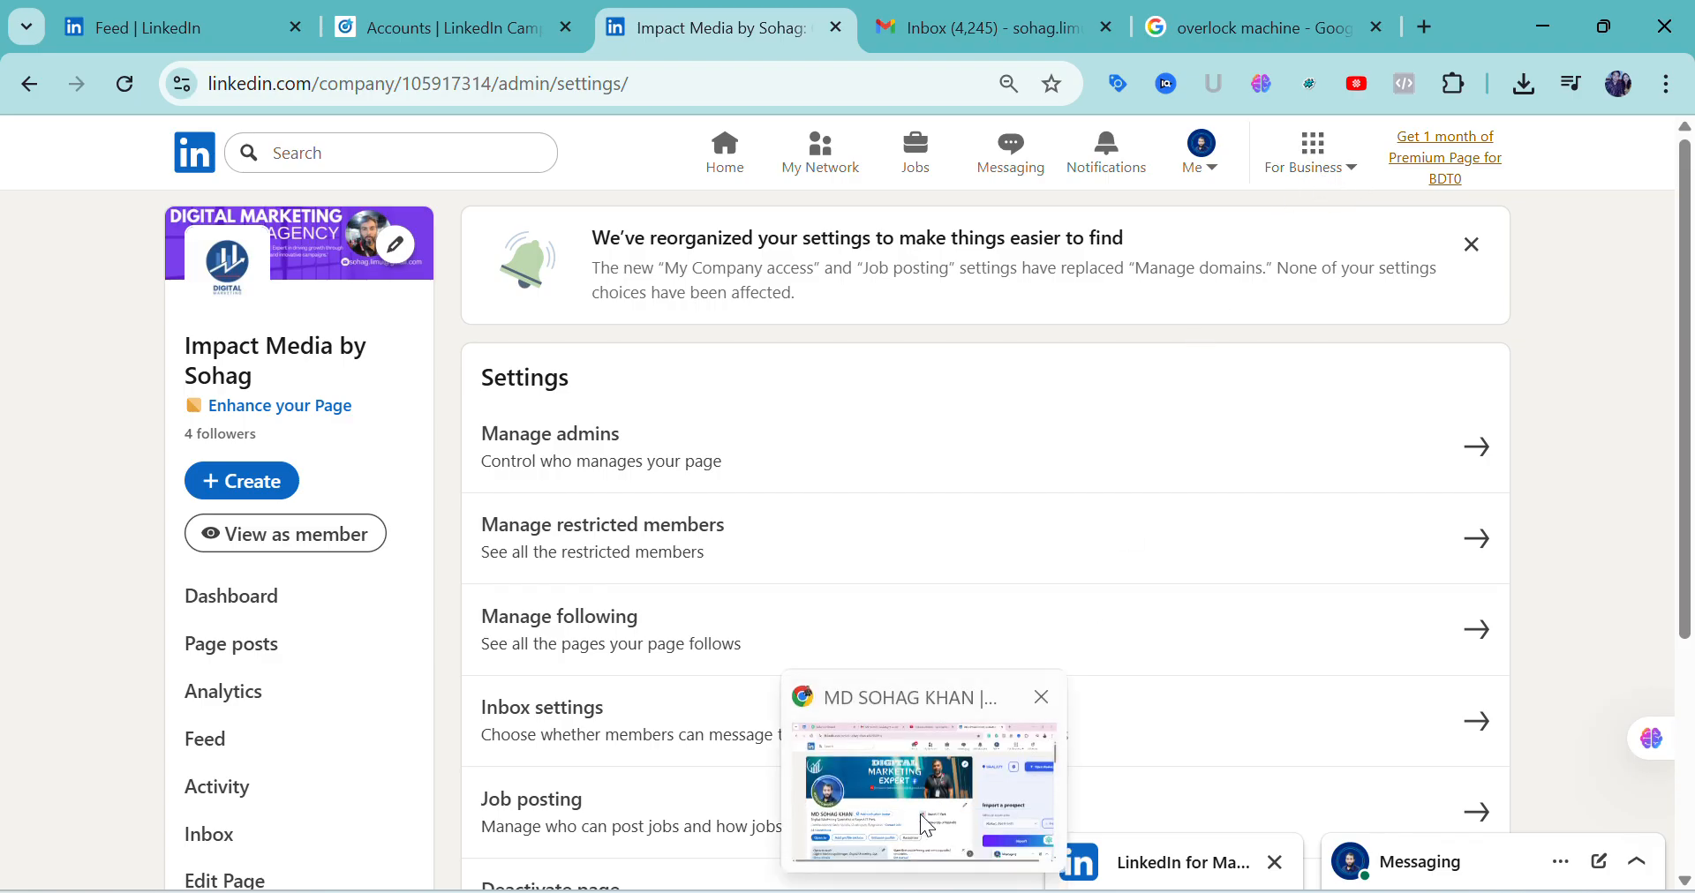
left_click(923, 830)
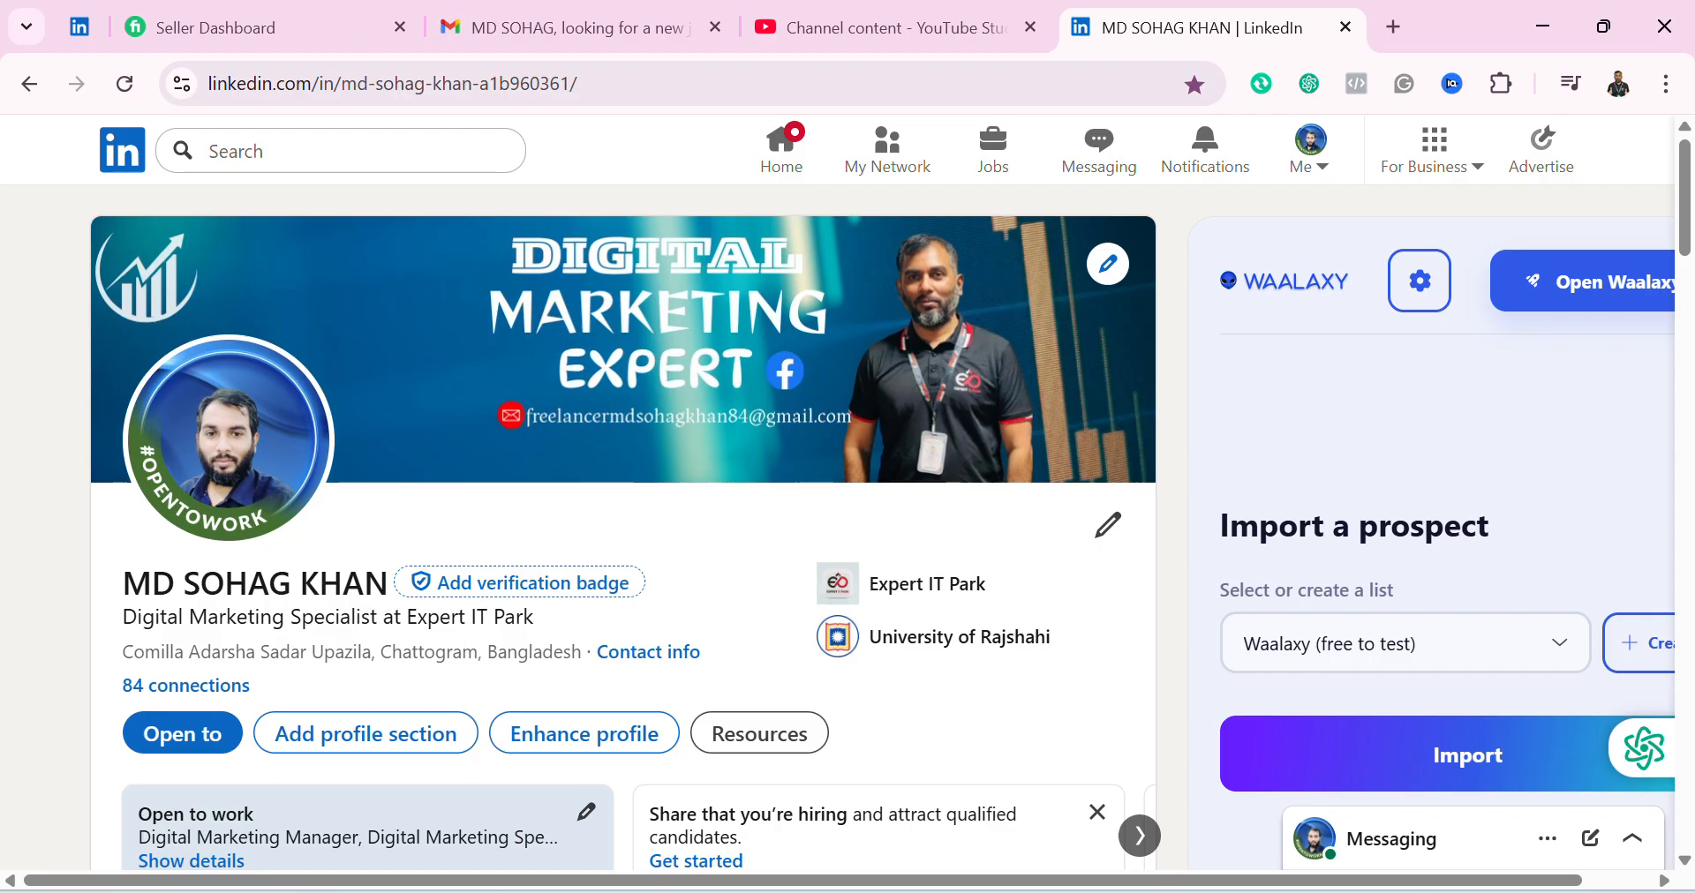
Switch to the Photos viewer, enlarge the Advertise option in Screenshot_23.png and continue to the Ads account setup in Screenshot_24.png
mouse_move(1040, 892)
left_click(1051, 825)
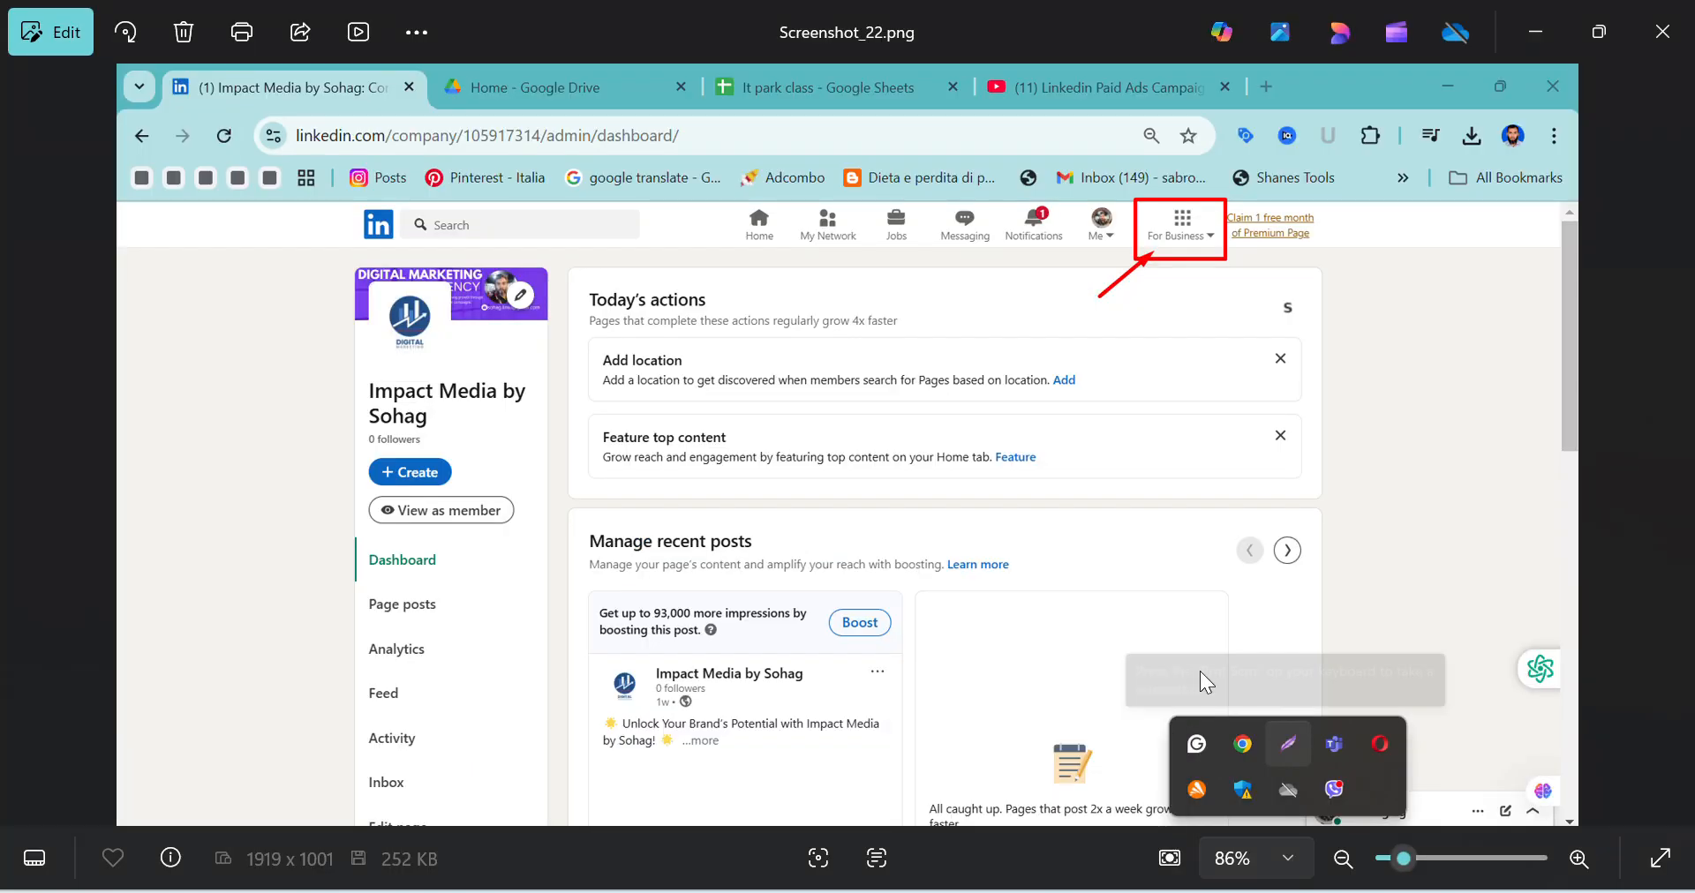
left_click(1670, 445)
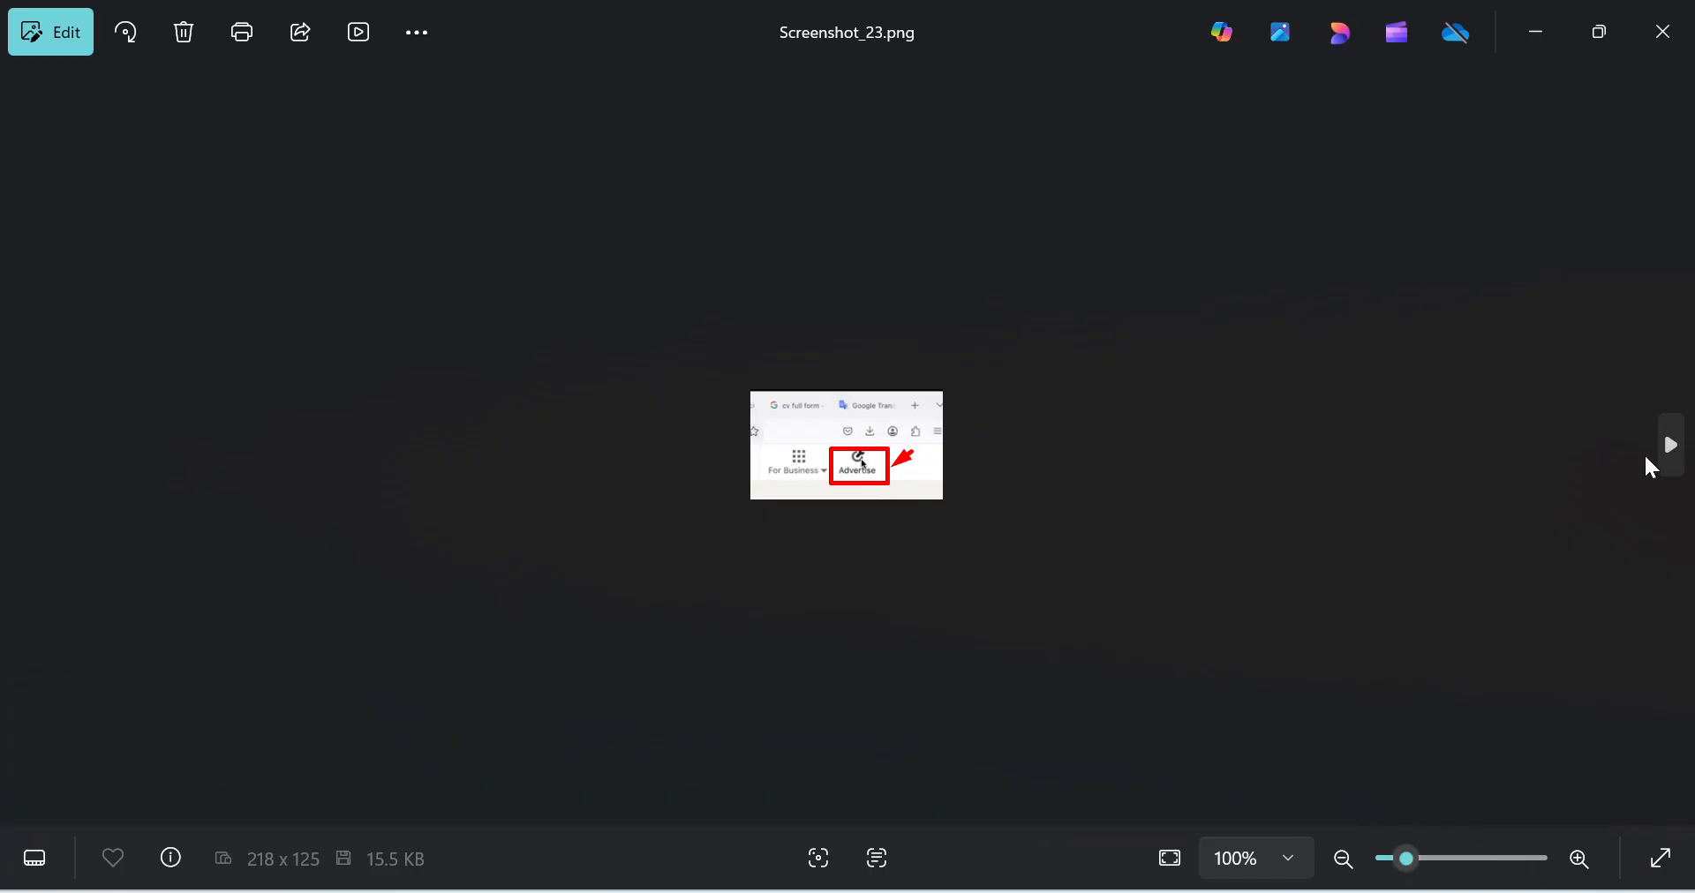
scroll(1002, 521, "up", 4)
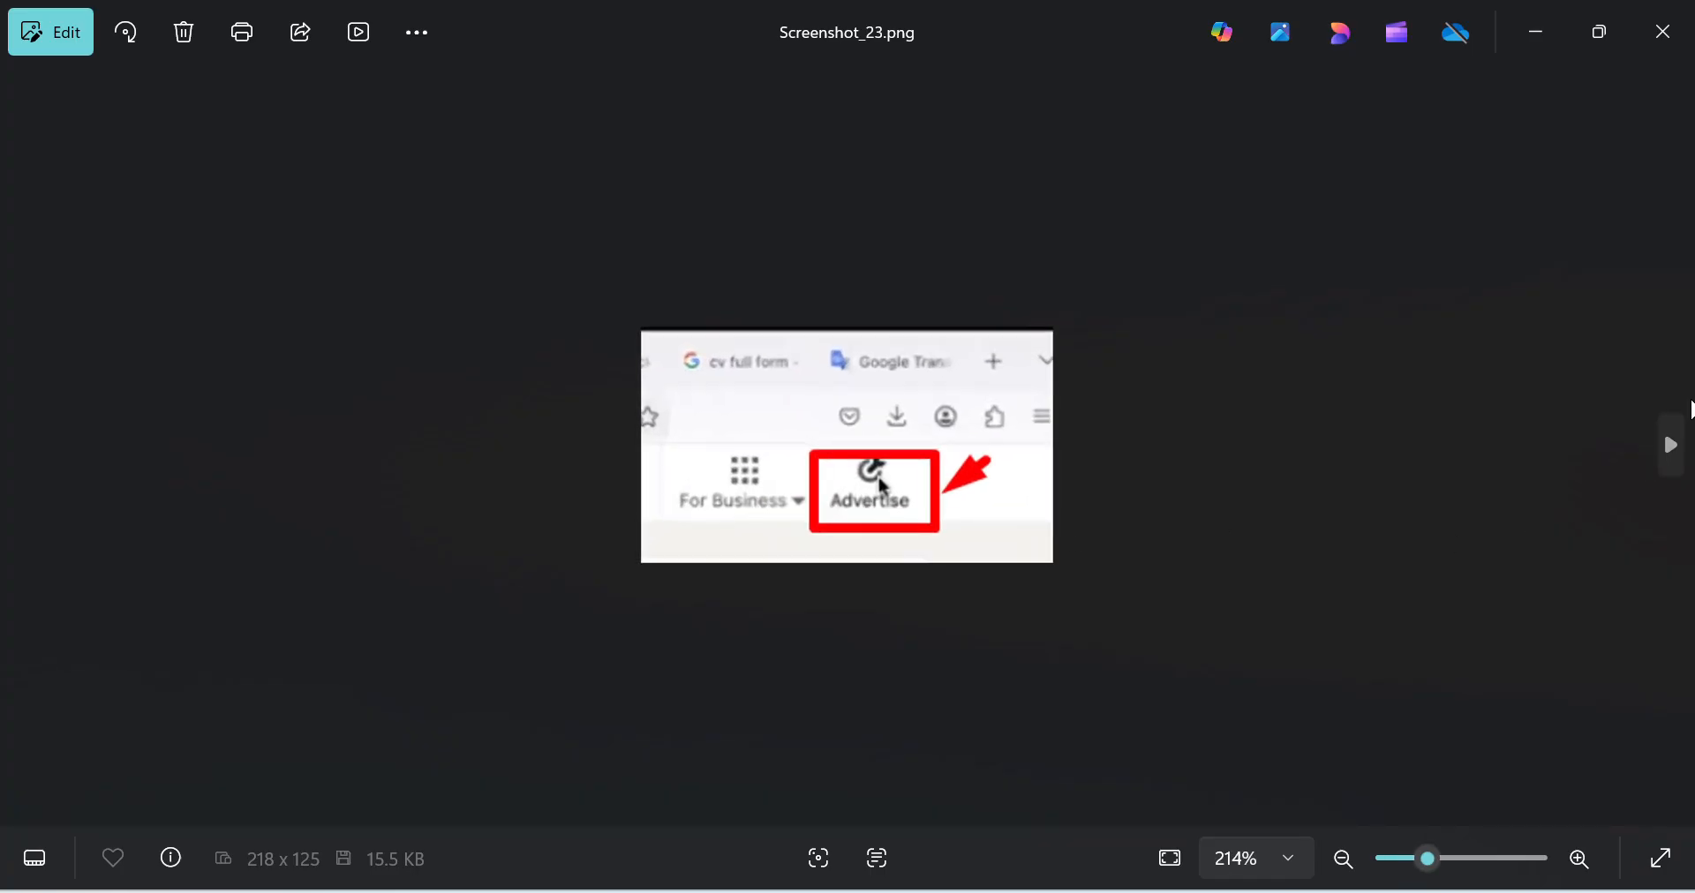
left_click(1681, 465)
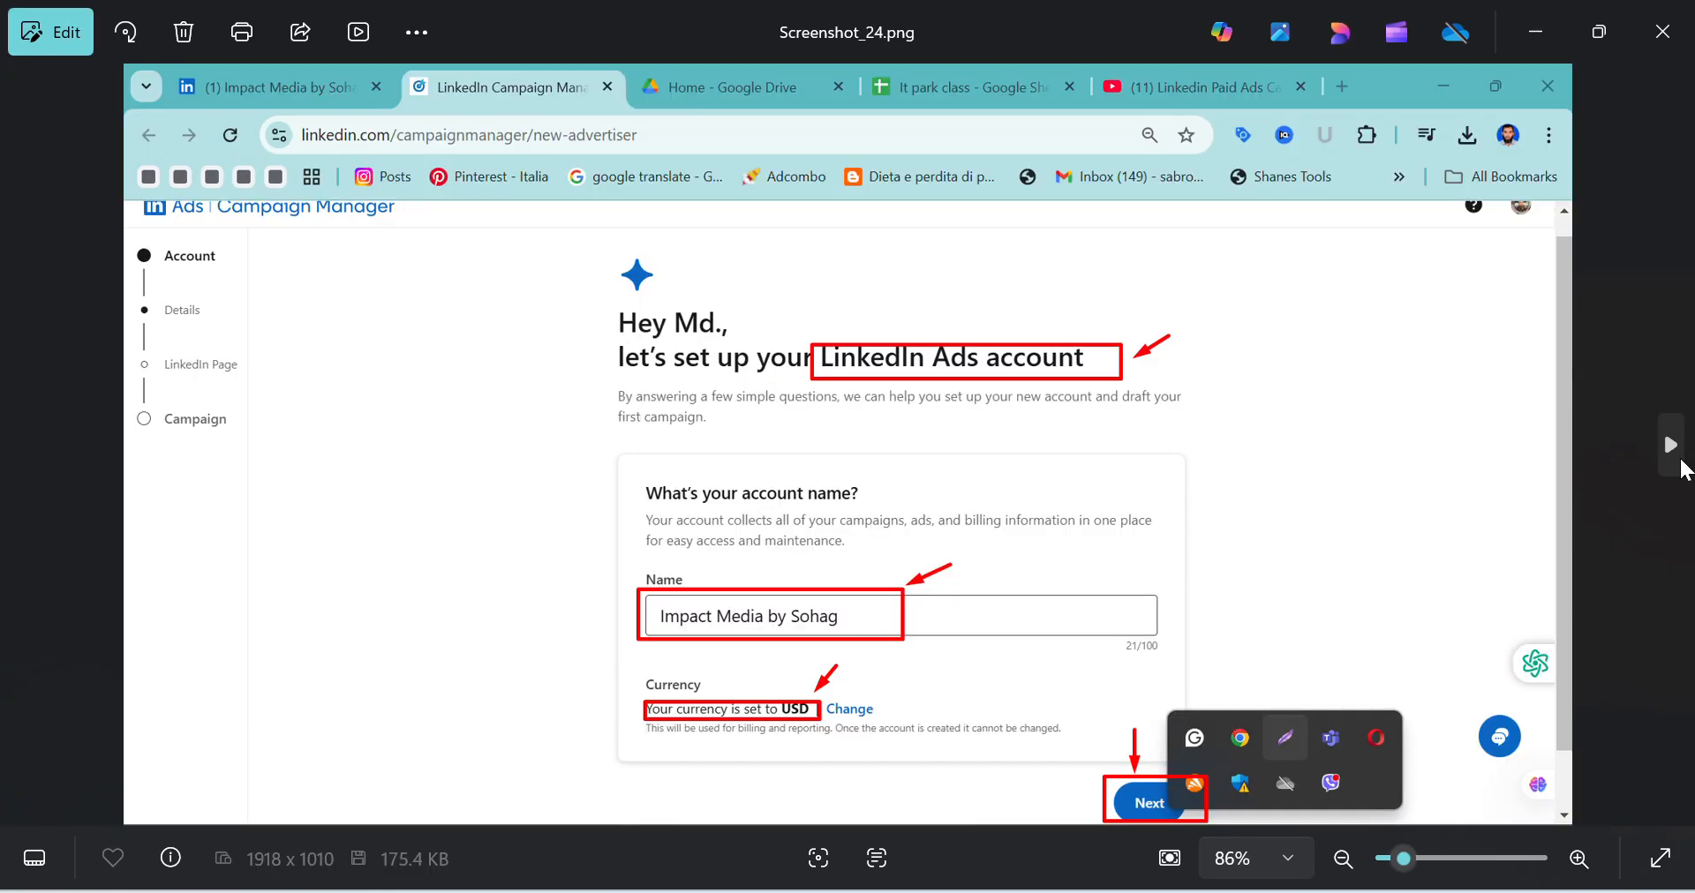
Review the Ads account setup and Campaign Manager search annotations in Screenshot_25.png and Screenshot_26.png, and return to Screenshot_24.png
left_click(1681, 465)
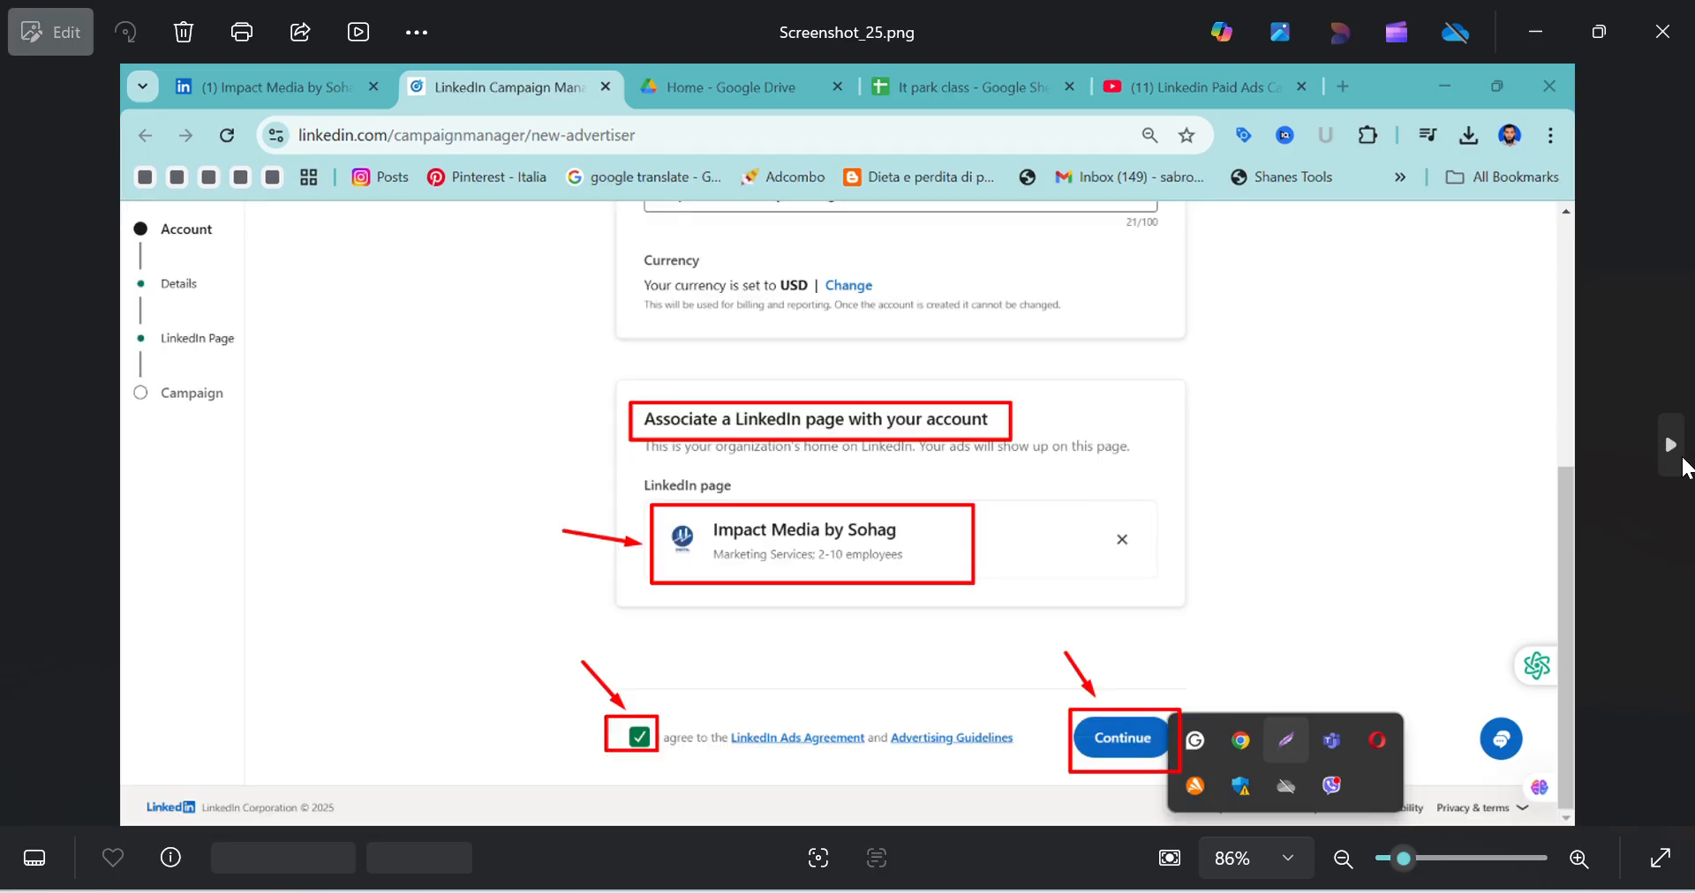
left_click(1681, 465)
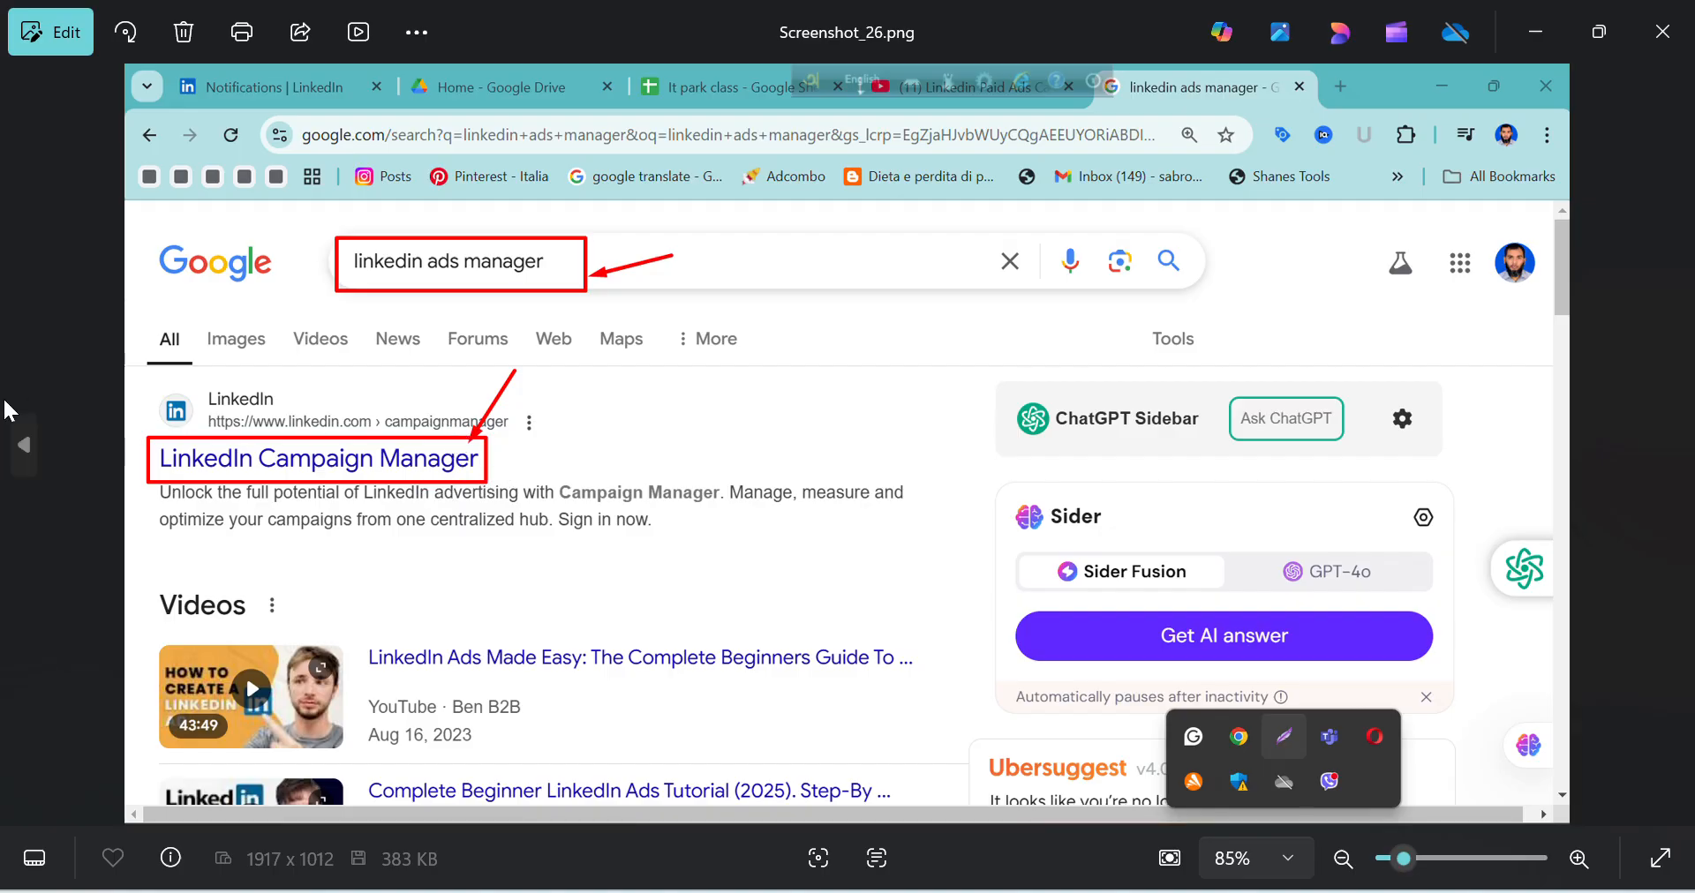
left_click(40, 441)
left_click(40, 441)
left_click(40, 441)
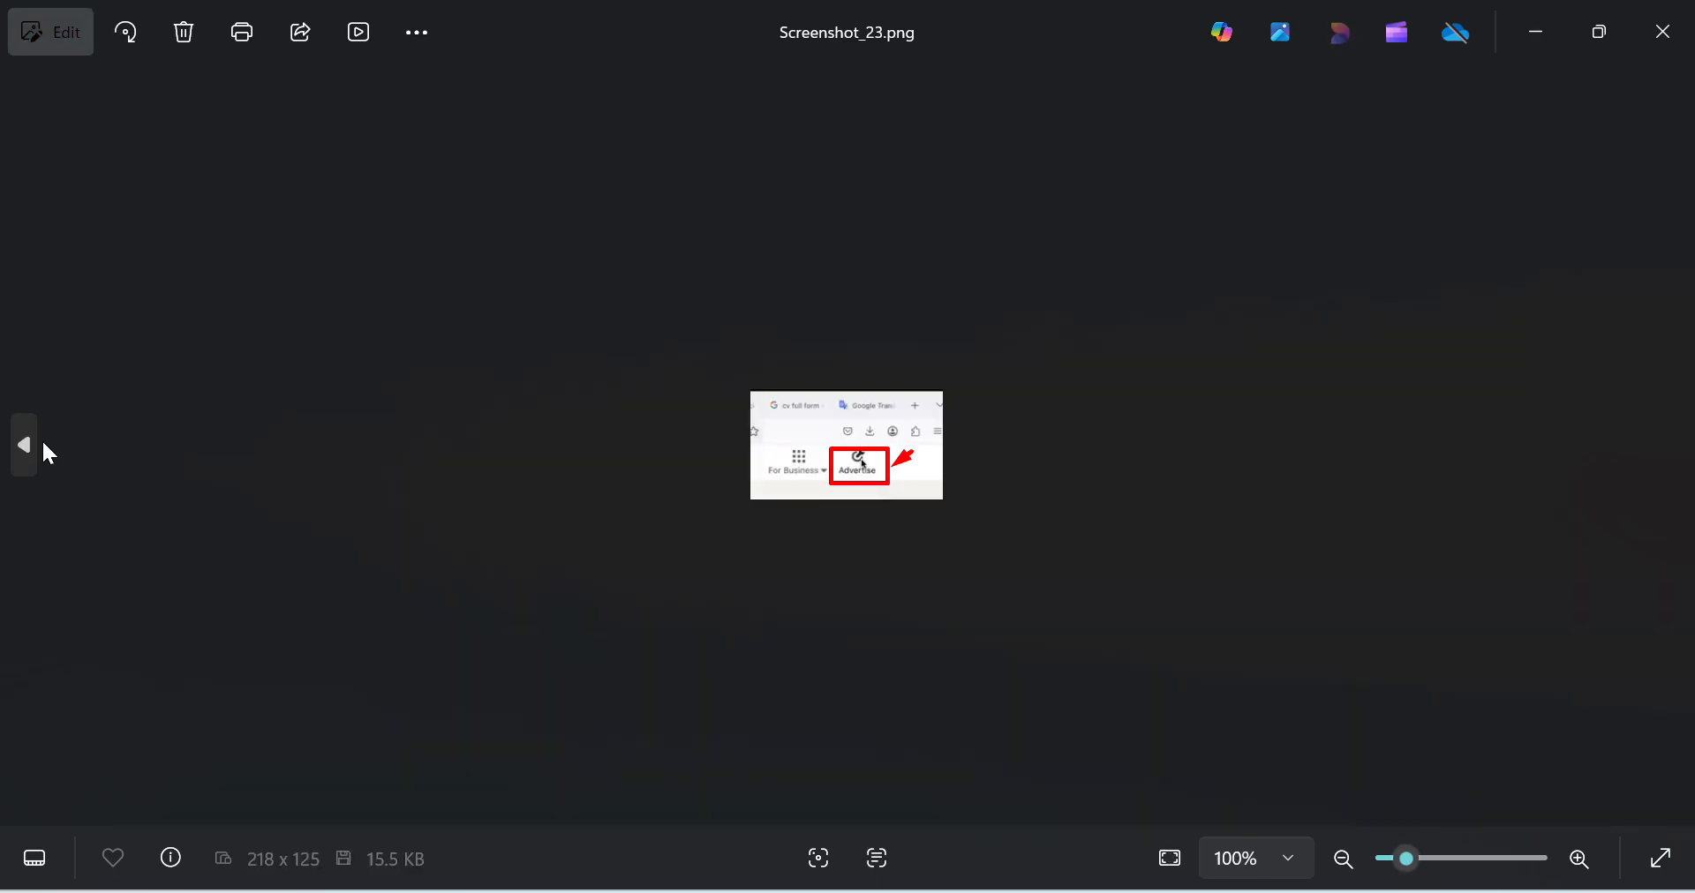
left_click(1674, 459)
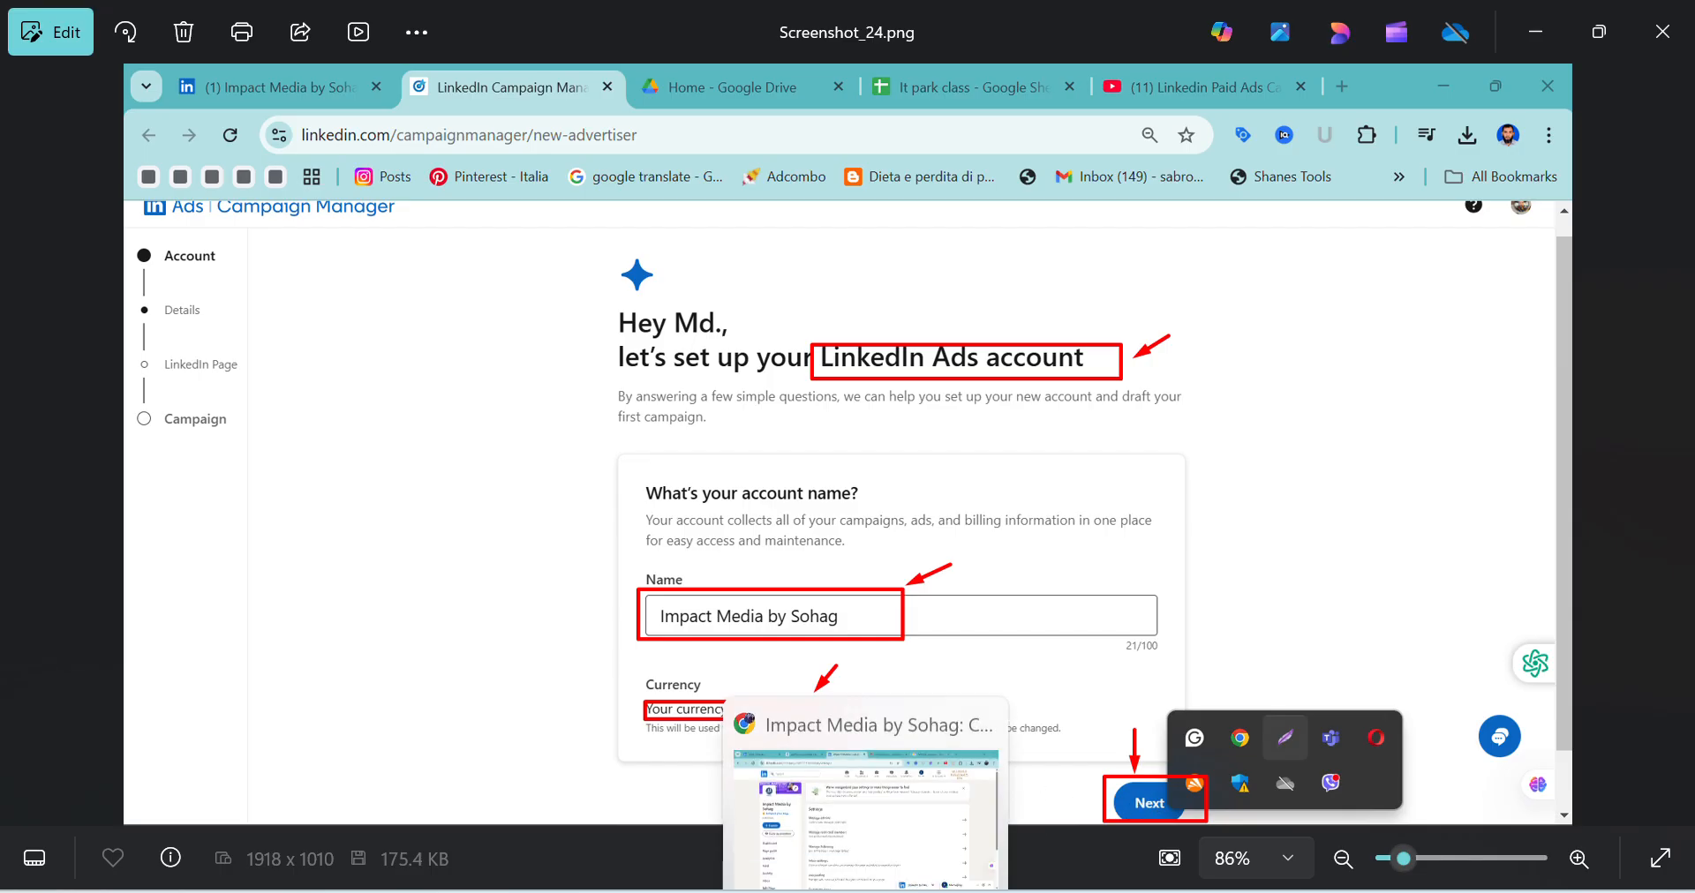
Switch to Chrome and open the For Business options on the company page to view Advertise on LinkedIn
left_click(877, 798)
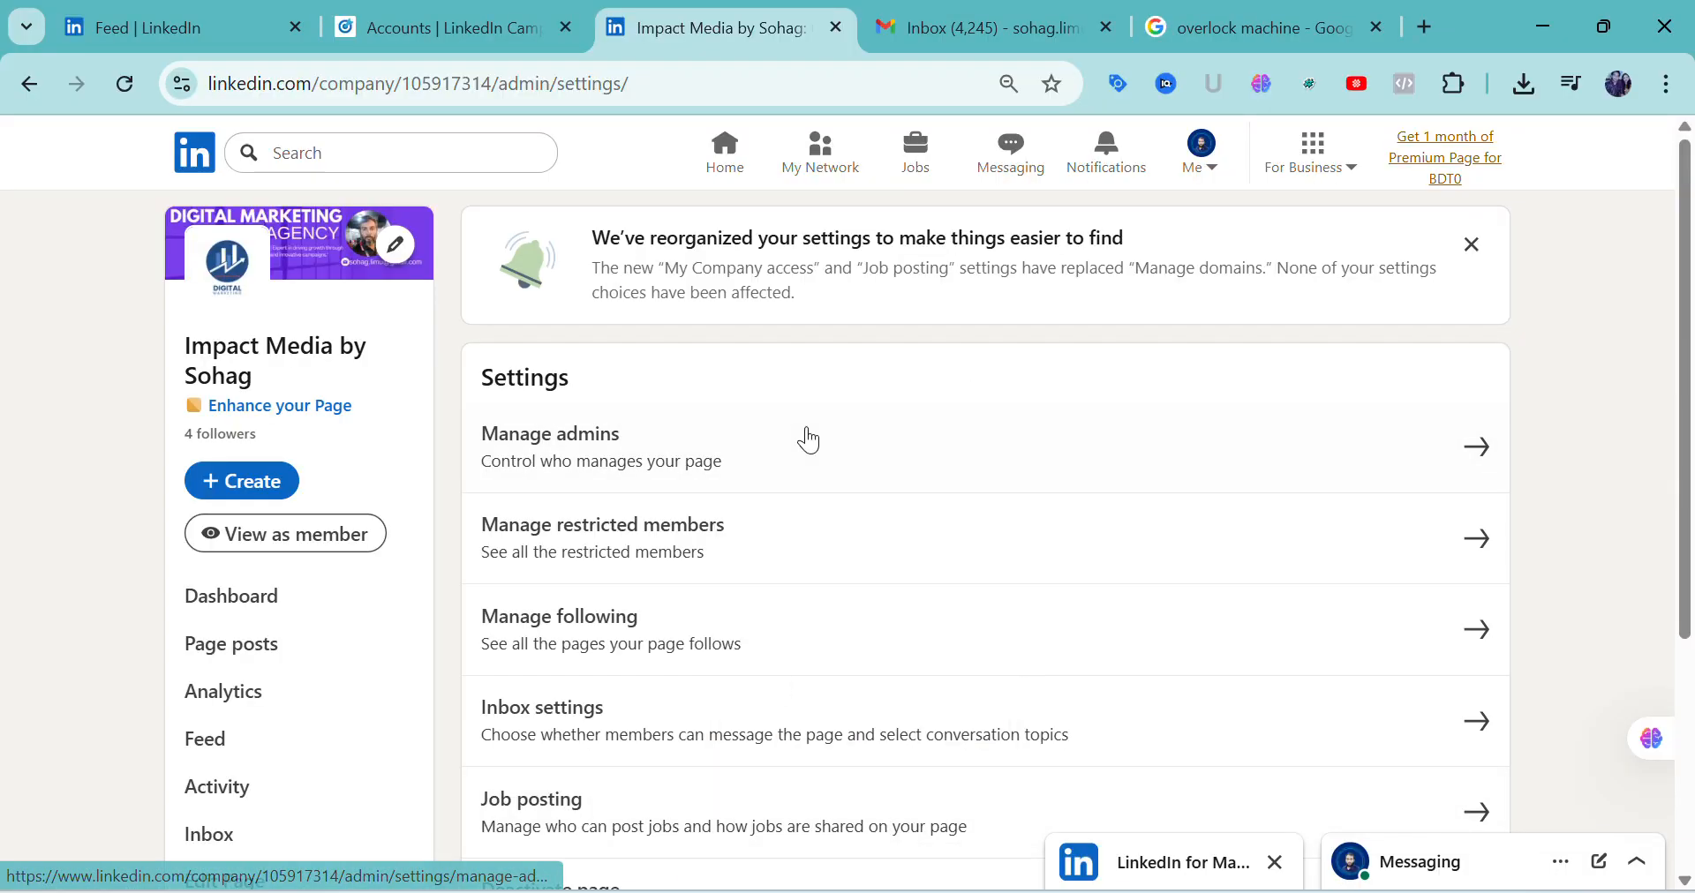
left_click(1367, 183)
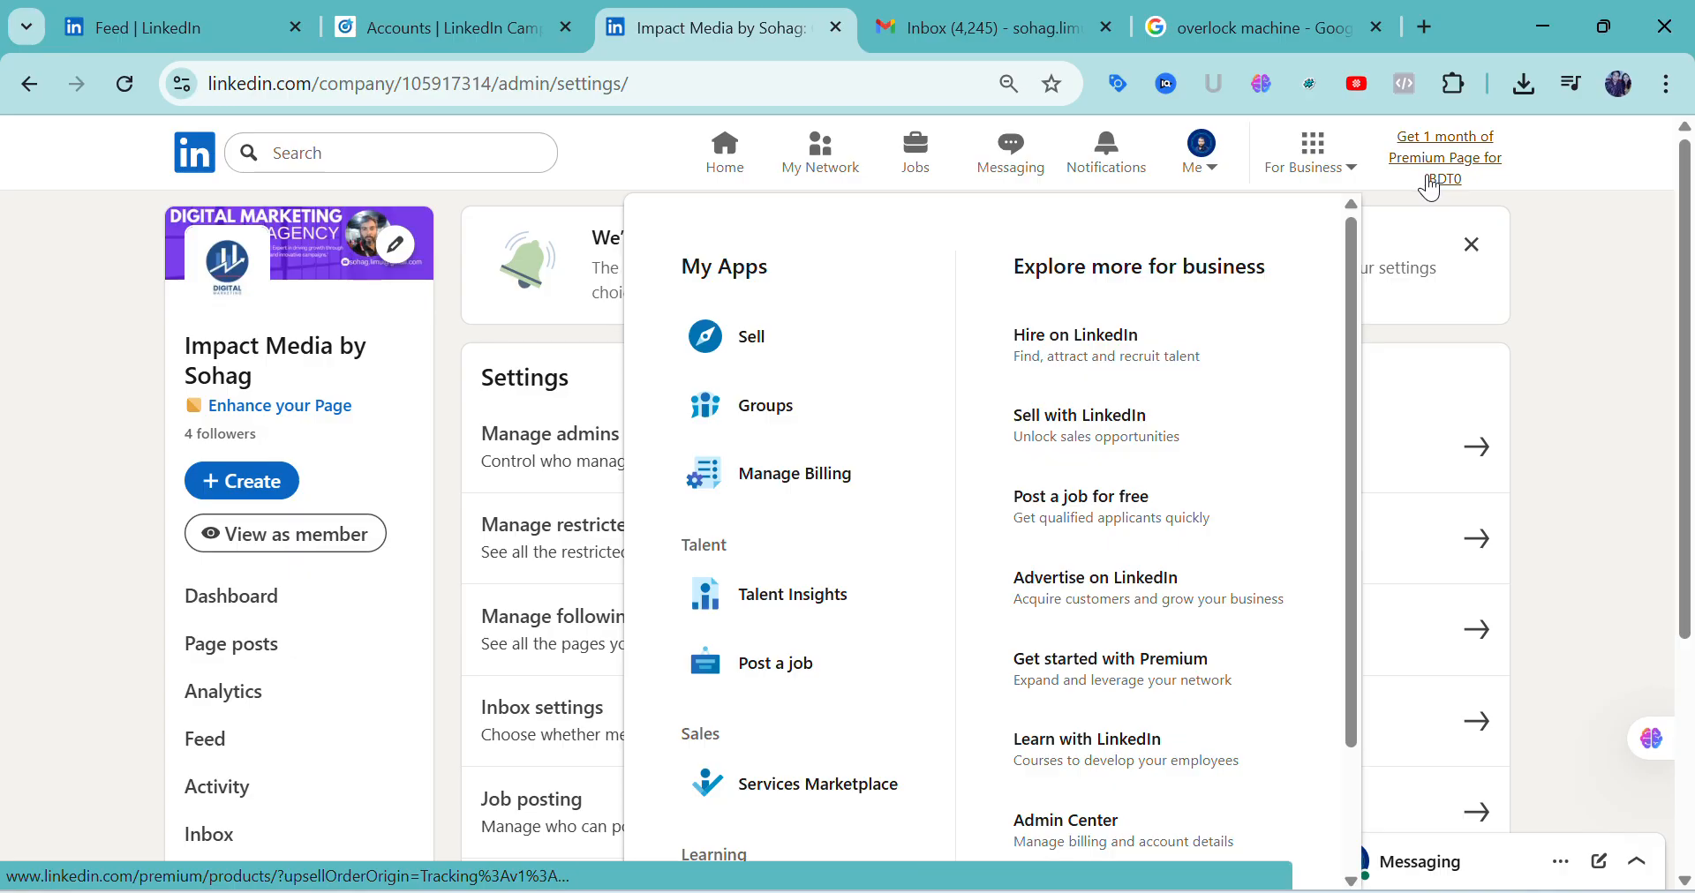
Search Google for "linkedin ads manager" in a new tab and open the LinkedIn Campaign Manager result
left_click(1429, 30)
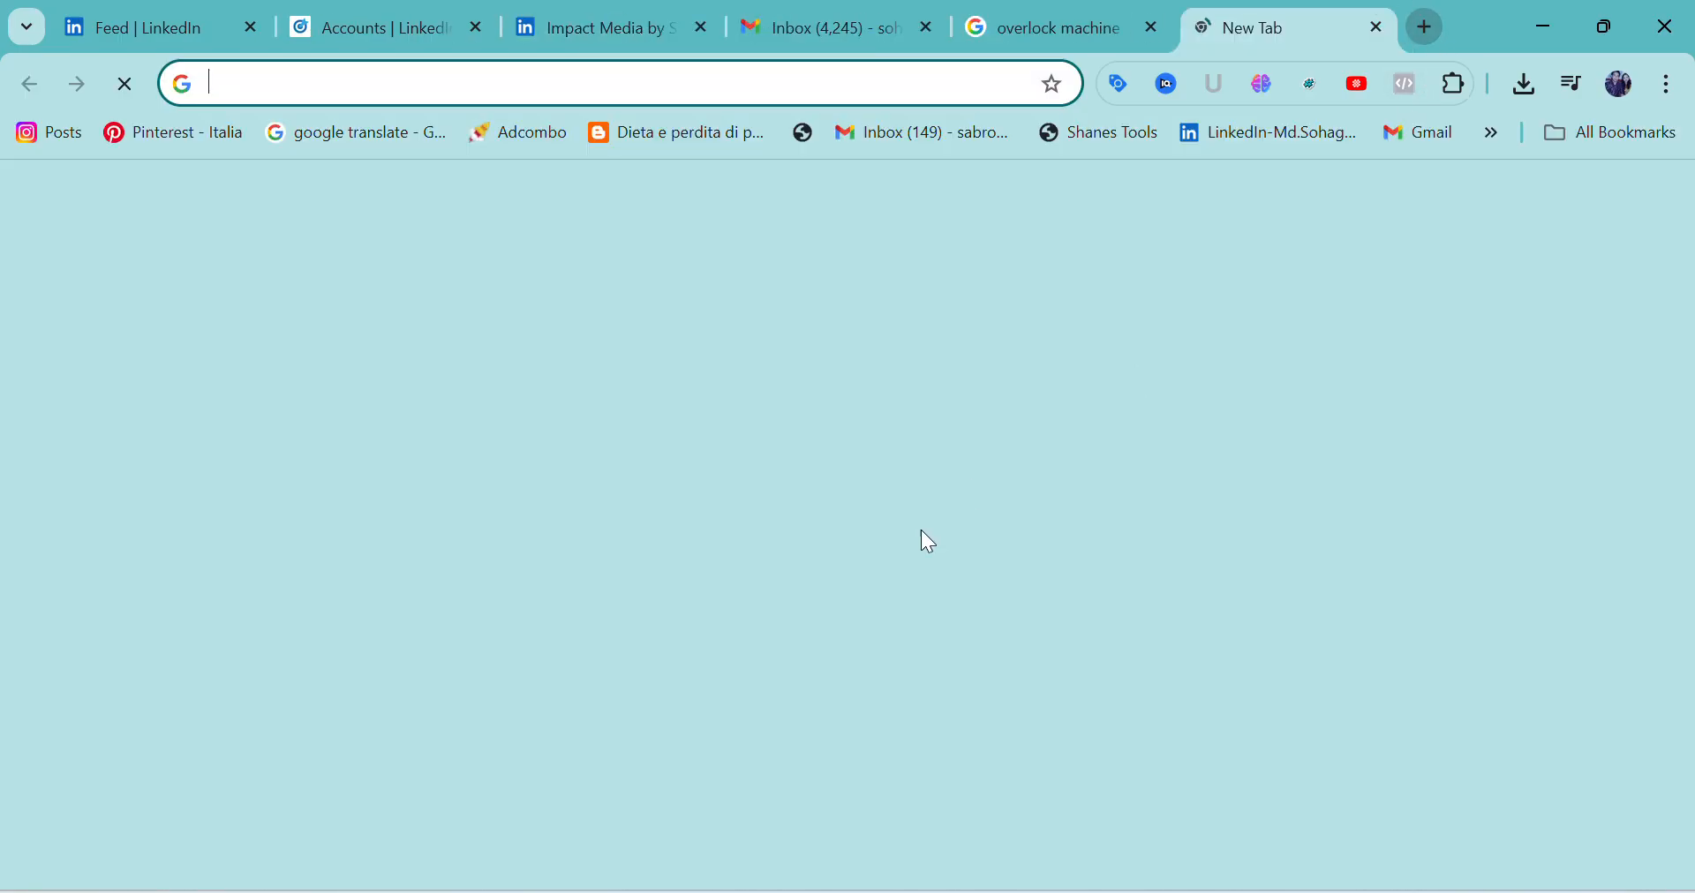
left_click(639, 539)
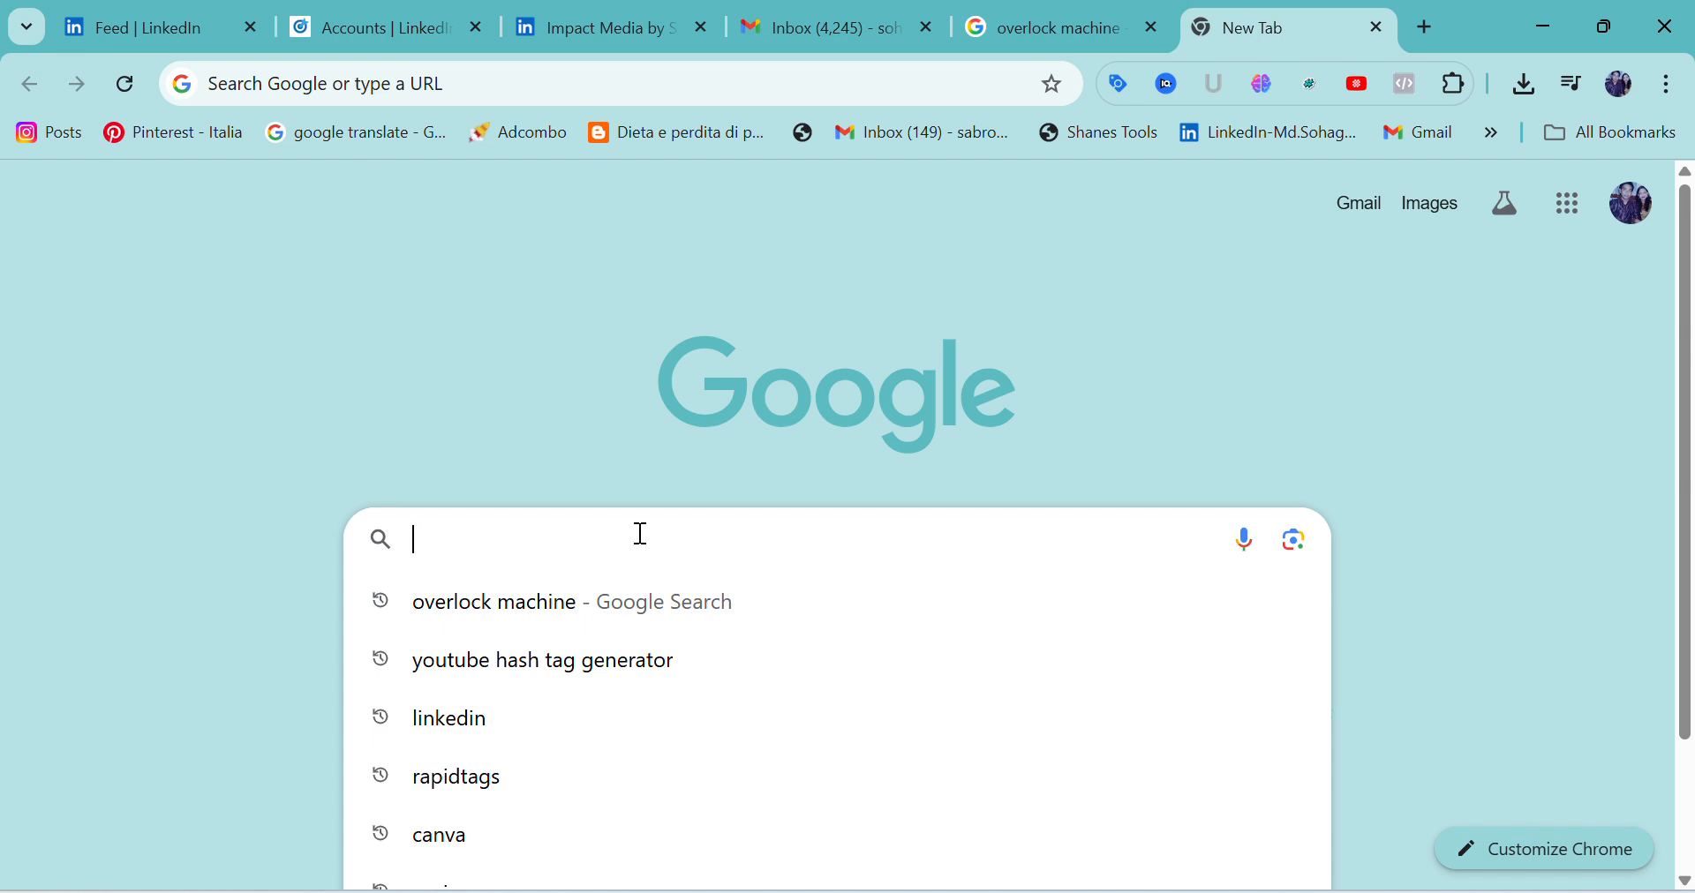
type("li")
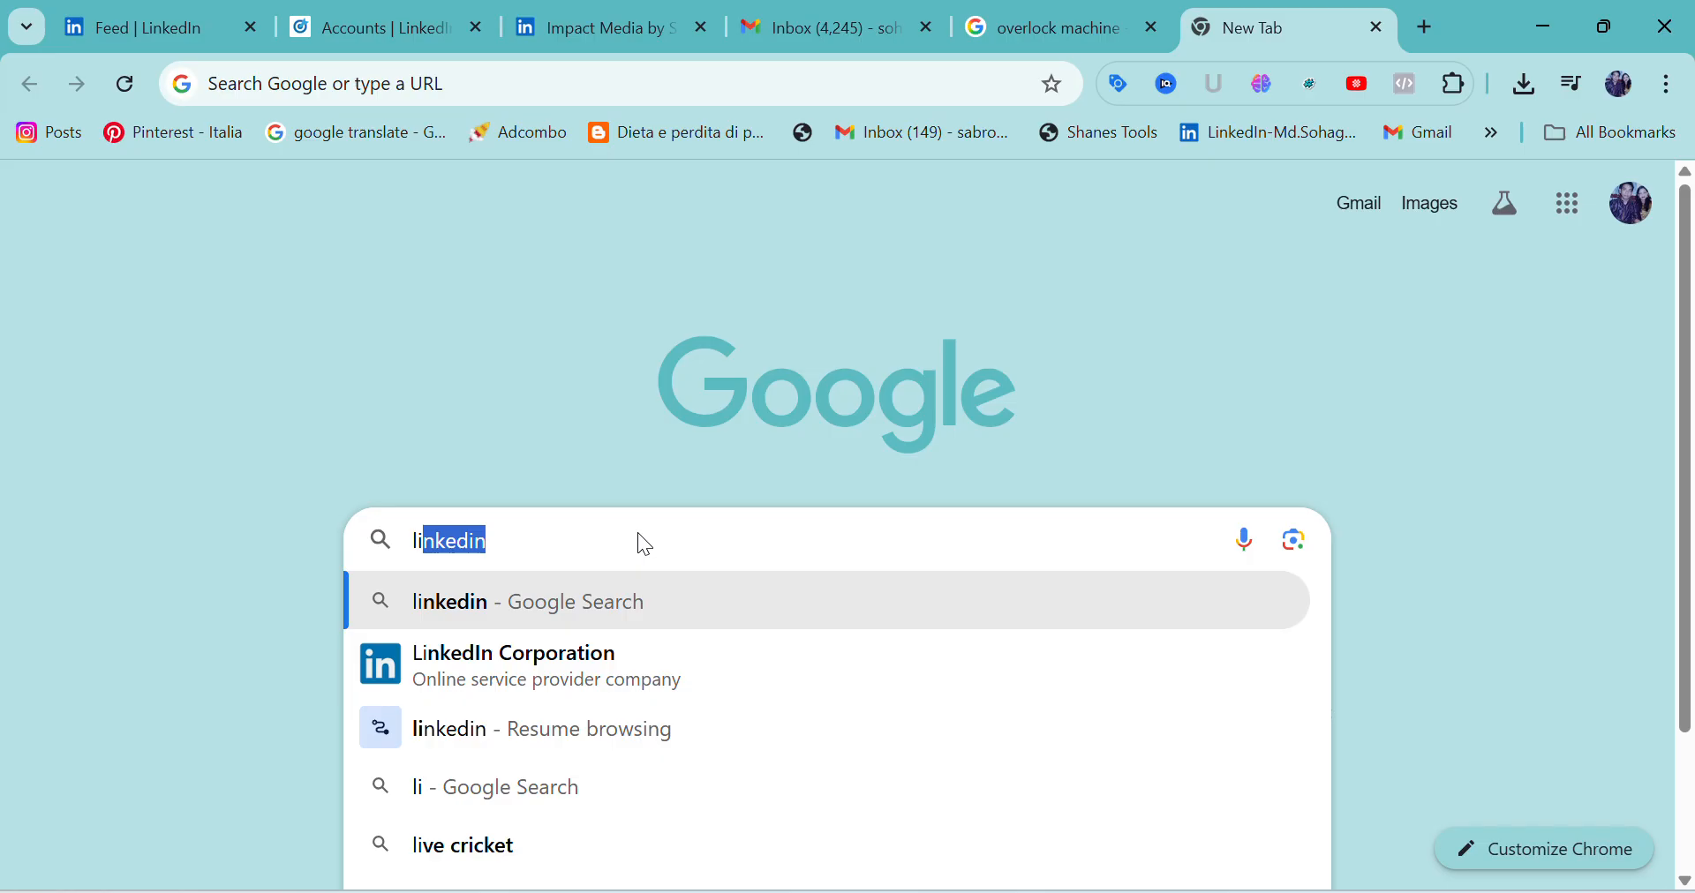
type("nke")
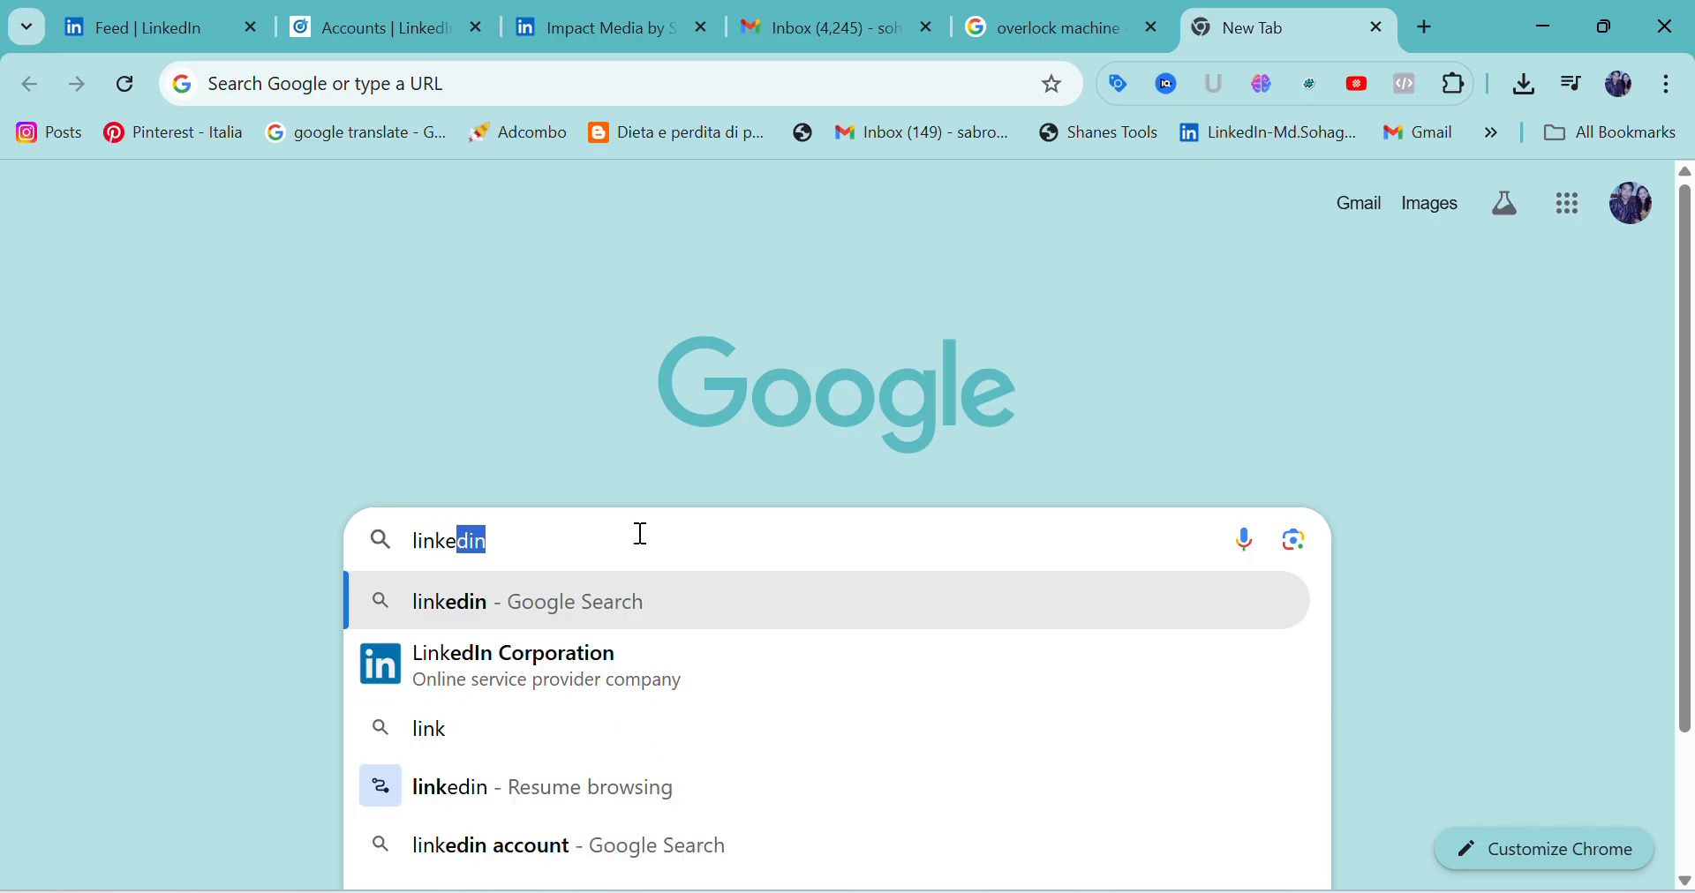
type("din")
type("ads")
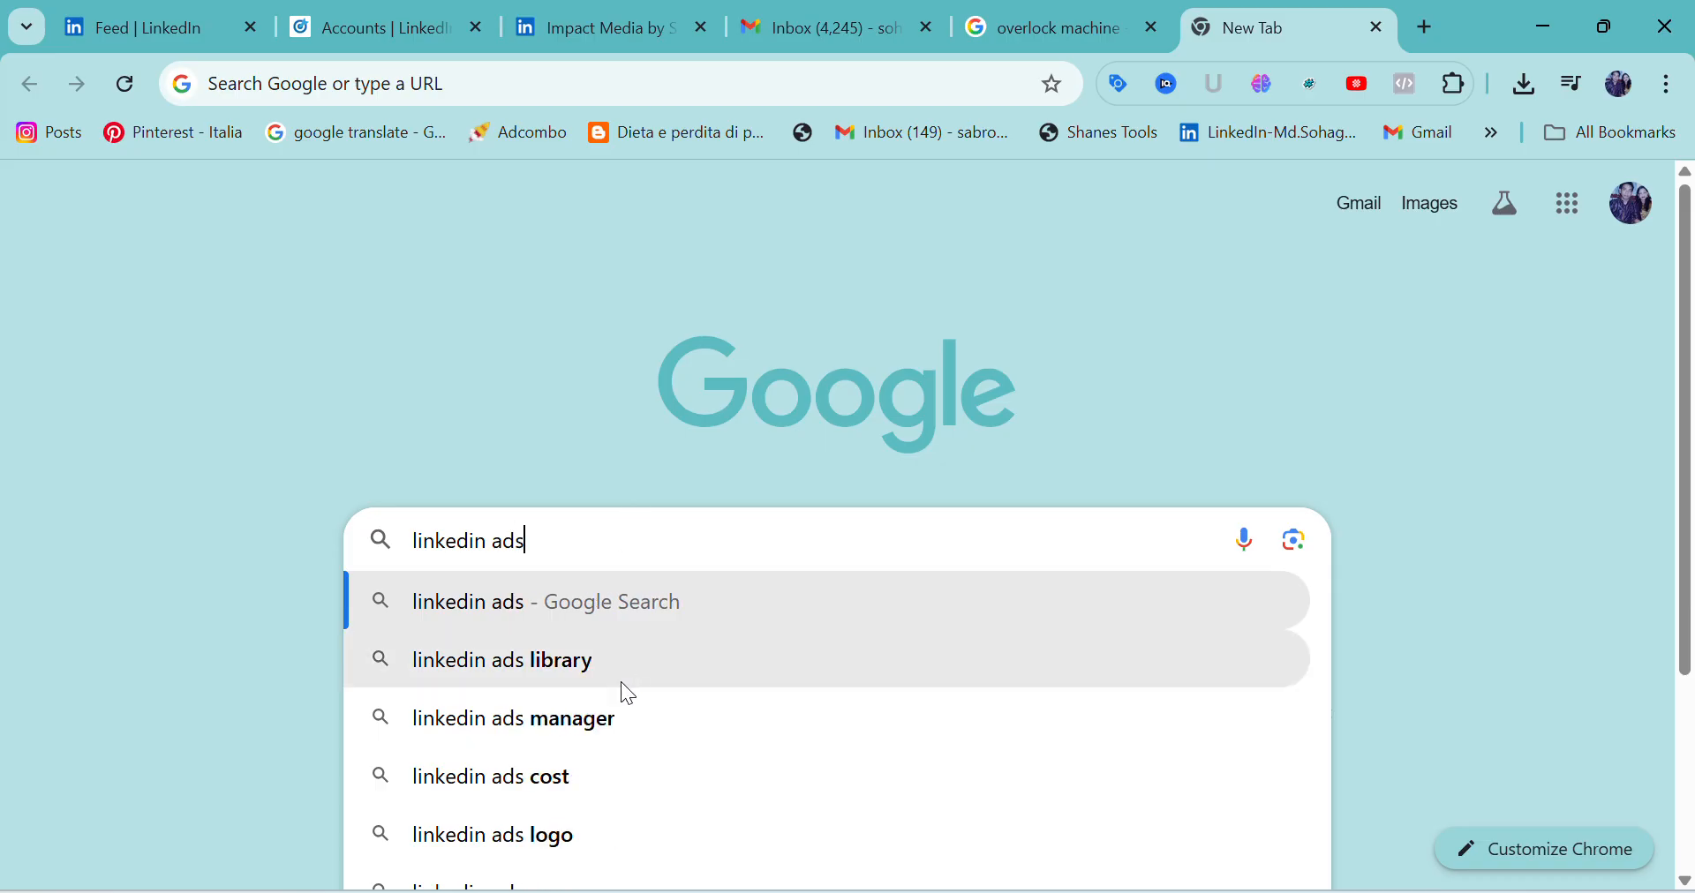
left_click(611, 715)
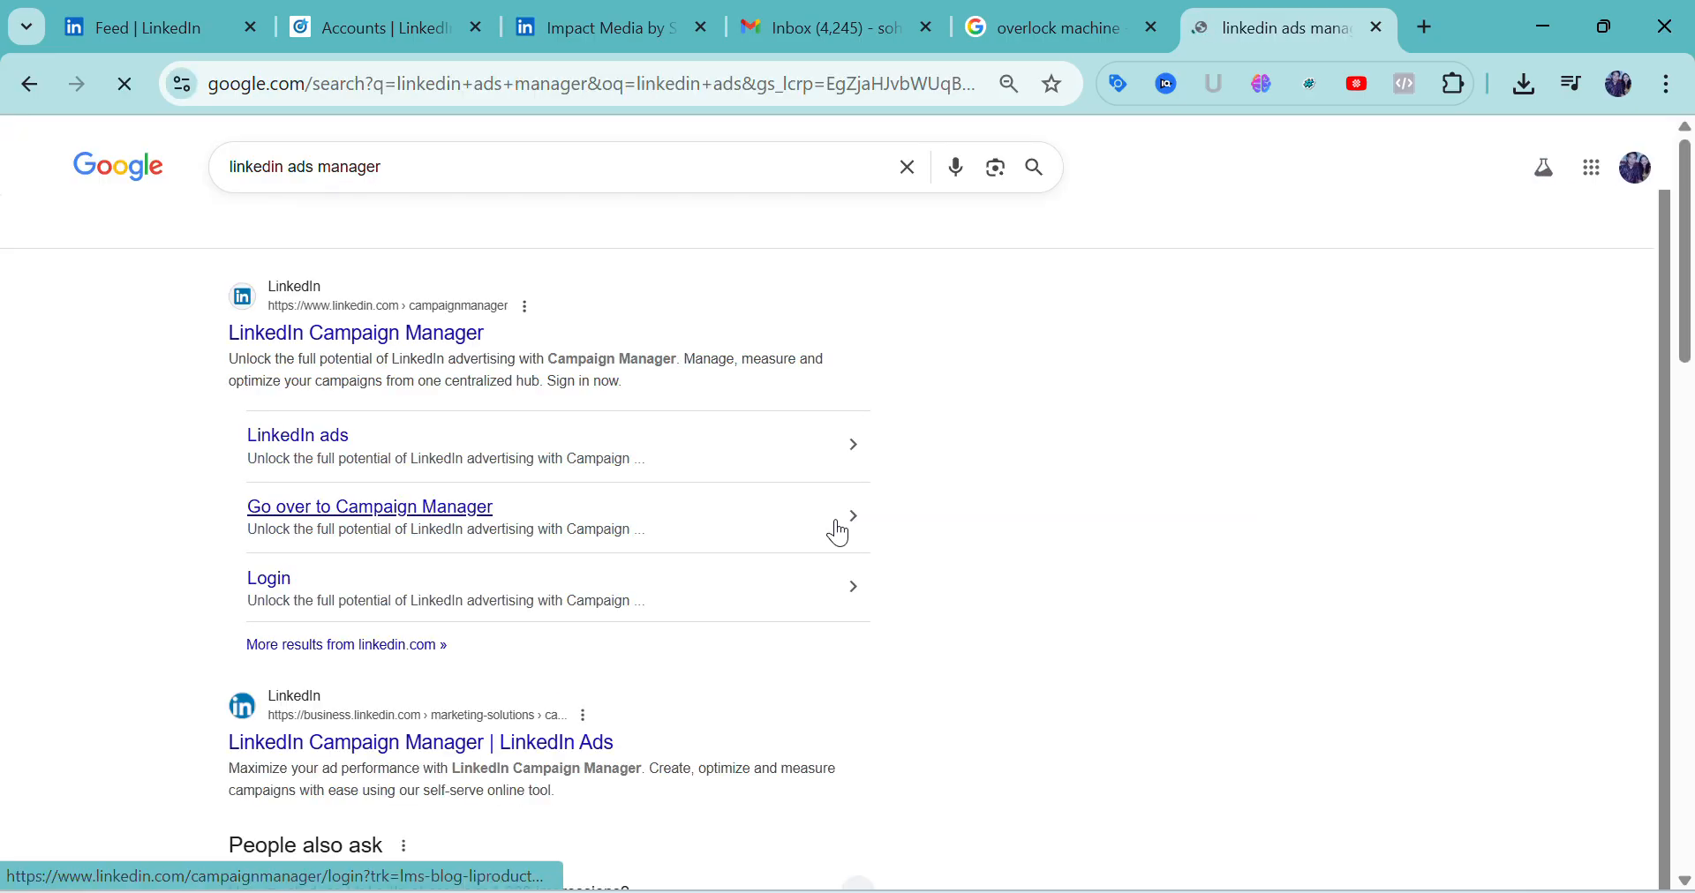
left_click(340, 339)
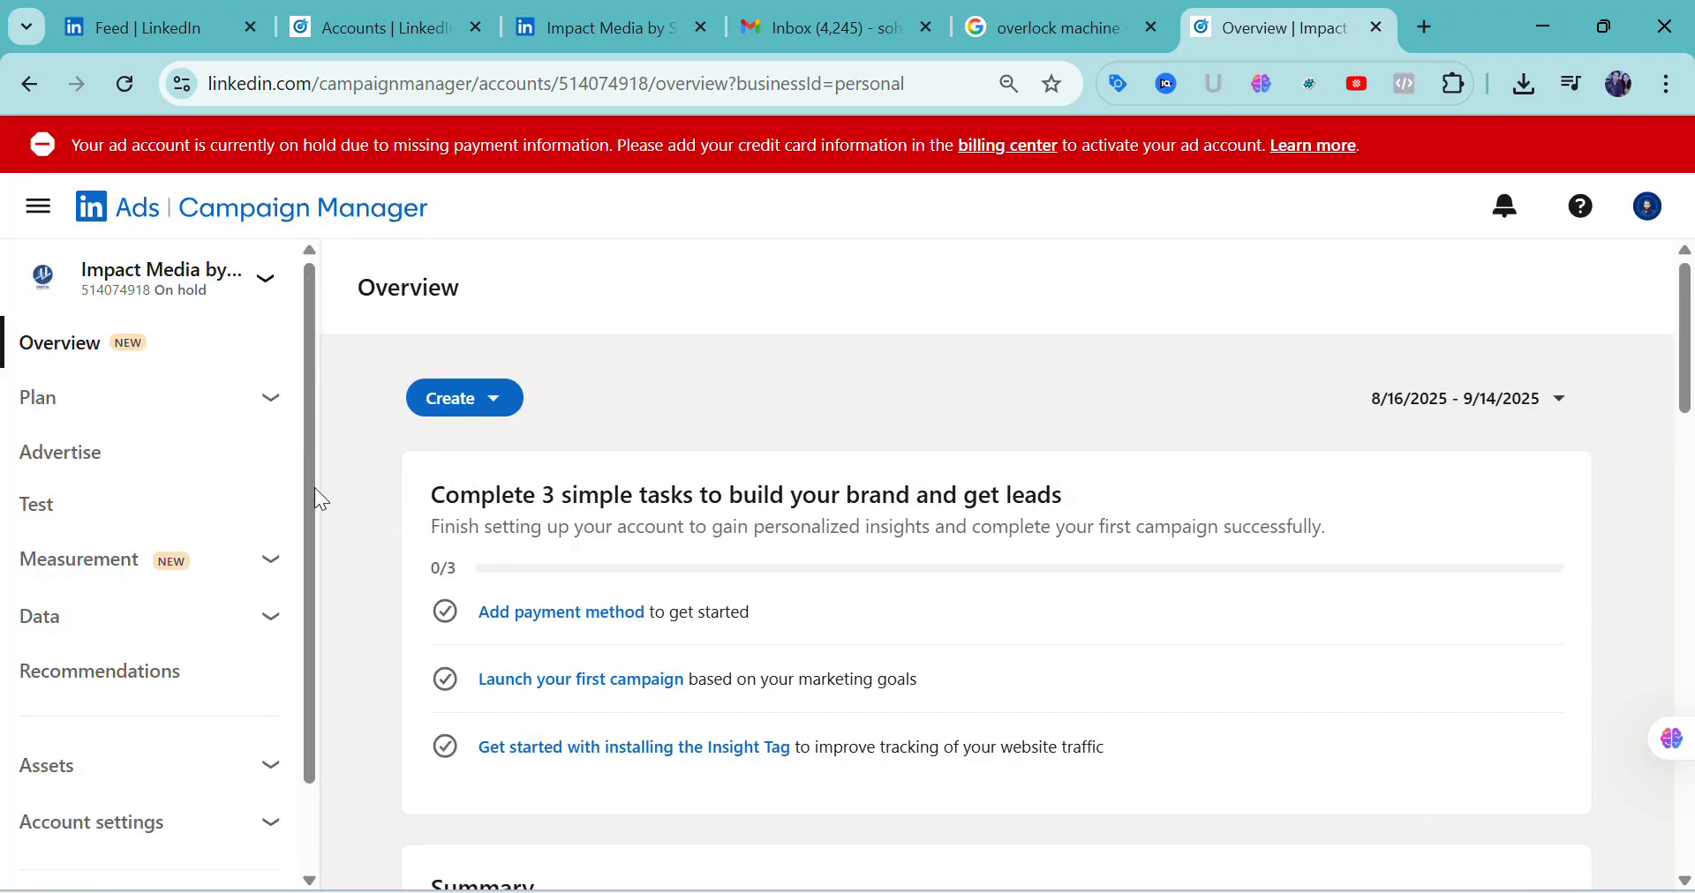
Start a new campaign from the ad account overview and review the objectives from Brand awareness to Job applicants
left_click(512, 408)
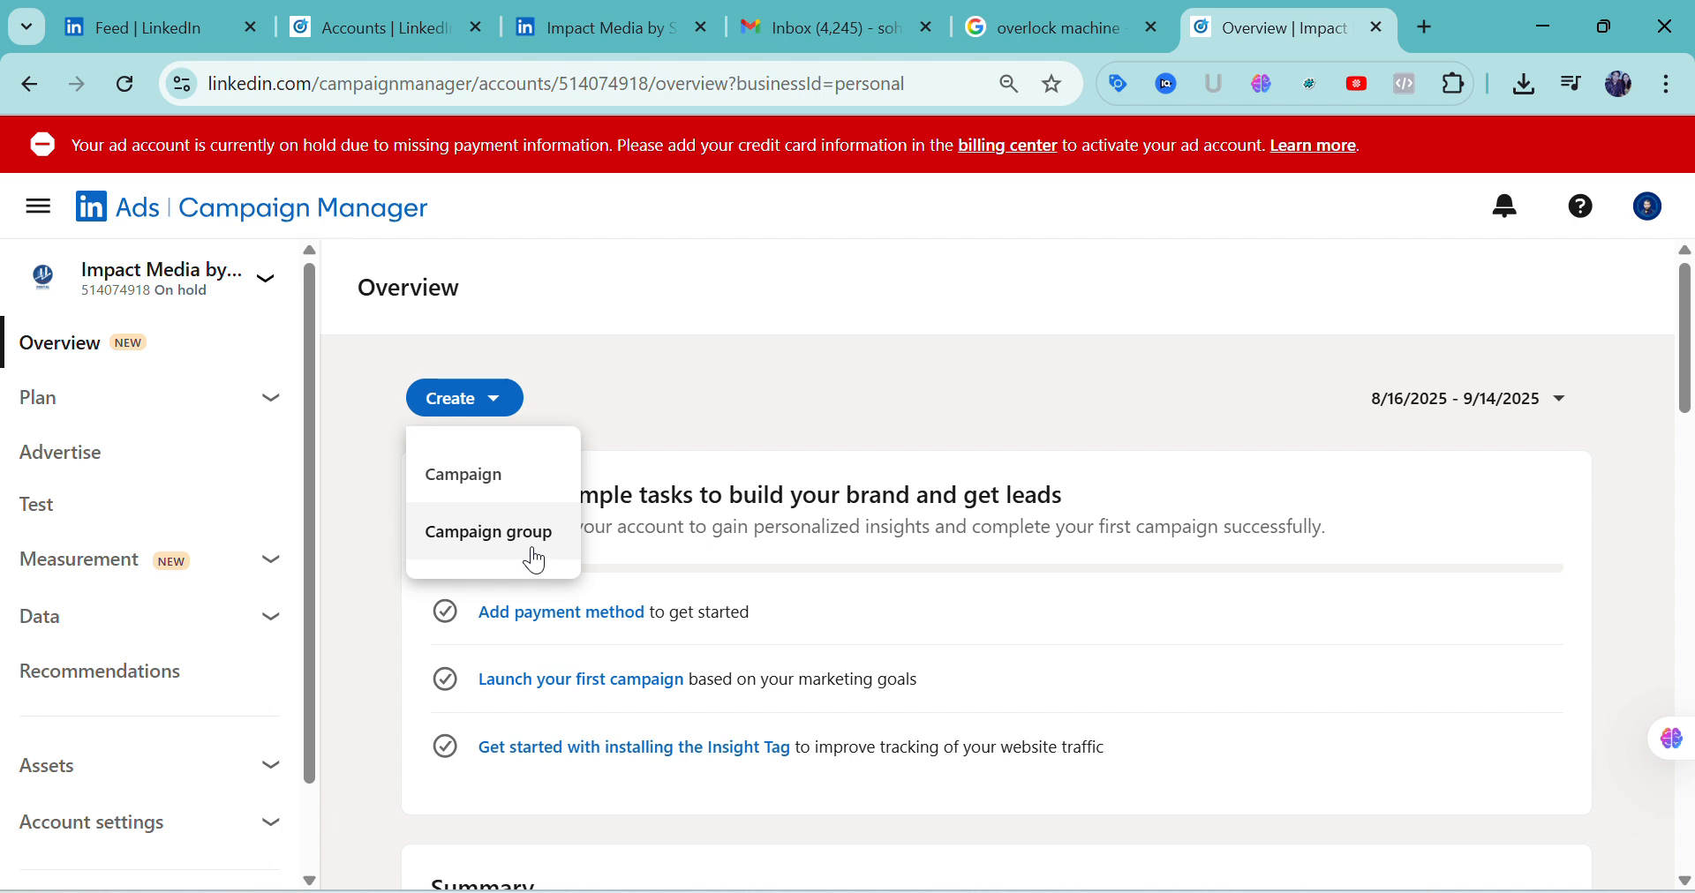
left_click(517, 494)
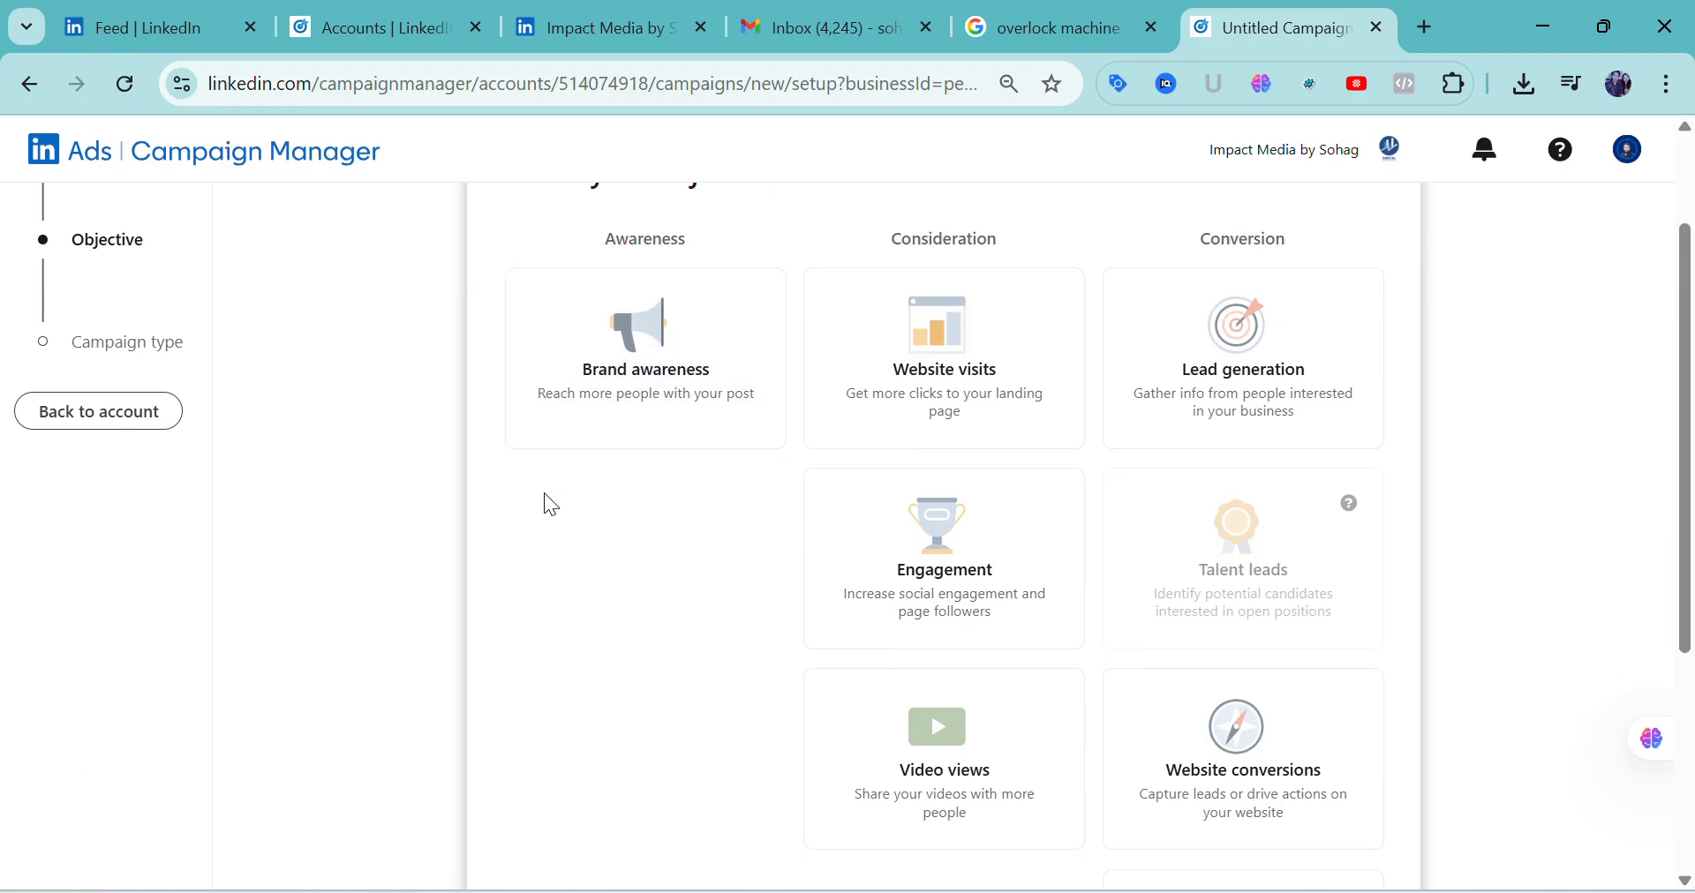
scroll(682, 558, "up", 2)
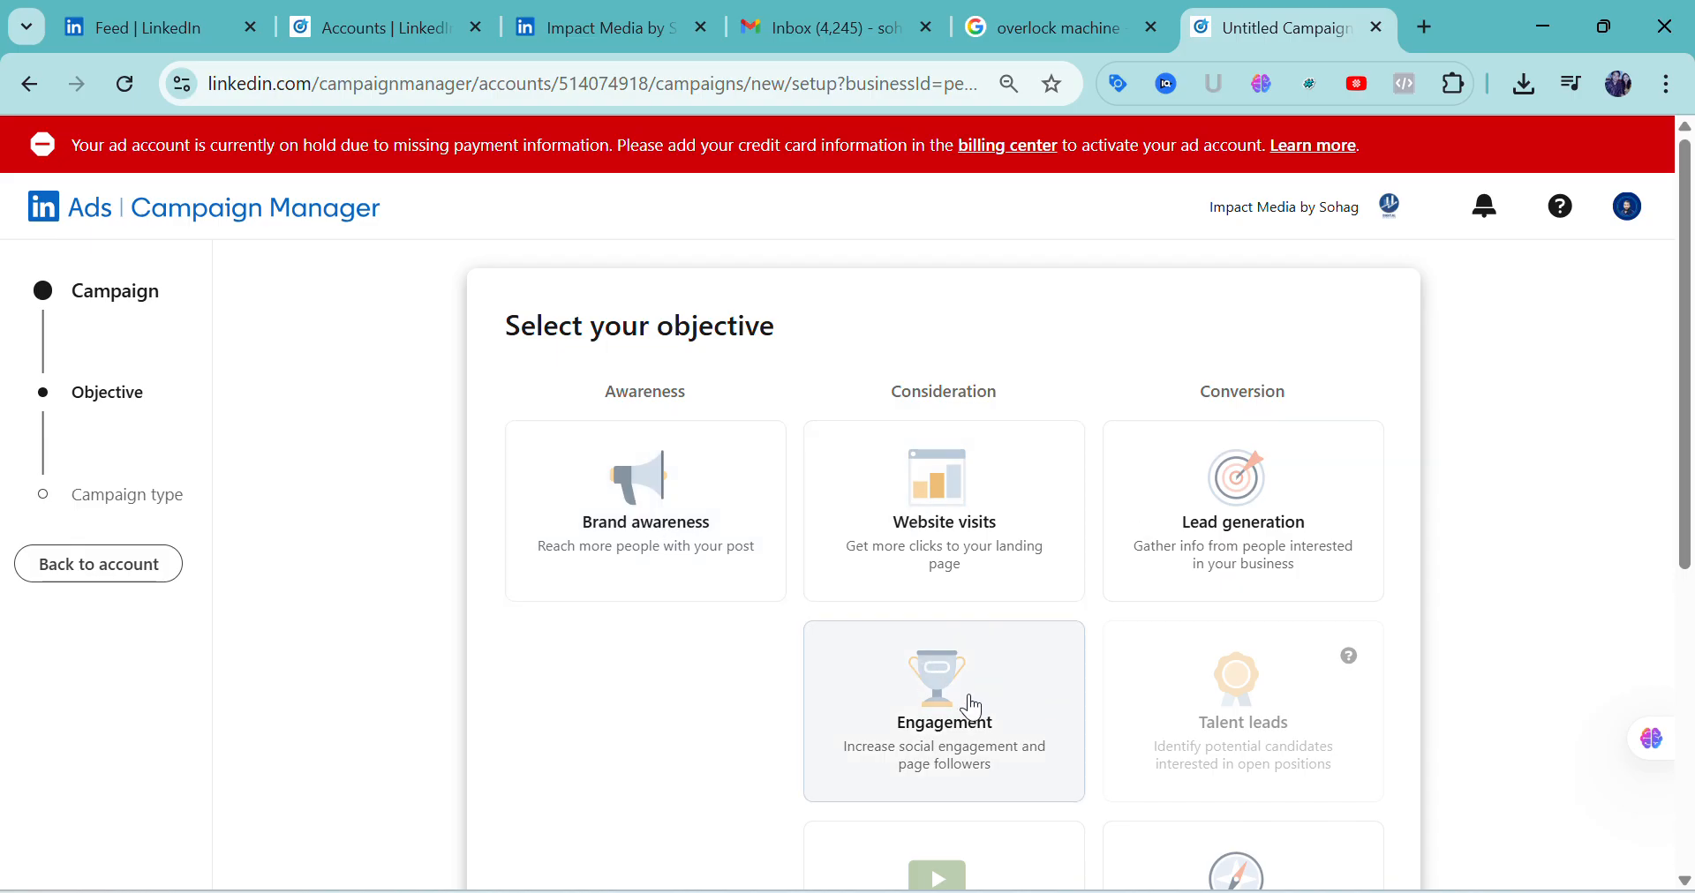
scroll(970, 689, "down", 3)
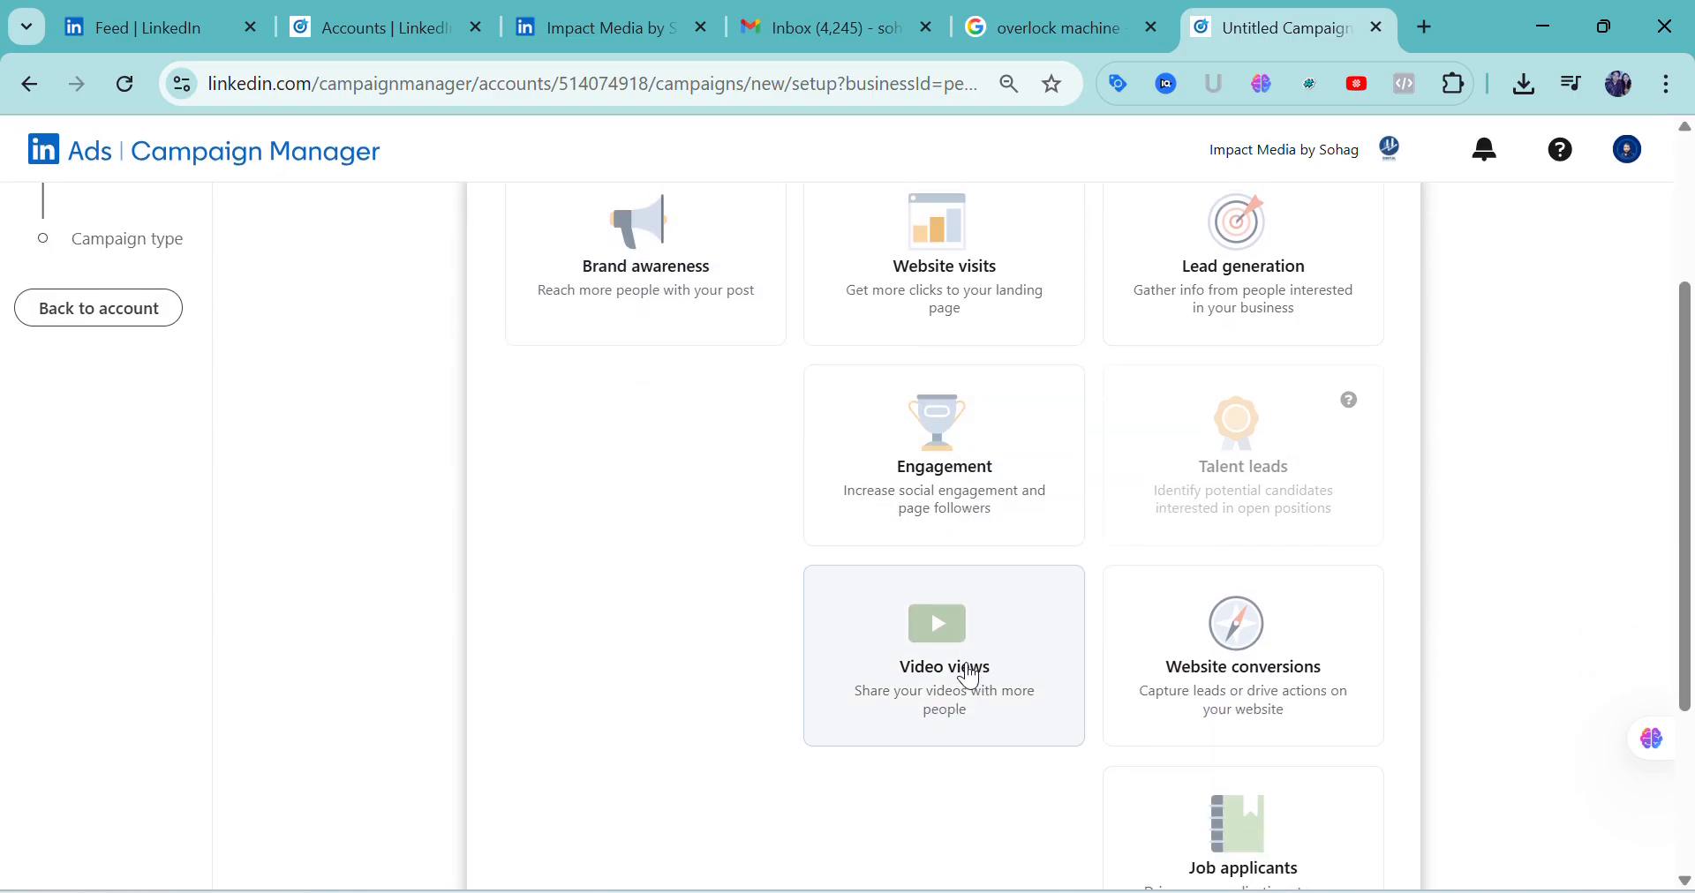
scroll(970, 678, "up", 3)
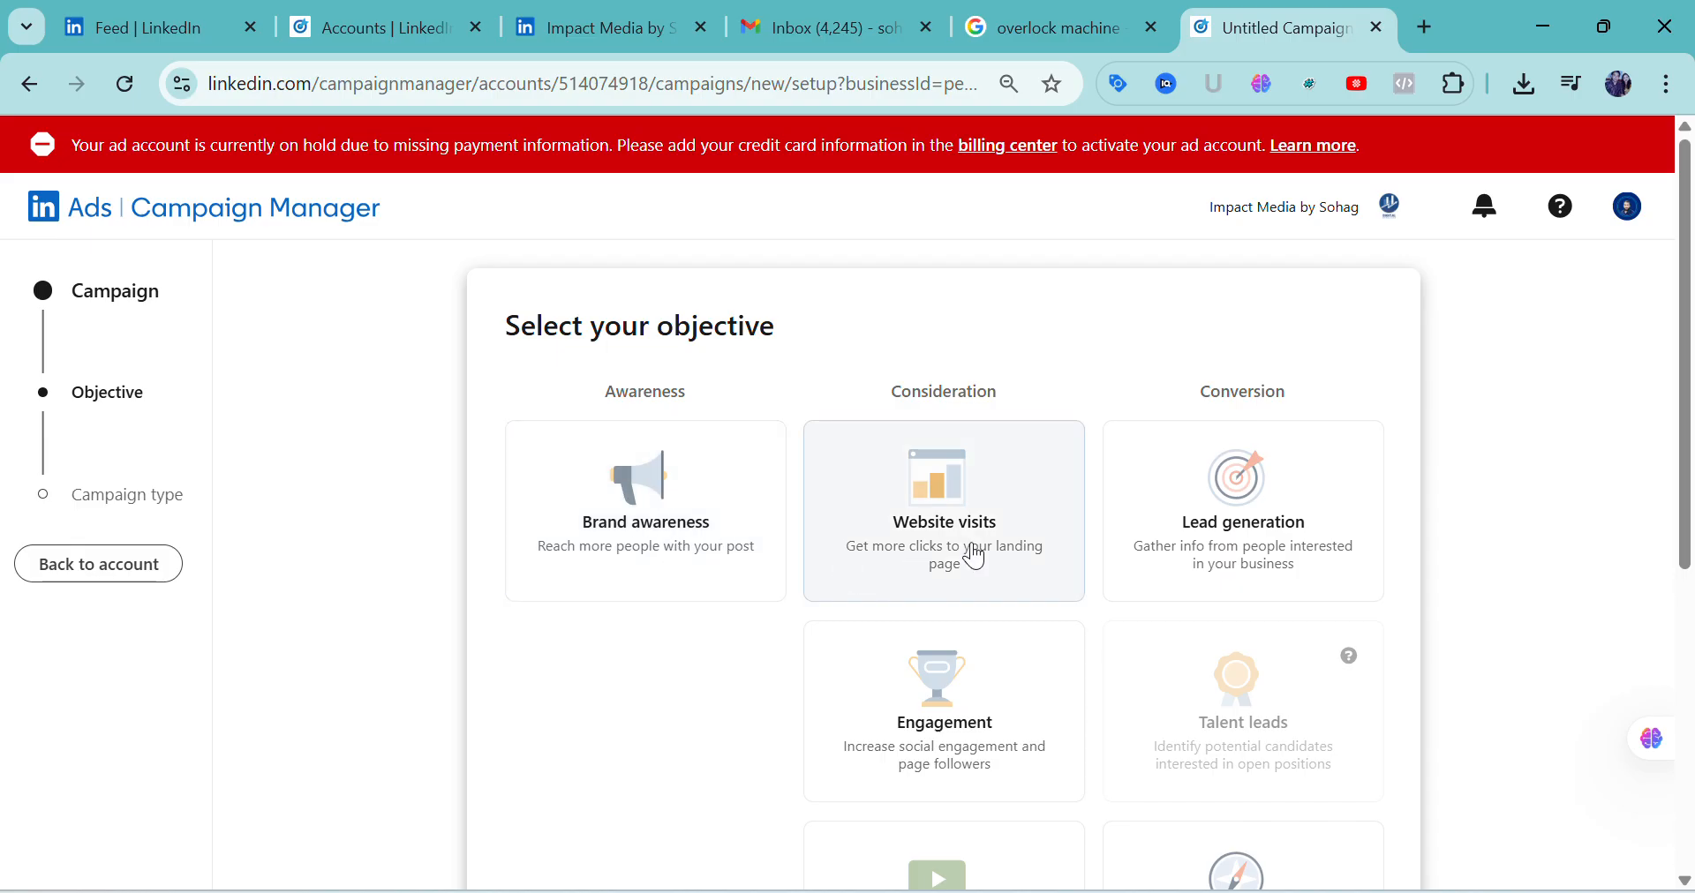
scroll(1351, 587, "down", 3)
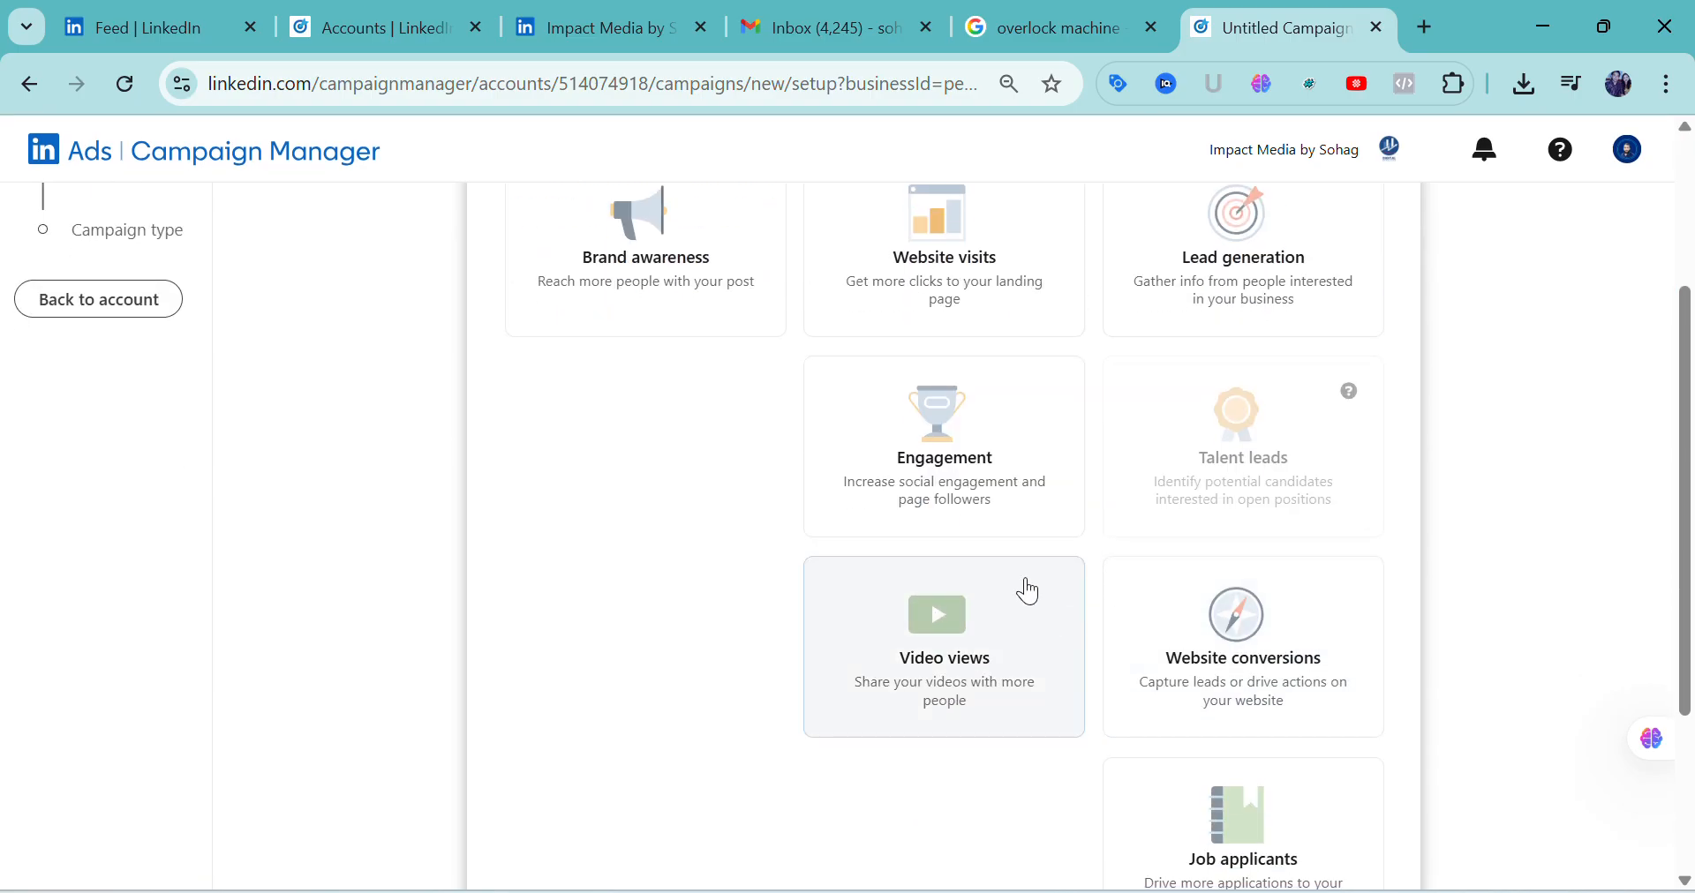
scroll(1260, 678, "down", 3)
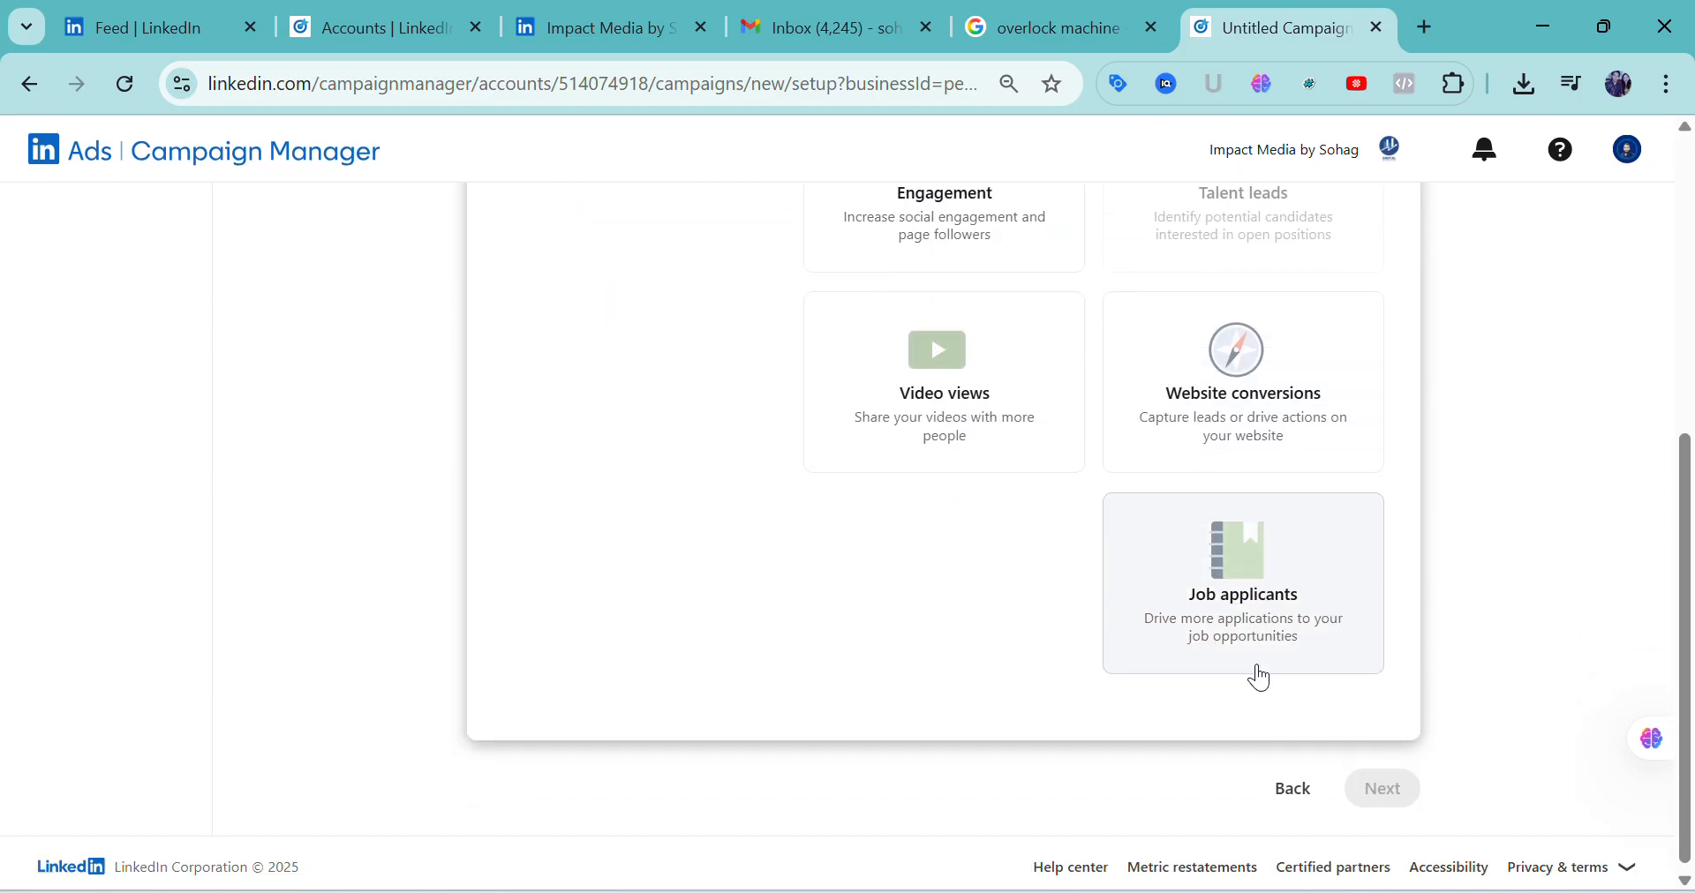
scroll(1260, 678, "up", 6)
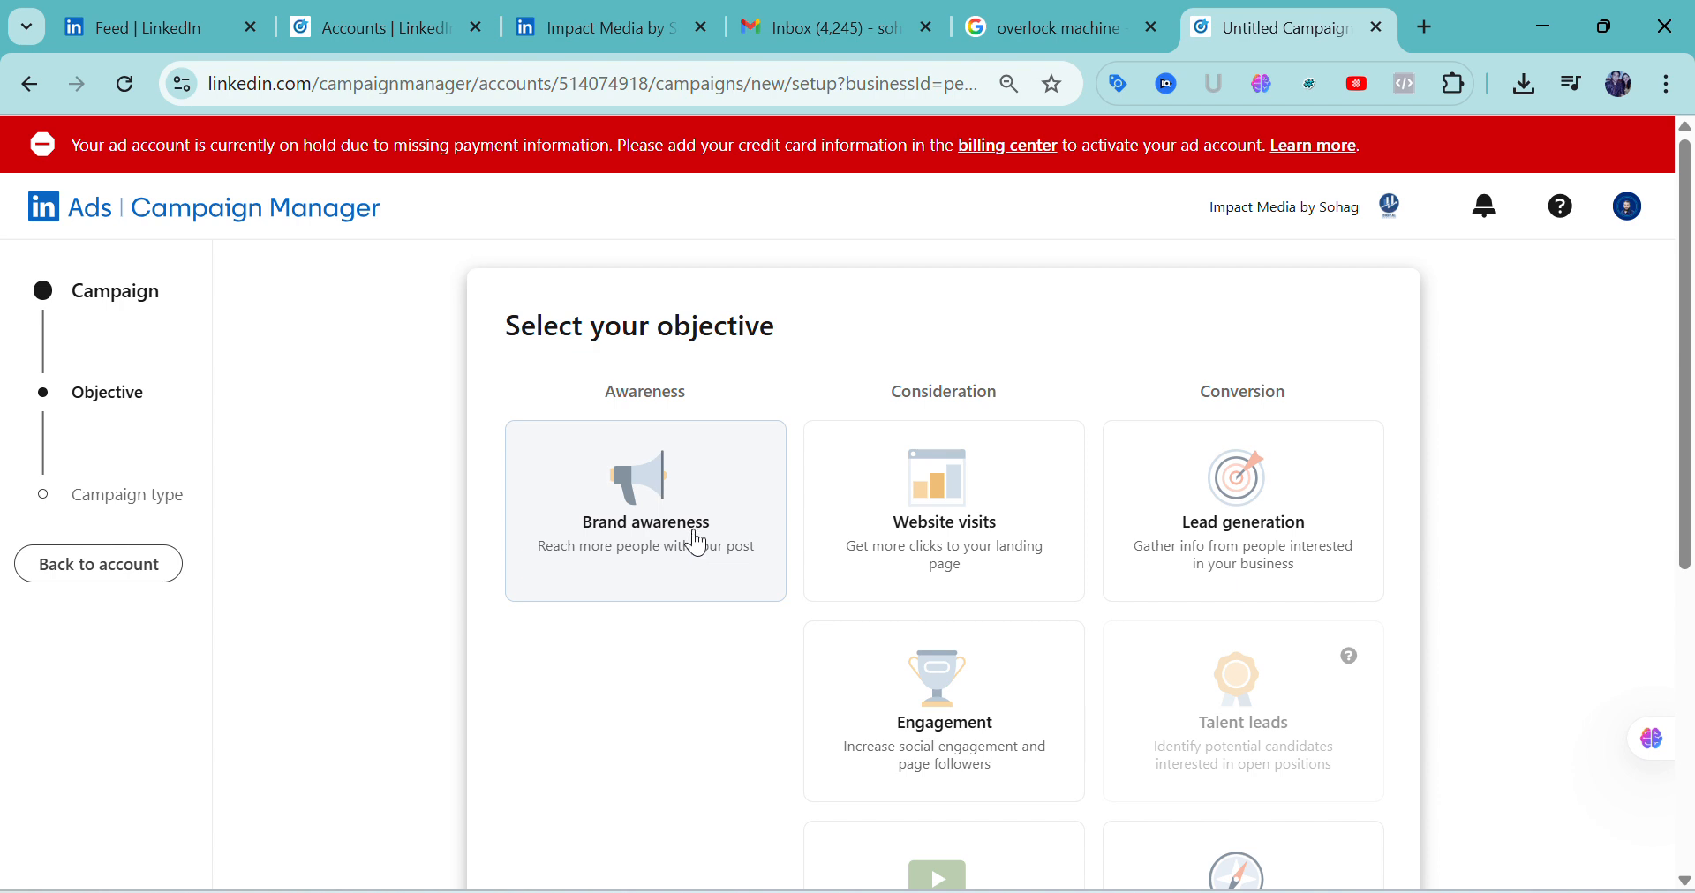
Choose the Brand awareness objective and continue with the recommended Accelerate campaign type
left_click(697, 538)
scroll(759, 556, "down", 3)
scroll(761, 553, "down", 2)
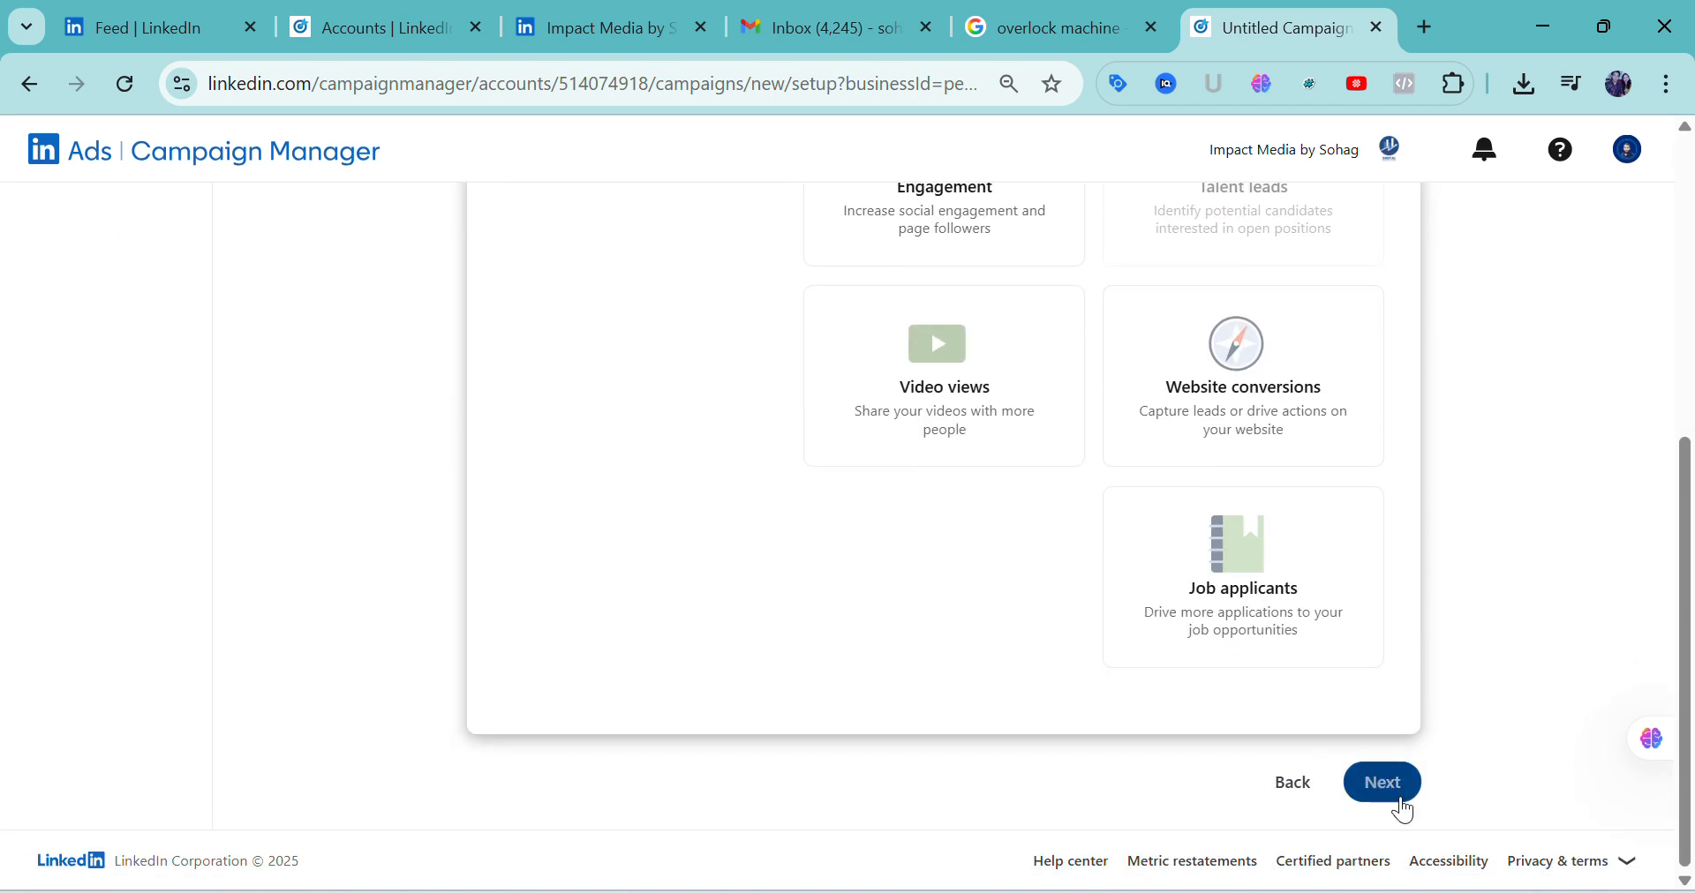
left_click(1400, 805)
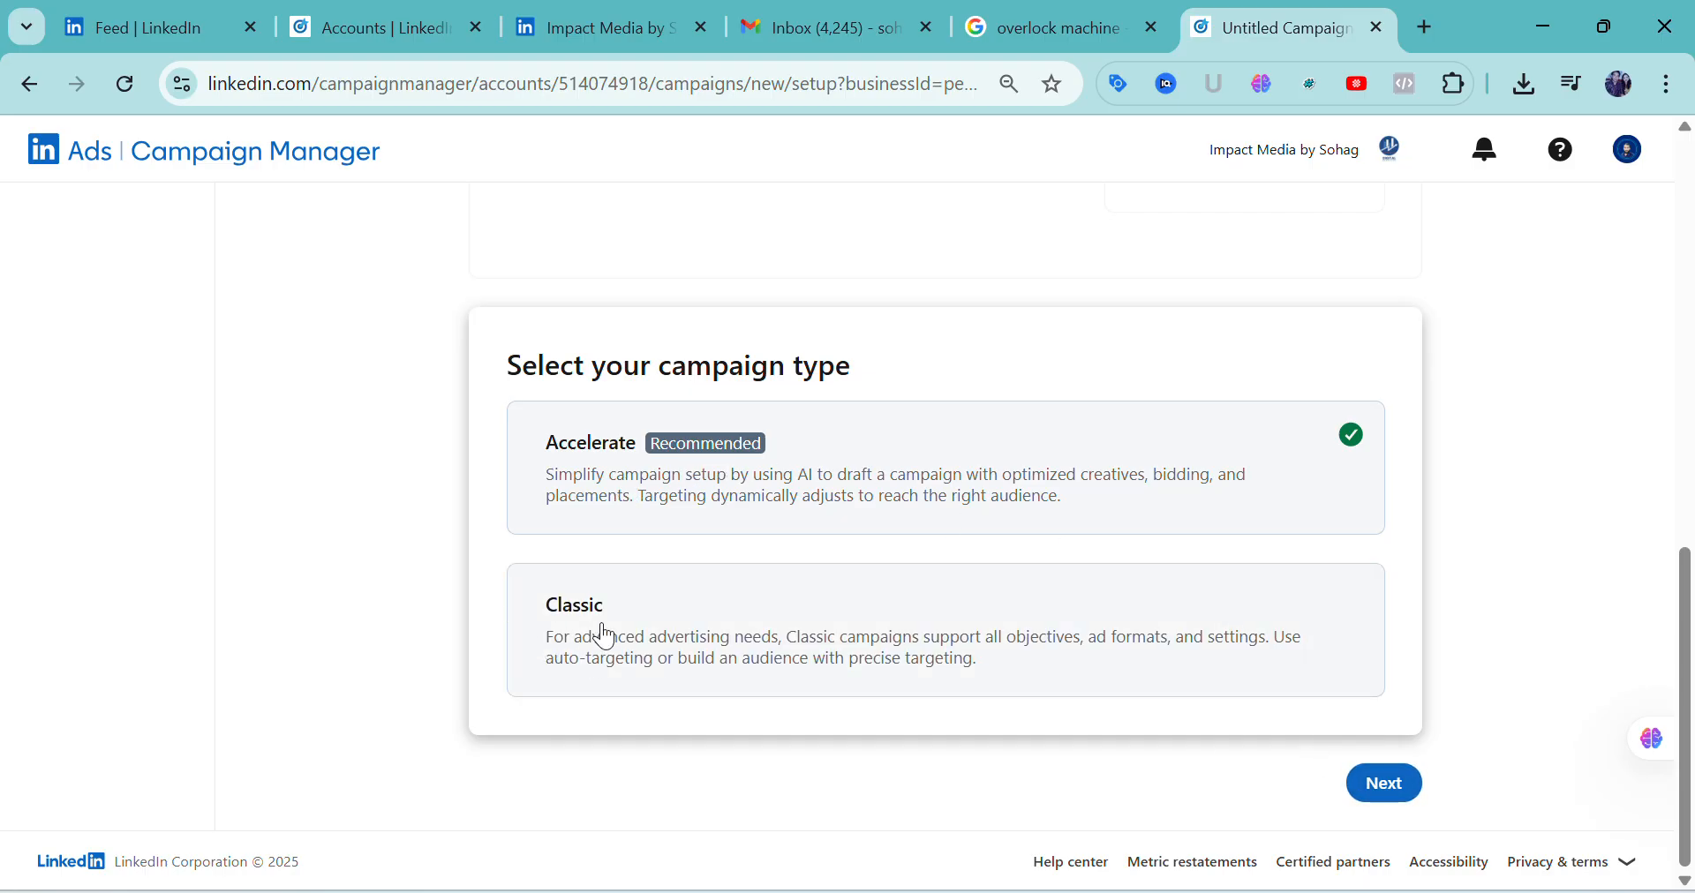
left_click(1410, 808)
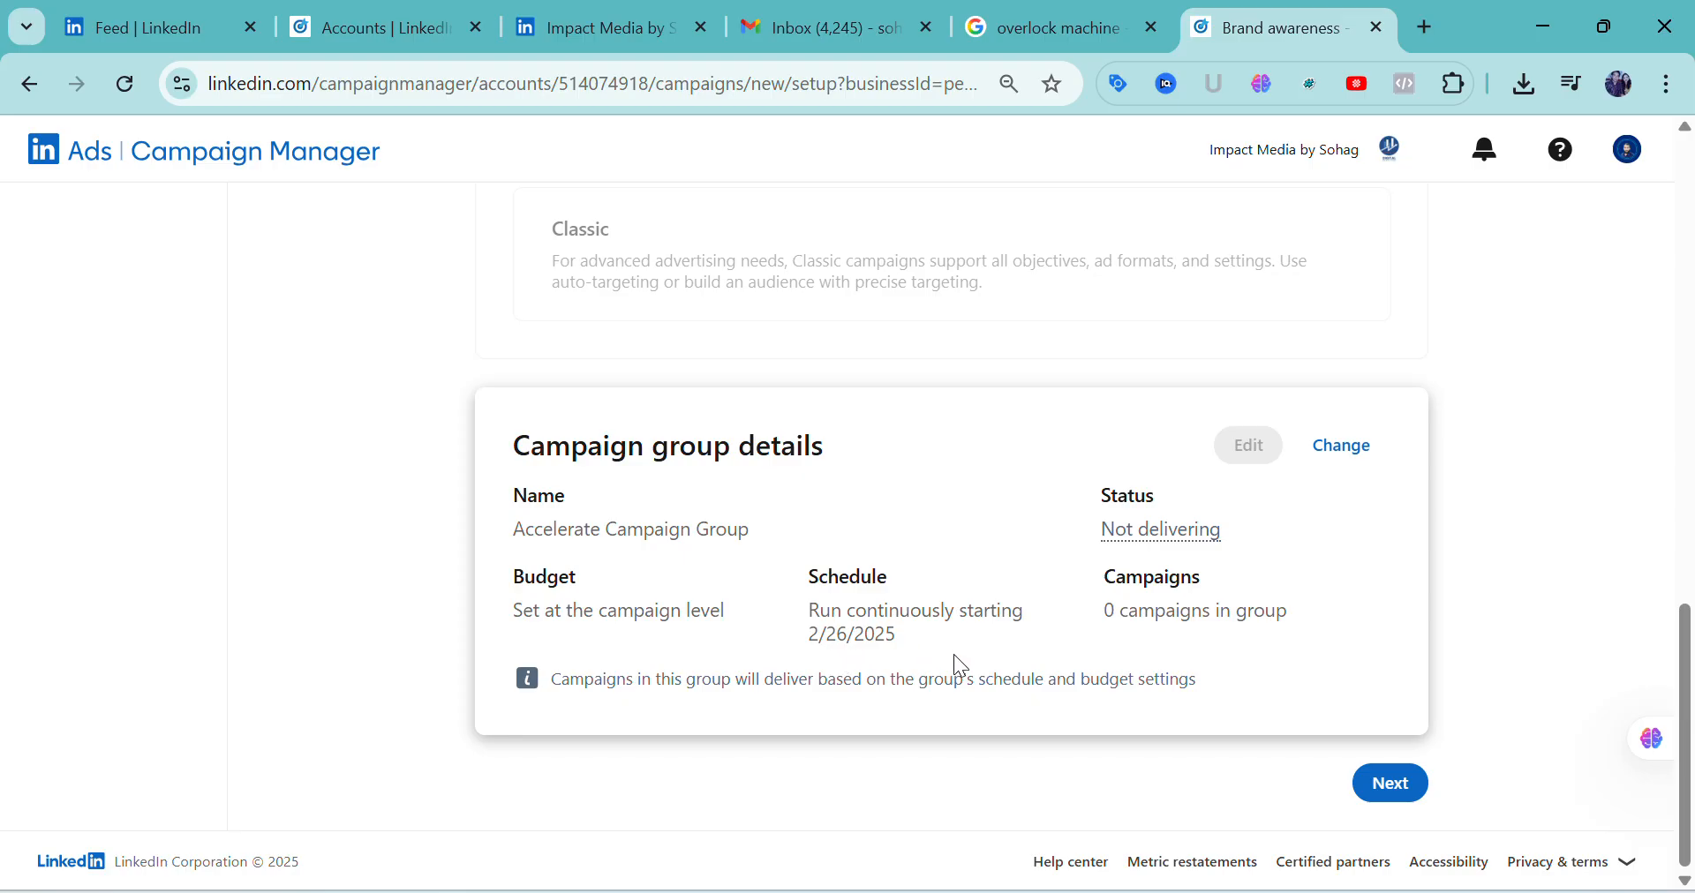
Open the campaign group selection from the group details and review the recent groups
left_click(1353, 459)
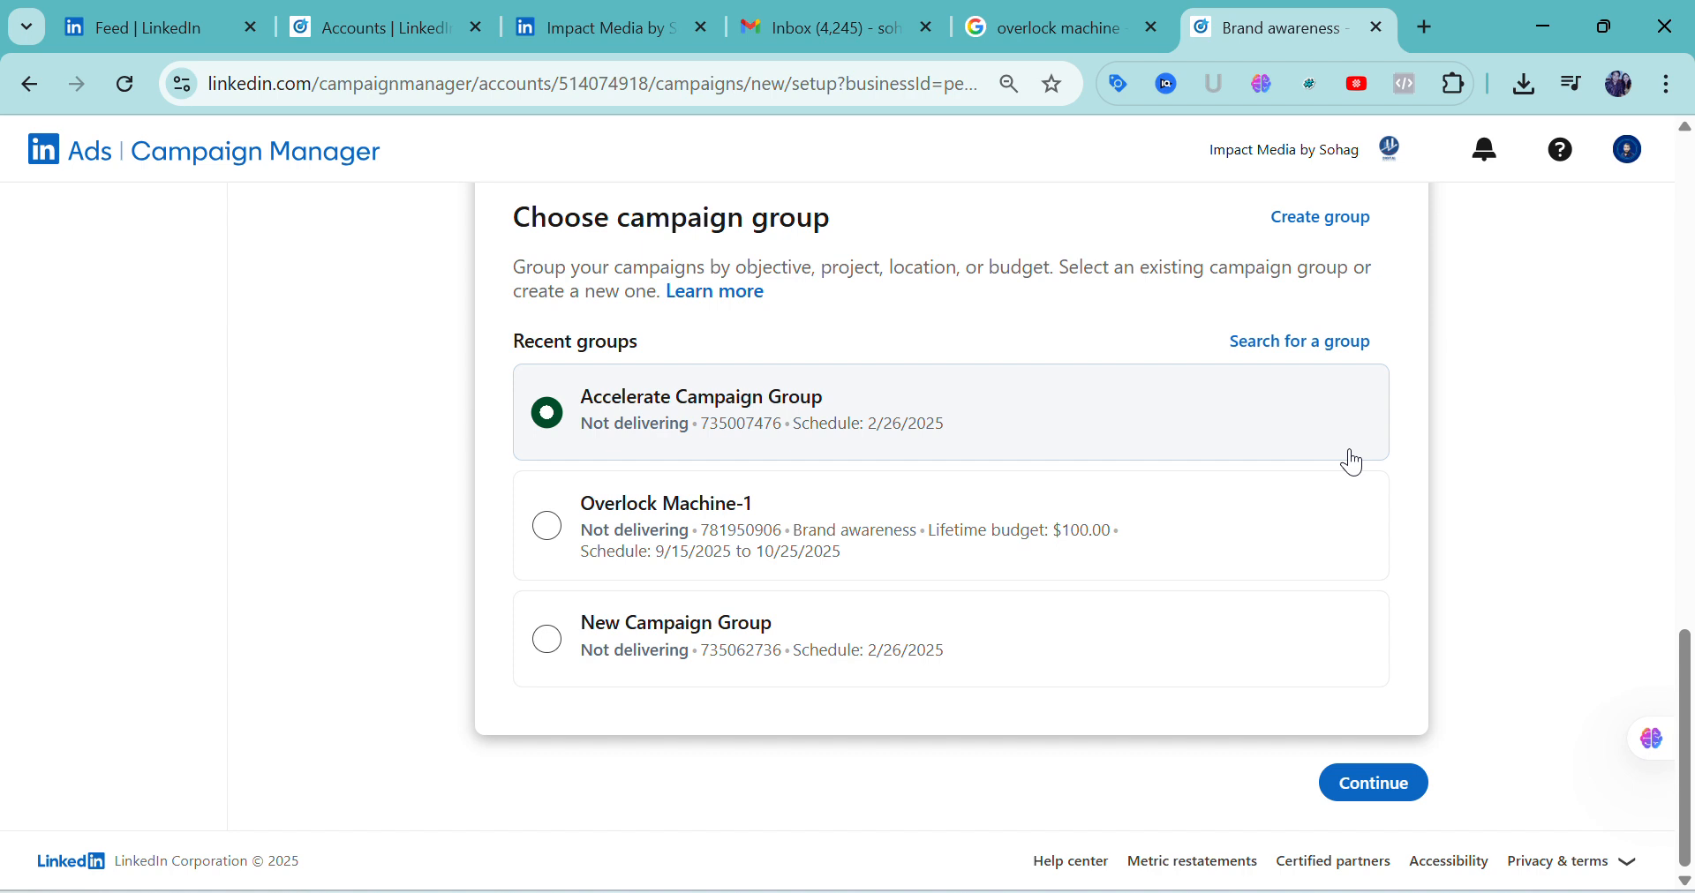
scroll(1227, 597, "up", 1)
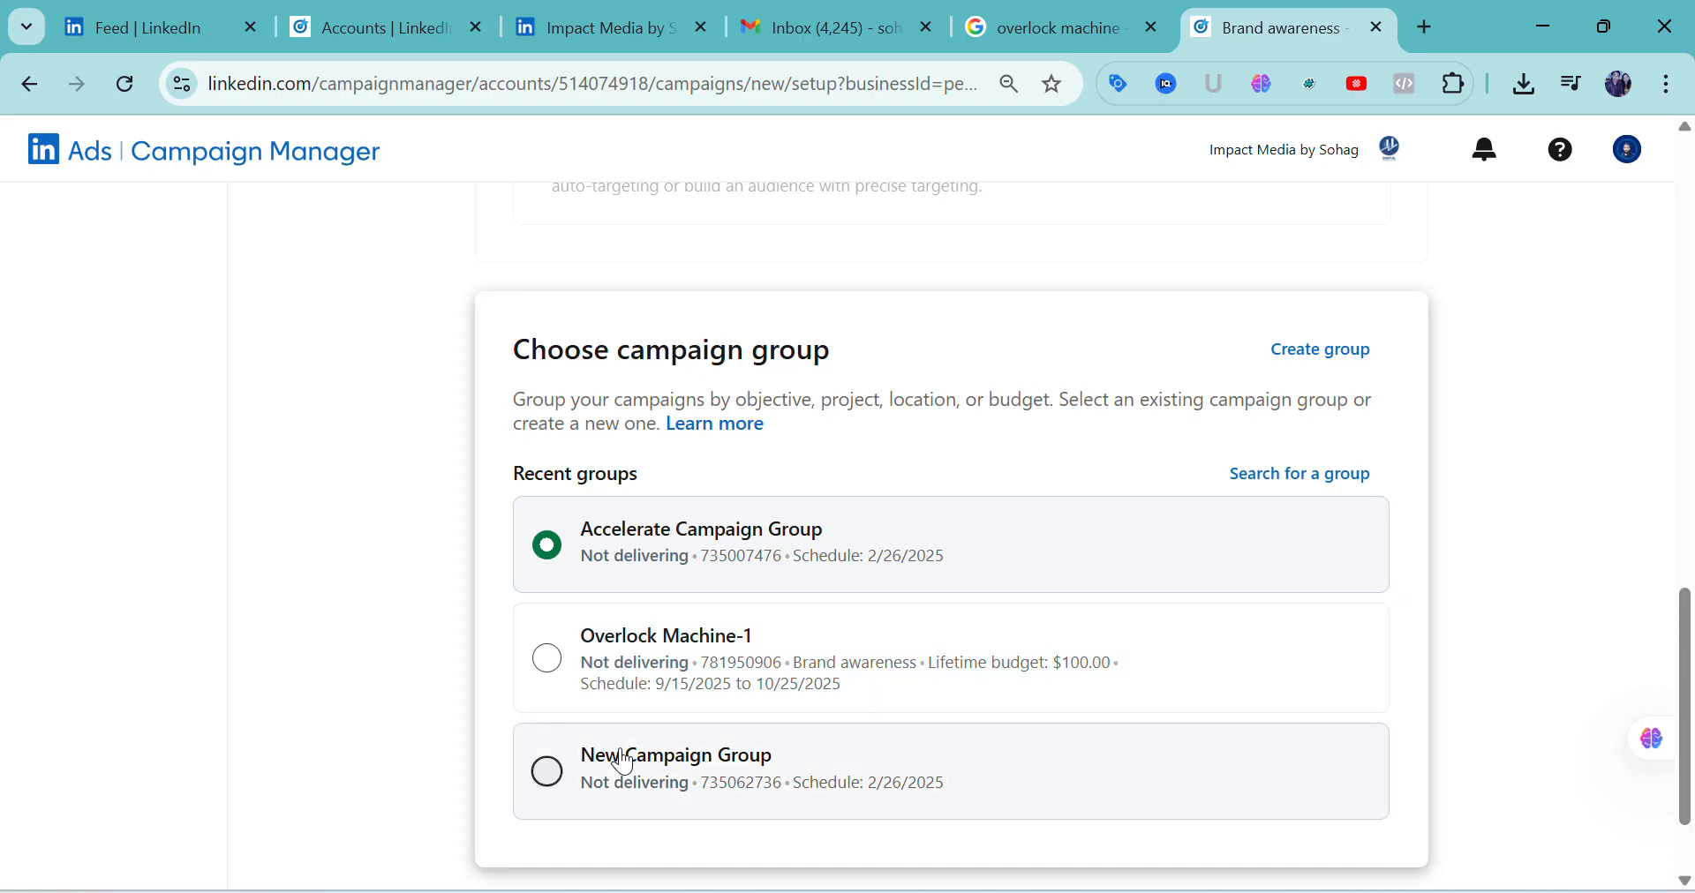
scroll(746, 742, "up", 3)
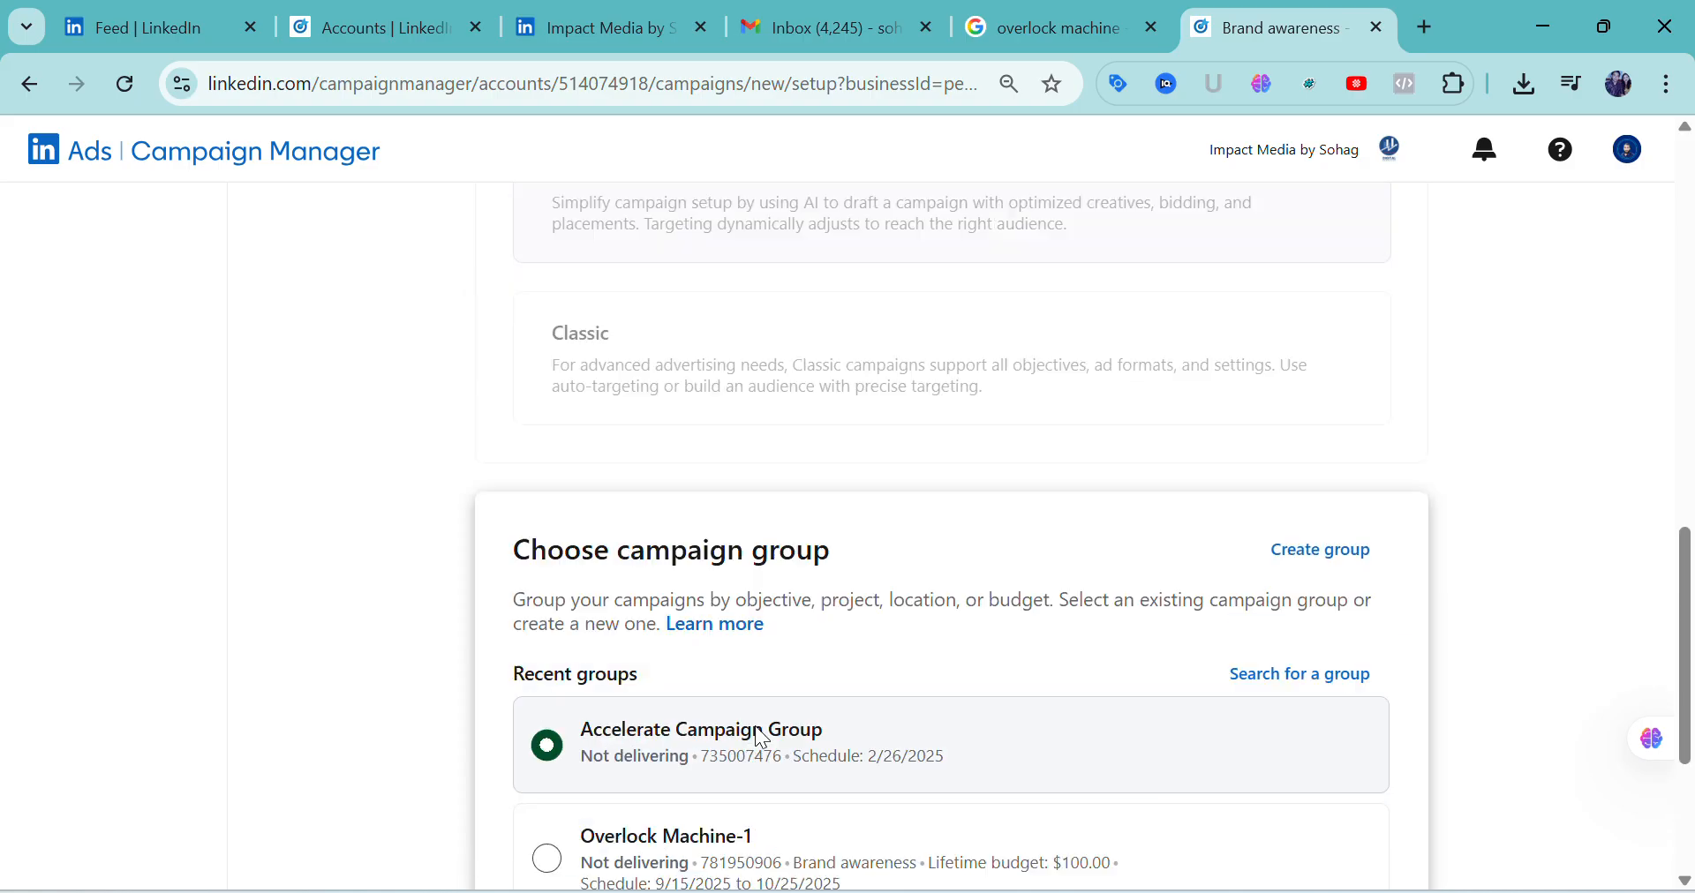
scroll(756, 729, "down", 1)
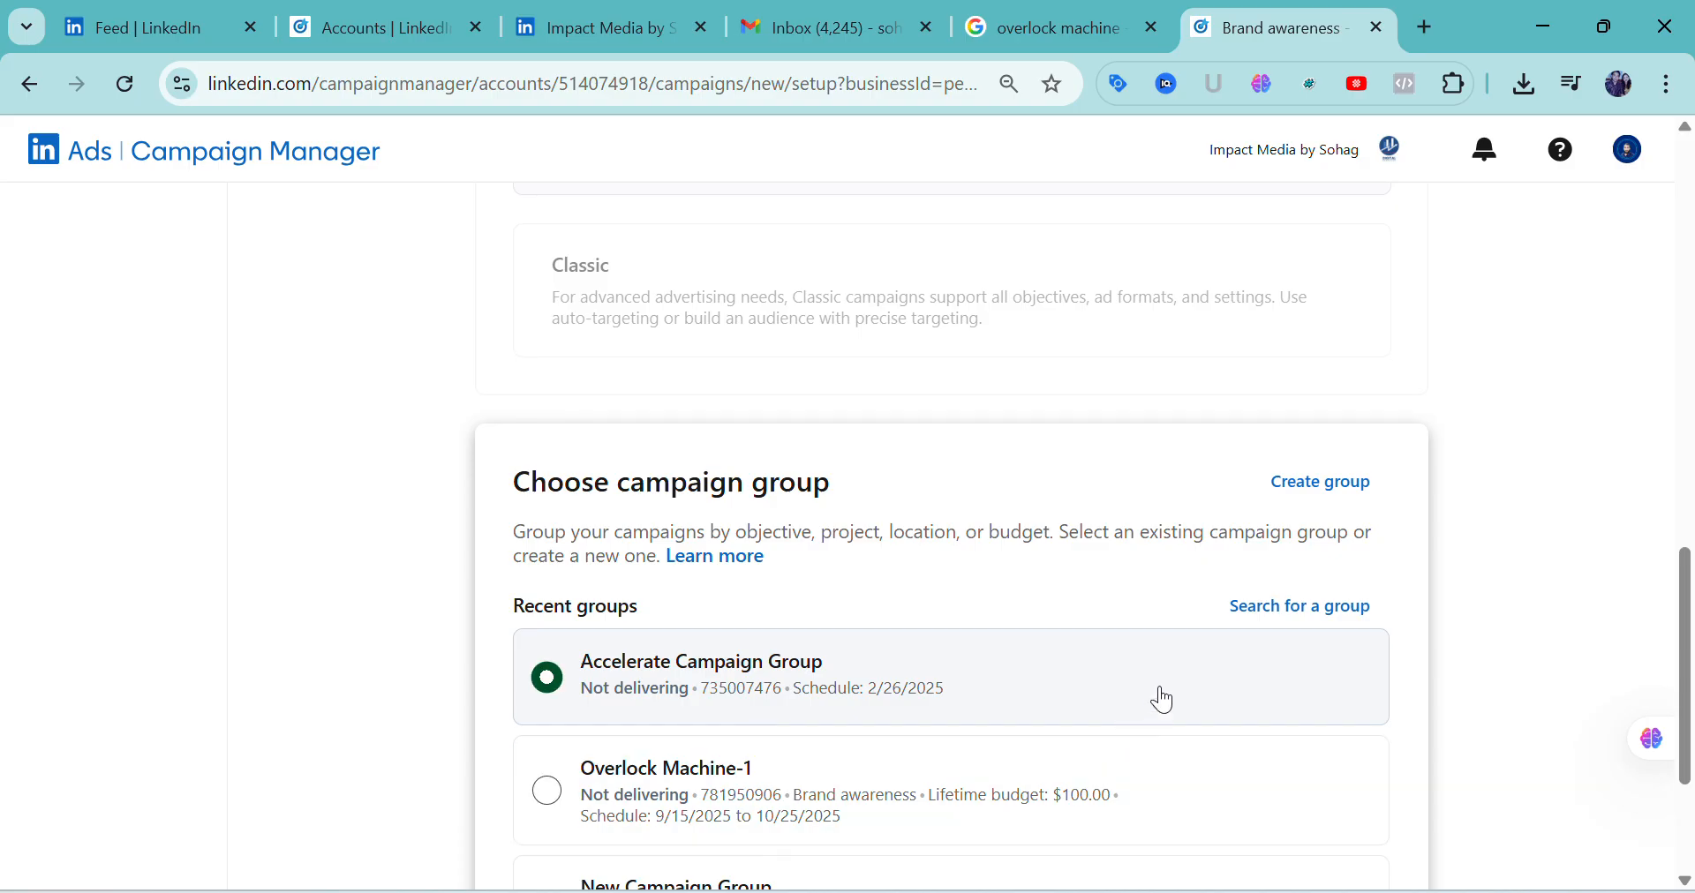
Add a new campaign group and name it Overlock Machine-2
left_click(1294, 492)
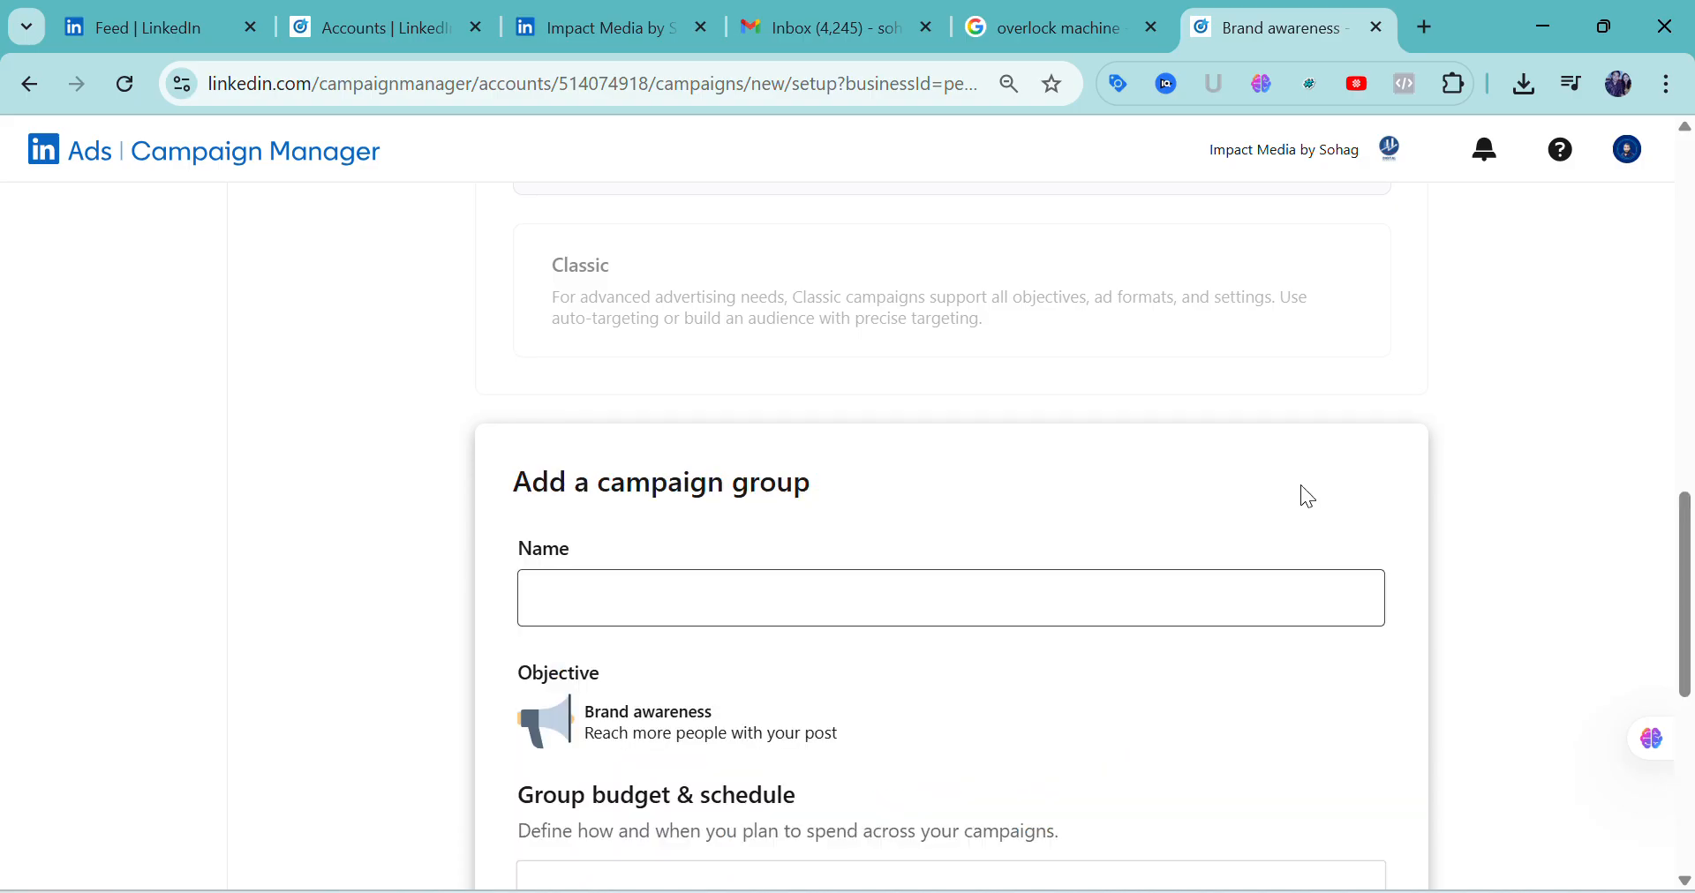
left_click(721, 602)
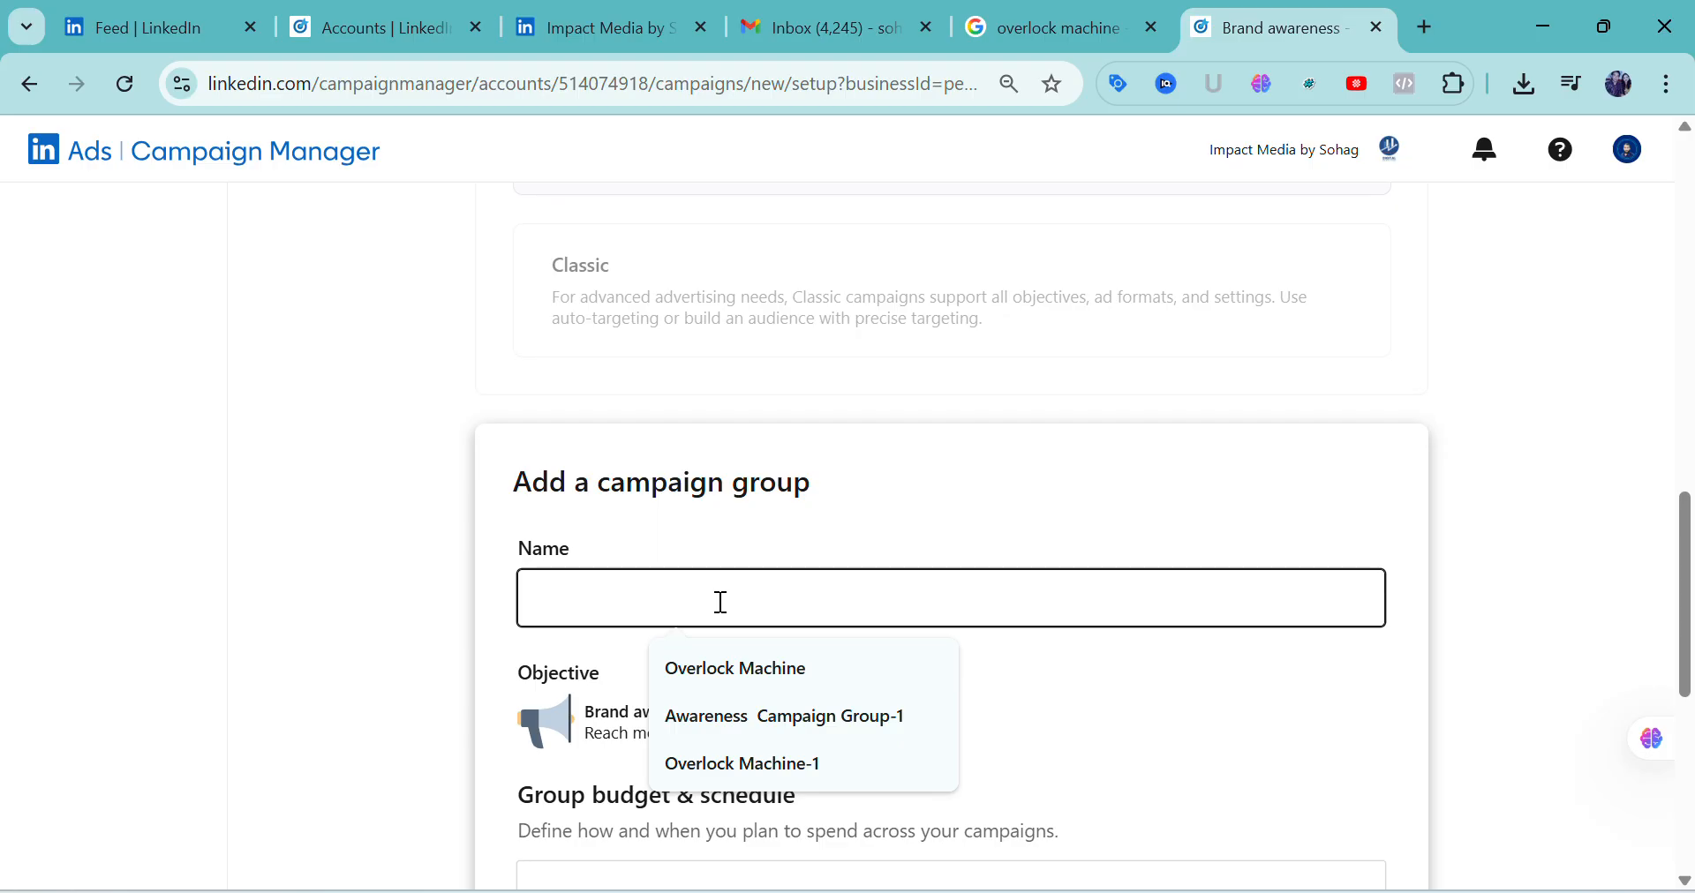
type("Overl")
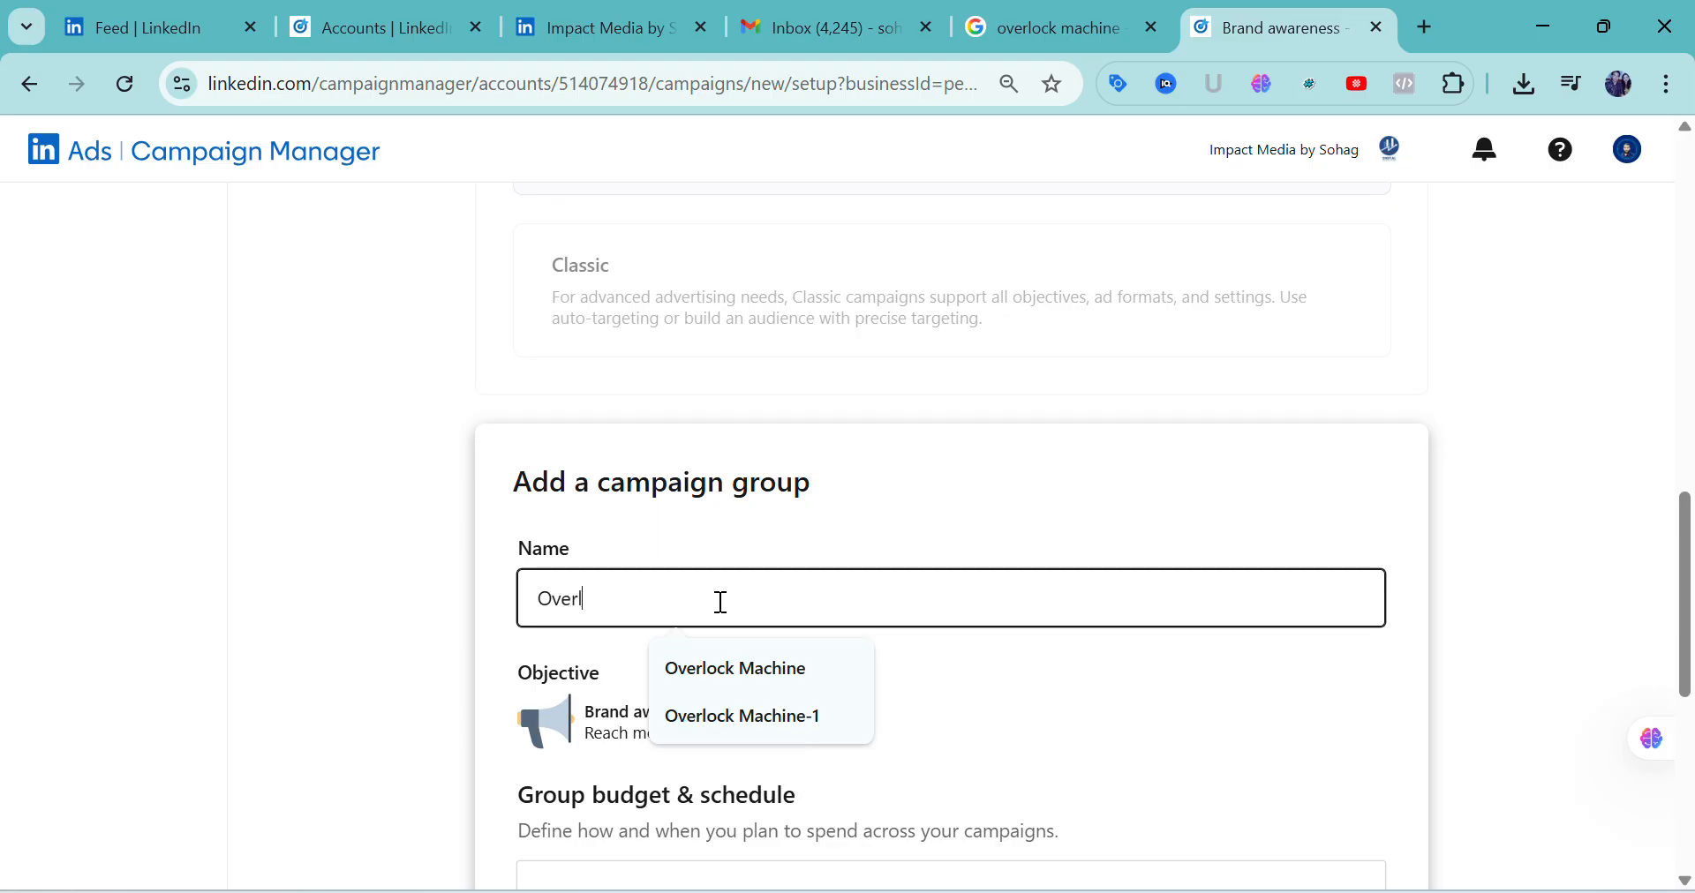
type("ock Machine-2")
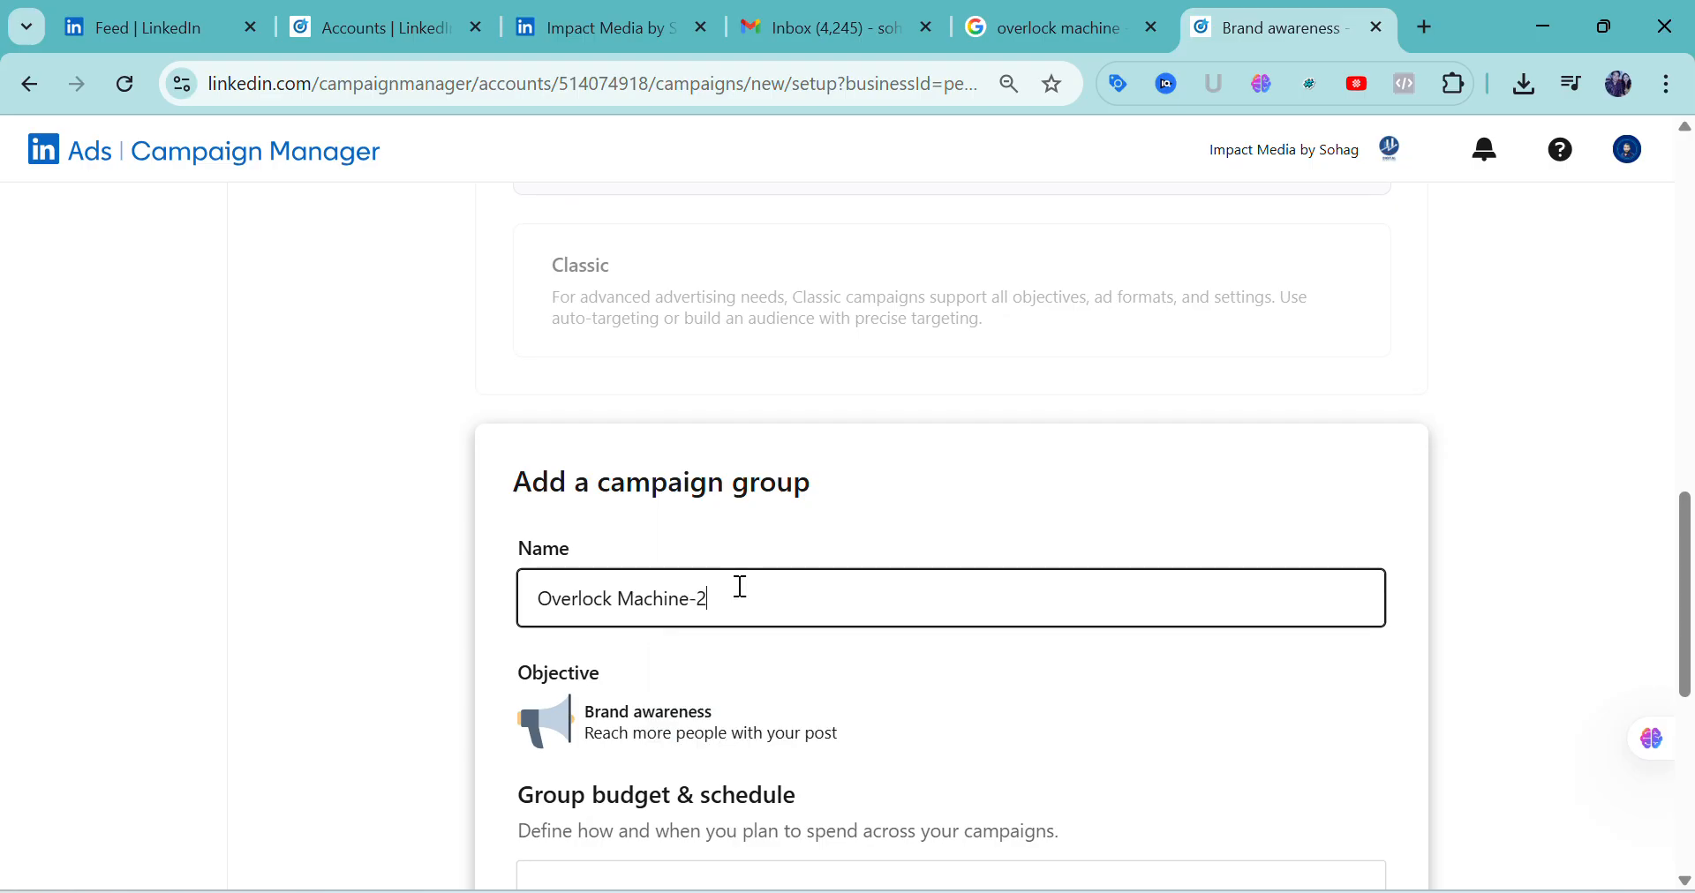
Set the start date of the new campaign group to 9/15/2025 in its schedule
scroll(739, 587, "down", 1)
scroll(744, 589, "down", 1)
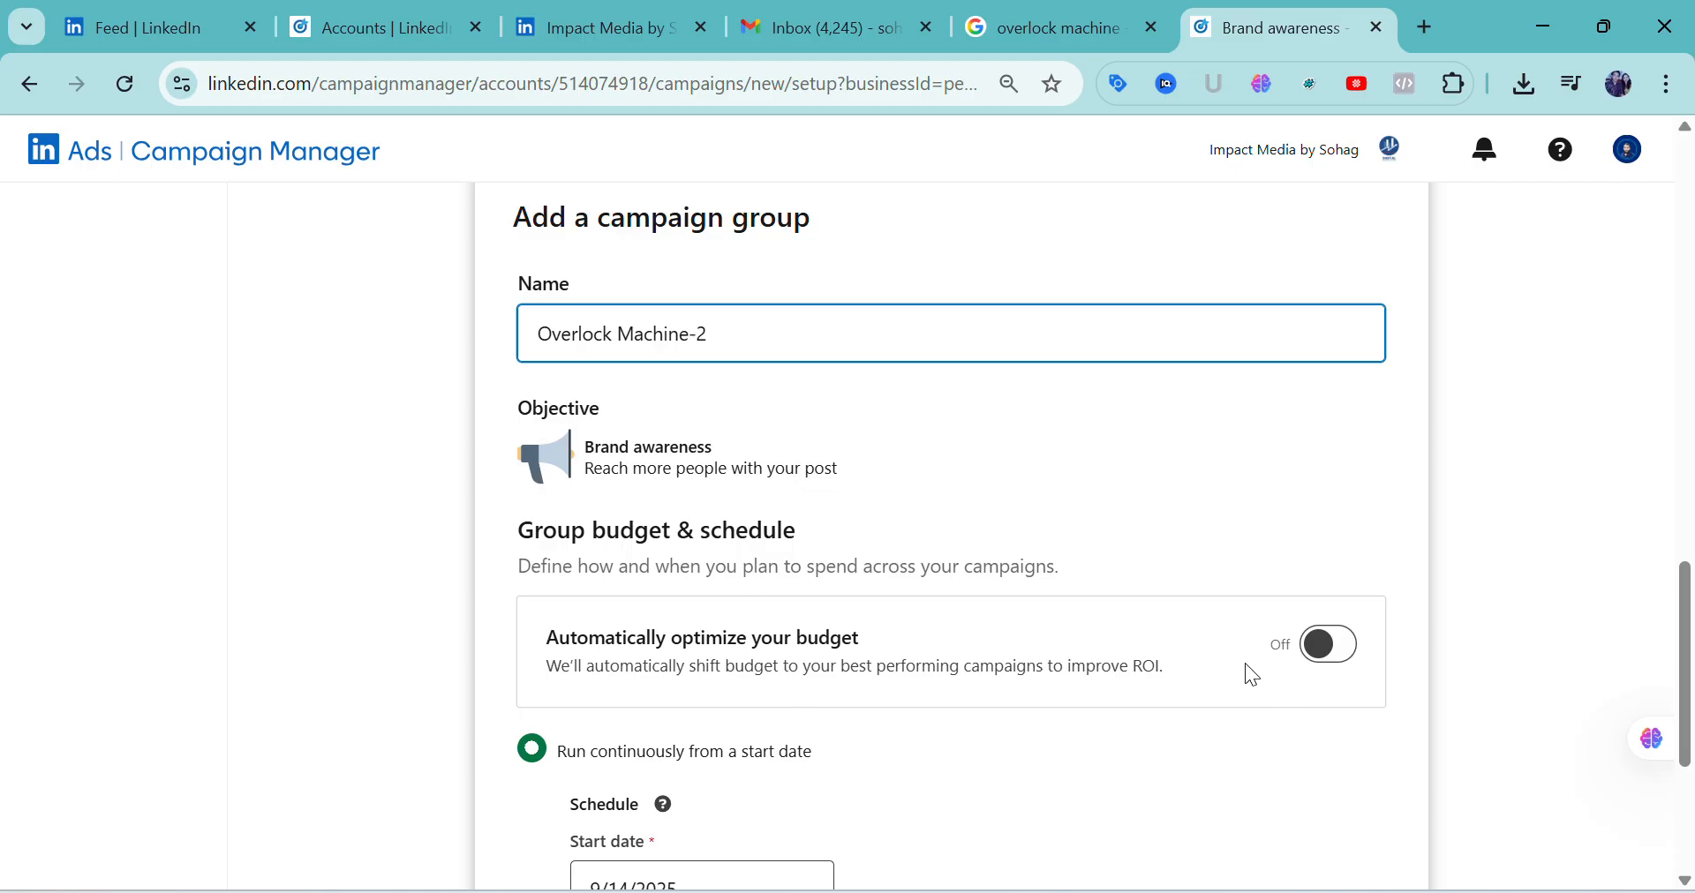
scroll(1076, 661, "down", 2)
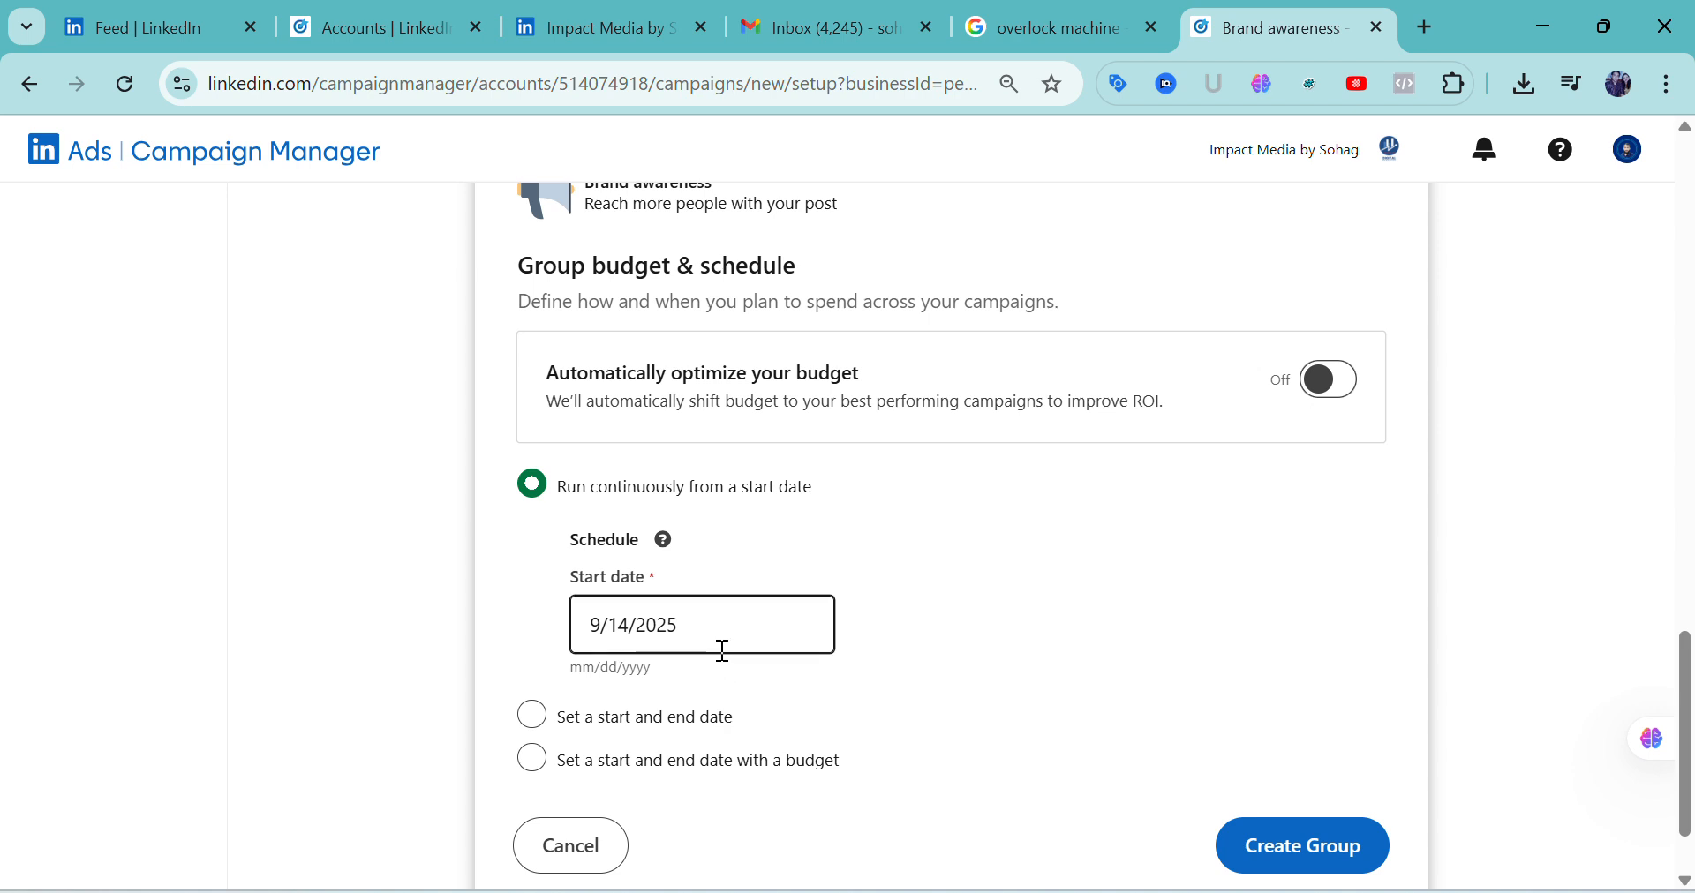
left_click(703, 627)
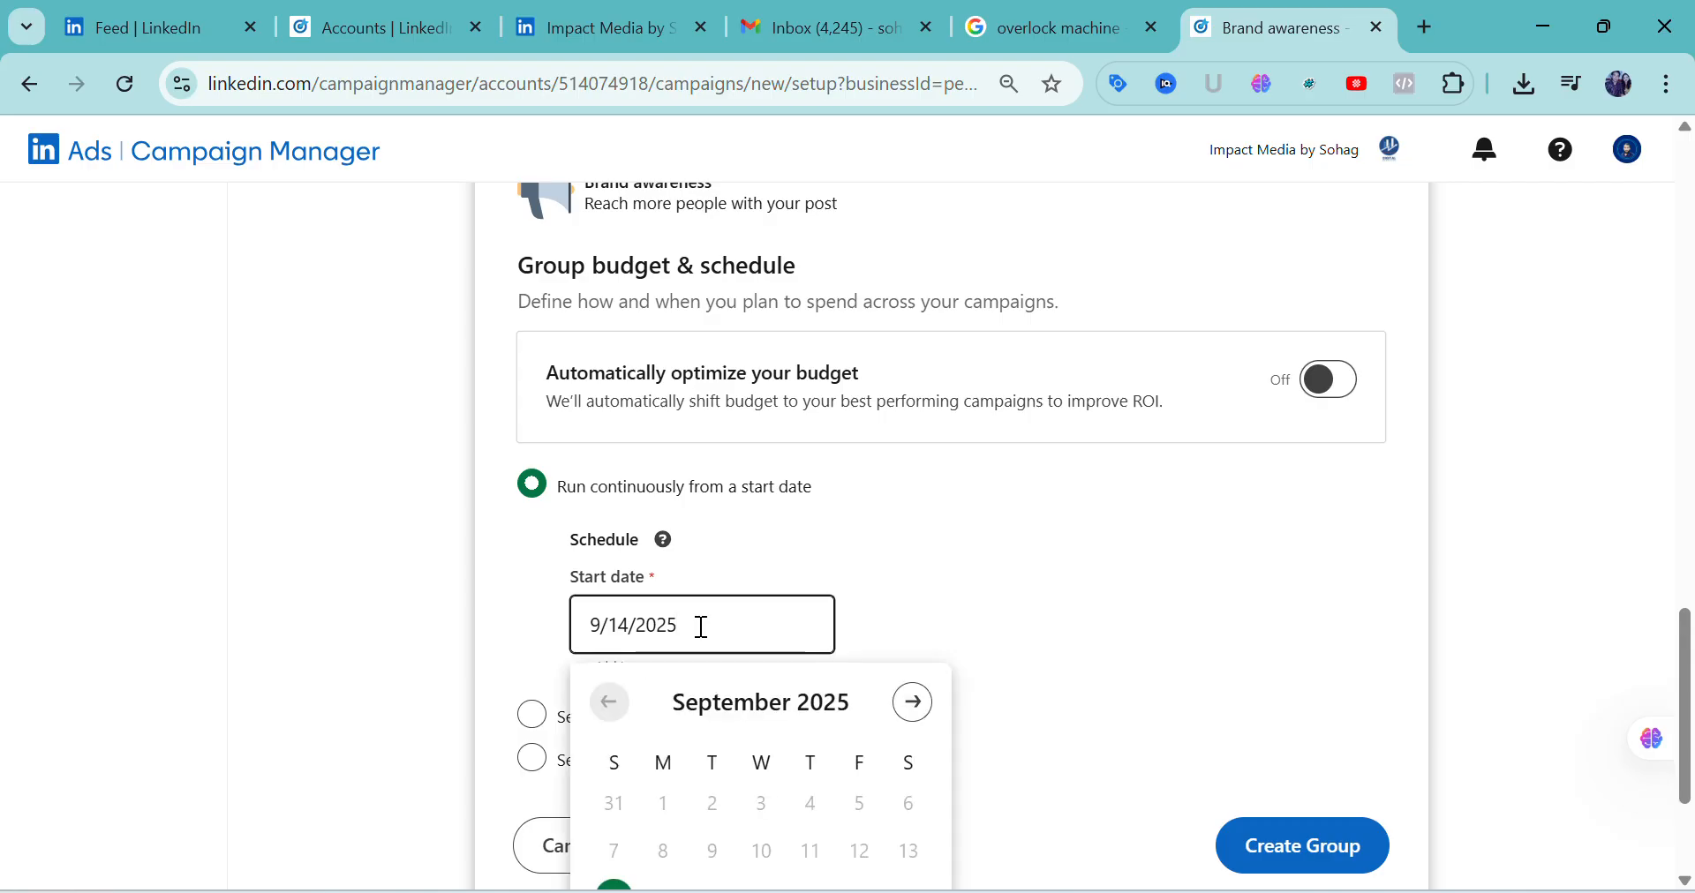
scroll(748, 680, "down", 3)
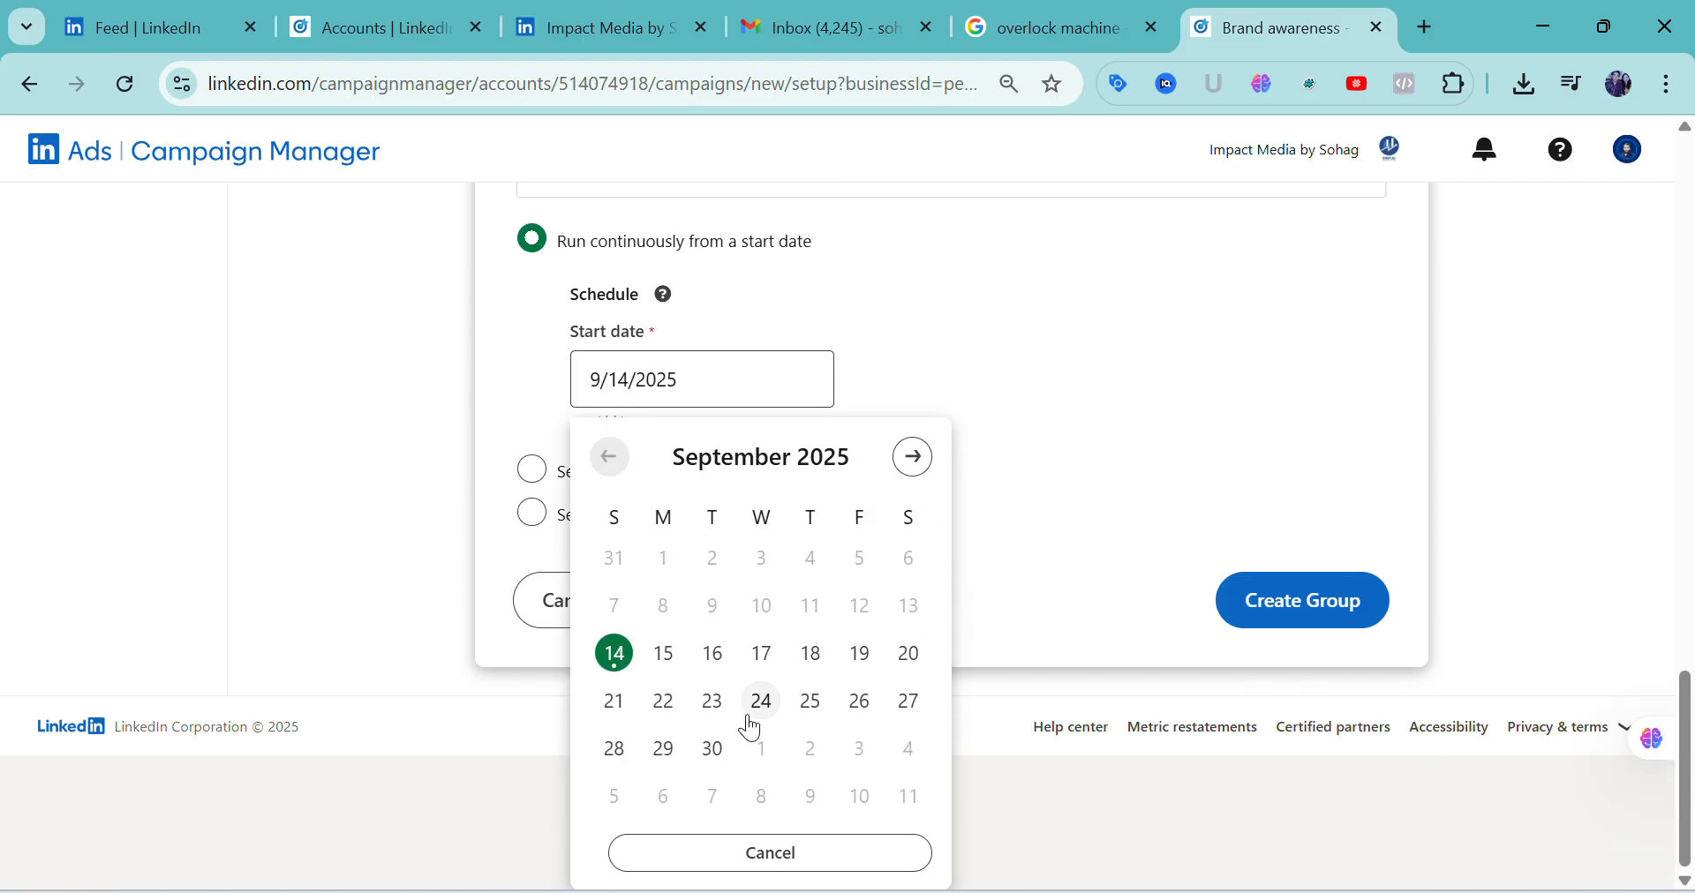
left_click(666, 658)
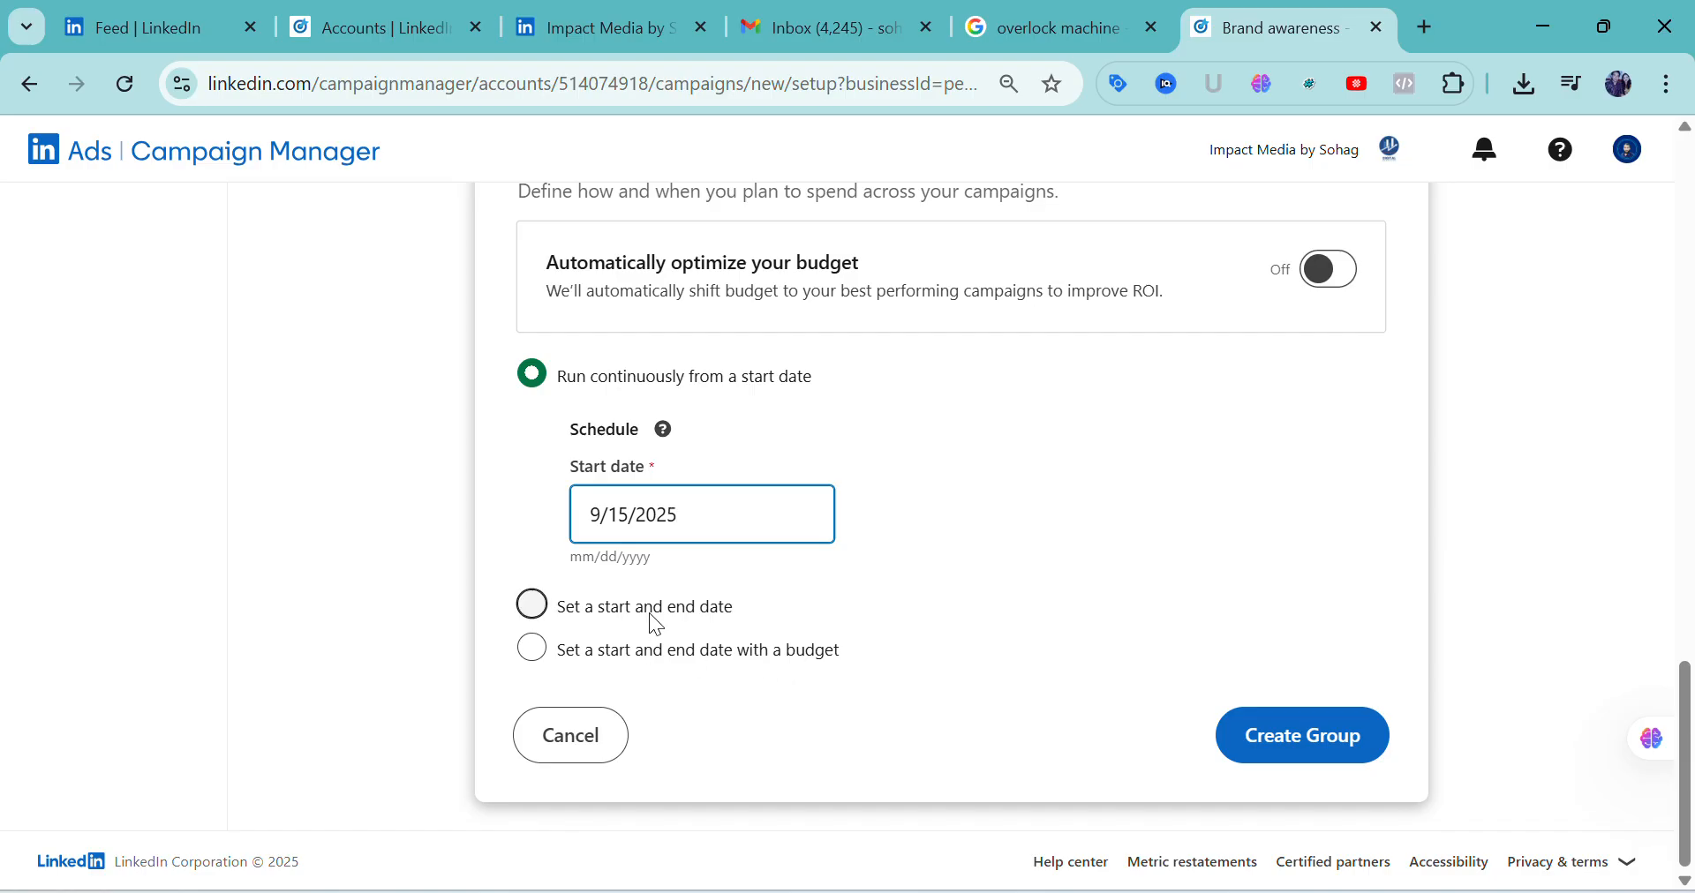
Switch the group schedule to a start and end date with a budget, and set the end date to 10/25/2025
left_click(634, 656)
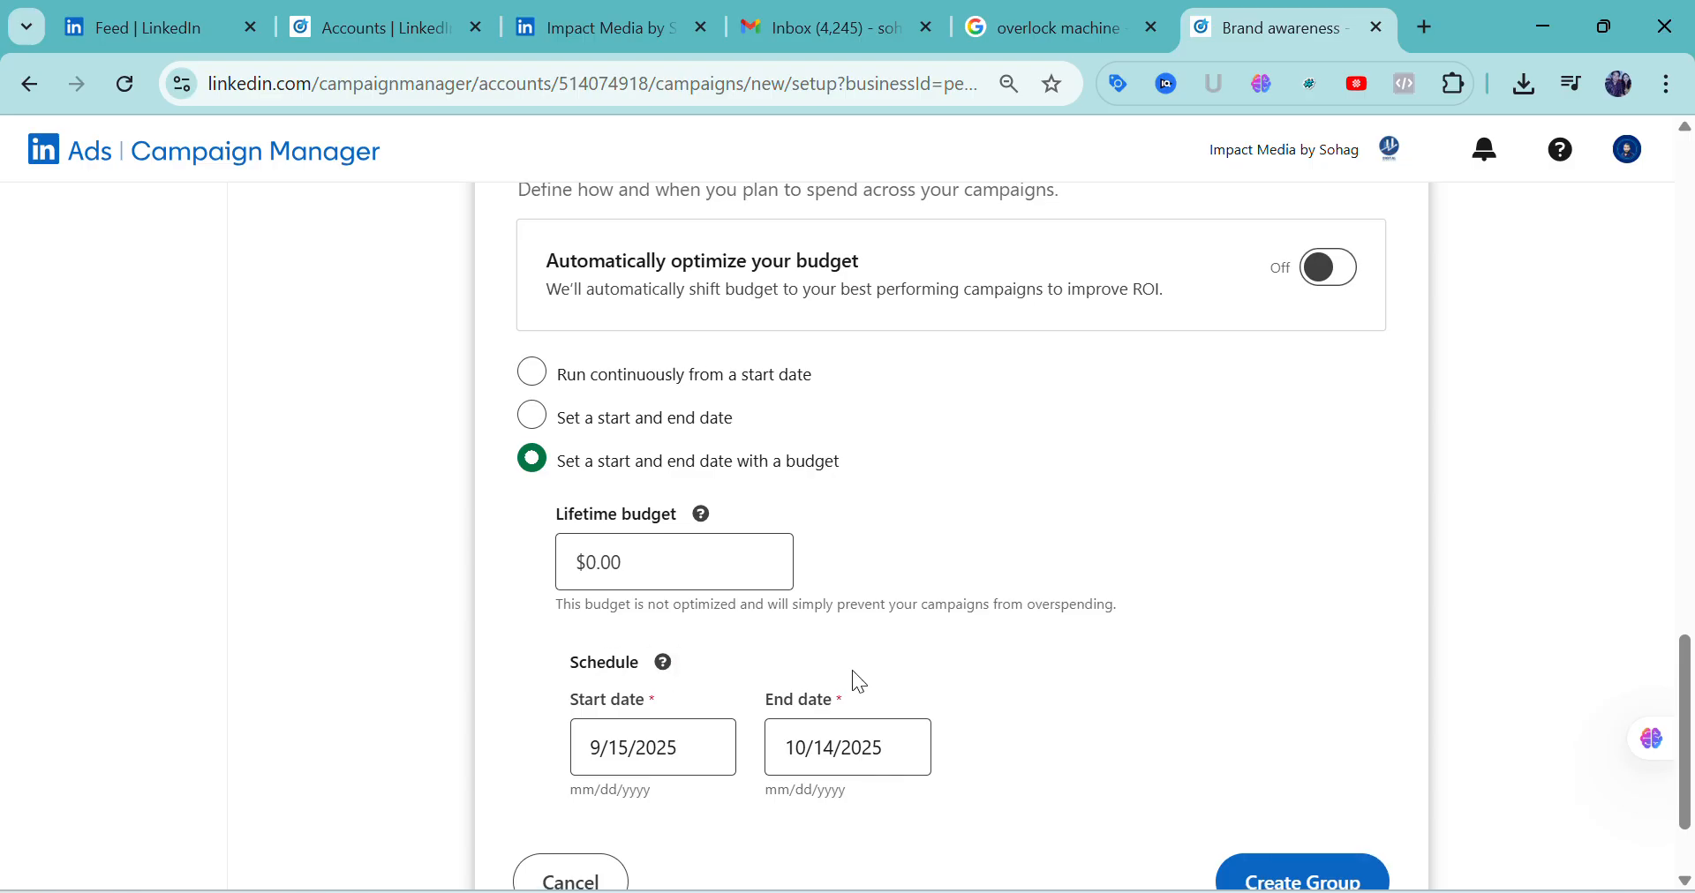
scroll(851, 670, "down", 2)
left_click(655, 624)
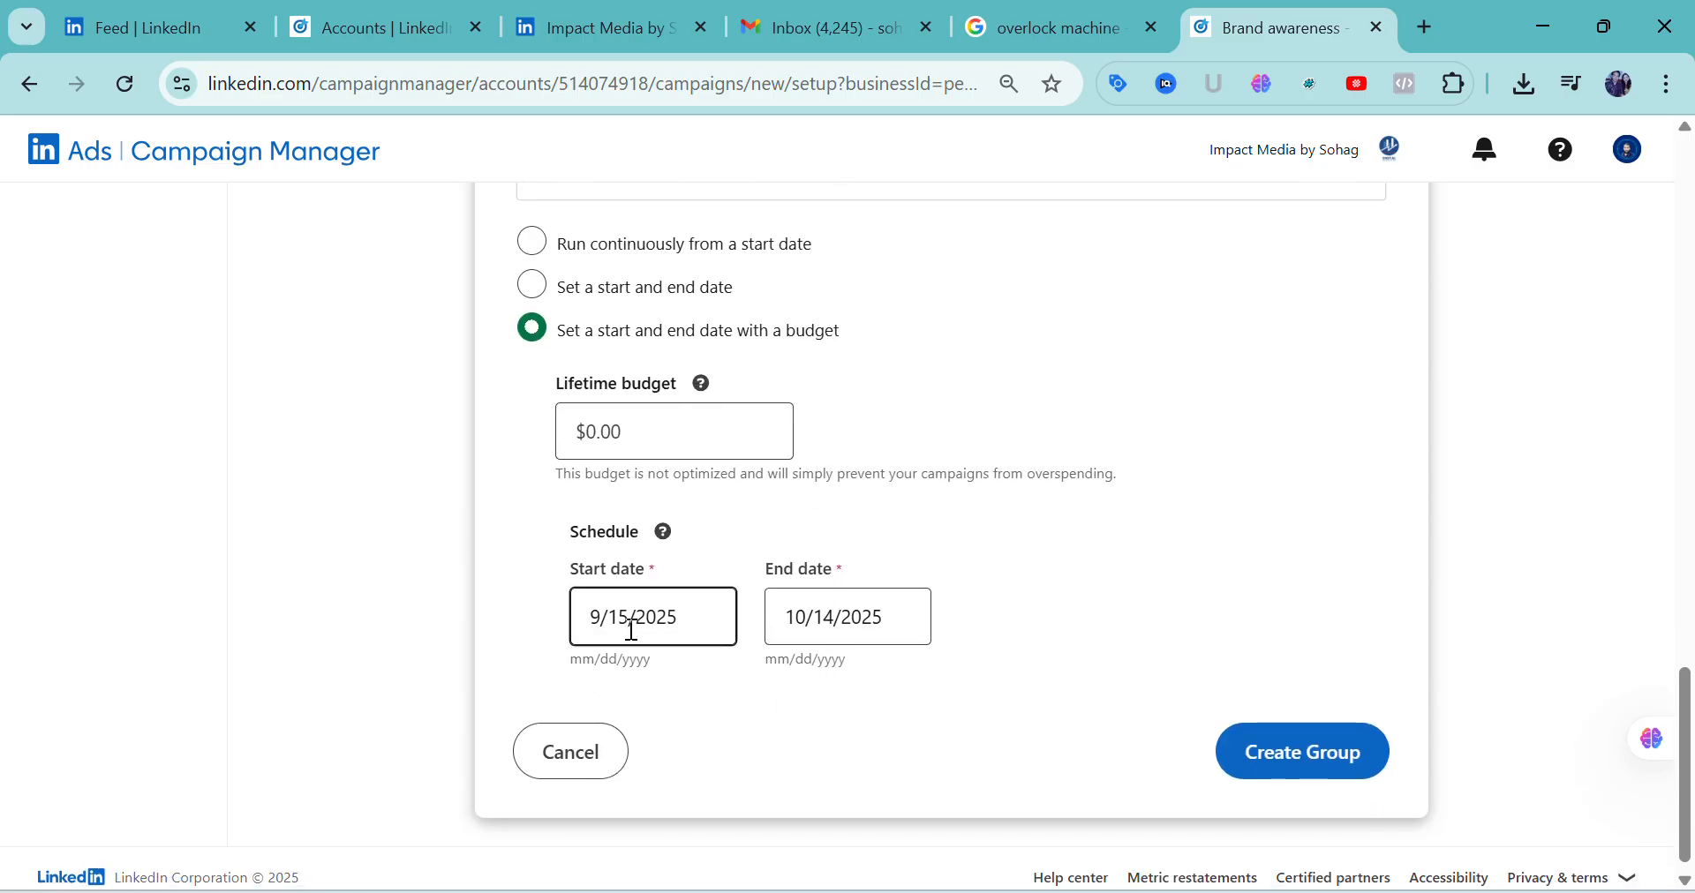
left_click(825, 618)
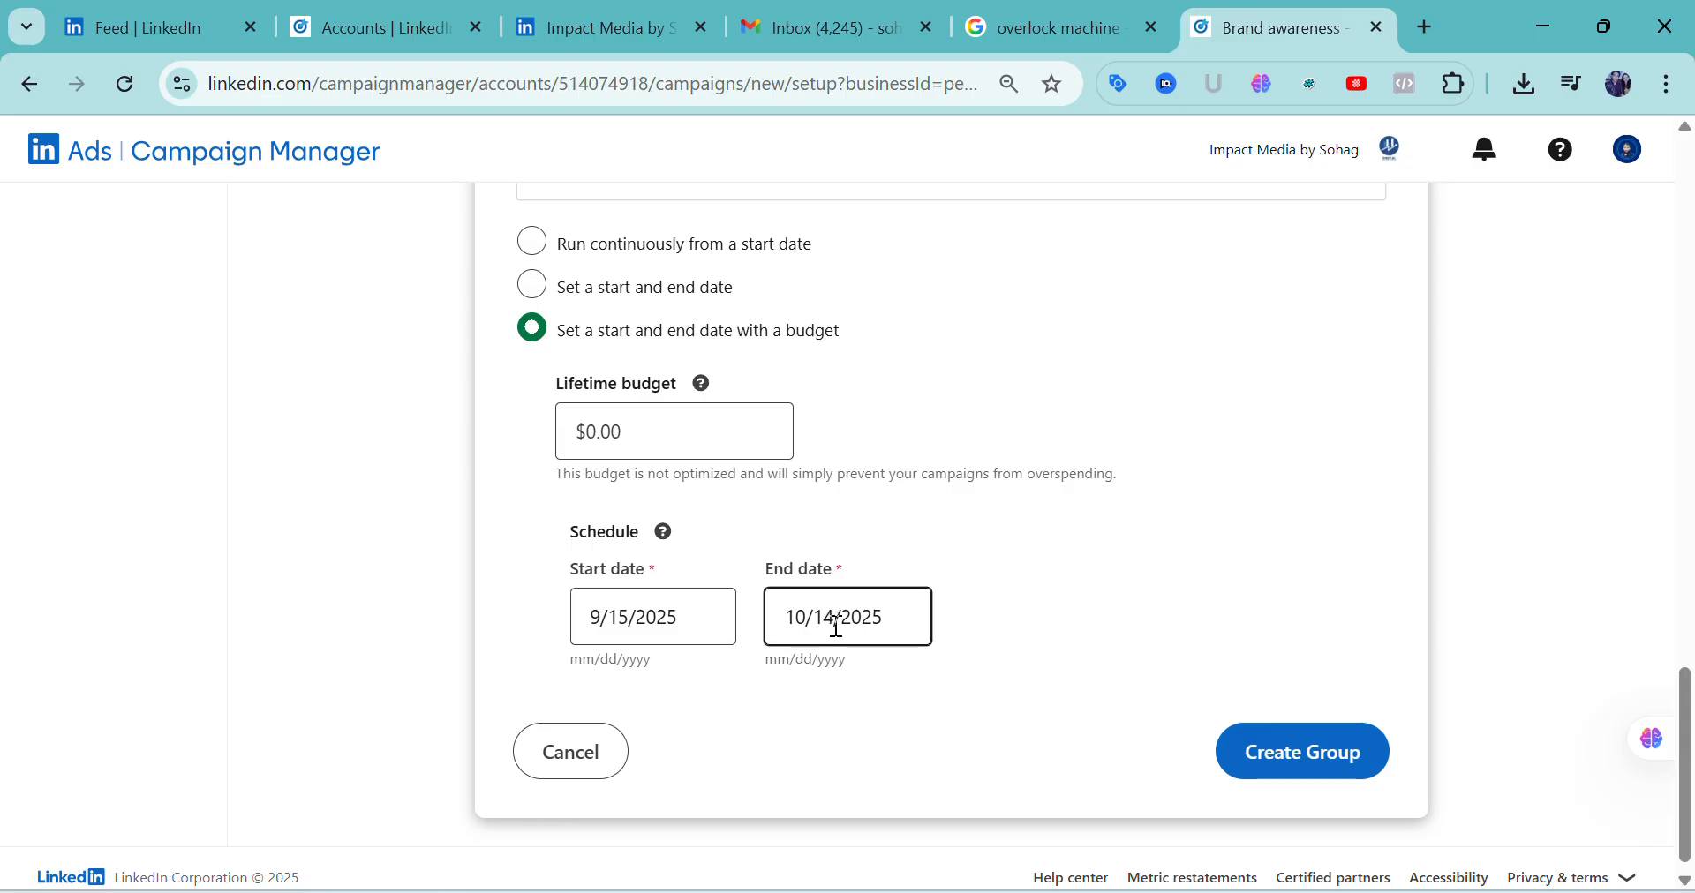
left_click(837, 621)
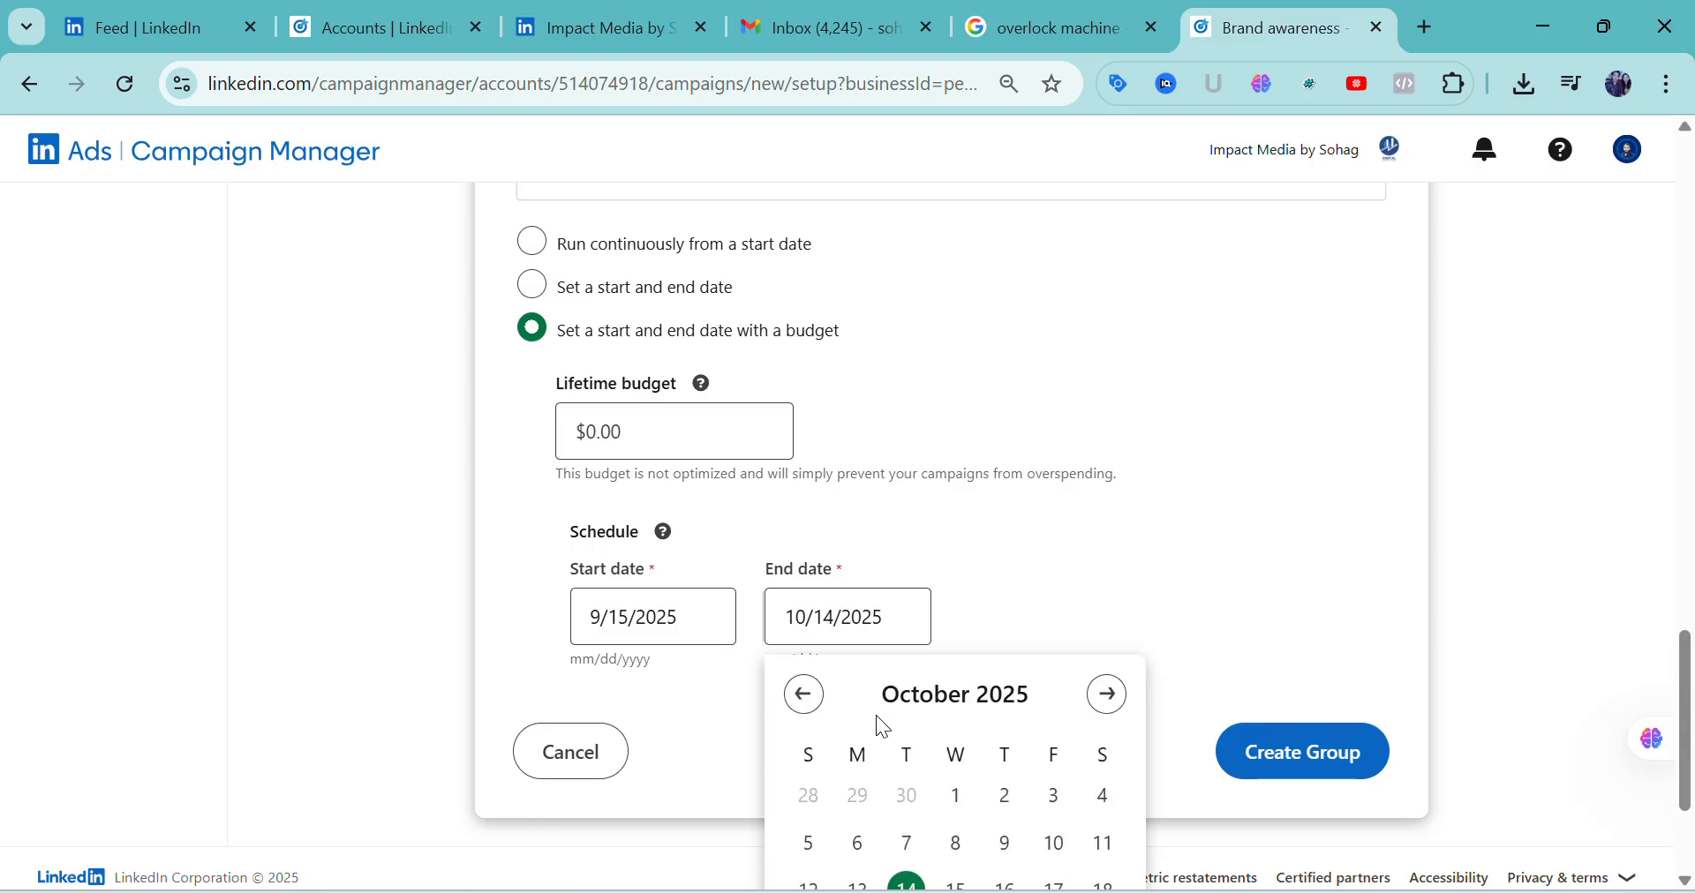
scroll(882, 720, "down", 3)
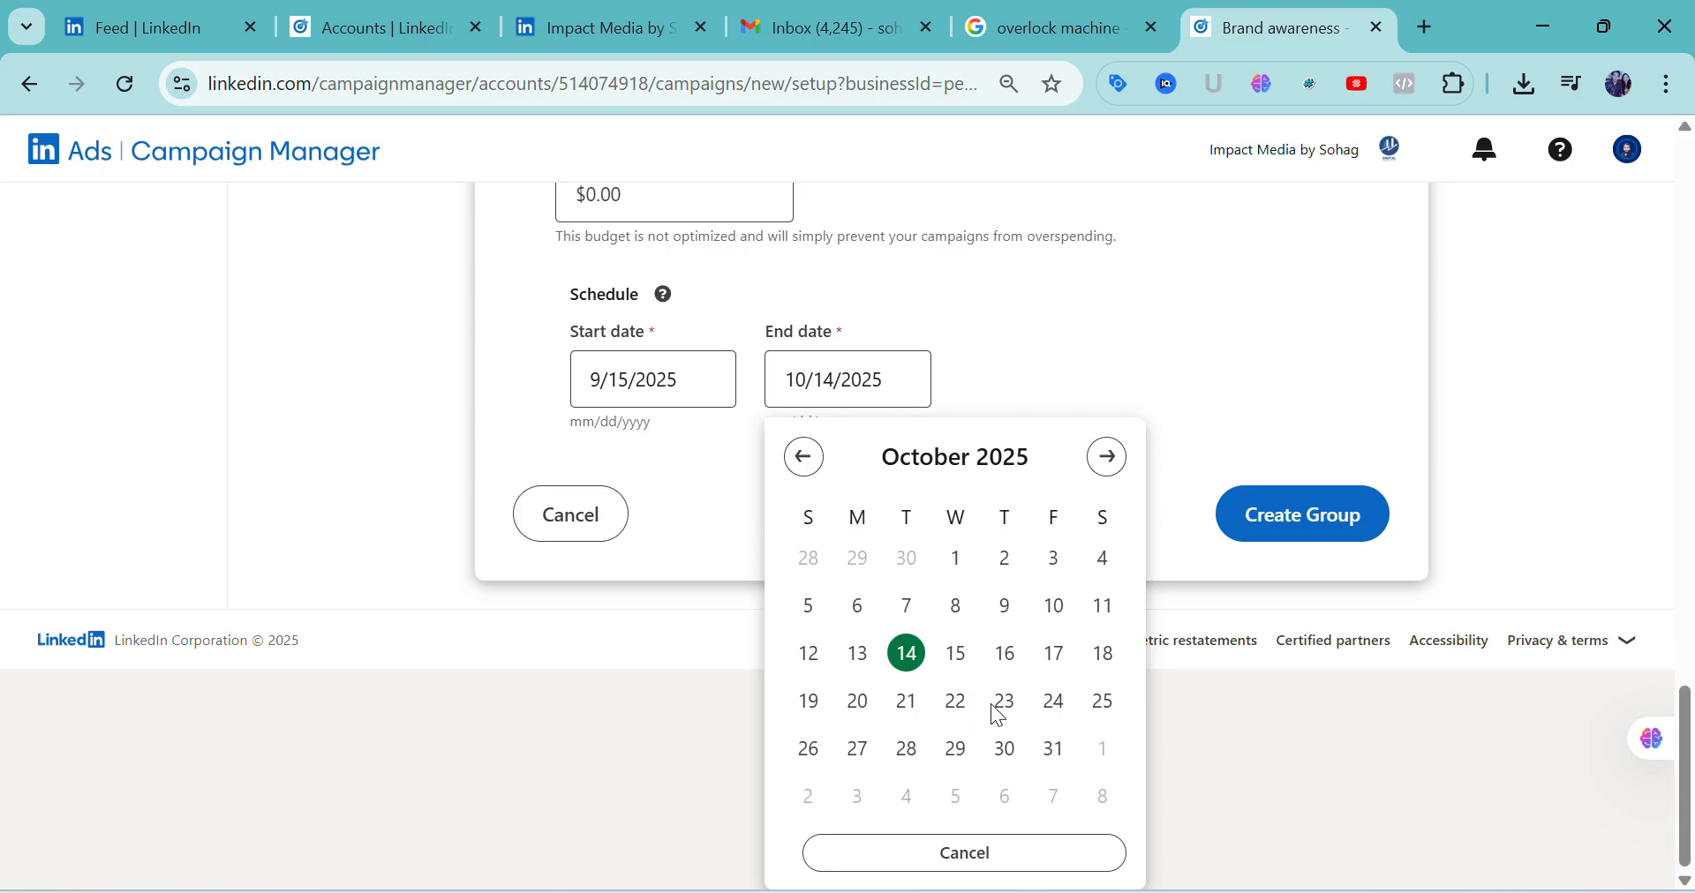
left_click(1101, 706)
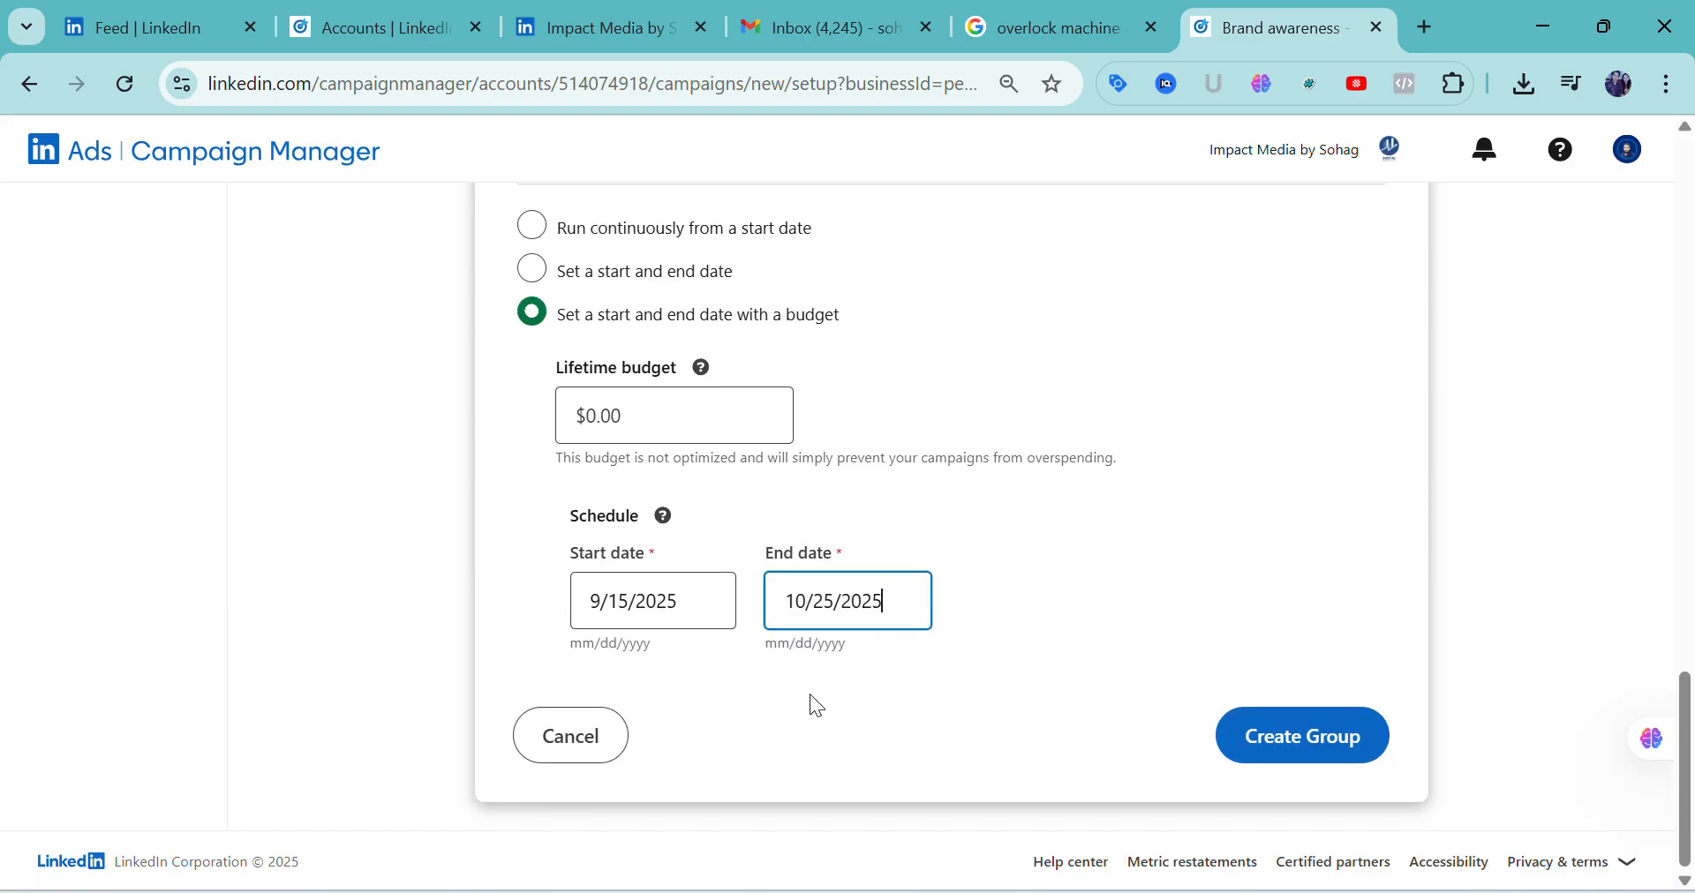
Set the campaign group's lifetime budget to $300 and close the budget explanation
scroll(803, 704, "up", 3)
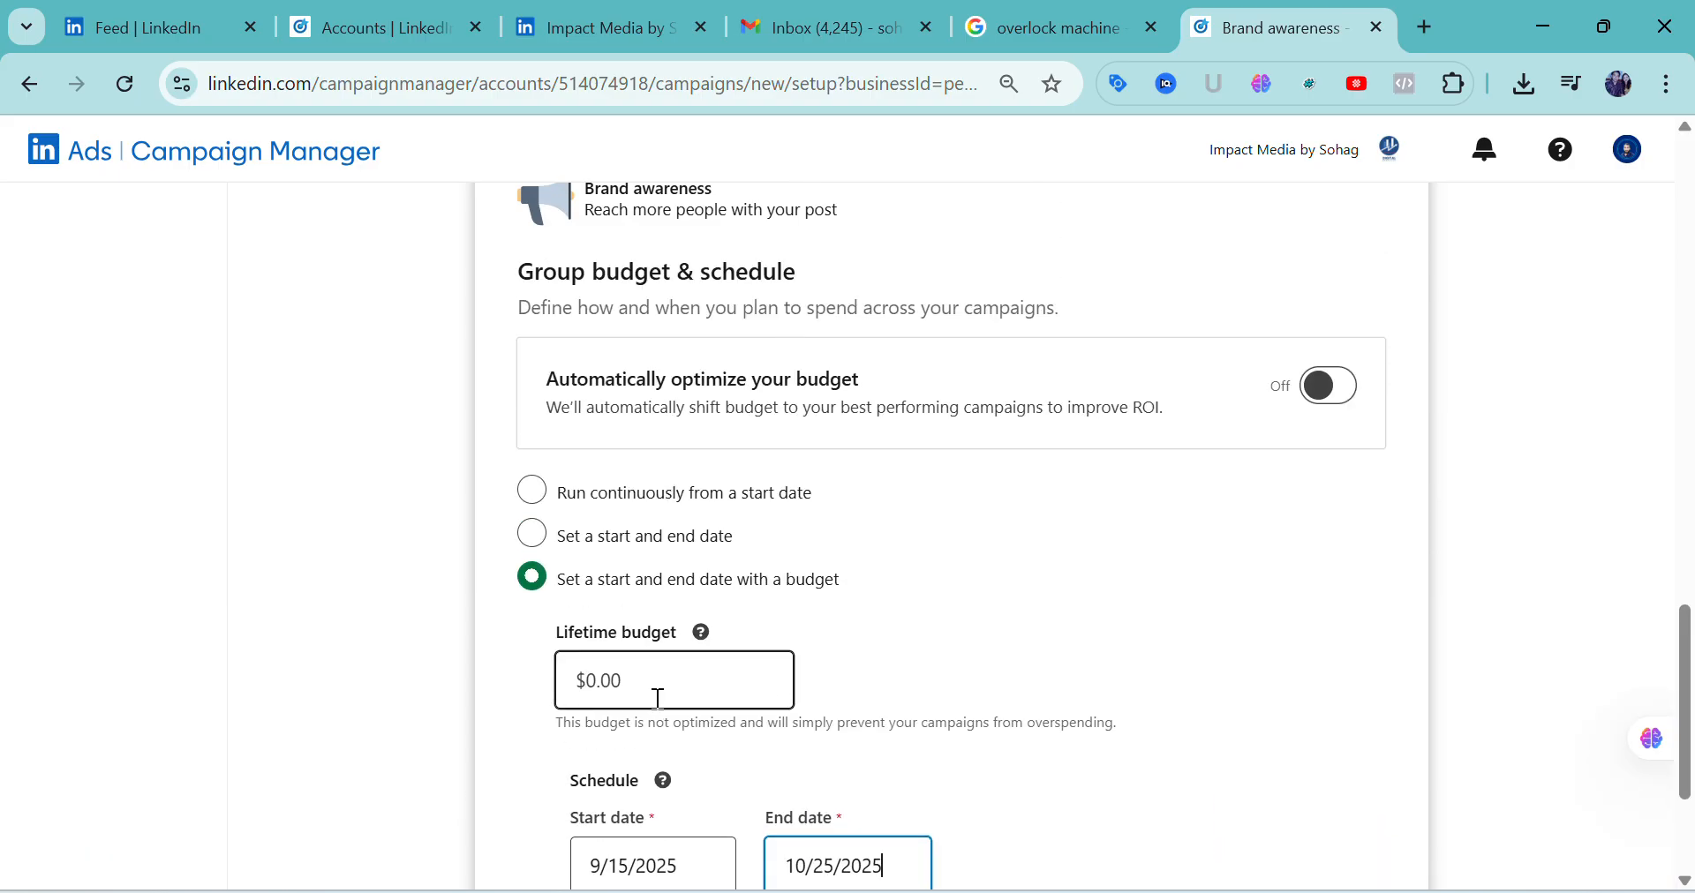
left_click(639, 684)
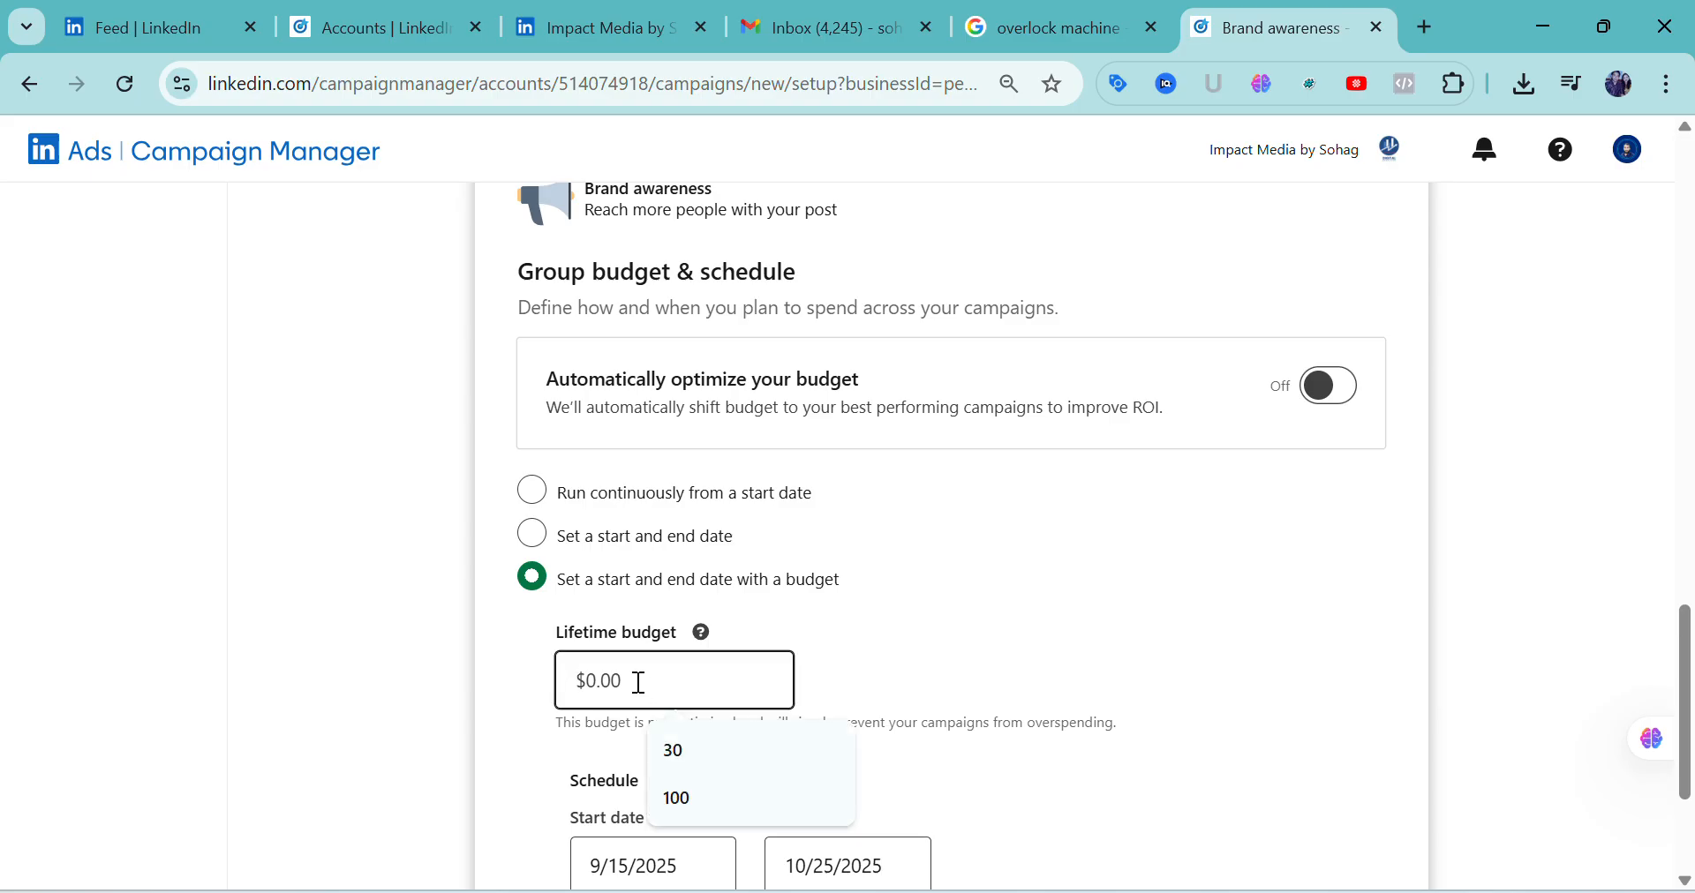
type("300")
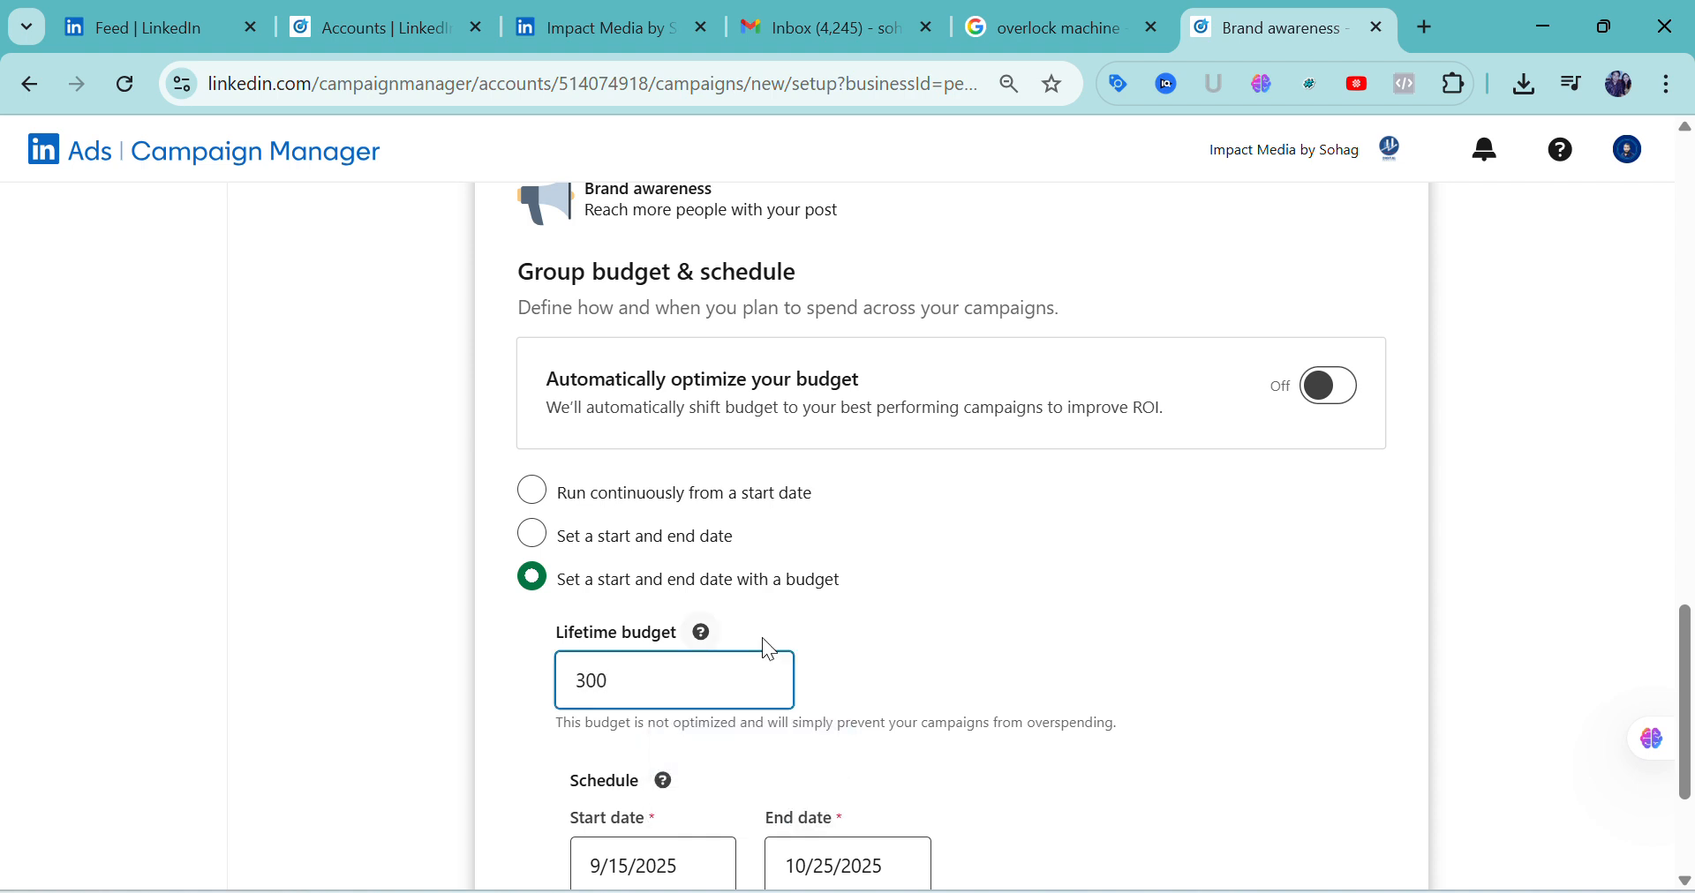
left_click(884, 651)
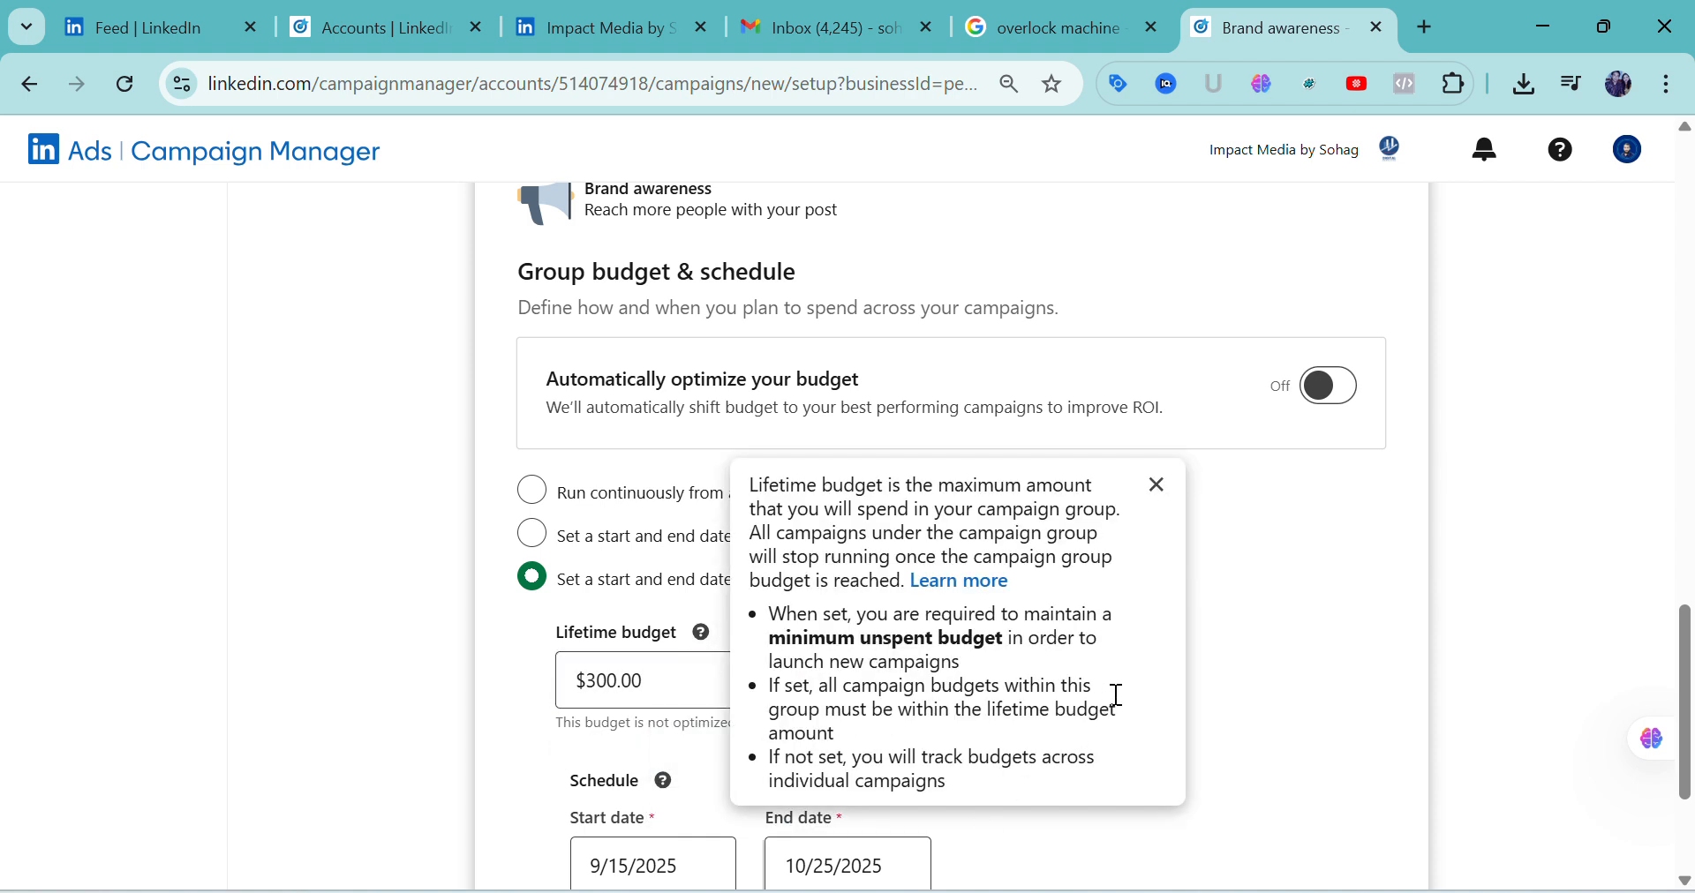
scroll(1263, 662, "up", 4)
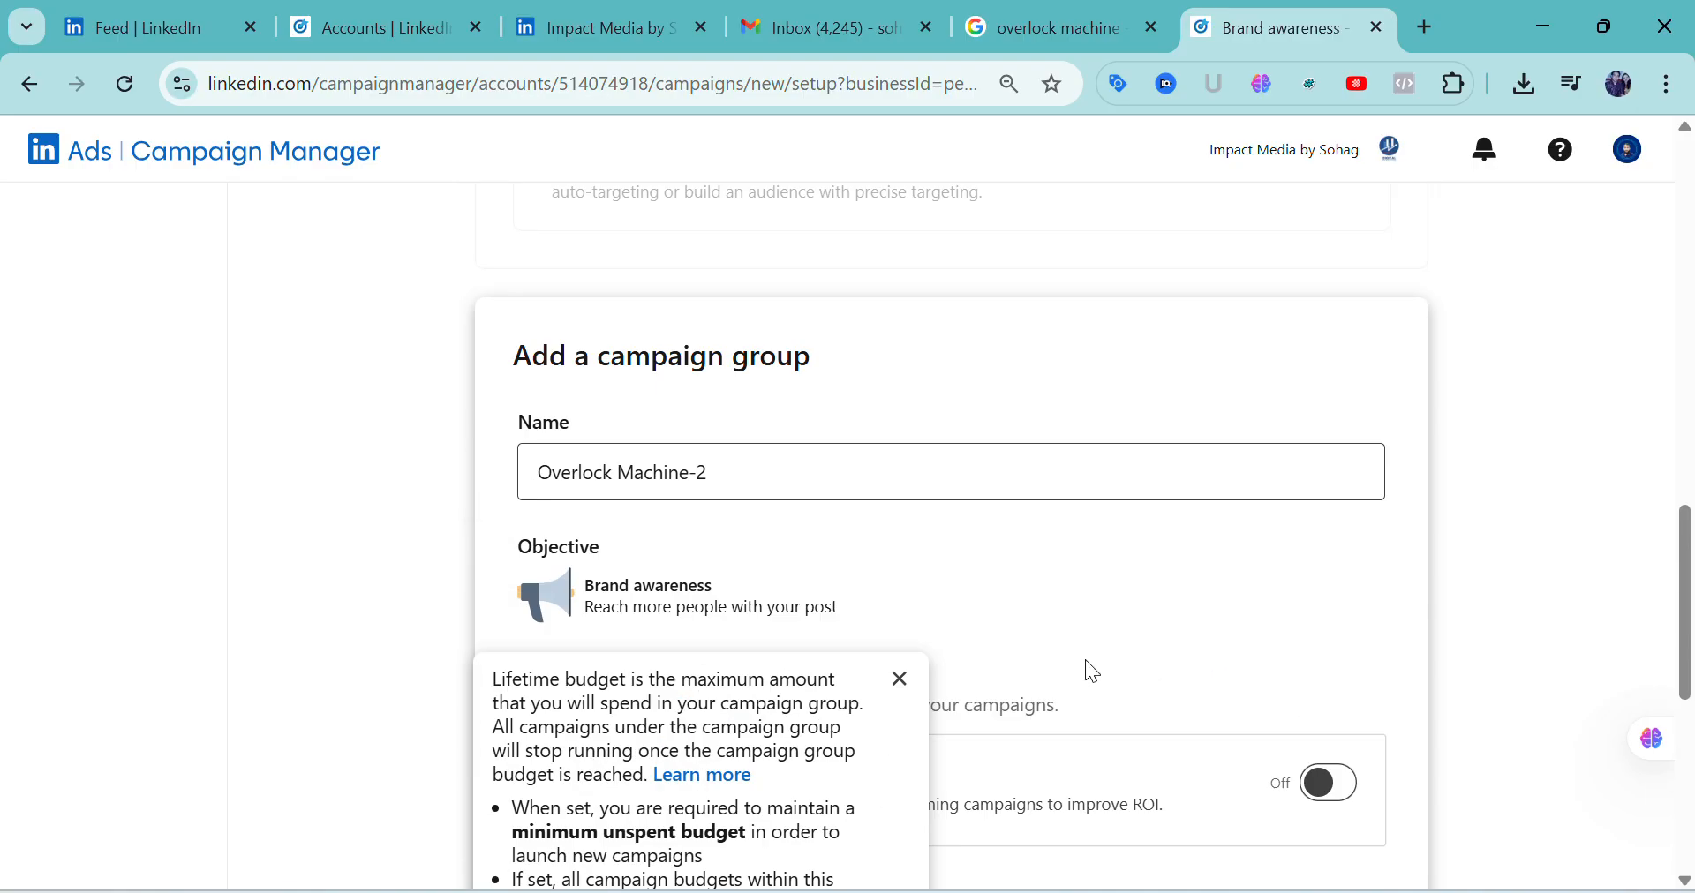
left_click(900, 675)
scroll(992, 697, "down", 5)
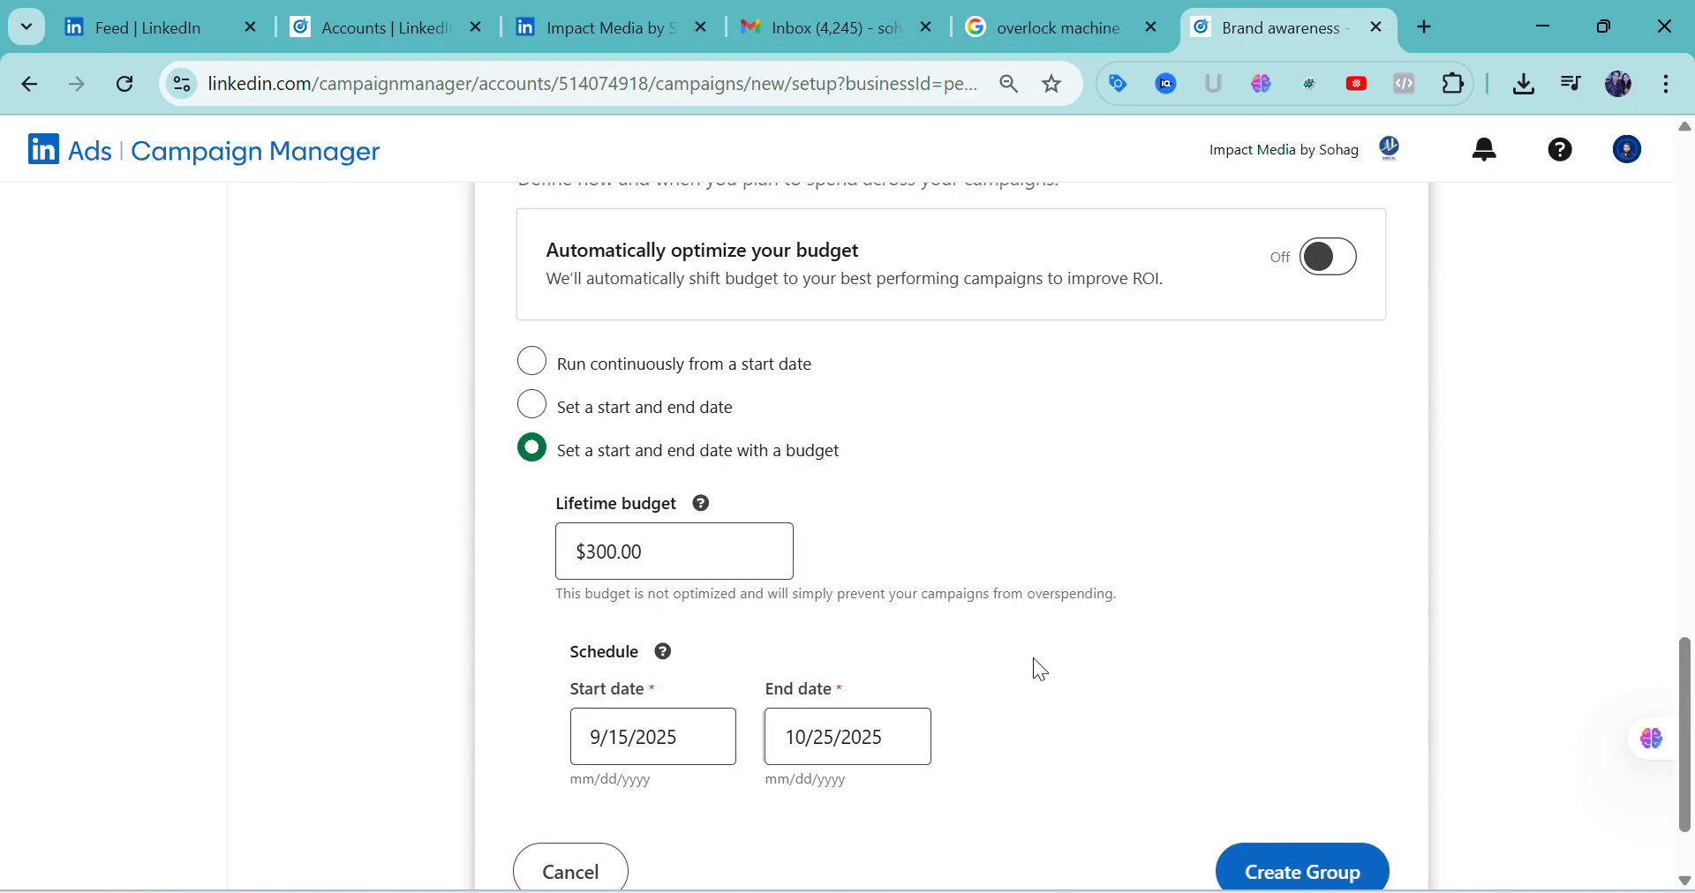
Review the group's name, budget and schedule, and create the campaign group
scroll(1023, 666, "down", 2)
scroll(1013, 670, "up", 3)
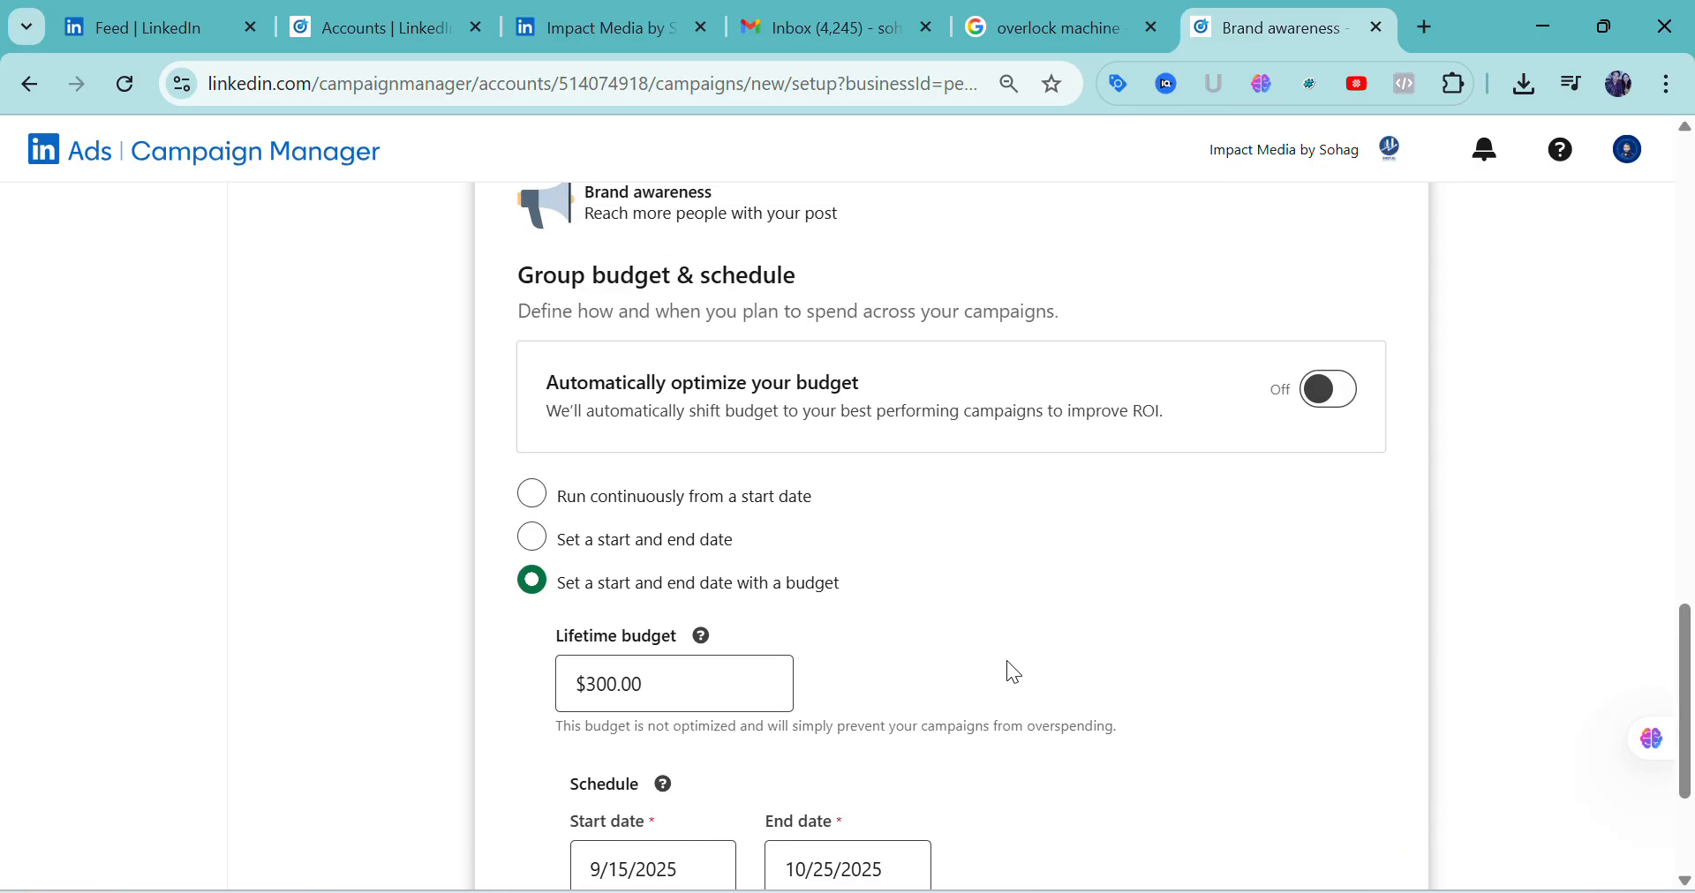
scroll(1007, 660, "up", 1)
scroll(983, 665, "up", 3)
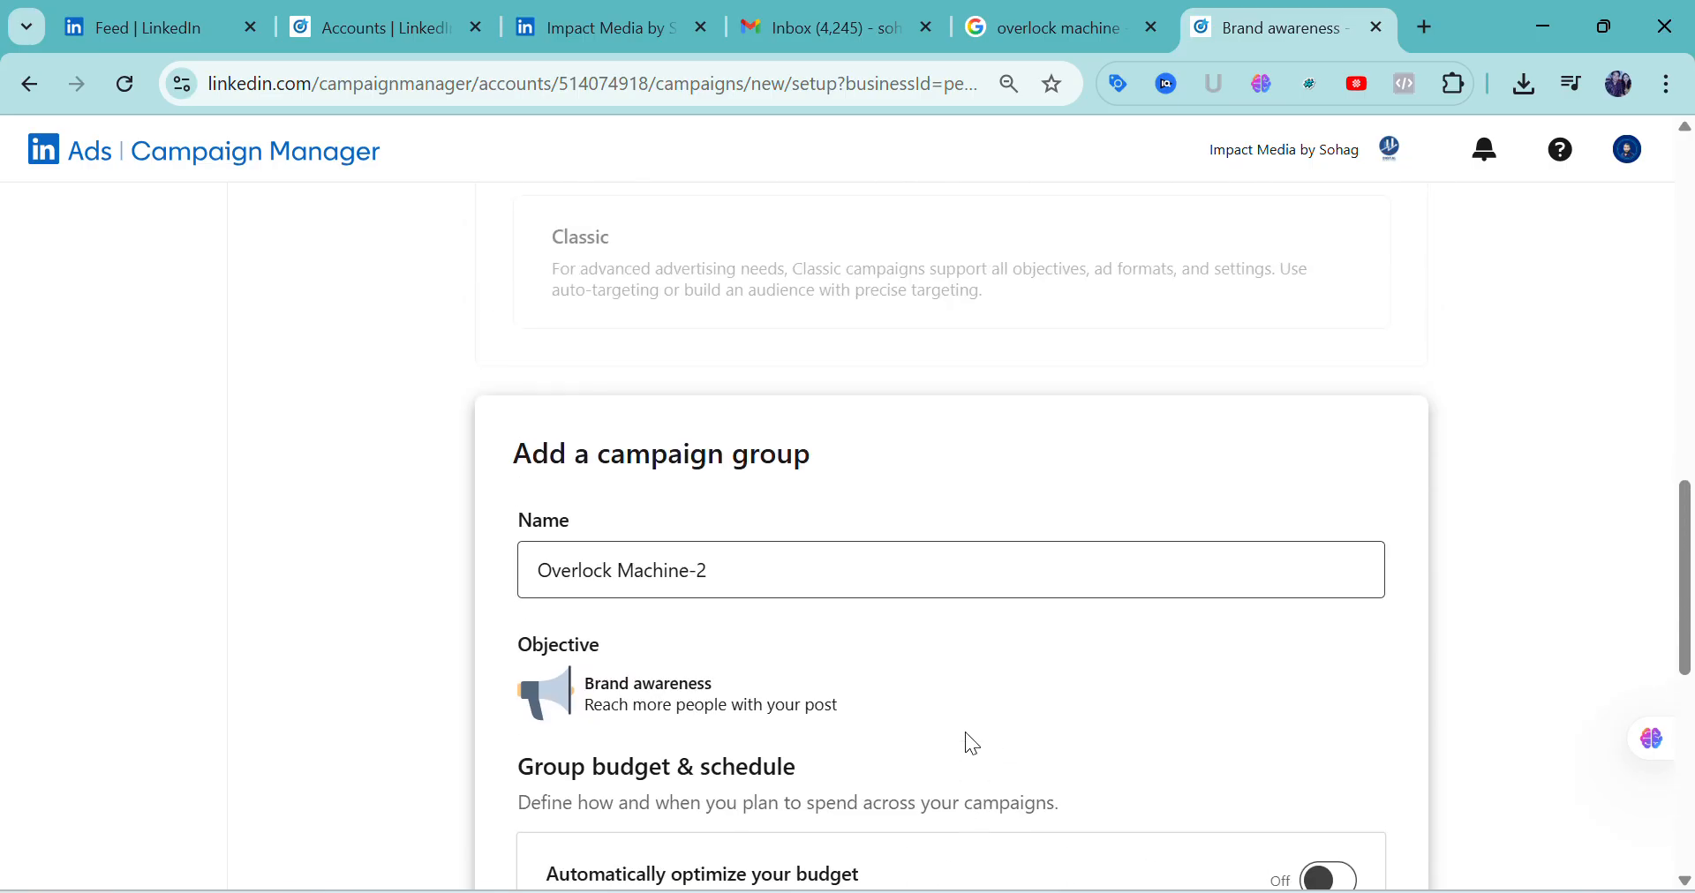
scroll(971, 723, "down", 7)
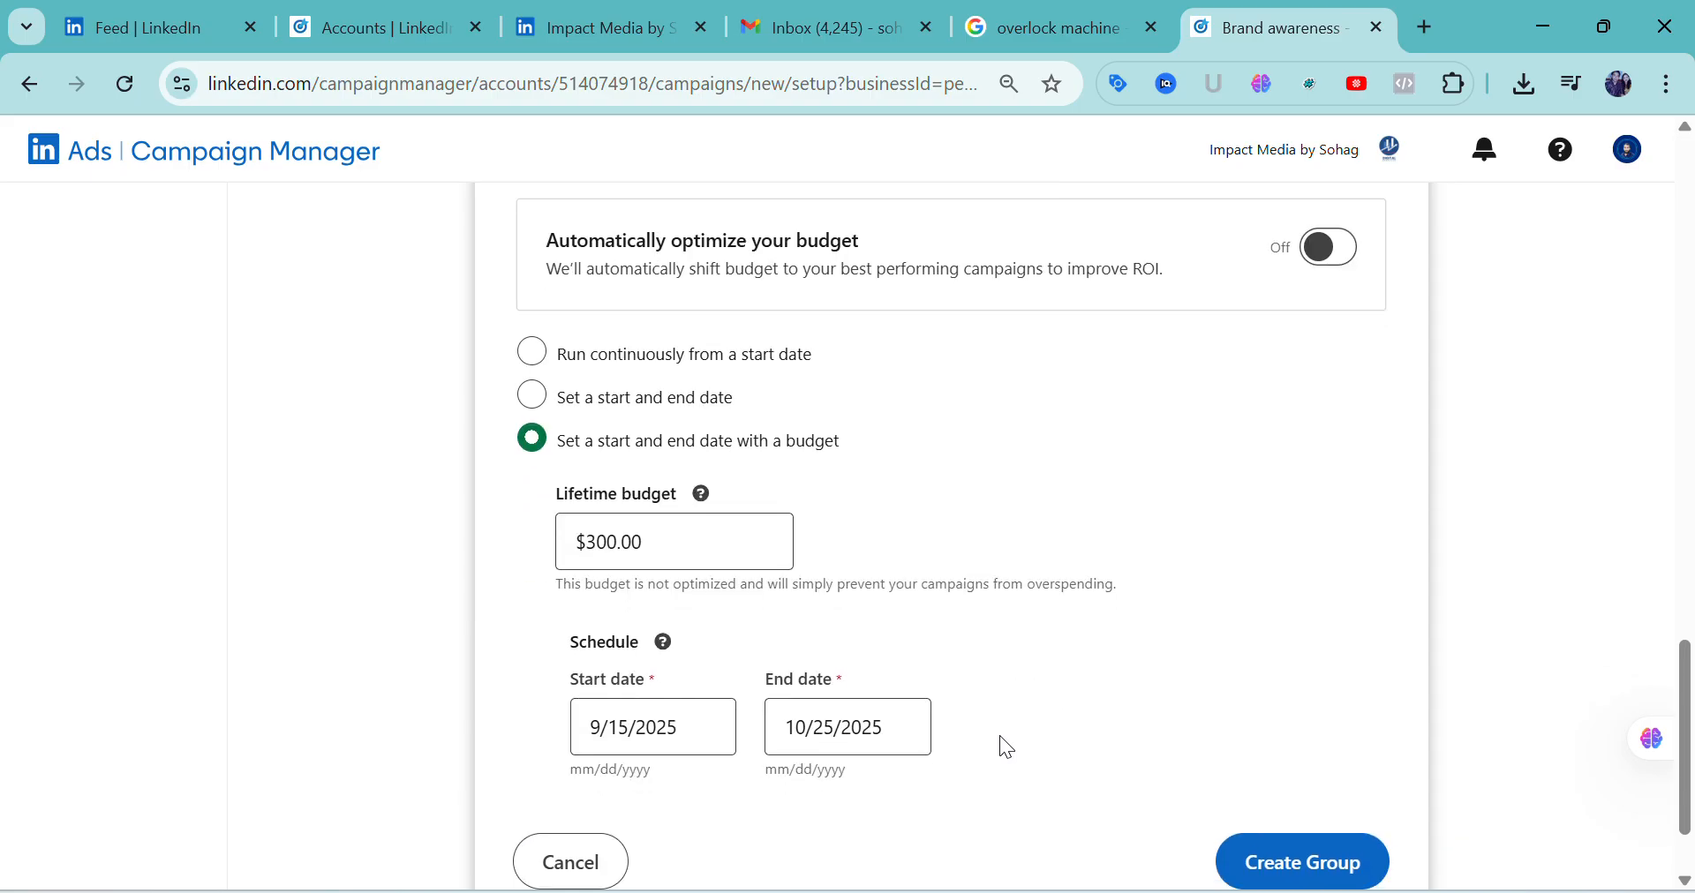
scroll(1002, 741, "down", 2)
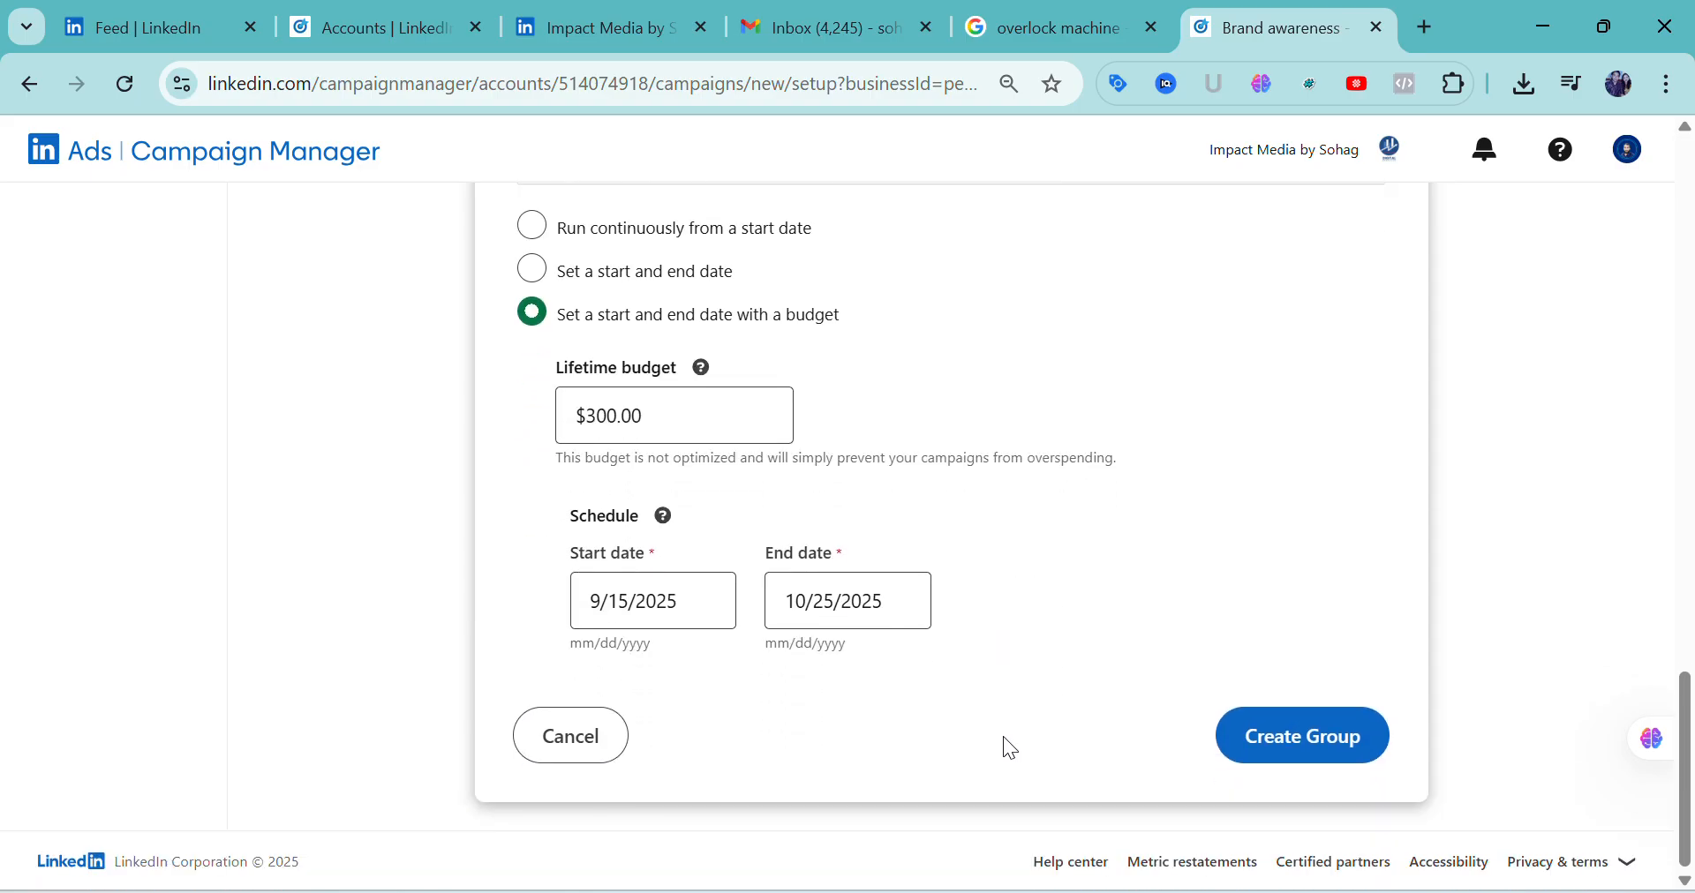
left_click(1288, 752)
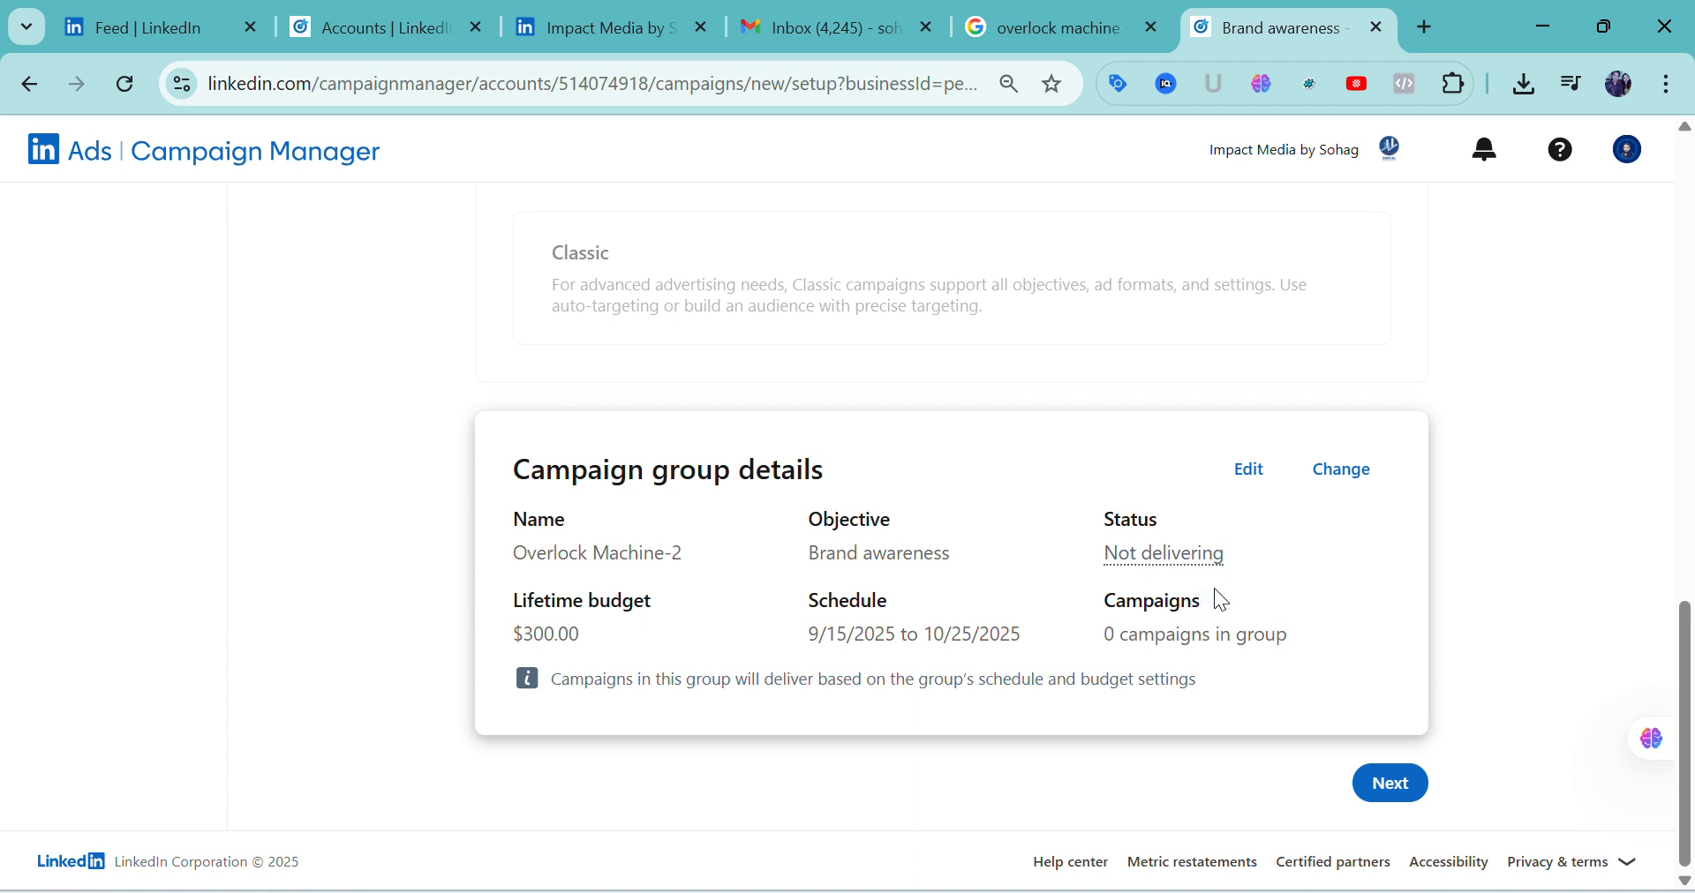
Reopen the Overlock Machine-2 campaign group for editing, review its settings and update the group
left_click(1251, 472)
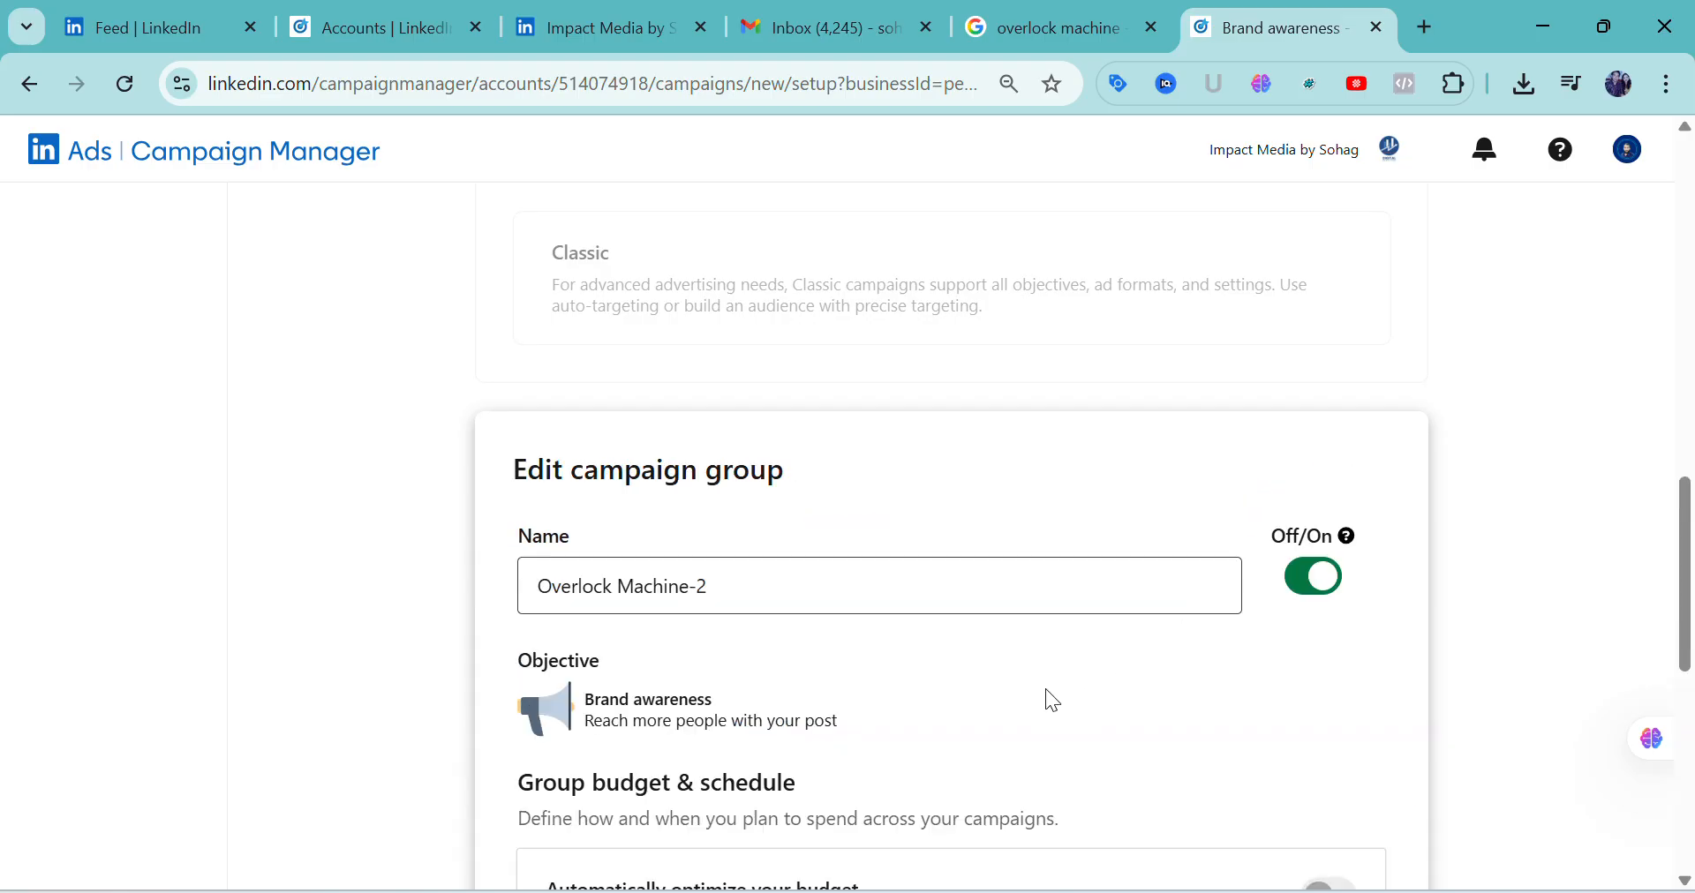
scroll(1045, 690, "down", 6)
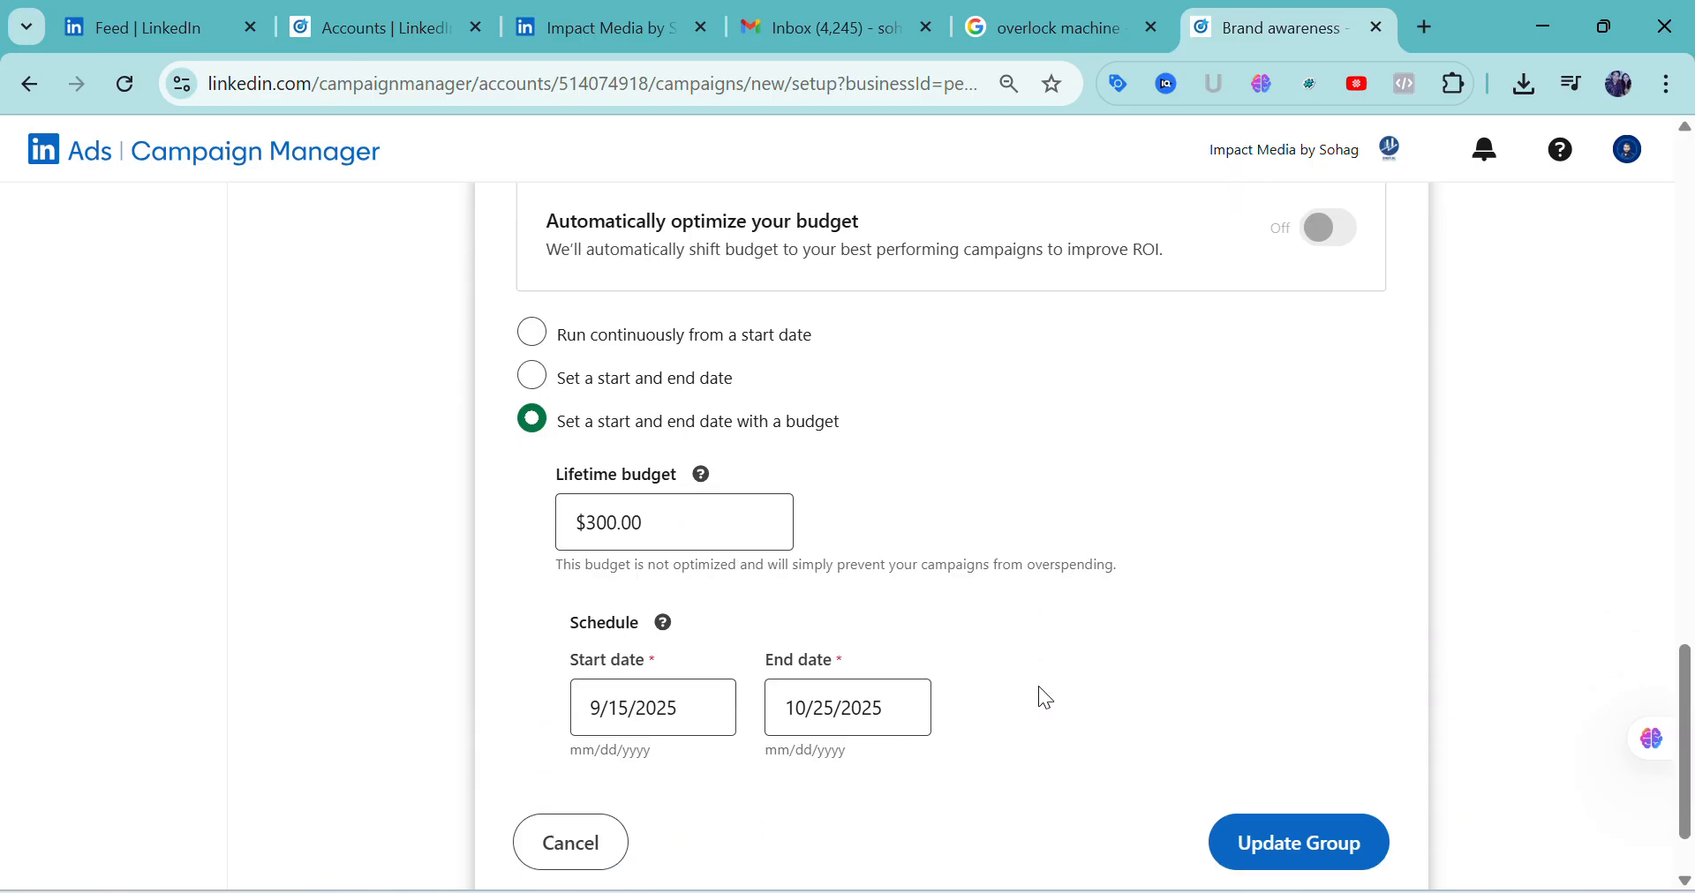
scroll(1040, 686, "up", 10)
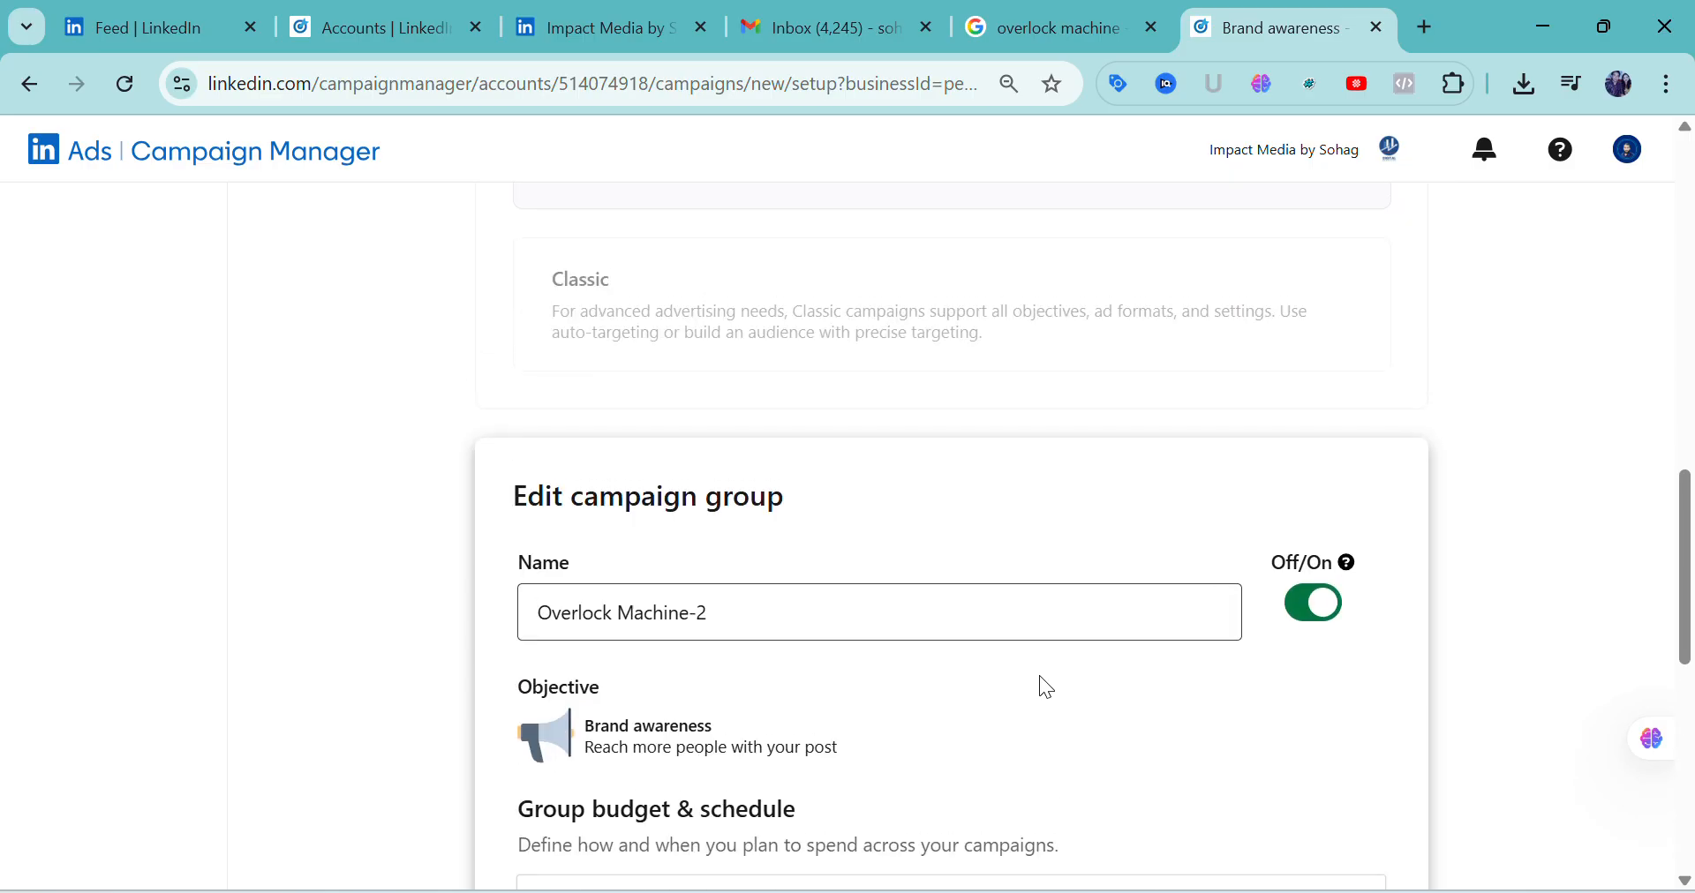
scroll(1040, 675, "down", 4)
scroll(1266, 786, "down", 4)
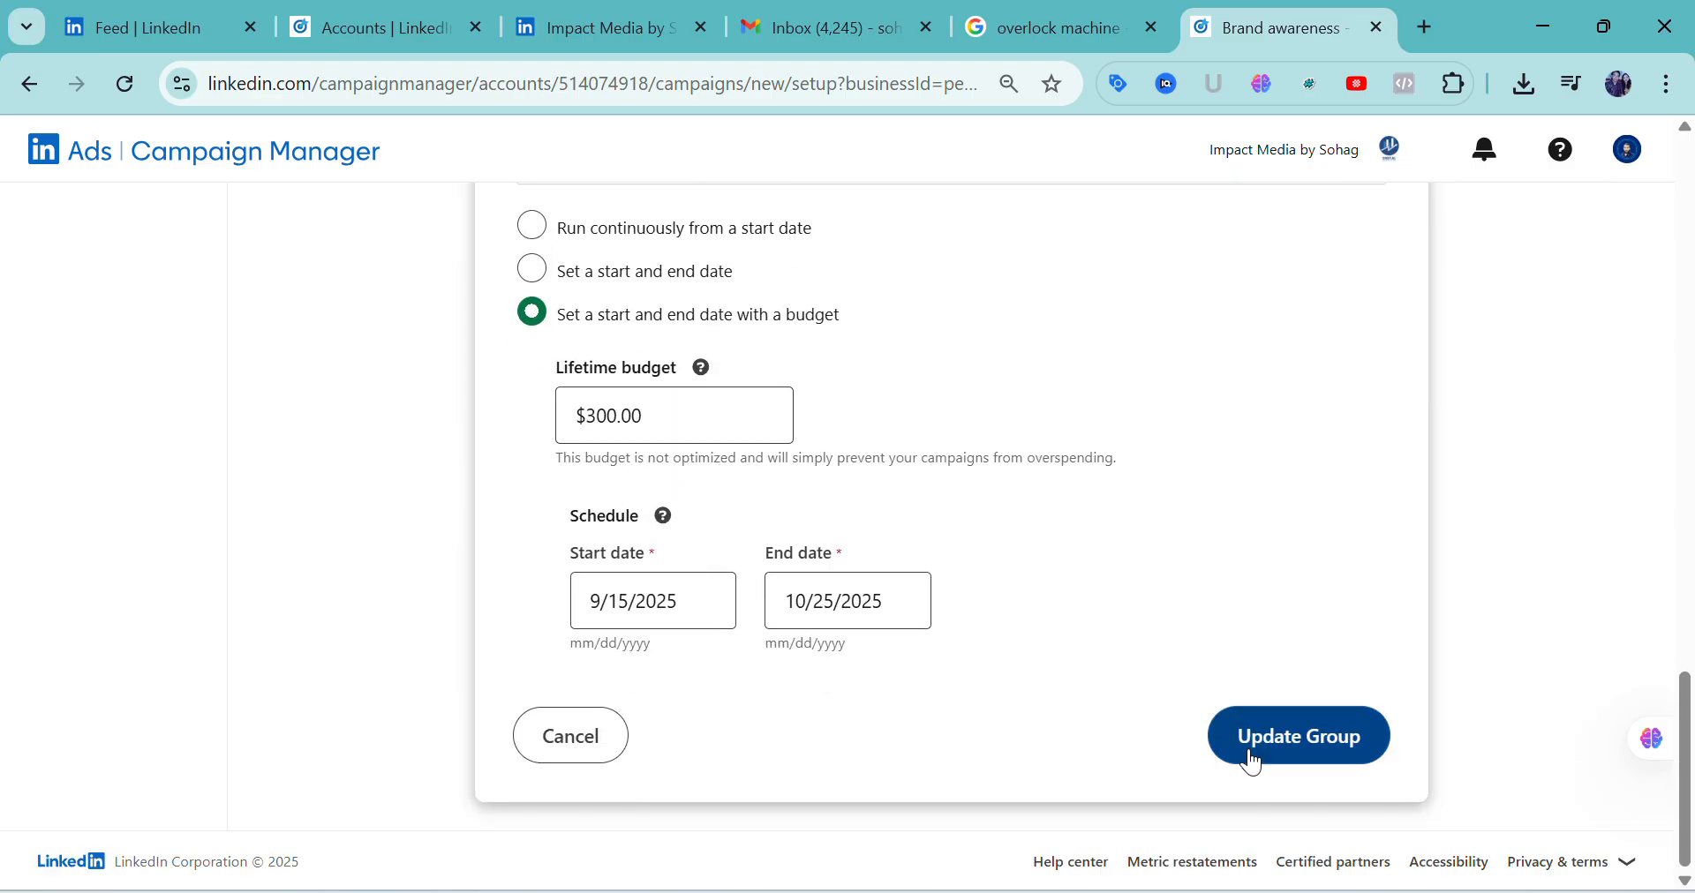
left_click(1252, 752)
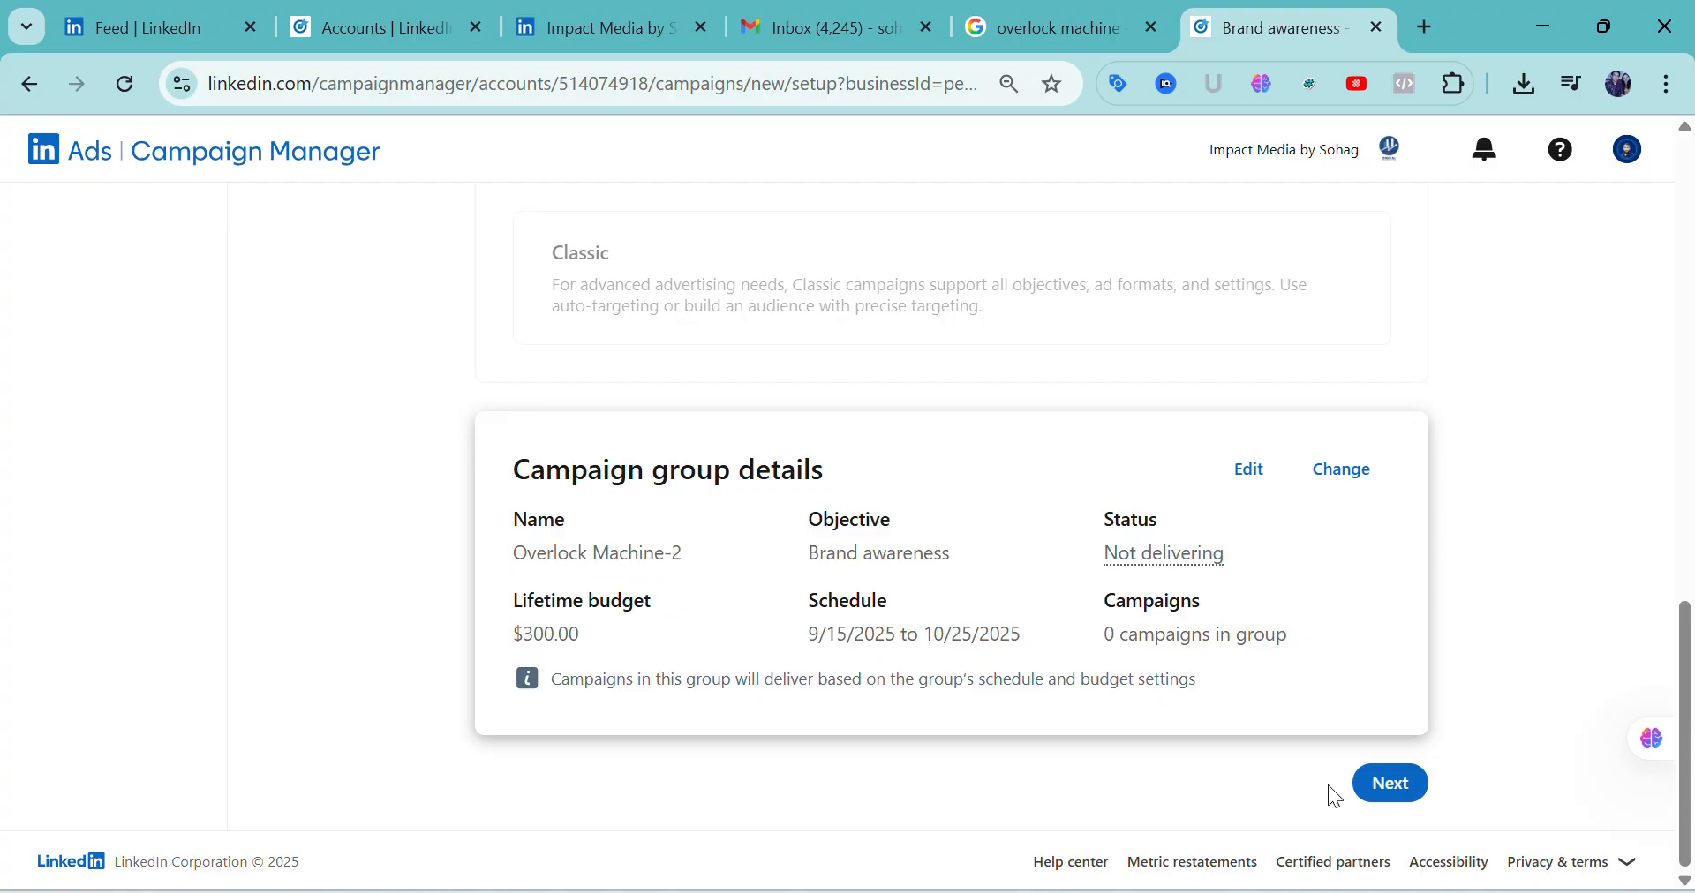
Continue to the ad formats, choose Single image for the campaign and proceed to the promotion details
left_click(1374, 787)
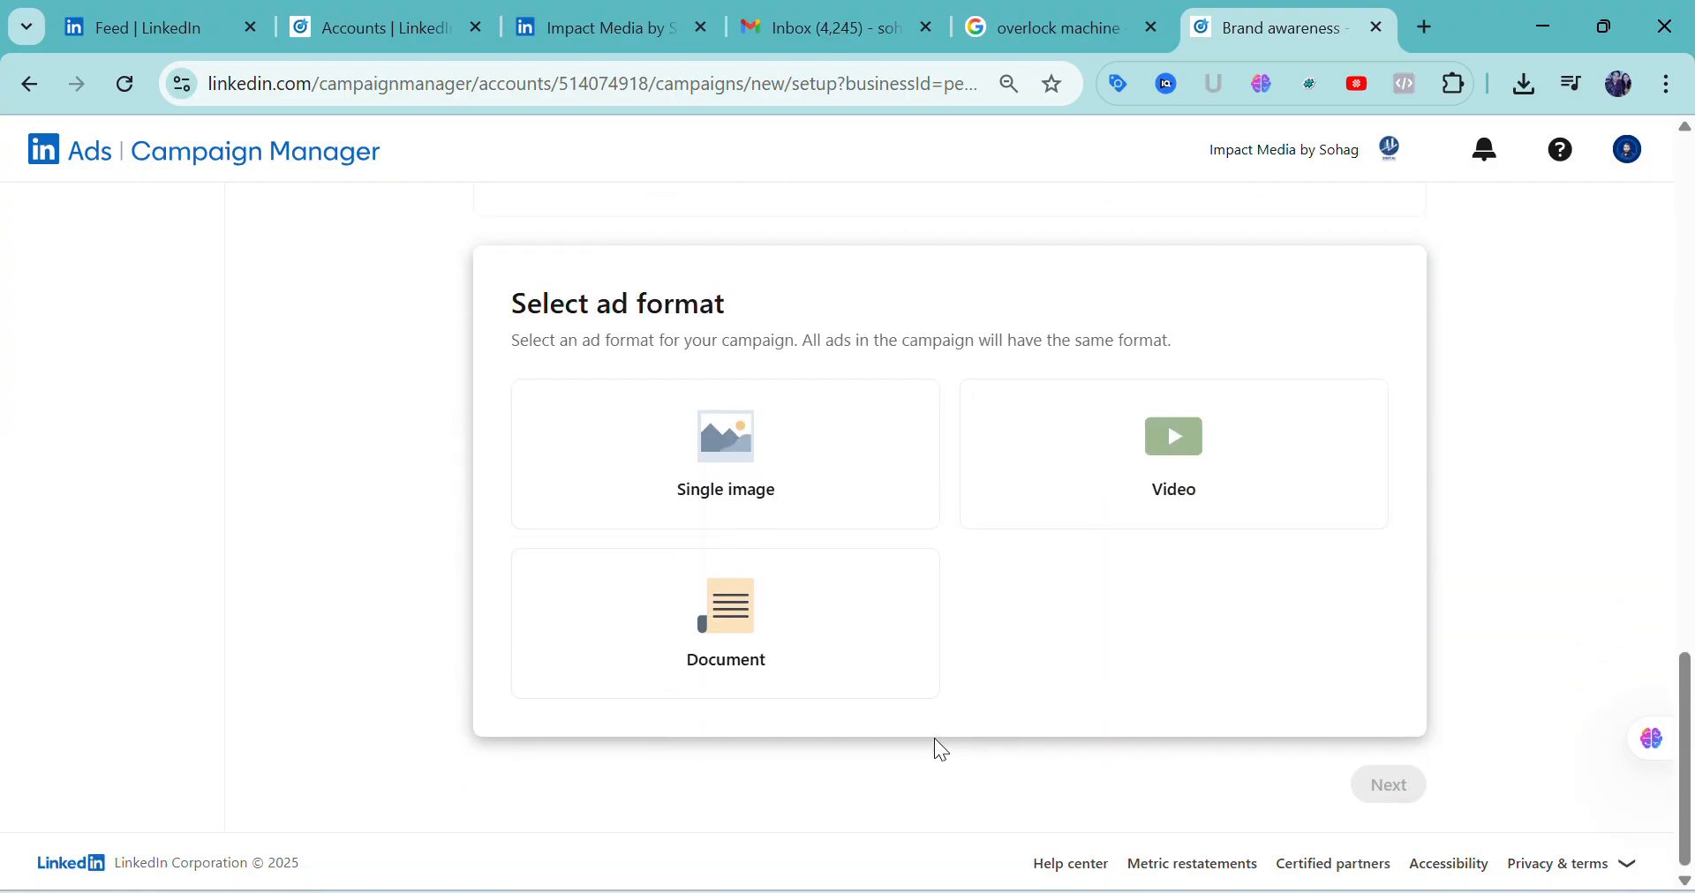
scroll(933, 738, "up", 6)
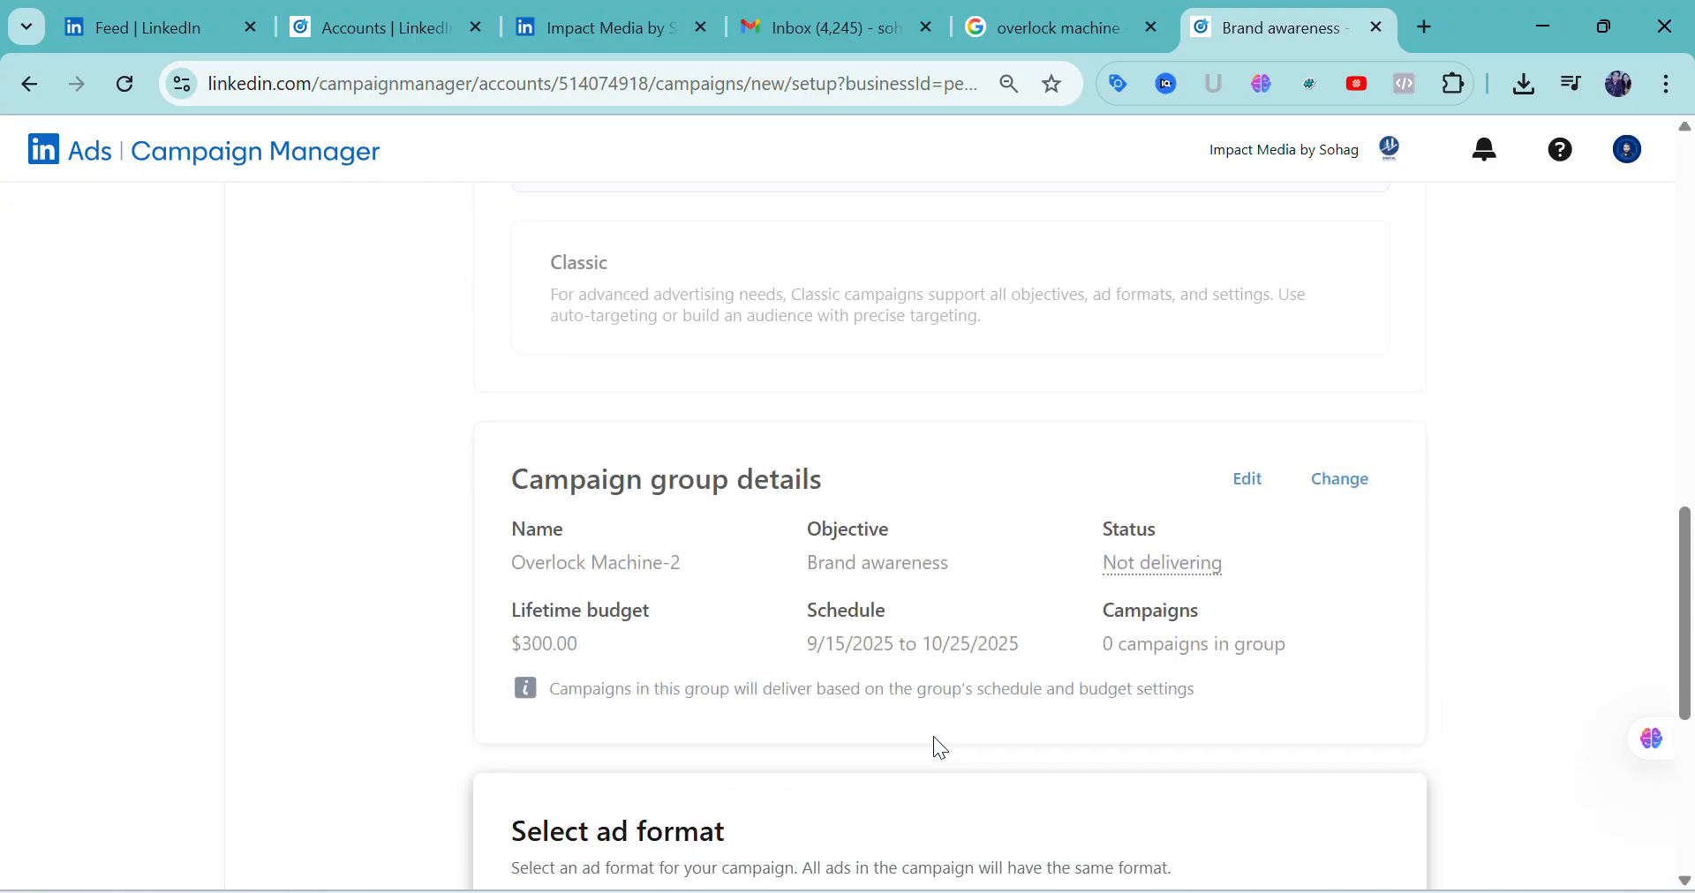
scroll(934, 738, "down", 3)
scroll(782, 671, "up", 3)
scroll(777, 675, "down", 2)
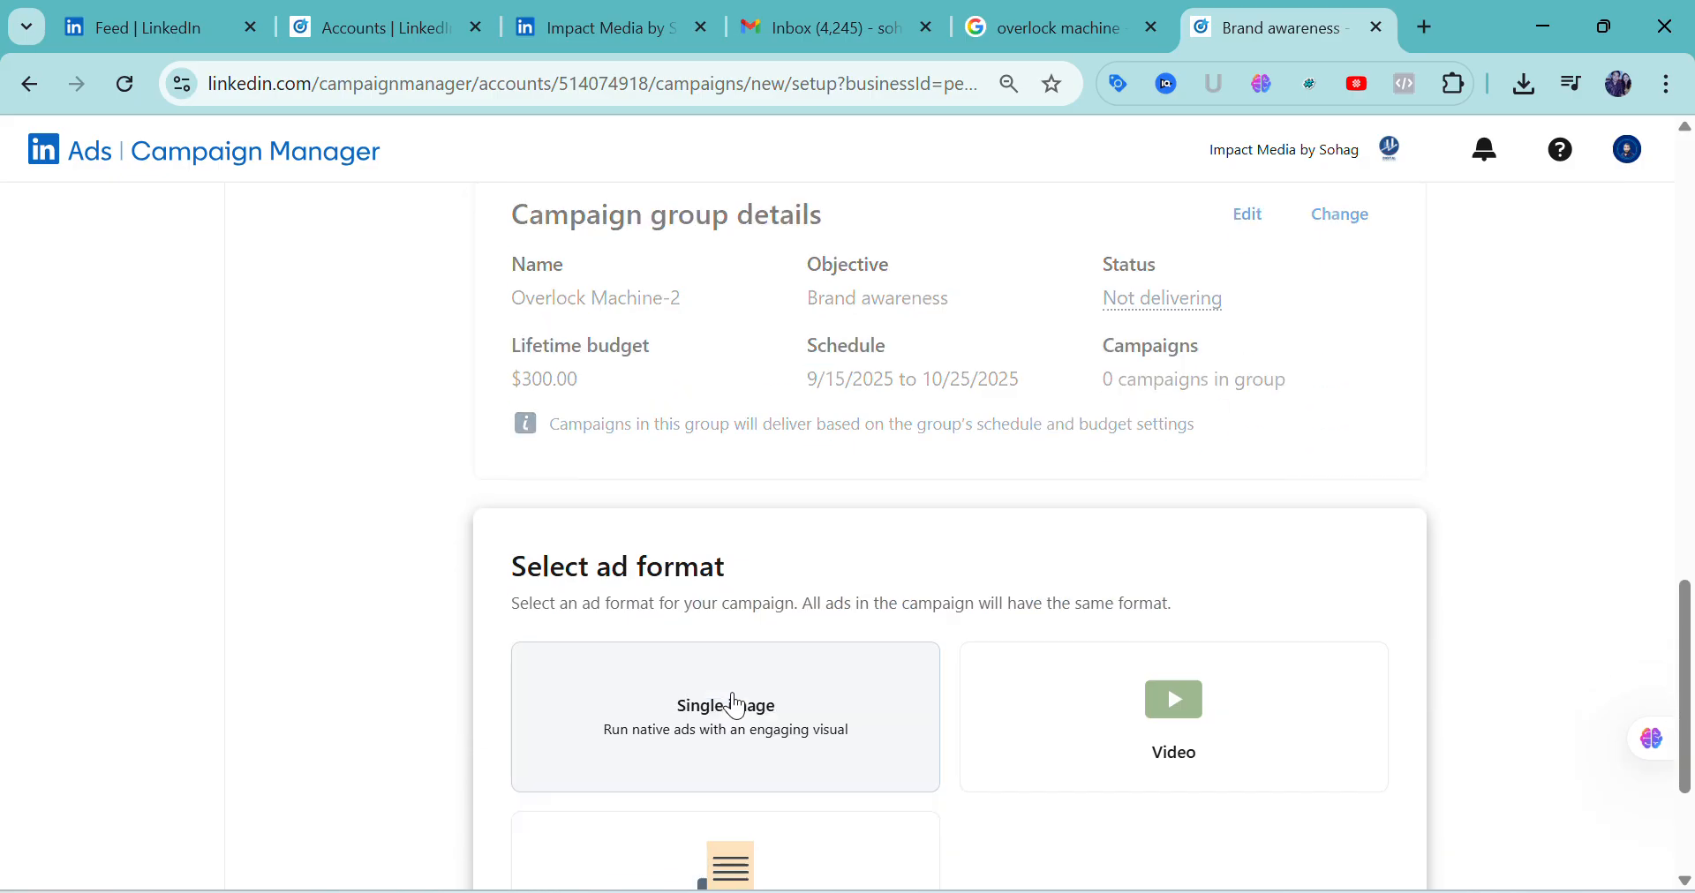
scroll(951, 748, "down", 1)
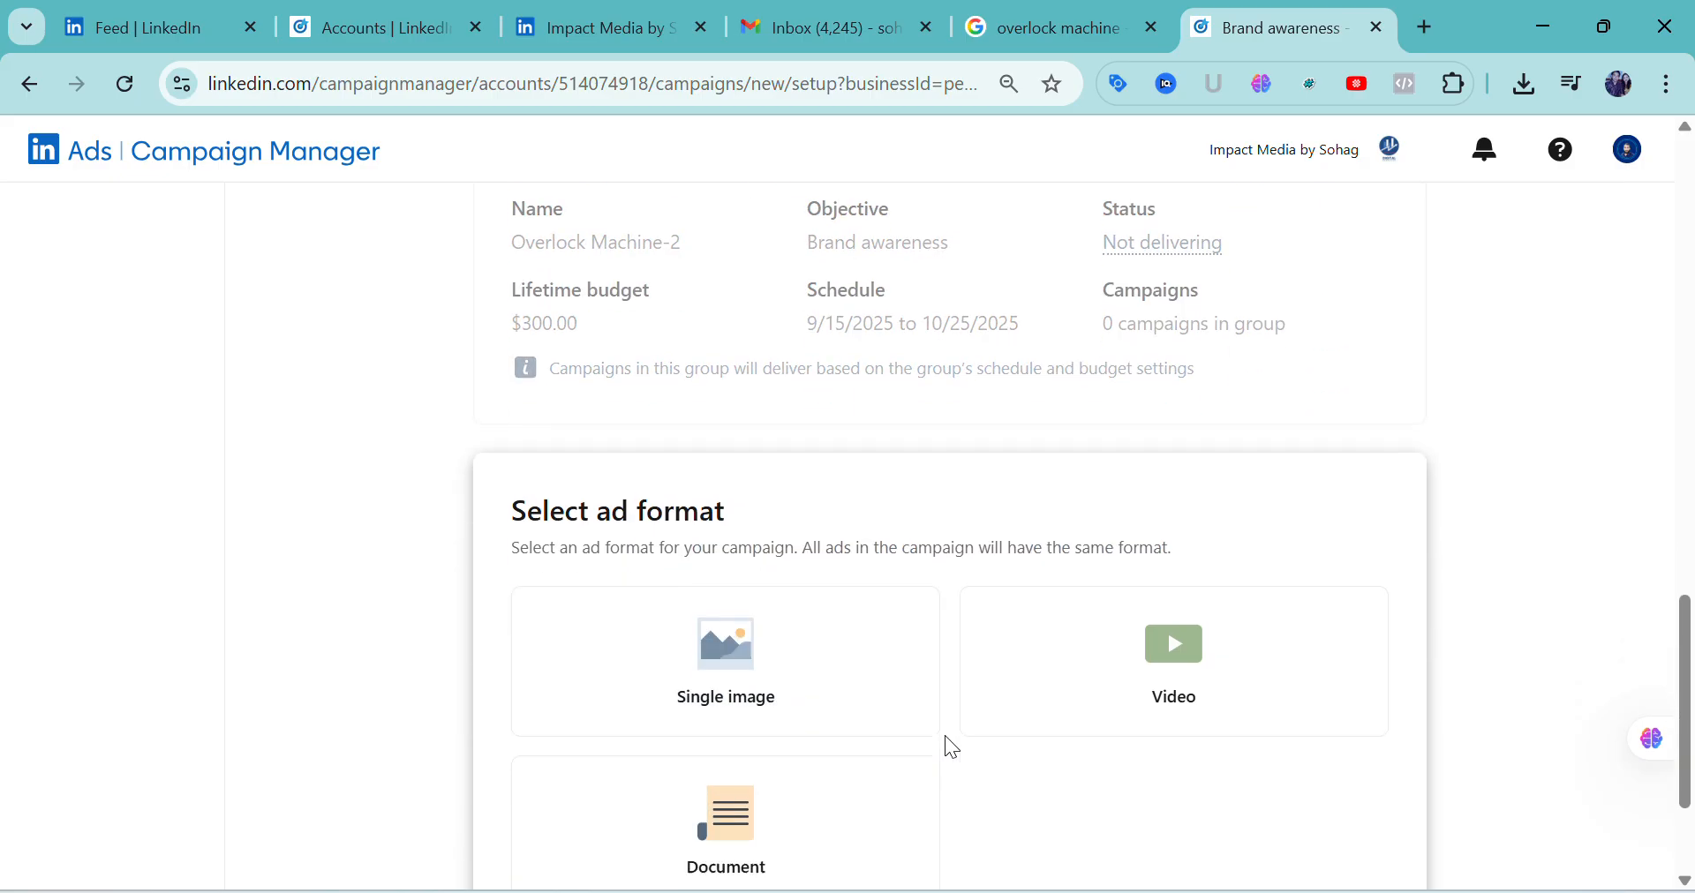
scroll(952, 748, "down", 3)
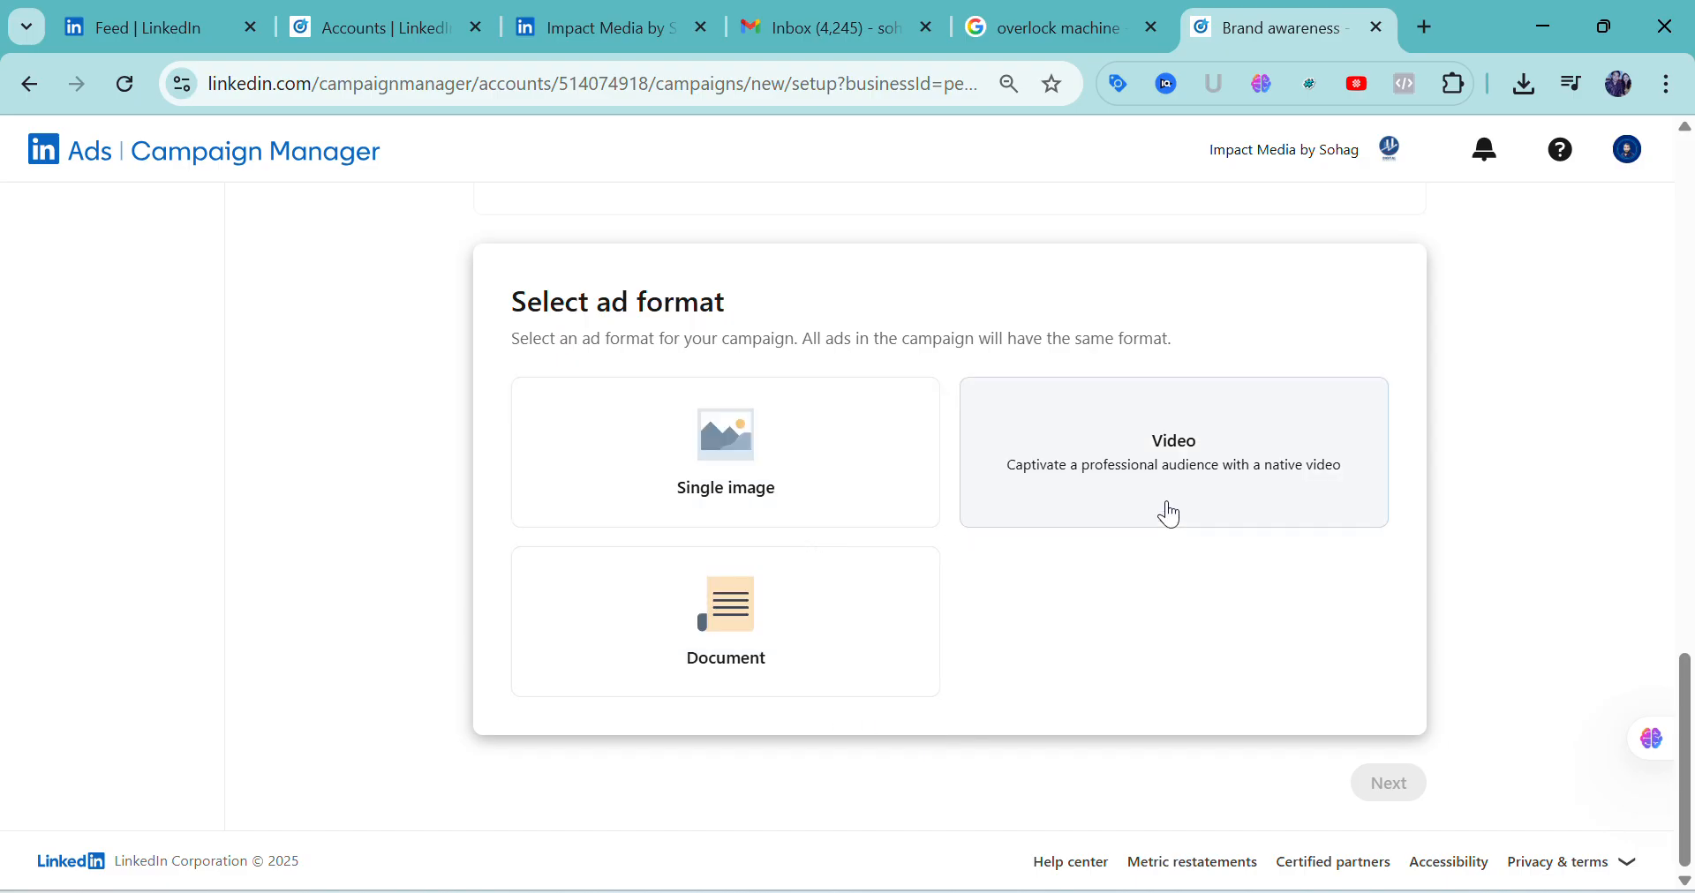
left_click(763, 492)
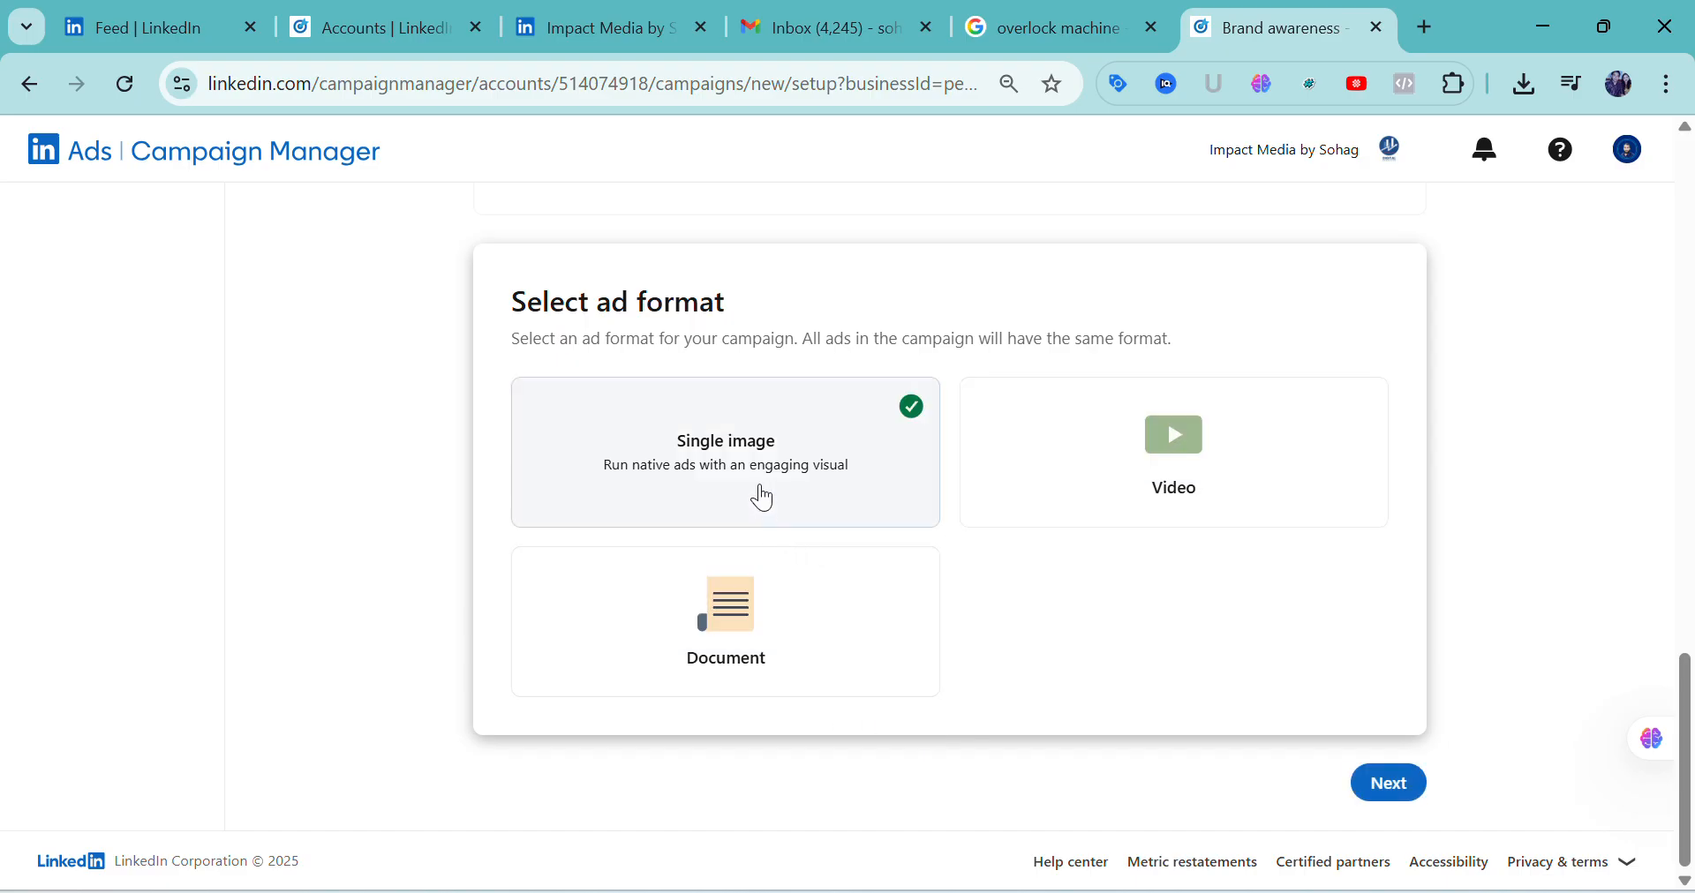
left_click(1390, 785)
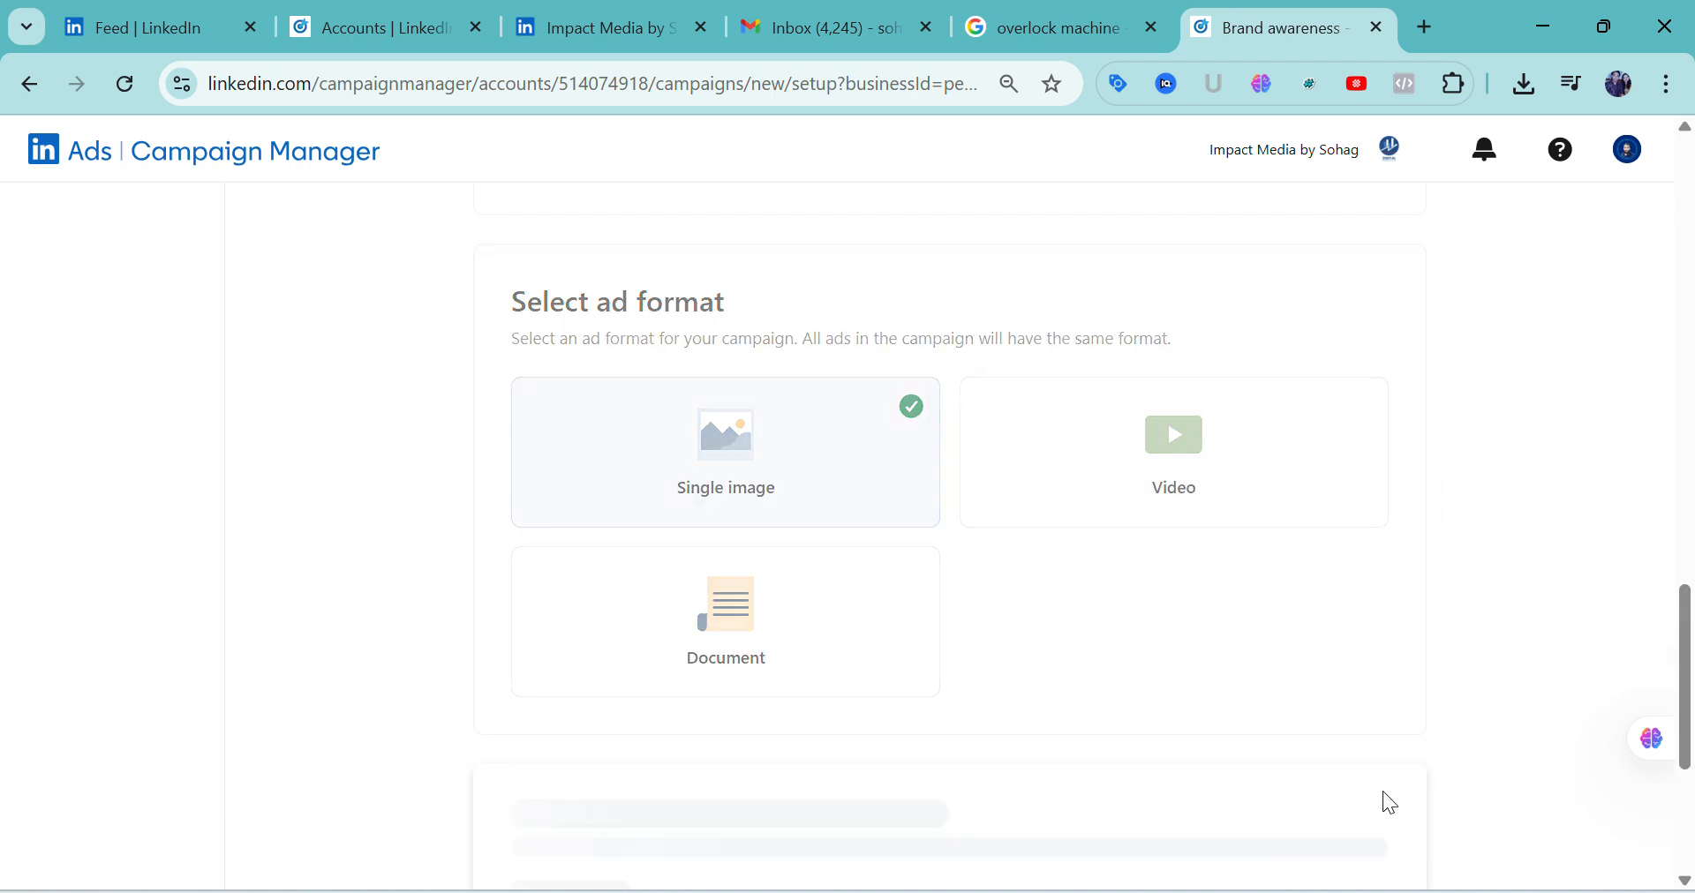
scroll(1145, 805, "up", 2)
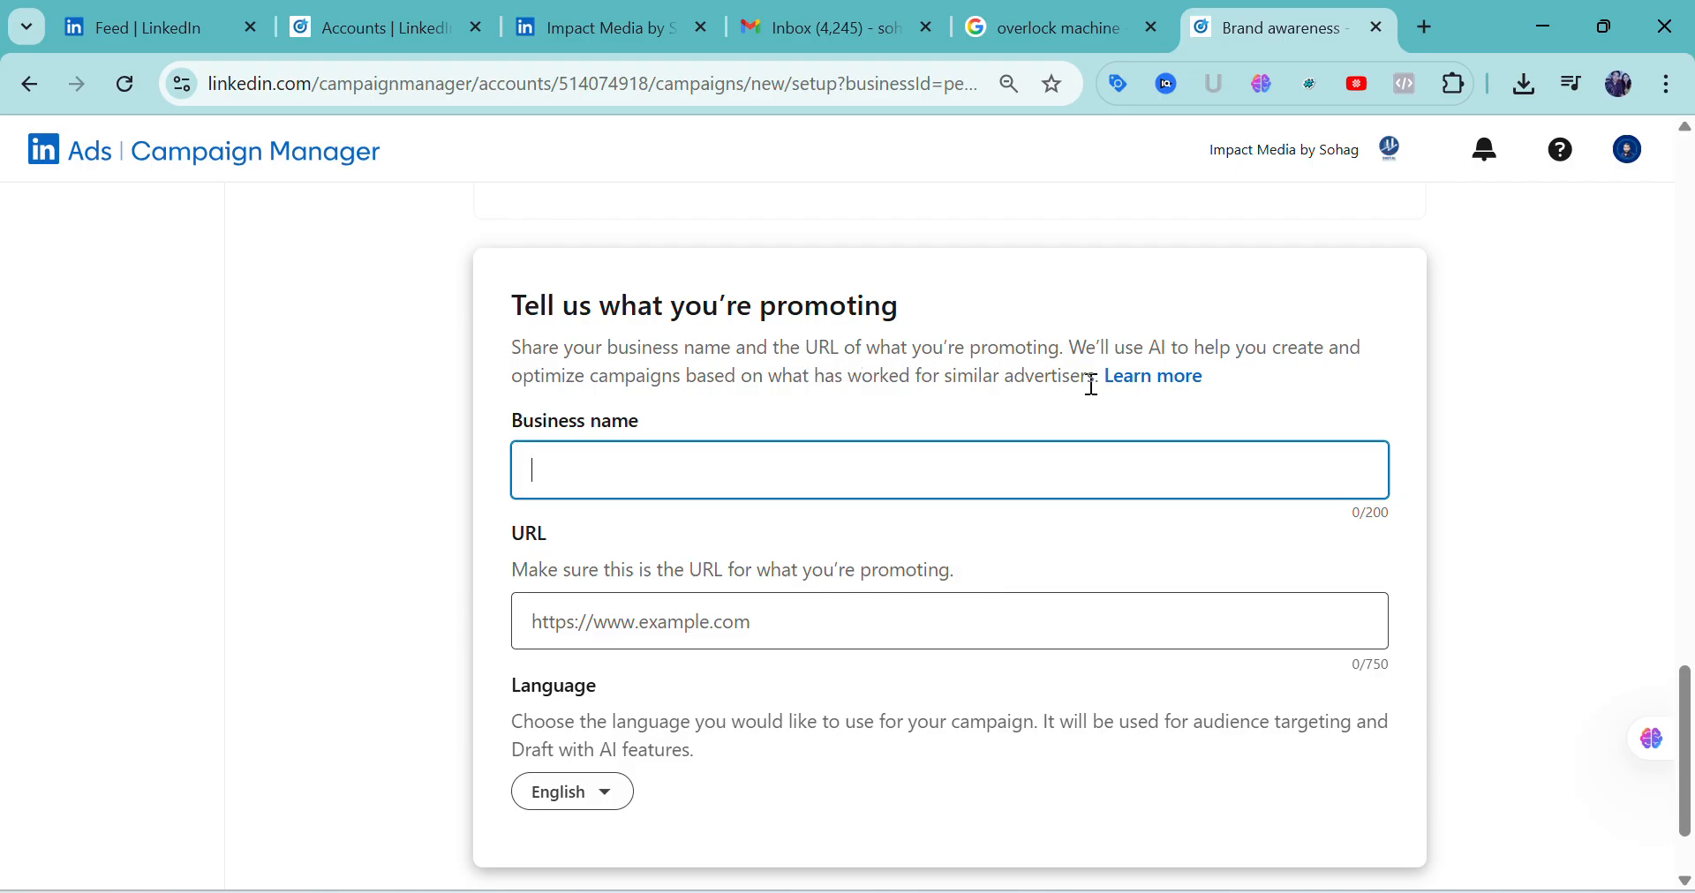
left_click(611, 467)
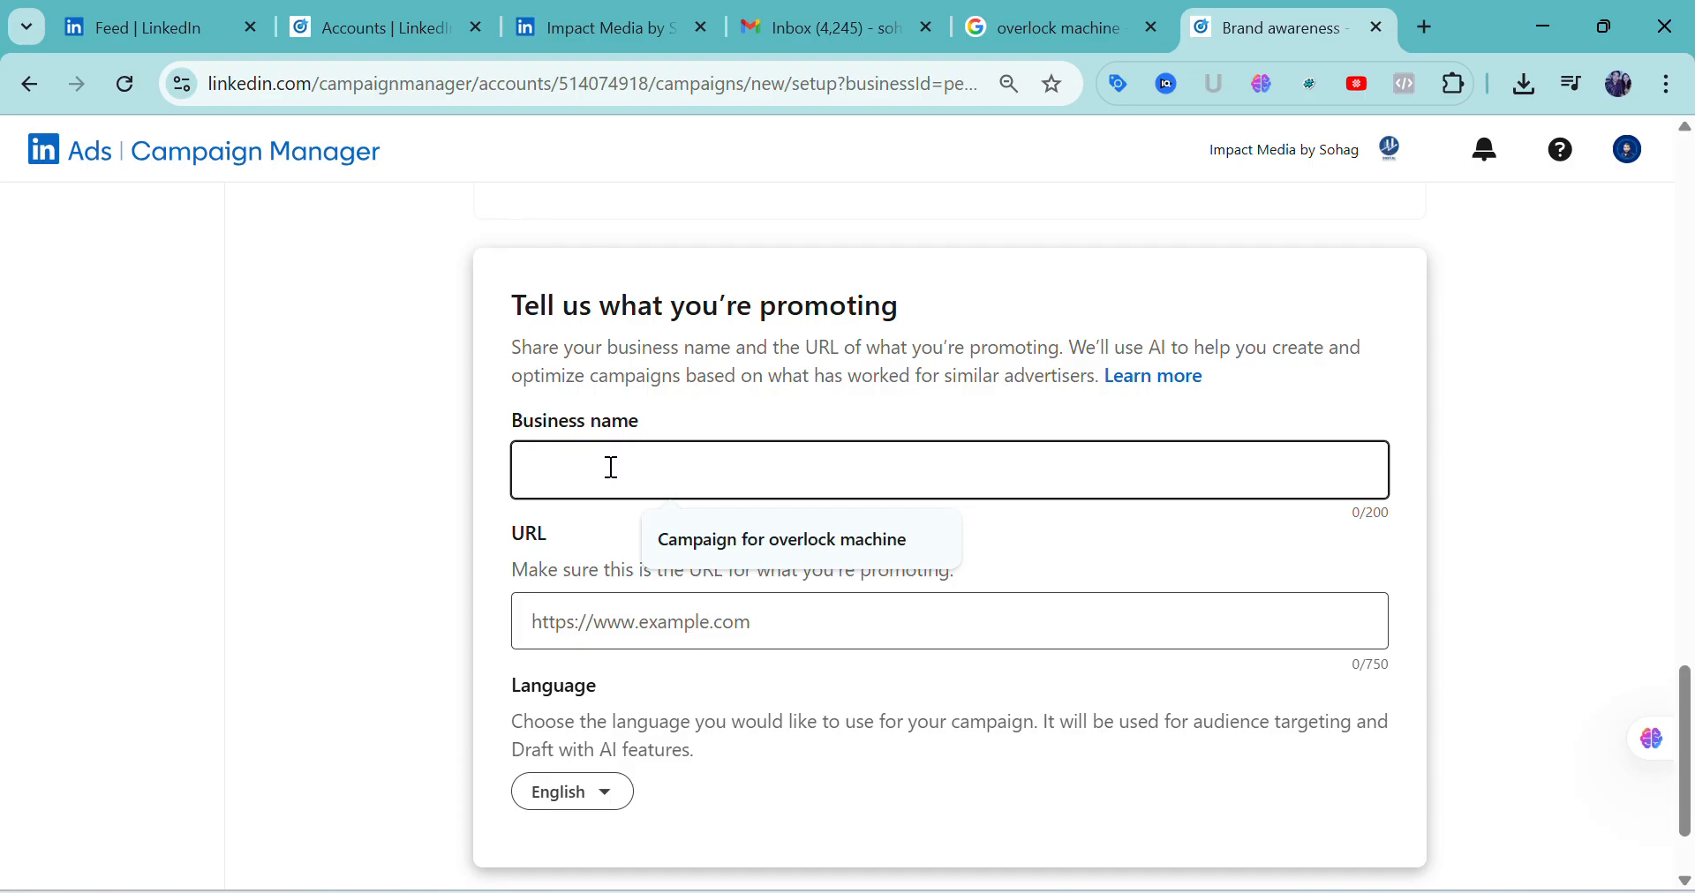
left_click(690, 538)
type("-2")
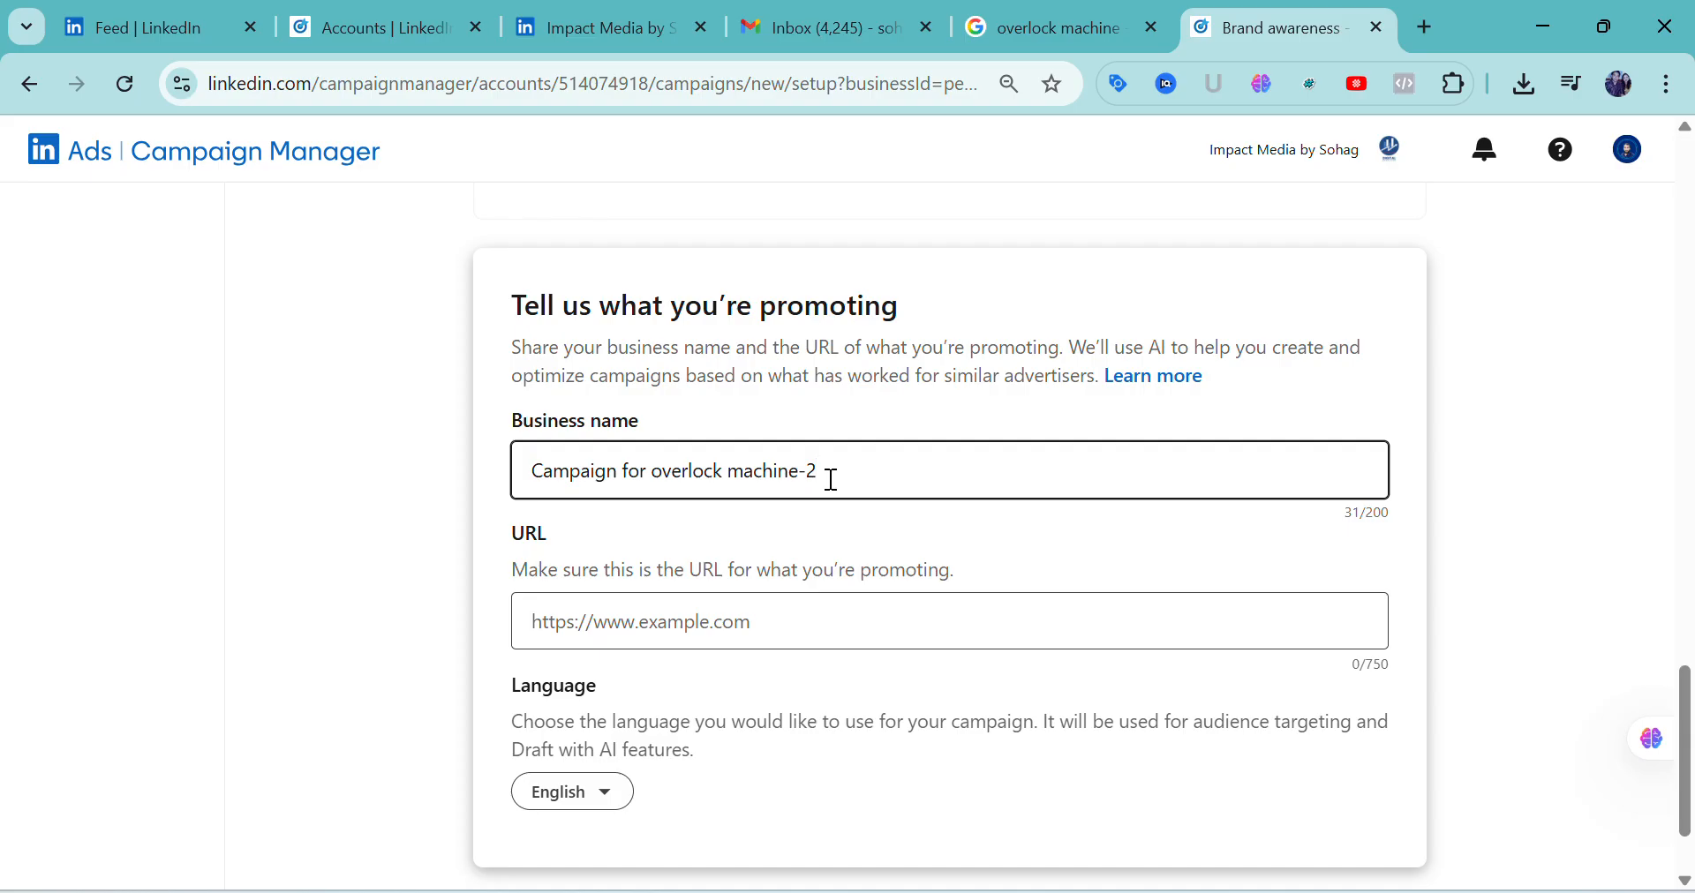
left_click(702, 629)
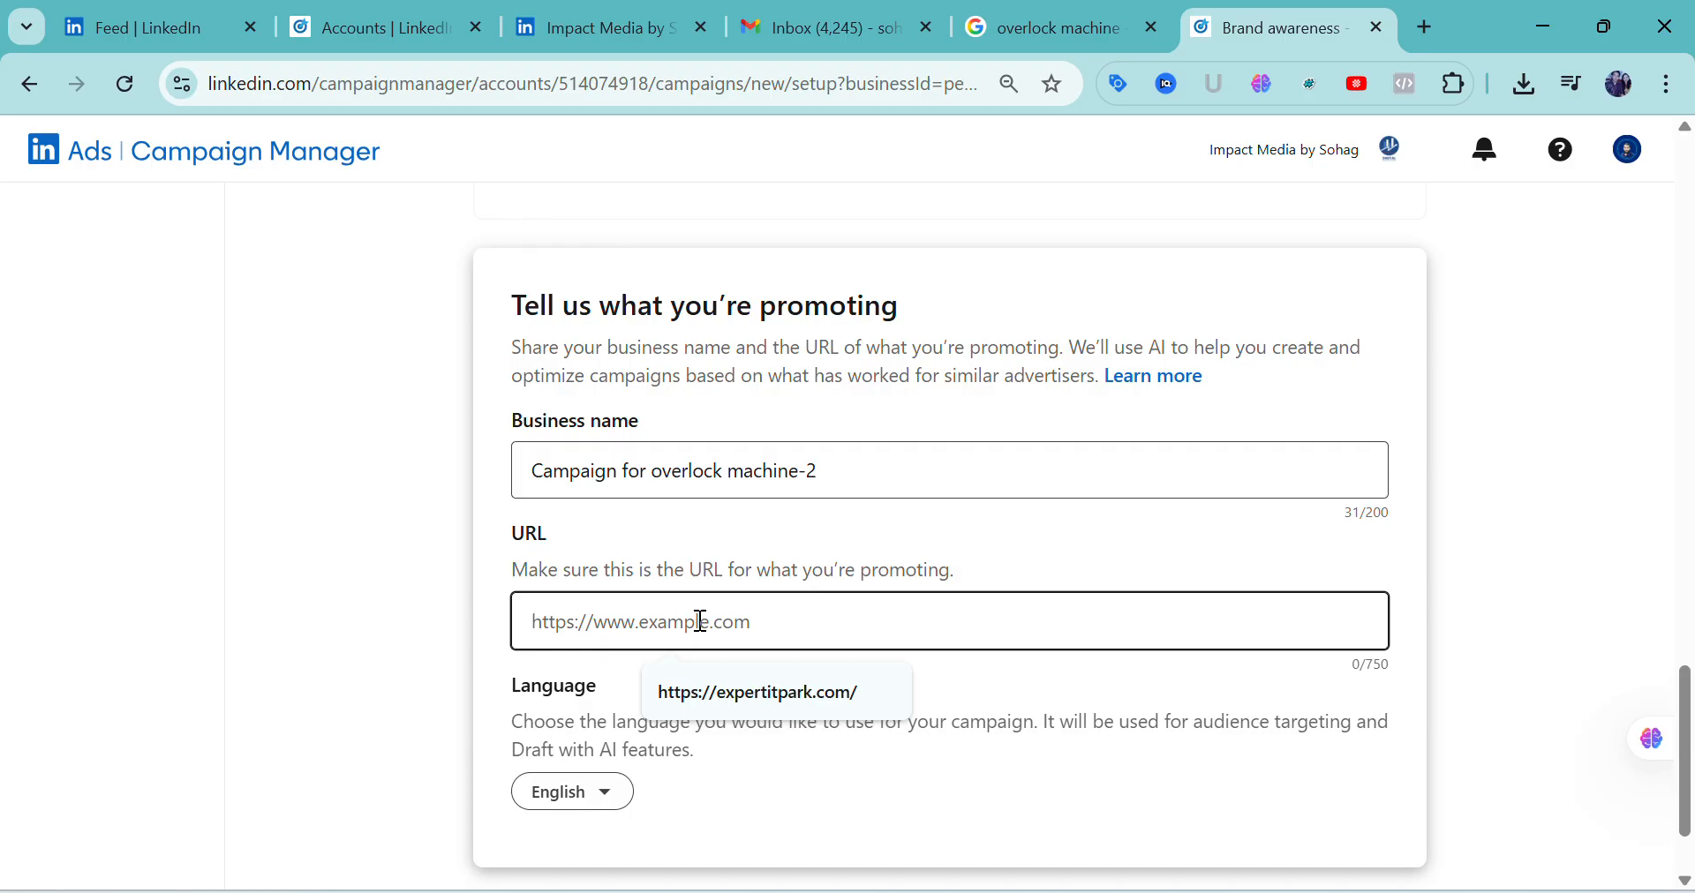
left_click(724, 691)
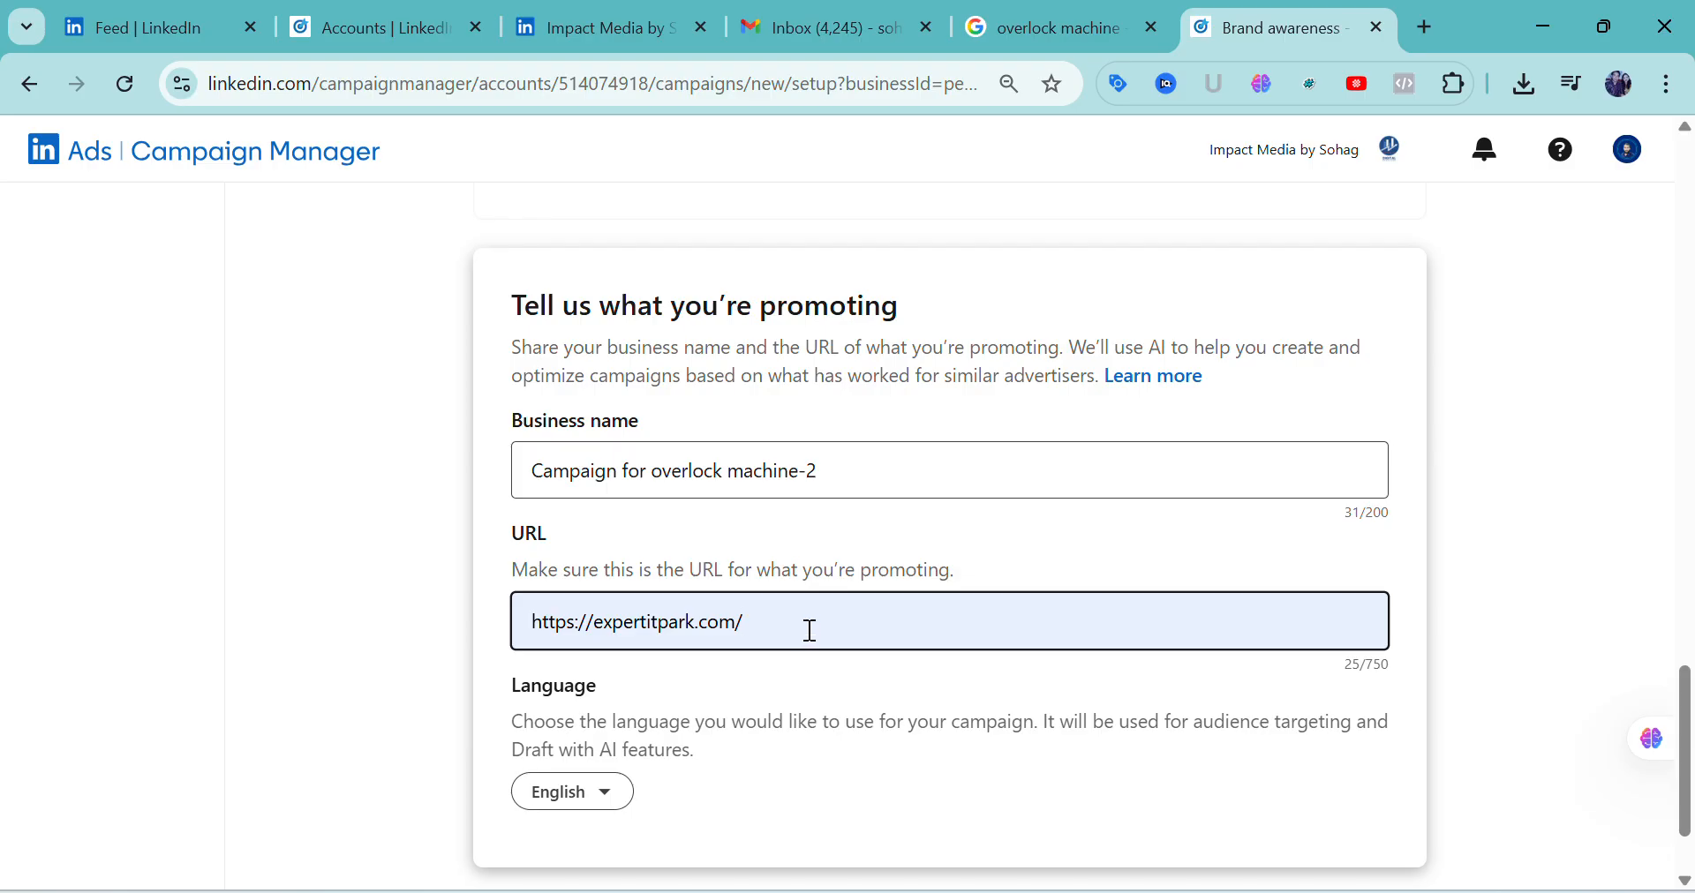
Keep English as the campaign language, review the setup choices and draft the campaign
scroll(811, 631, "down", 2)
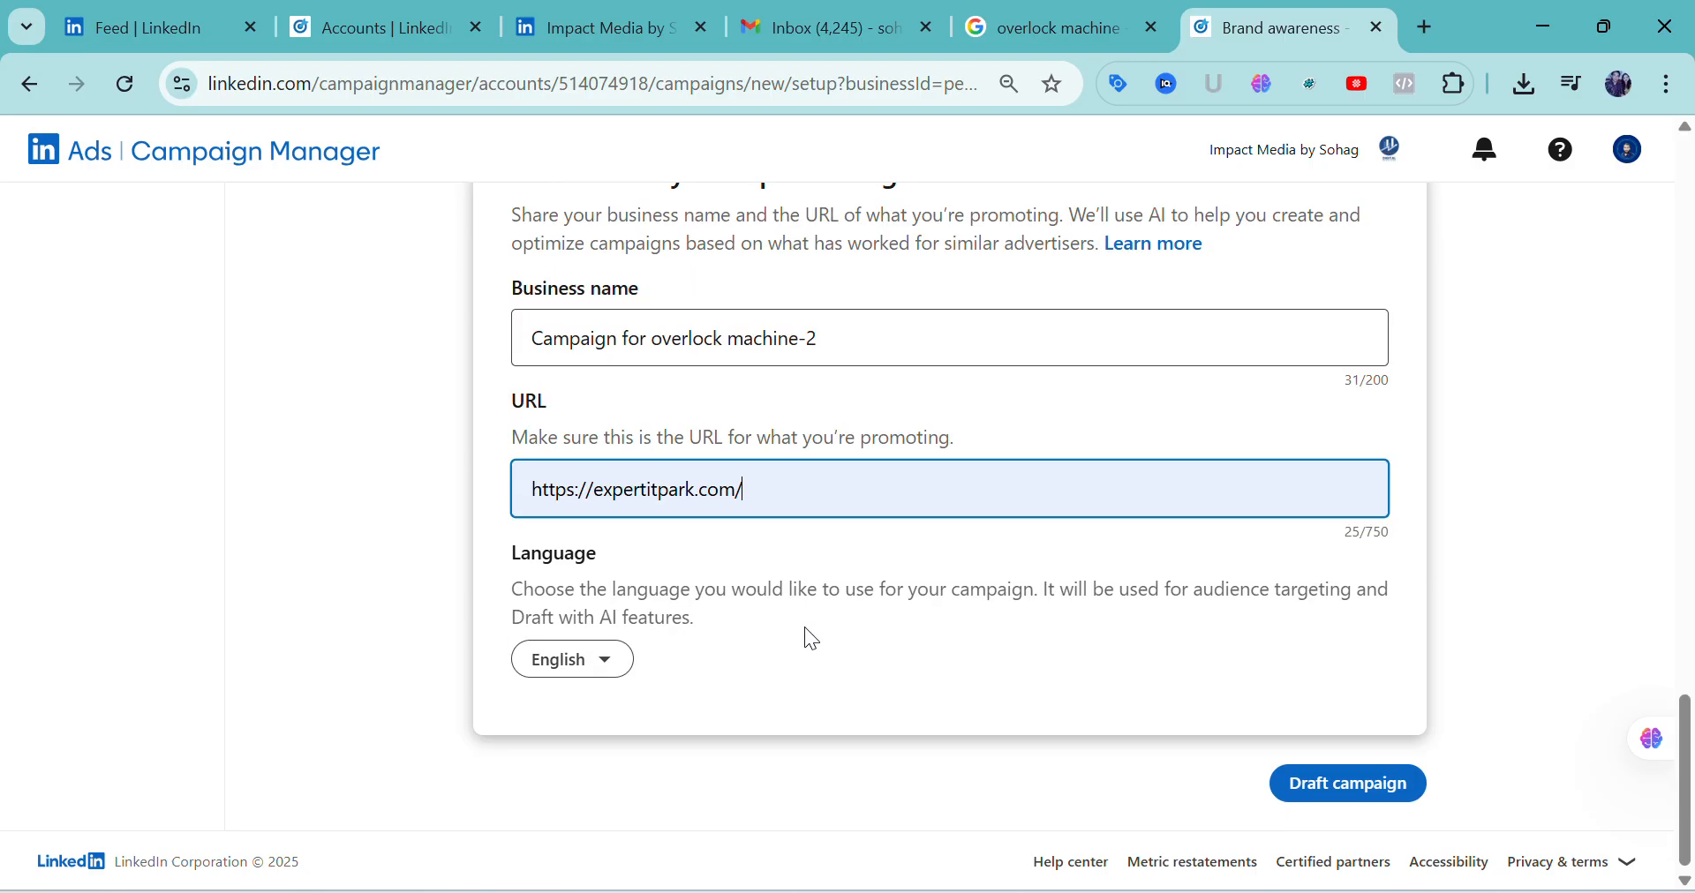
left_click(615, 664)
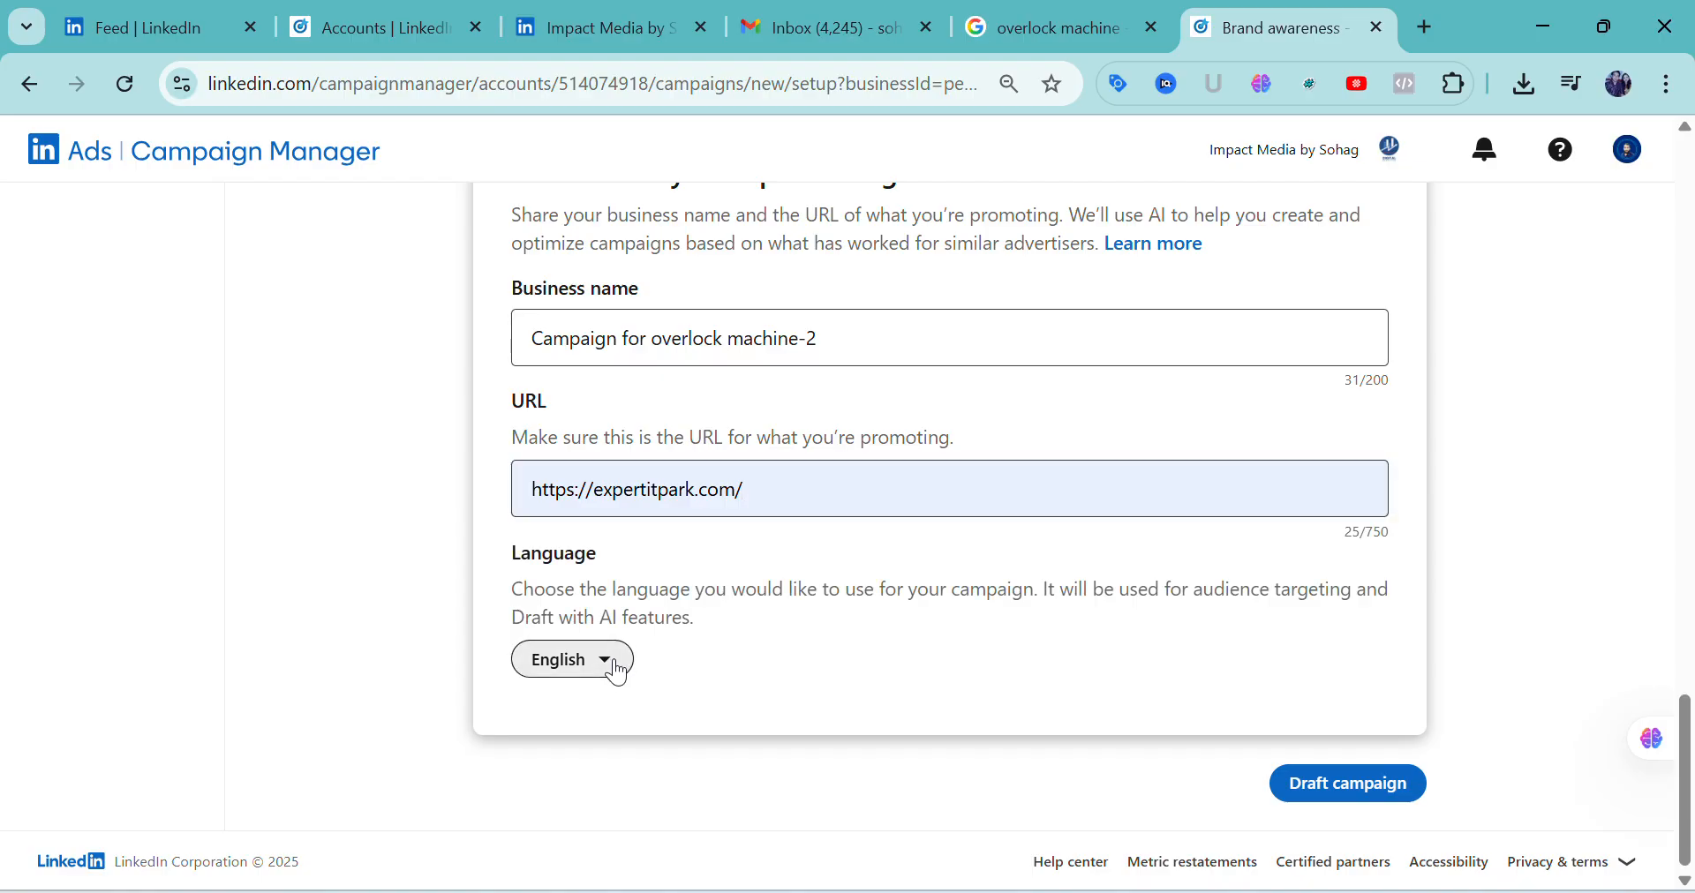
left_click(614, 664)
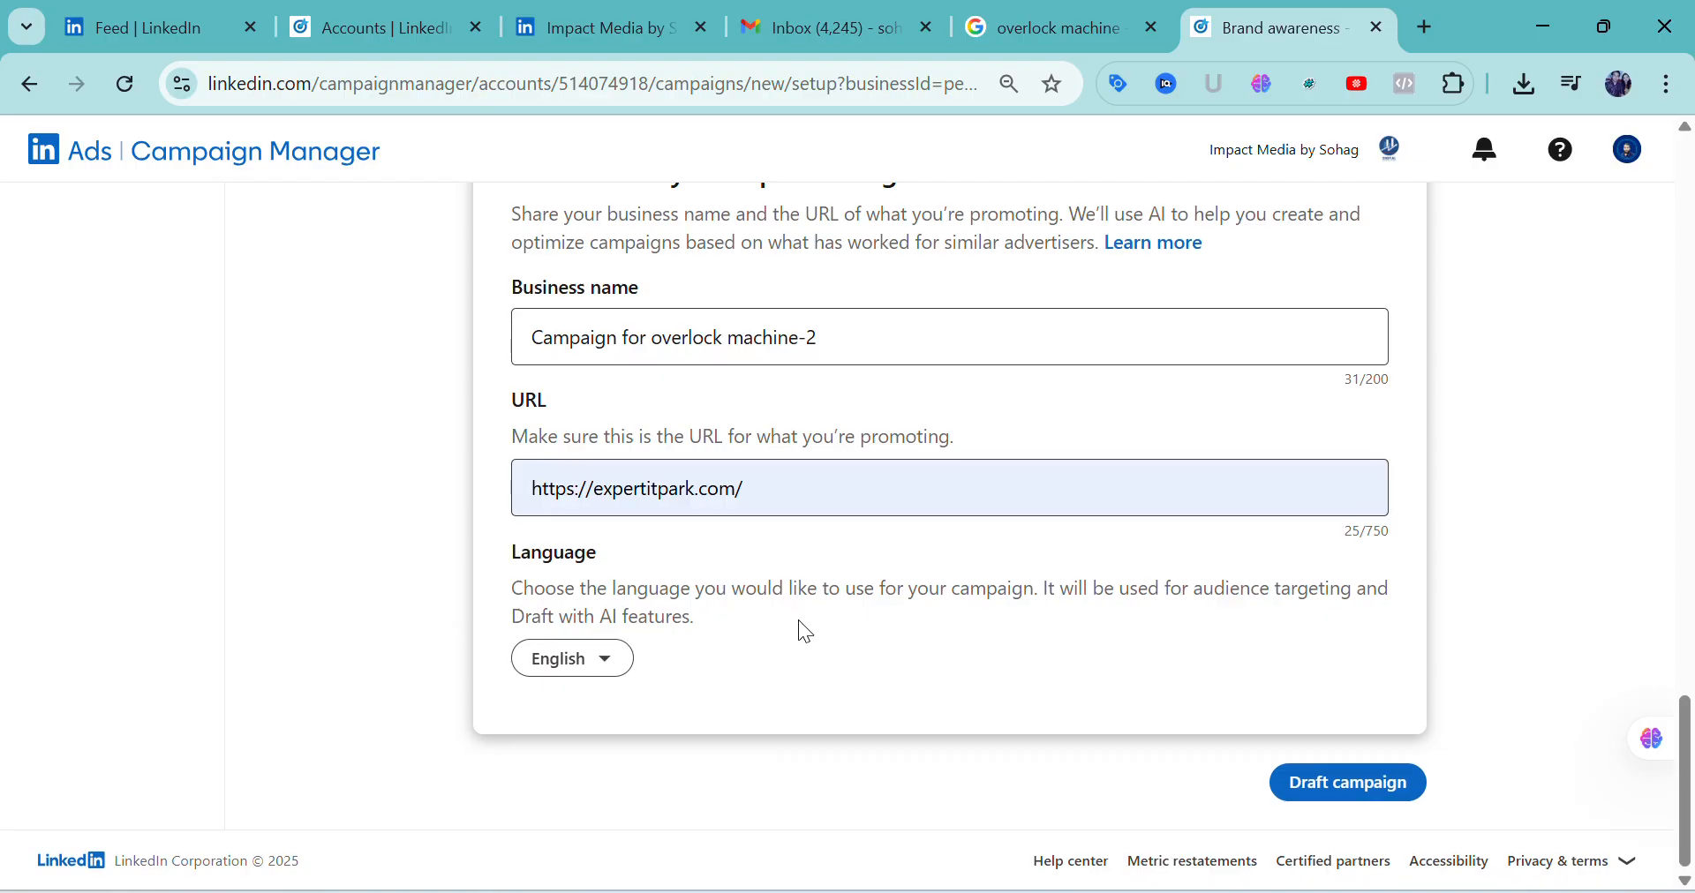
scroll(1130, 705, "up", 8)
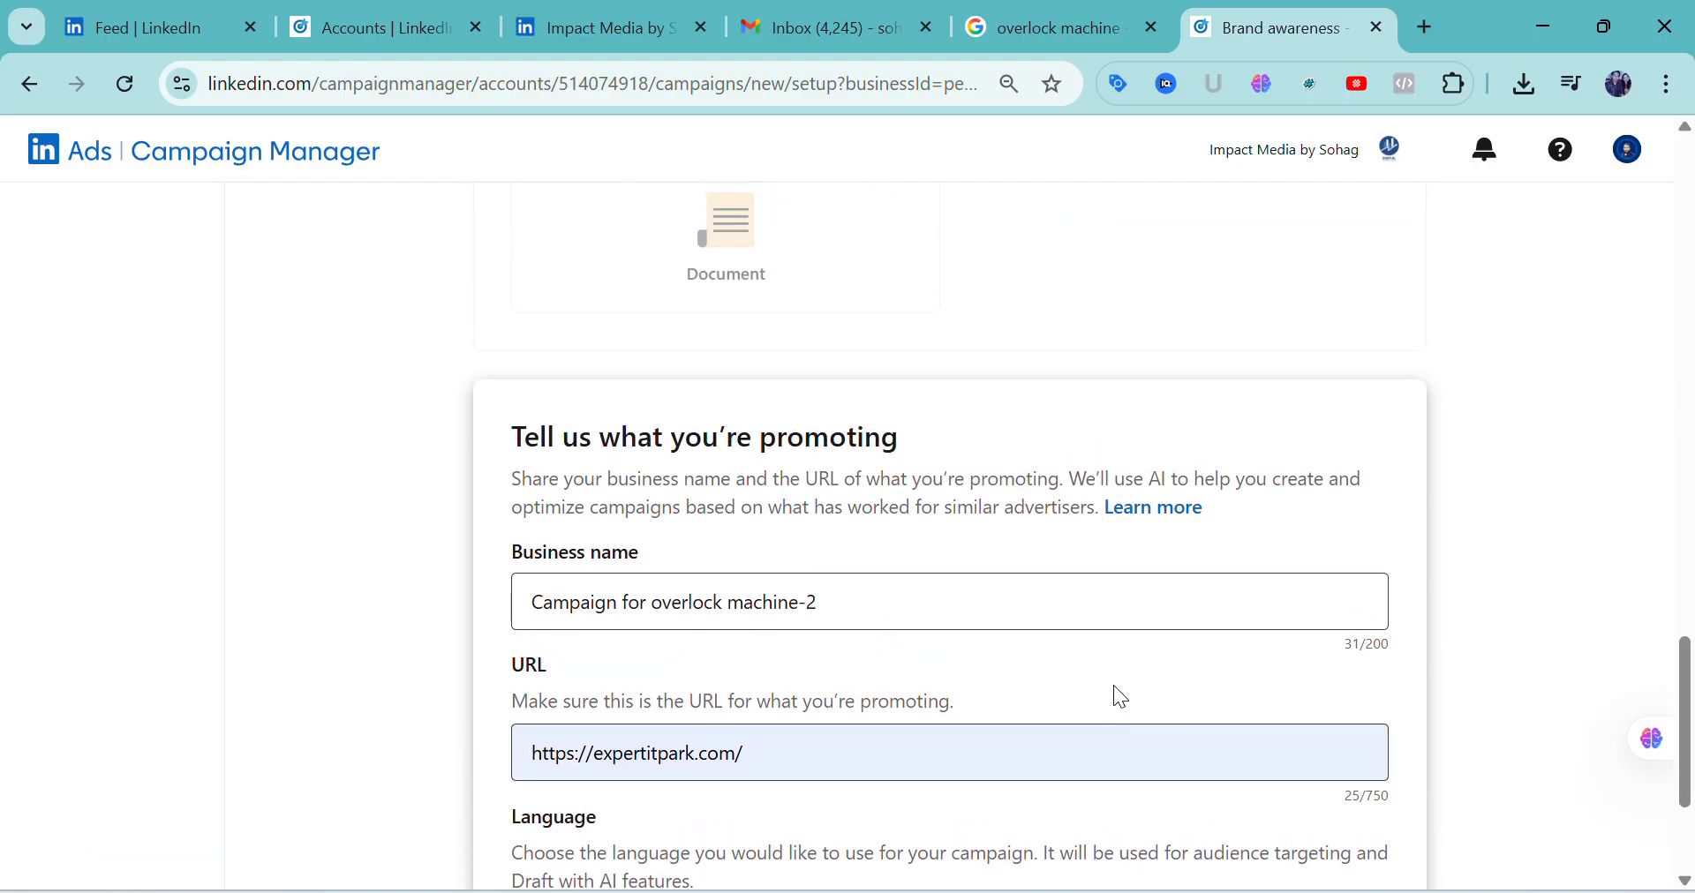
scroll(1109, 686, "up", 15)
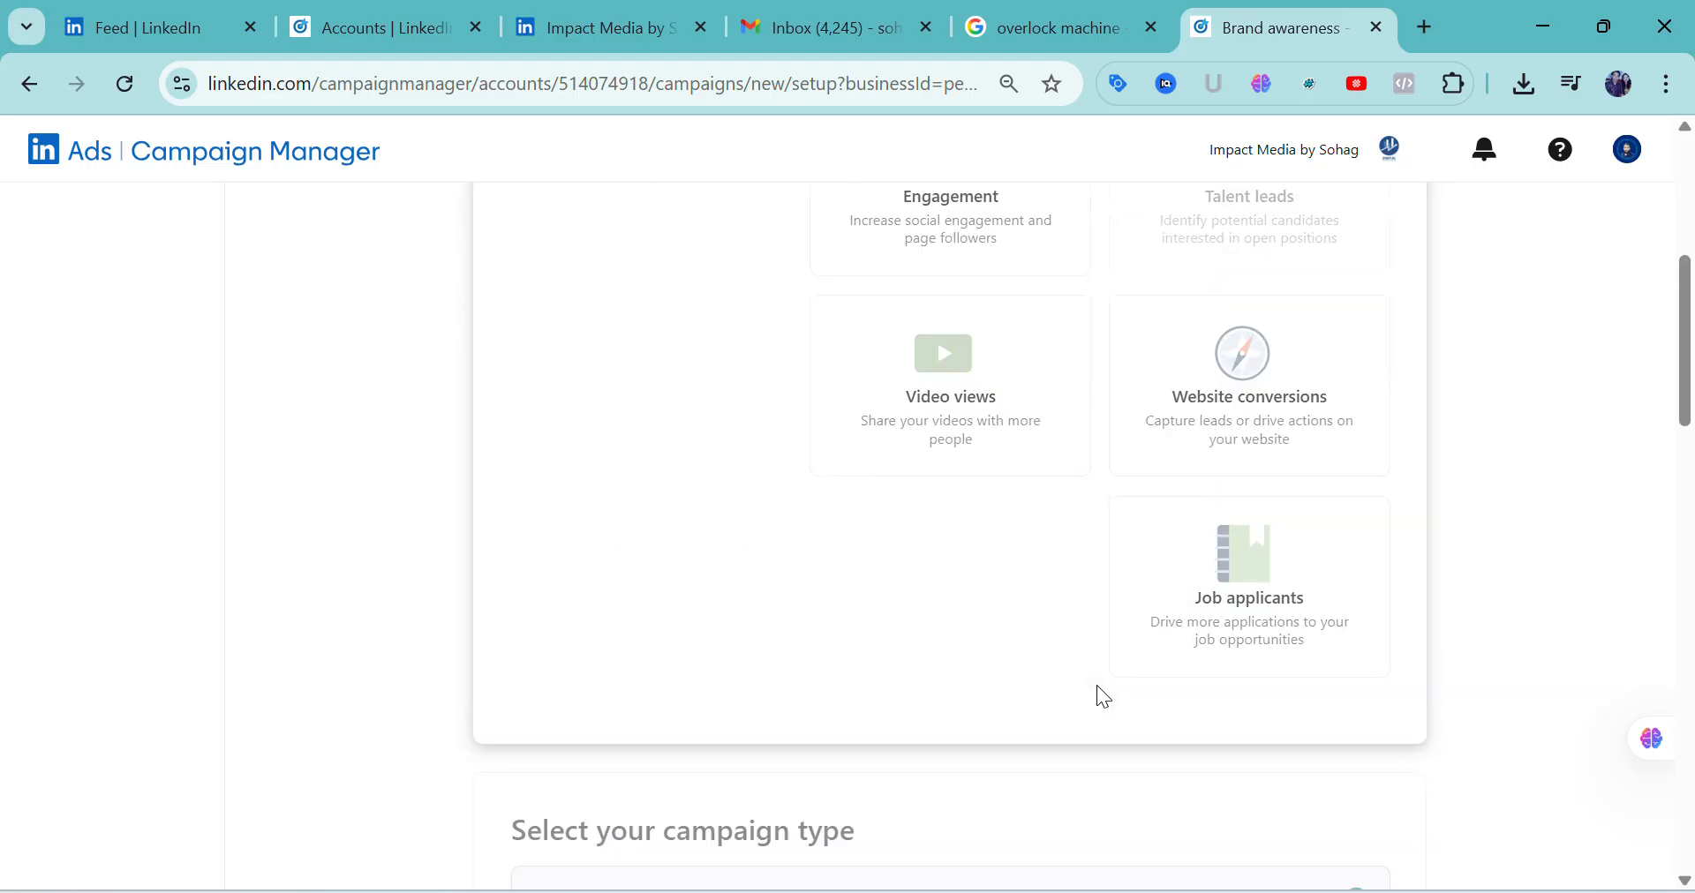
scroll(1094, 686, "down", 20)
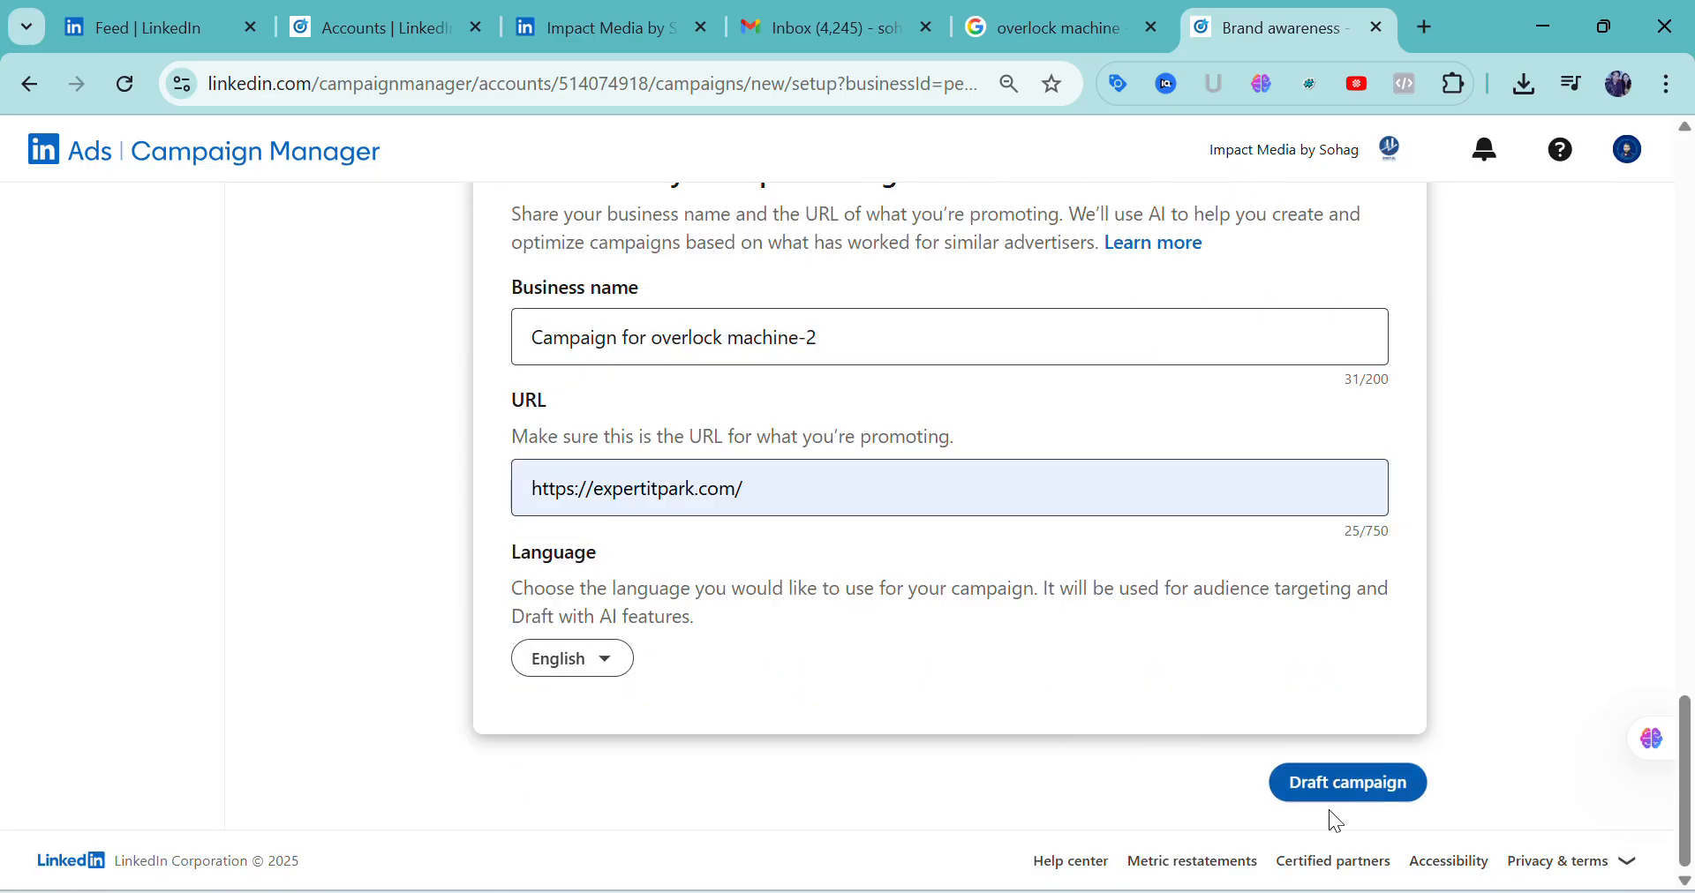
left_click(1321, 789)
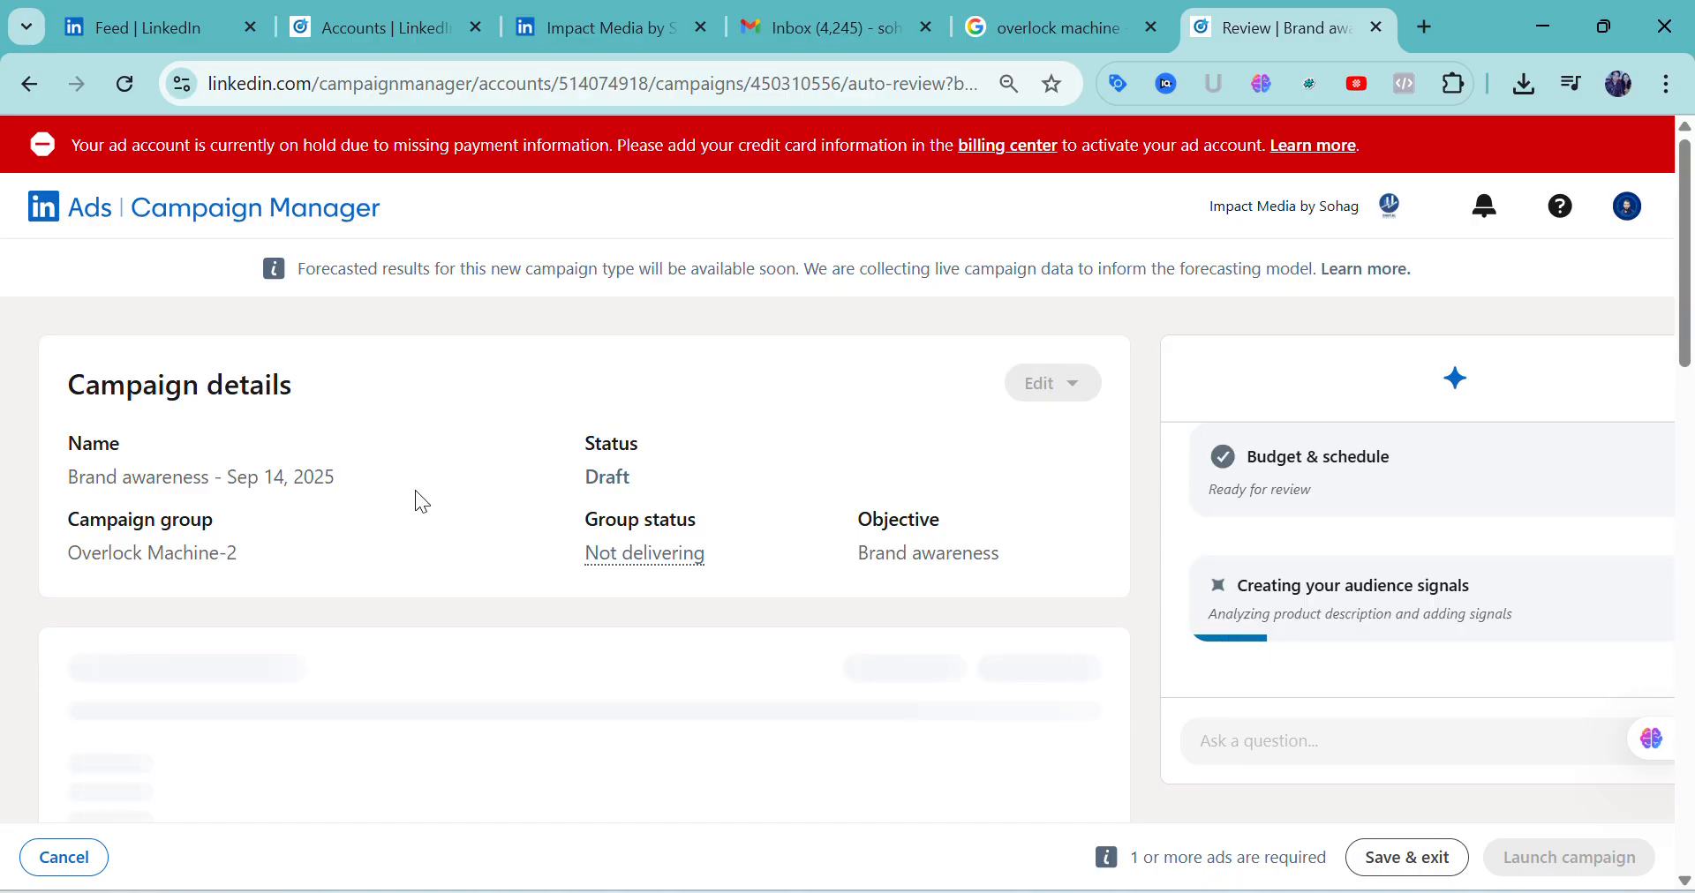
Review the drafted campaign's details and open its targeting settings for editing
scroll(416, 489, "down", 3)
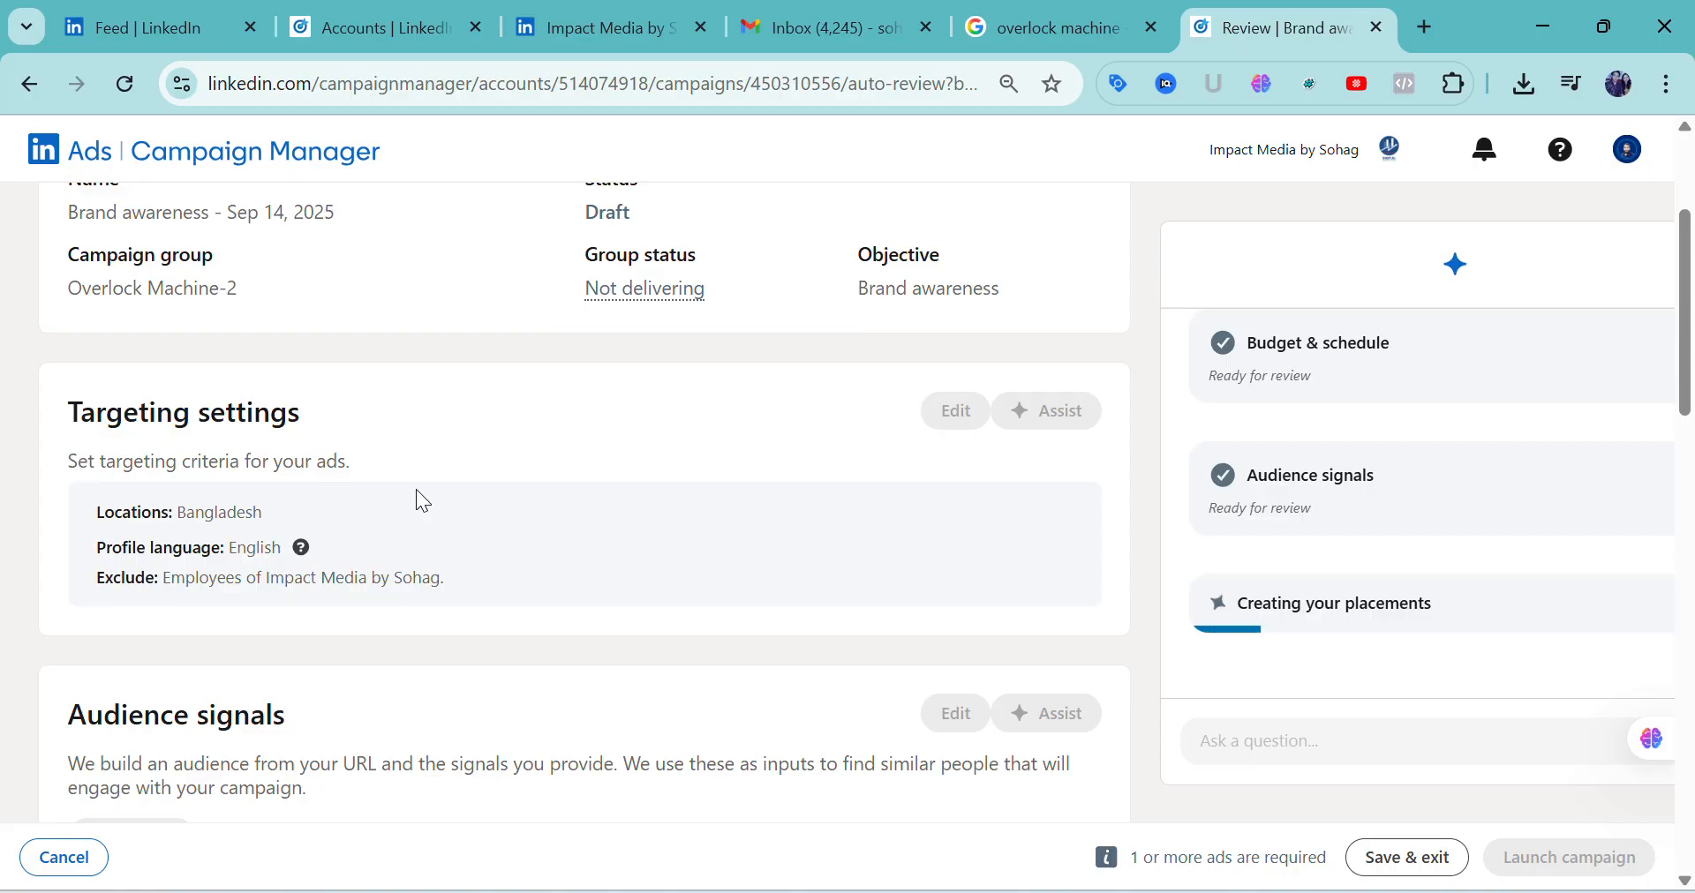
scroll(837, 468, "up", 3)
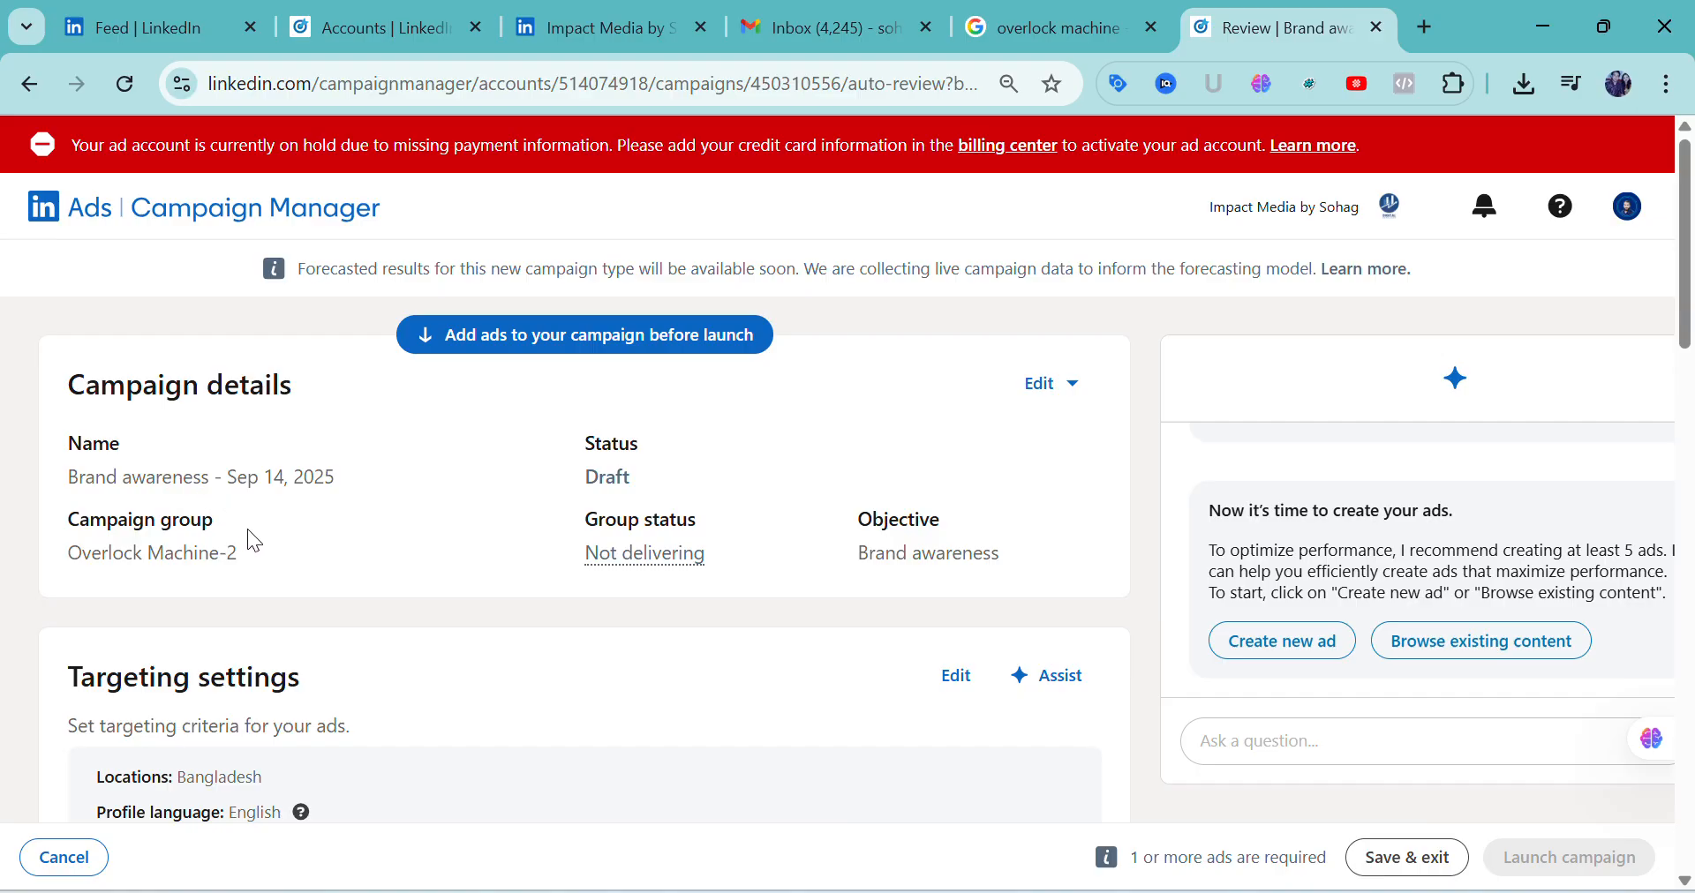
scroll(485, 624, "down", 2)
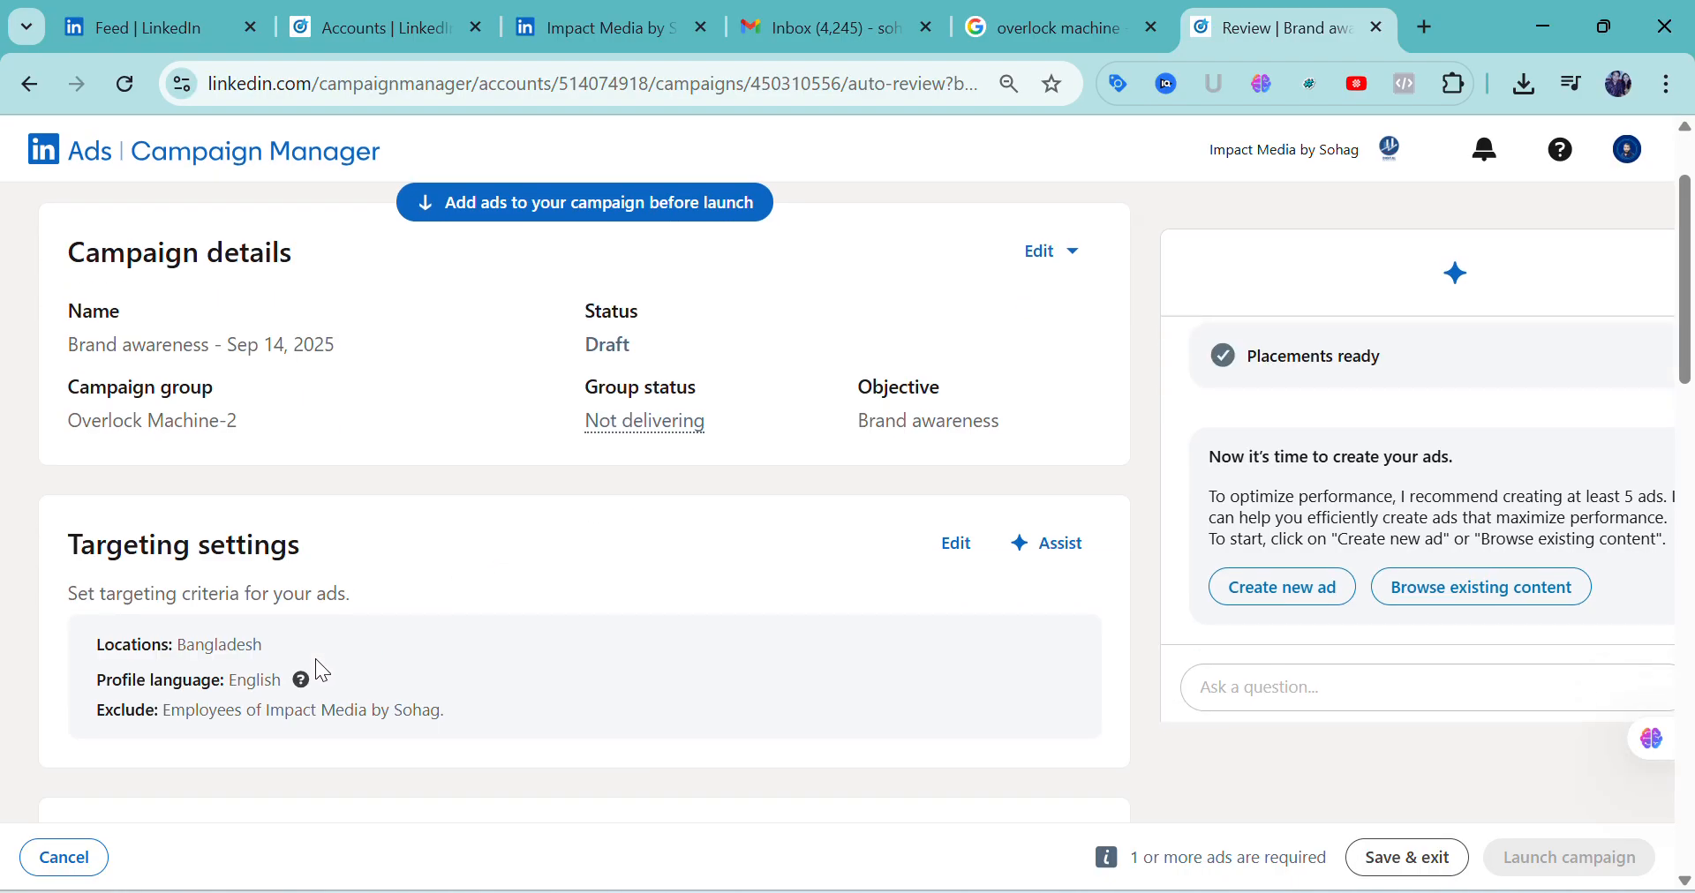
scroll(322, 640, "down", 2)
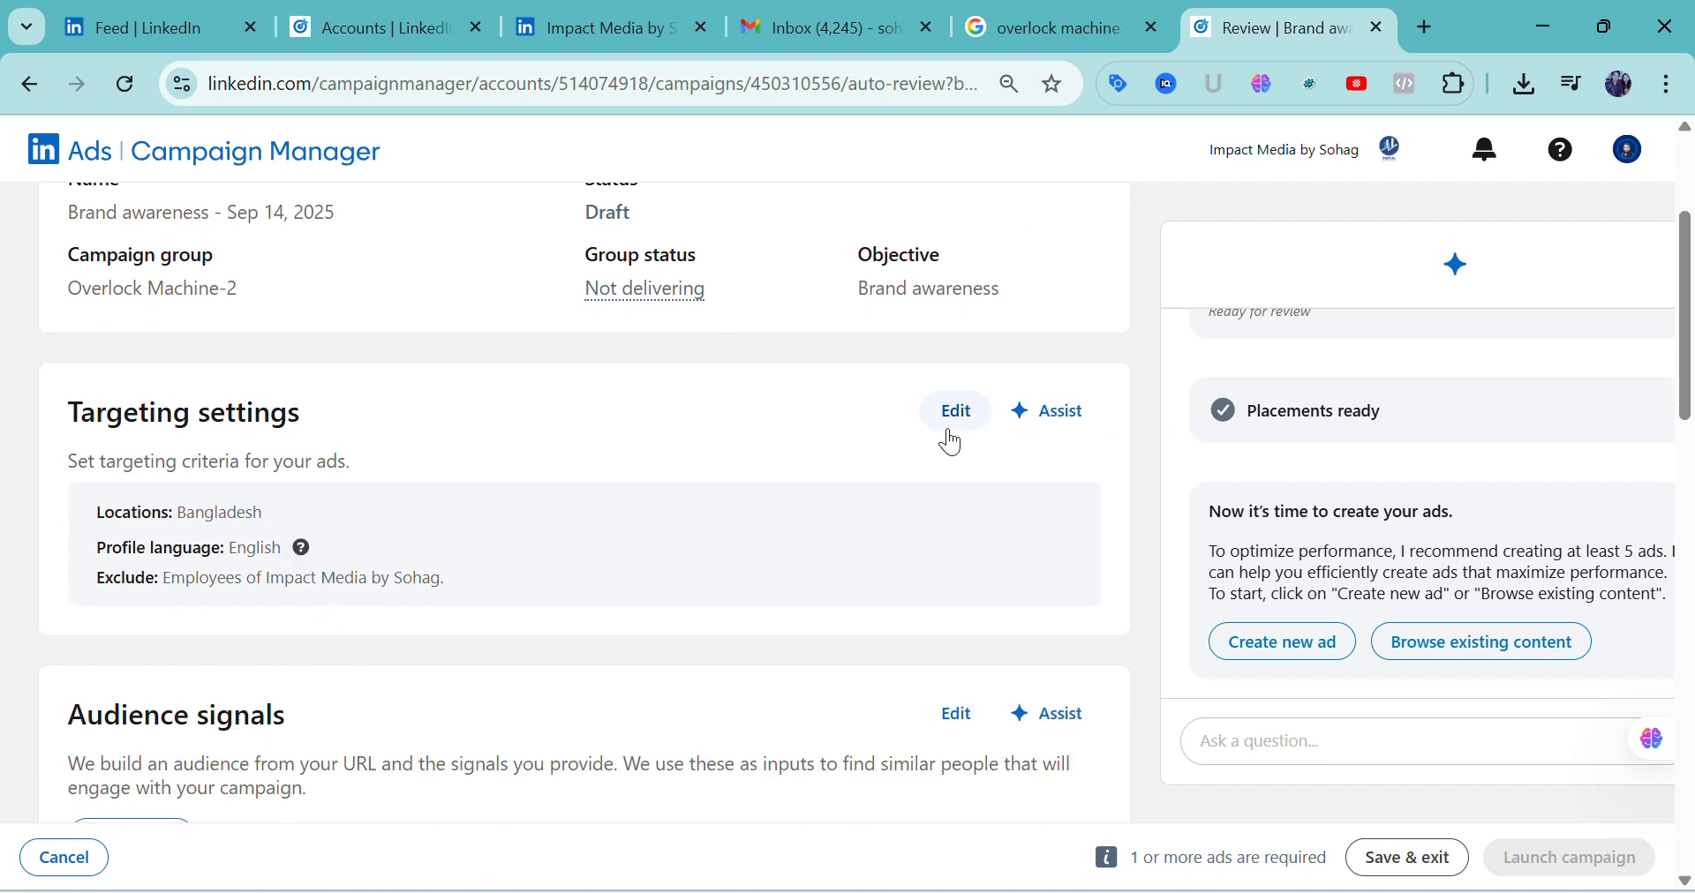
left_click(957, 415)
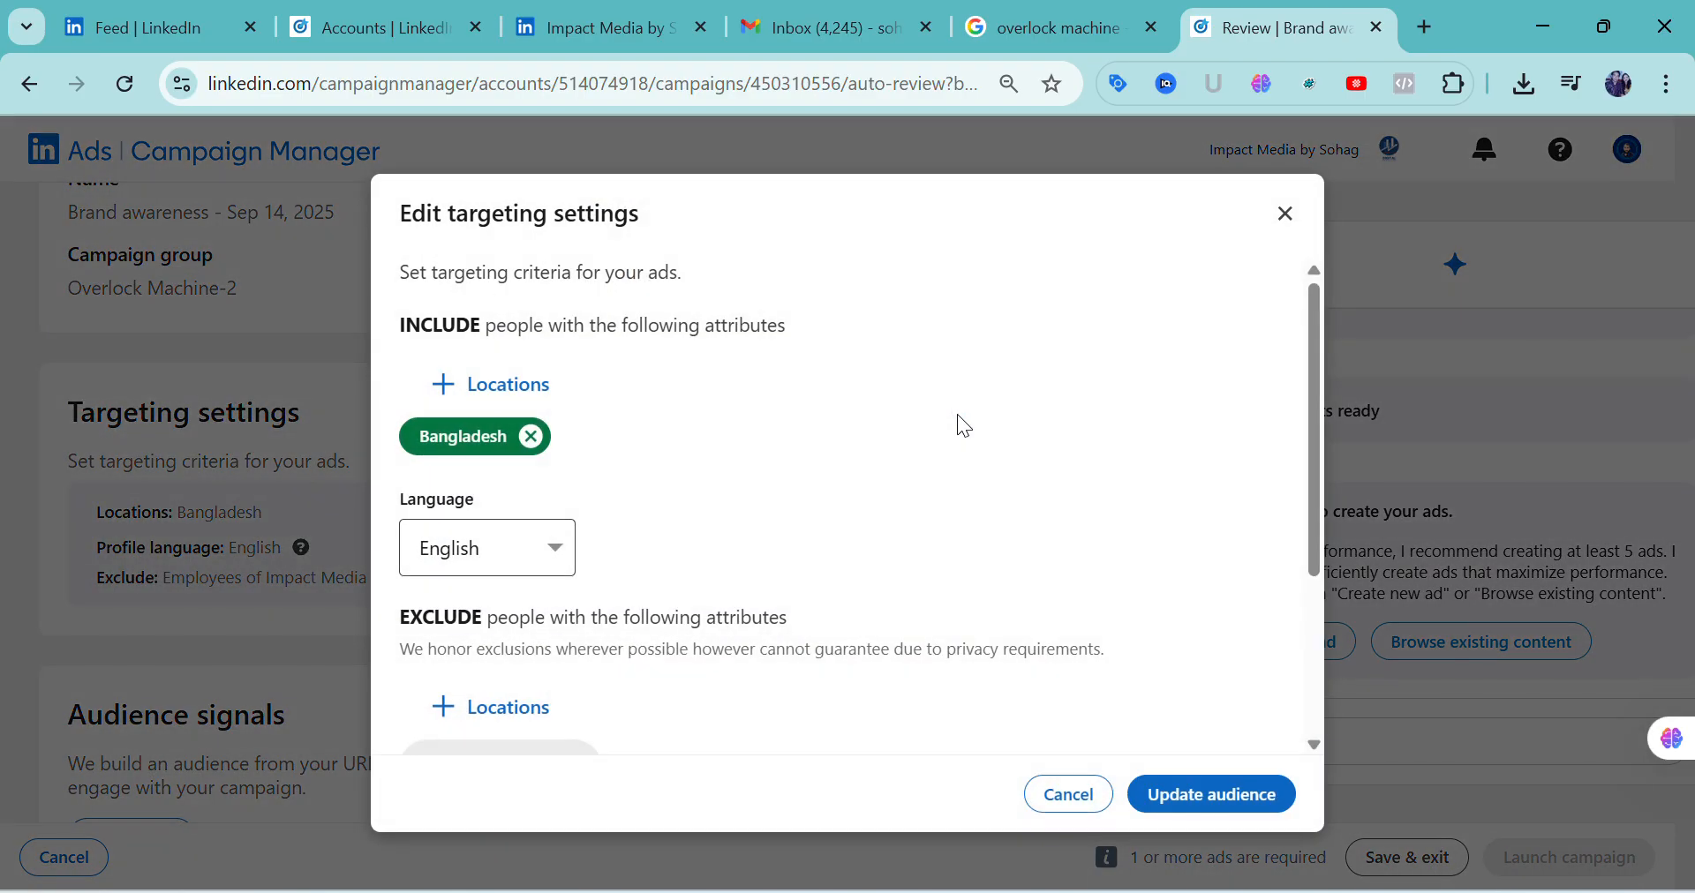
Search the included locations for "dh", select Dhaka, Bangladesh, and save it to the targeting
left_click(536, 390)
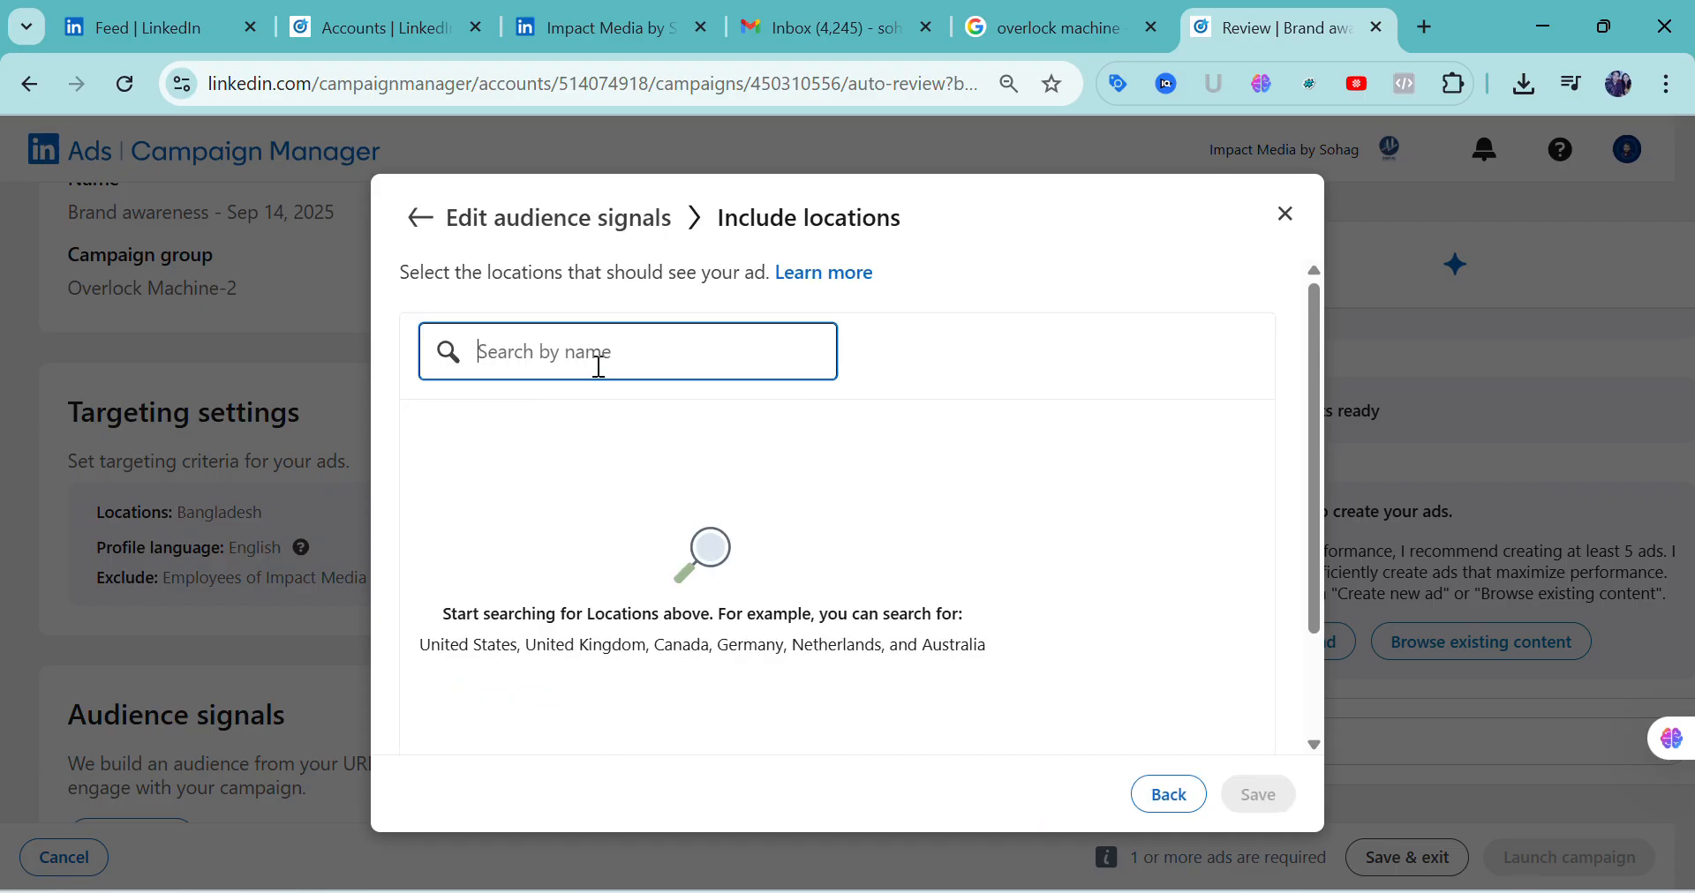
type("dh")
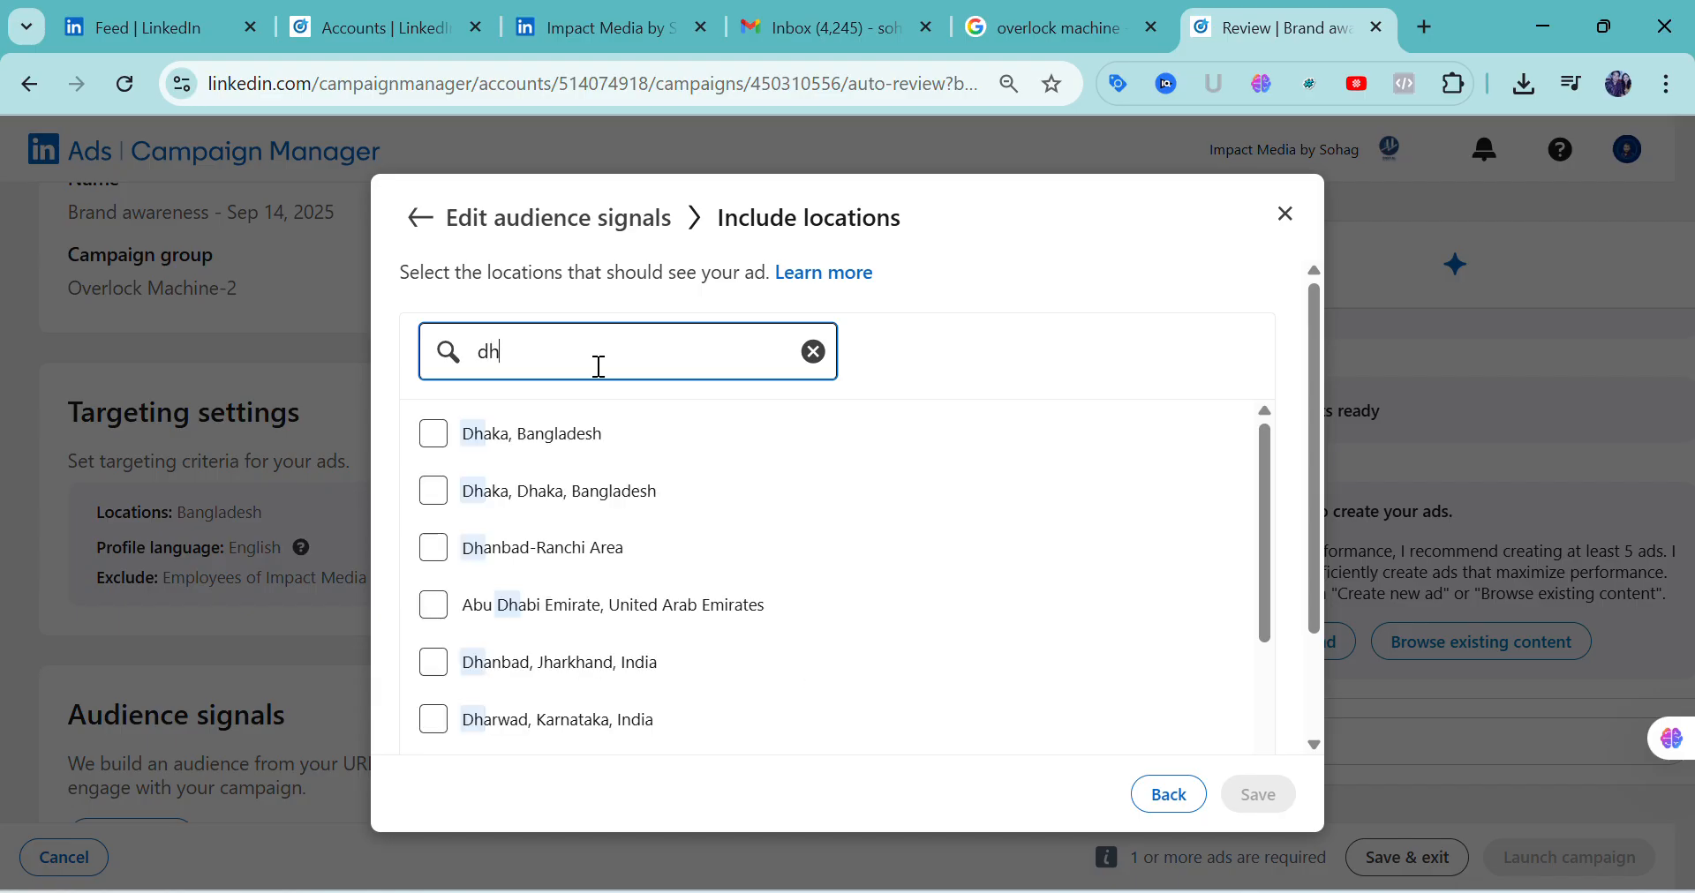
left_click(434, 438)
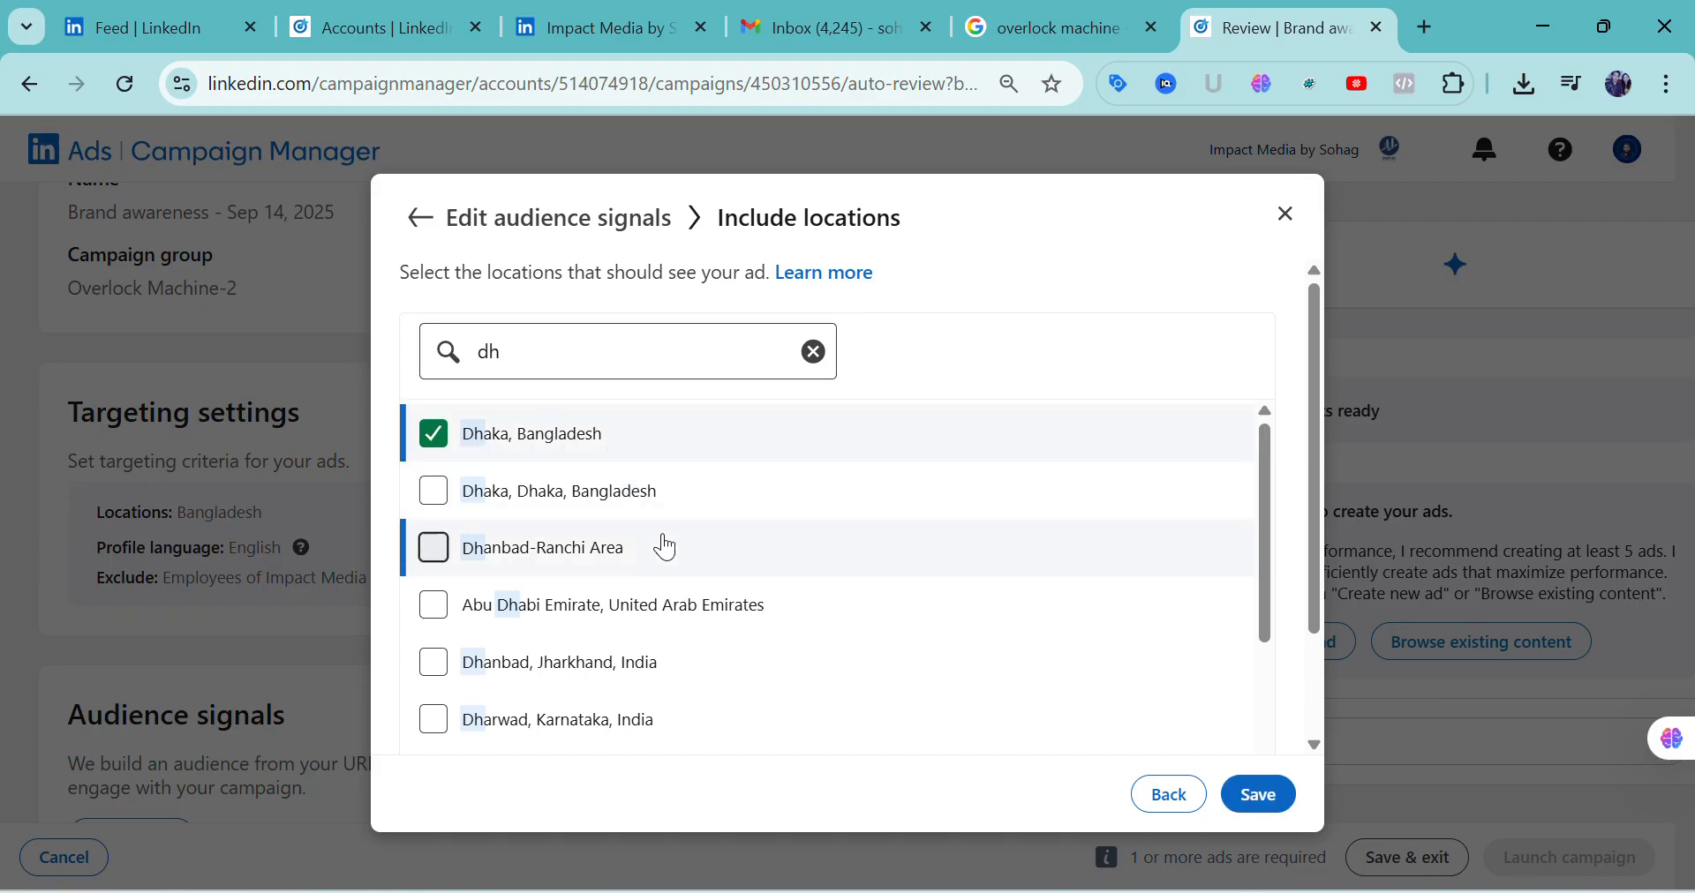
scroll(669, 534, "down", 2)
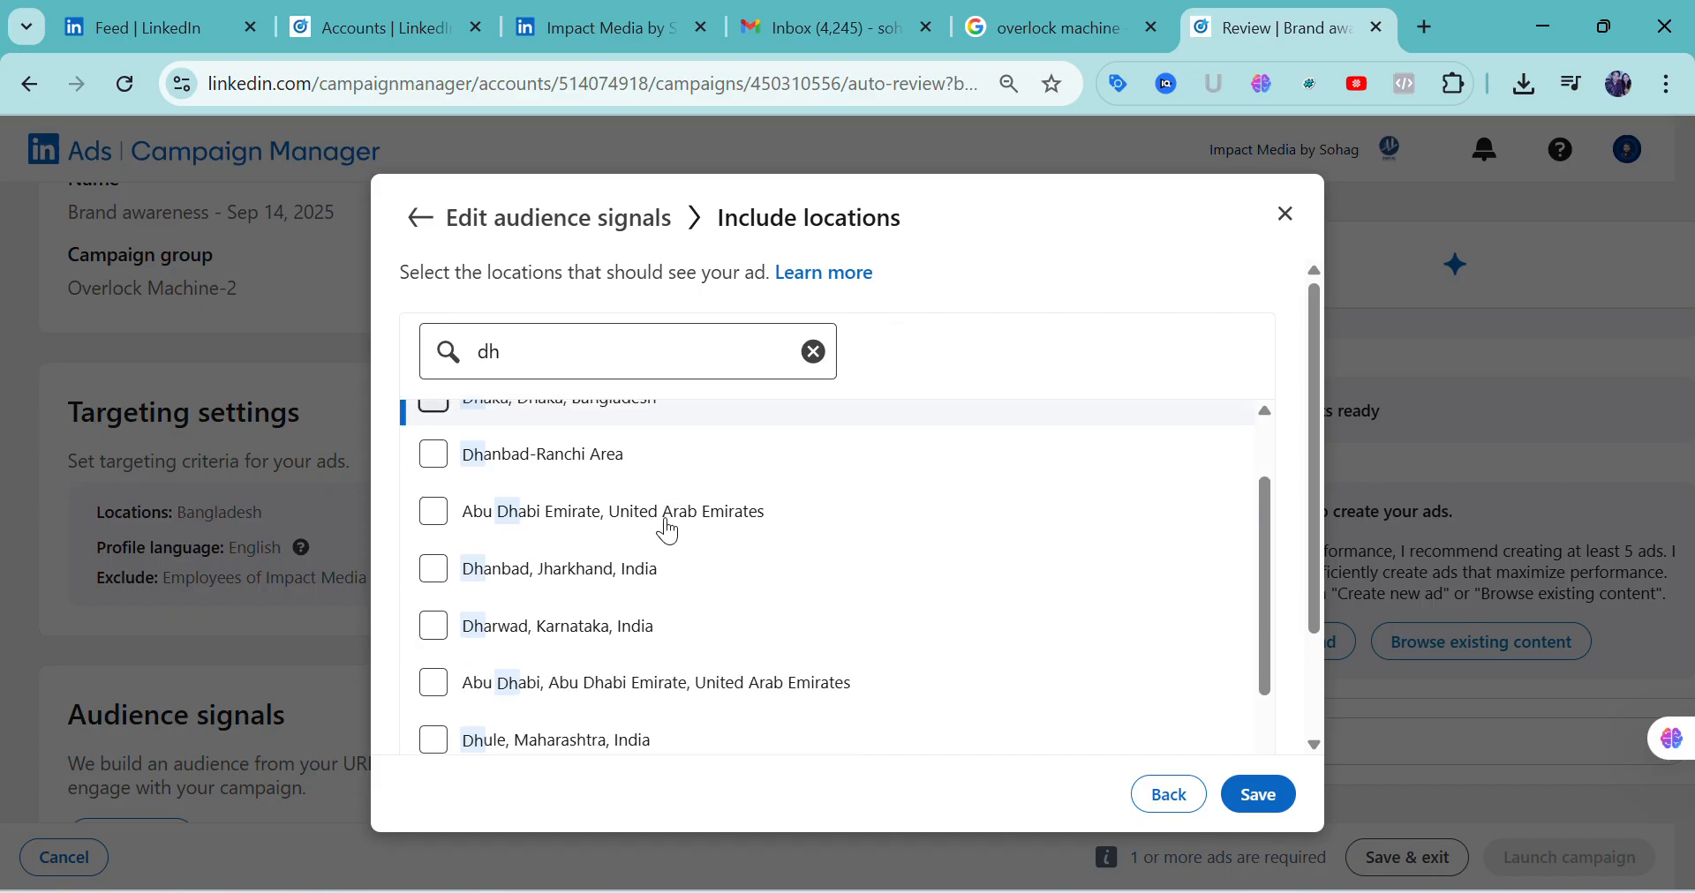
scroll(662, 522, "up", 2)
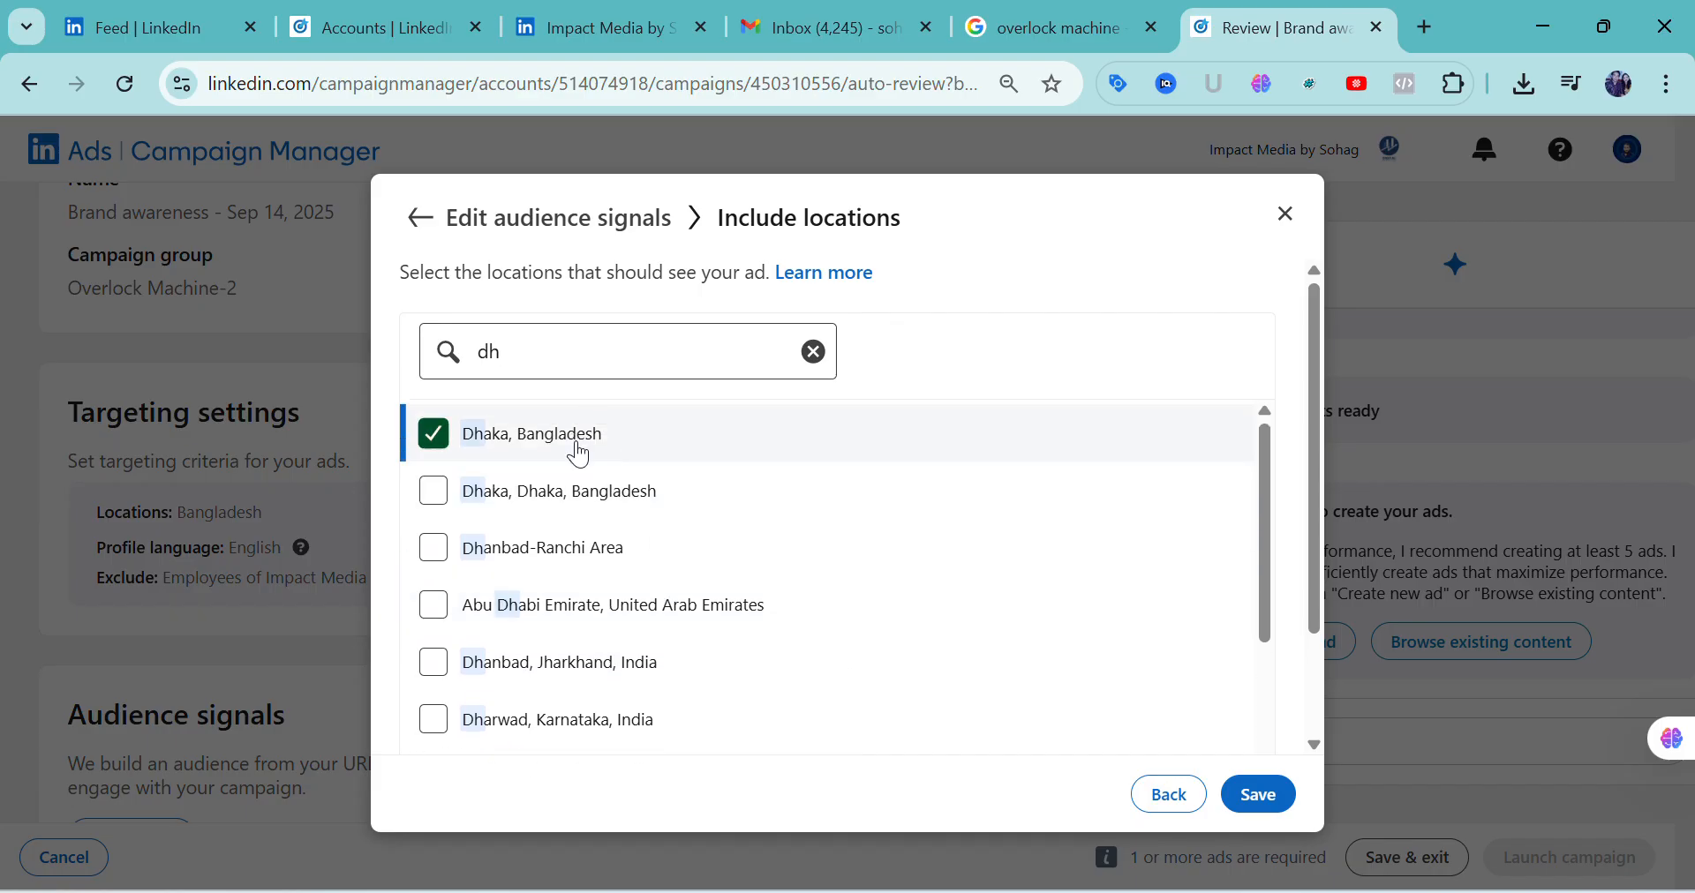
left_click(575, 461)
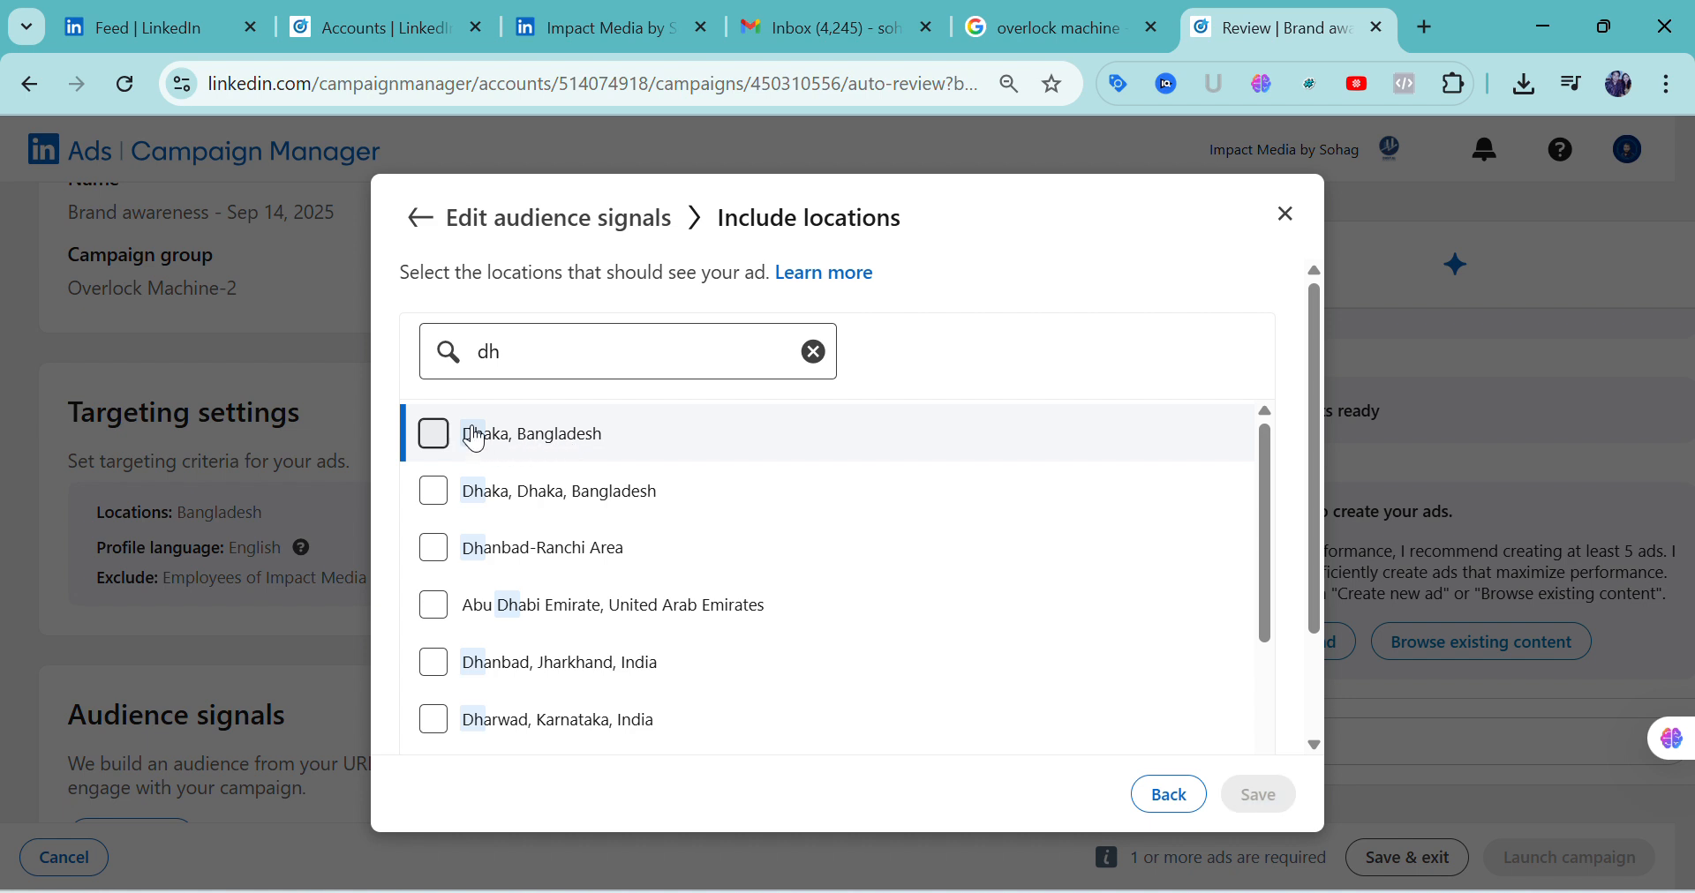
left_click(433, 436)
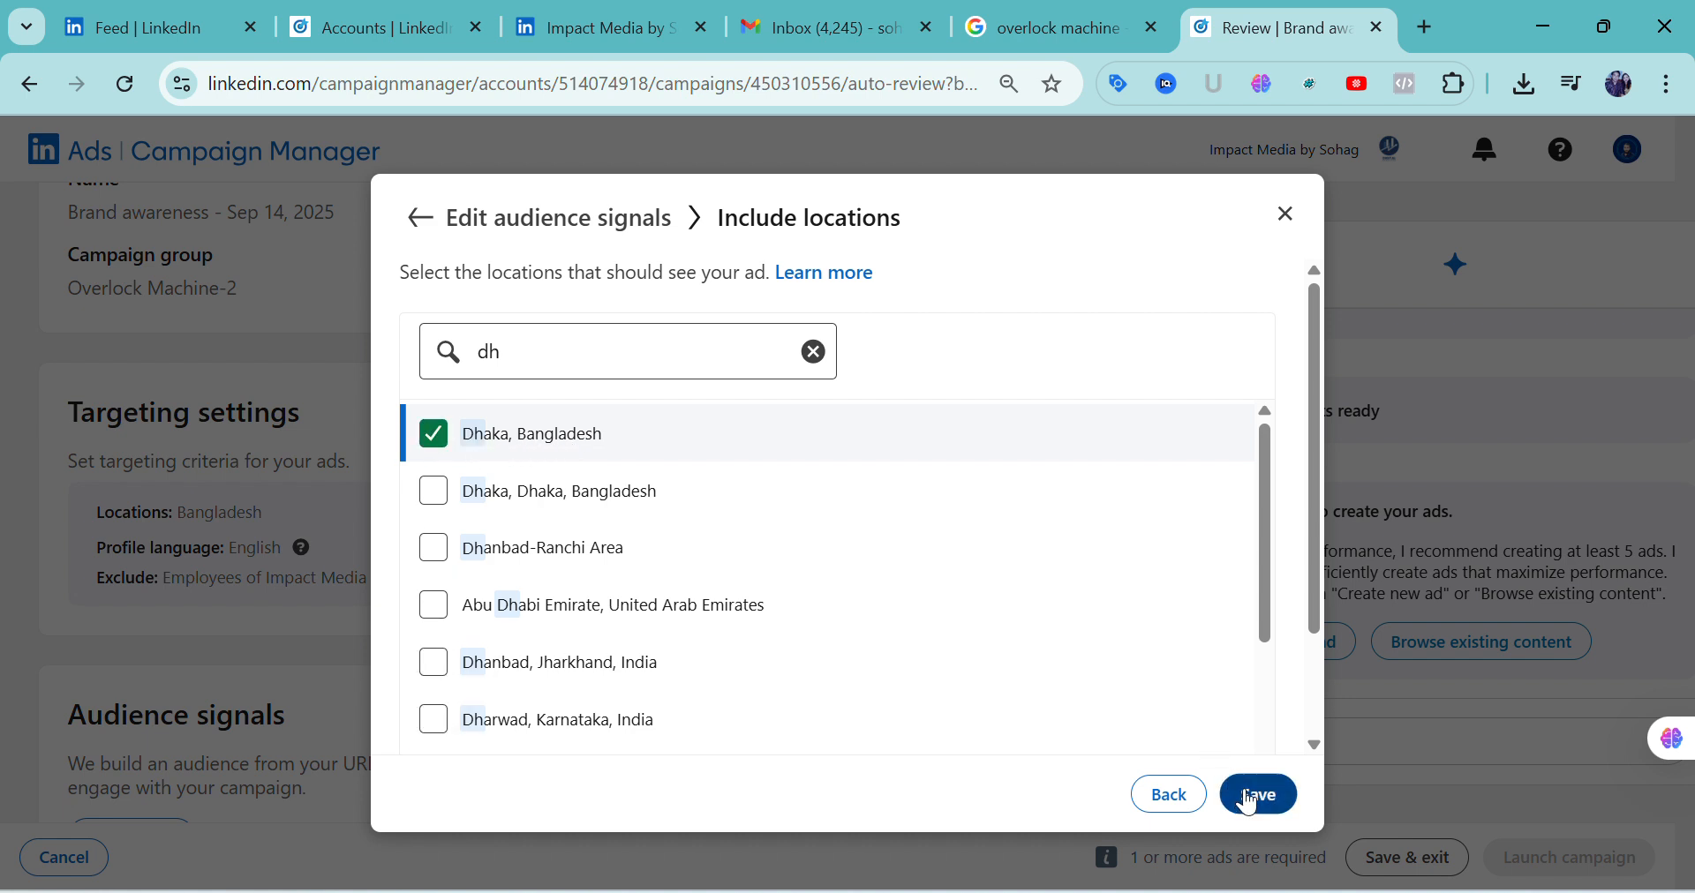
left_click(1260, 799)
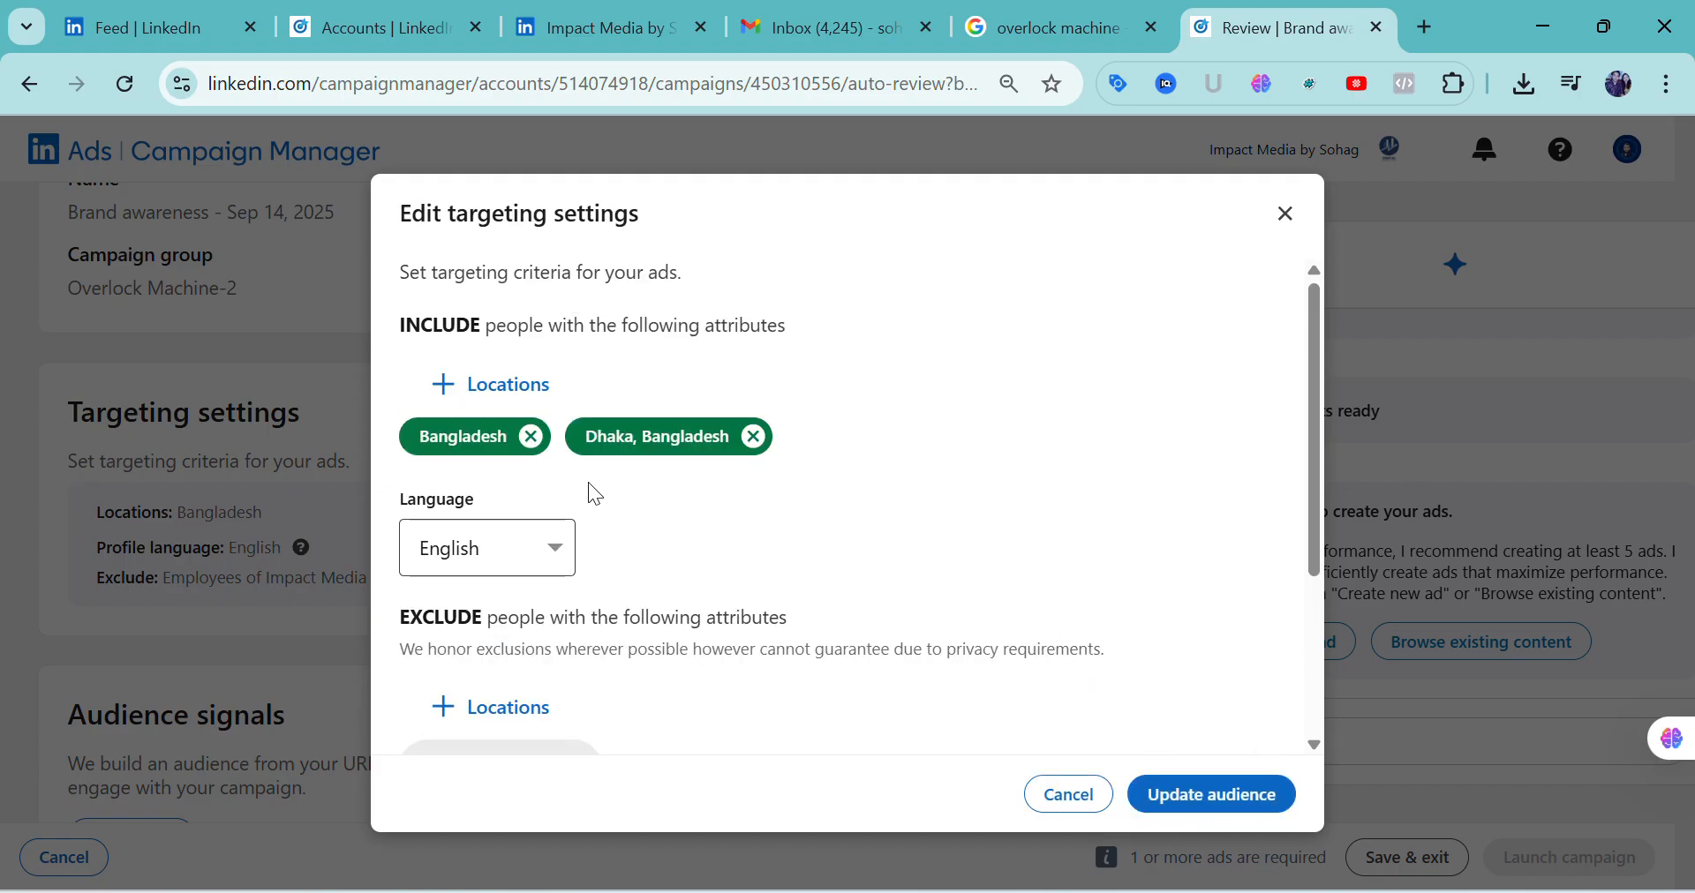
Remove the country-wide Bangladesh location and add Khulna, Bangladesh to the included locations
left_click(530, 436)
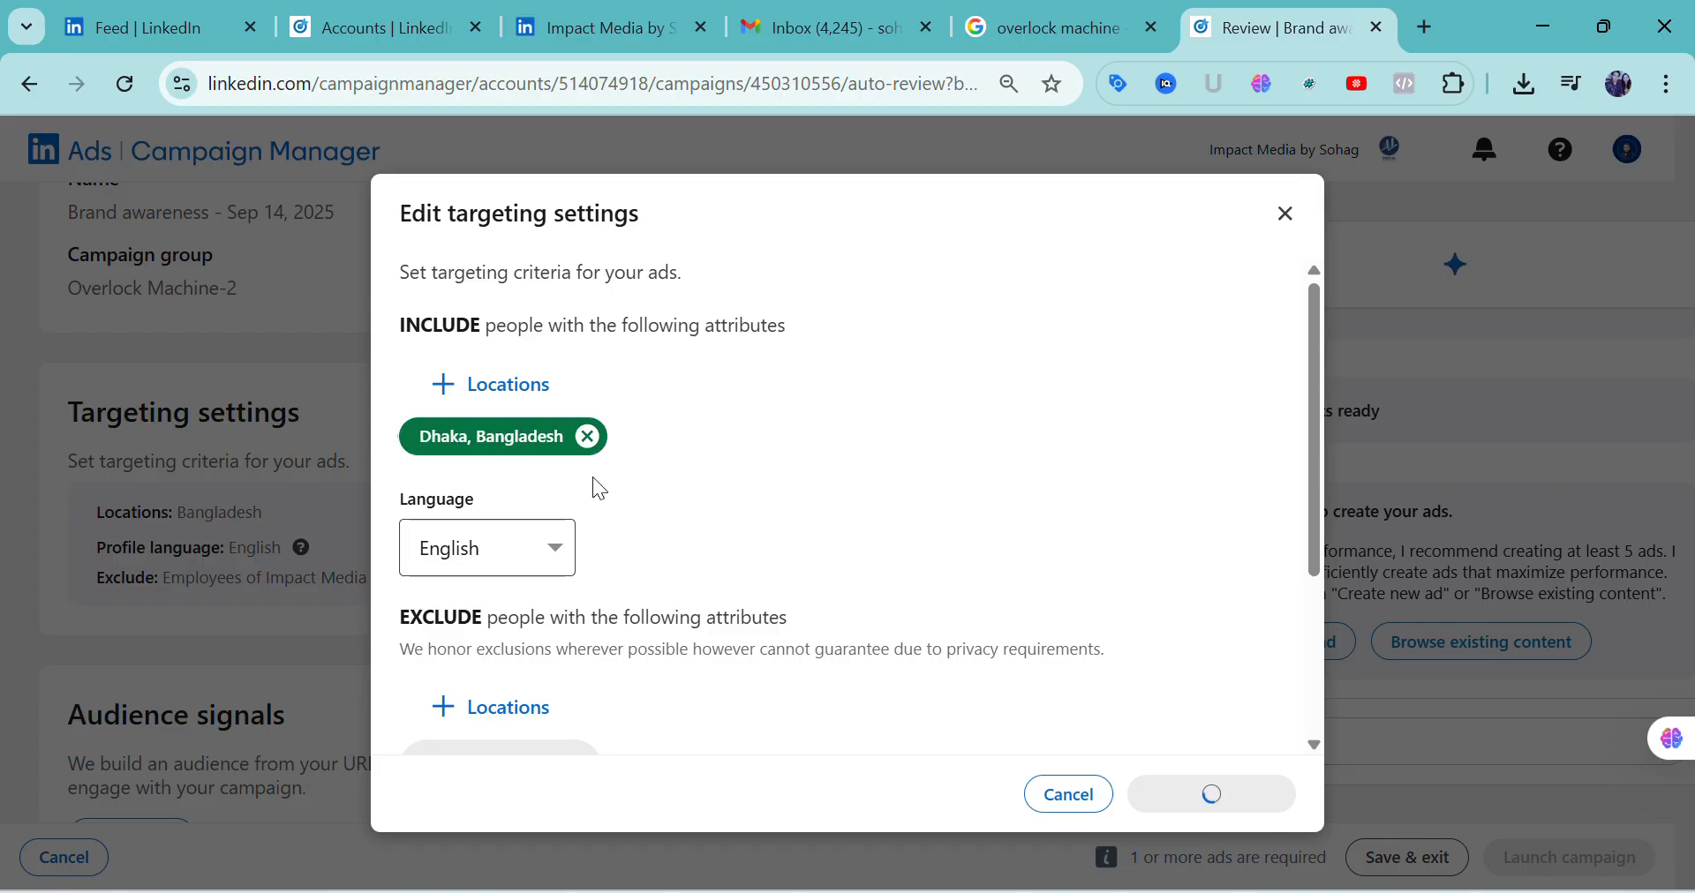
left_click(510, 393)
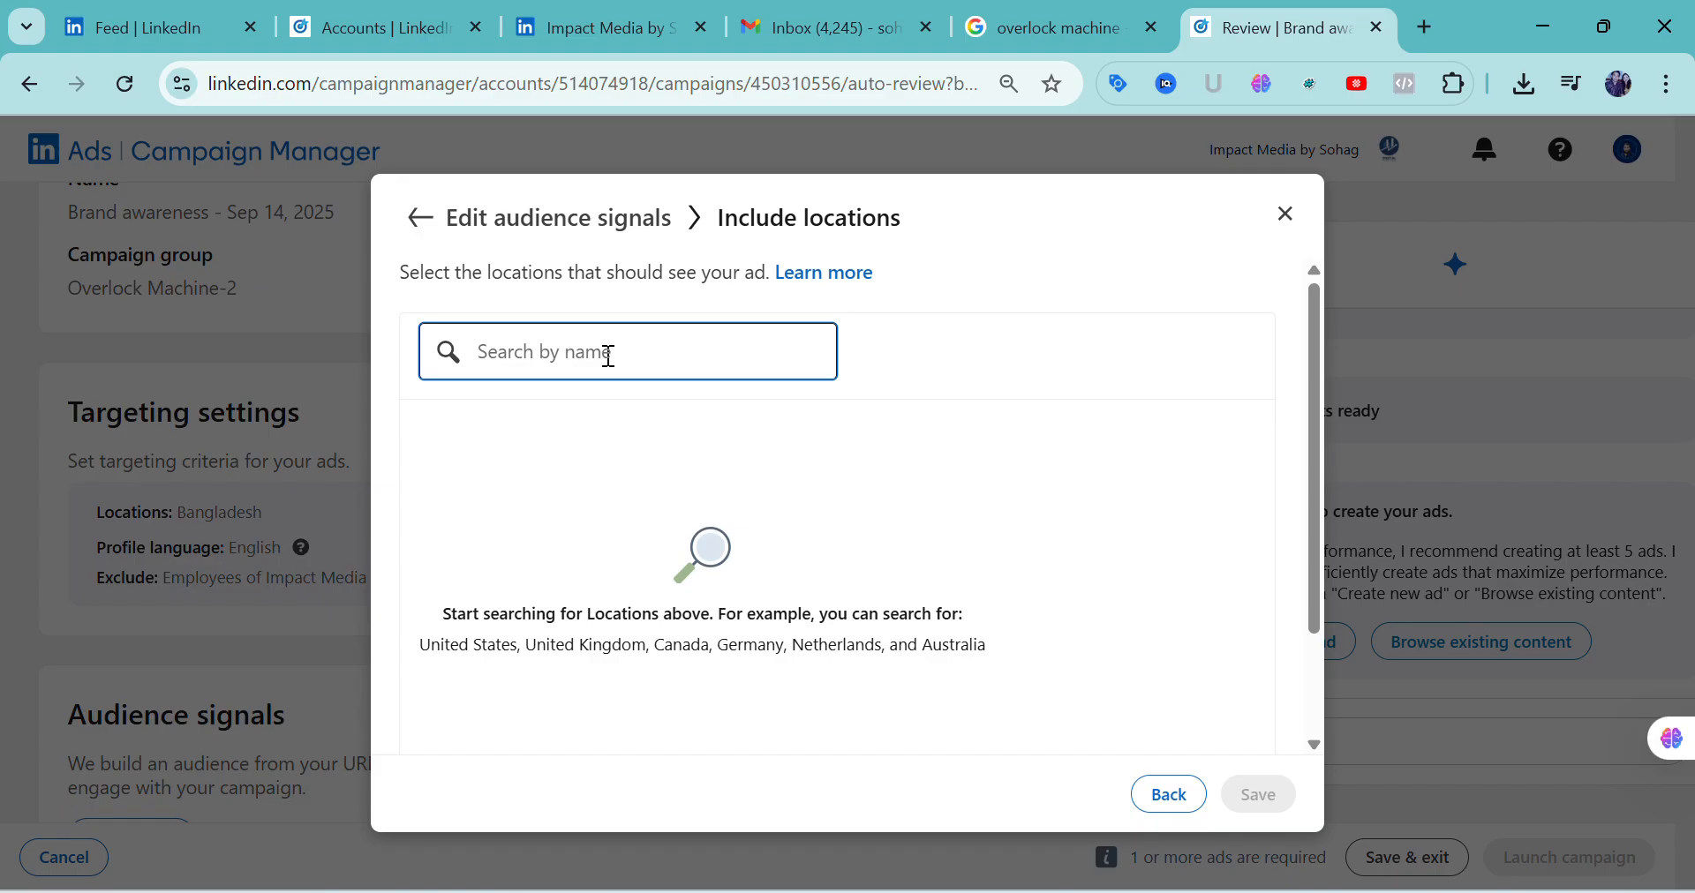
type("kh")
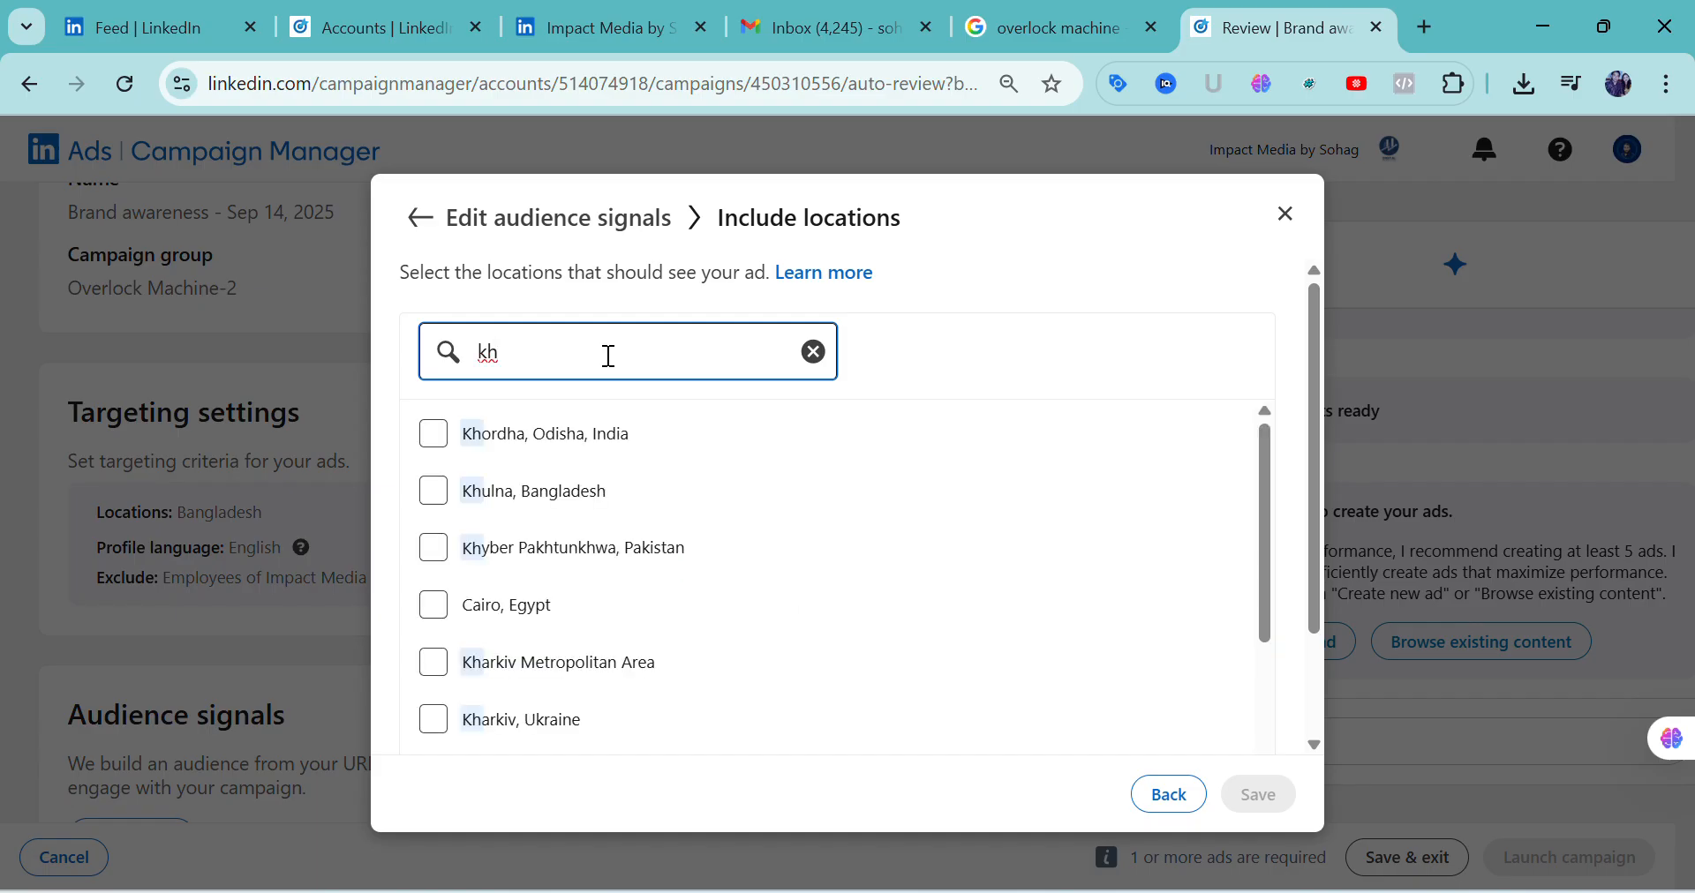
left_click(446, 515)
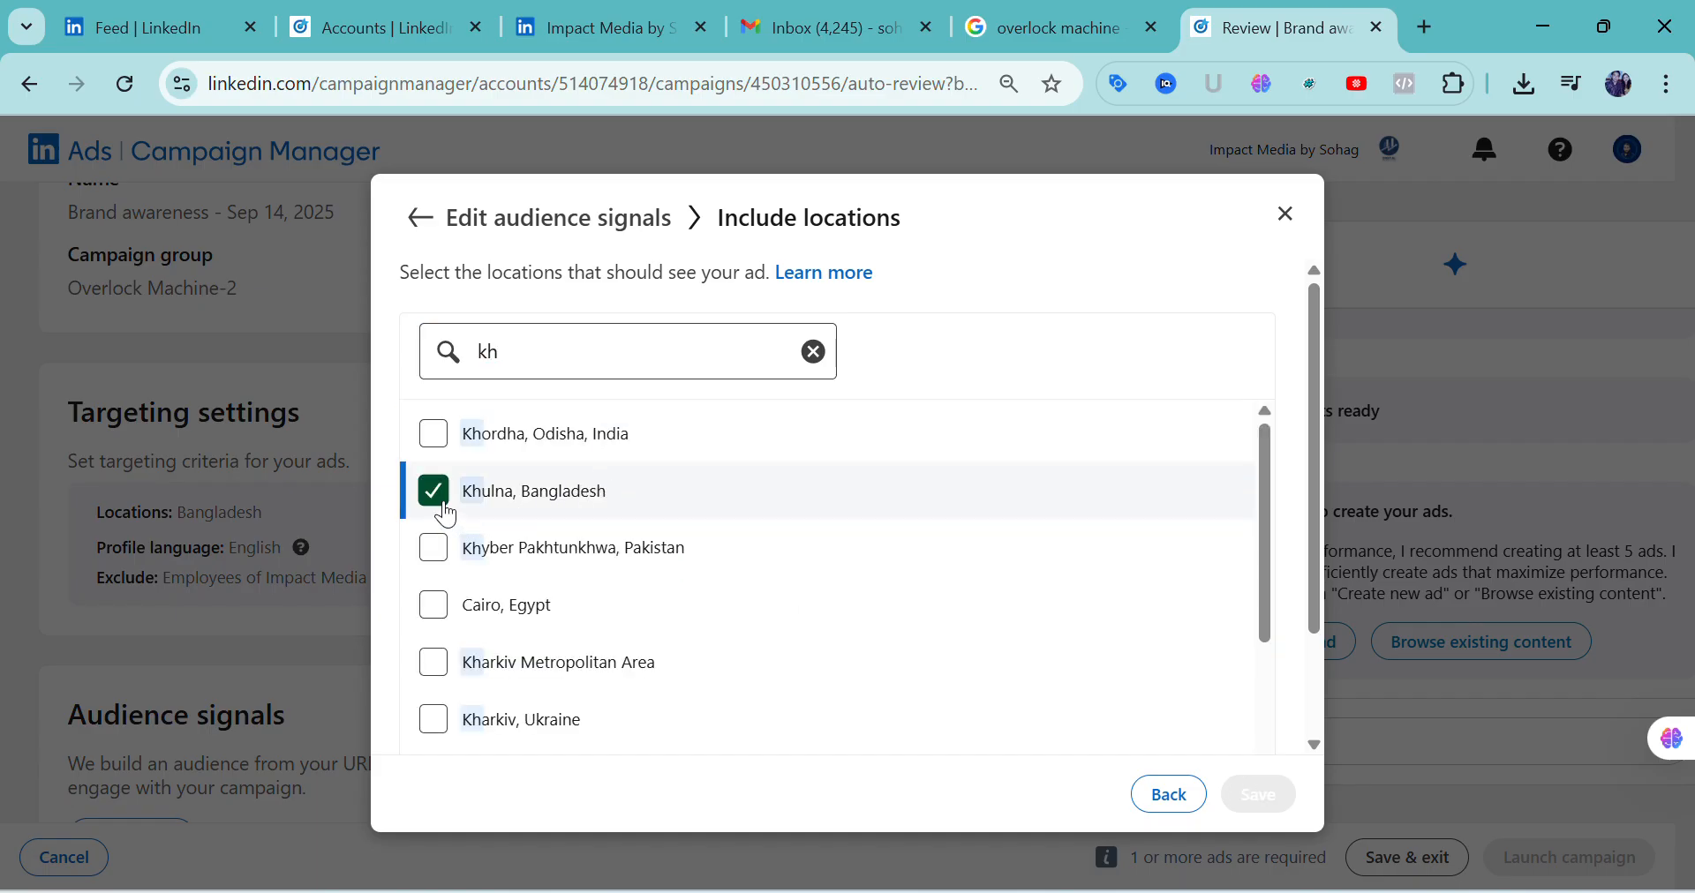
left_click(1254, 793)
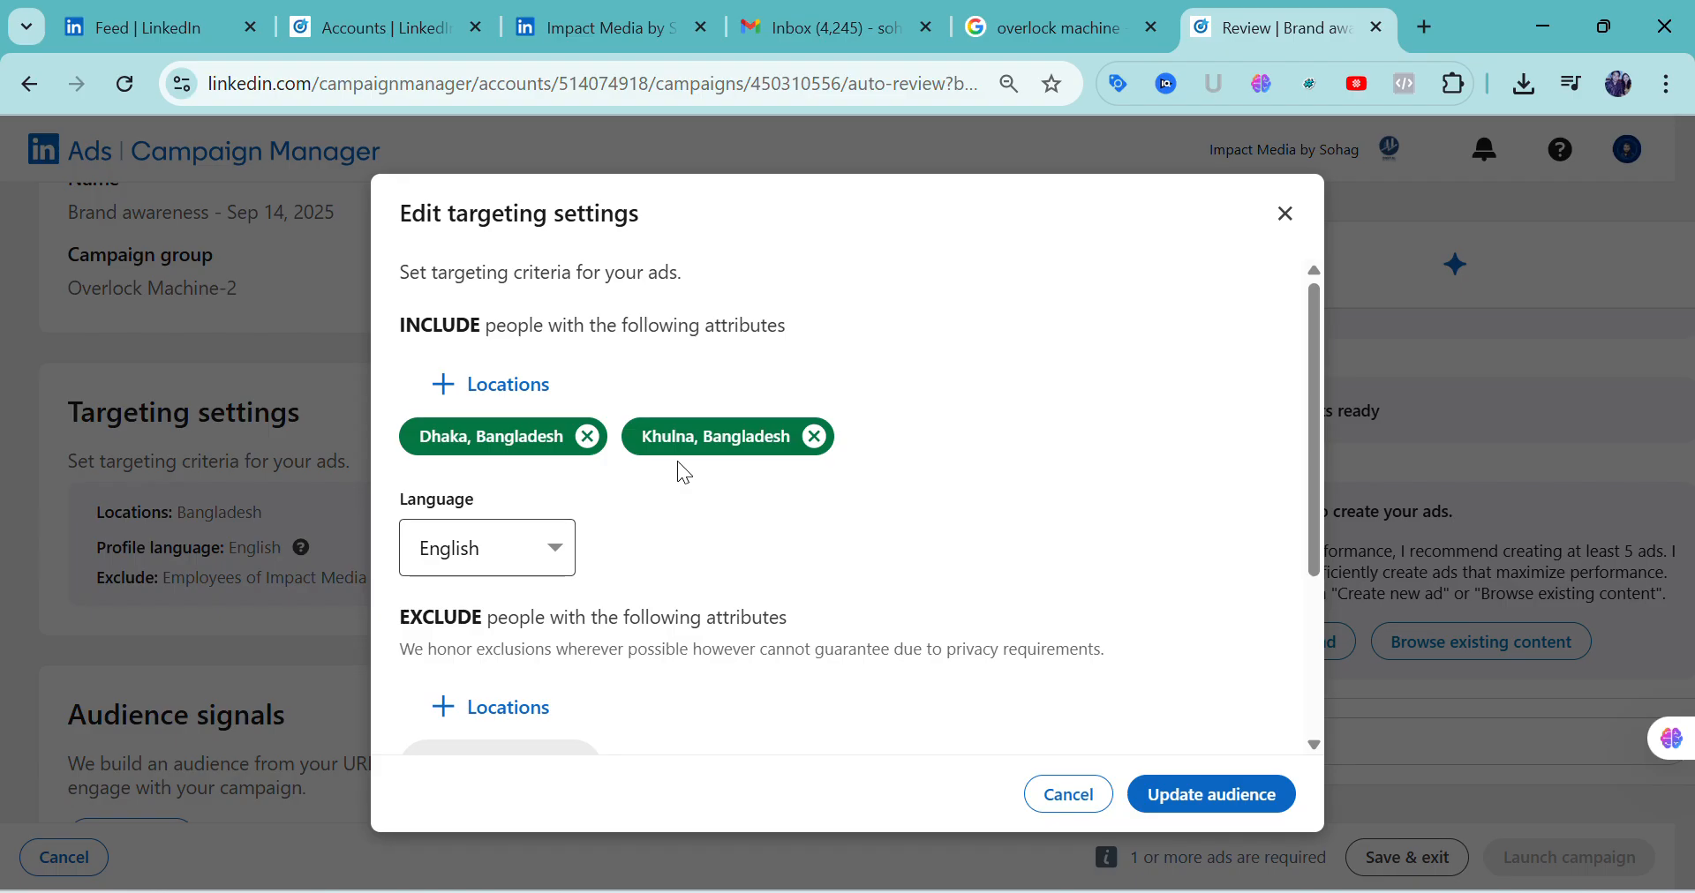
Review the targeting's language and exclusion options, and update the campaign audience
scroll(684, 476, "down", 3)
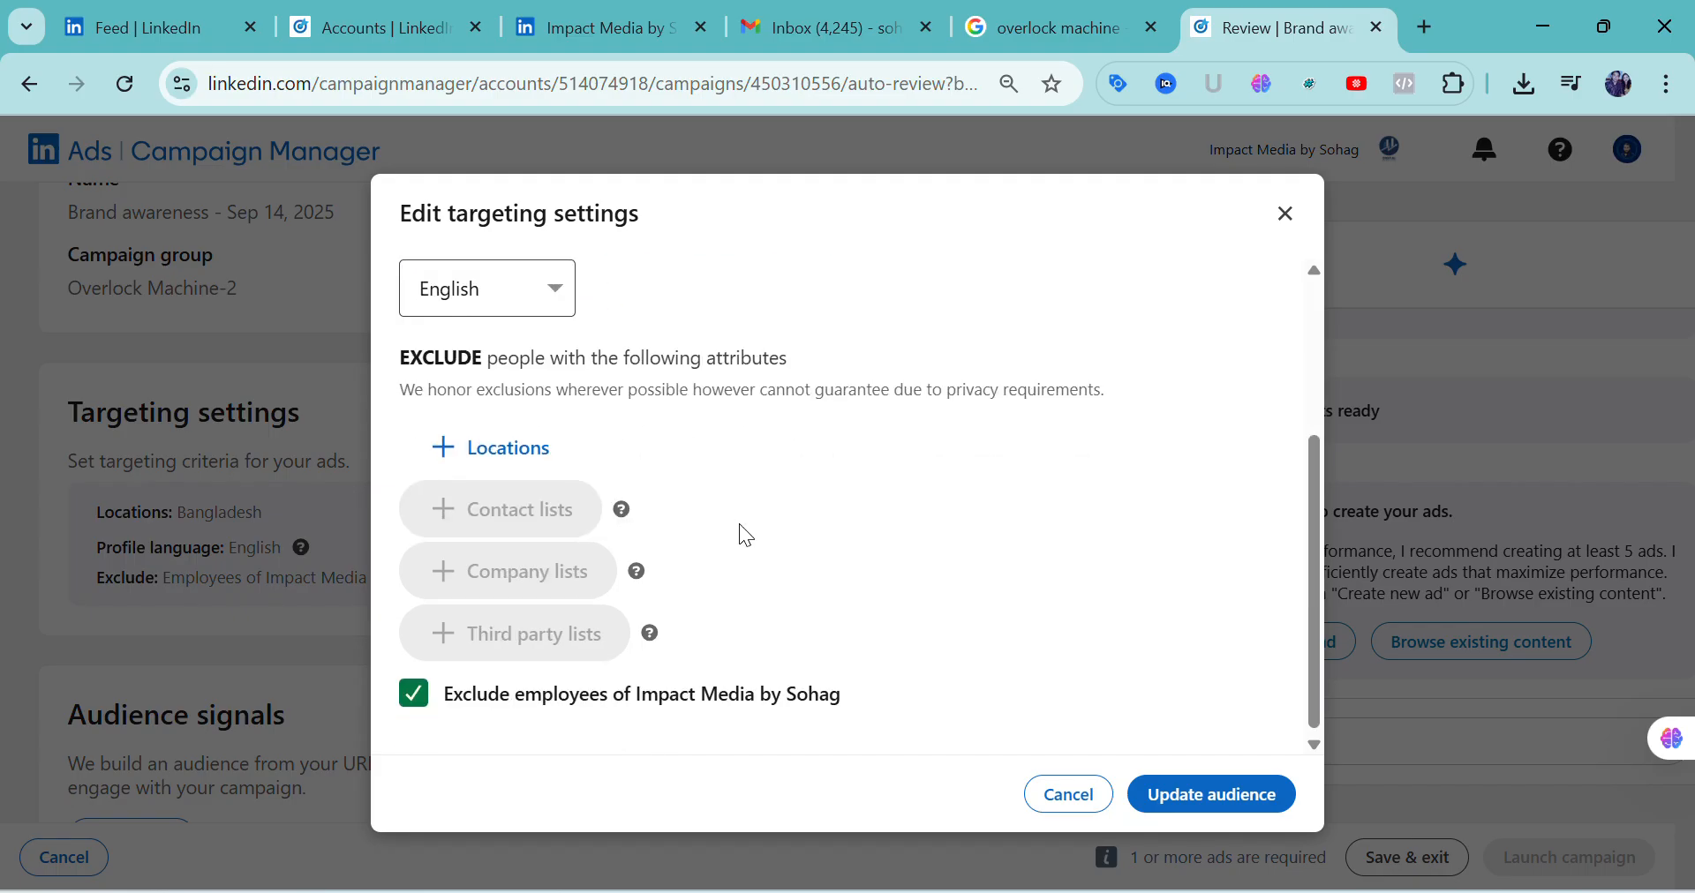
scroll(742, 530, "up", 3)
scroll(733, 543, "down", 3)
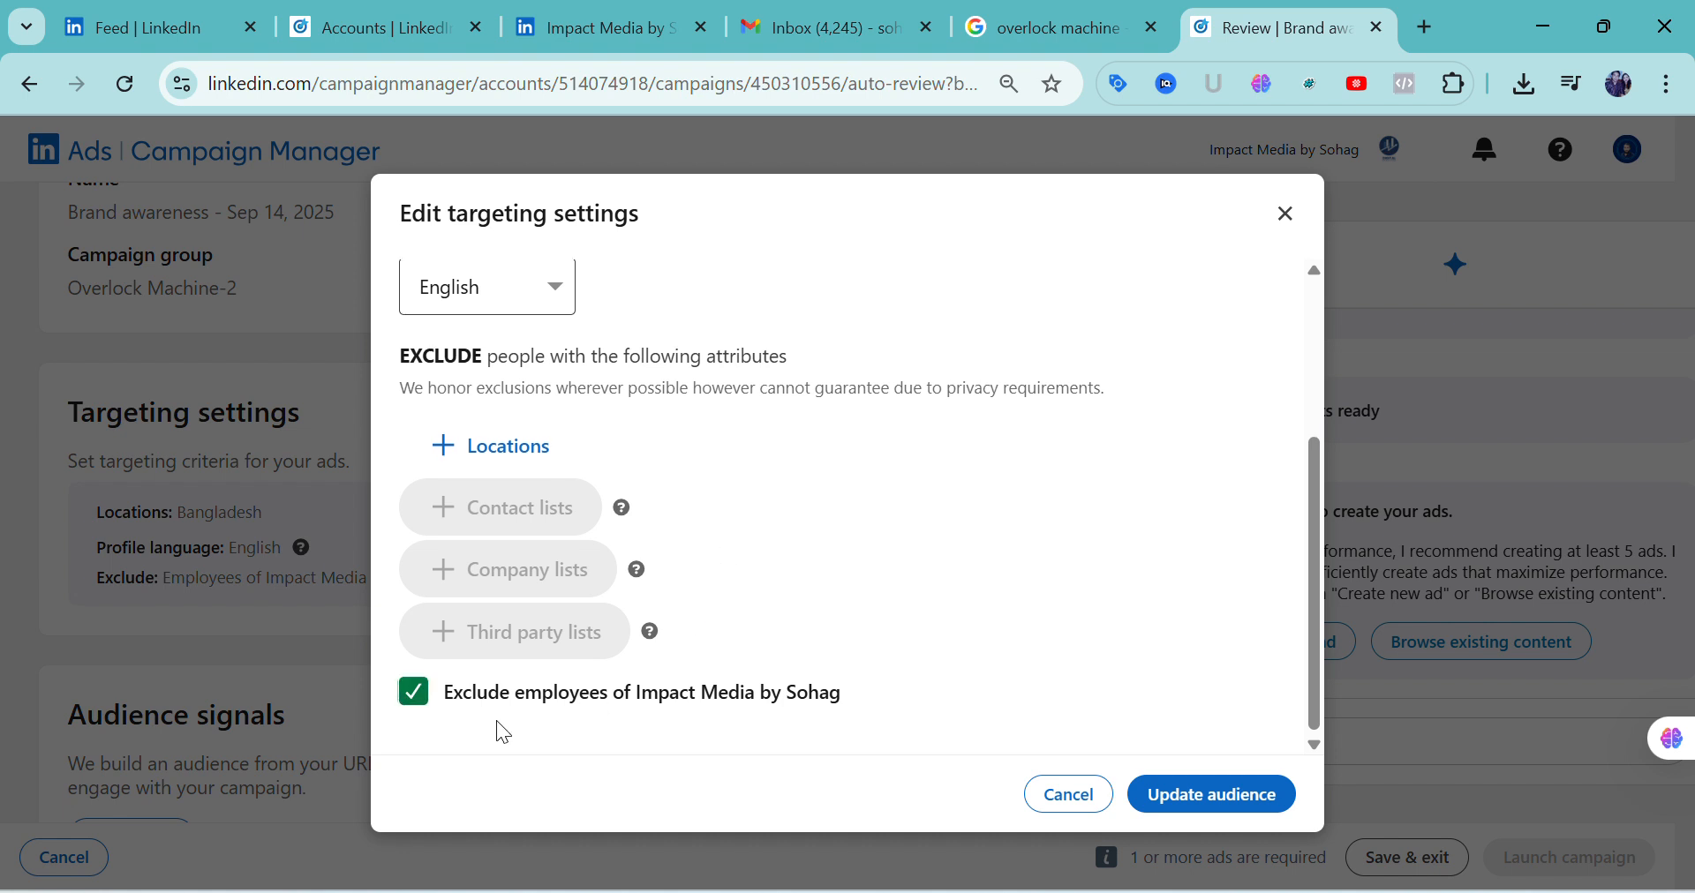
scroll(605, 690, "up", 2)
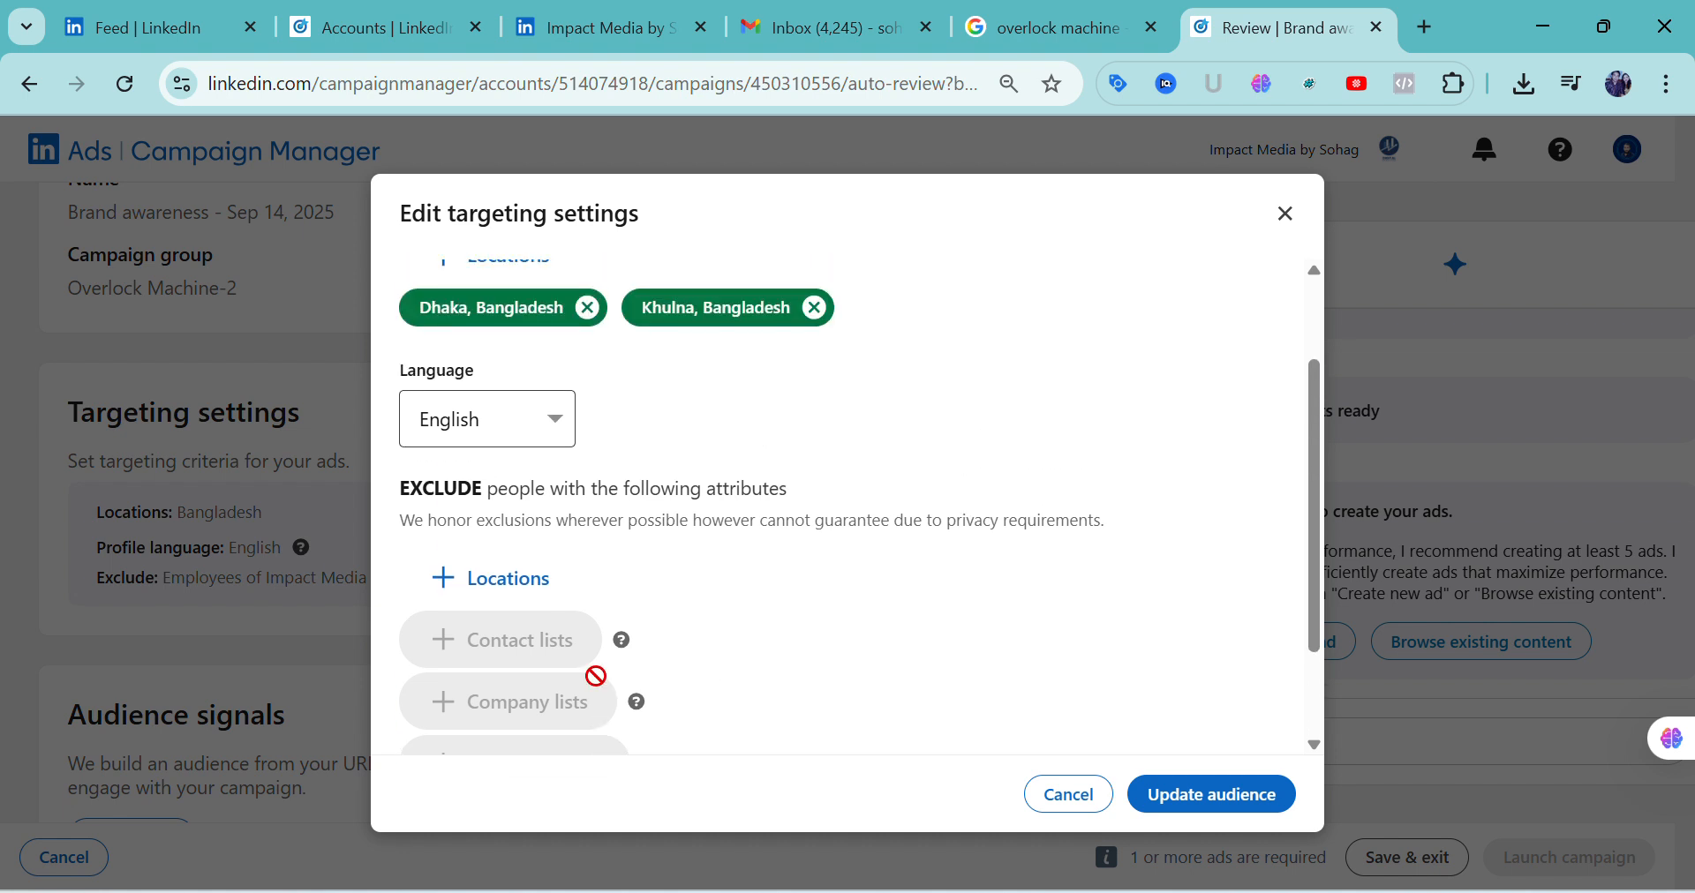
scroll(639, 549, "up", 2)
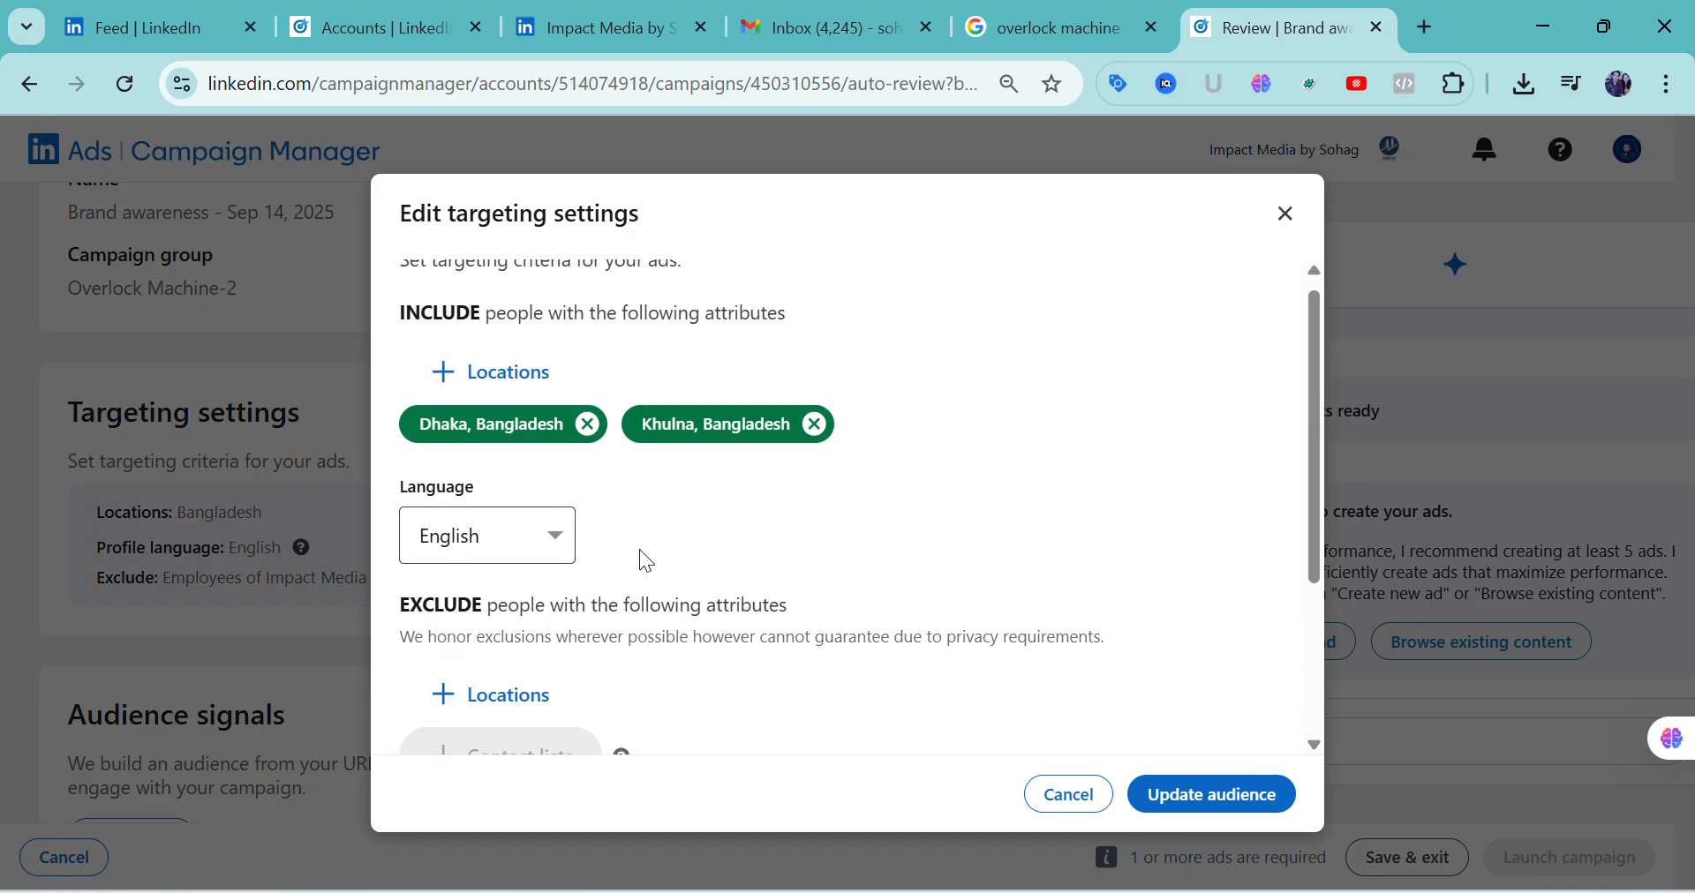
left_click(1197, 813)
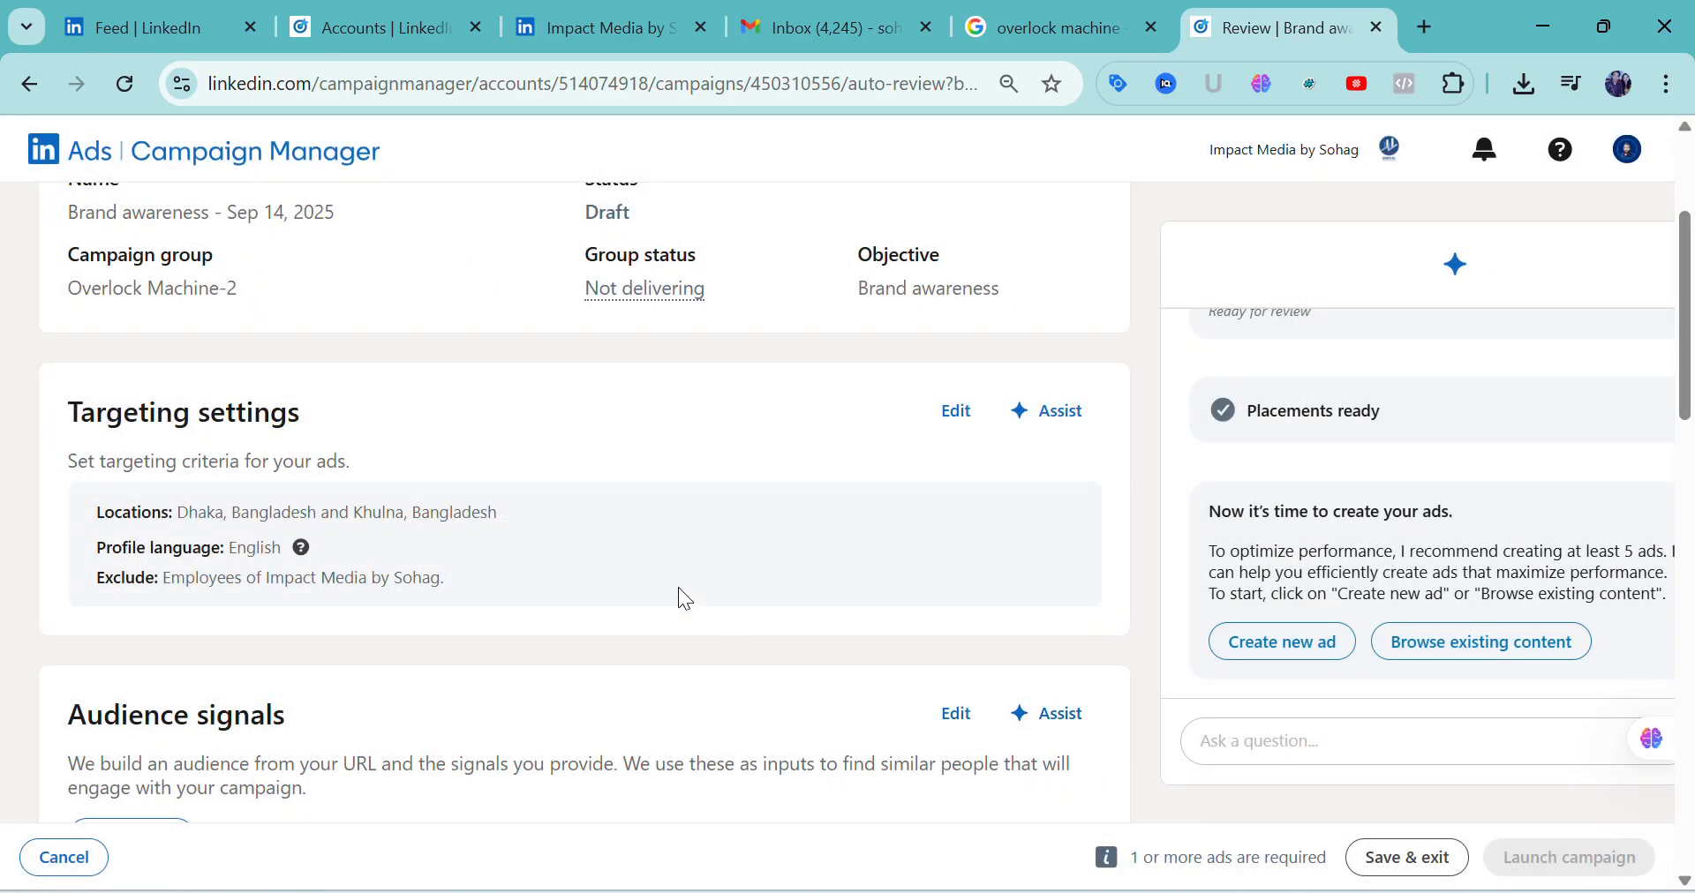
scroll(648, 576, "down", 2)
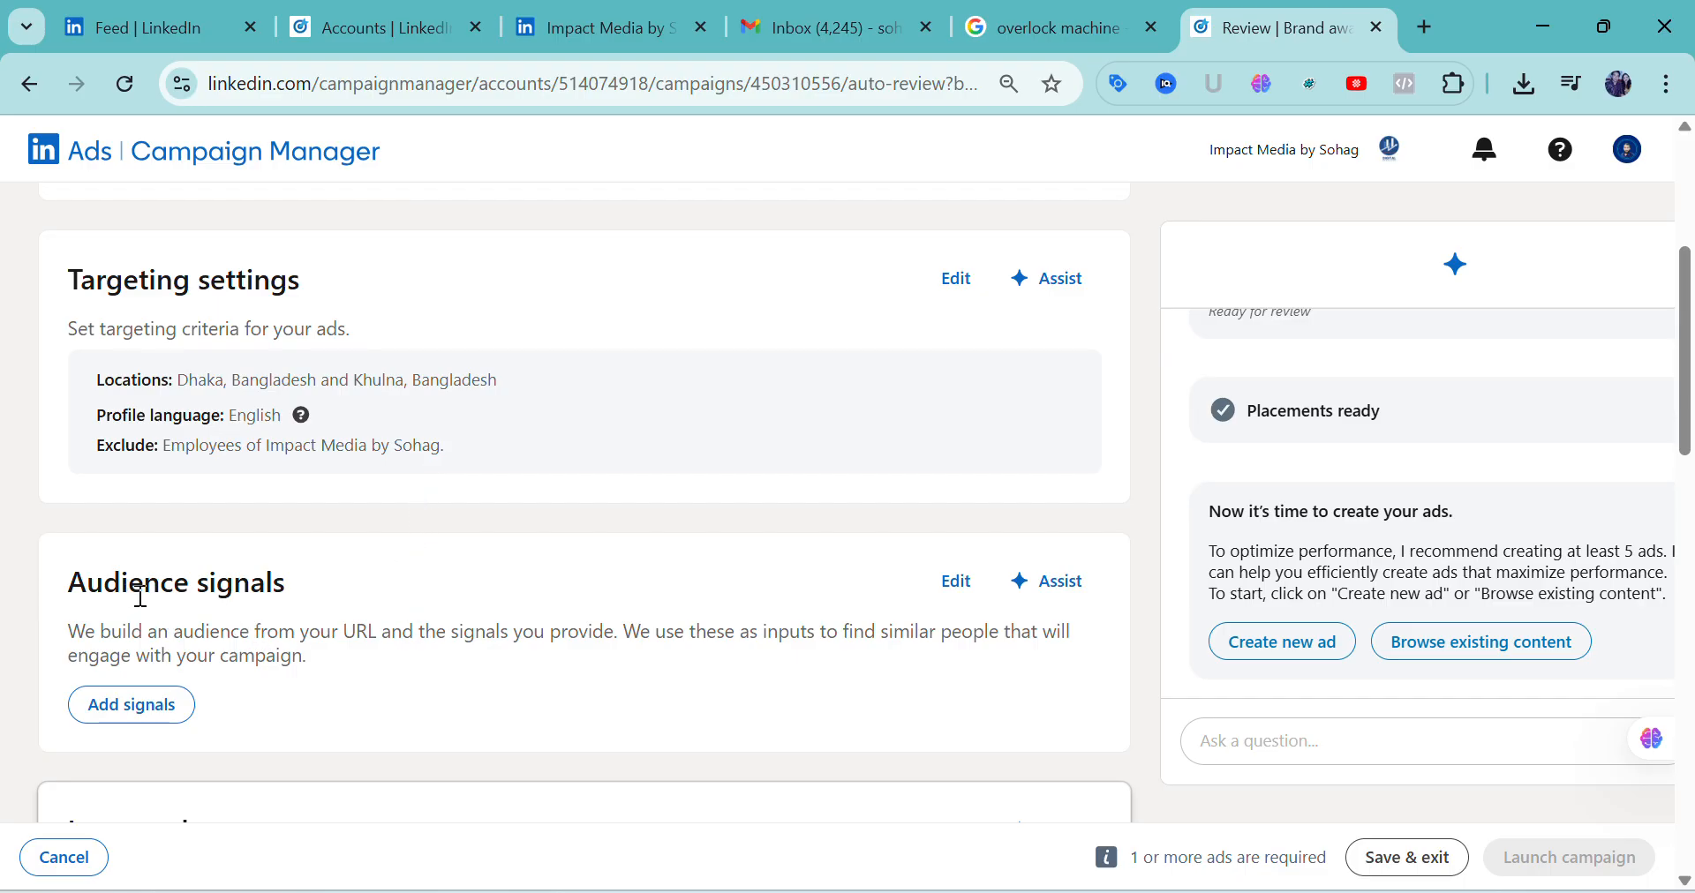
Open the campaign's audience signals for editing and bring up the company industries to choose from
left_click(956, 587)
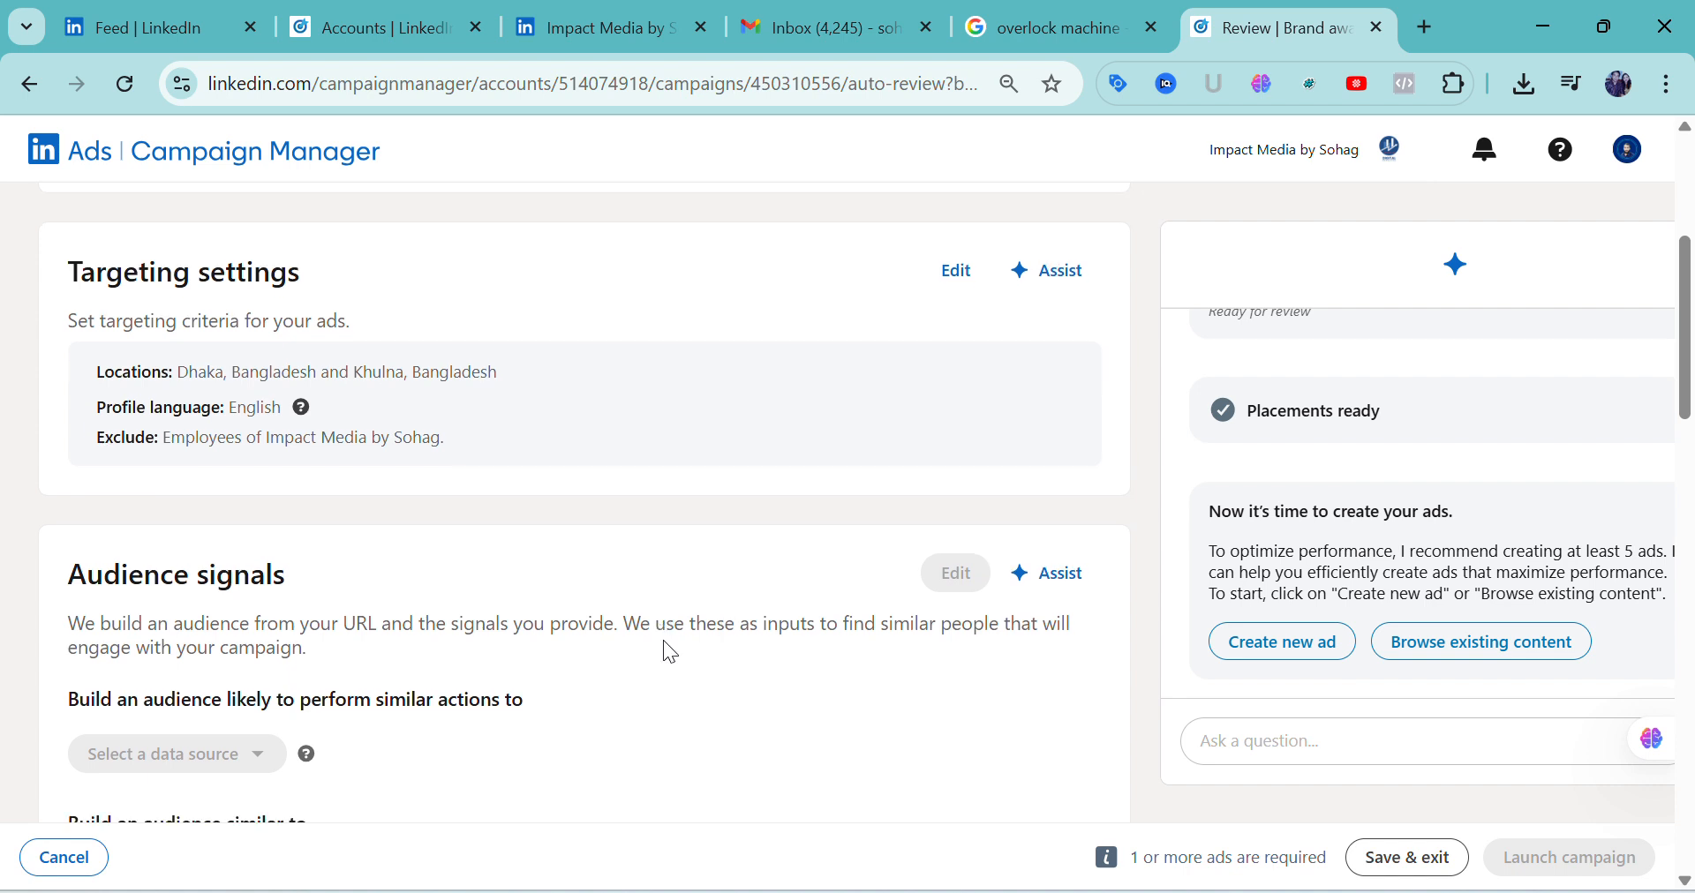
scroll(663, 639, "down", 3)
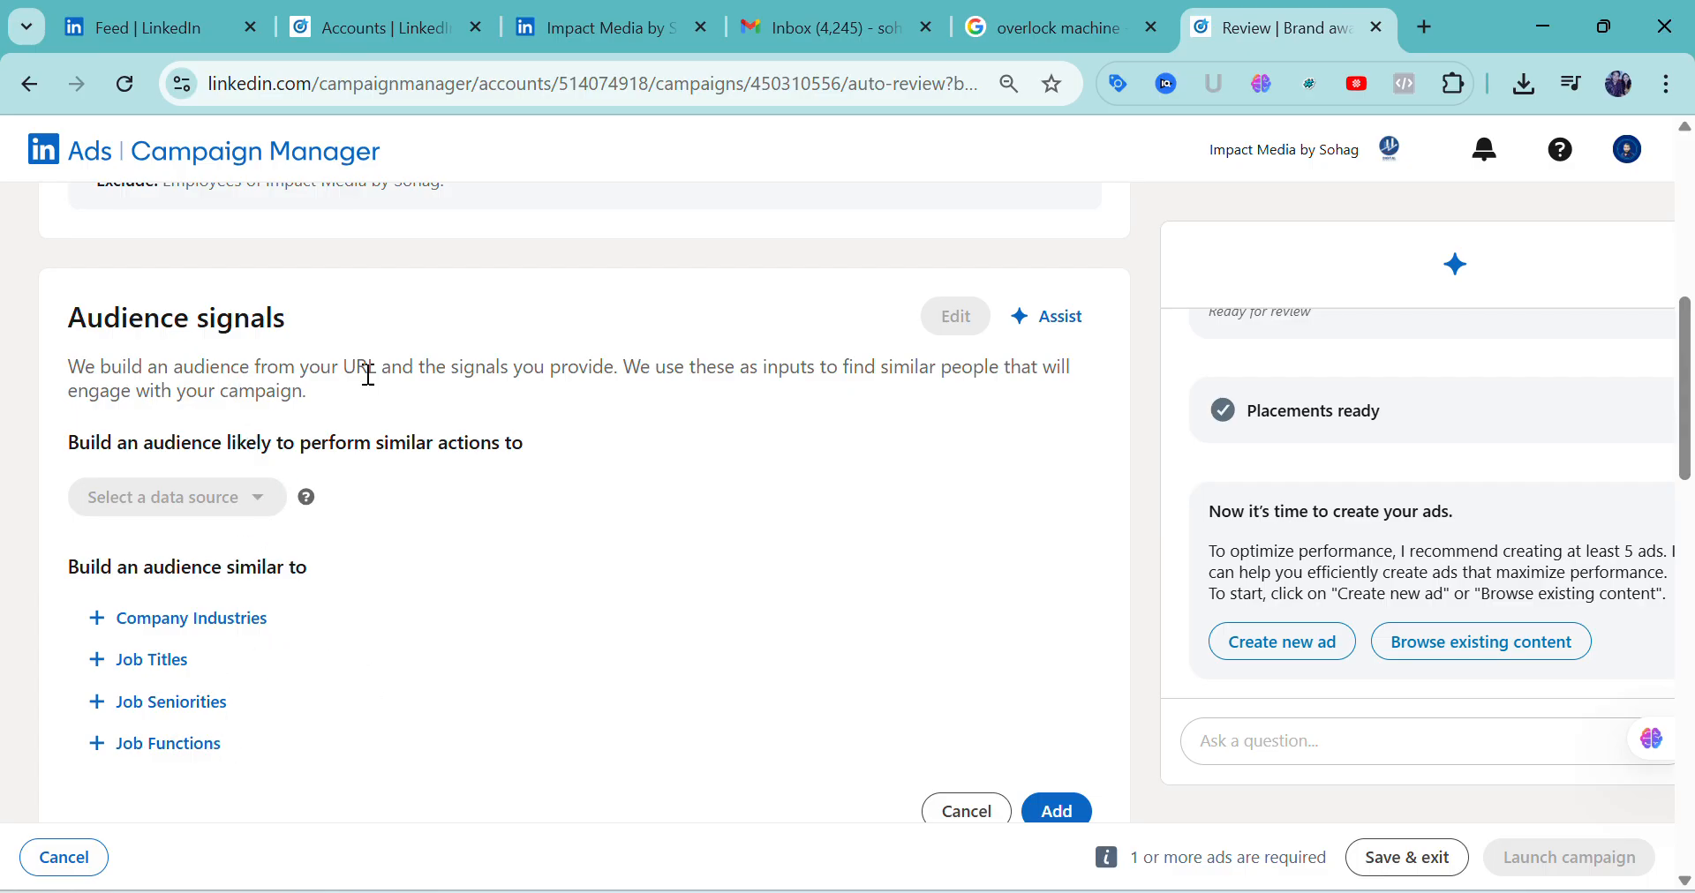
scroll(418, 577, "down", 2)
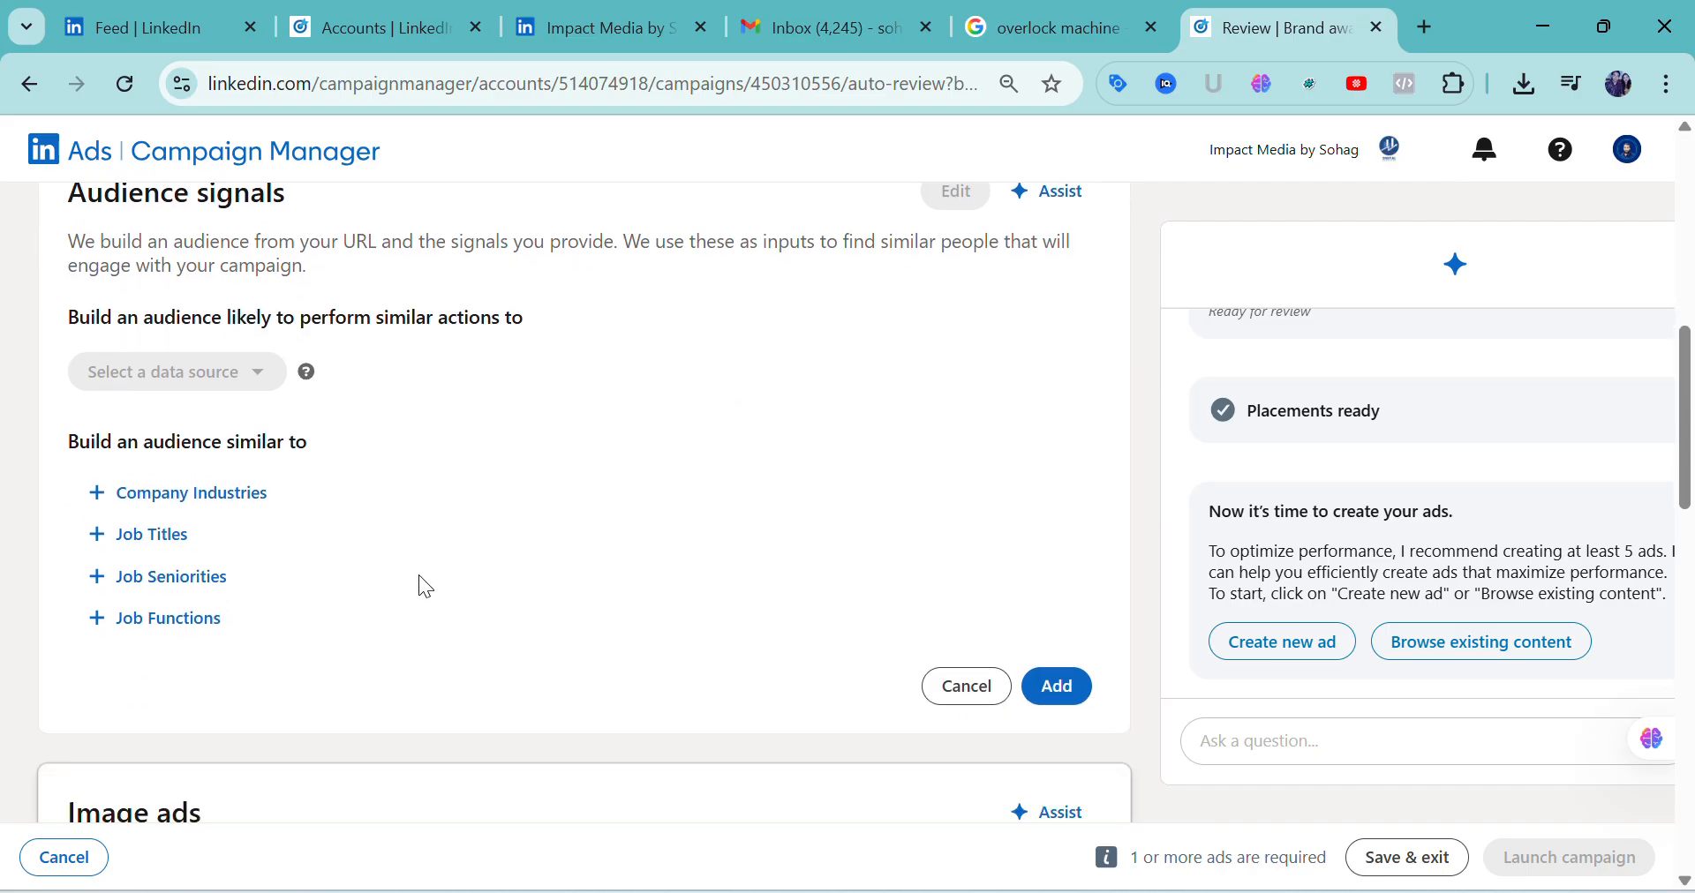
left_click(111, 505)
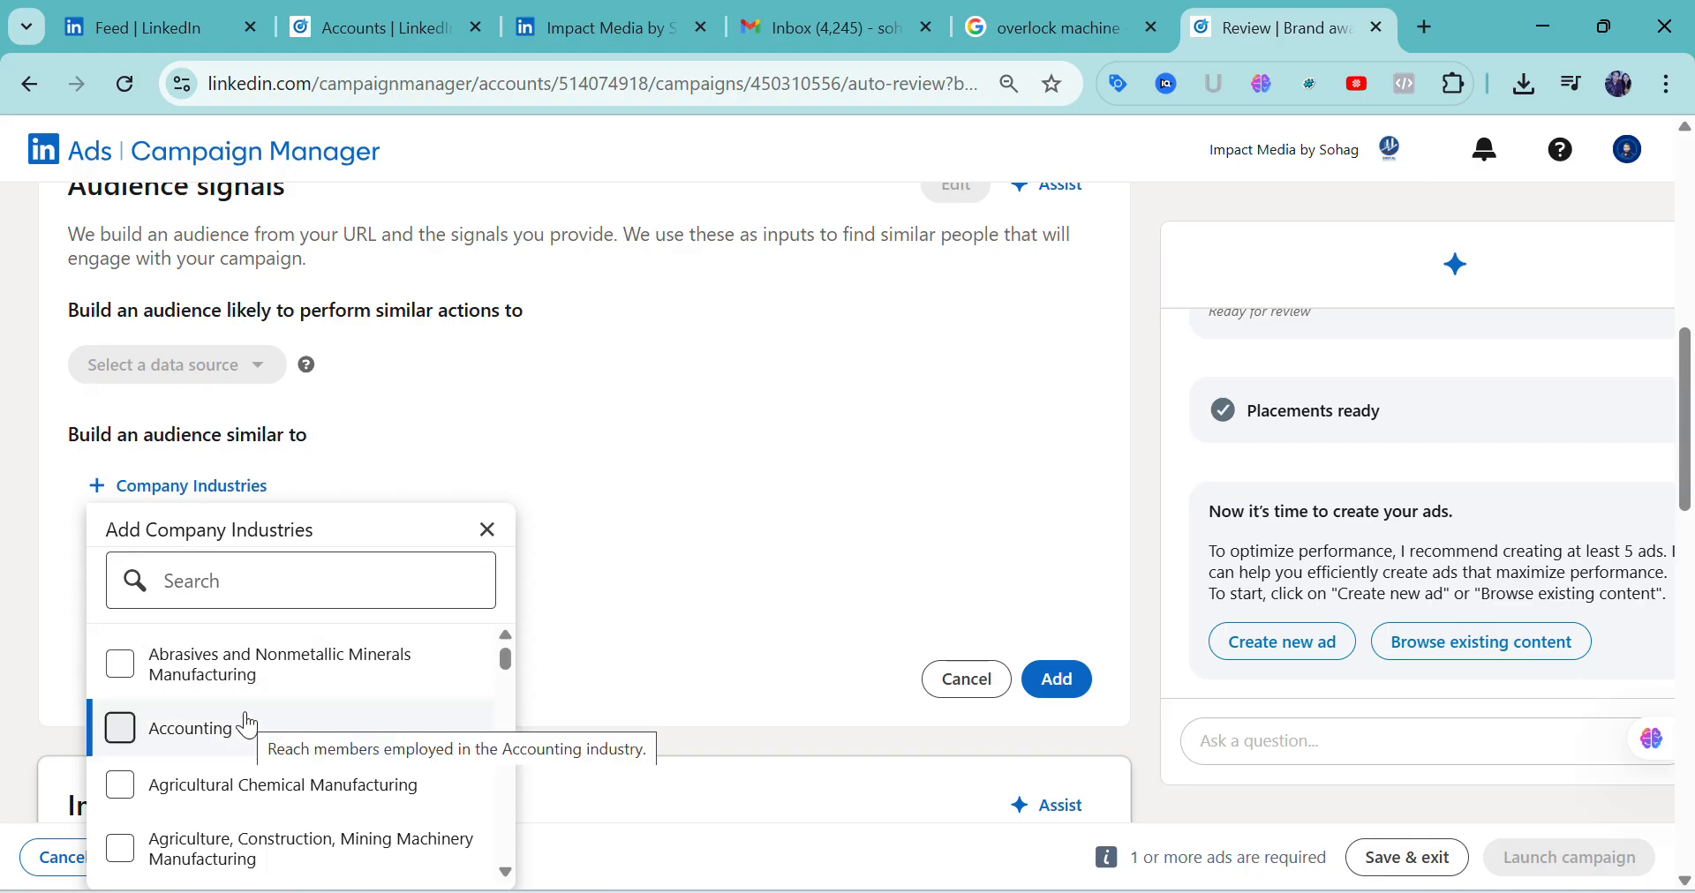
Browse the alphabetical list of company industries available as audience signals
scroll(234, 795, "down", 3)
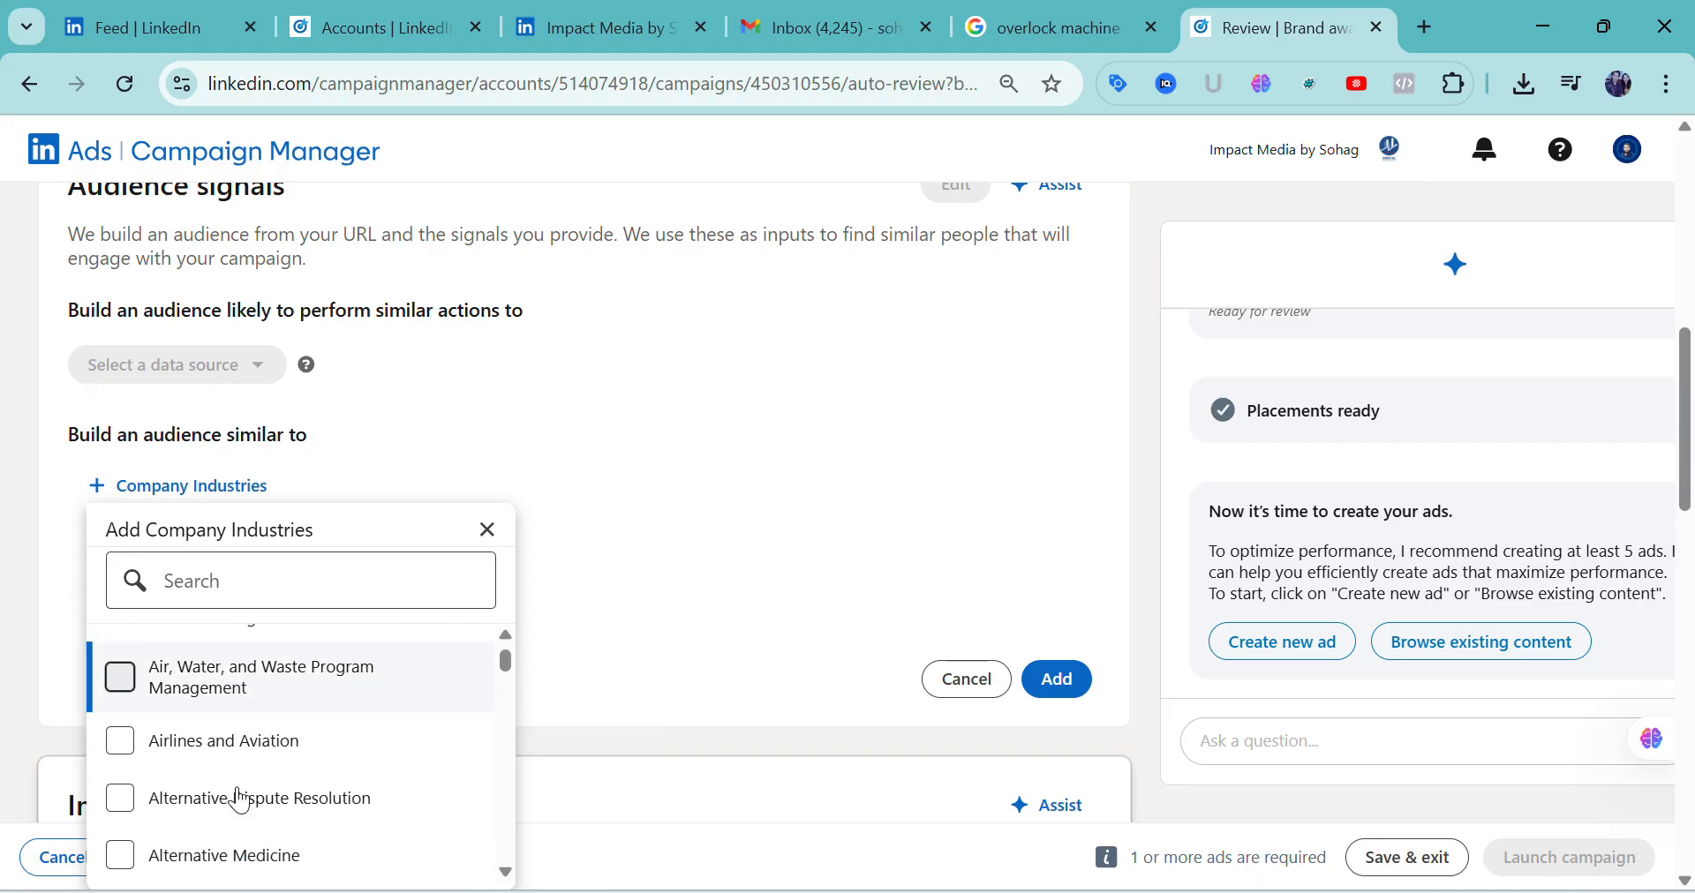
scroll(240, 799, "down", 10)
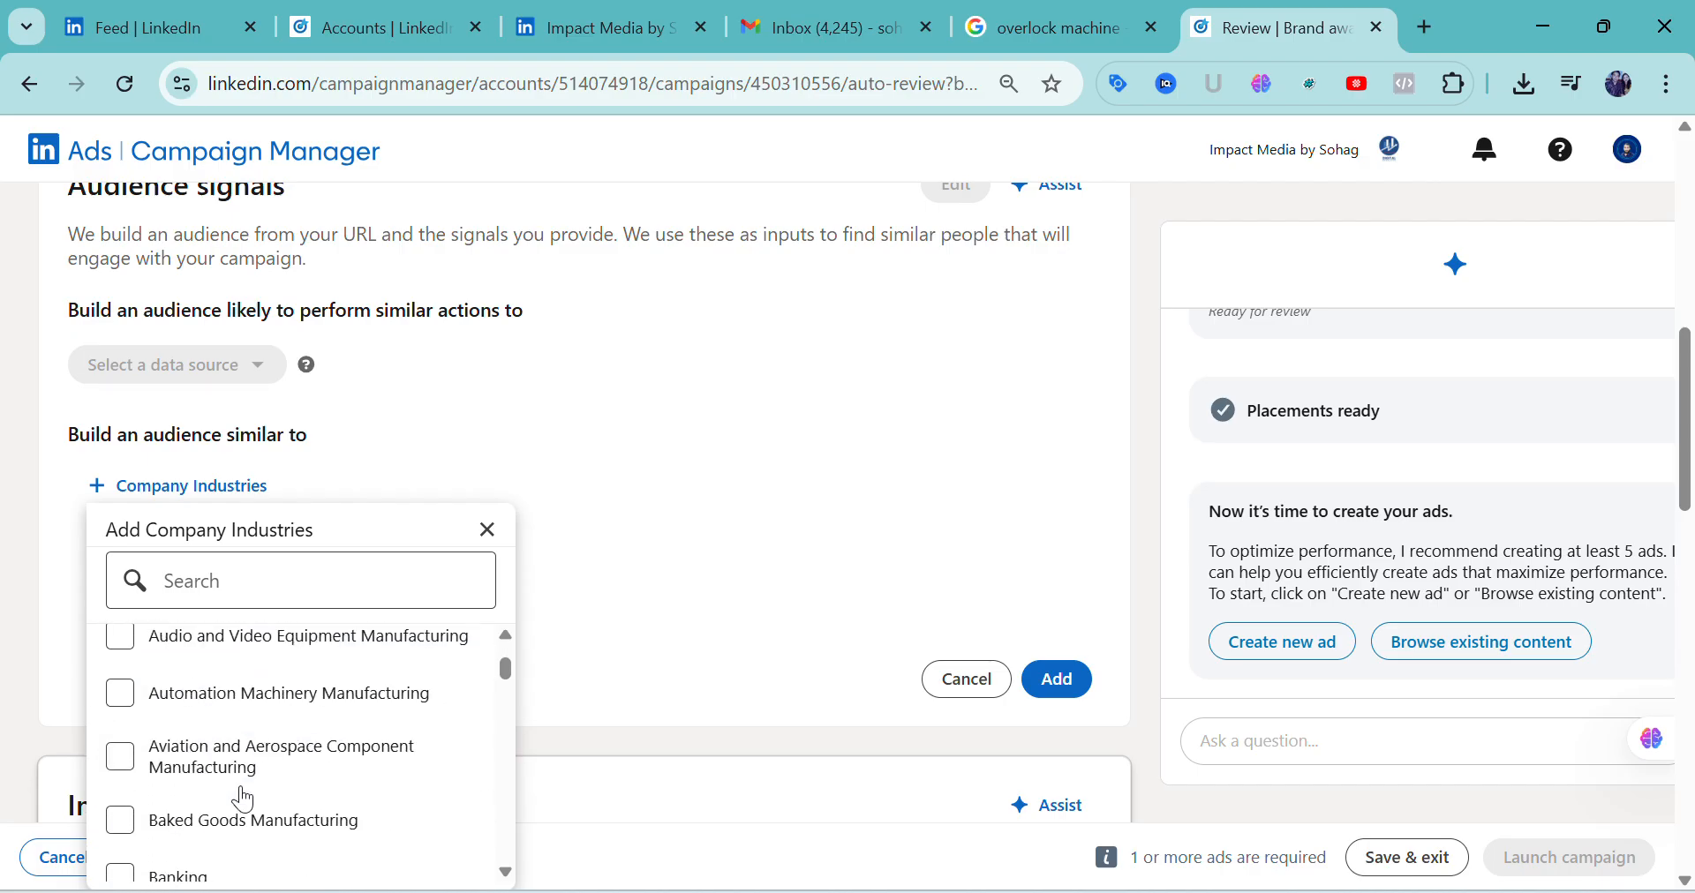
scroll(244, 800, "down", 10)
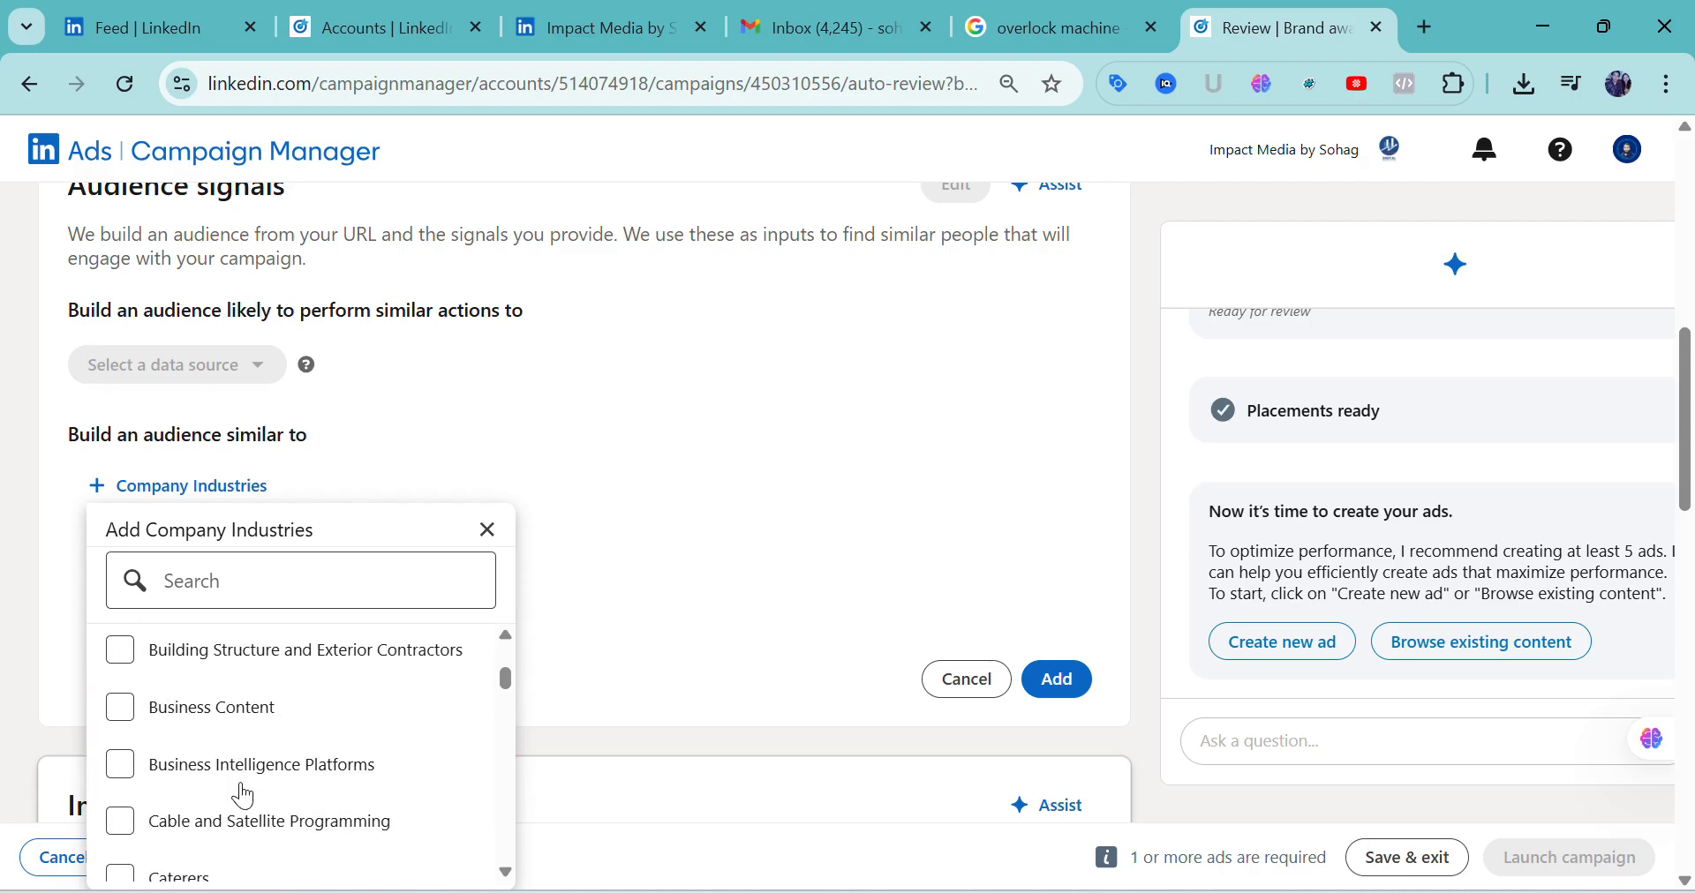
scroll(244, 797, "down", 10)
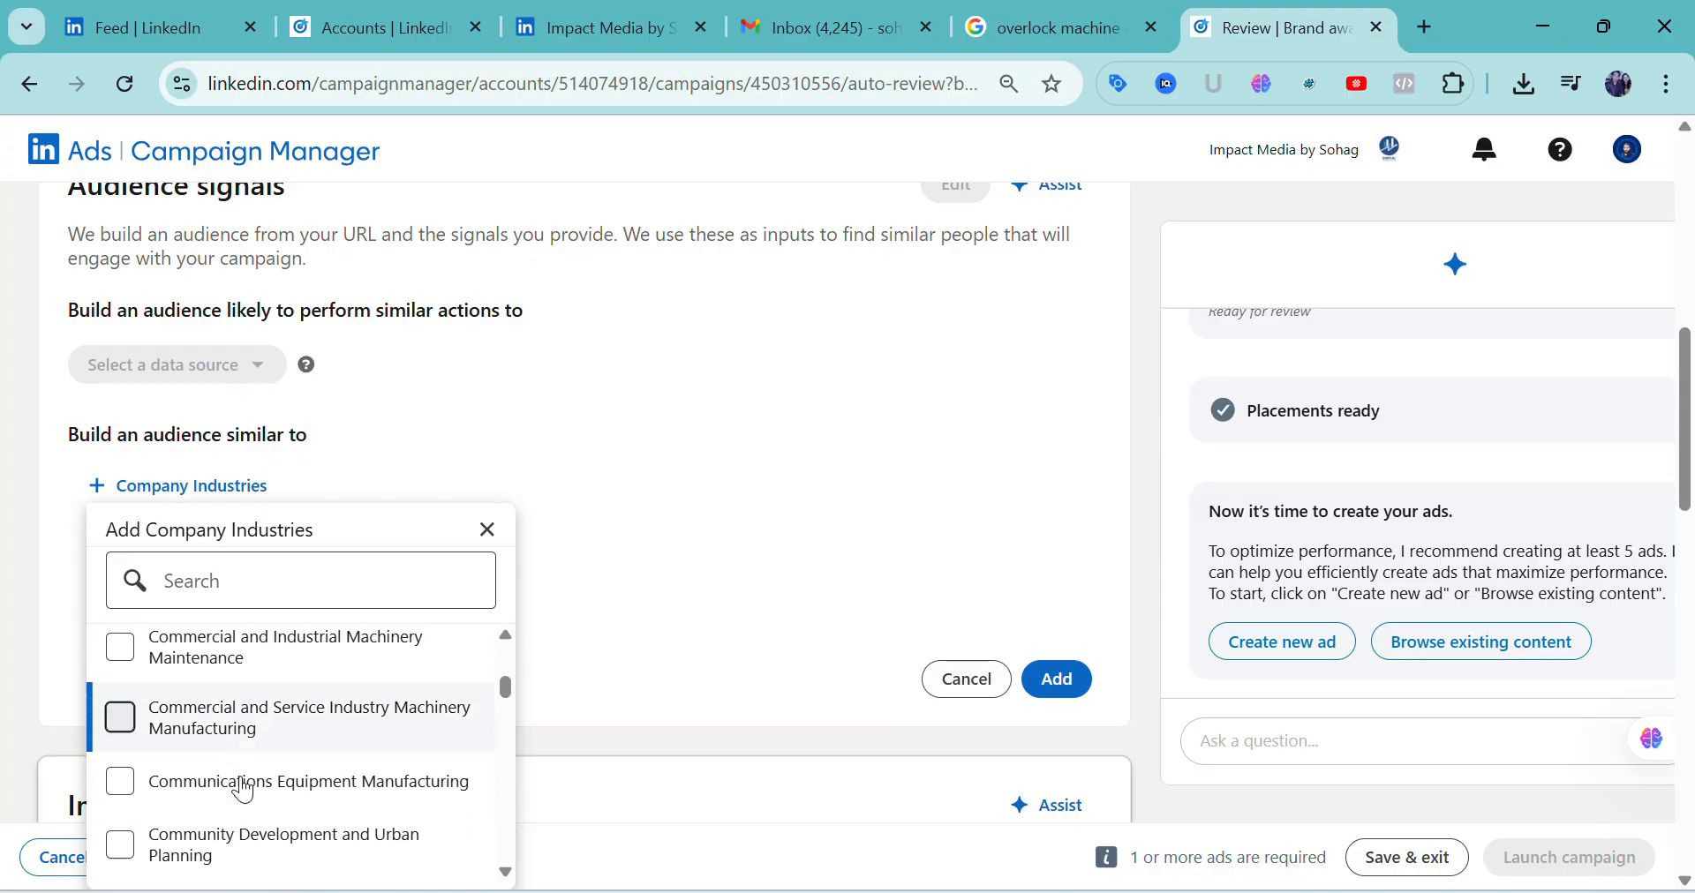
scroll(242, 788, "down", 6)
scroll(276, 796, "down", 3)
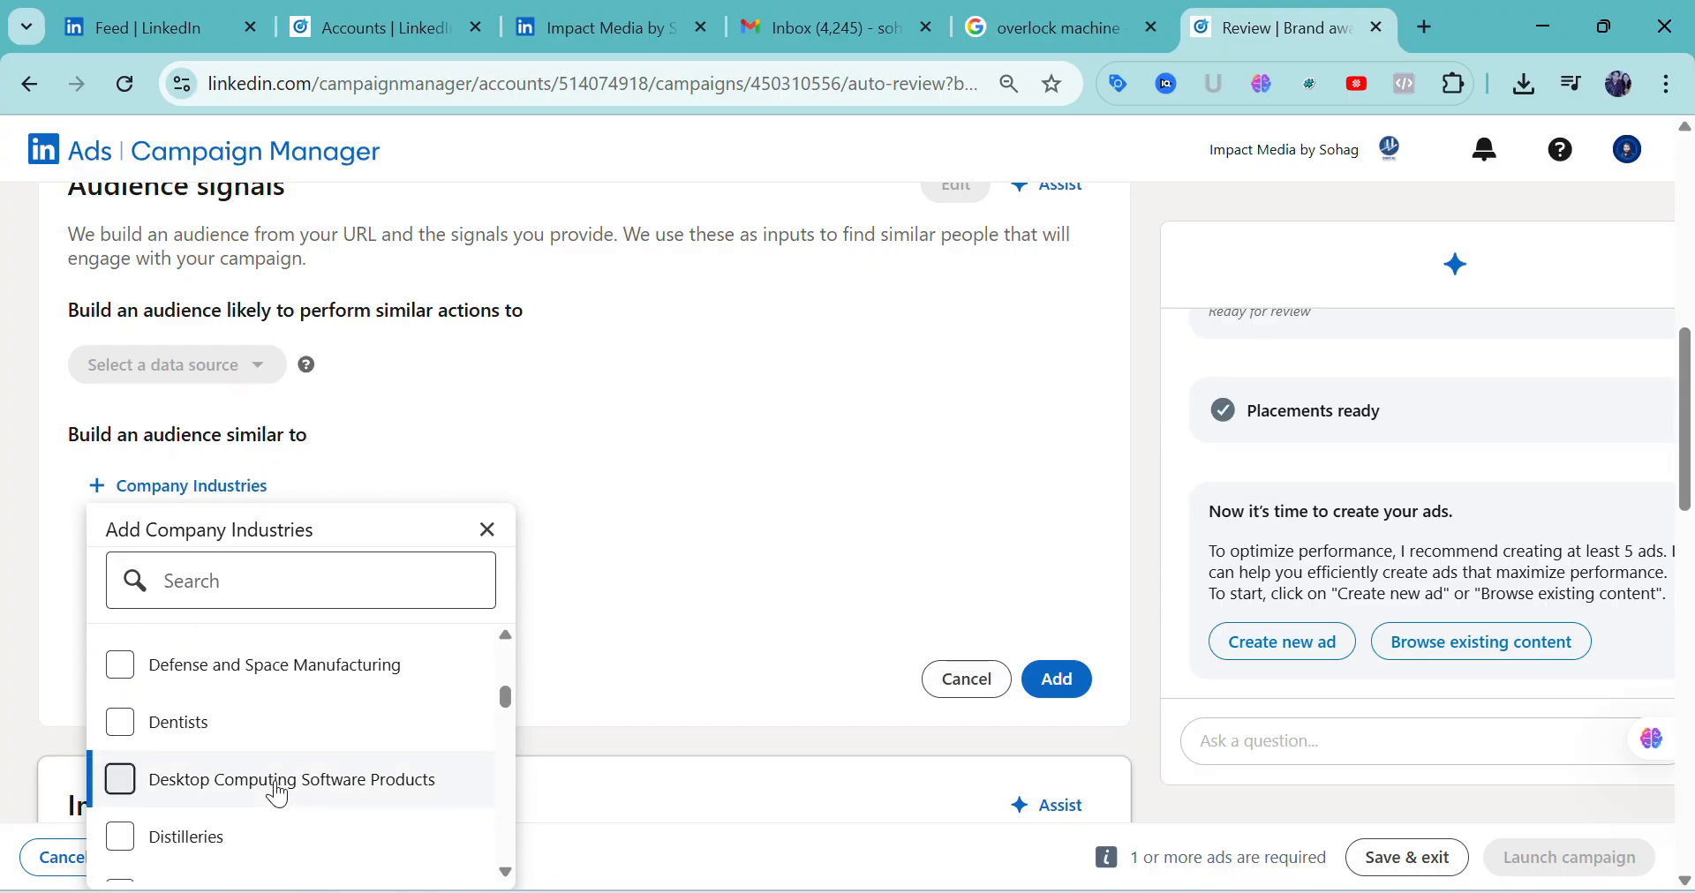
scroll(279, 790, "down", 3)
scroll(289, 794, "down", 2)
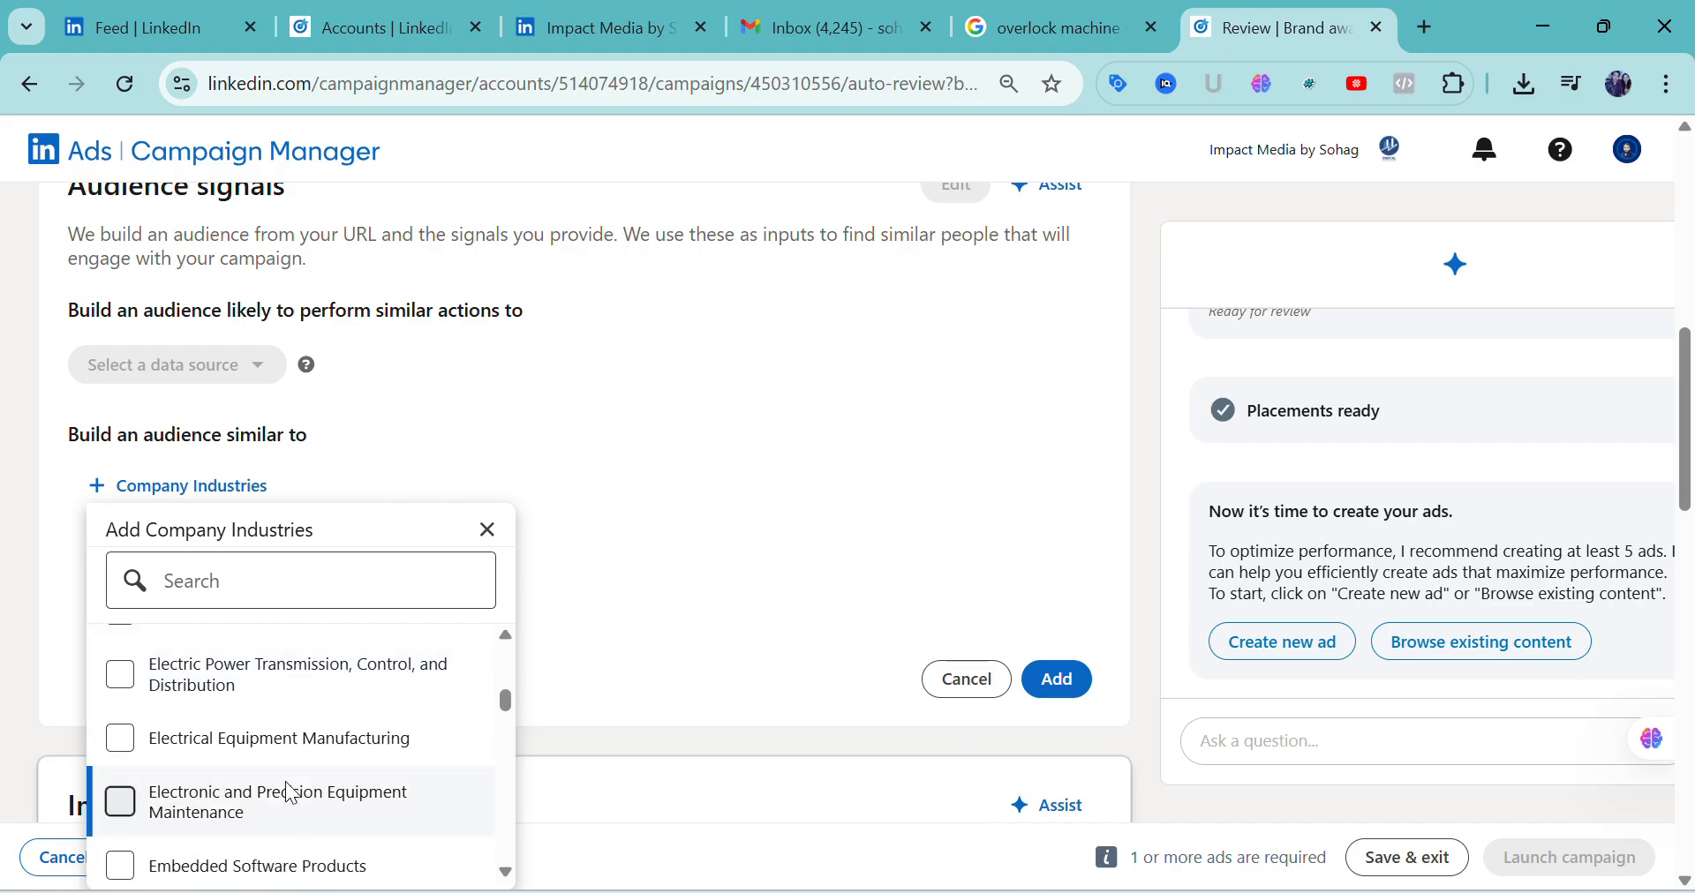
scroll(292, 794, "down", 8)
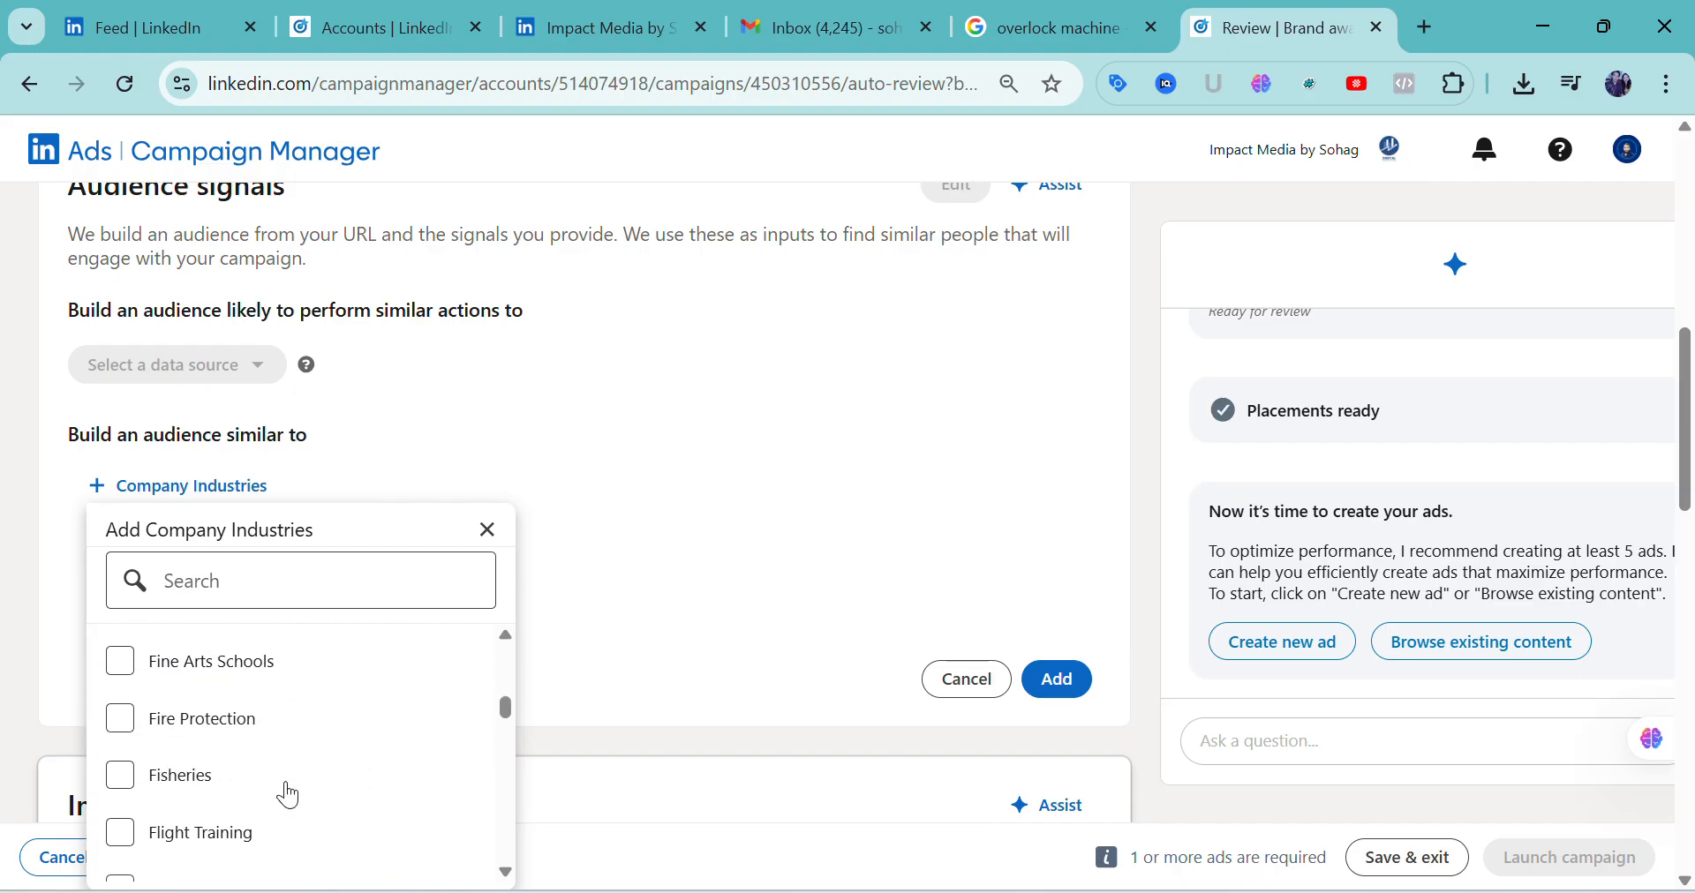
scroll(289, 795, "down", 12)
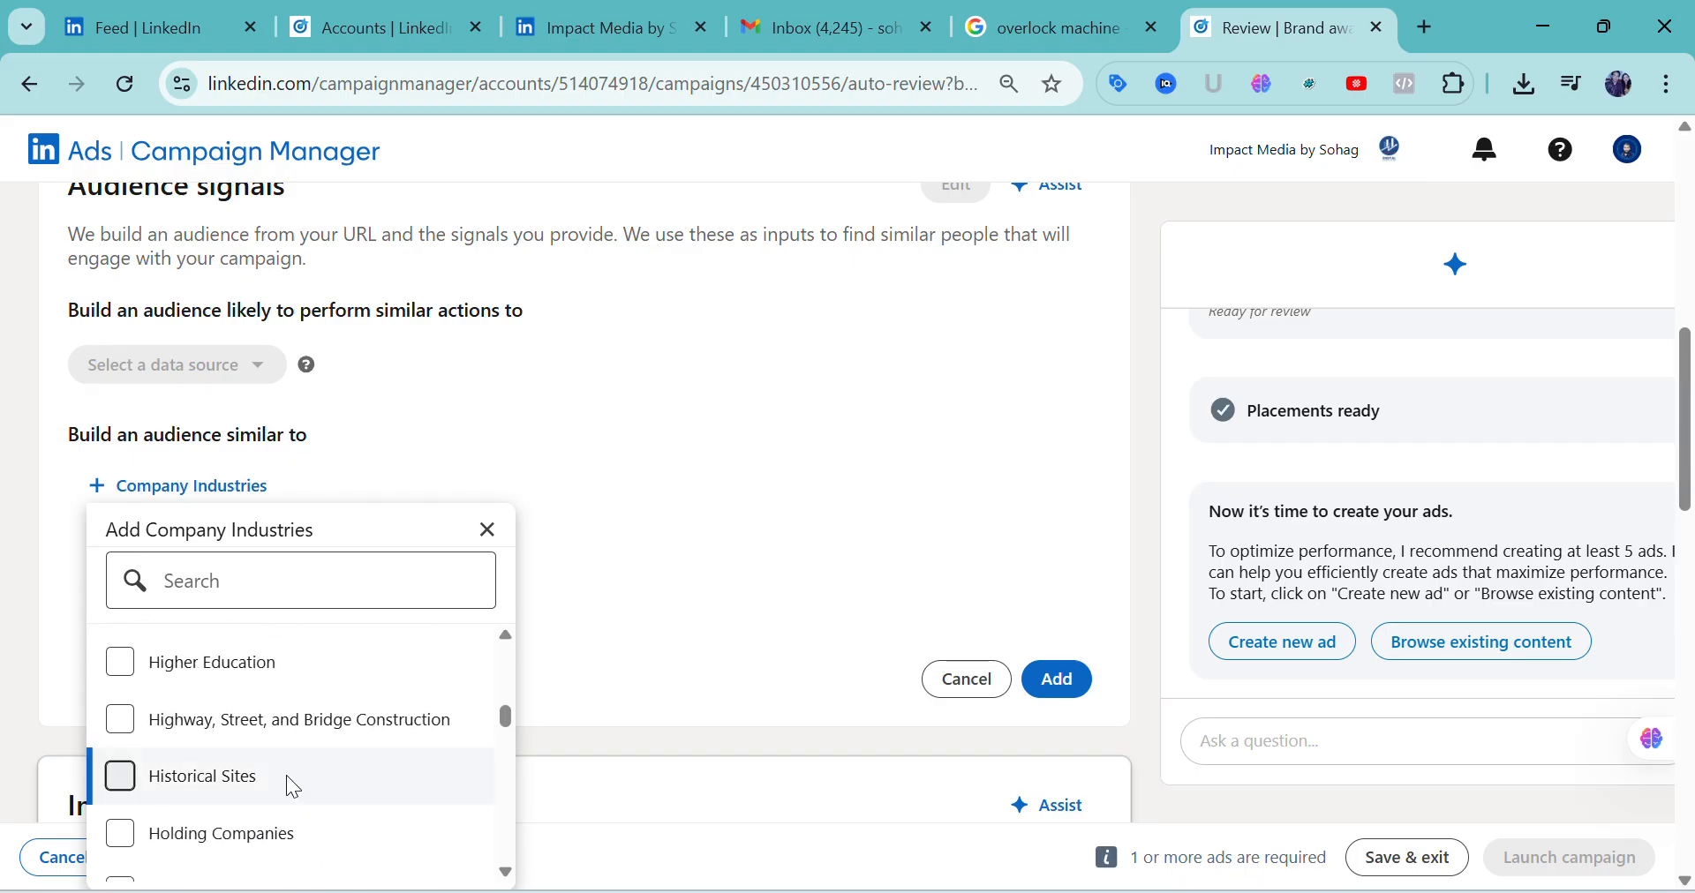
scroll(287, 786, "down", 10)
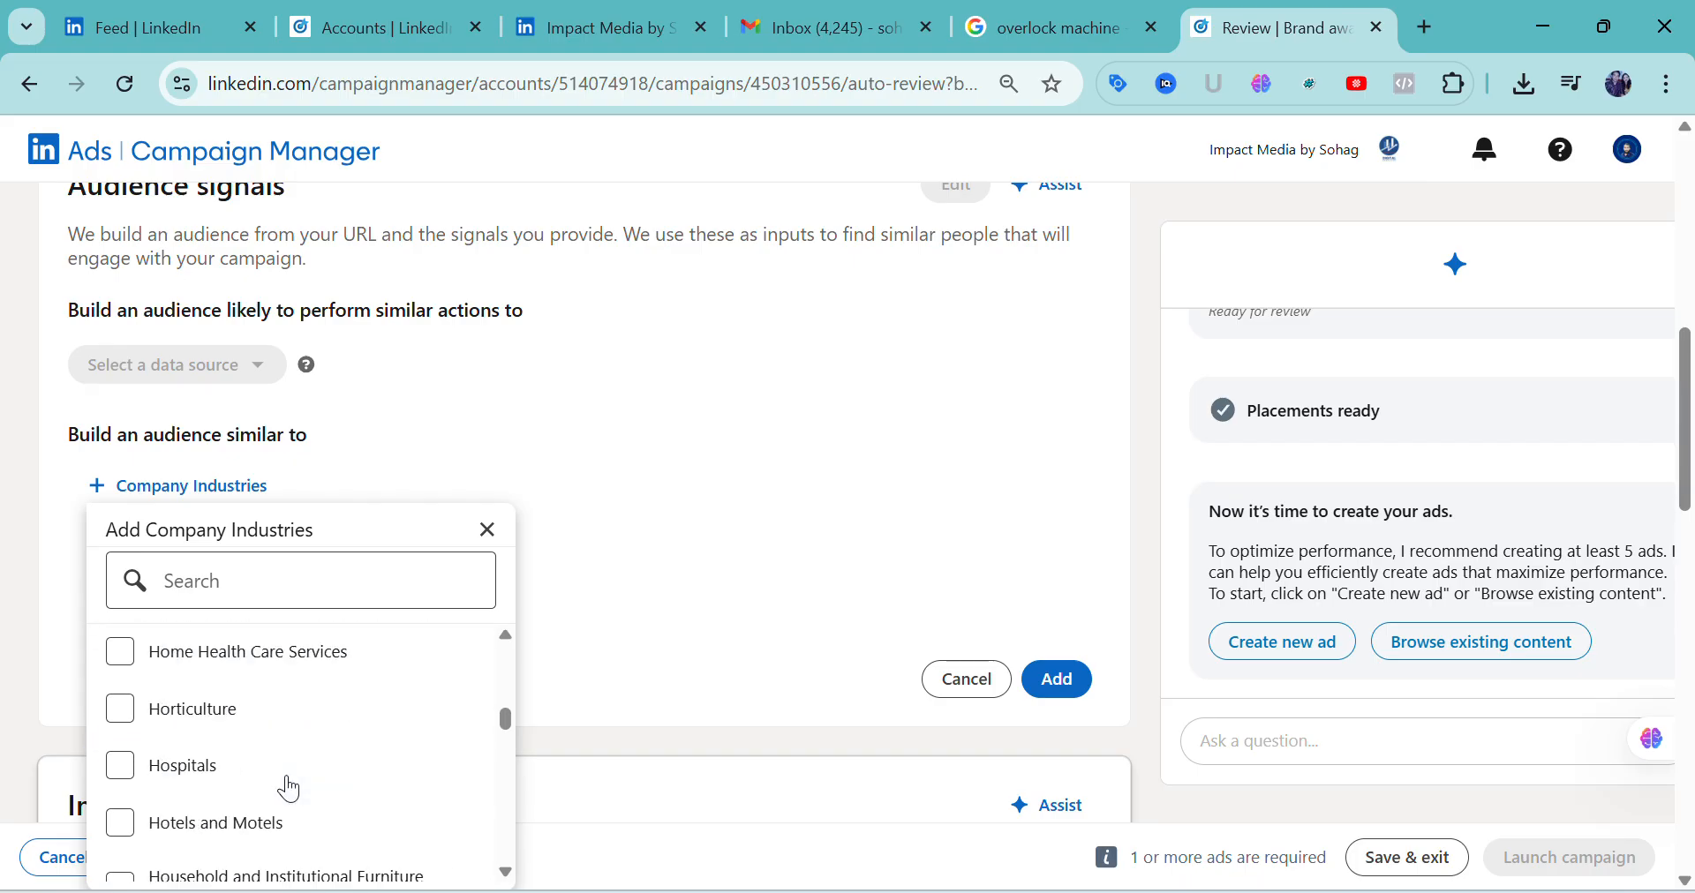
Search the company industries for "machi" and select Commercial and Industrial Machinery Maintenance
left_click(224, 600)
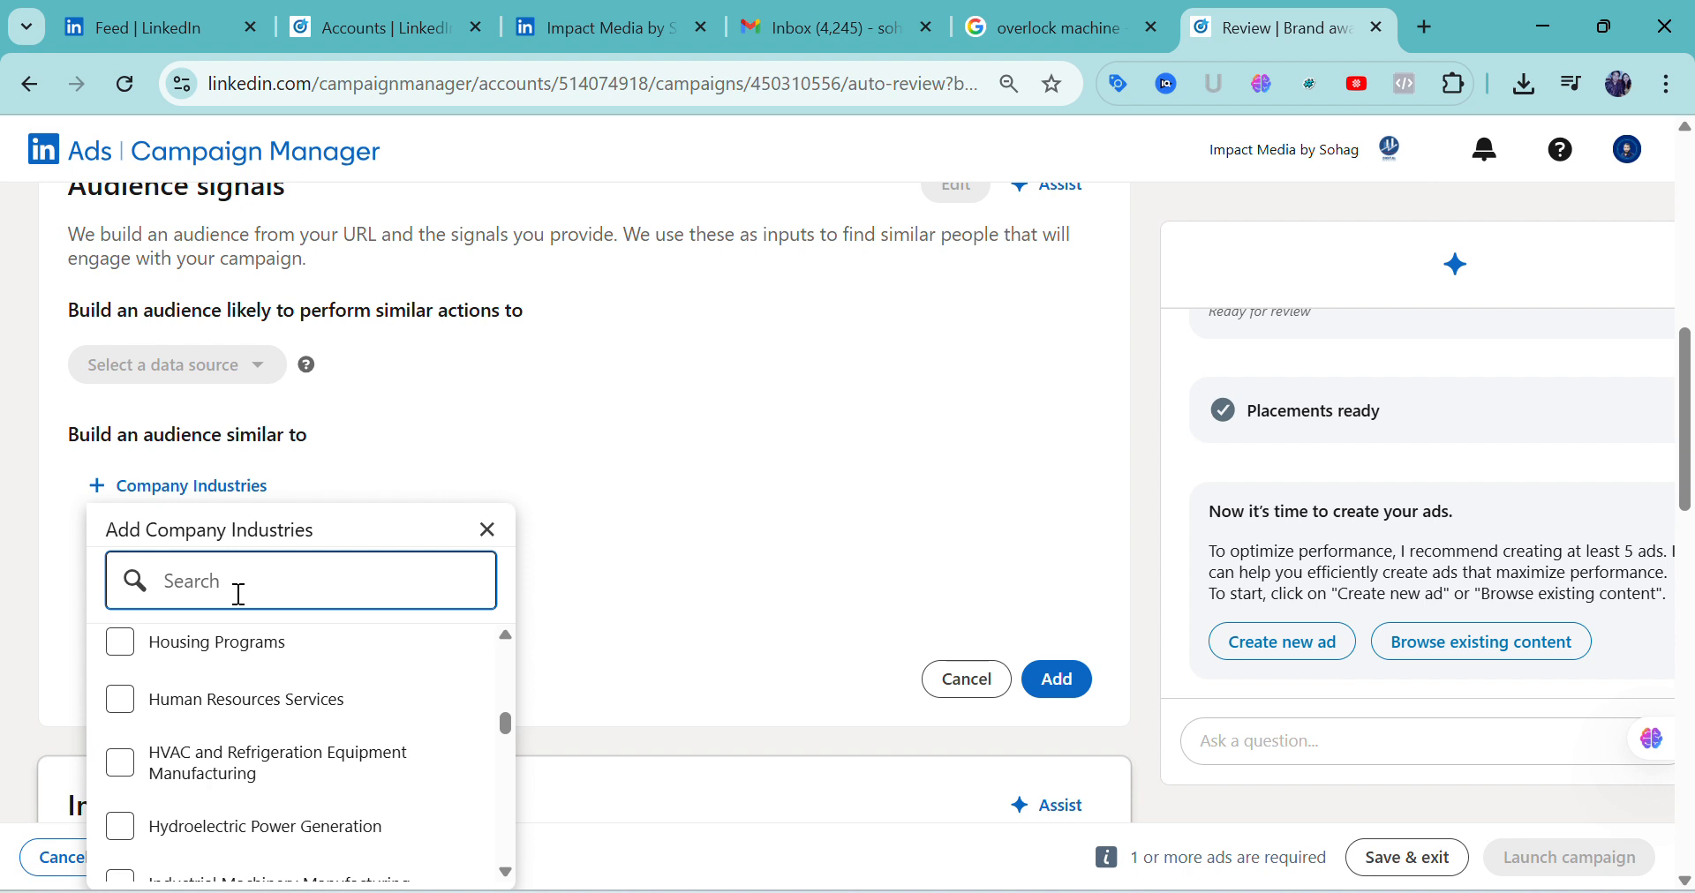
type("g")
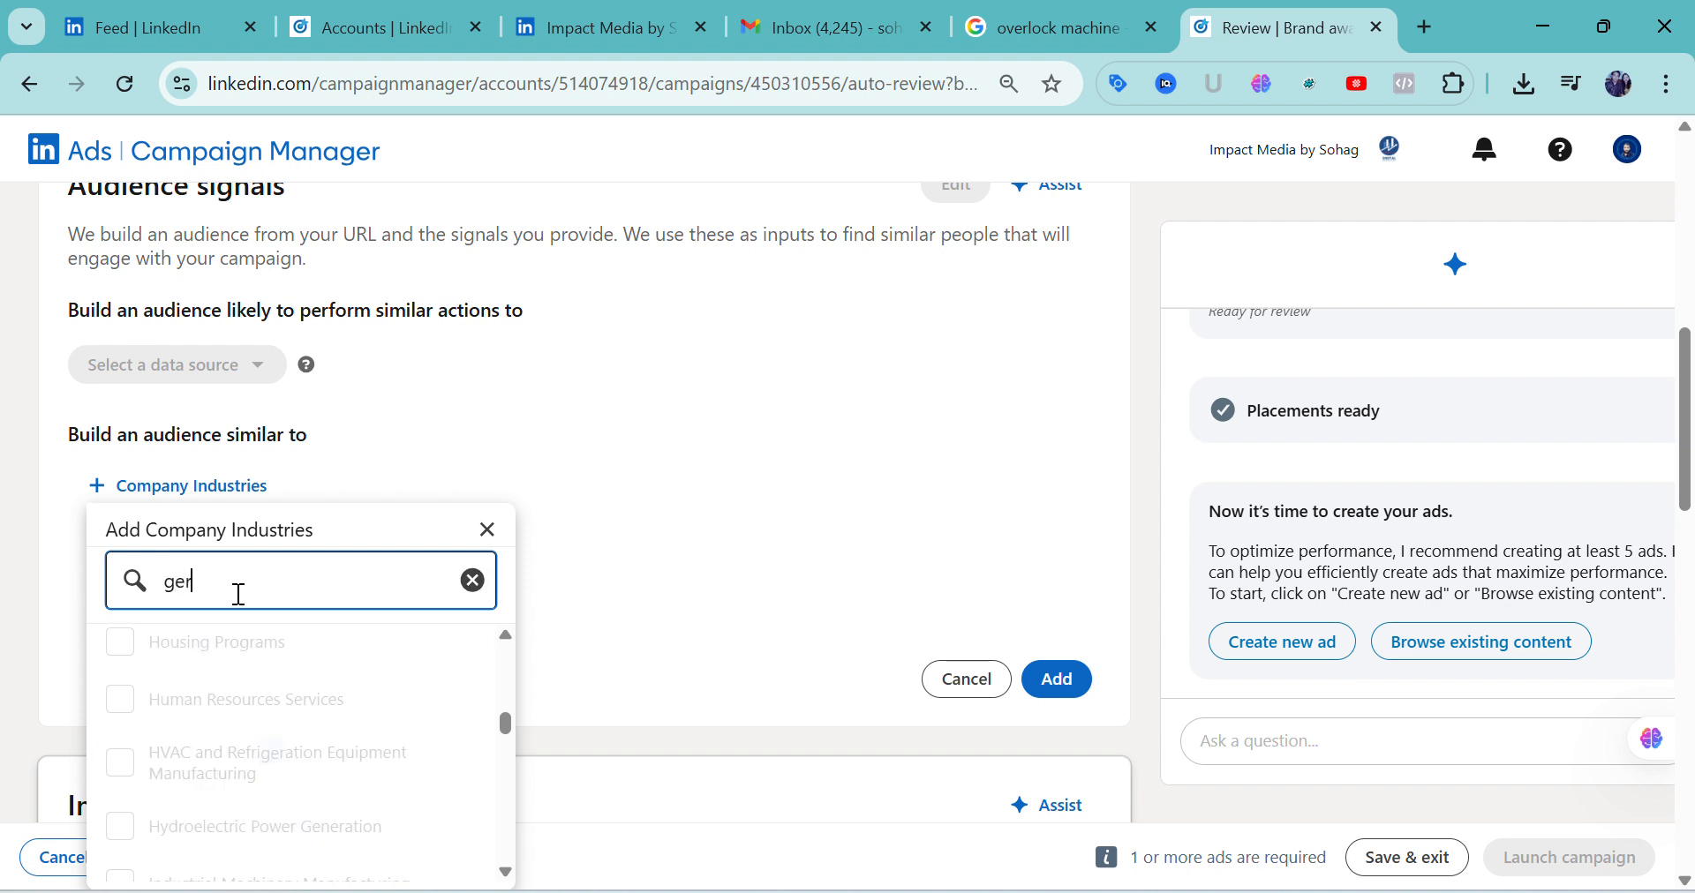
type("er")
key("BackSpace")
key("BackSpace")
key("BackSpace")
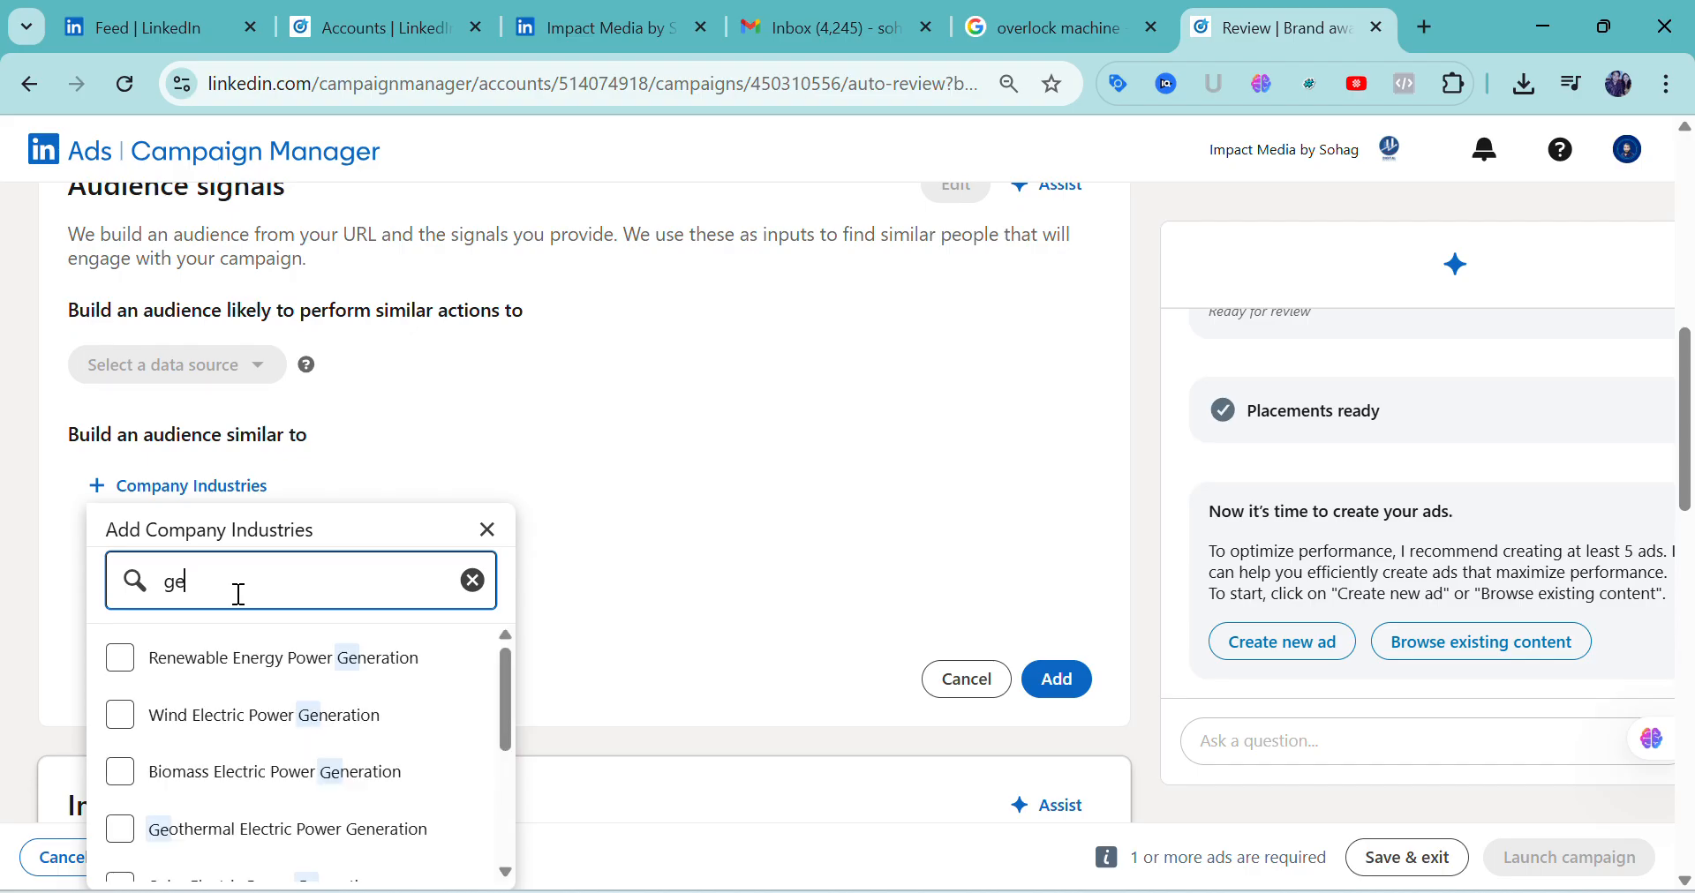
type("ma")
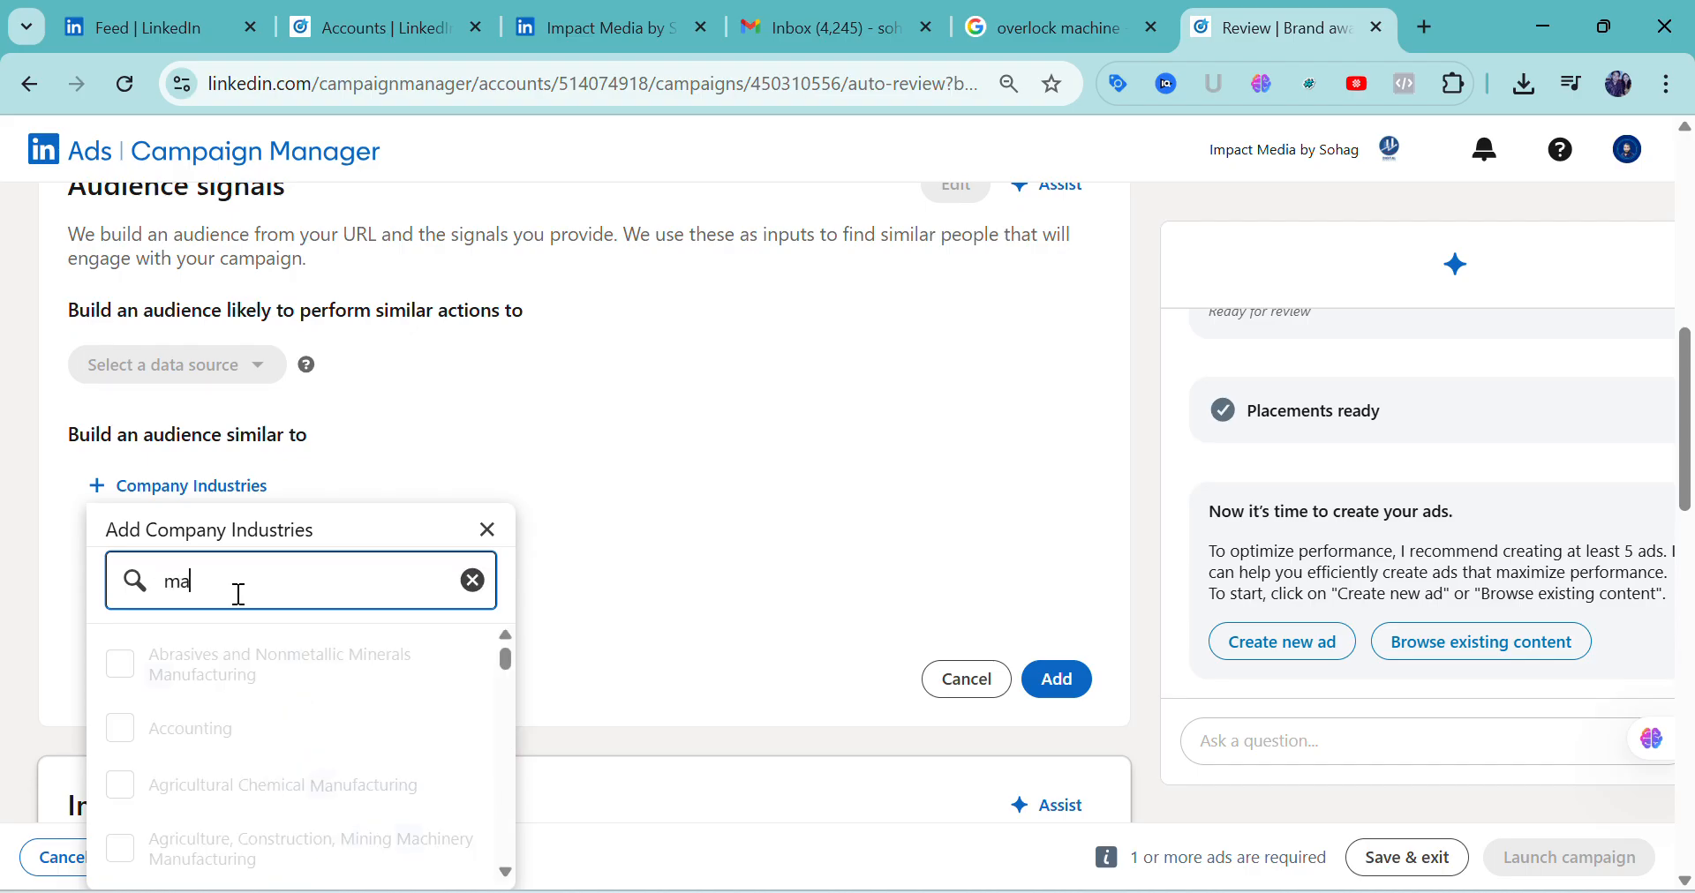
type("chi")
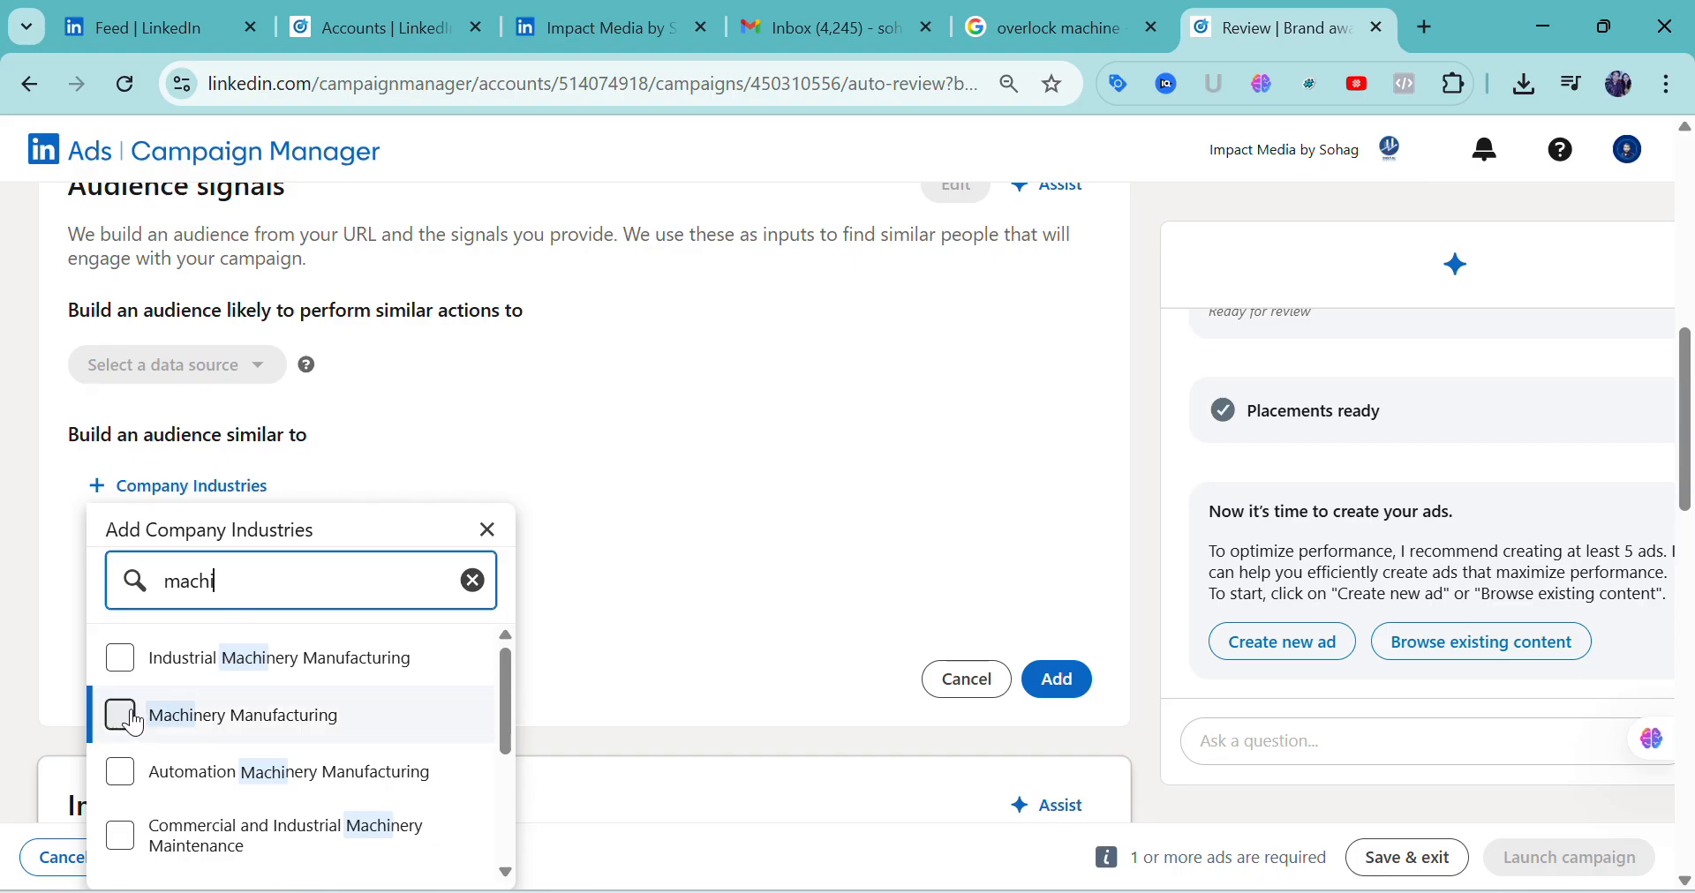
left_click(122, 834)
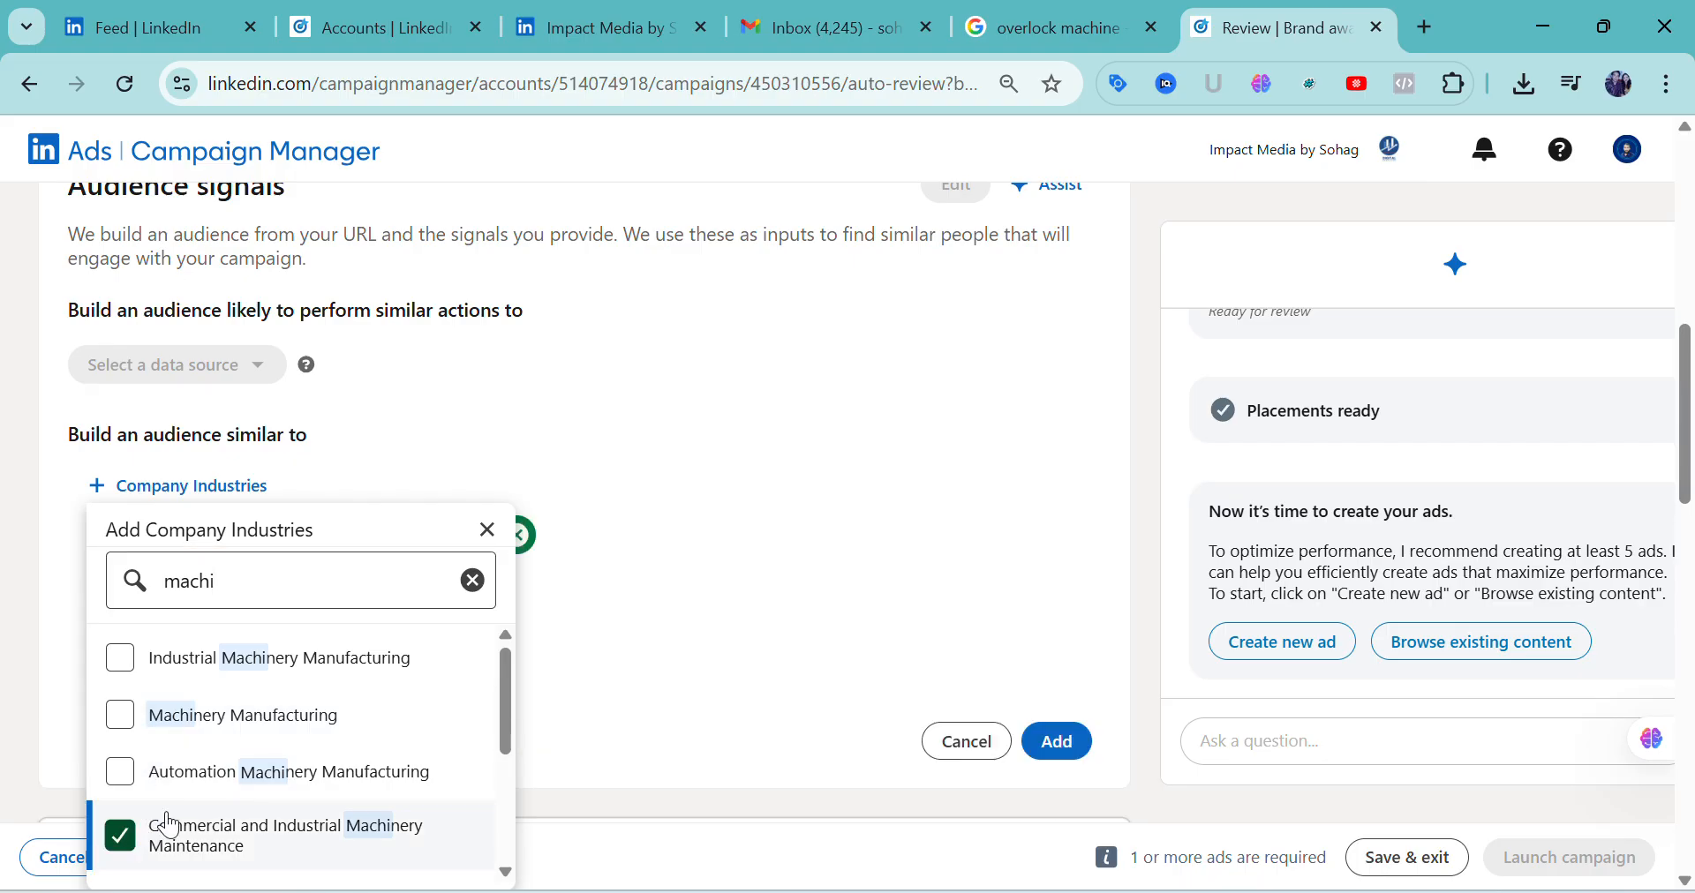
Also select Wholesale Machinery, Commercial and Service Industry Machinery Manufacturing, and Agriculture, Construction, Mining Machinery Manufacturing, and add these audience signals to the campaign
scroll(231, 755, "down", 1)
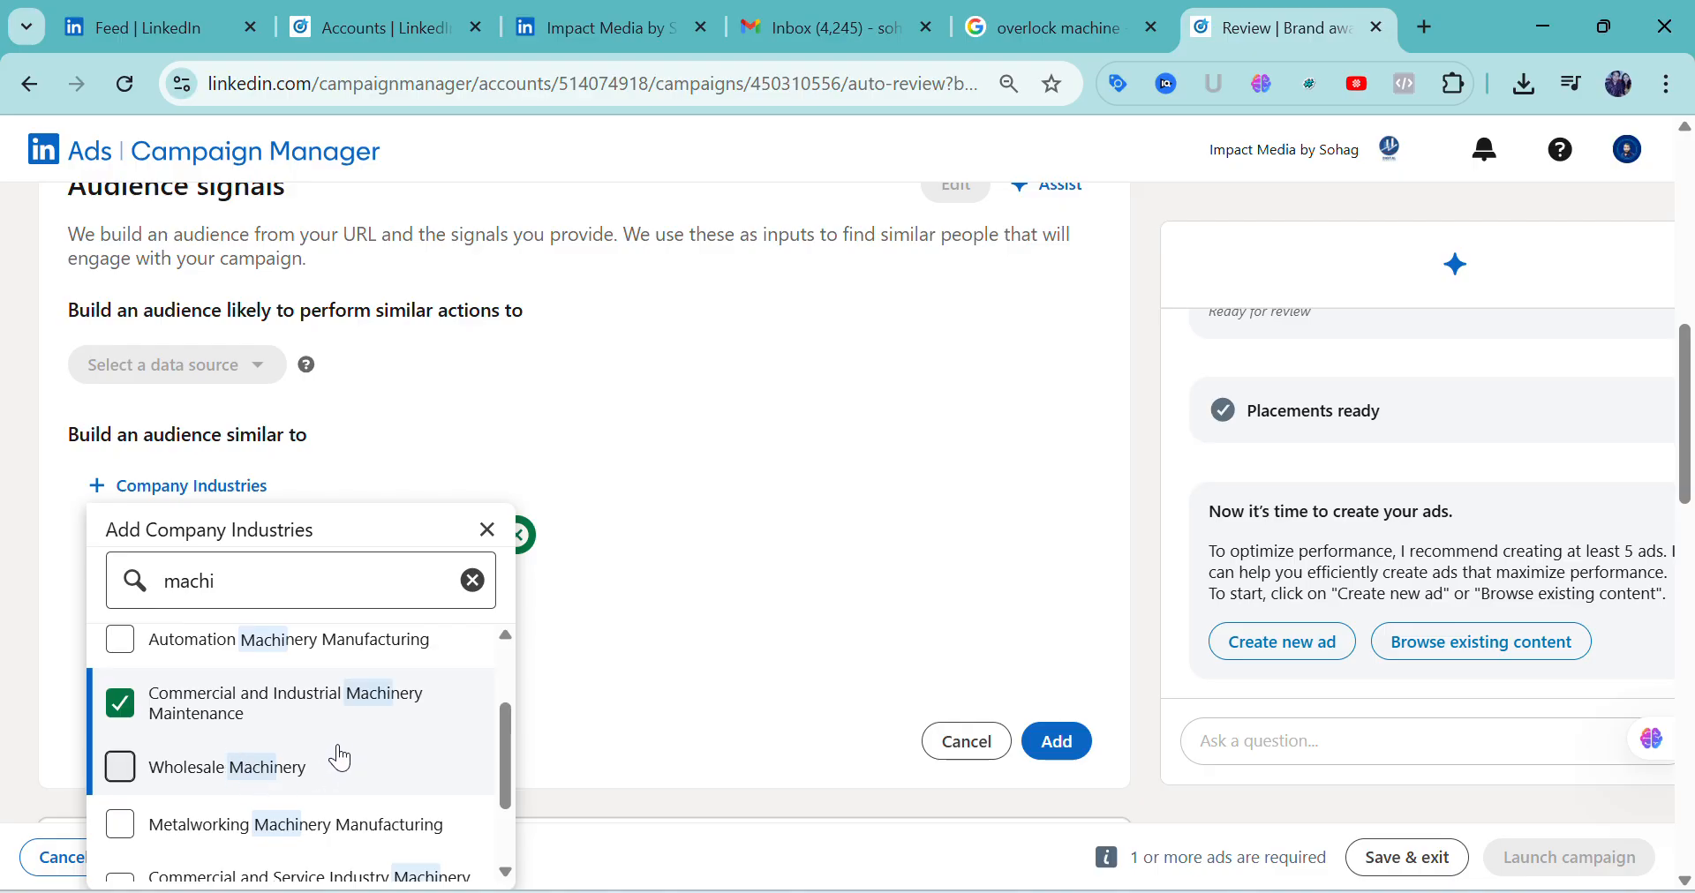
left_click(121, 768)
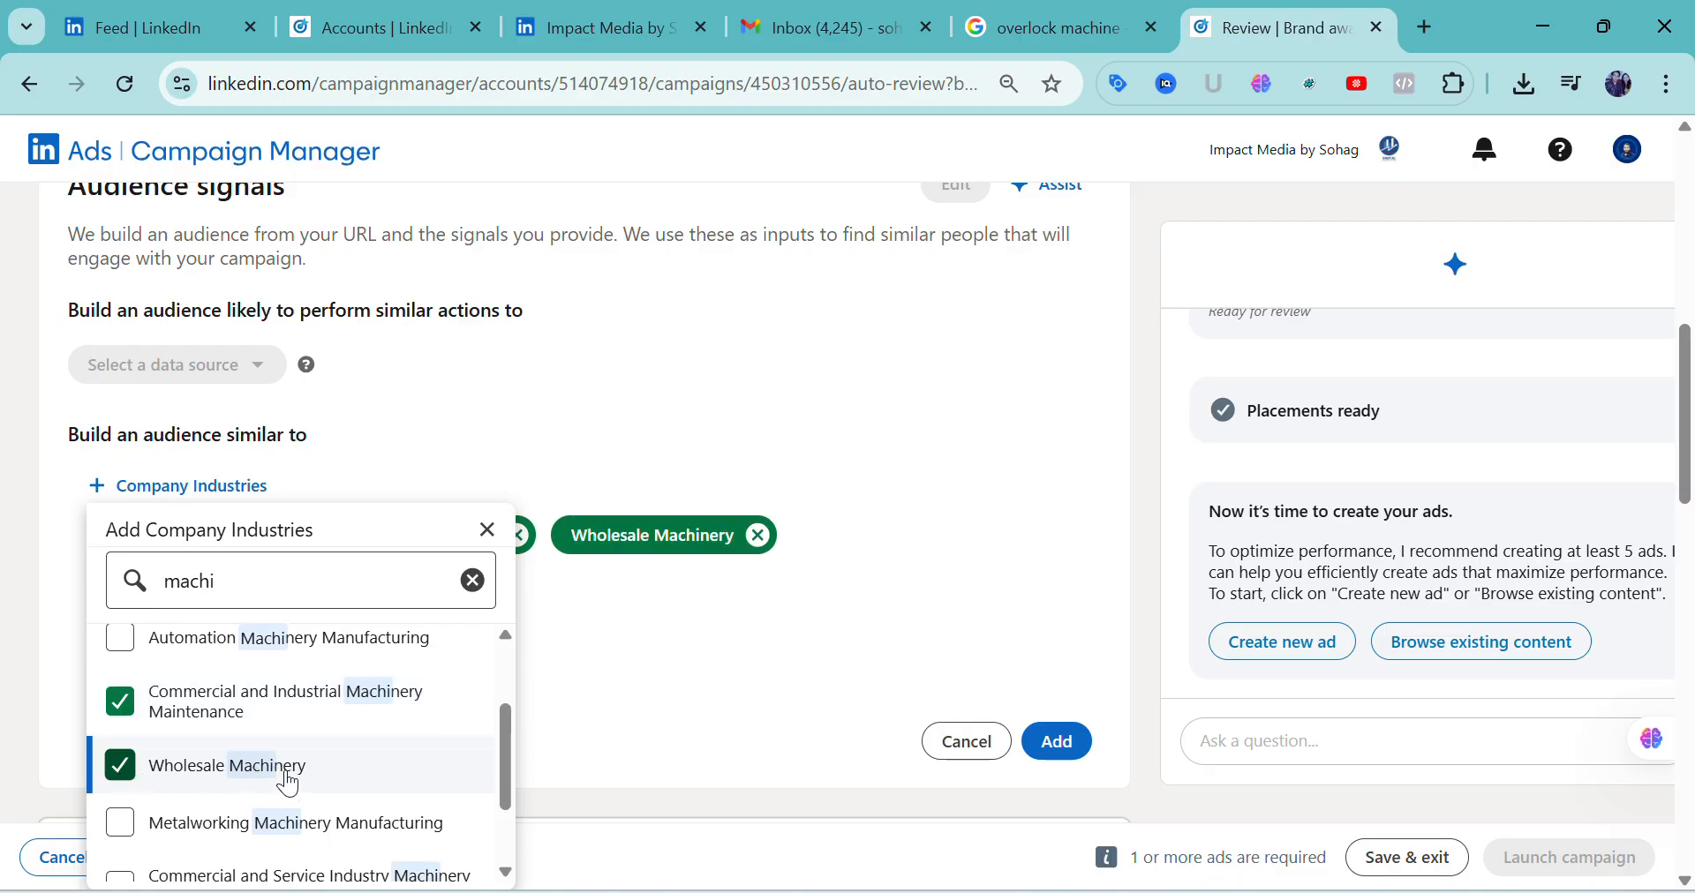
scroll(288, 784, "down", 1)
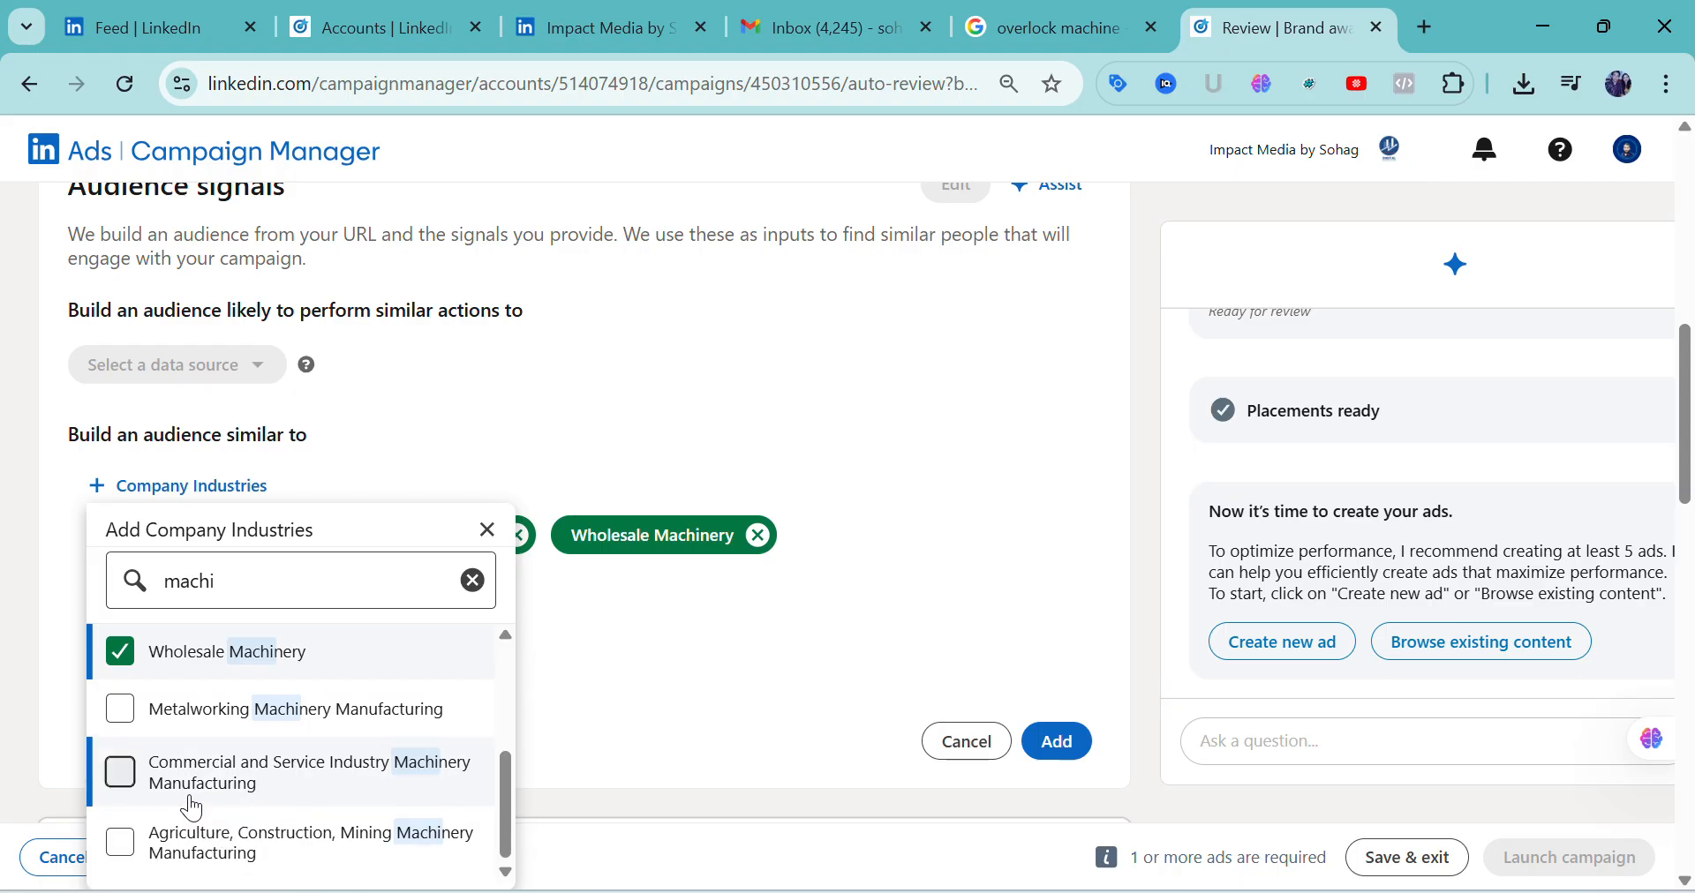
left_click(123, 773)
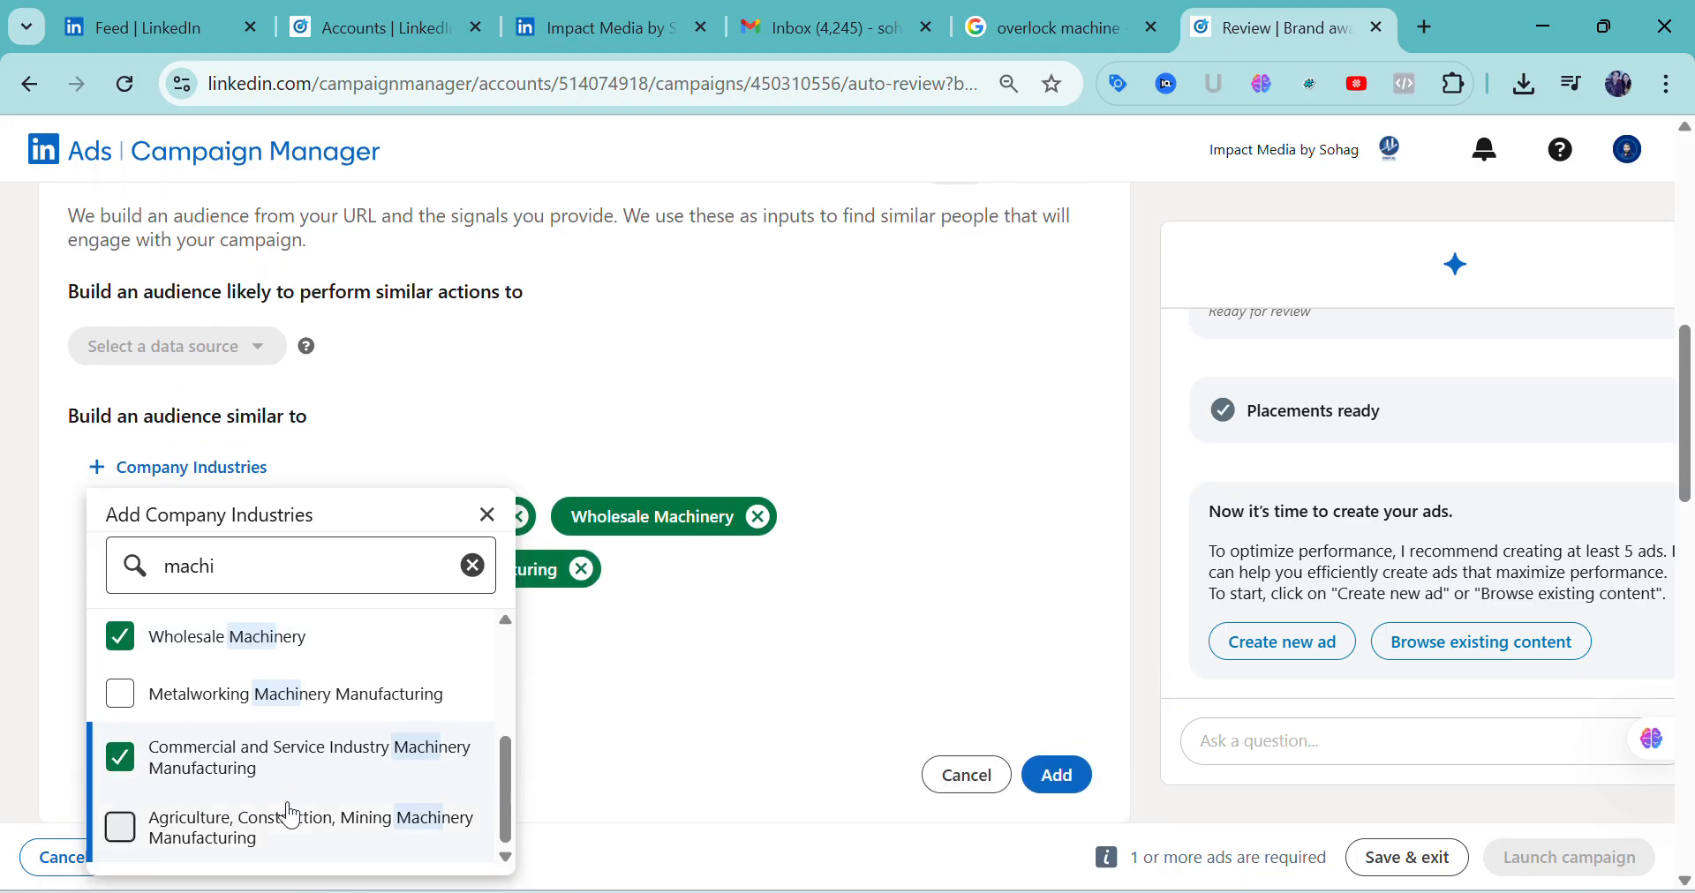
left_click(123, 715)
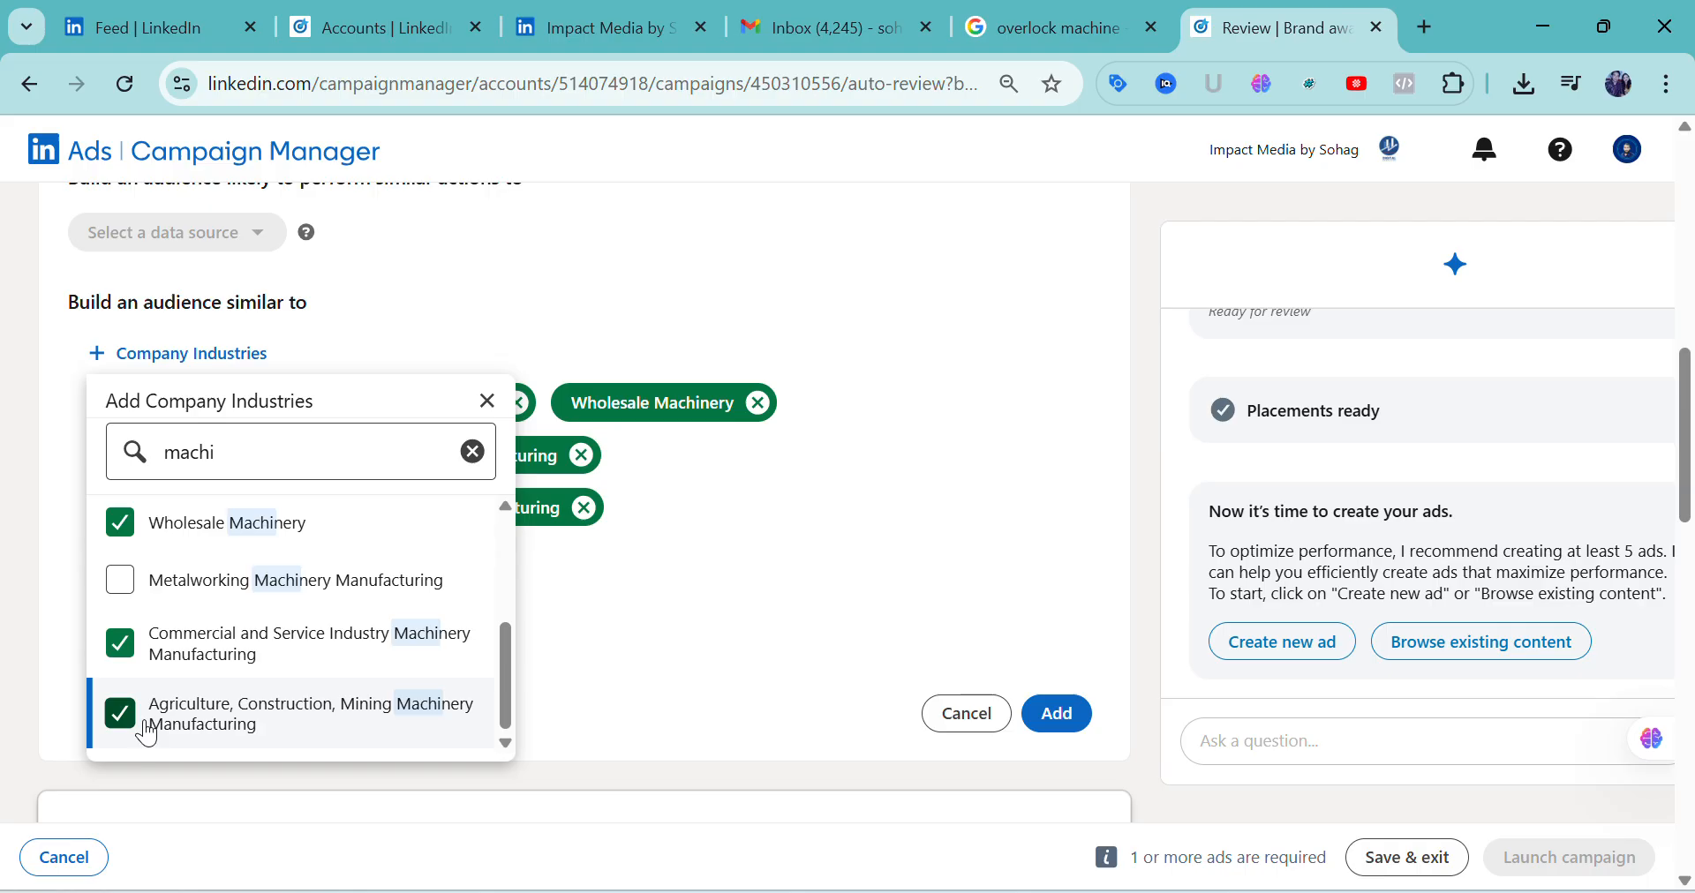
left_click(587, 664)
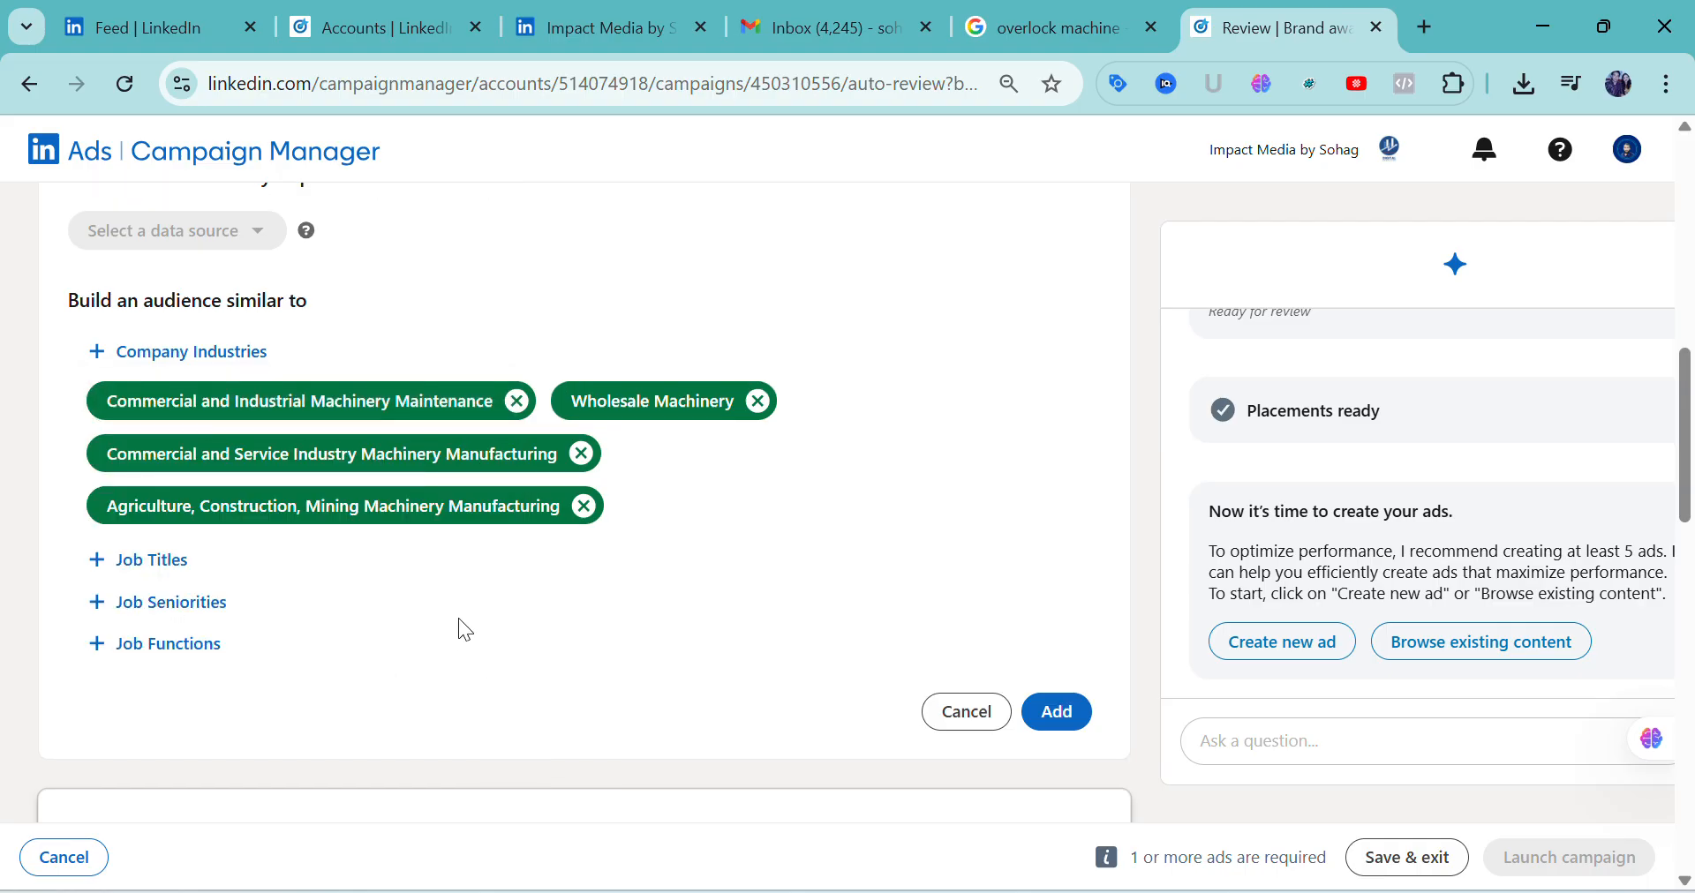
scroll(461, 617, "down", 1)
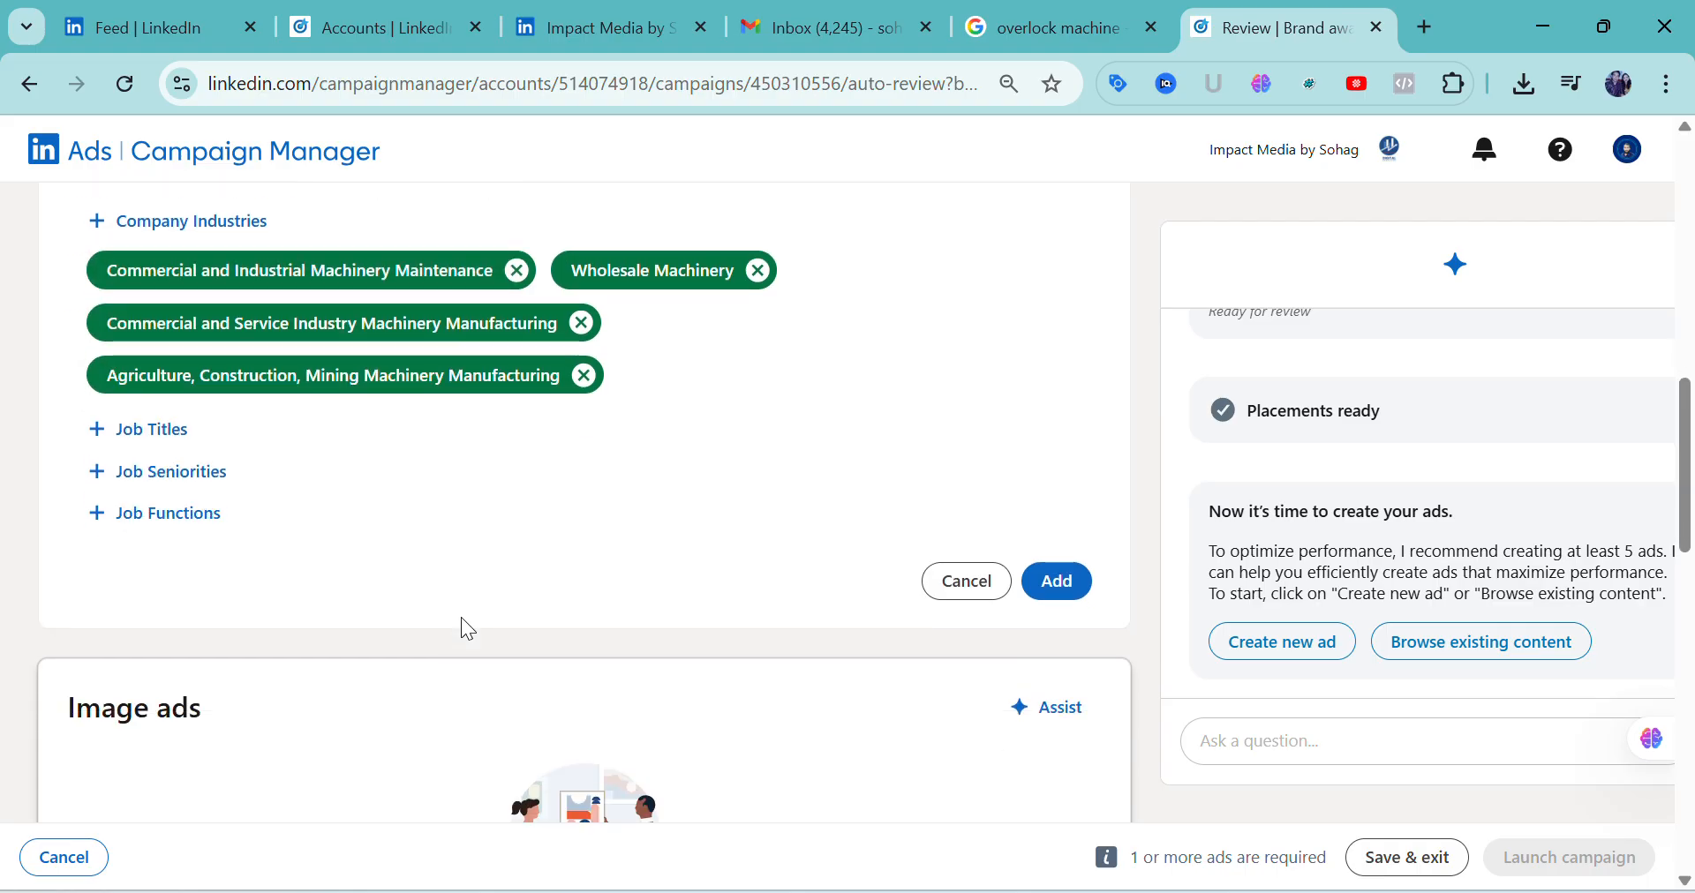
left_click(1059, 602)
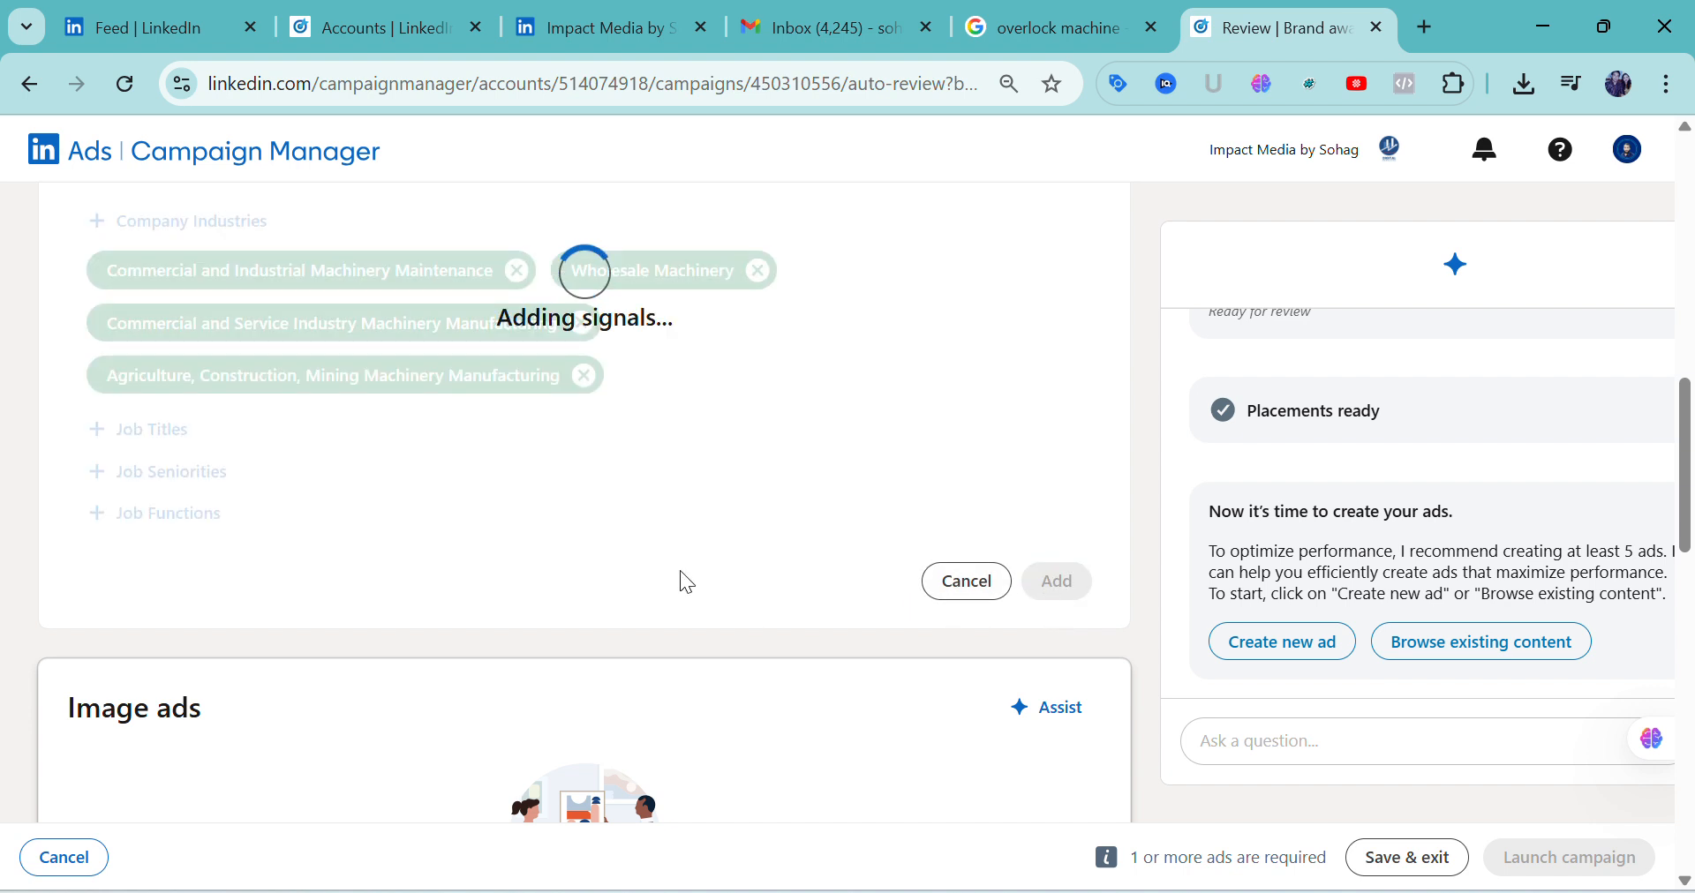
Check the saved audience signals and start creating a new image ad for the campaign
scroll(678, 556, "down", 1)
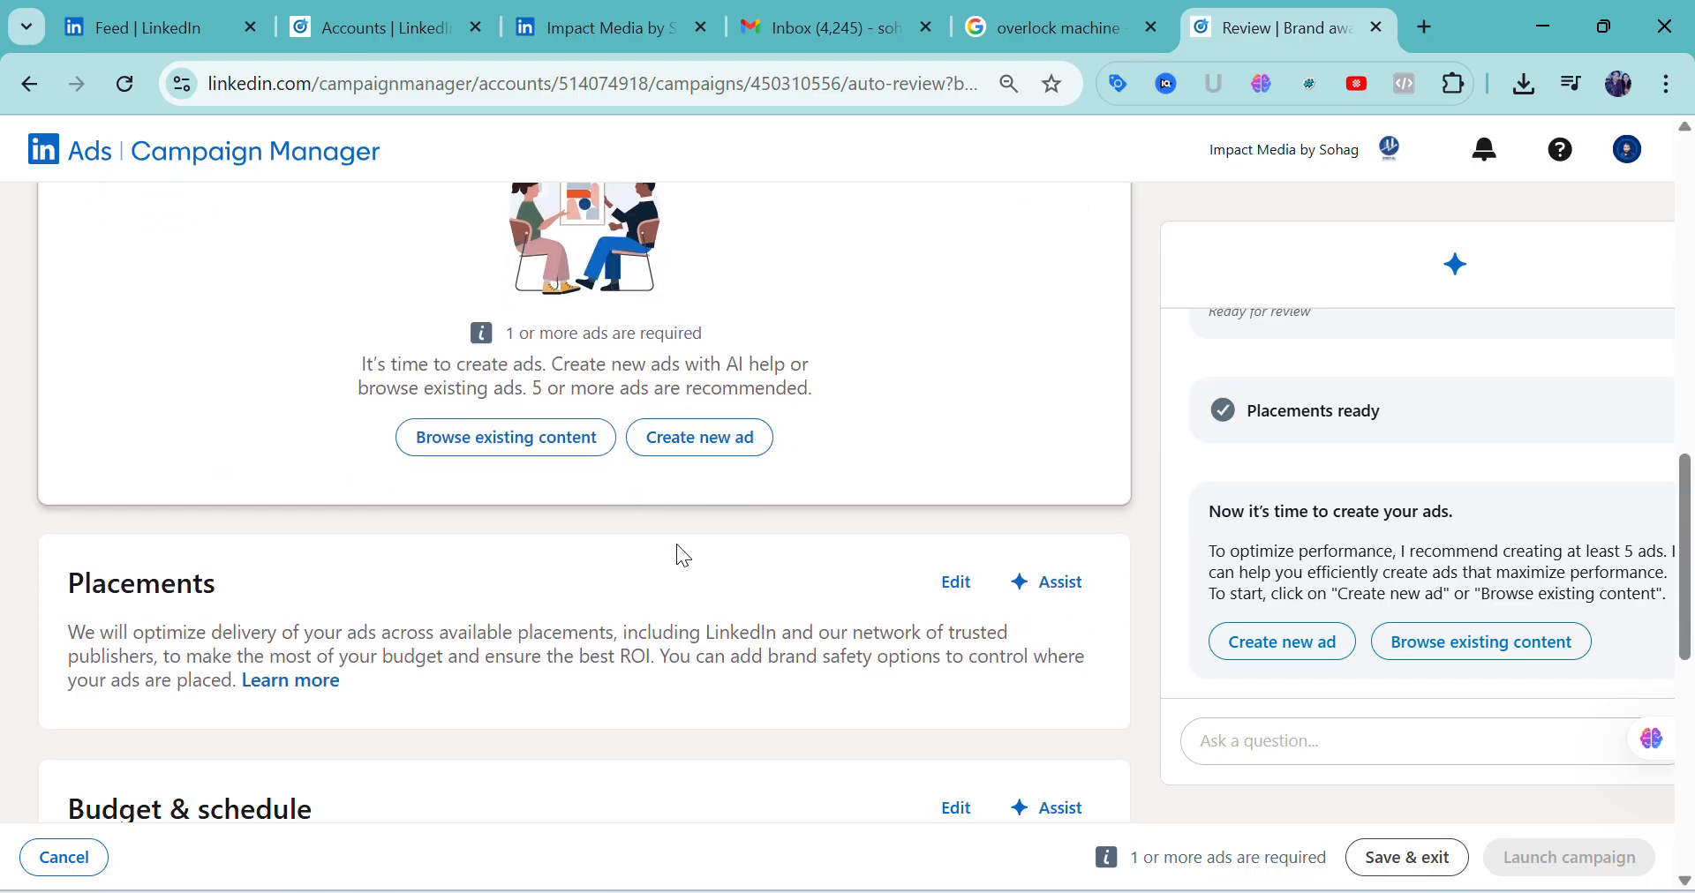
scroll(676, 544, "down", 1)
scroll(676, 543, "up", 5)
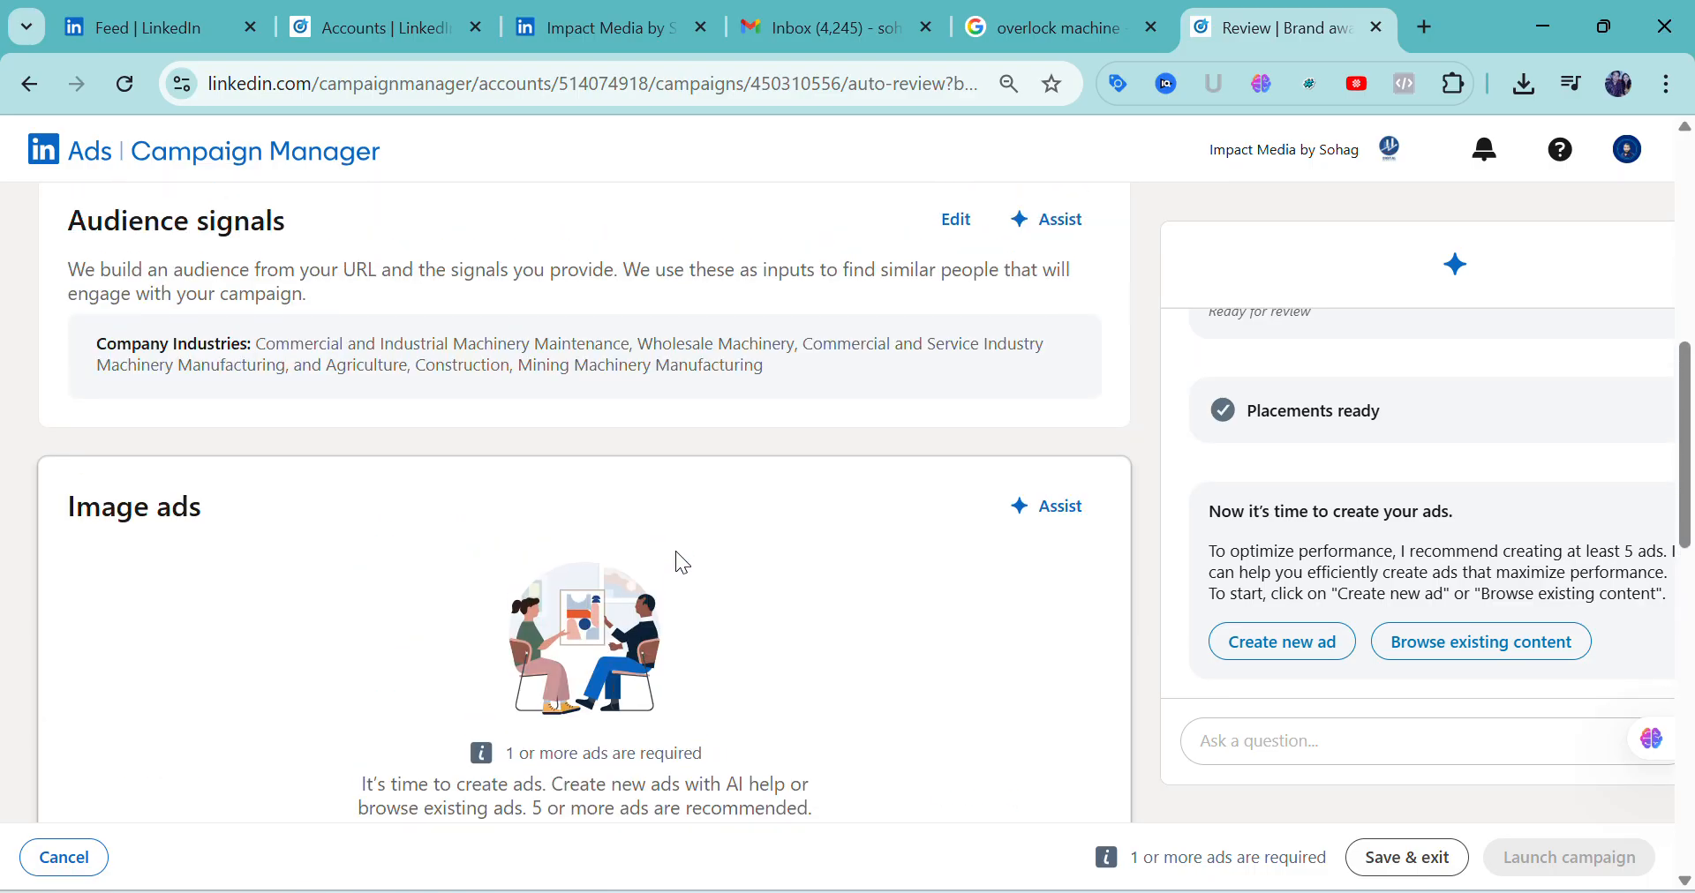
scroll(681, 561, "up", 2)
scroll(662, 582, "down", 2)
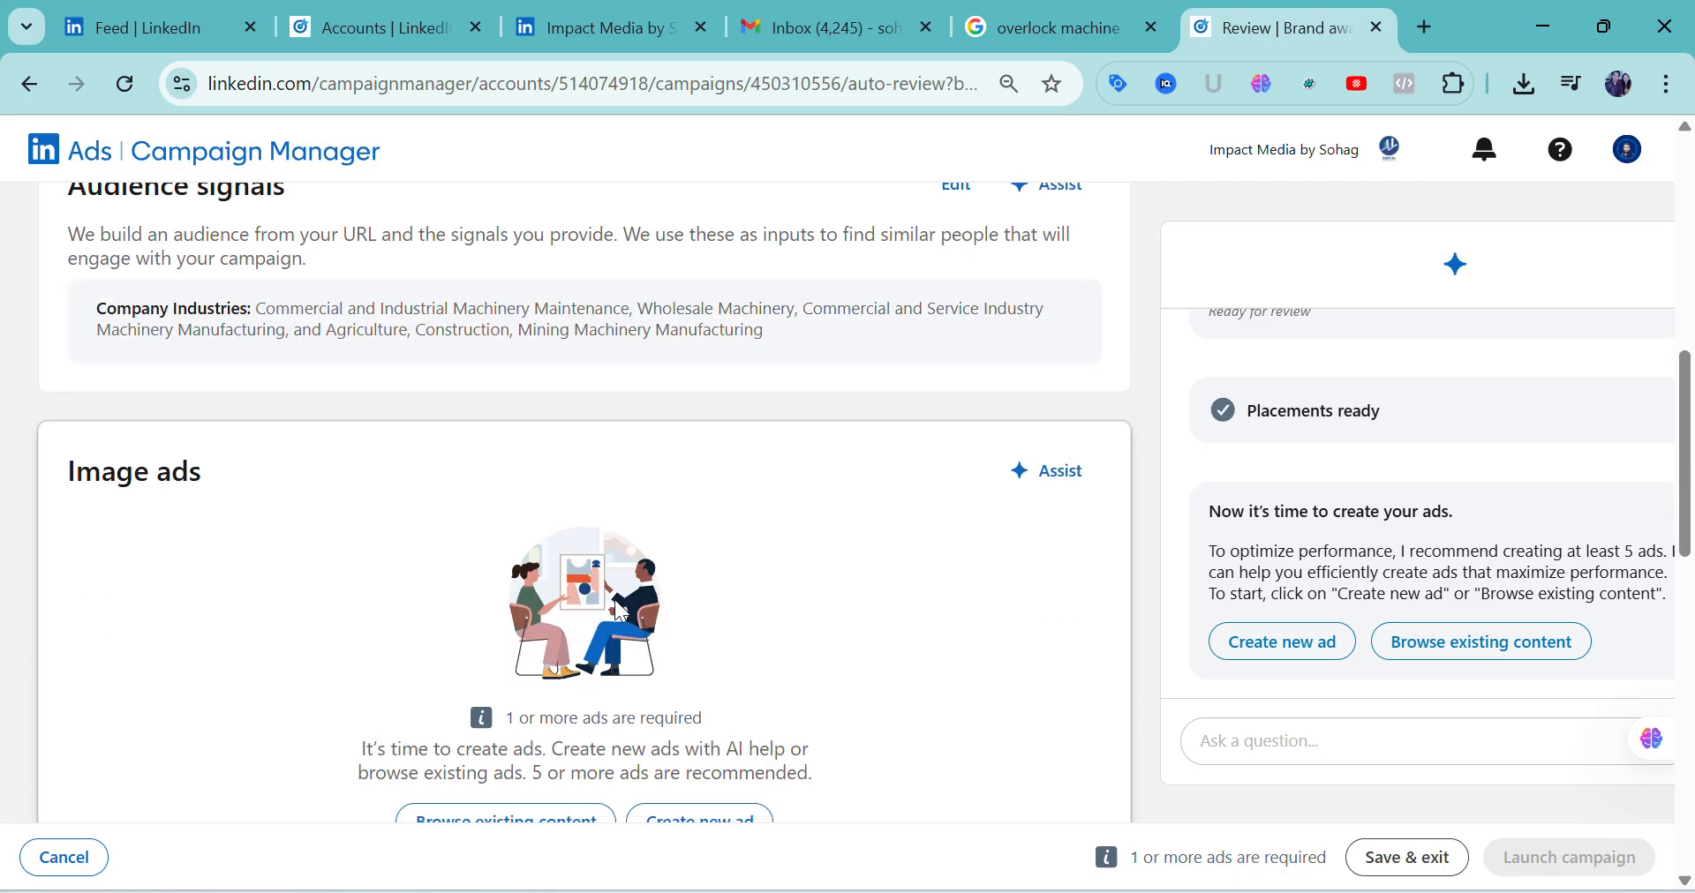
scroll(582, 700, "down", 1)
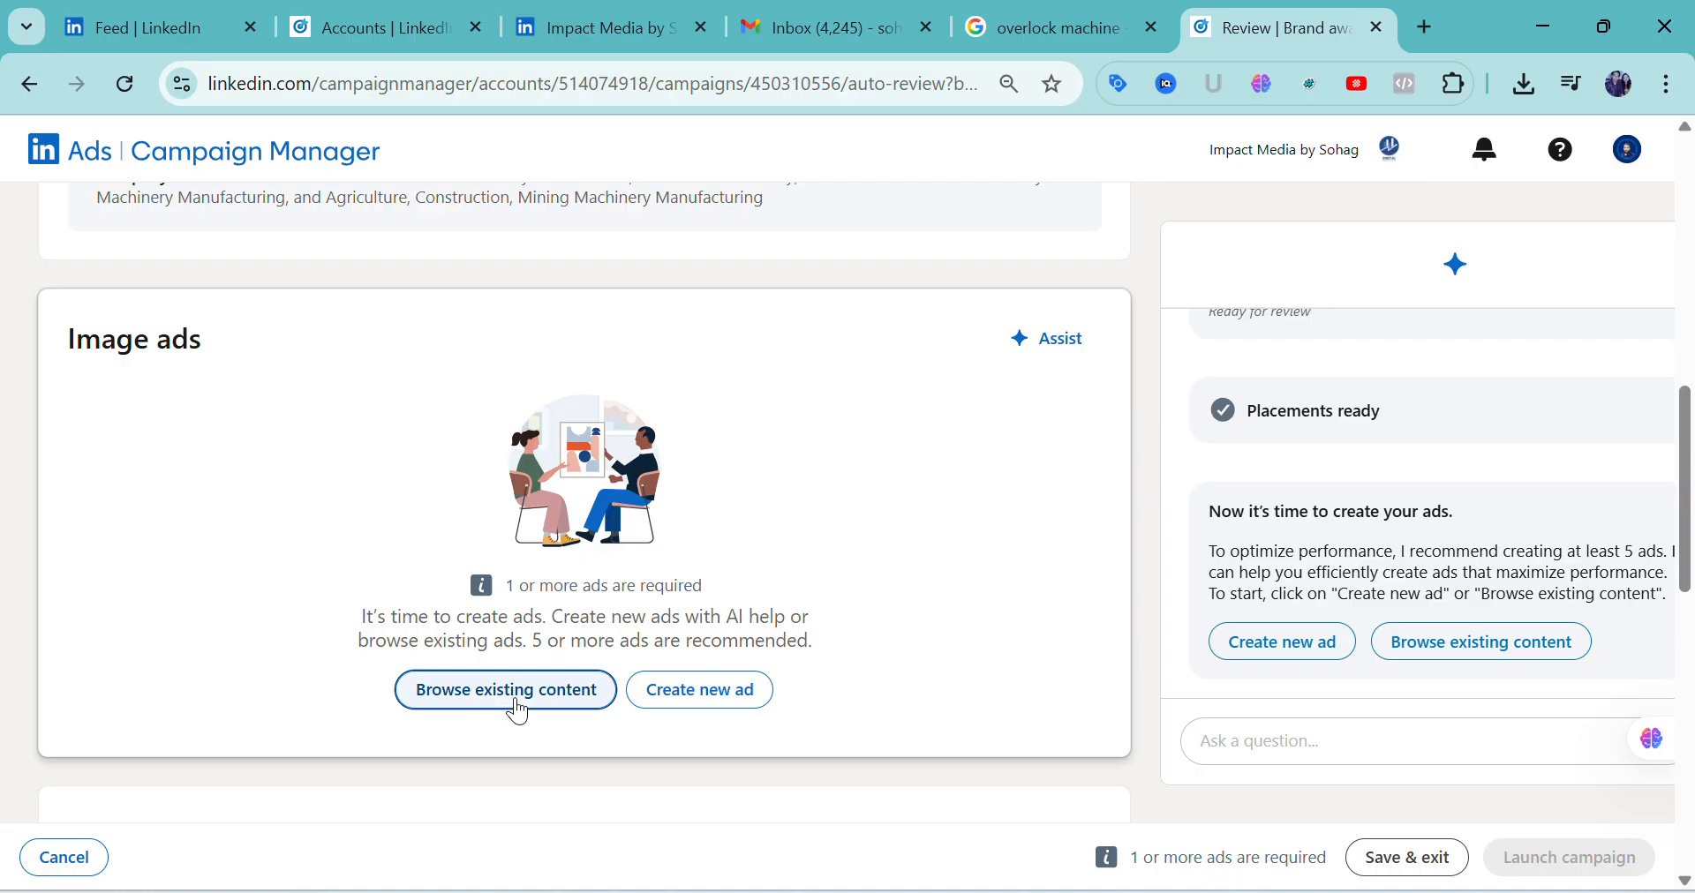
left_click(688, 703)
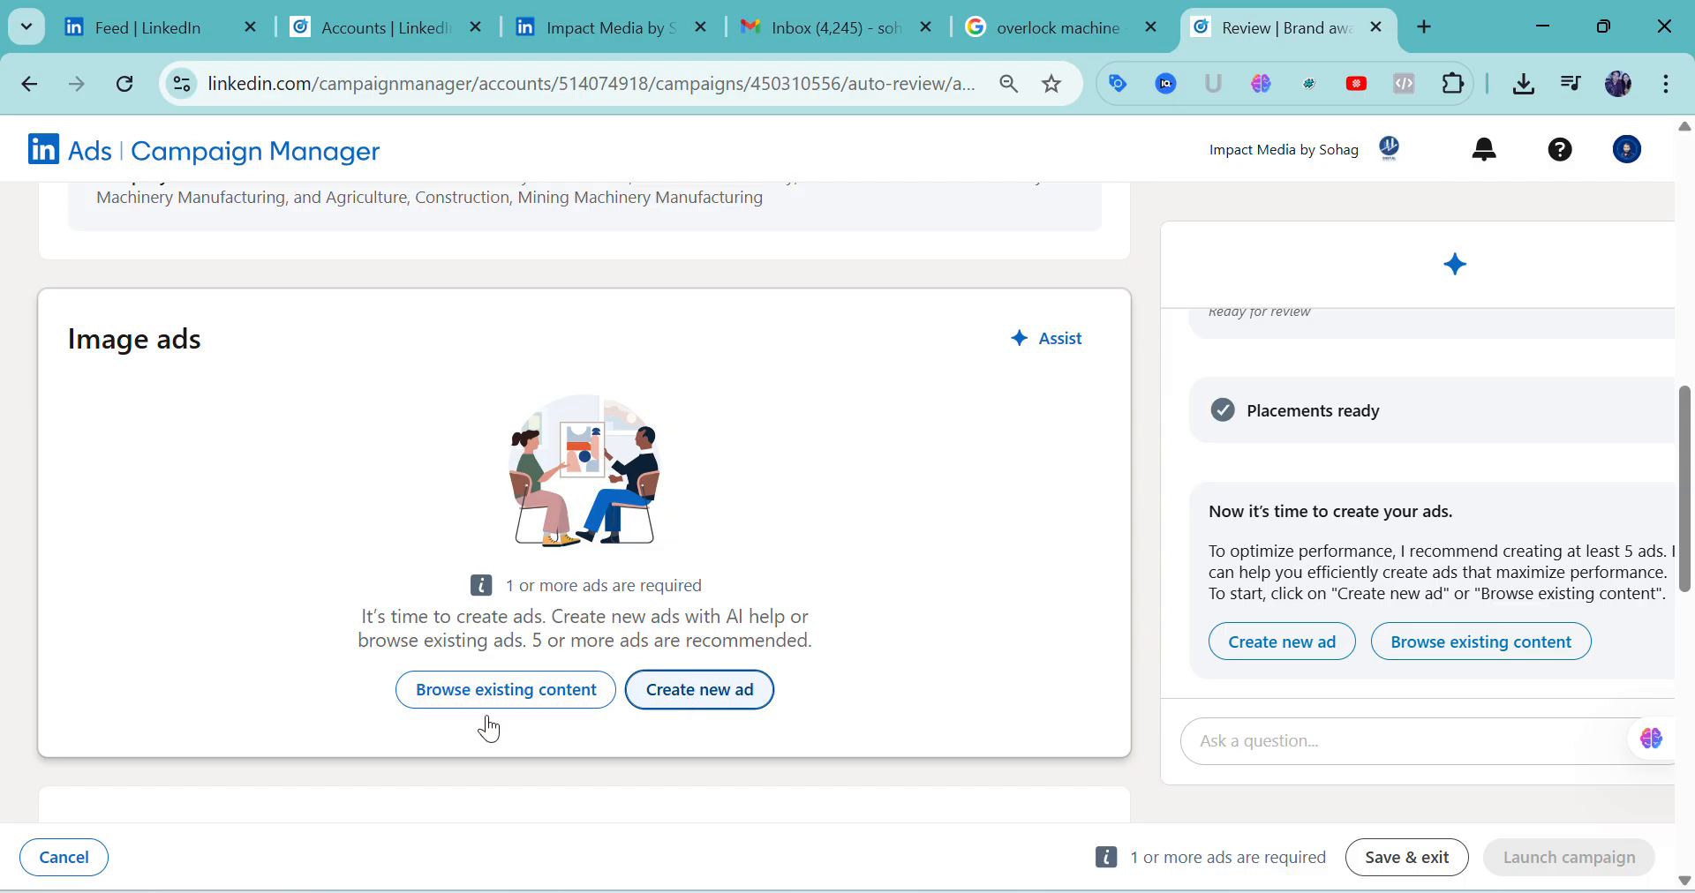
left_click(675, 697)
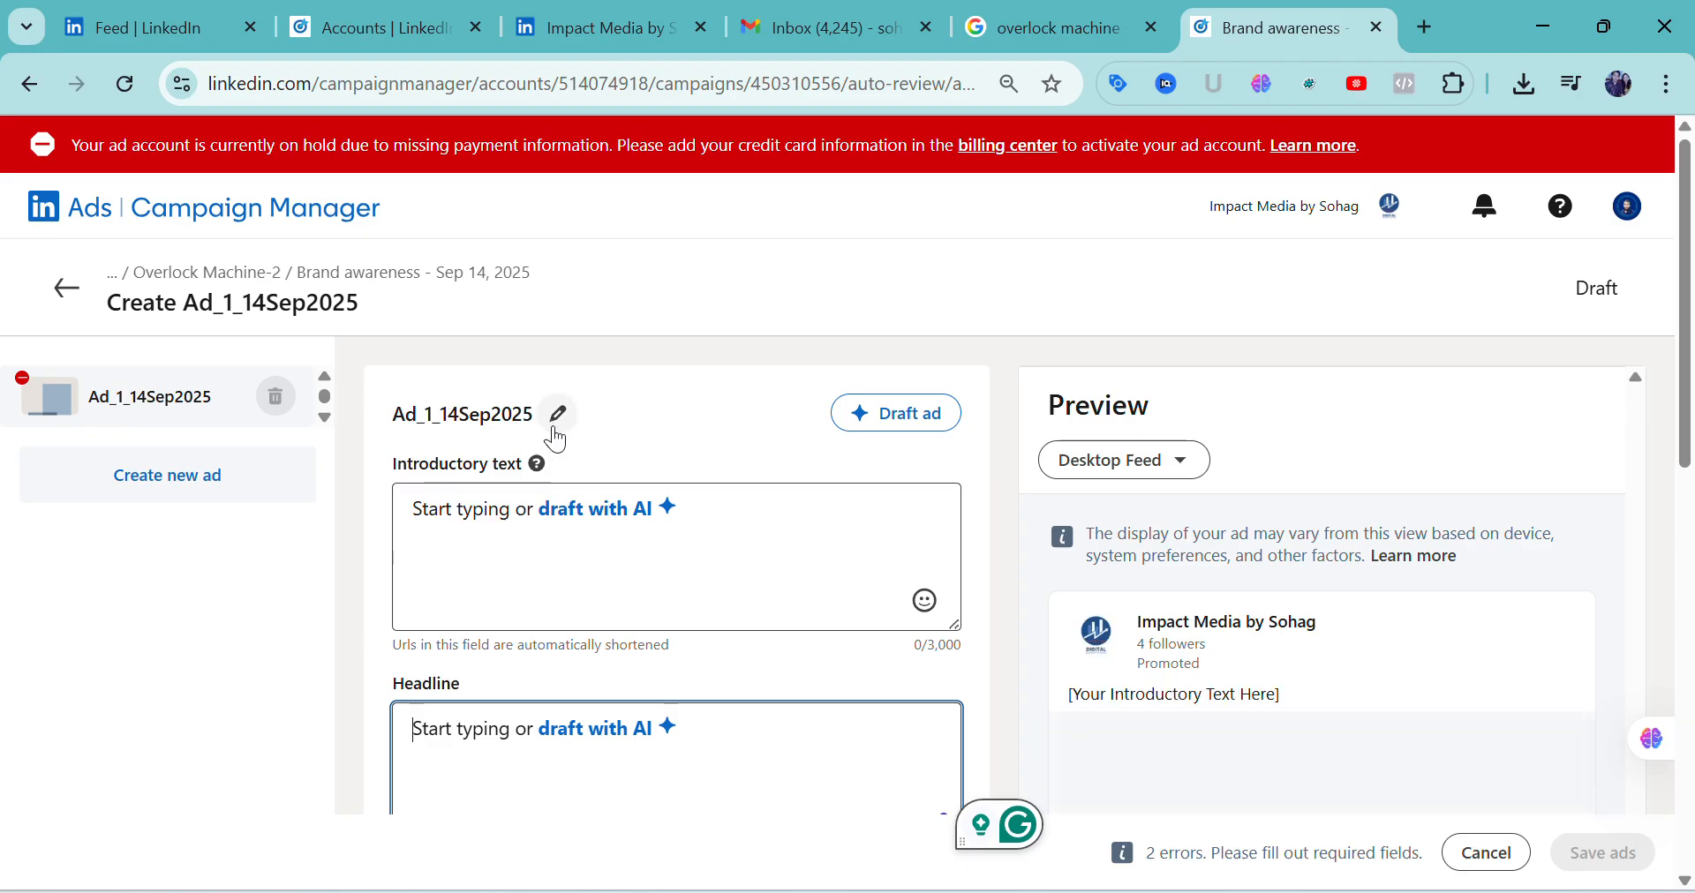
Look over the new ad's introductory text, headline and media fields
scroll(553, 442, "down", 8)
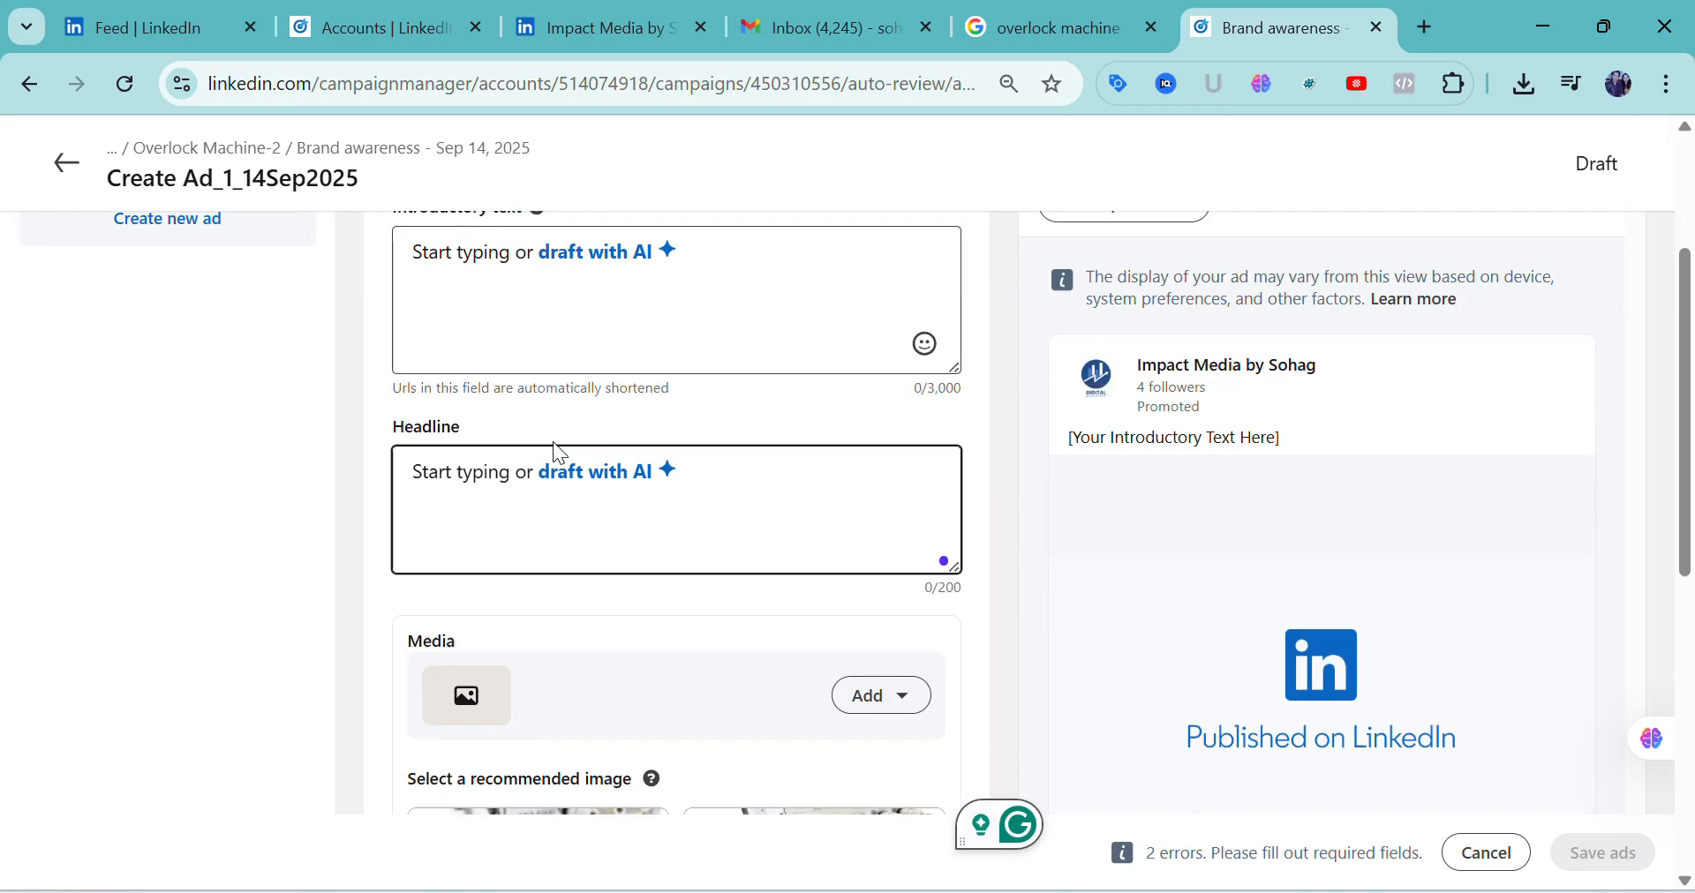
scroll(556, 457, "up", 5)
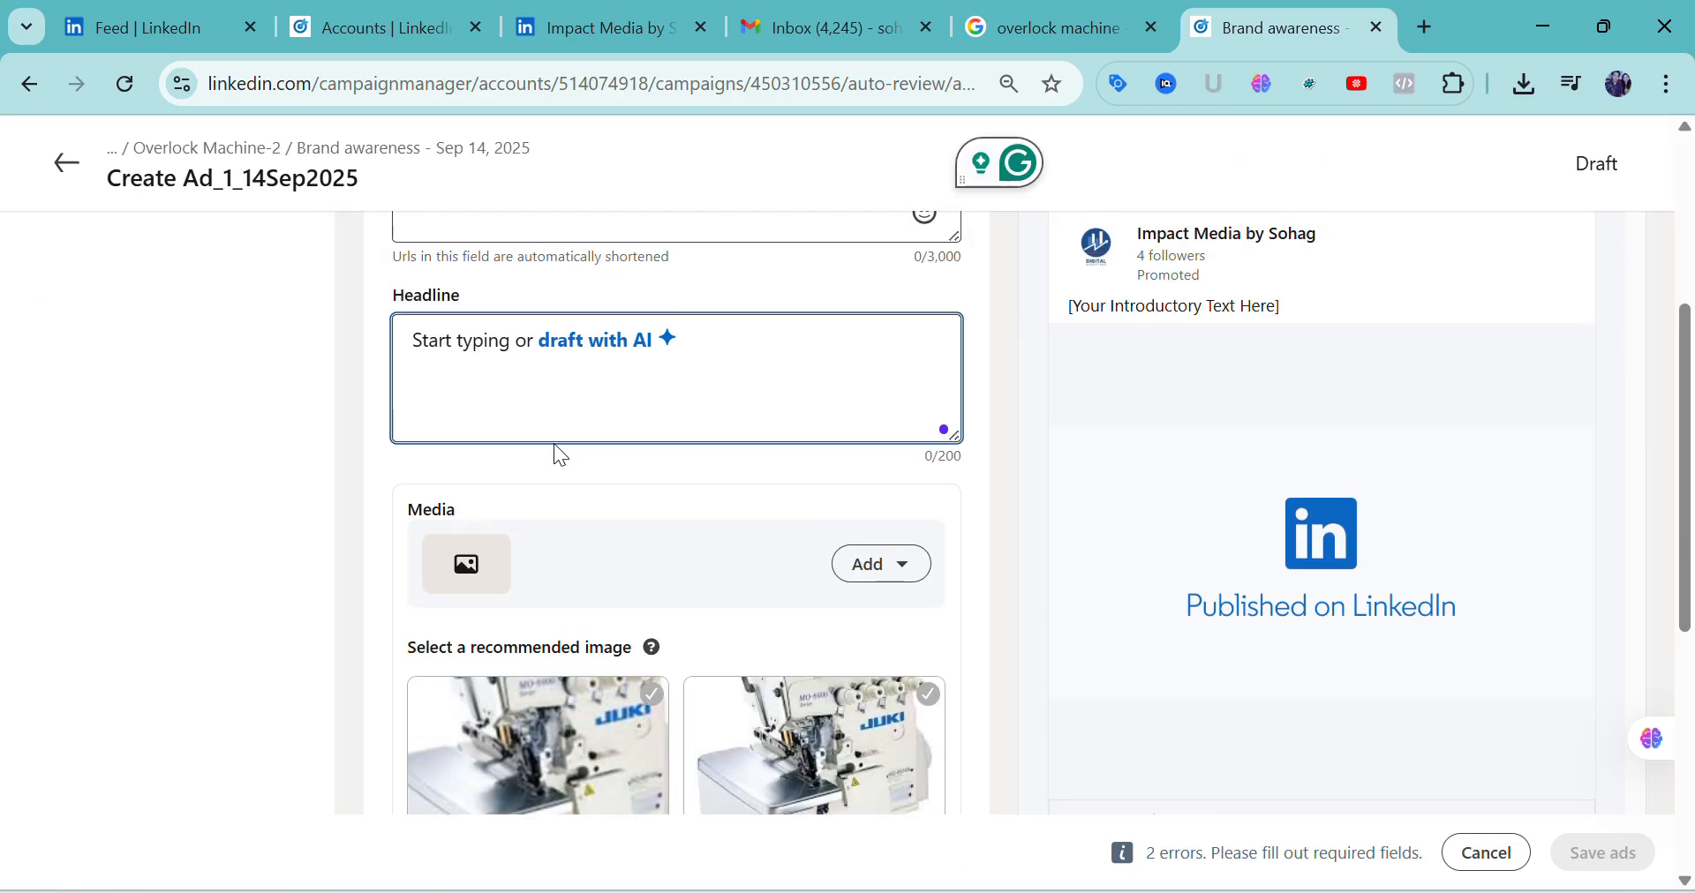
scroll(557, 444, "up", 3)
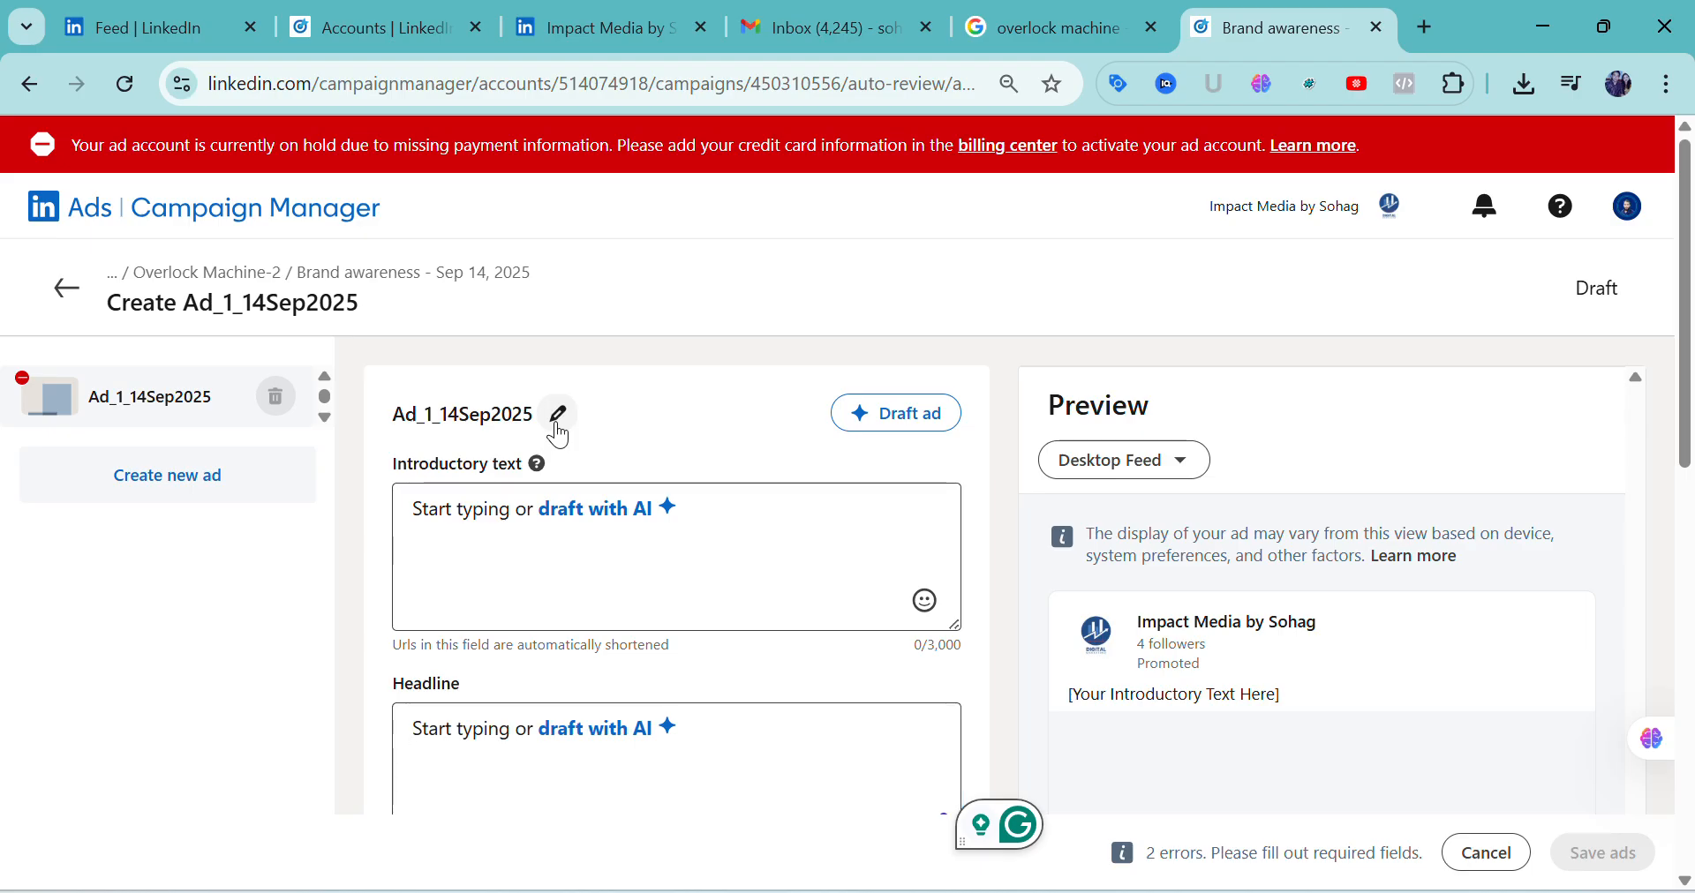
Rename the ad as "Overlock Ad_1_15Sep2025"
left_click(556, 422)
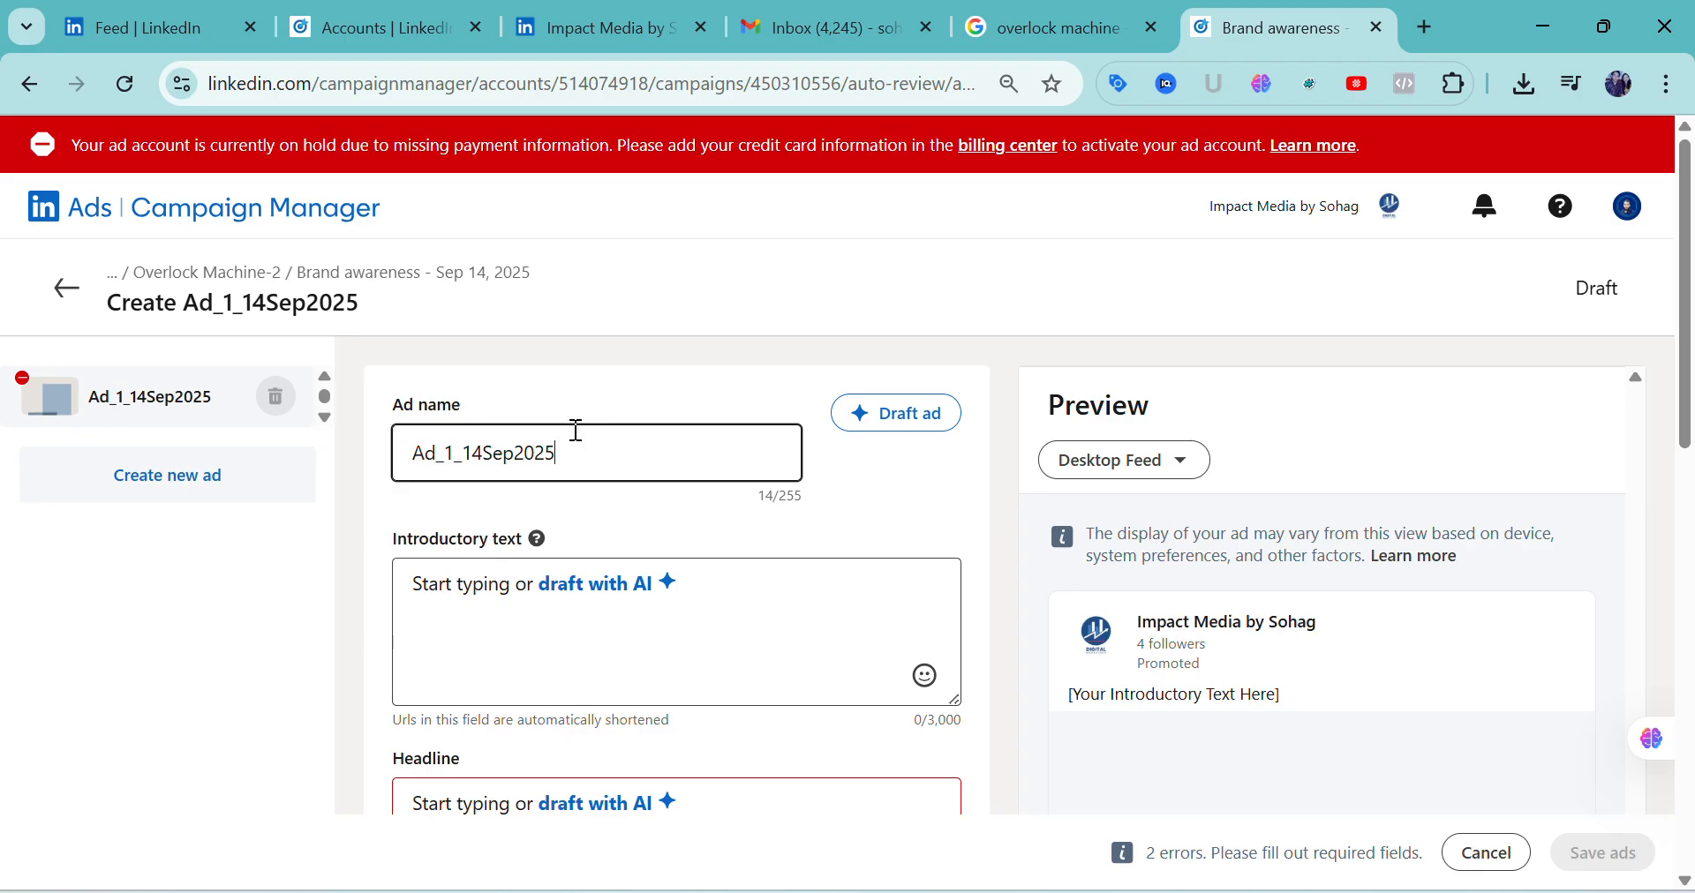
left_click(487, 450)
key("BackSpace")
type("5")
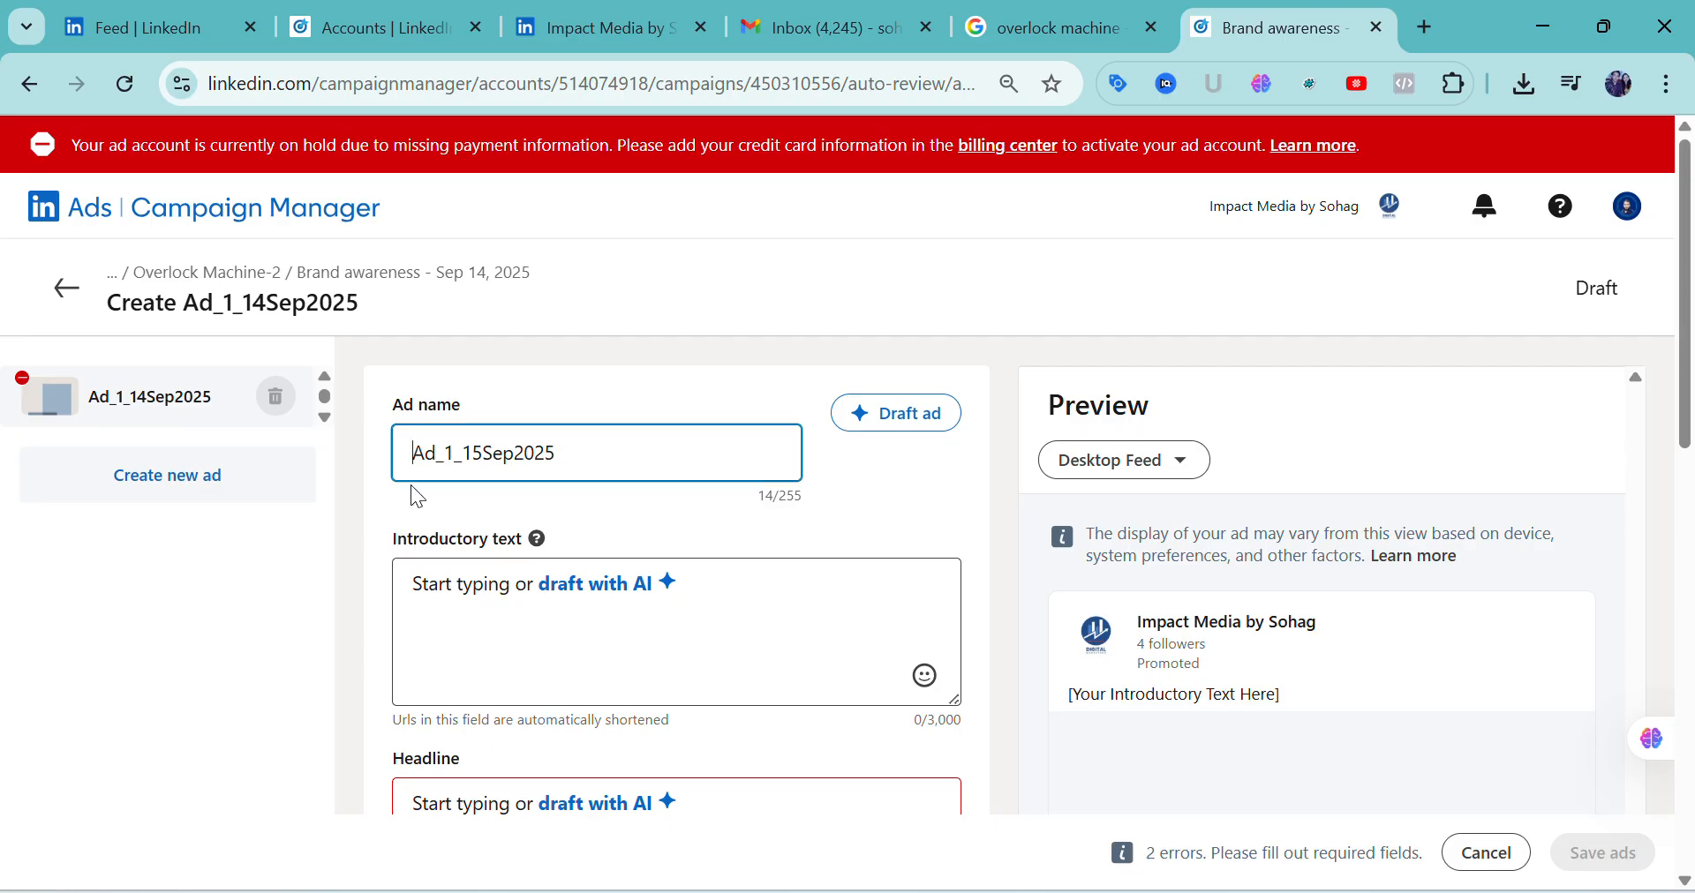
type("Overl")
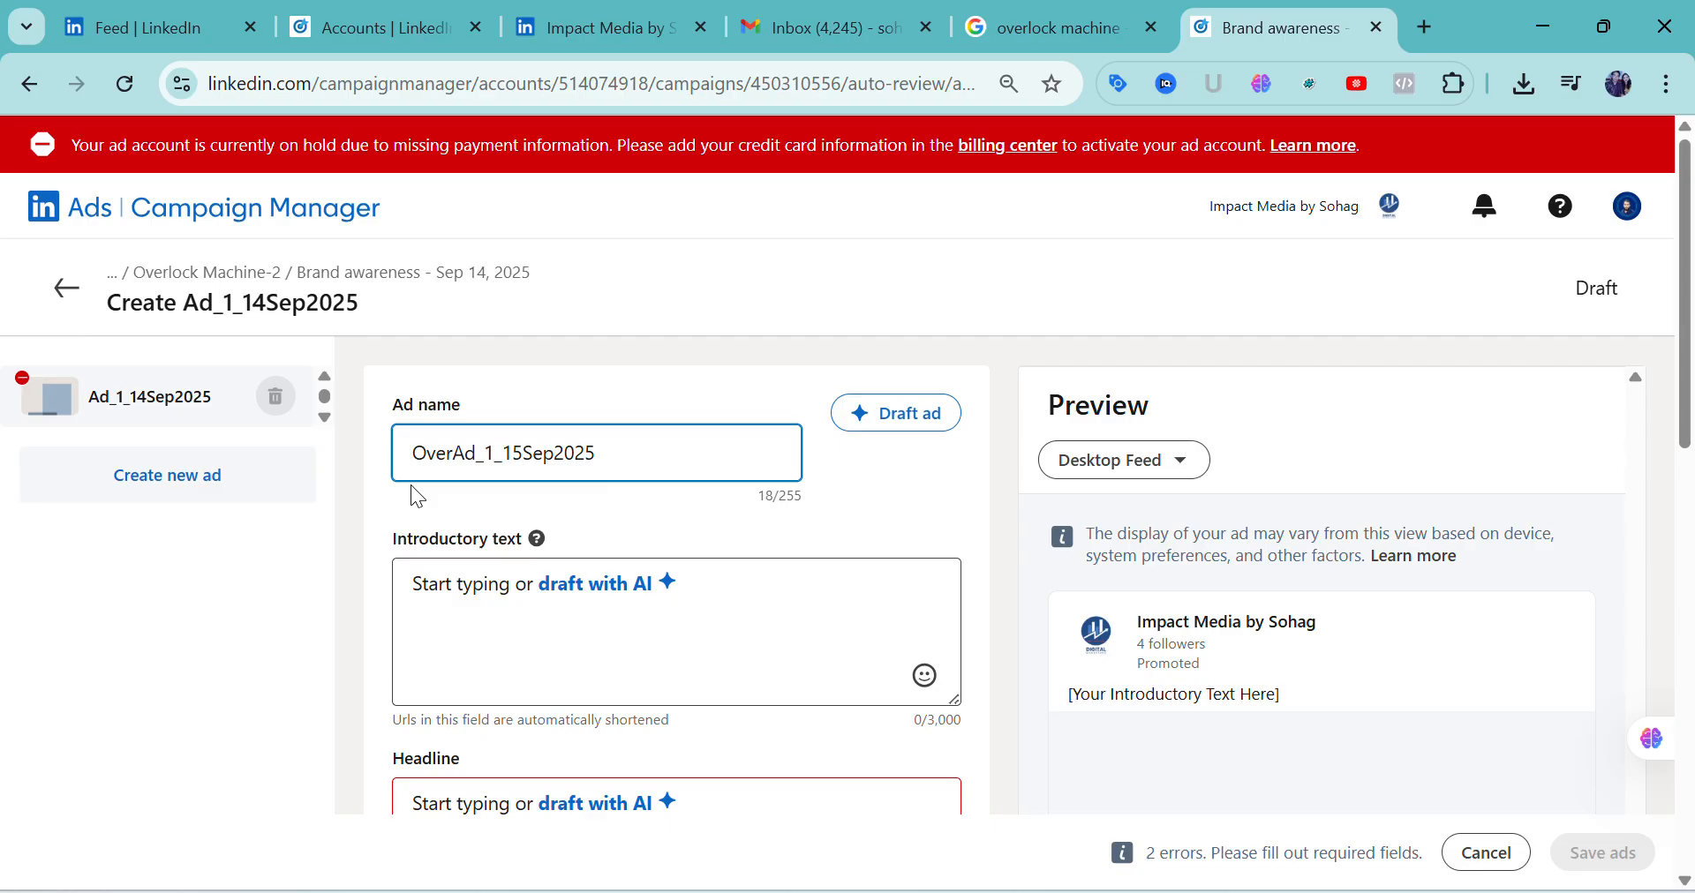
type("ock")
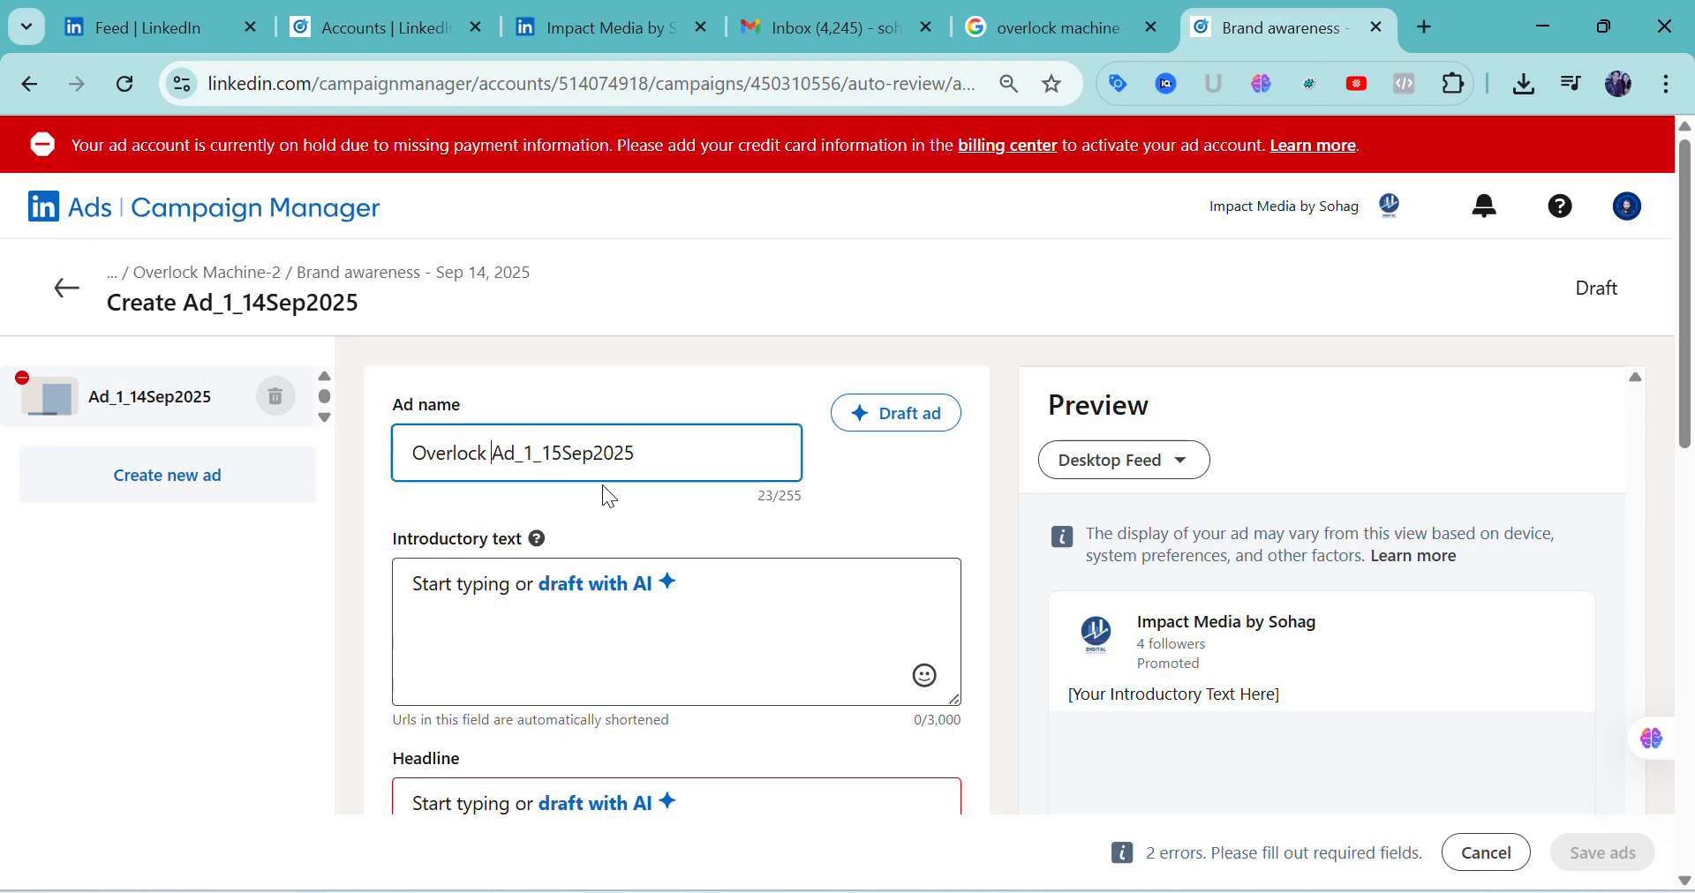
Enter "Overlock machine" as the ad's introductory text
left_click(510, 603)
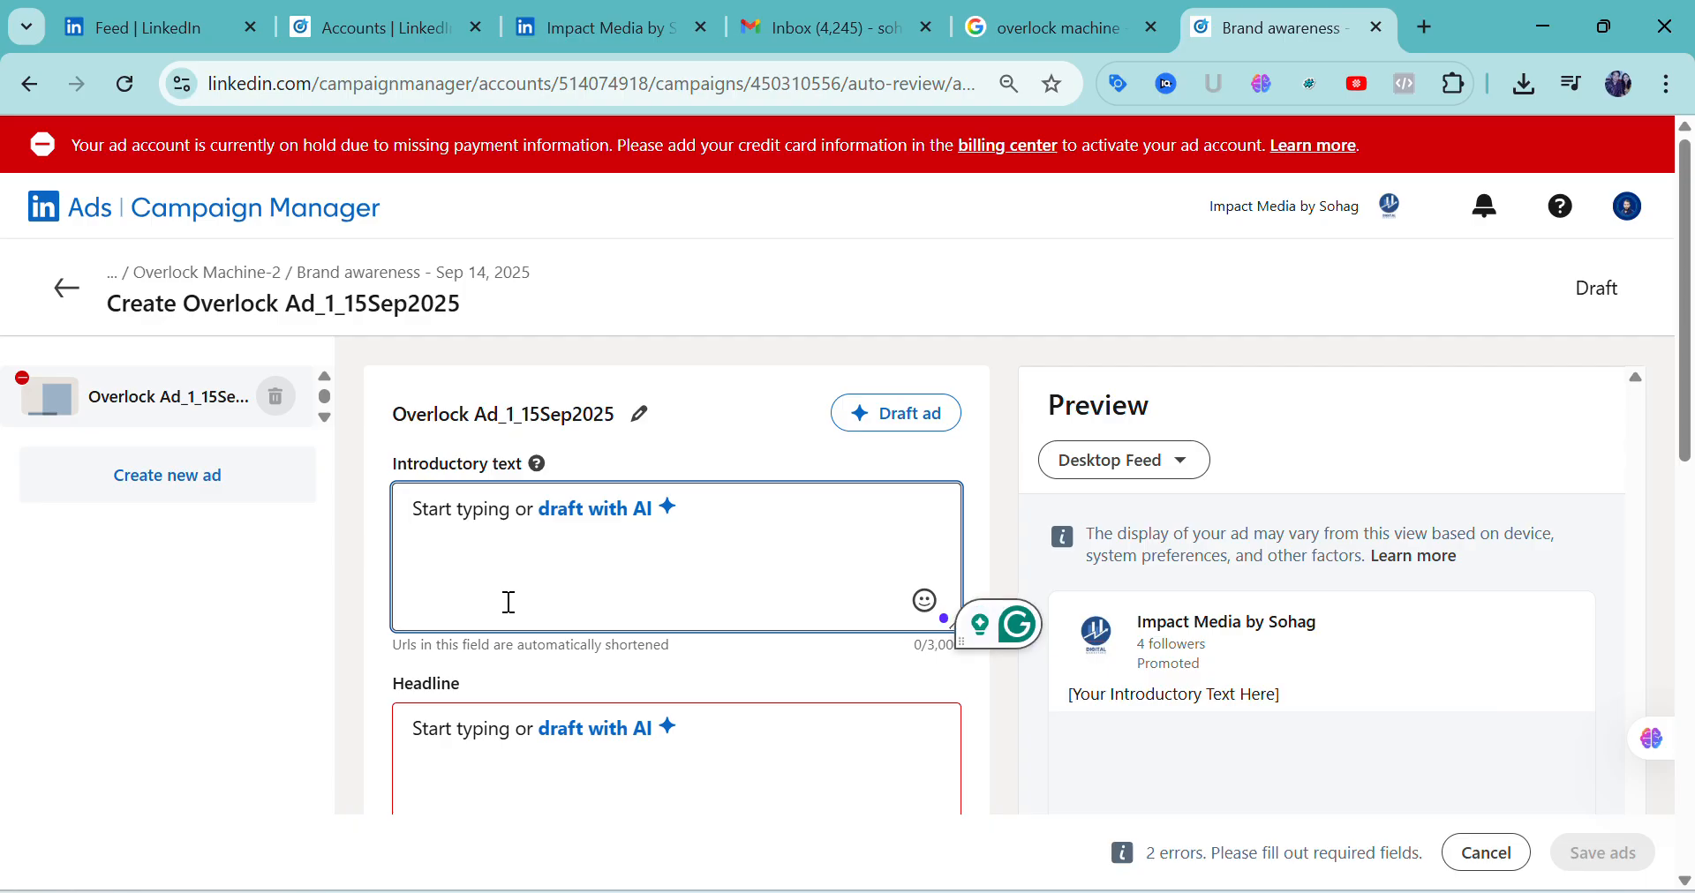
type("Ov")
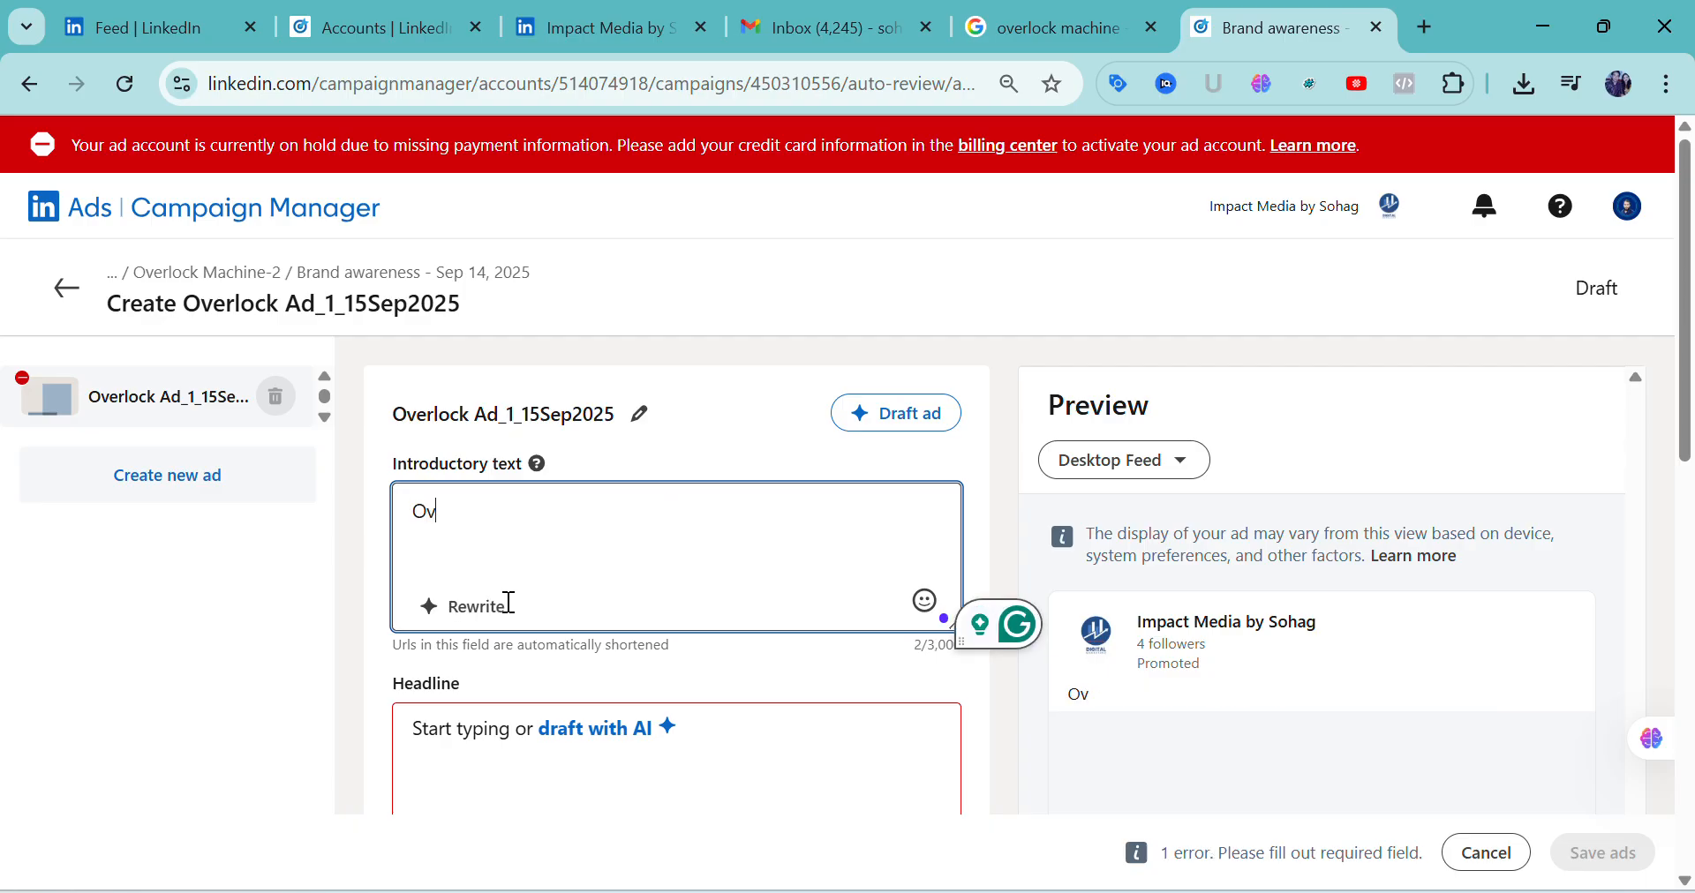
type("erlo")
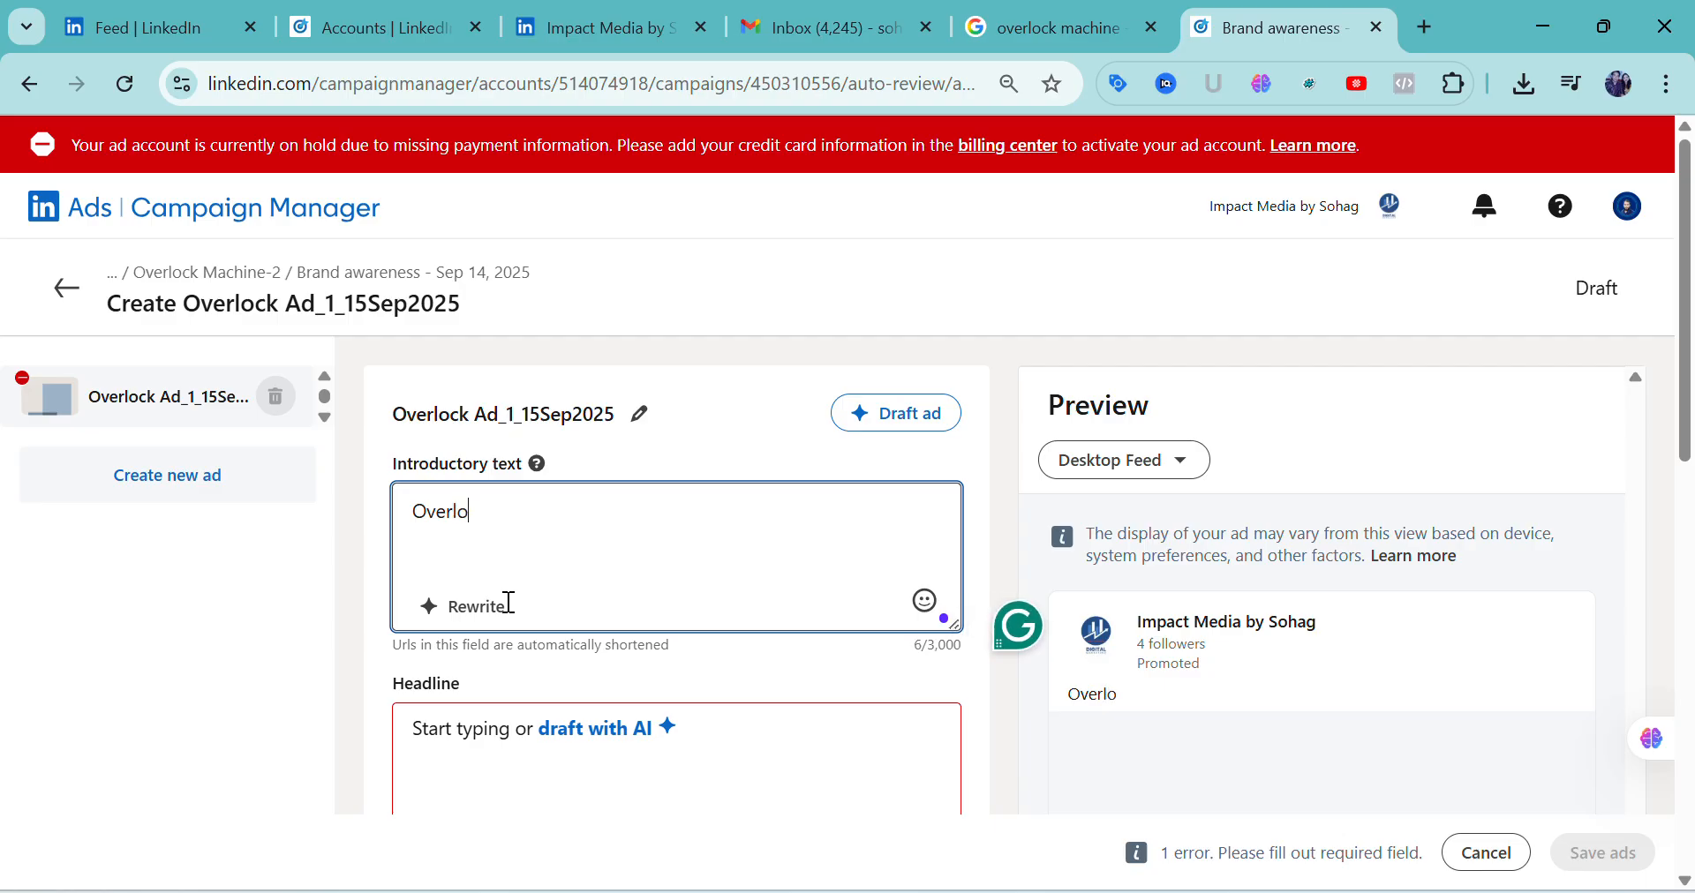
type("ck mach")
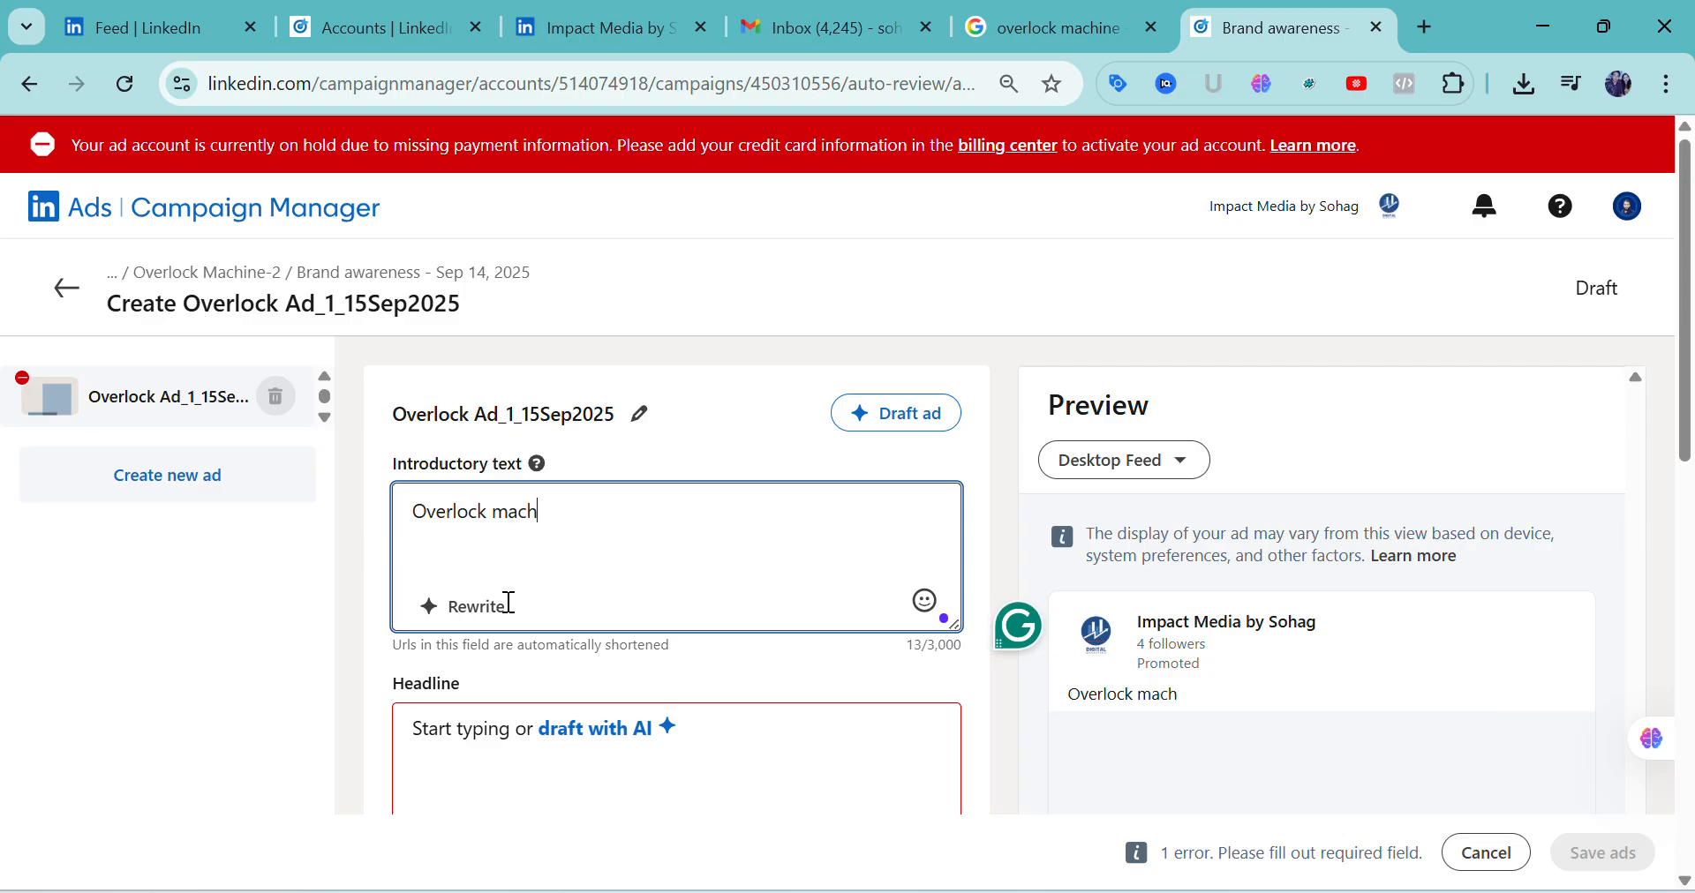
type("ine")
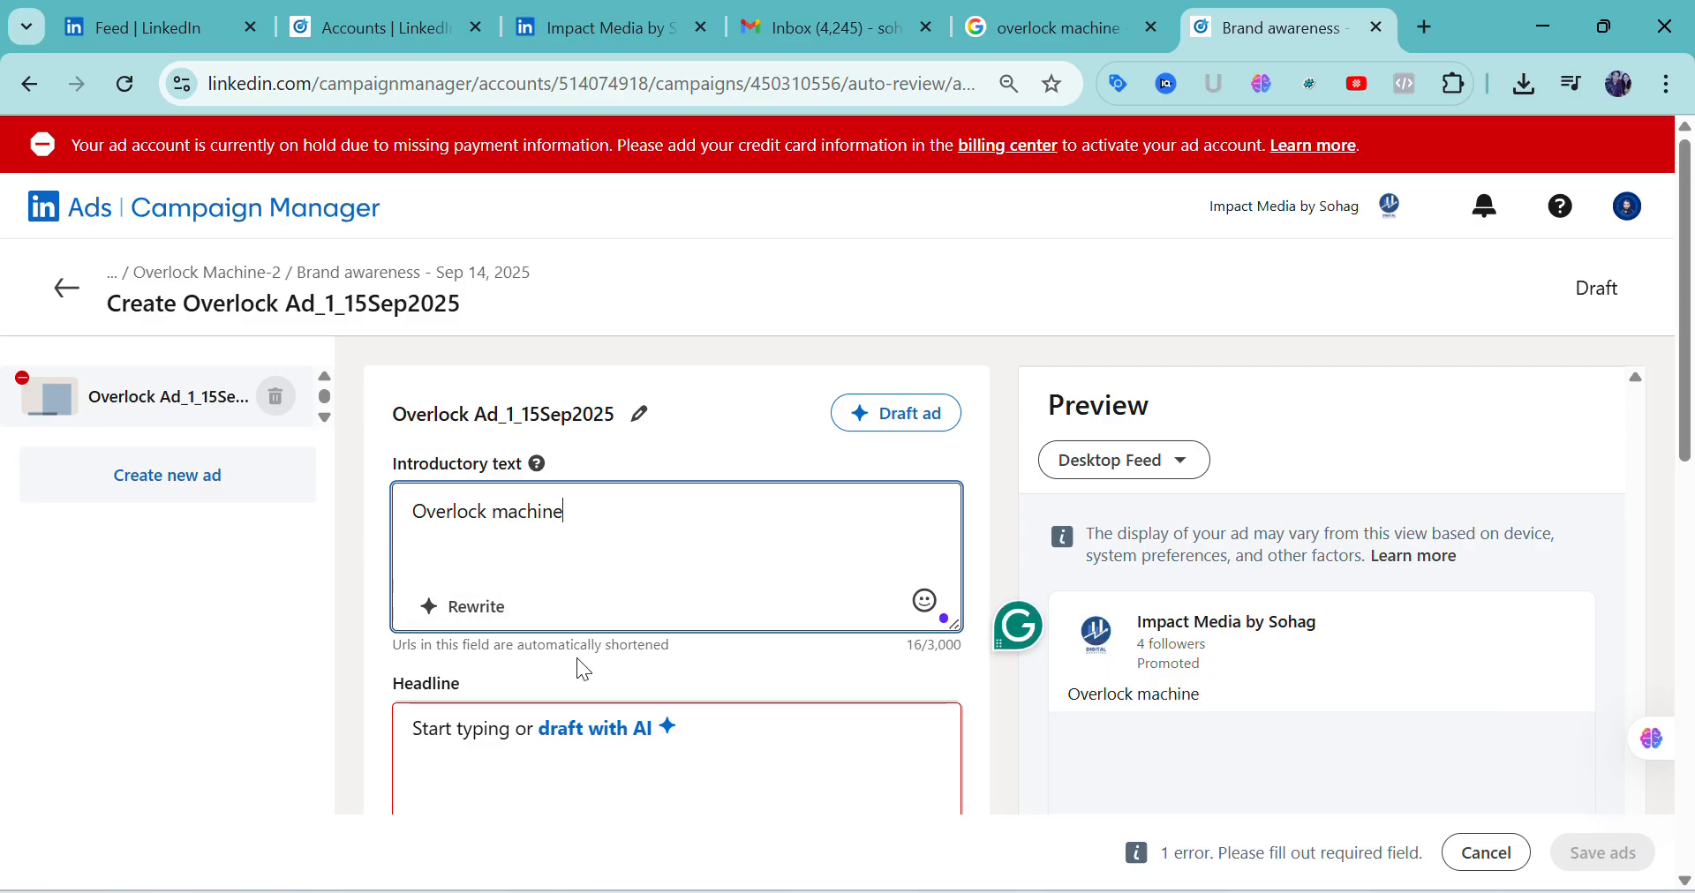
Copy the introductory text "Overlock machine" into the ad's headline
scroll(601, 609, "down", 1)
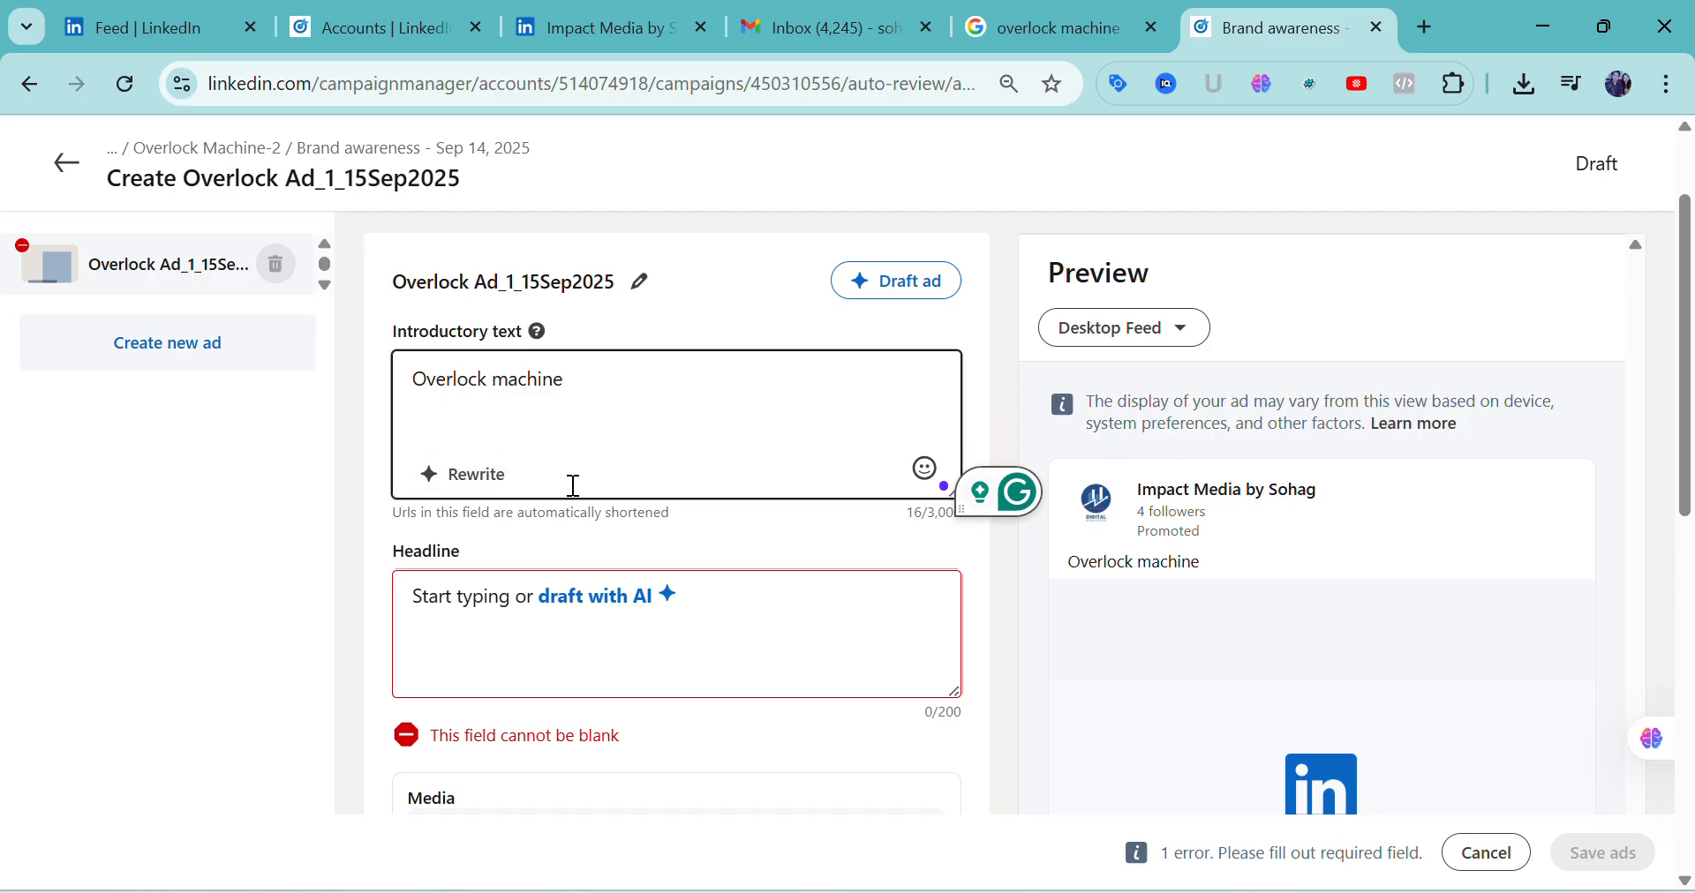
left_click(514, 612)
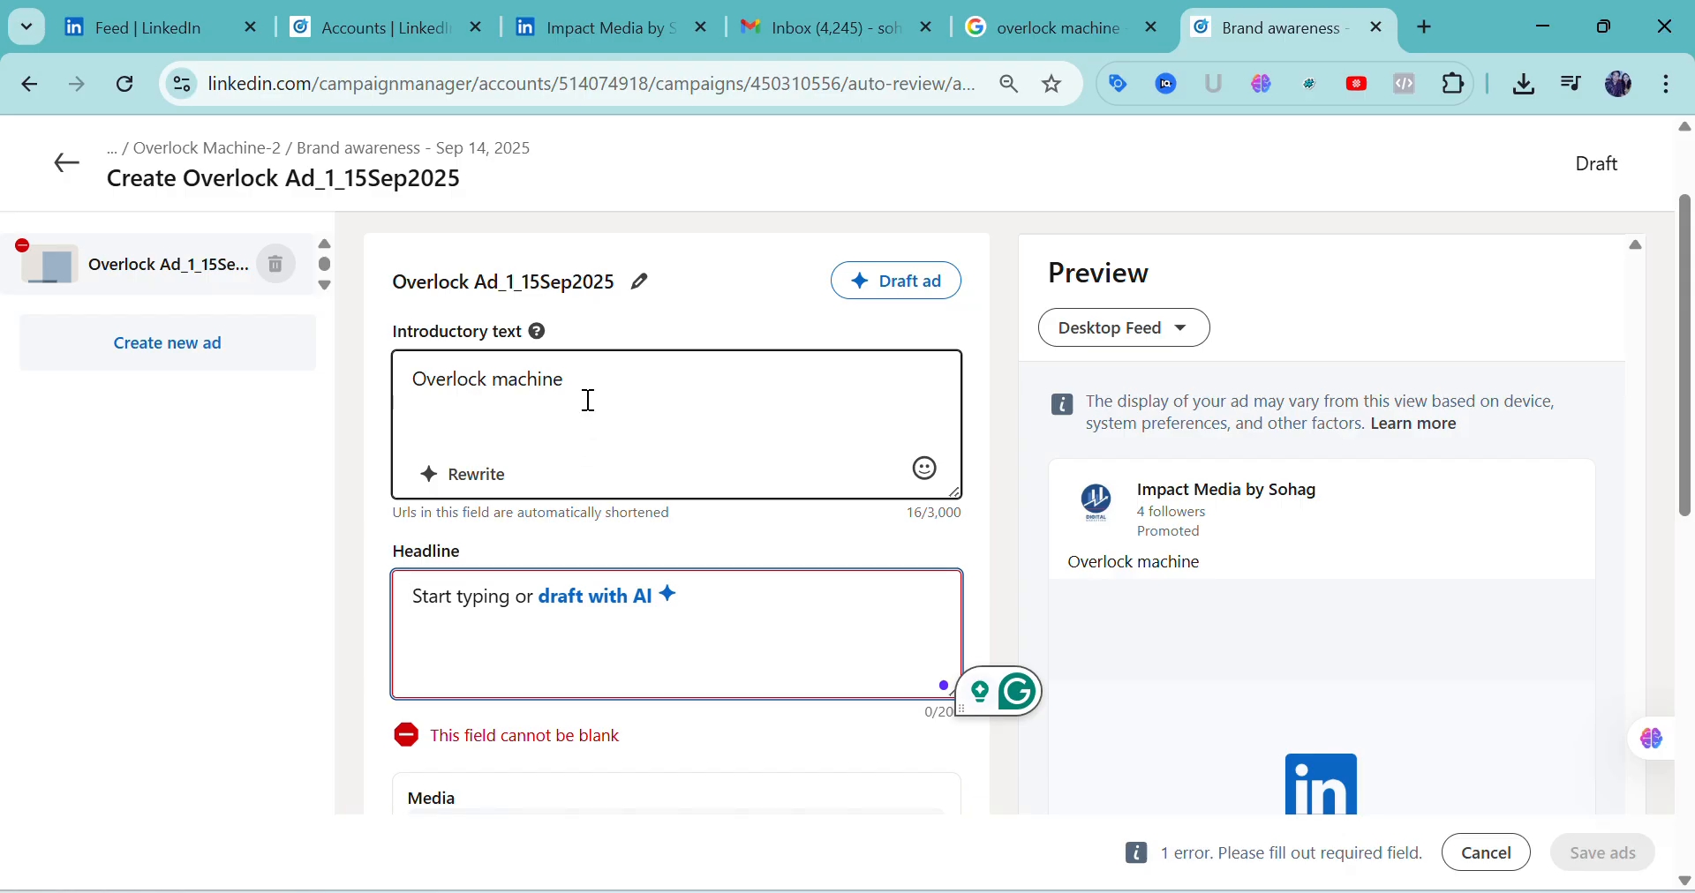
left_click_drag(588, 400, 414, 379)
key("ctrl+c")
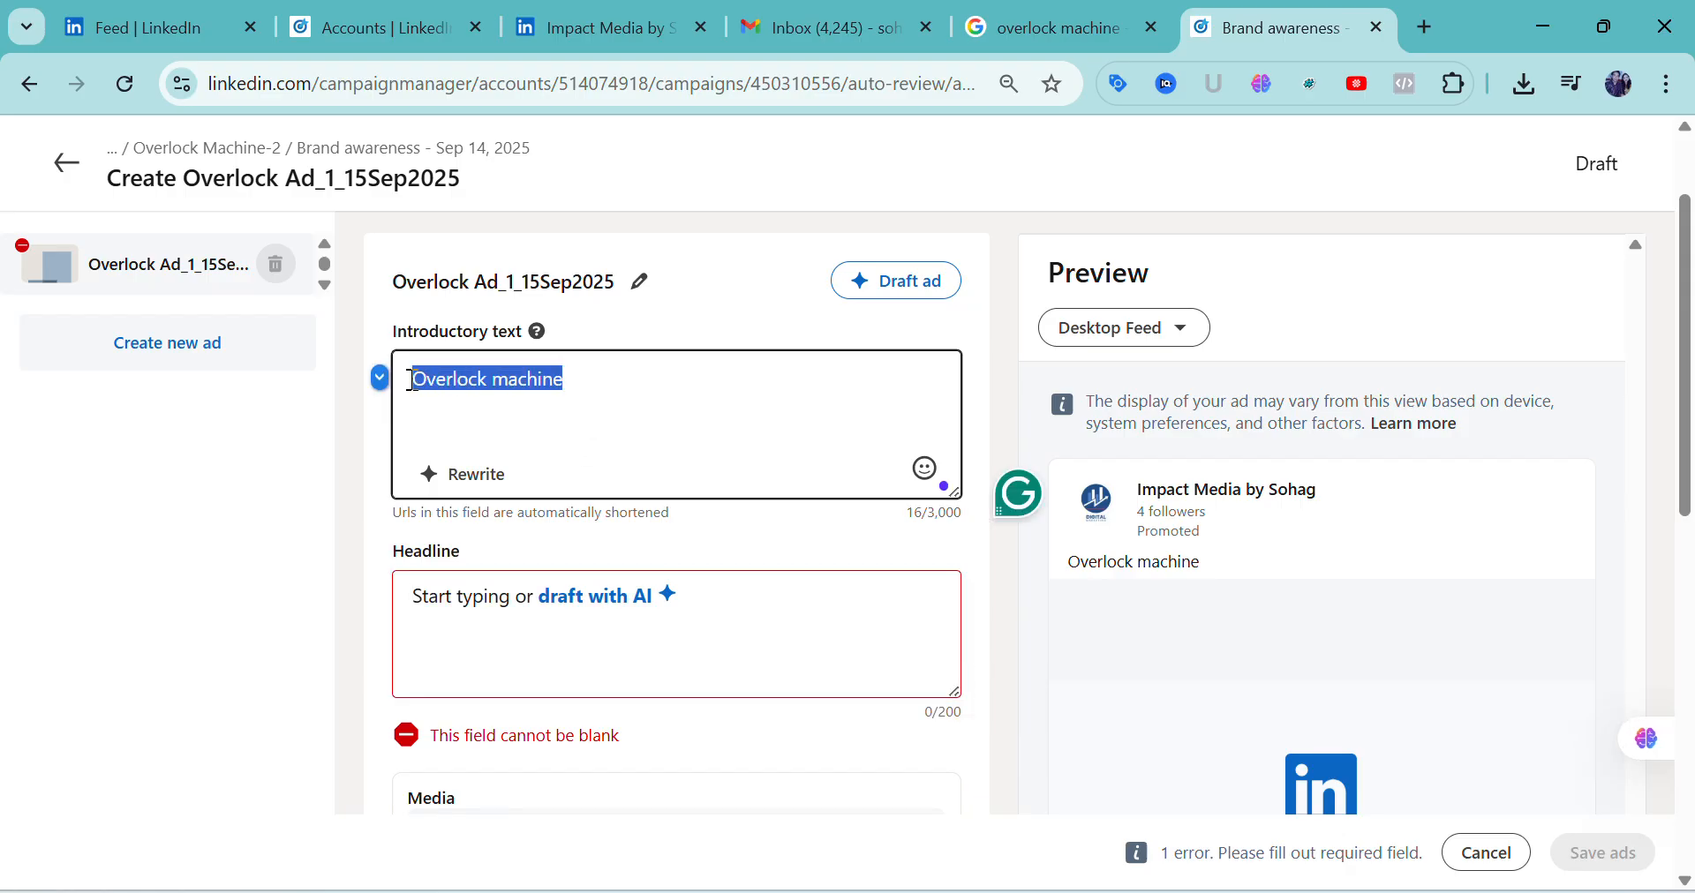
left_click(490, 609)
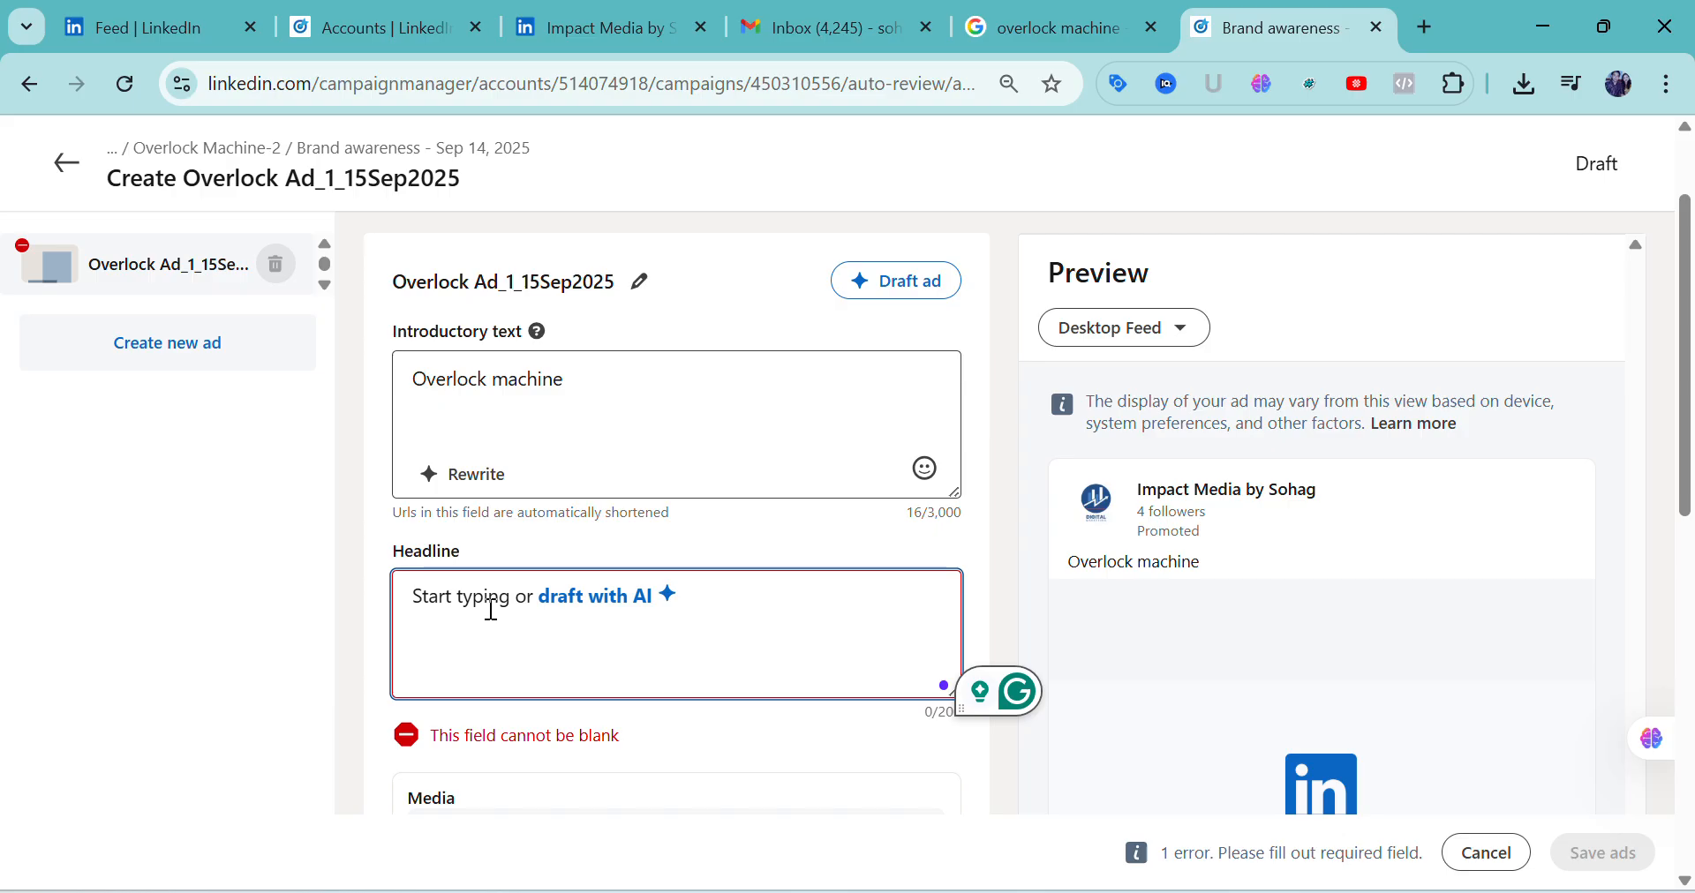
key("ctrl+v")
left_click(579, 439)
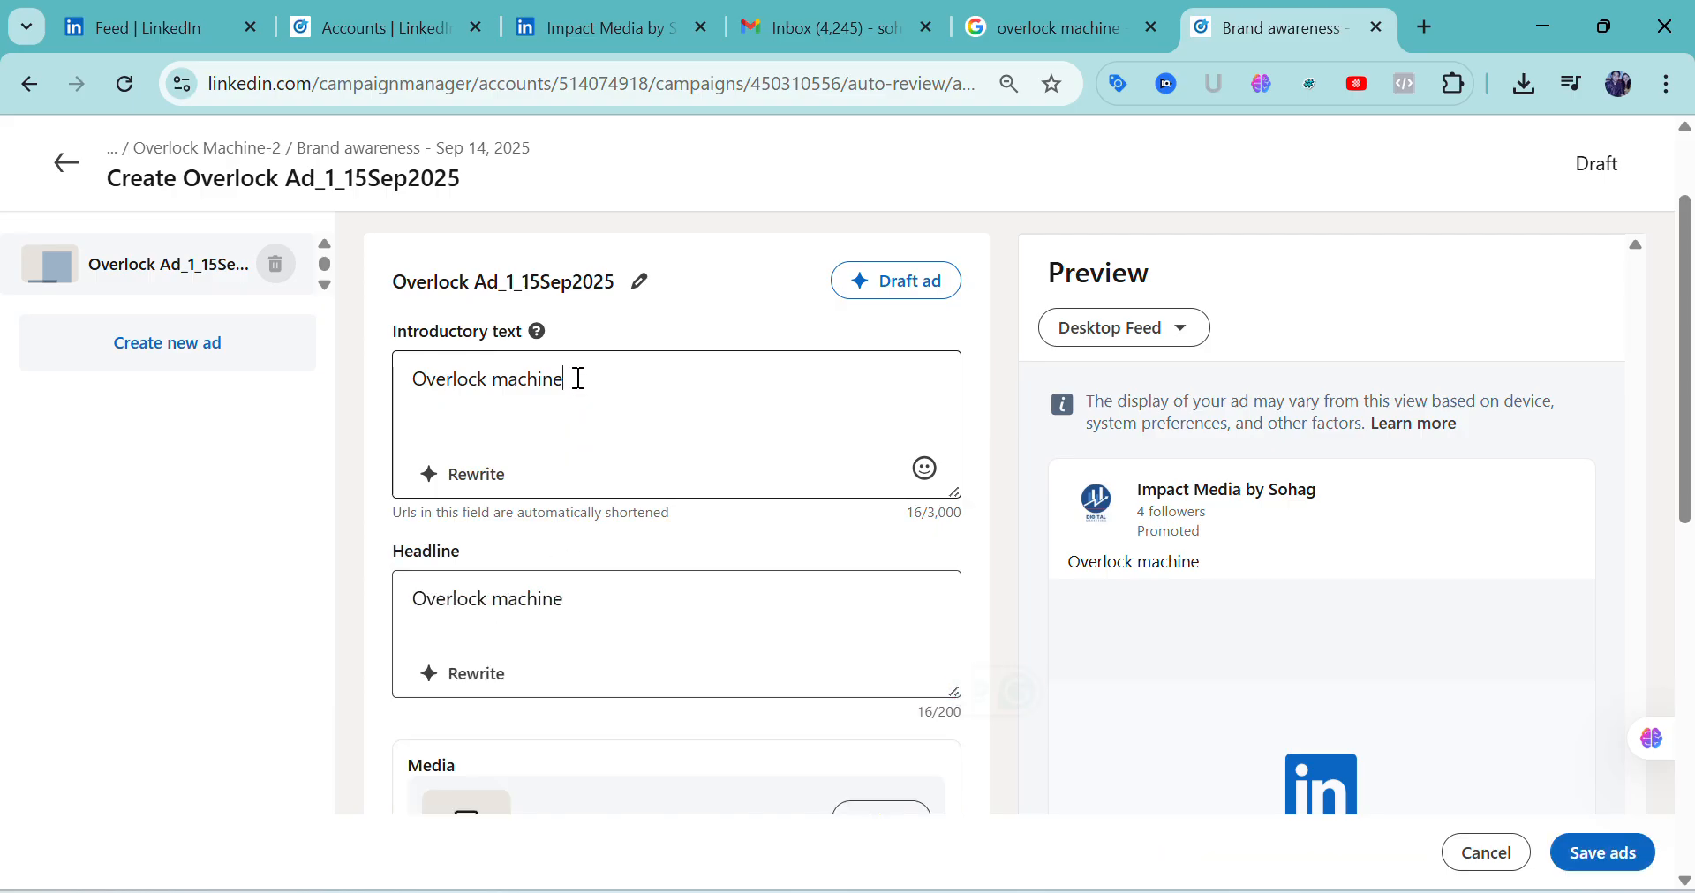
Search Google in a new browser tab for "about overlock machine"
left_click(1427, 24)
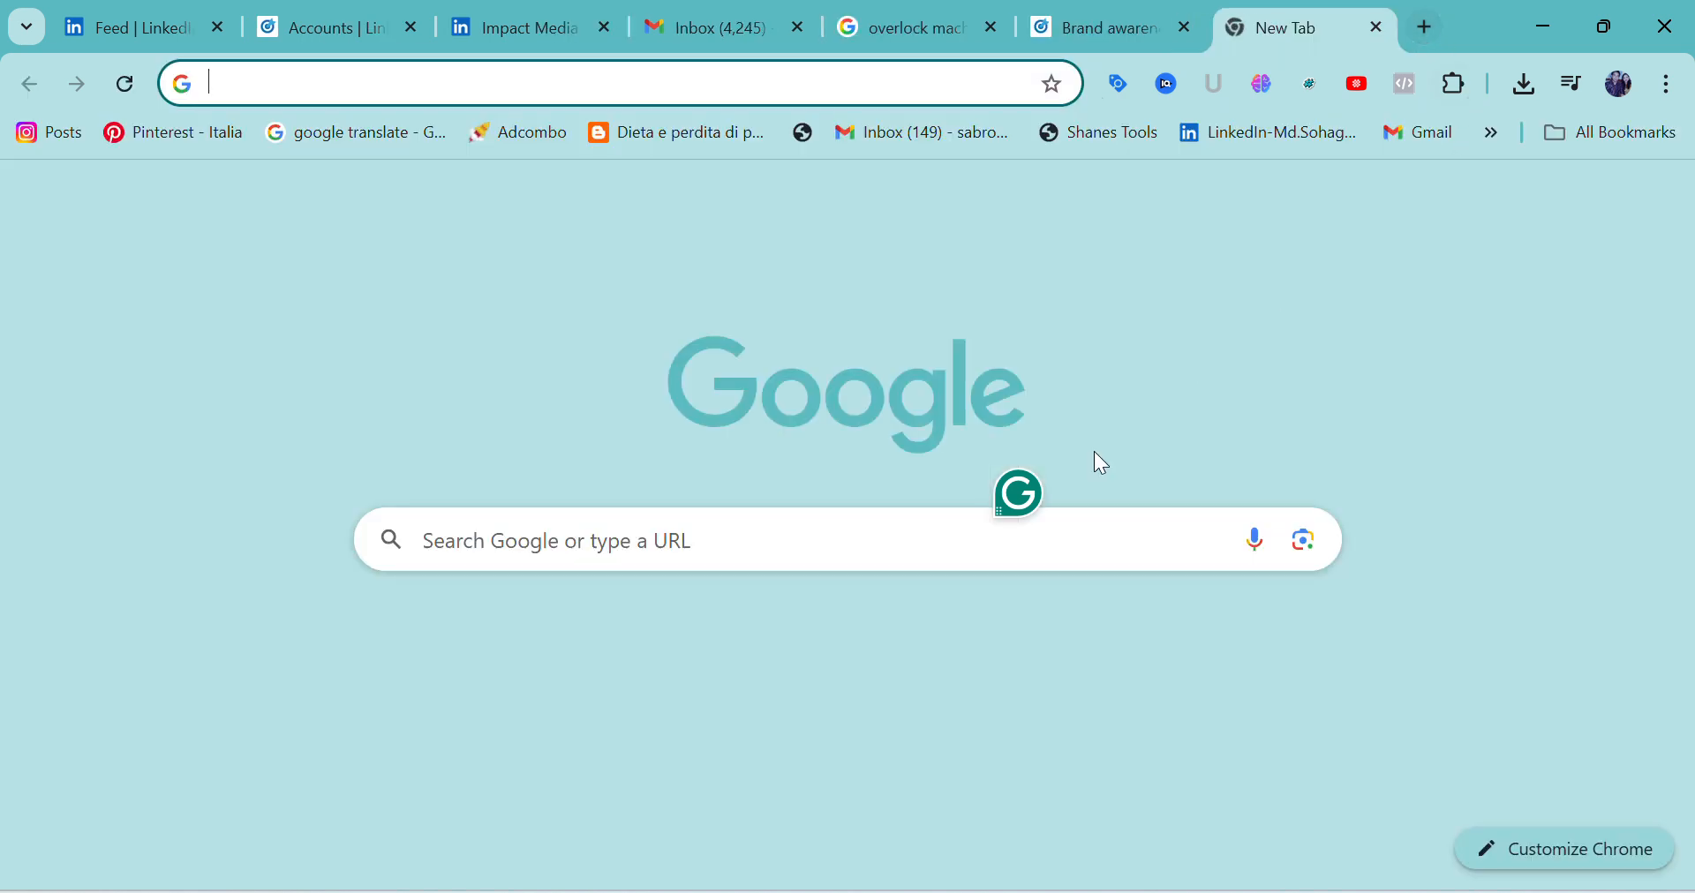
left_click(762, 540)
type("ab")
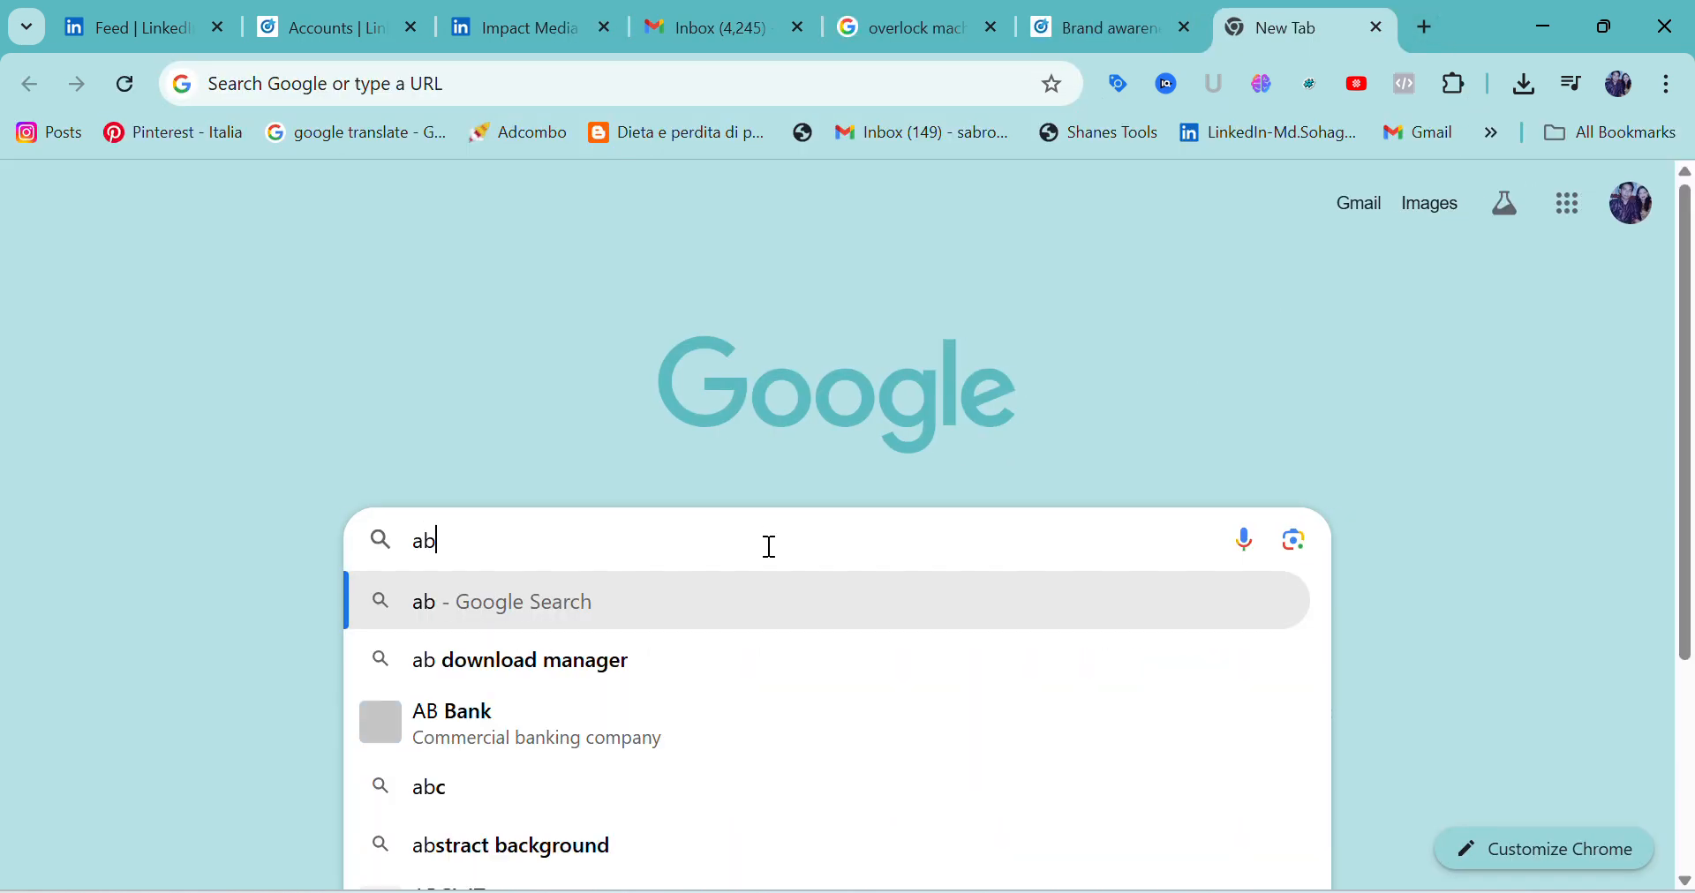
type("out ")
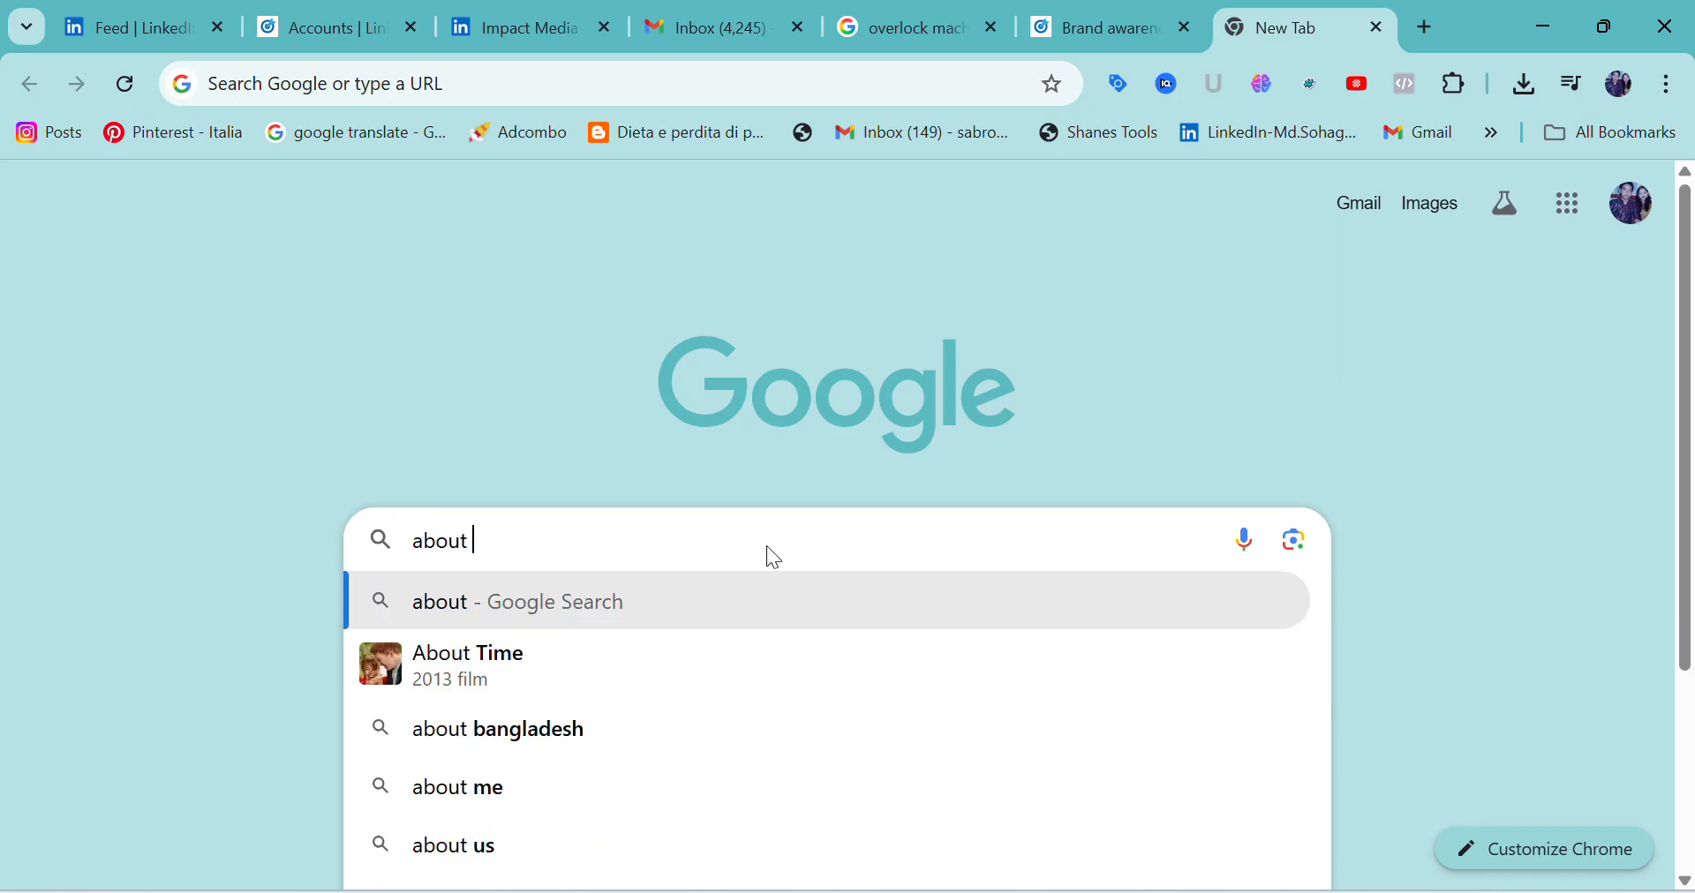
type("overl")
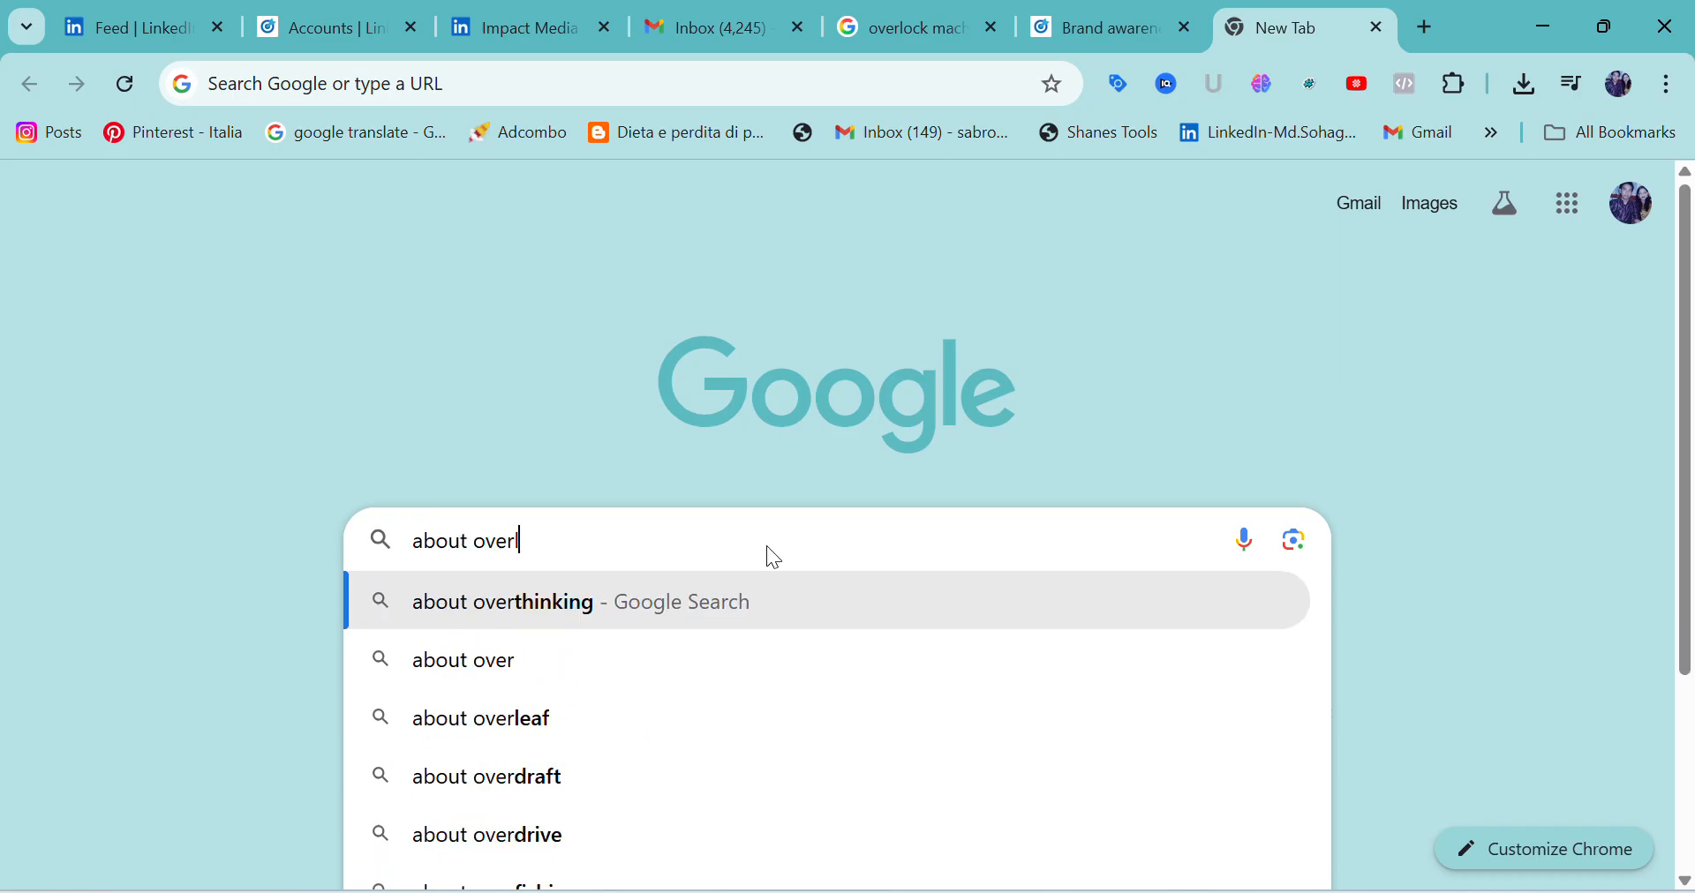
type("ock machi")
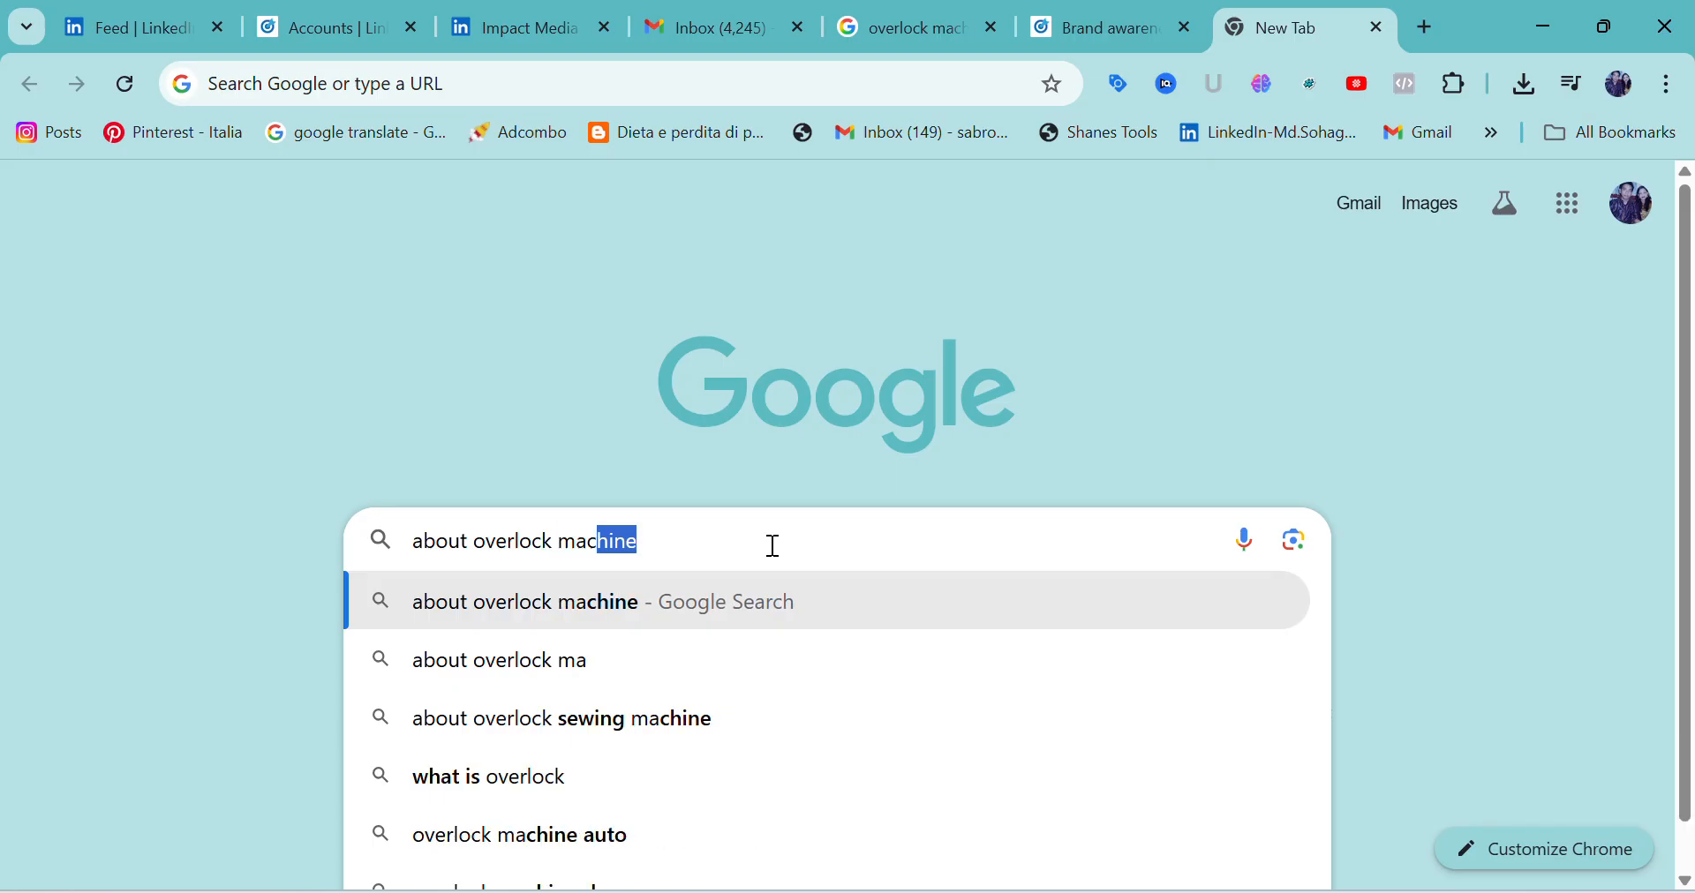
type("ne")
key("Return")
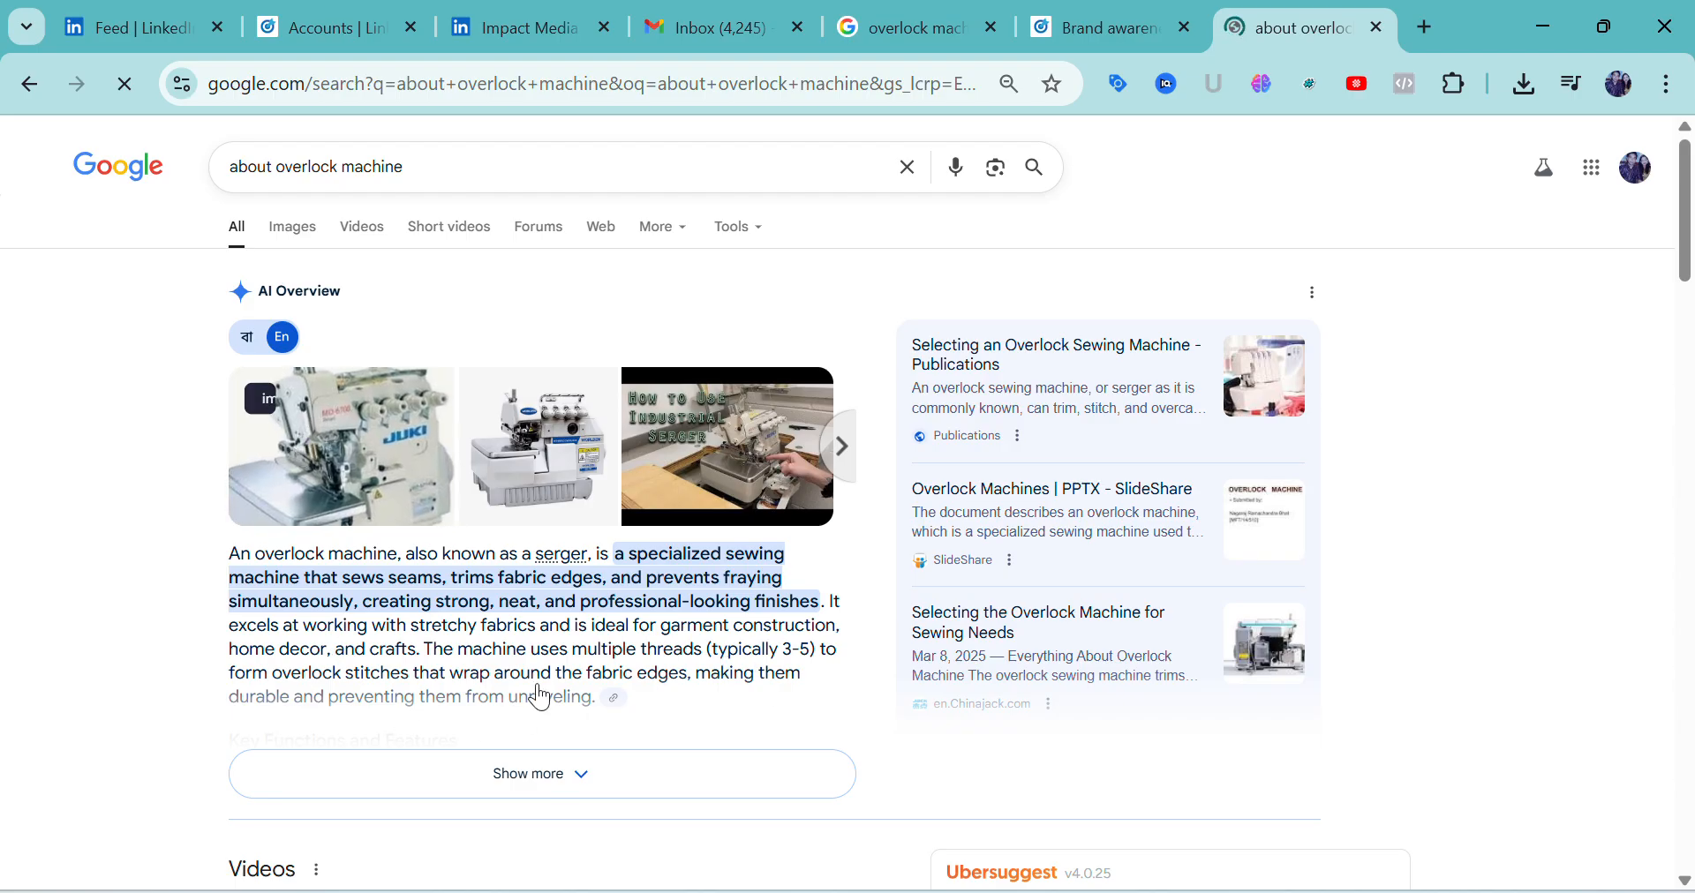
triple_click(598, 651)
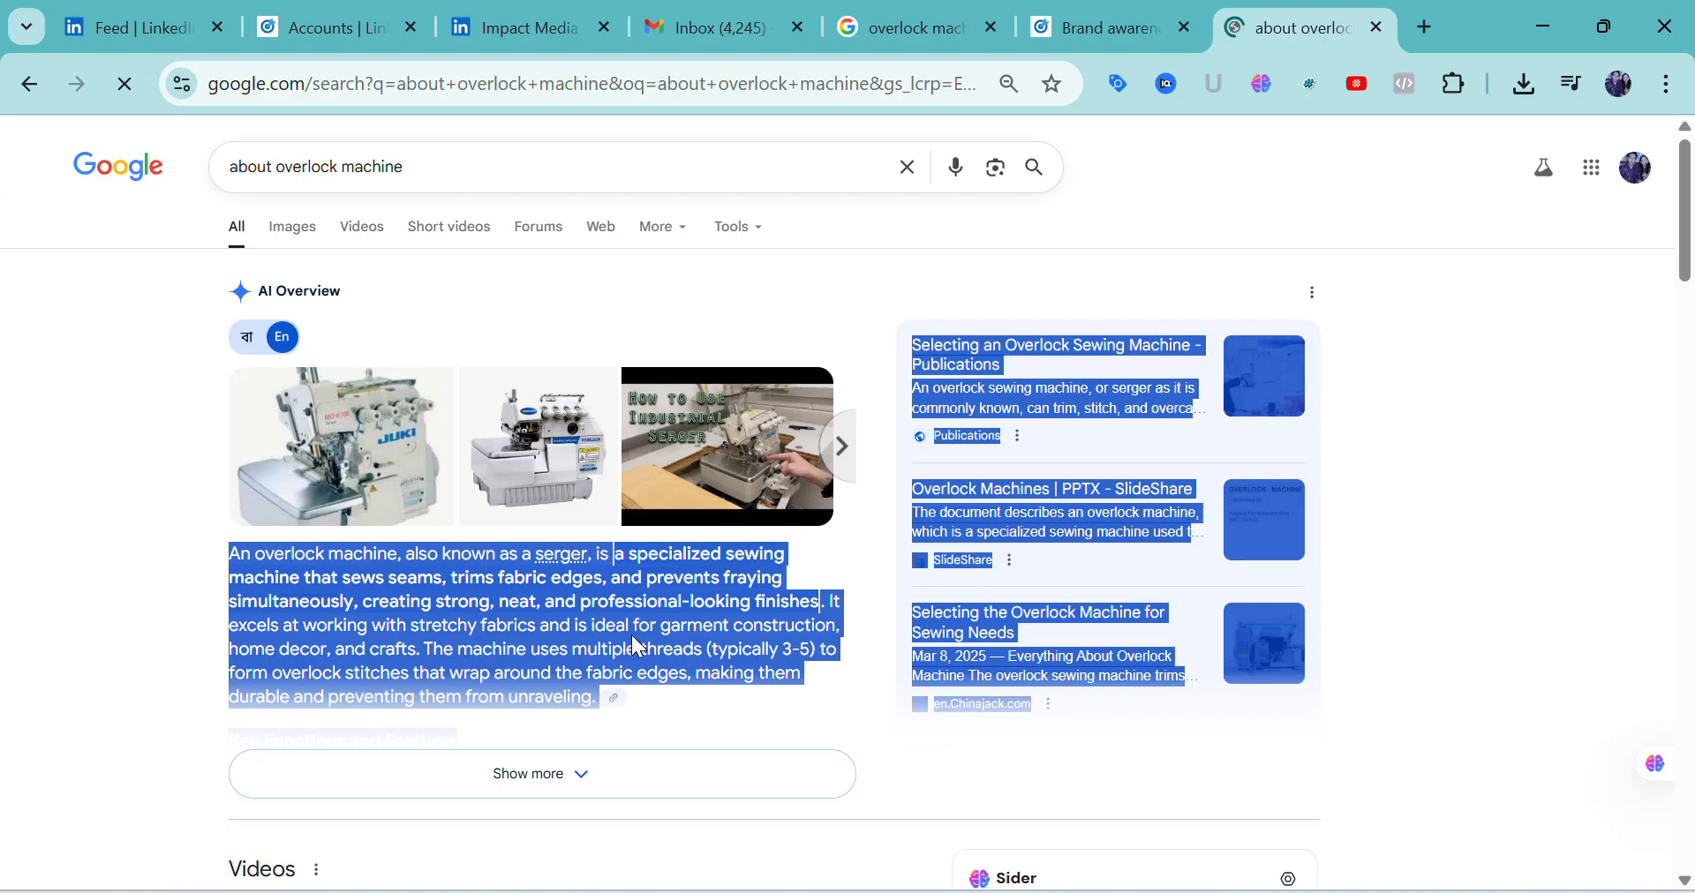
left_click_drag(639, 649, 633, 625)
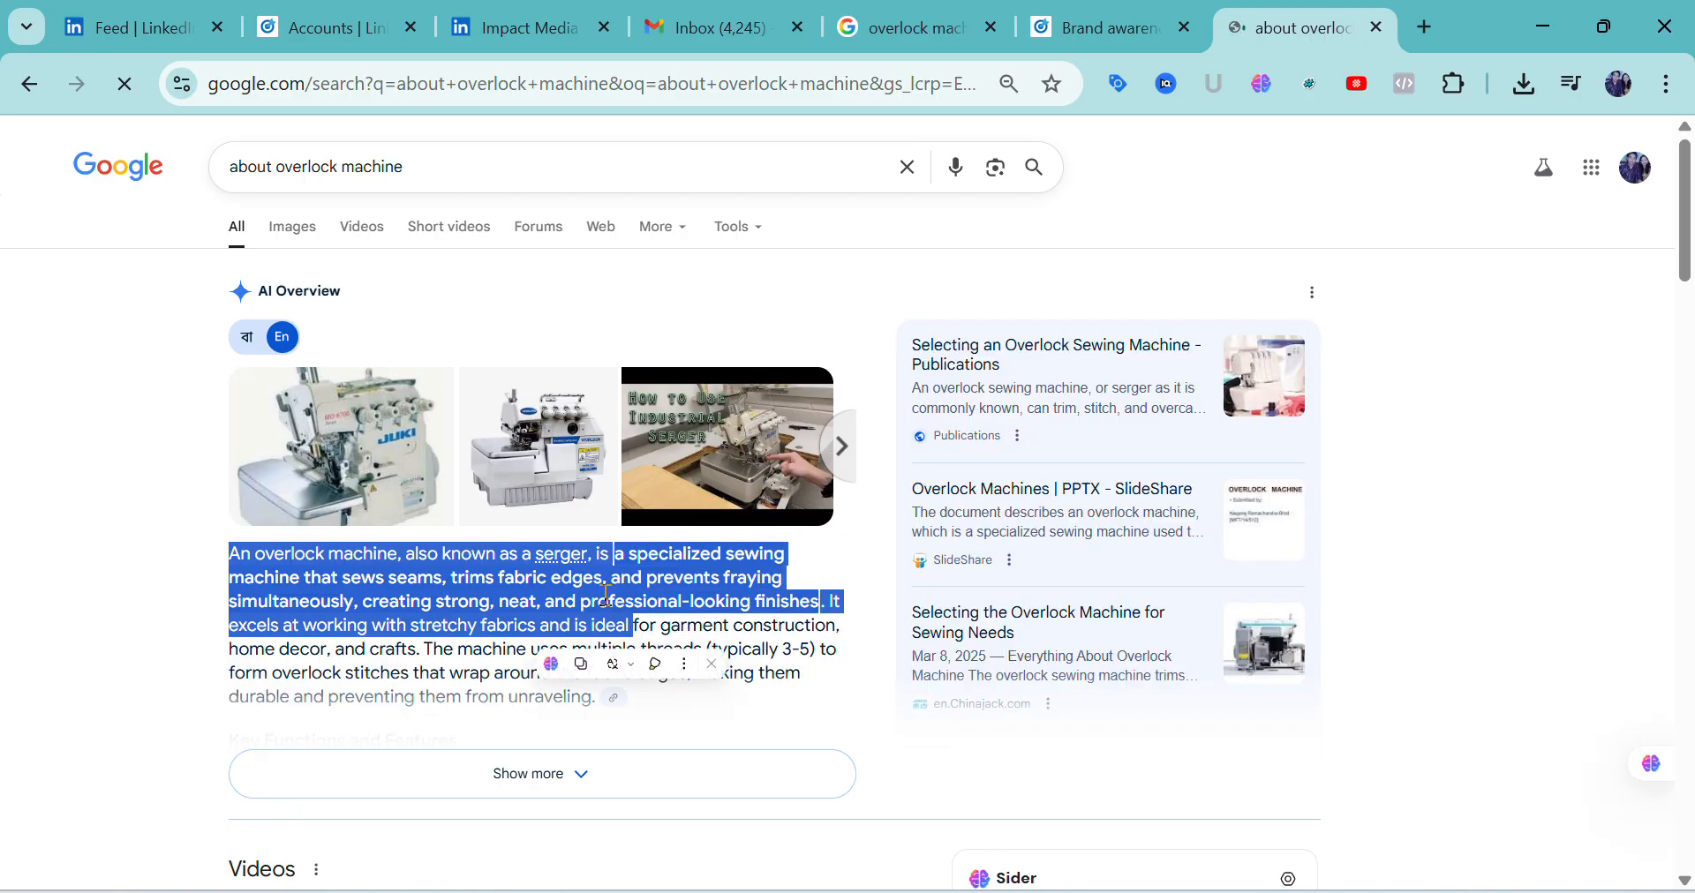
right_click(608, 596)
left_click(170, 539)
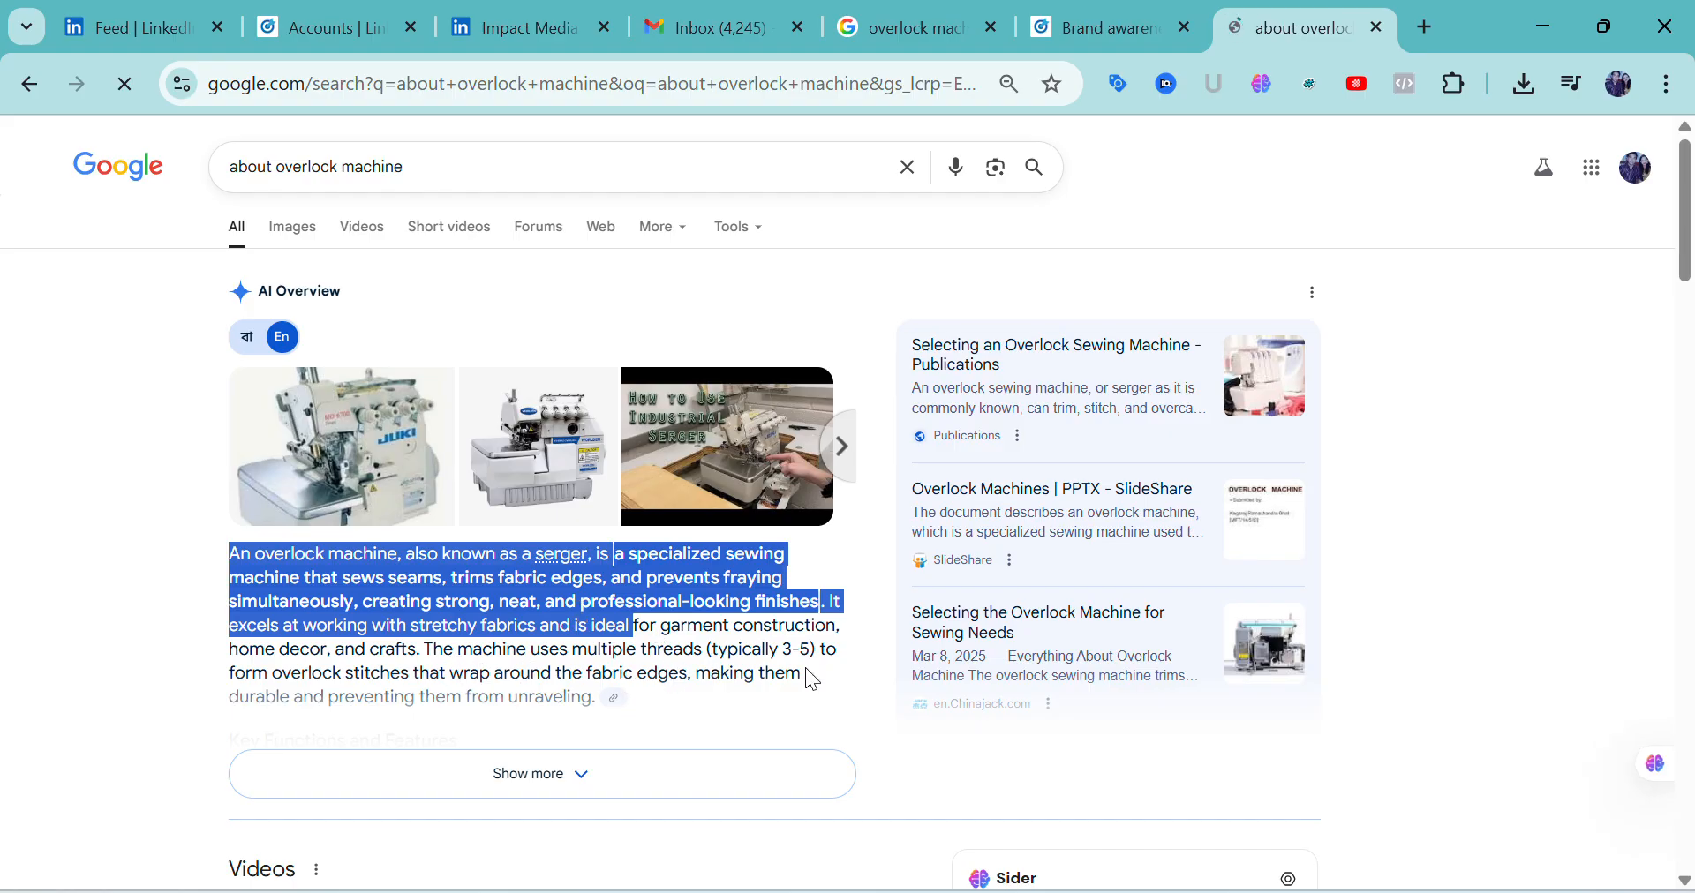
left_click(381, 602)
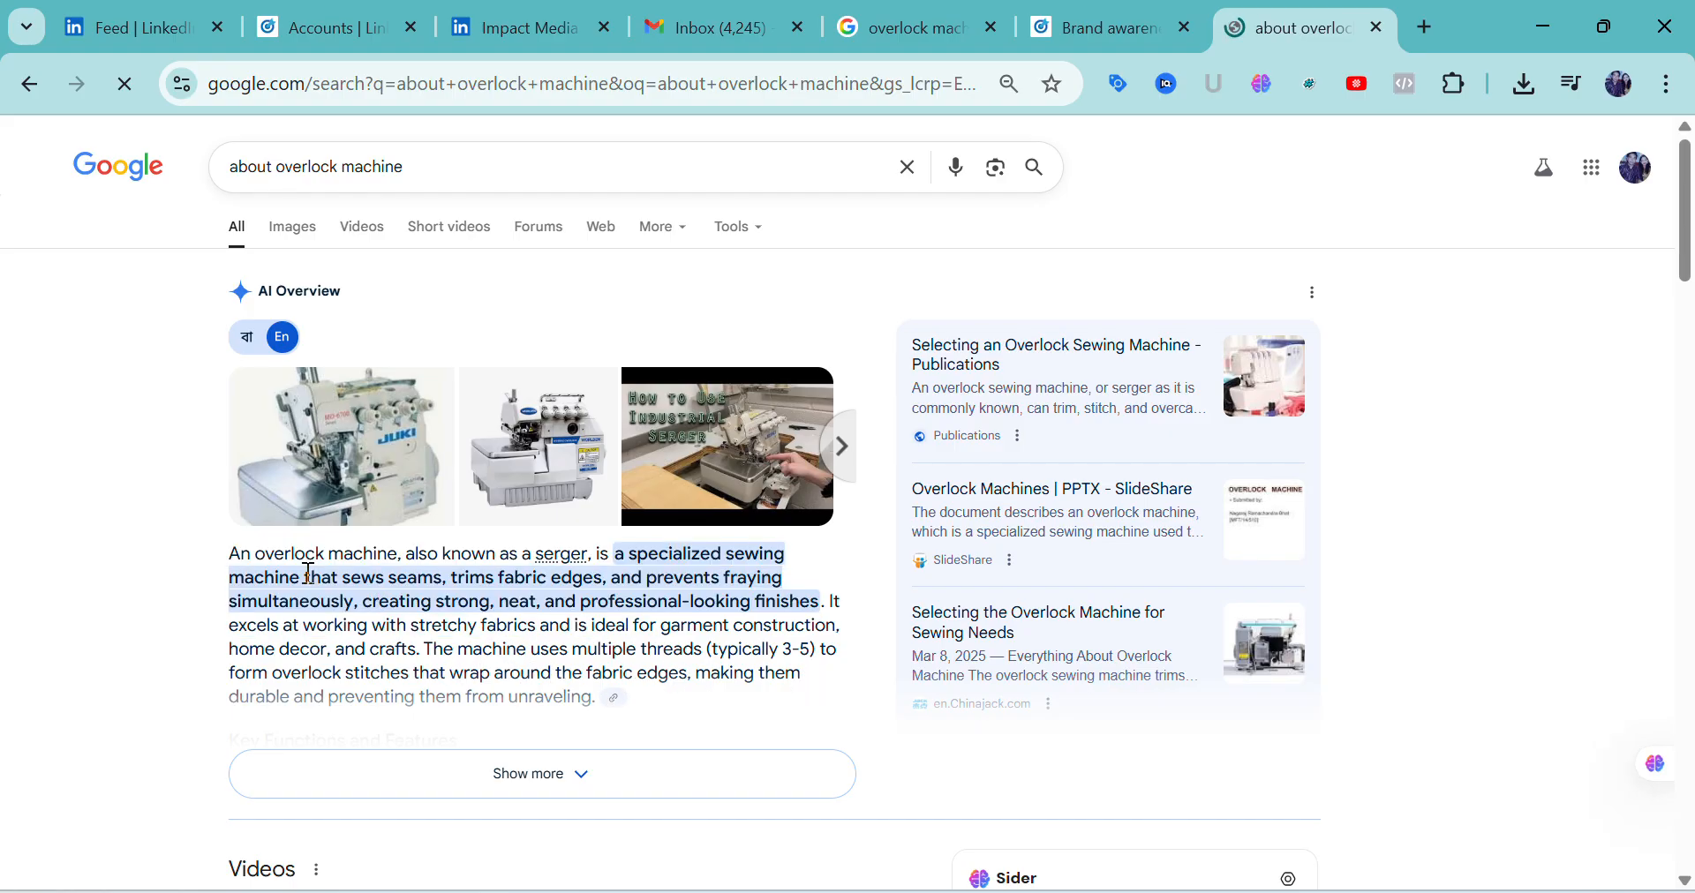
Copy the AI Overview description from "An overlock machine, also known as a serger" through "home decor, and crafts."
left_click_drag(239, 558, 426, 651)
key("ctrl+c")
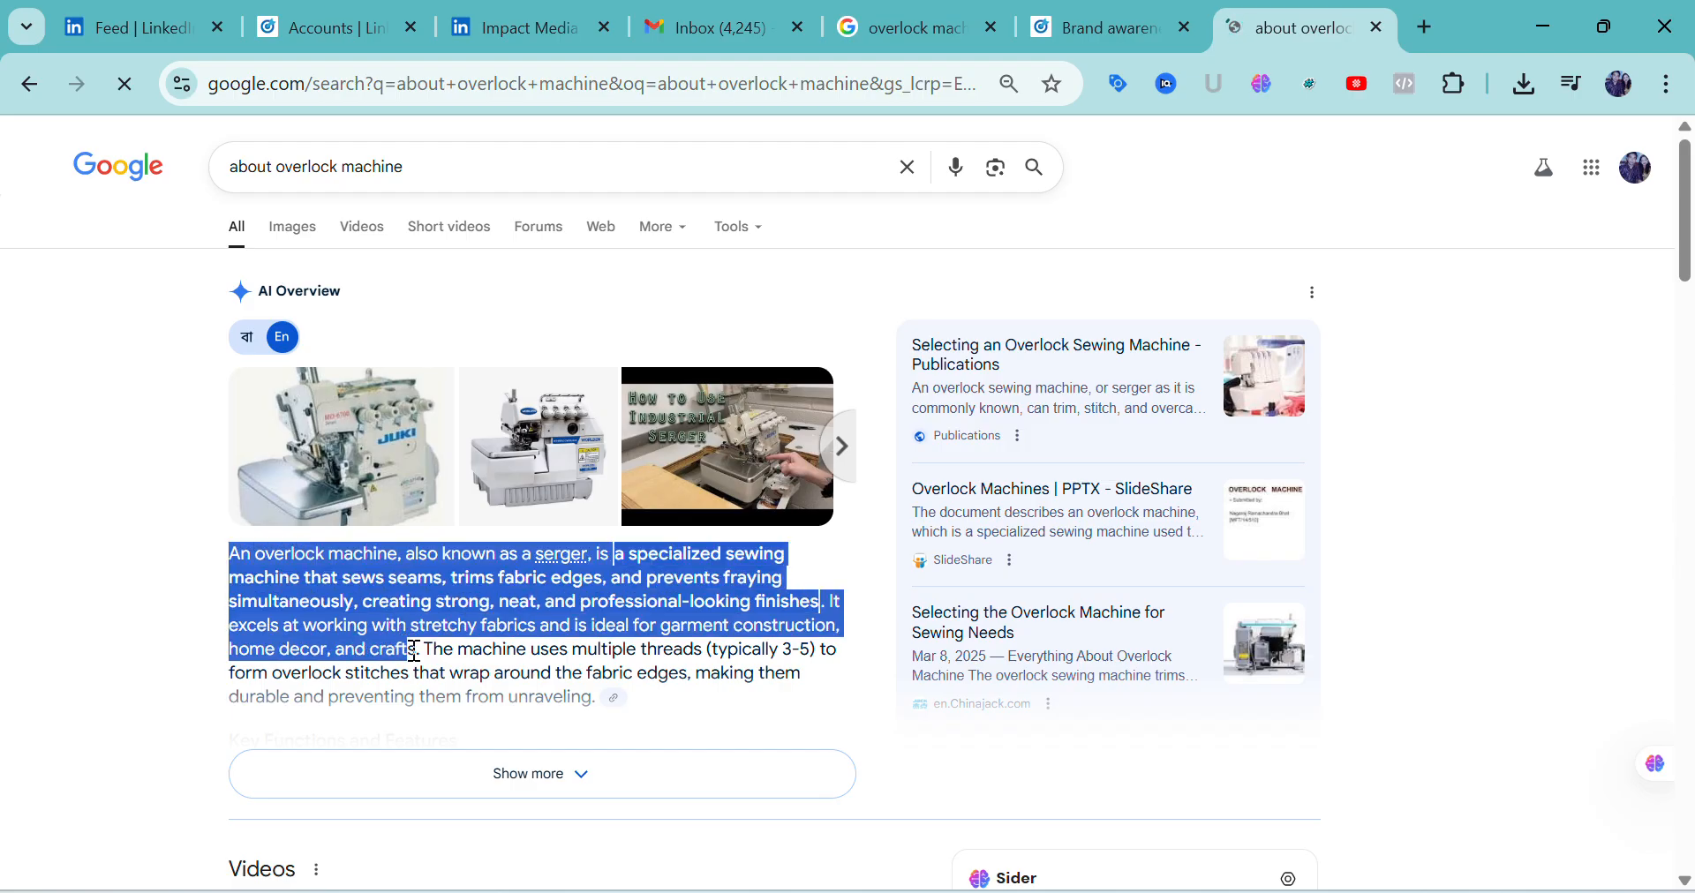
right_click(364, 607)
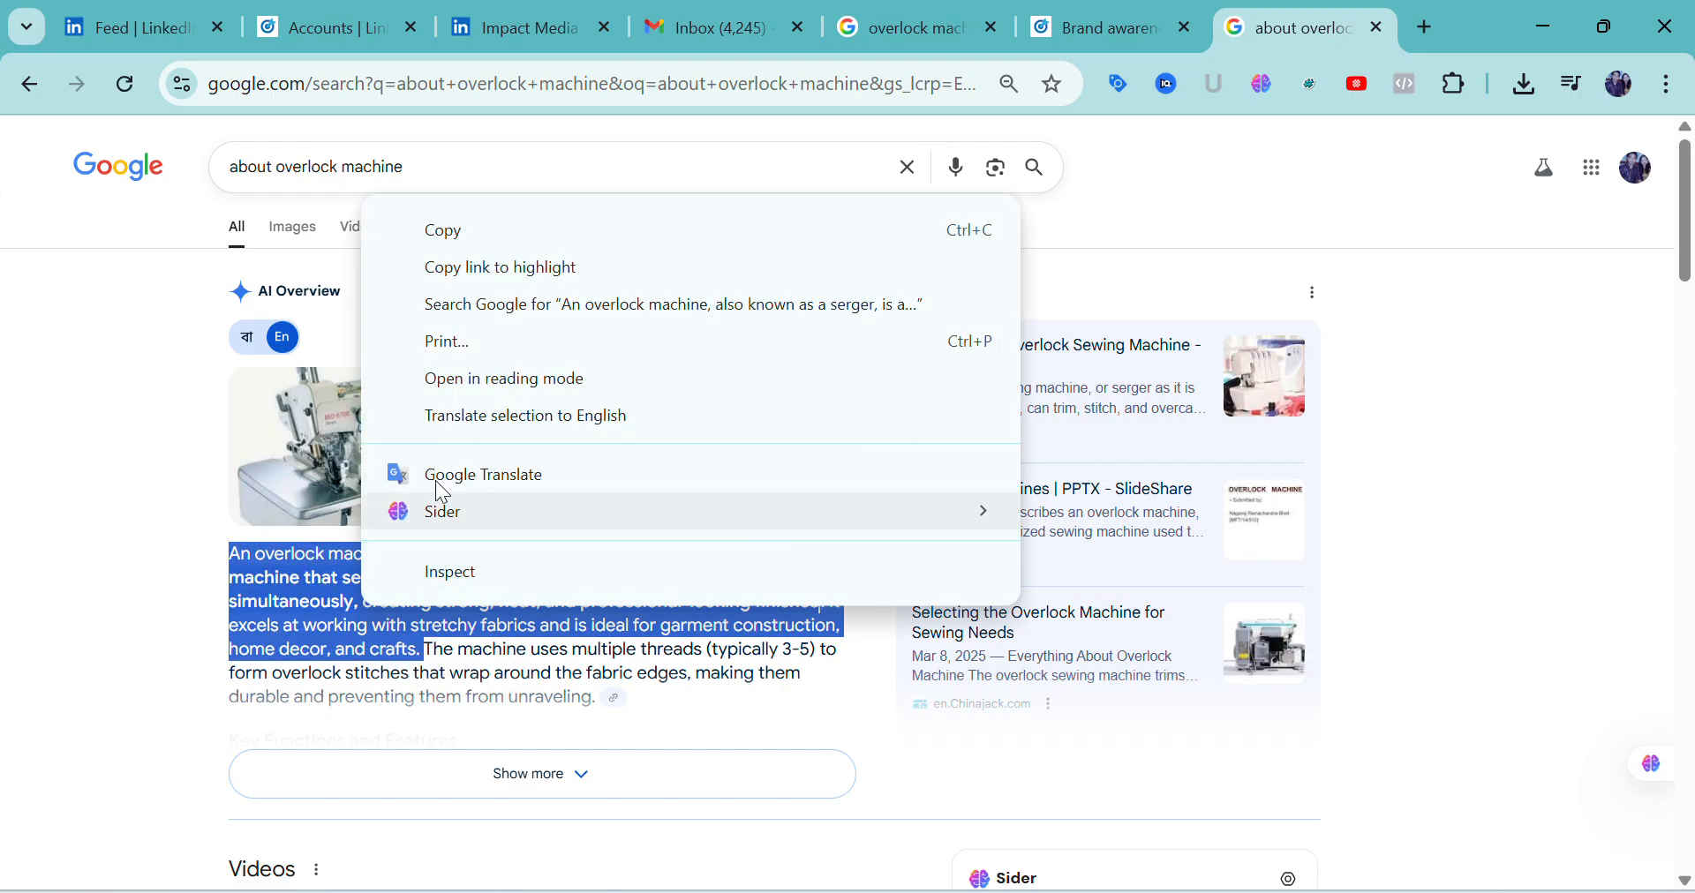
left_click(439, 233)
Back in the ad form, add a colon after "Overlock machine" in the introductory text and paste the copied description behind it
left_click(1142, 52)
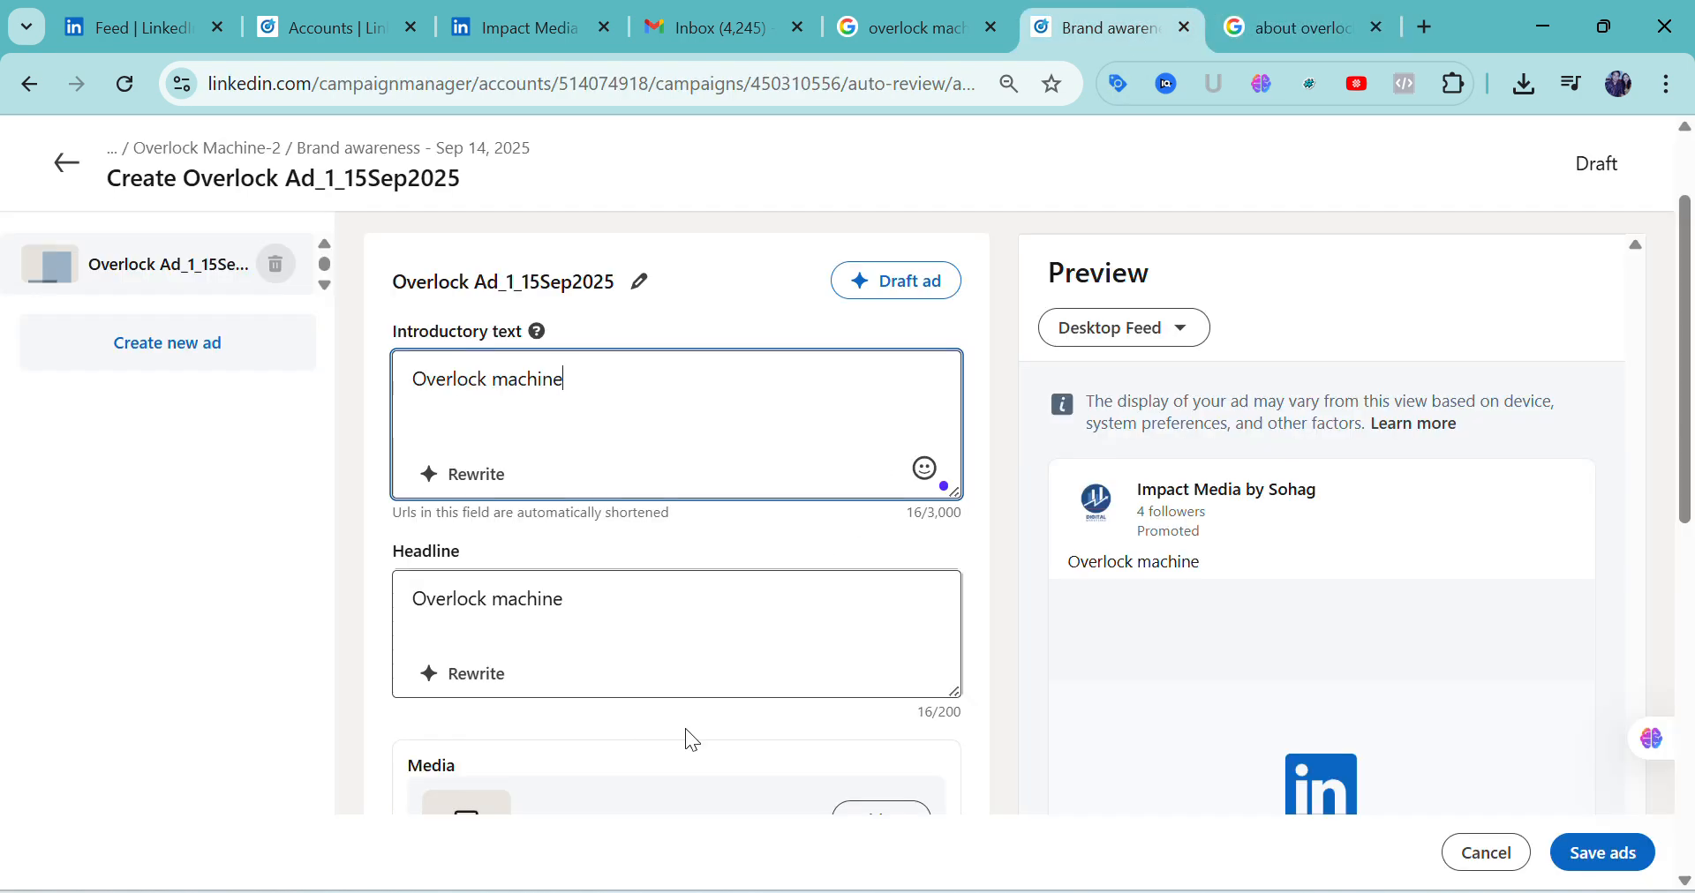
left_click(526, 607)
left_click(567, 447)
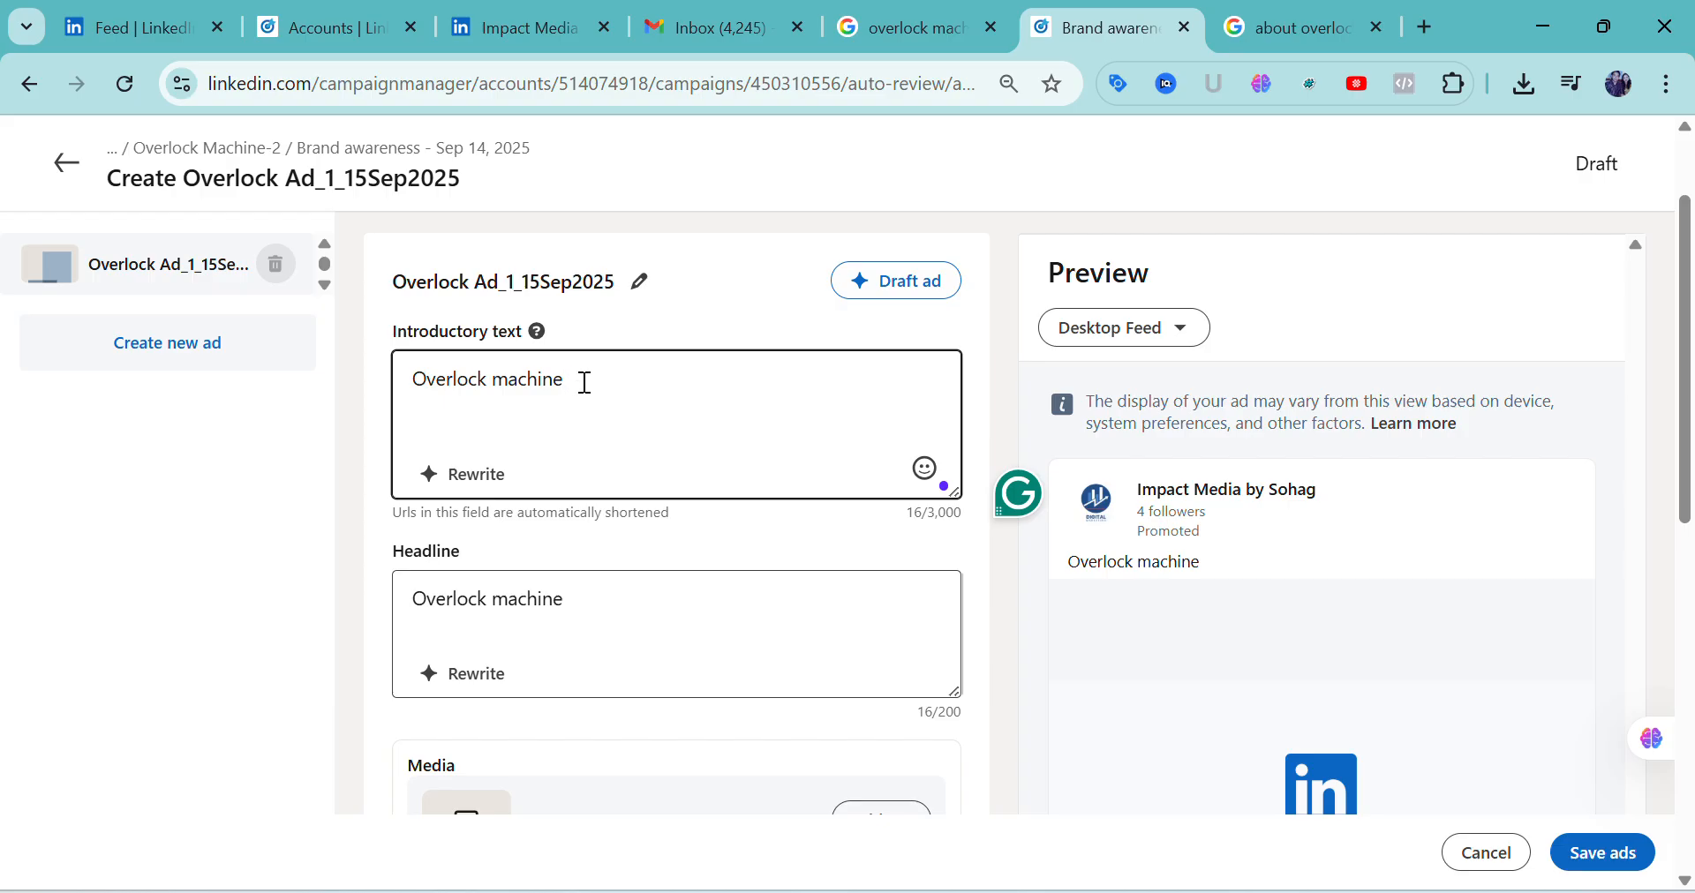
type(":")
right_click(582, 382)
left_click(628, 589)
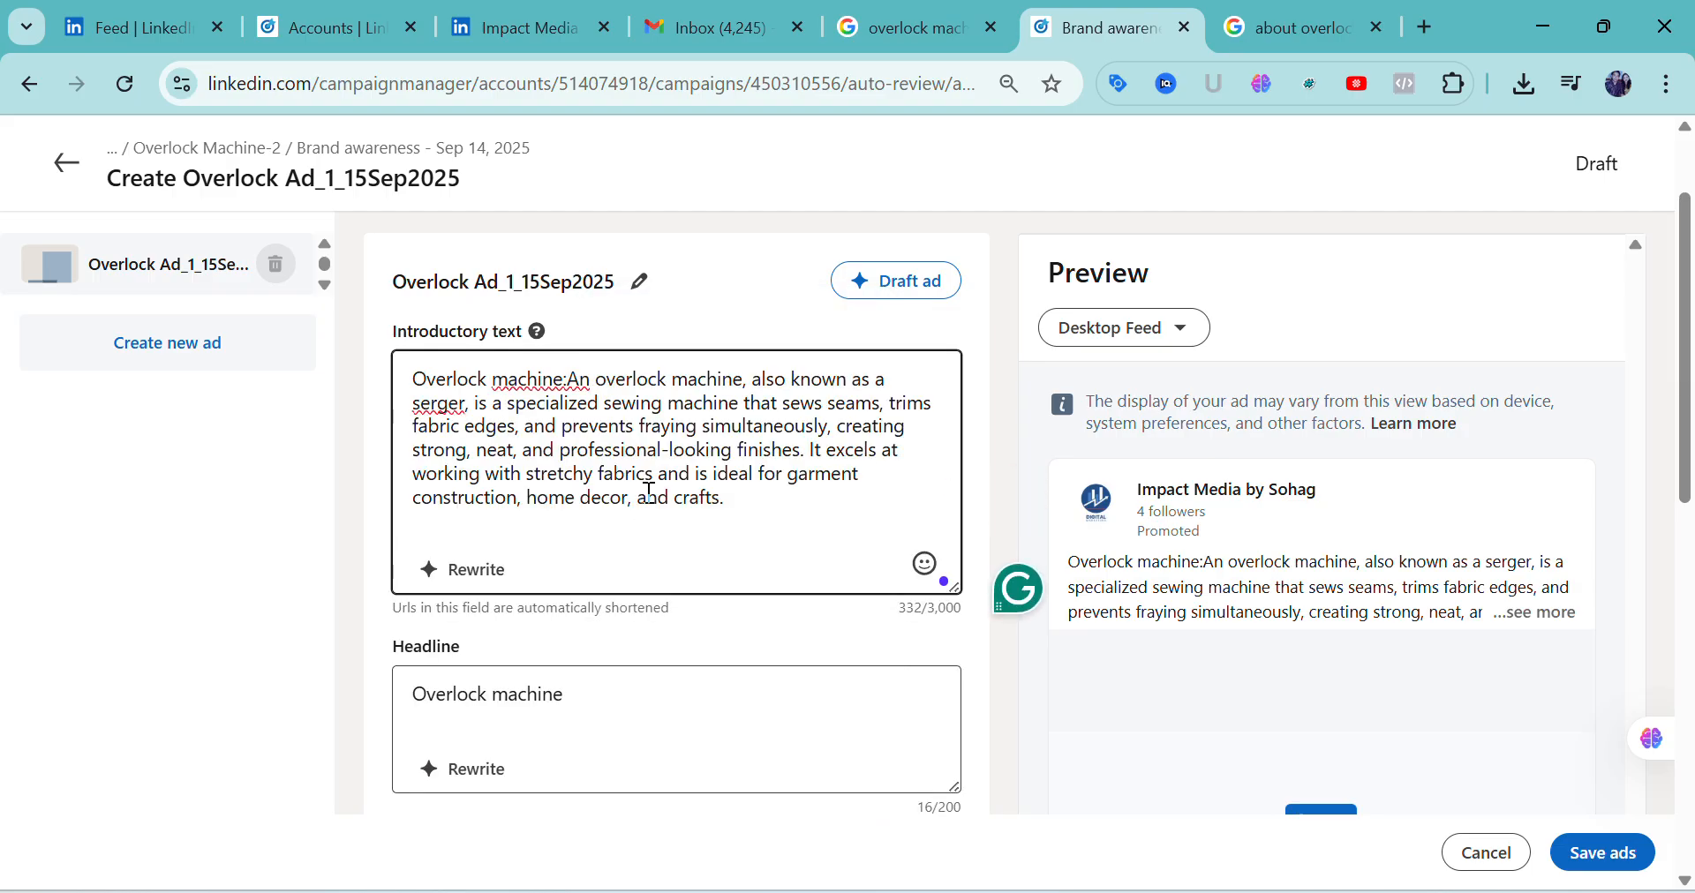
Extend the ad's headline to read "Overlock machine:offer price running"
scroll(648, 490, "down", 3)
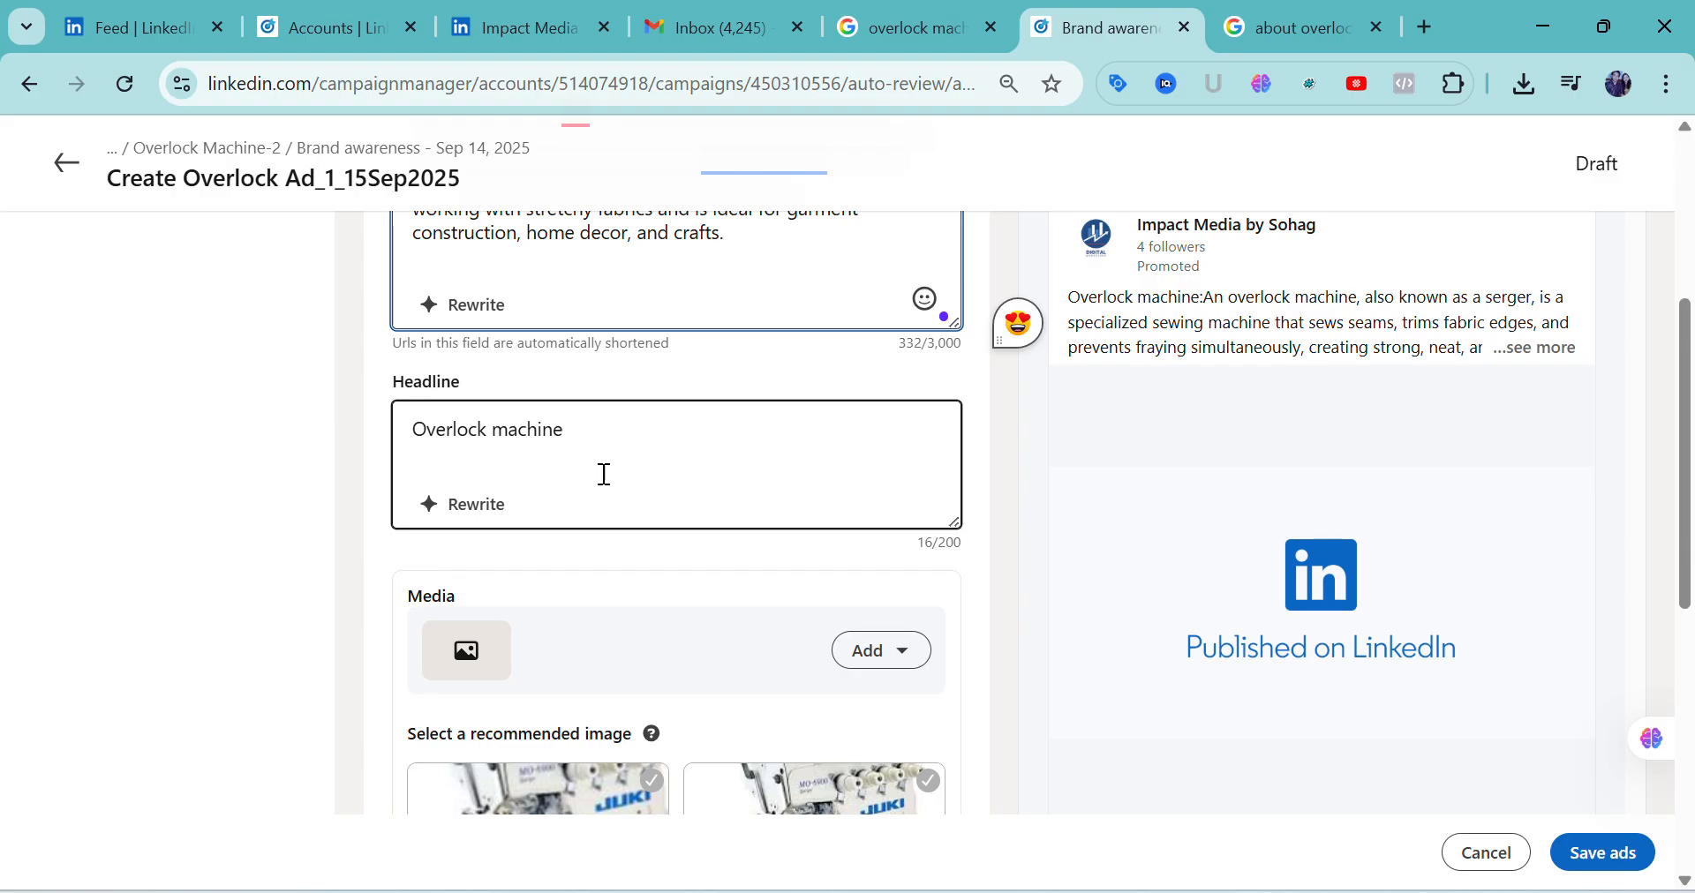
left_click(587, 435)
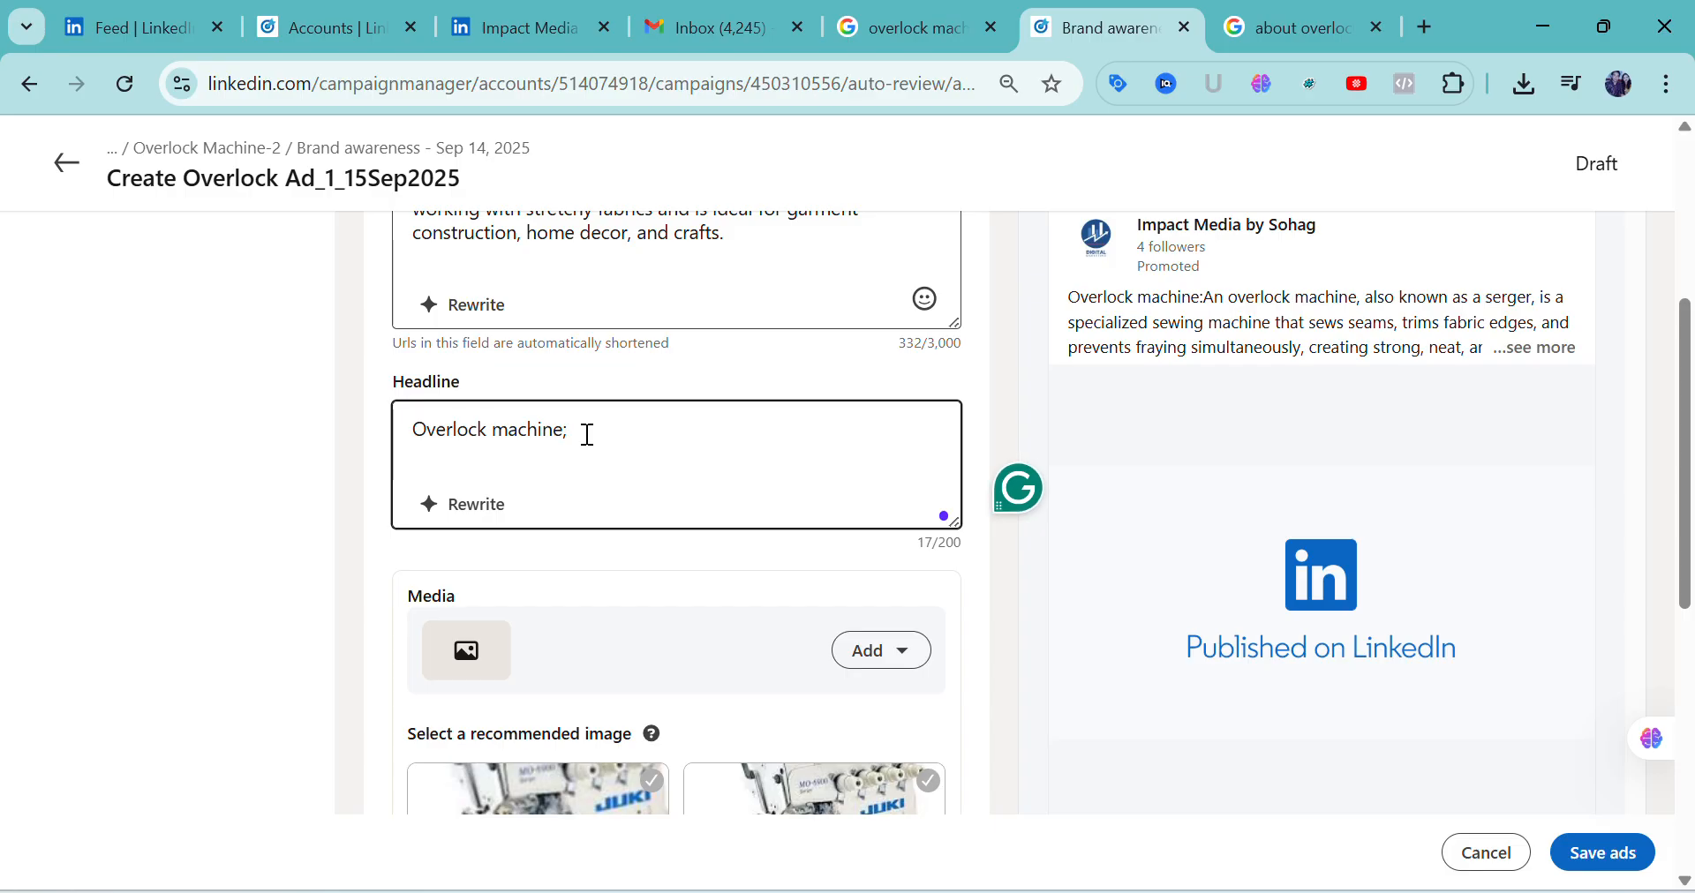
key("BackSpace")
type(":offer price")
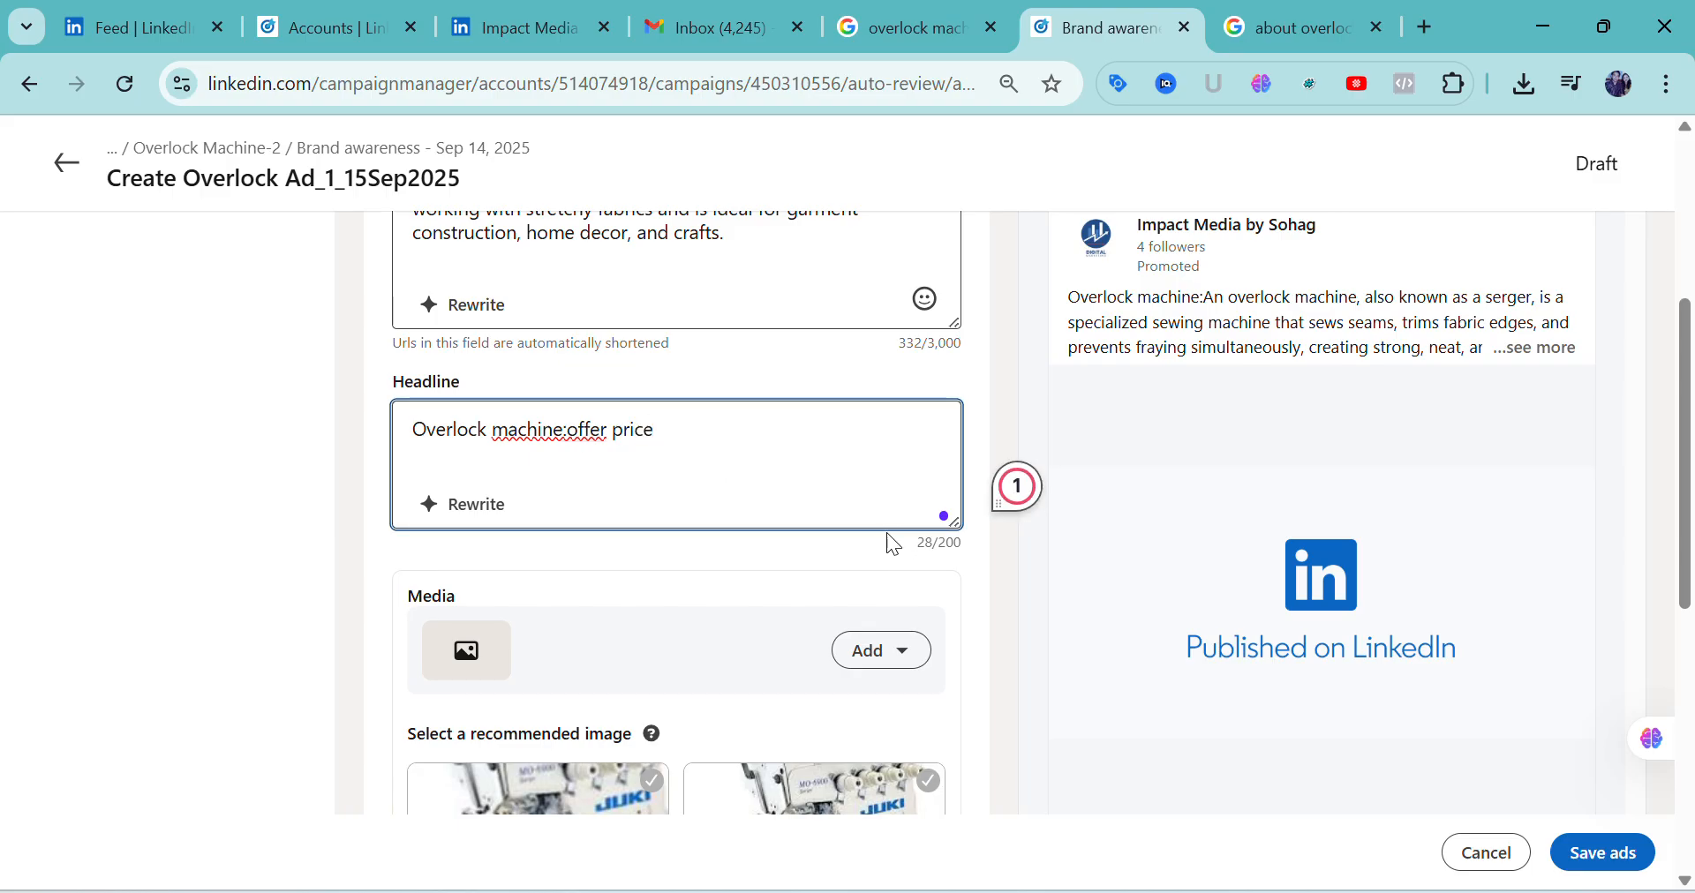
type(" running")
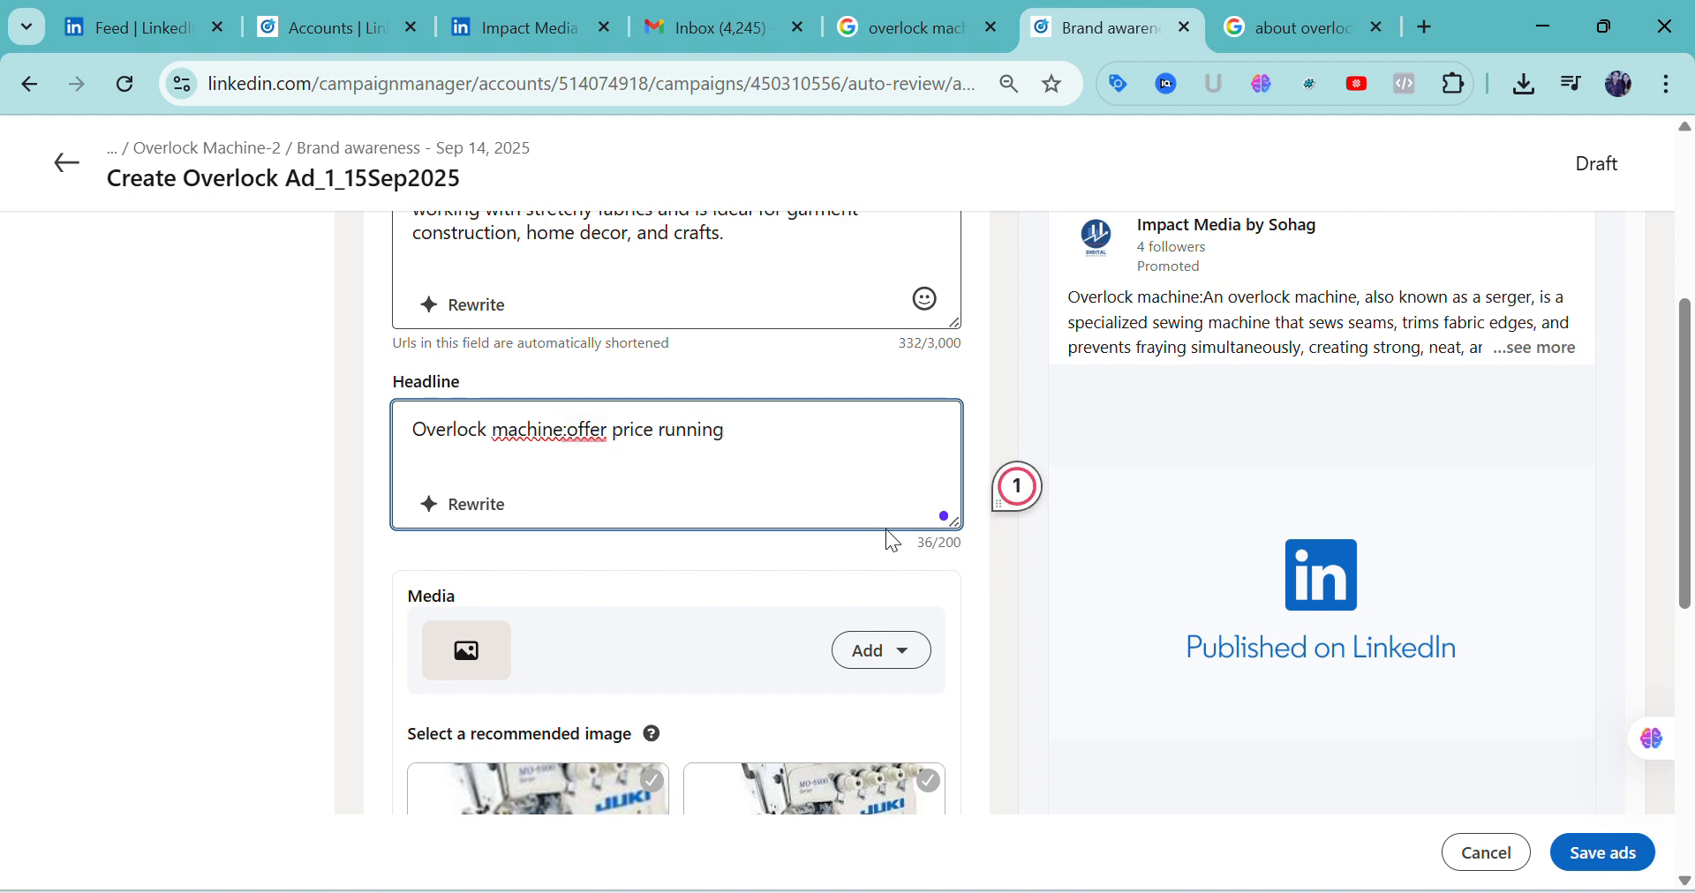
Upload the image file "download" from the Downloads folder as the ad's media
scroll(880, 514, "down", 3)
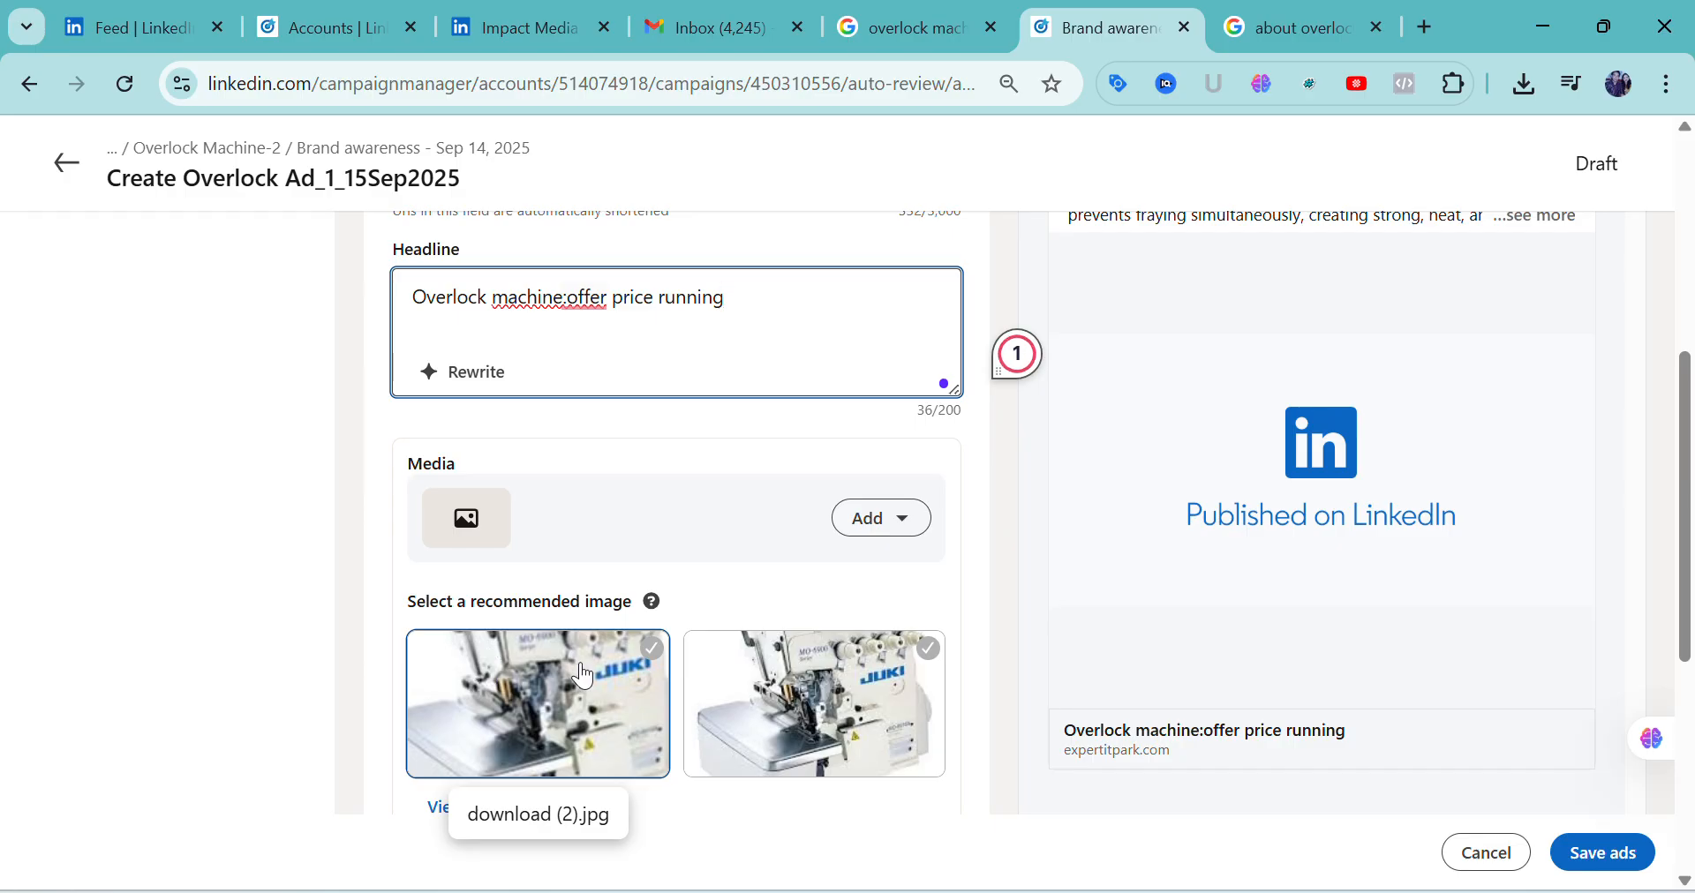
scroll(801, 706, "down", 2)
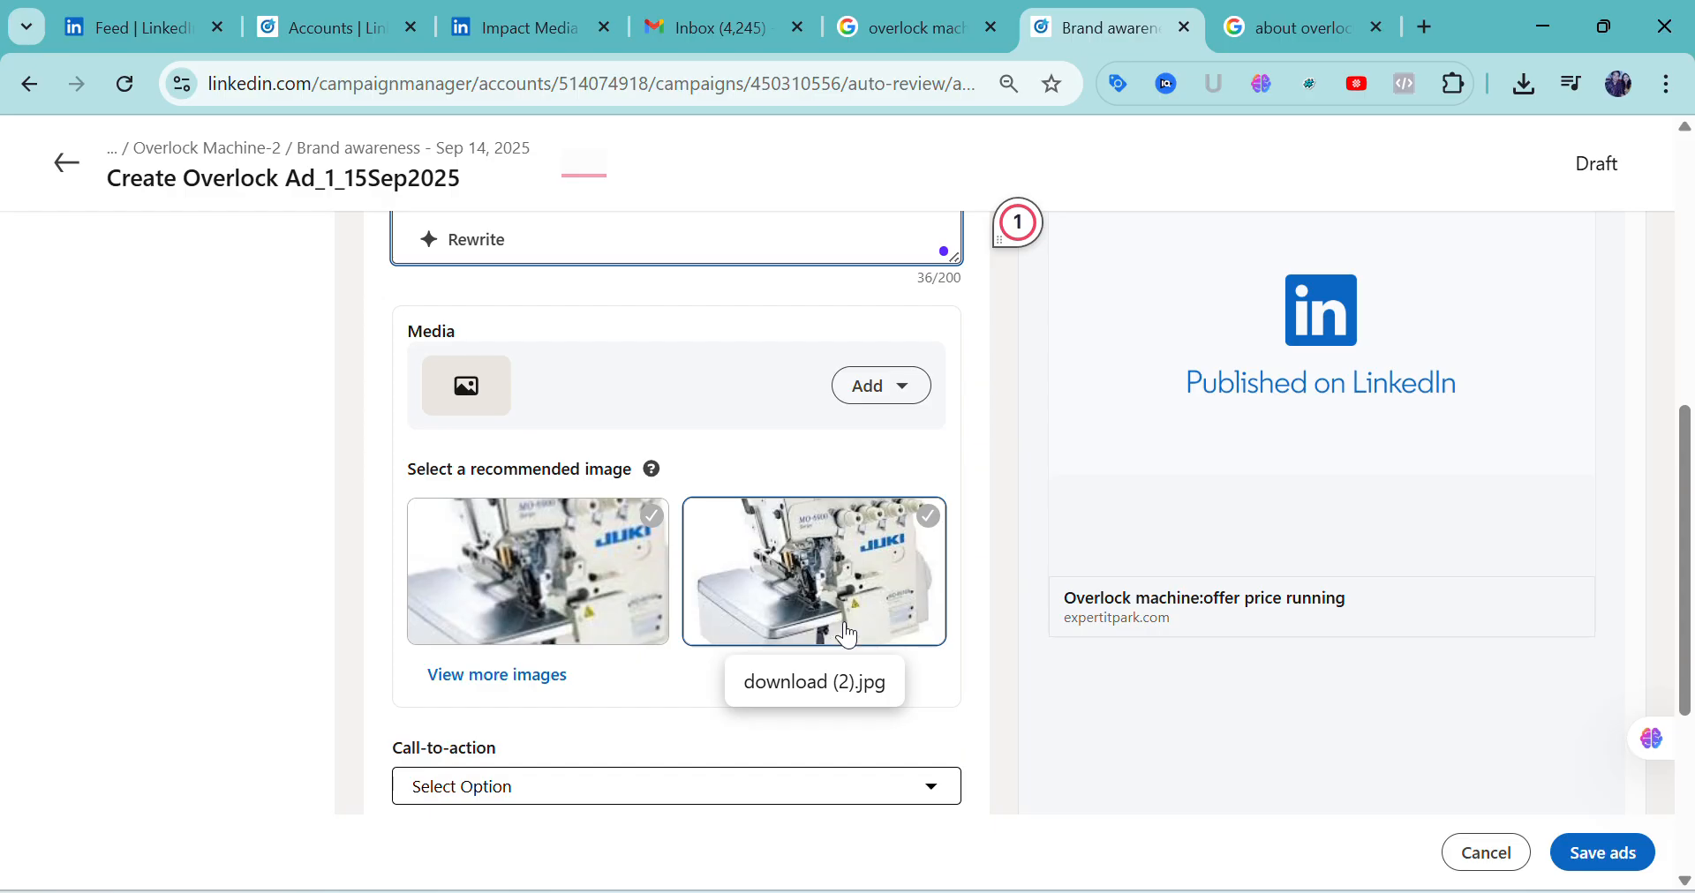
left_click(482, 369)
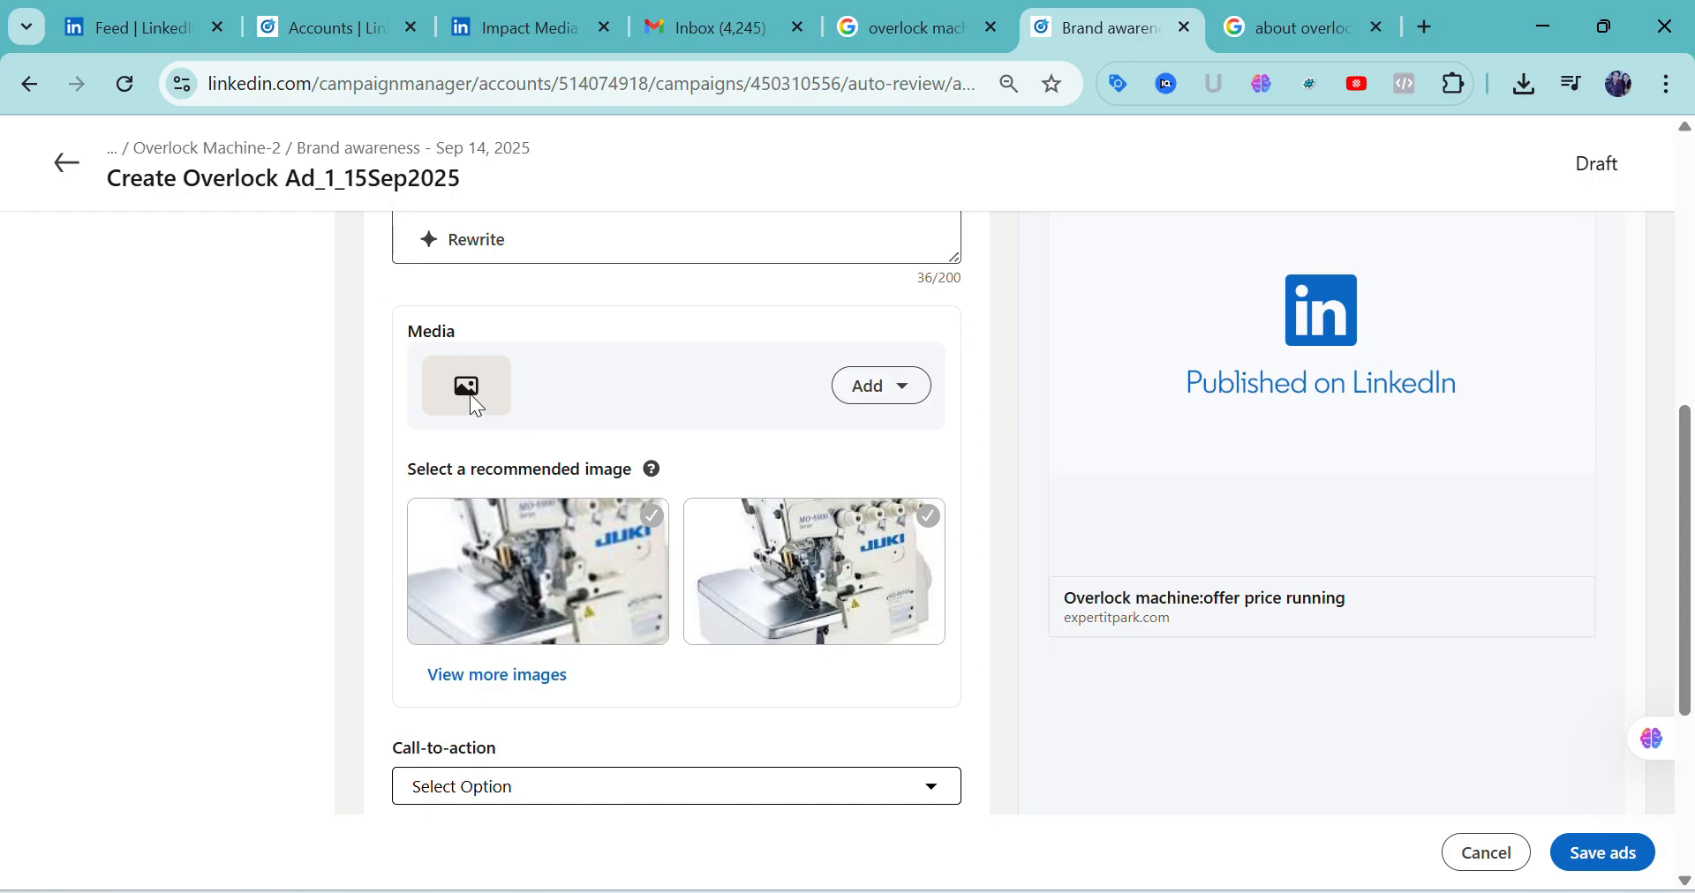
left_click(876, 398)
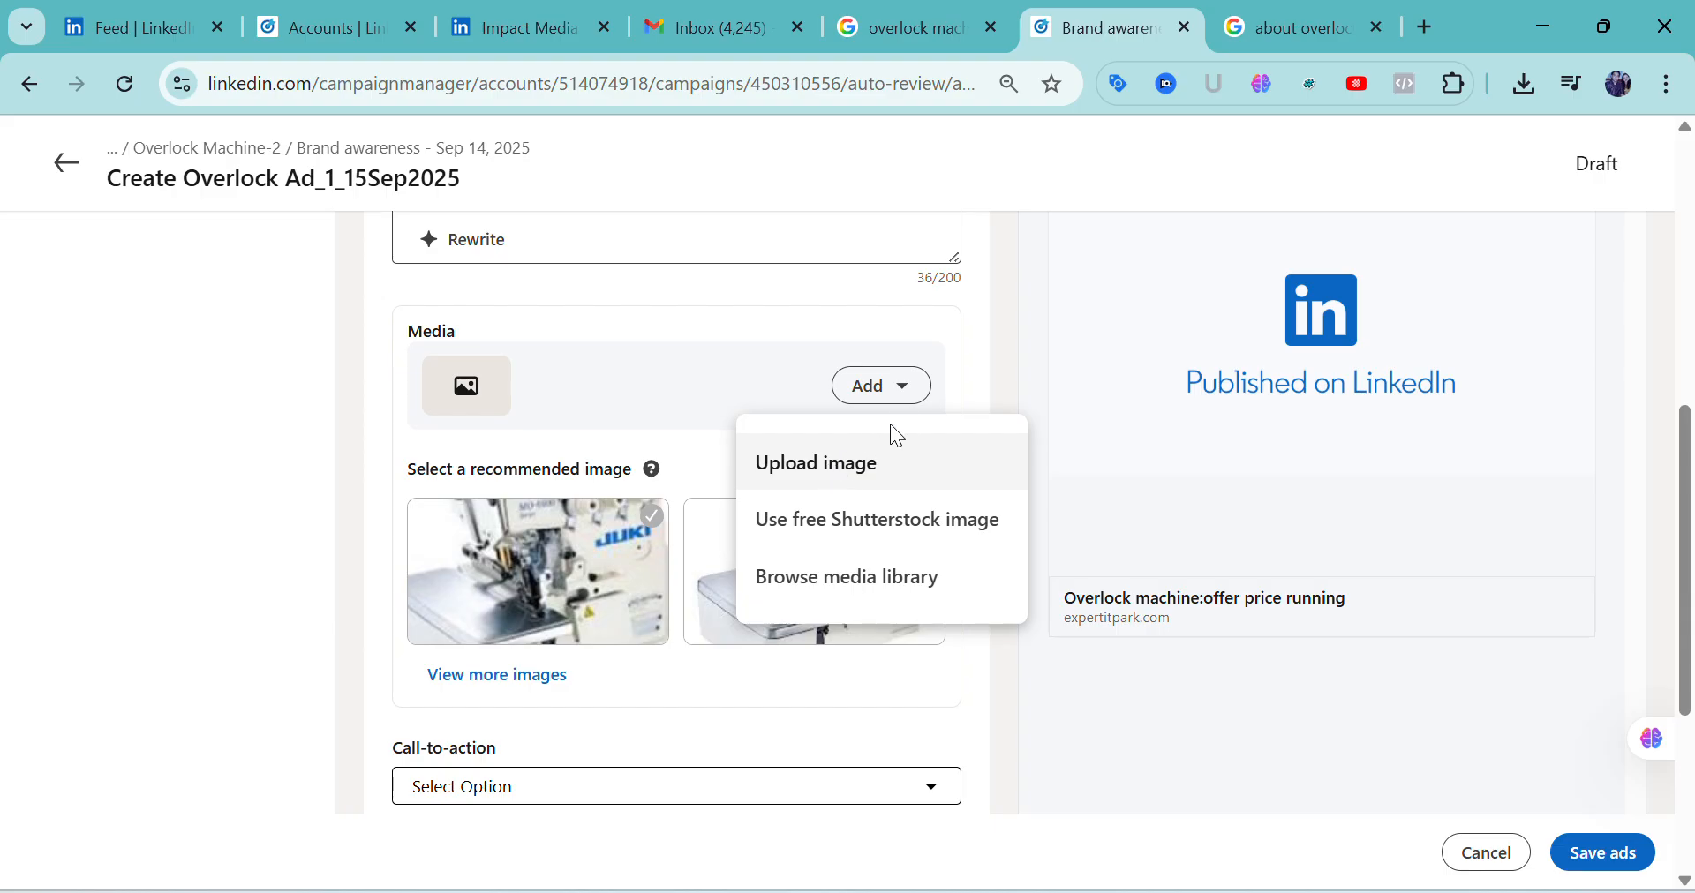
left_click(819, 468)
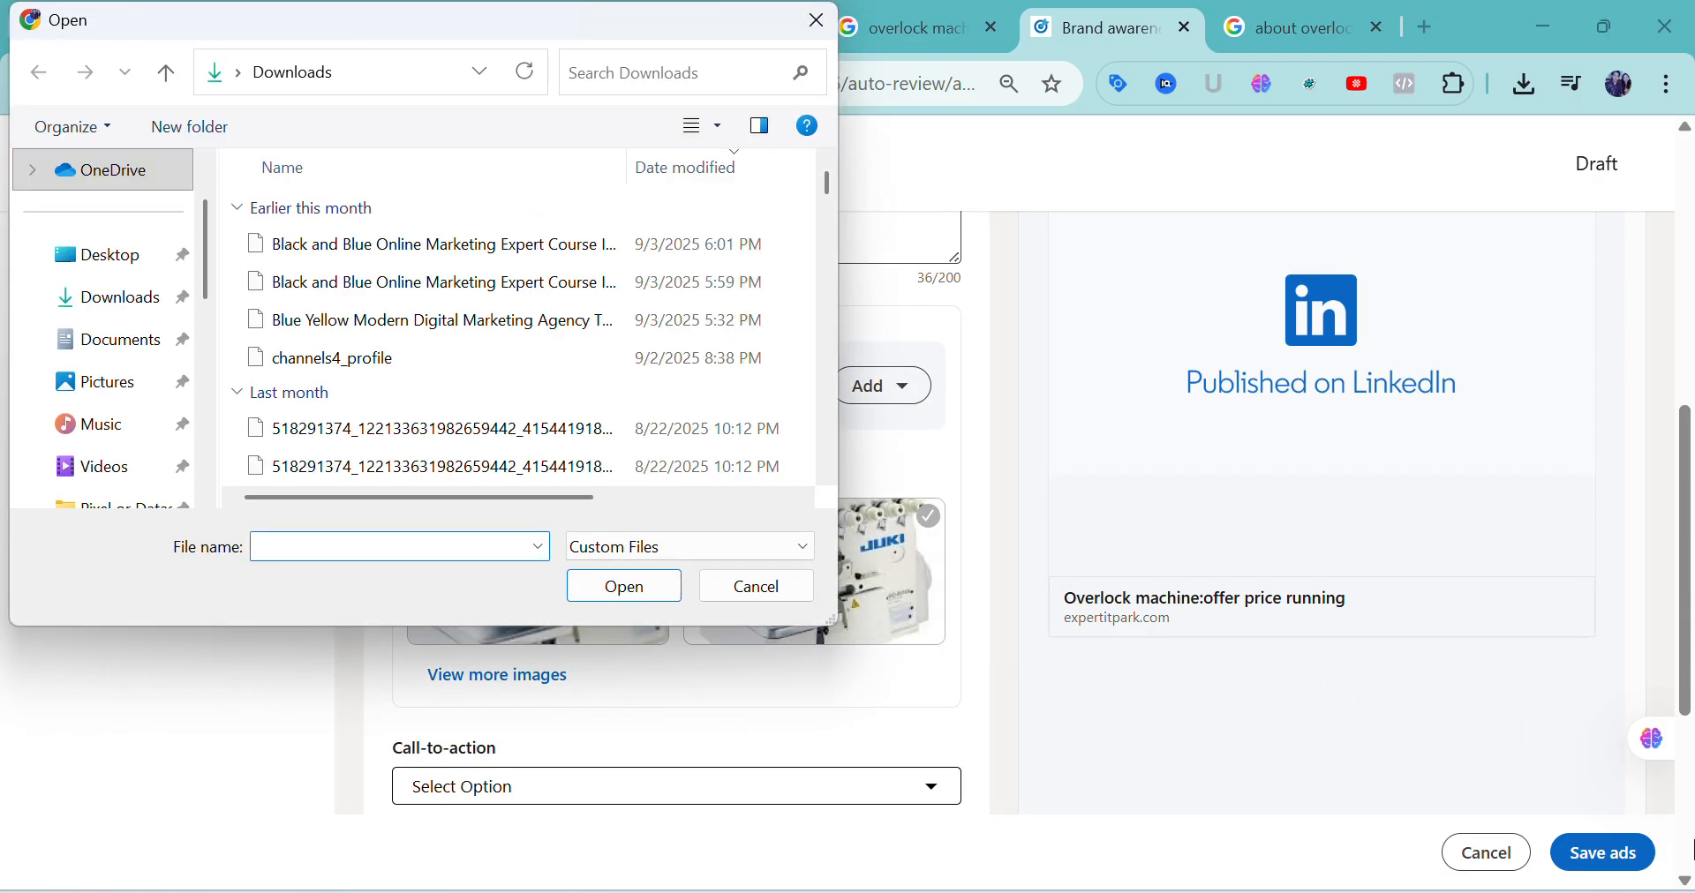
left_click(108, 309)
left_click(300, 249)
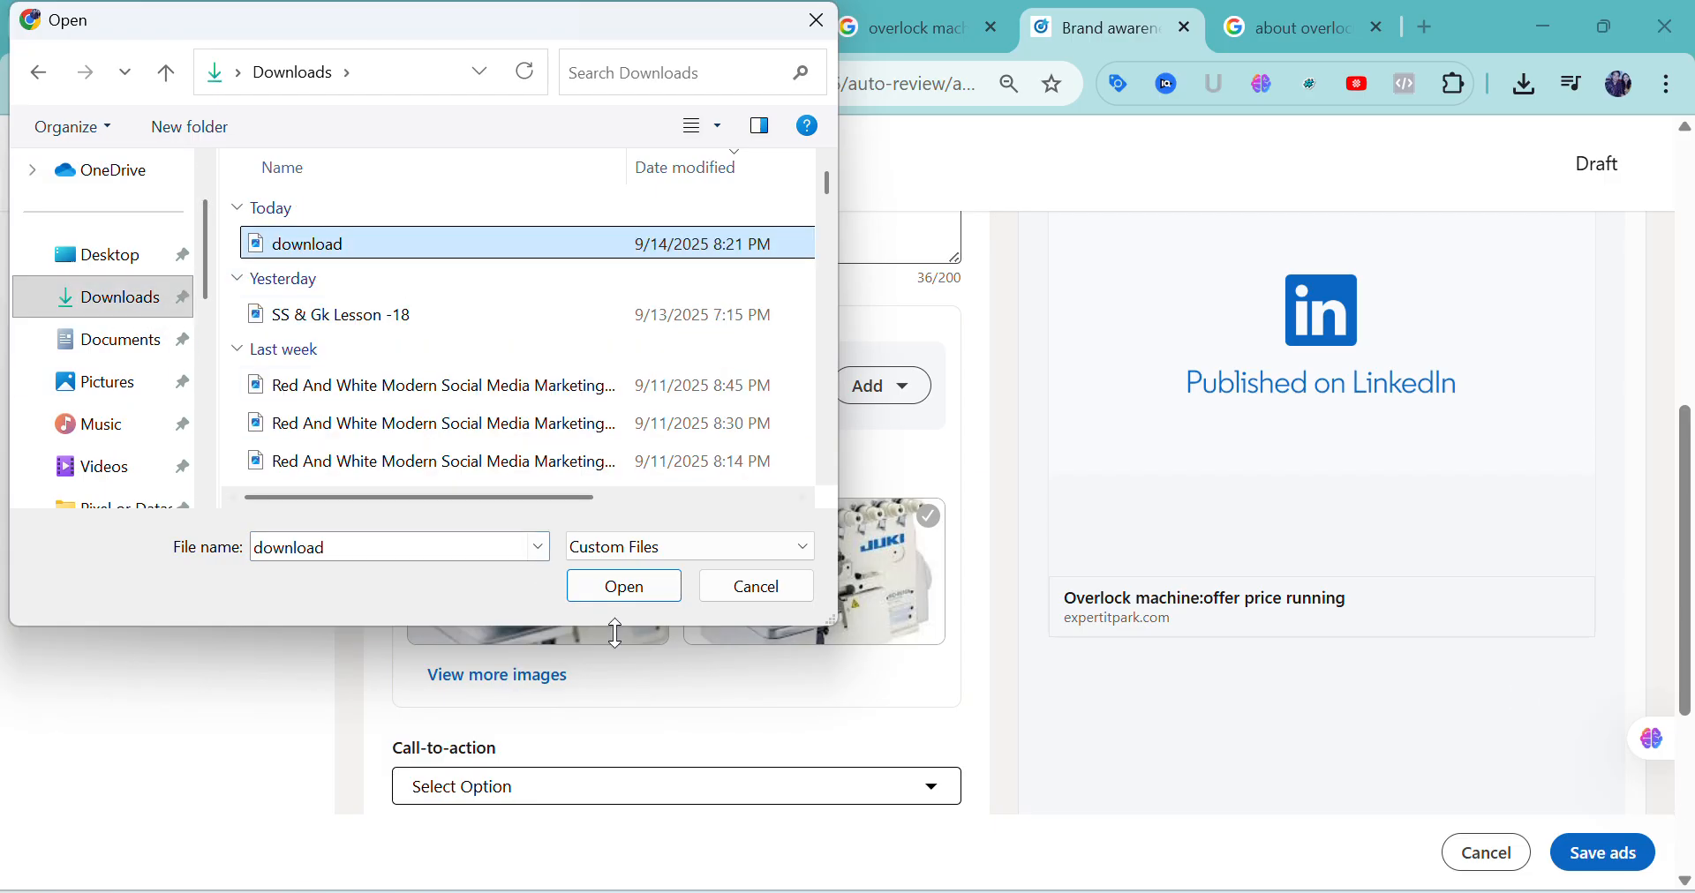
left_click(607, 586)
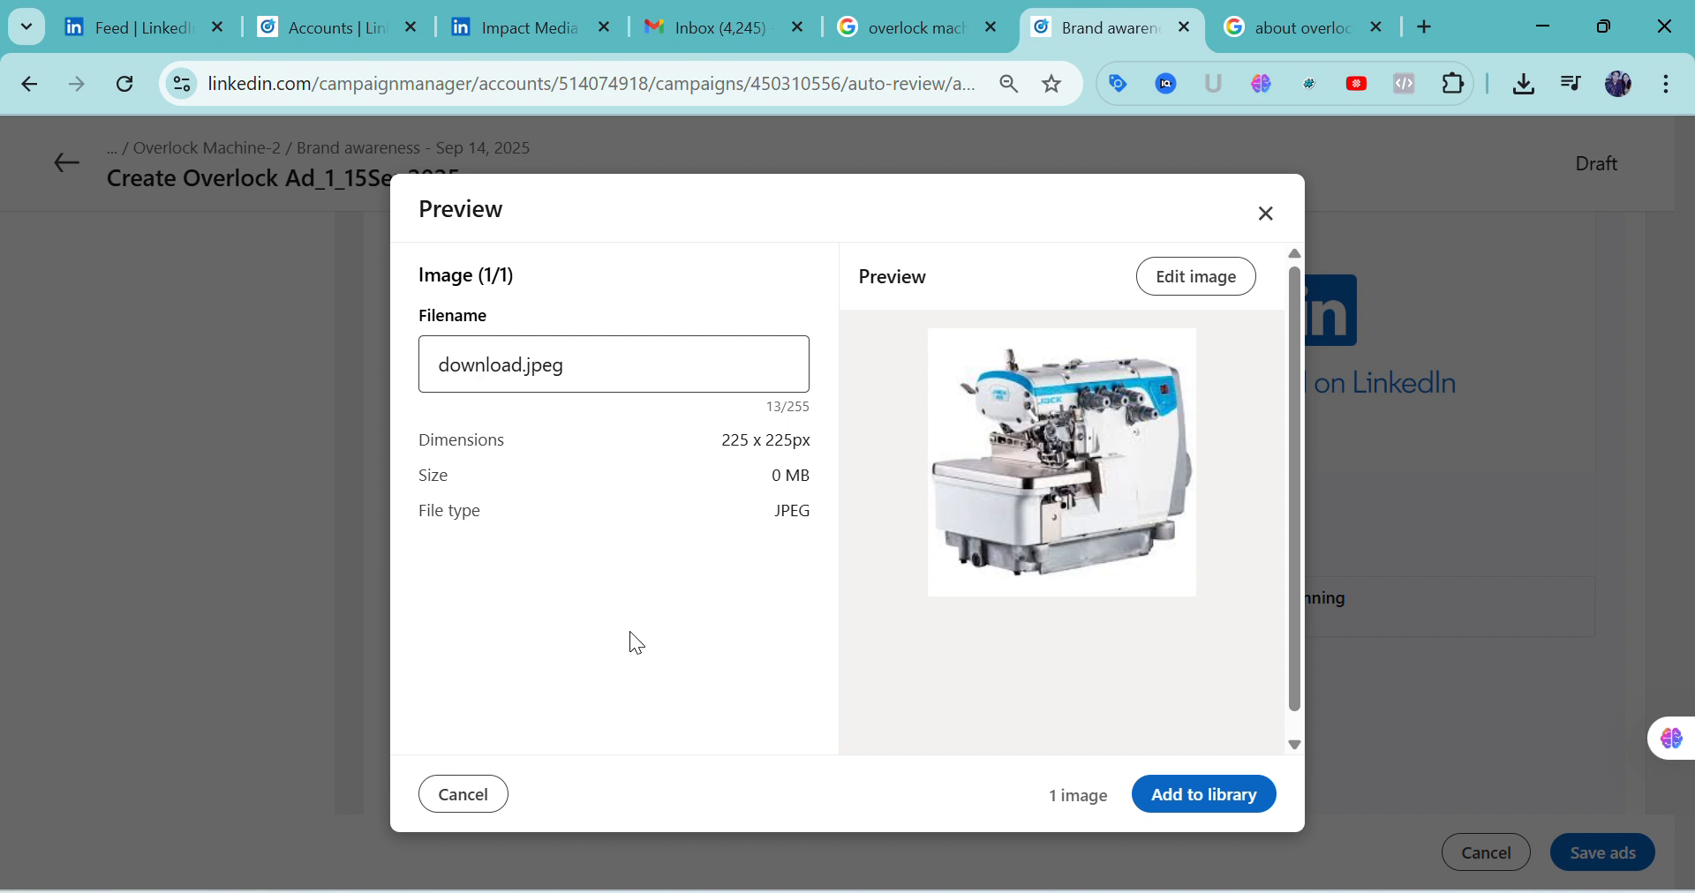
Add the uploaded download.jpeg to the media library and select it as the ad's image
left_click(574, 357)
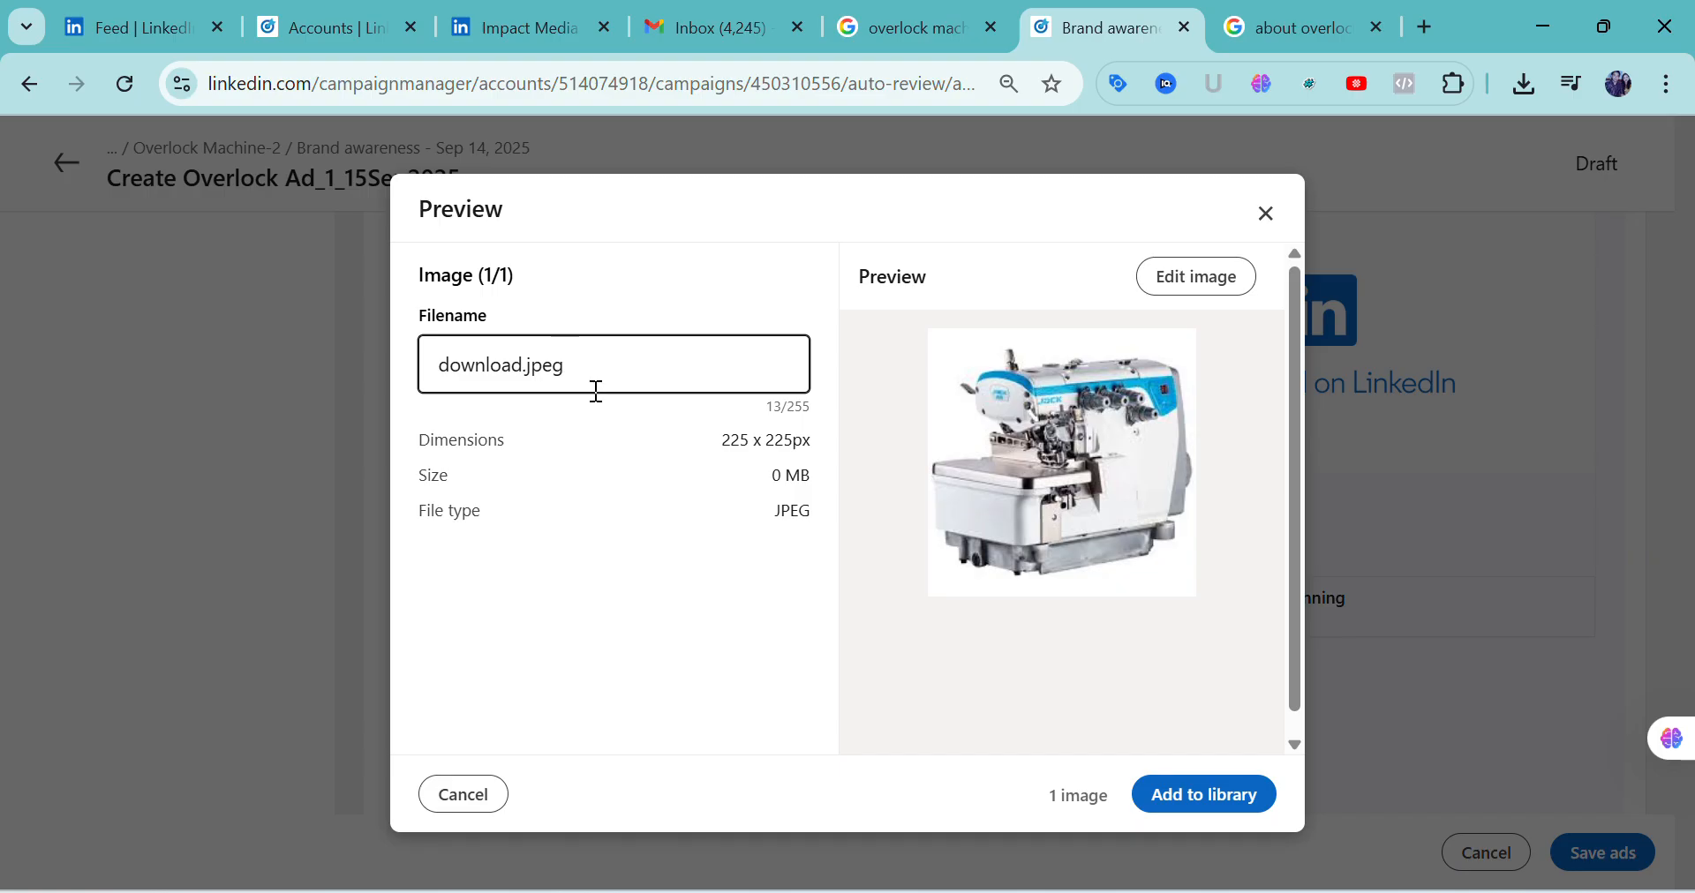
left_click(857, 615)
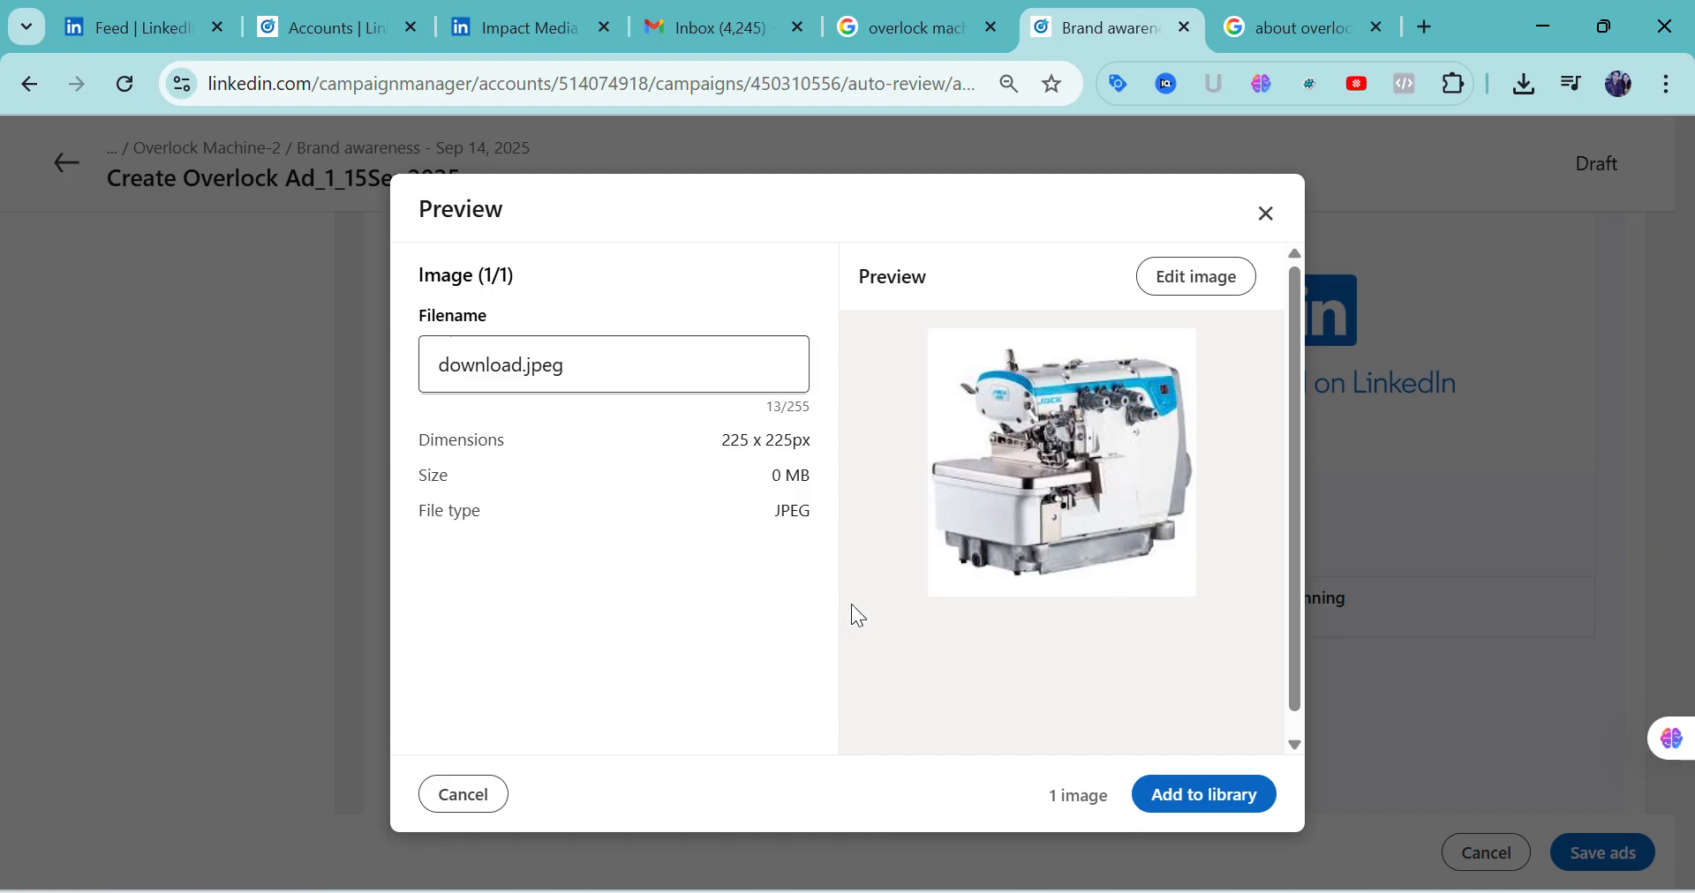
left_click(1203, 810)
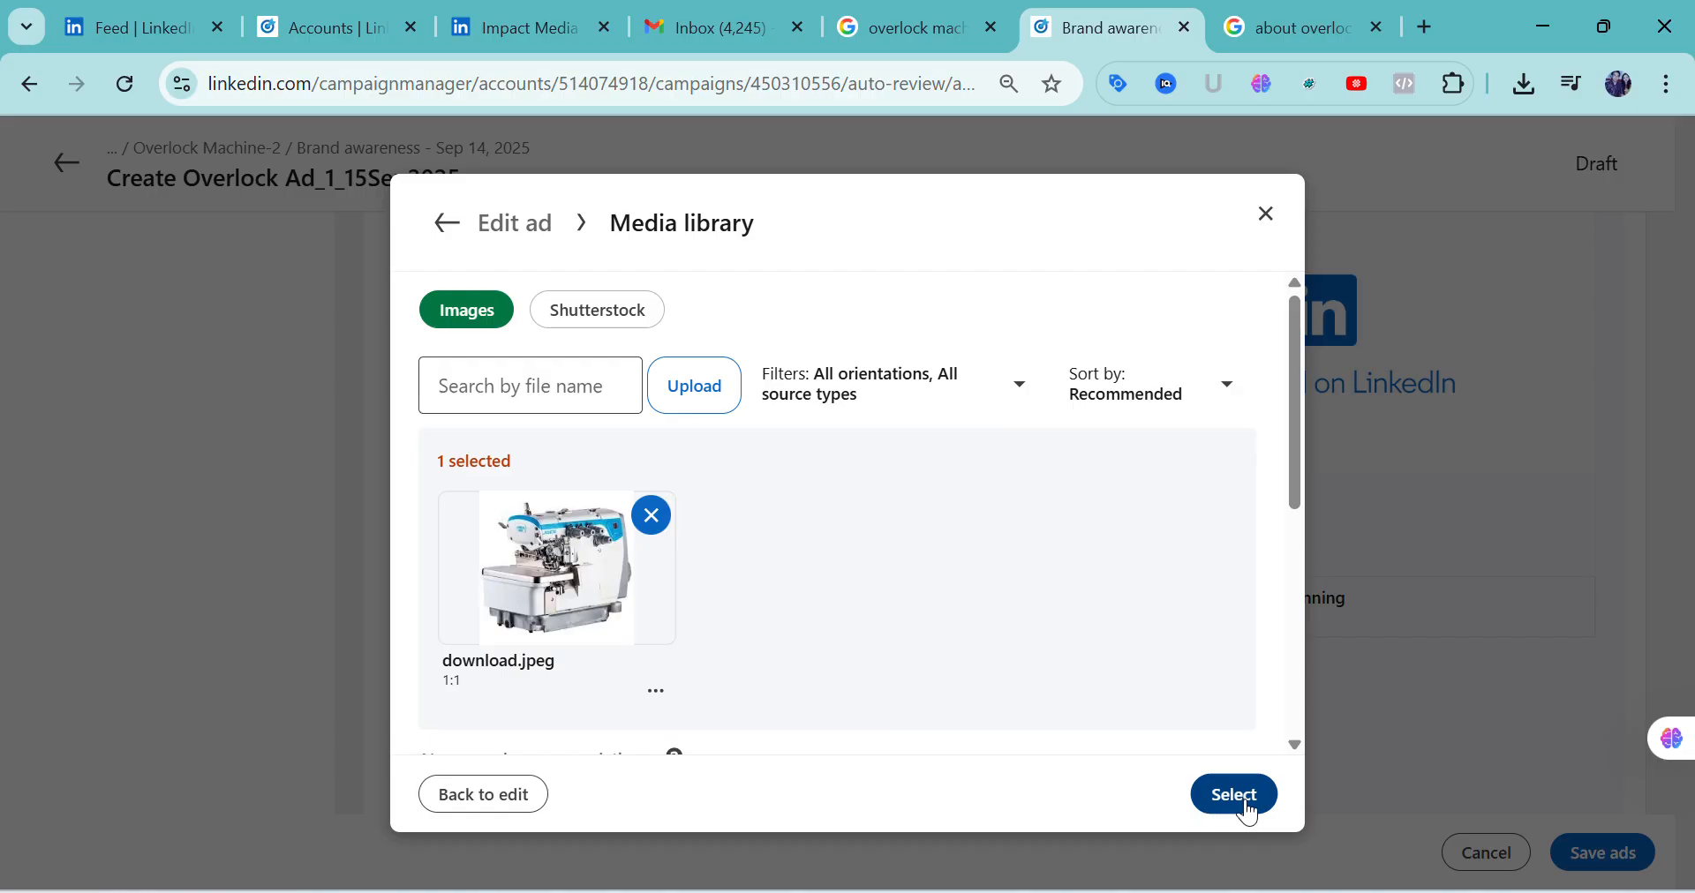
scroll(745, 675, "down", 3)
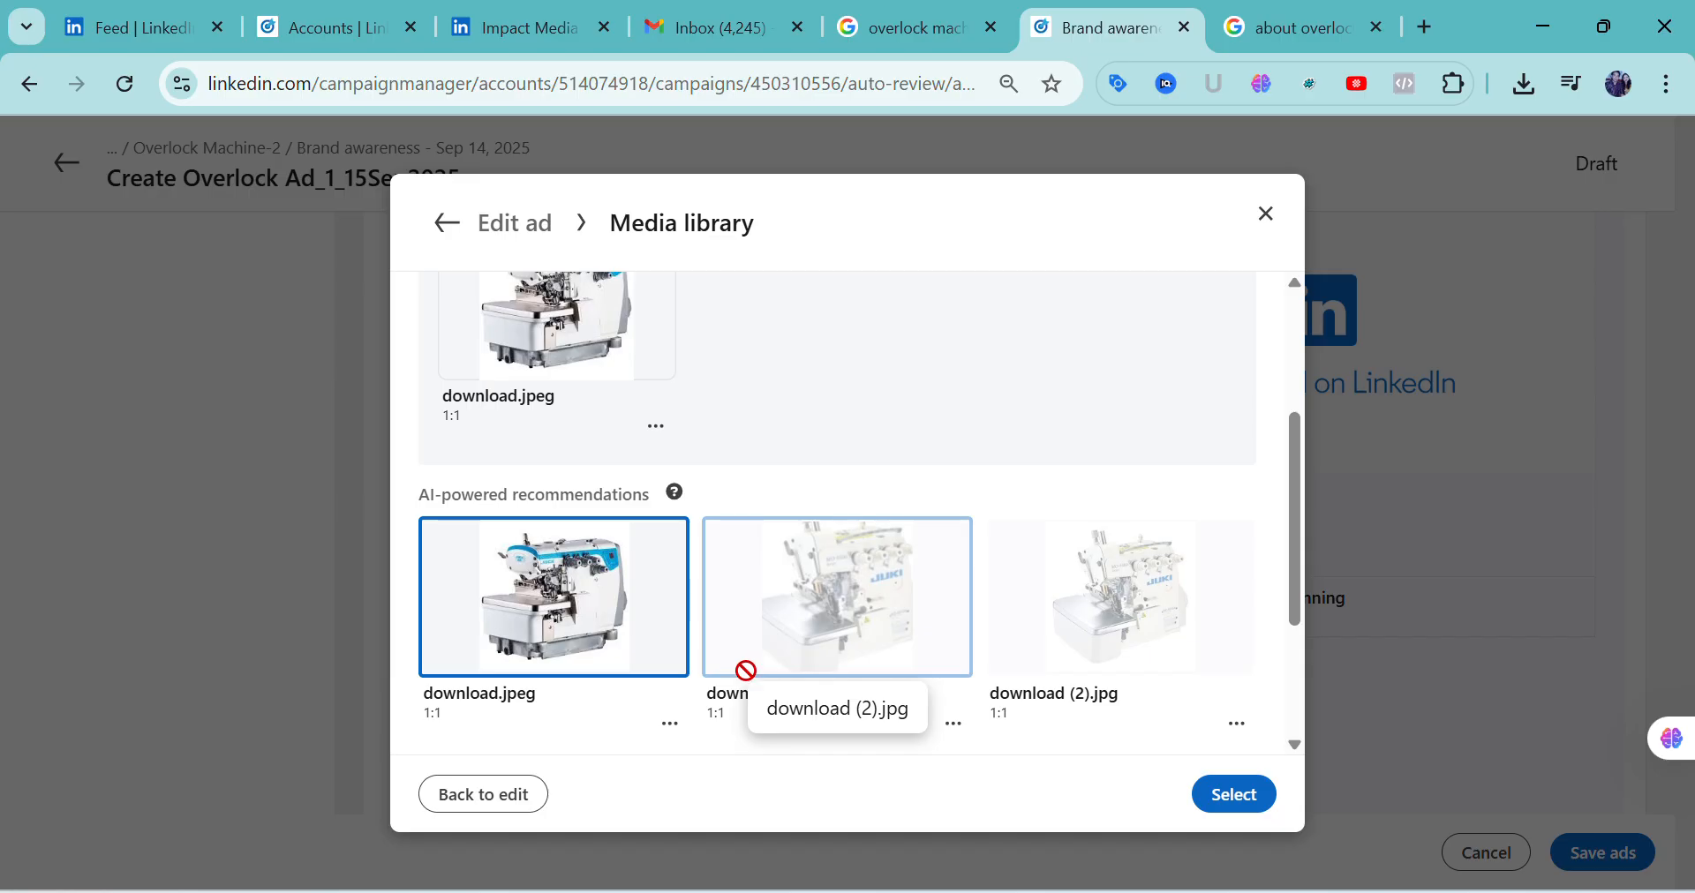
scroll(1087, 687, "down", 2)
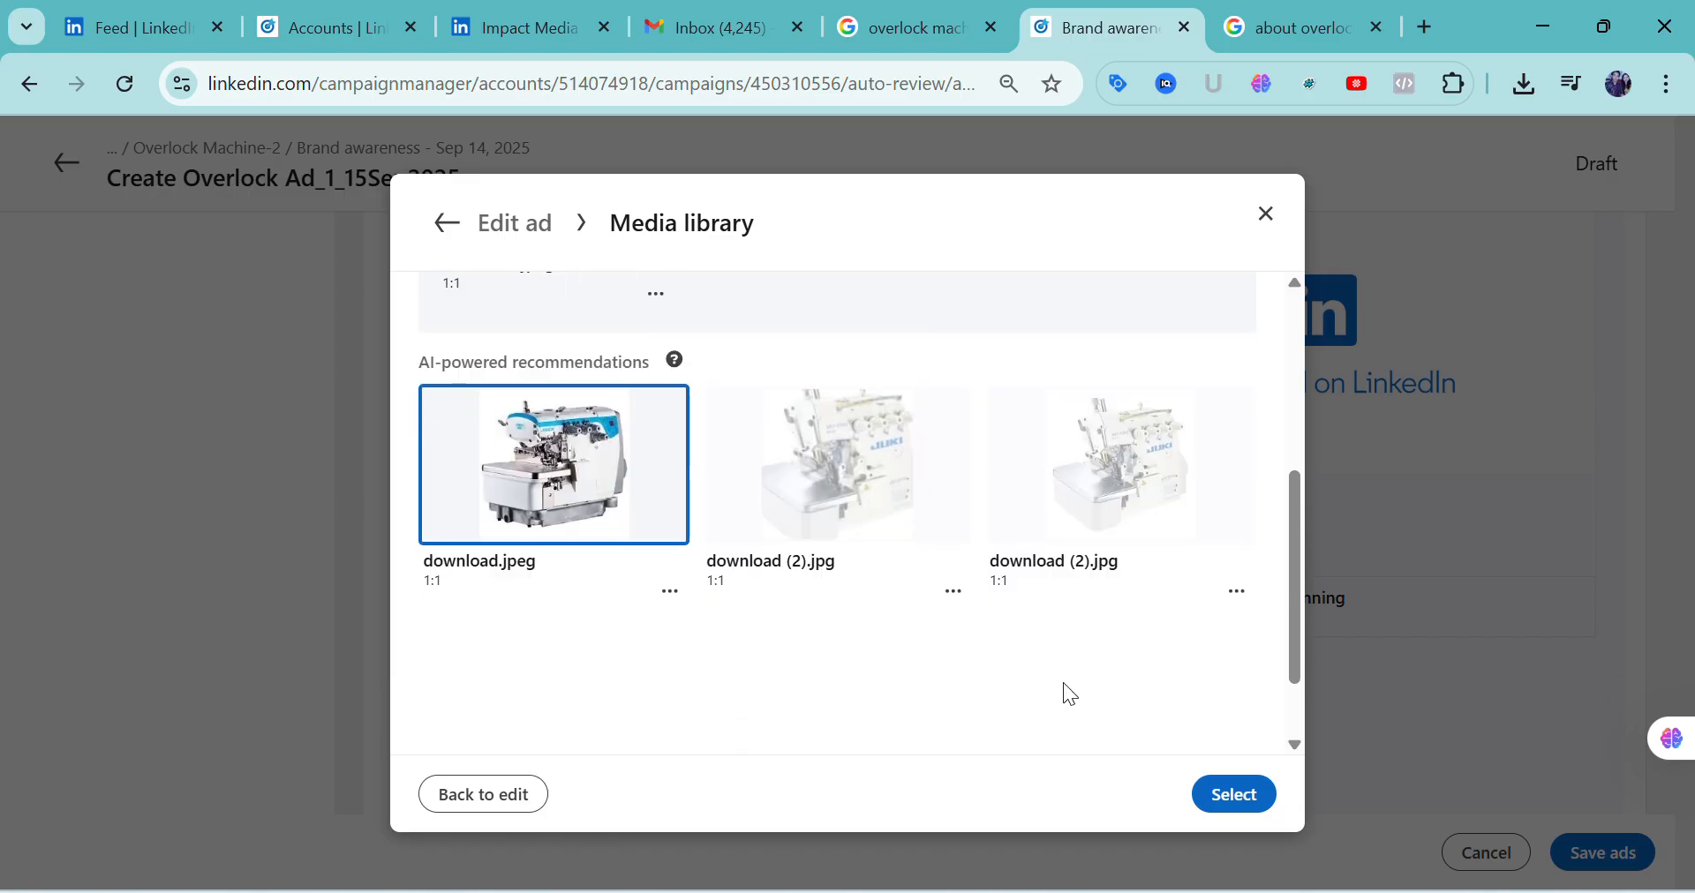
left_click(1232, 800)
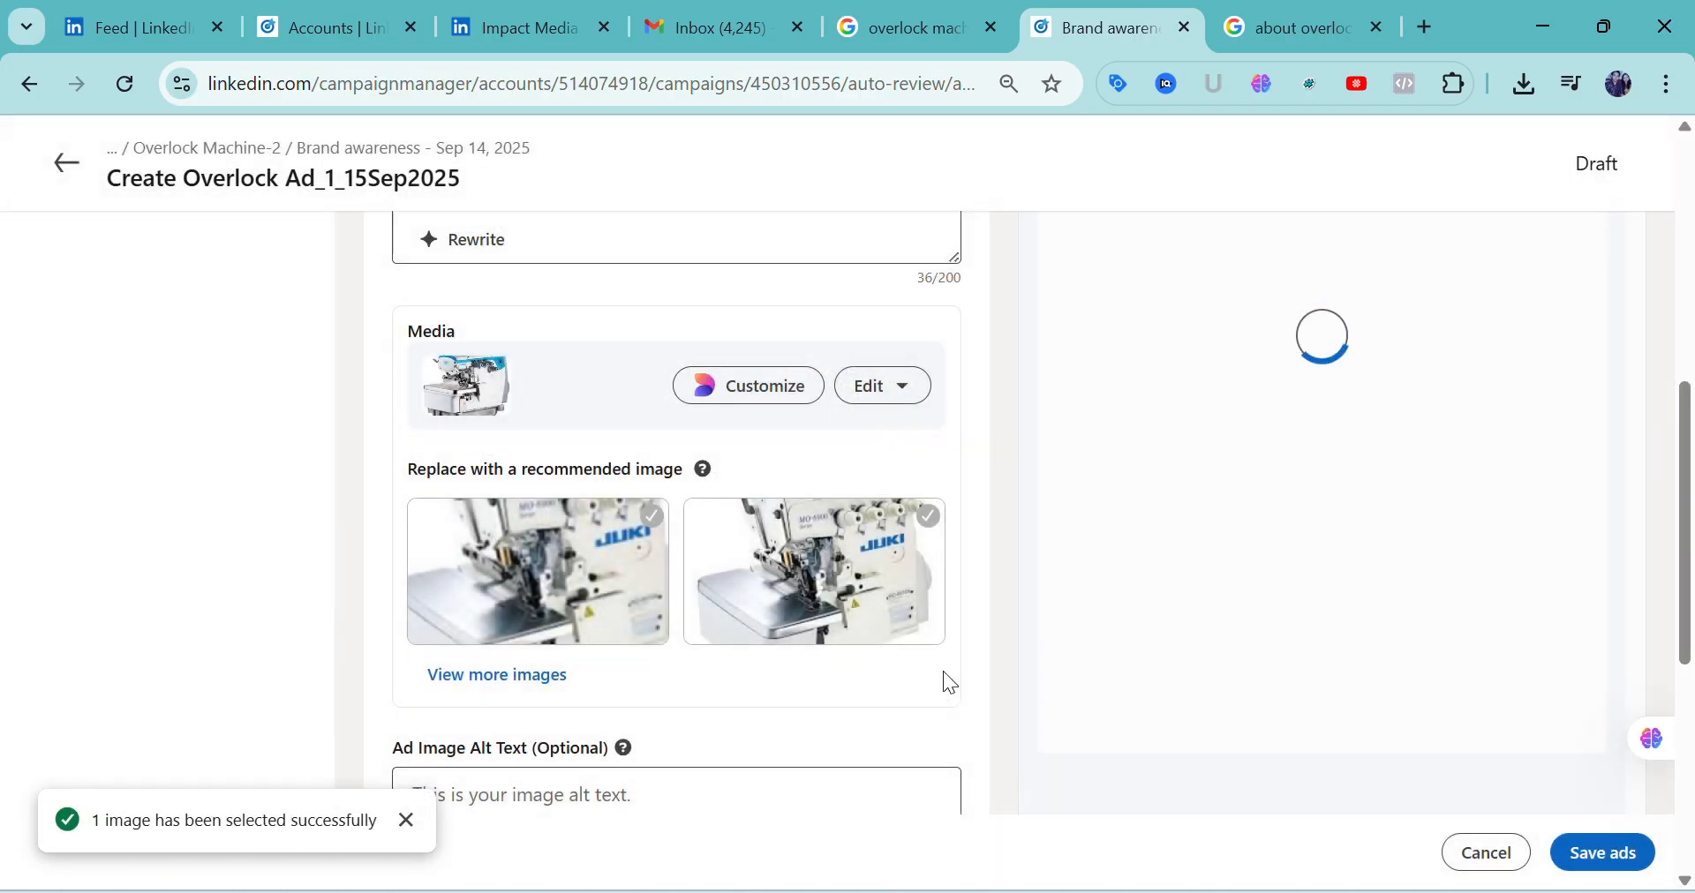
Review the ad's introductory text, headline and image in the form and the Desktop Feed preview
scroll(779, 658, "up", 3)
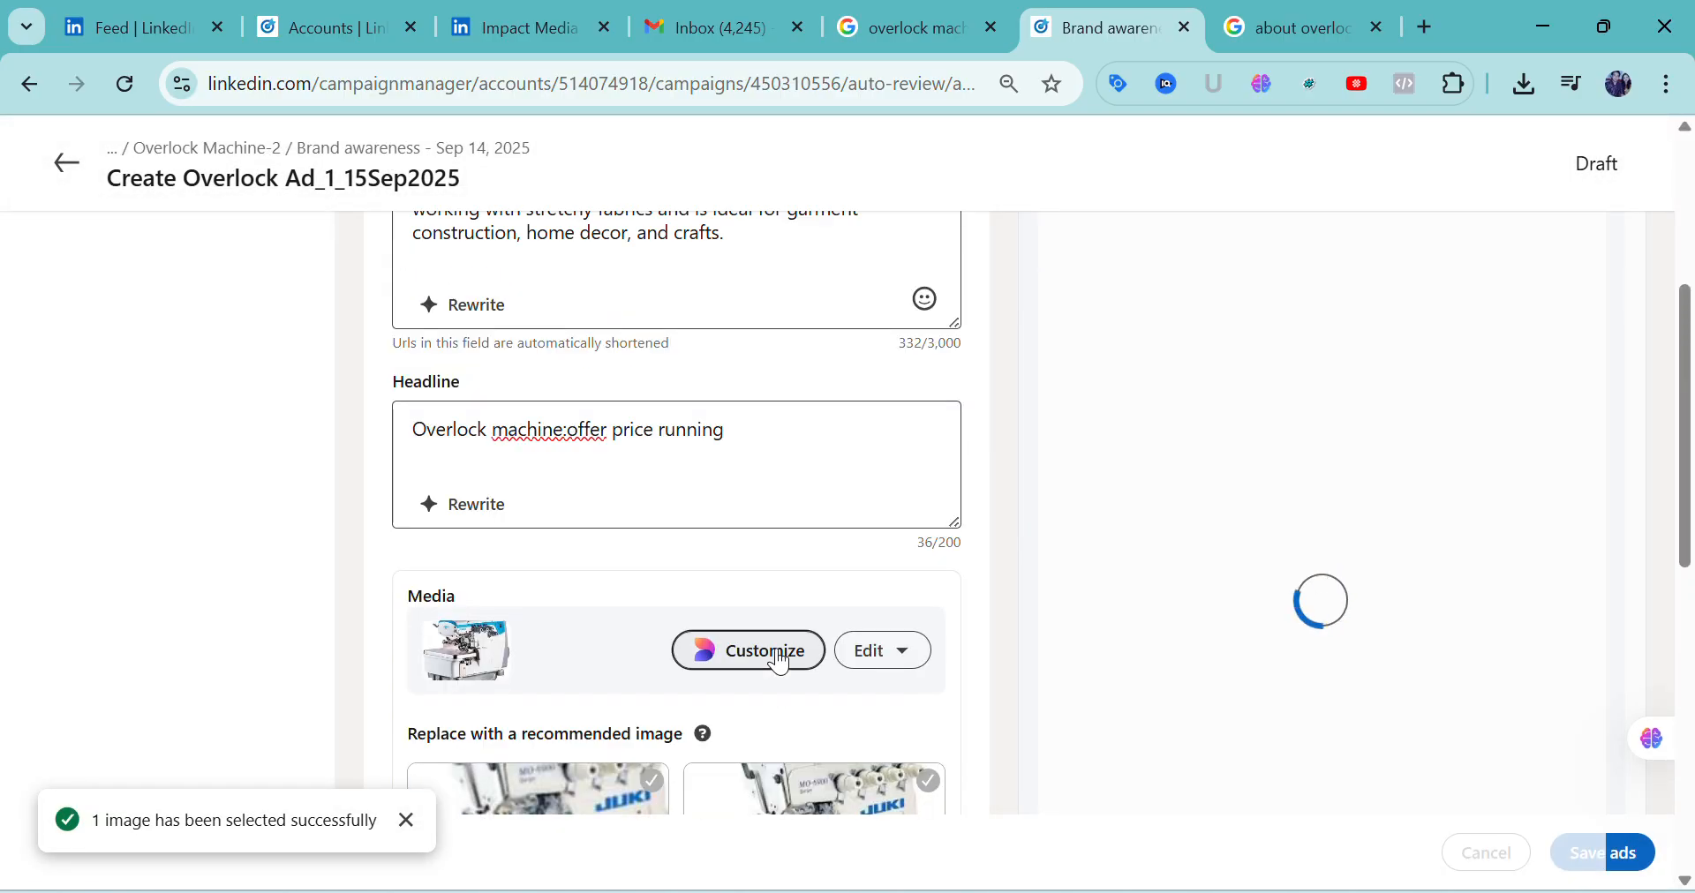
scroll(780, 660, "down", 2)
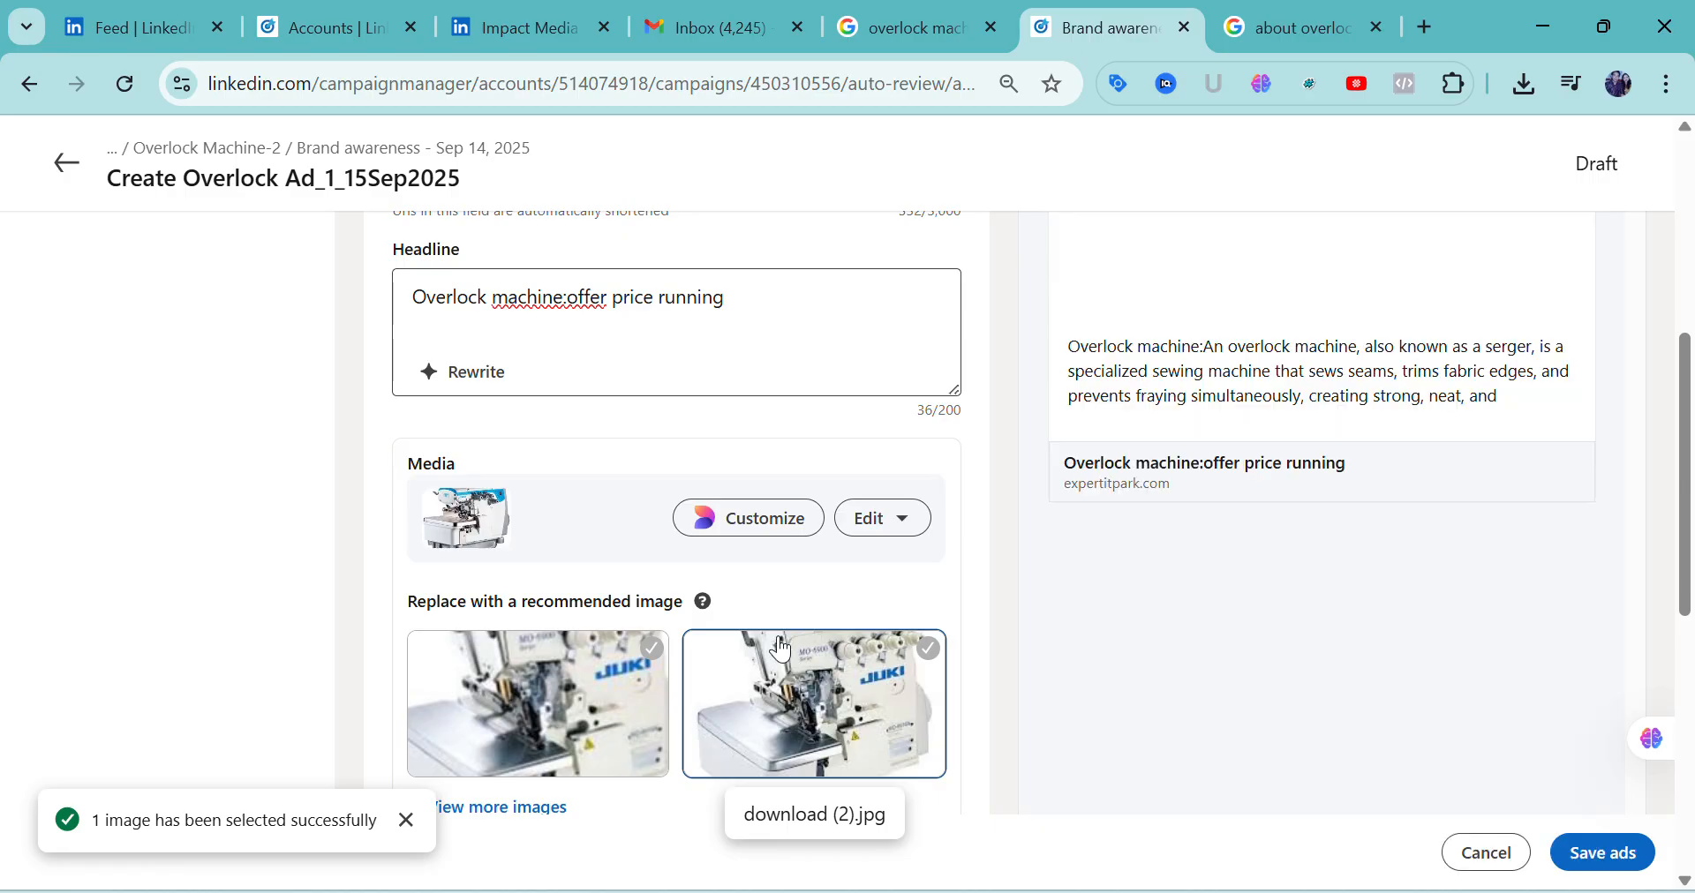
scroll(1380, 645, "down", 1)
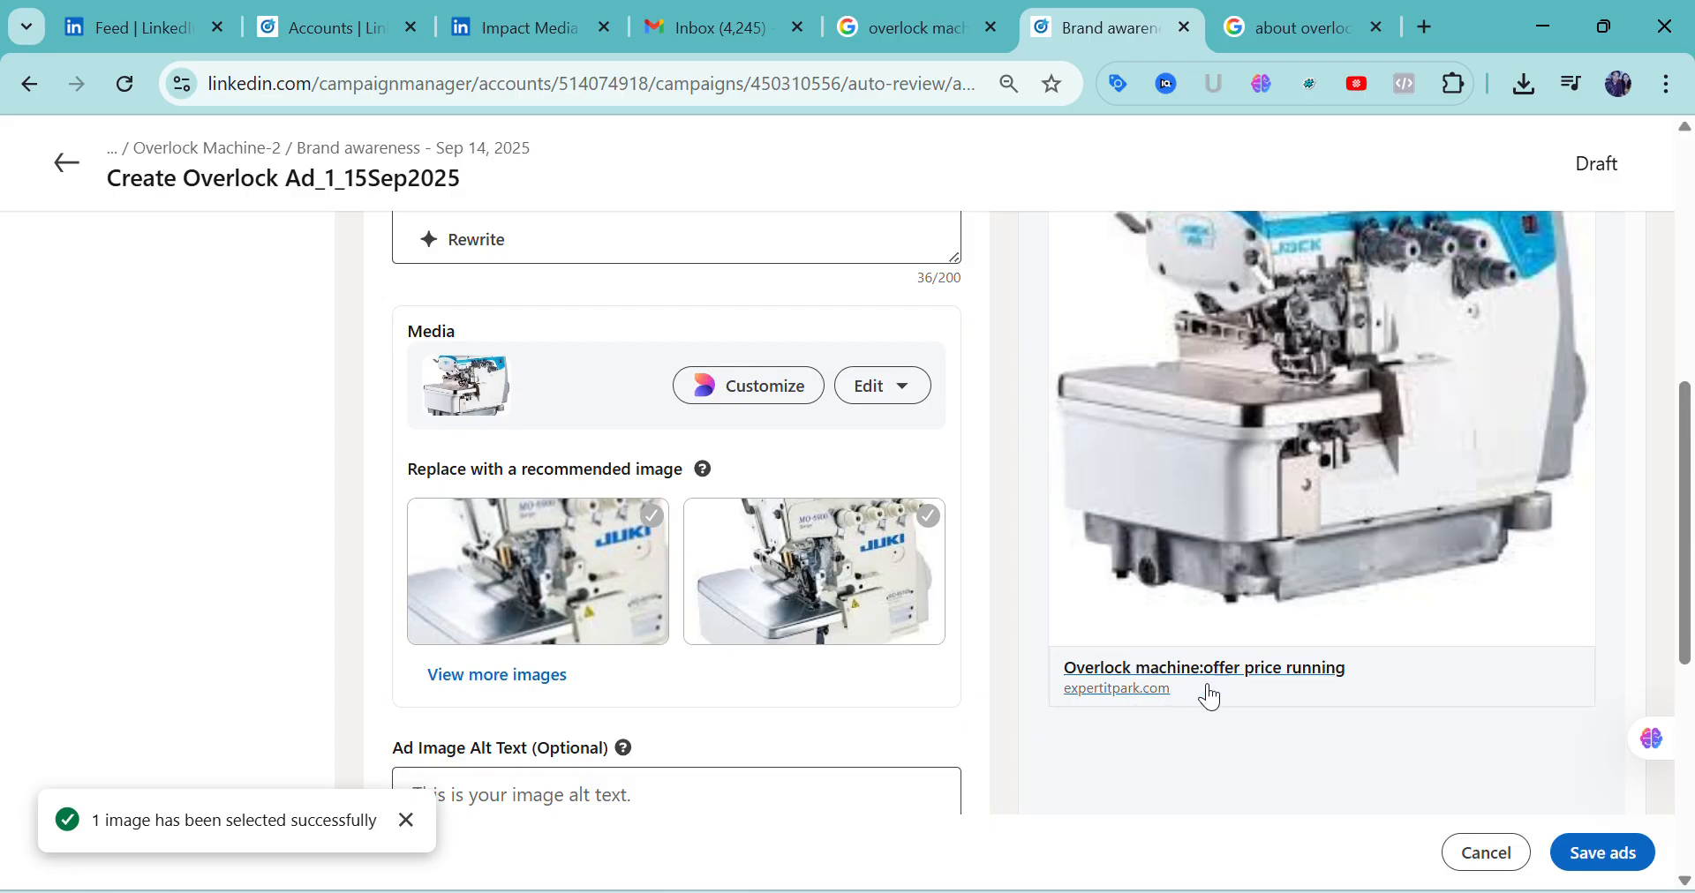
scroll(1293, 695, "up", 4)
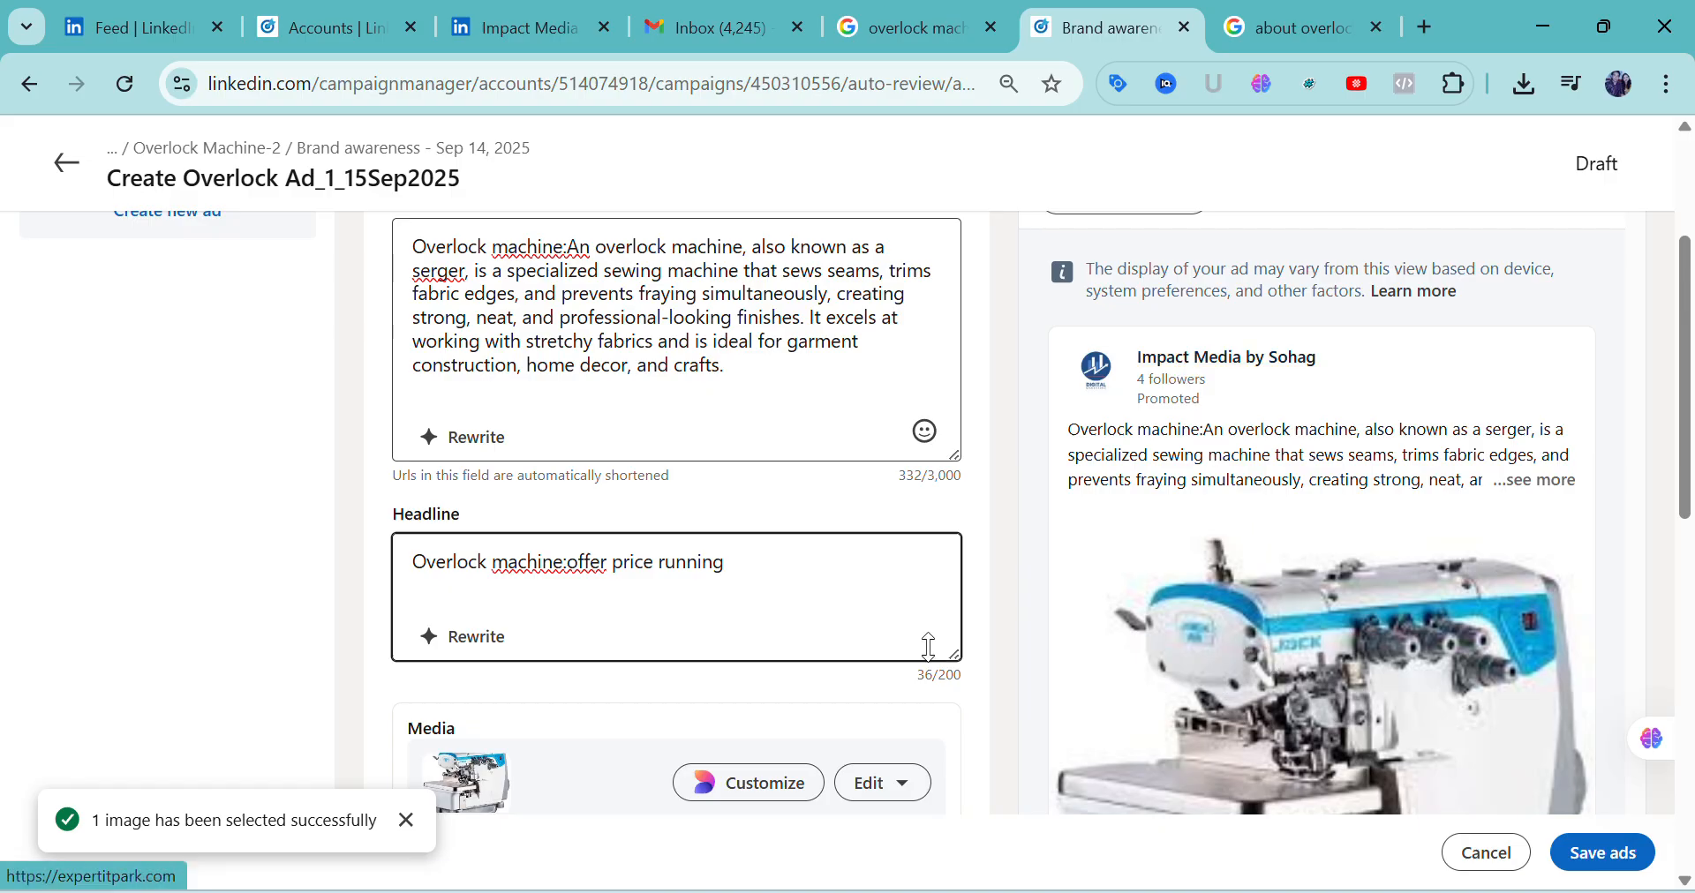
scroll(729, 538, "down", 3)
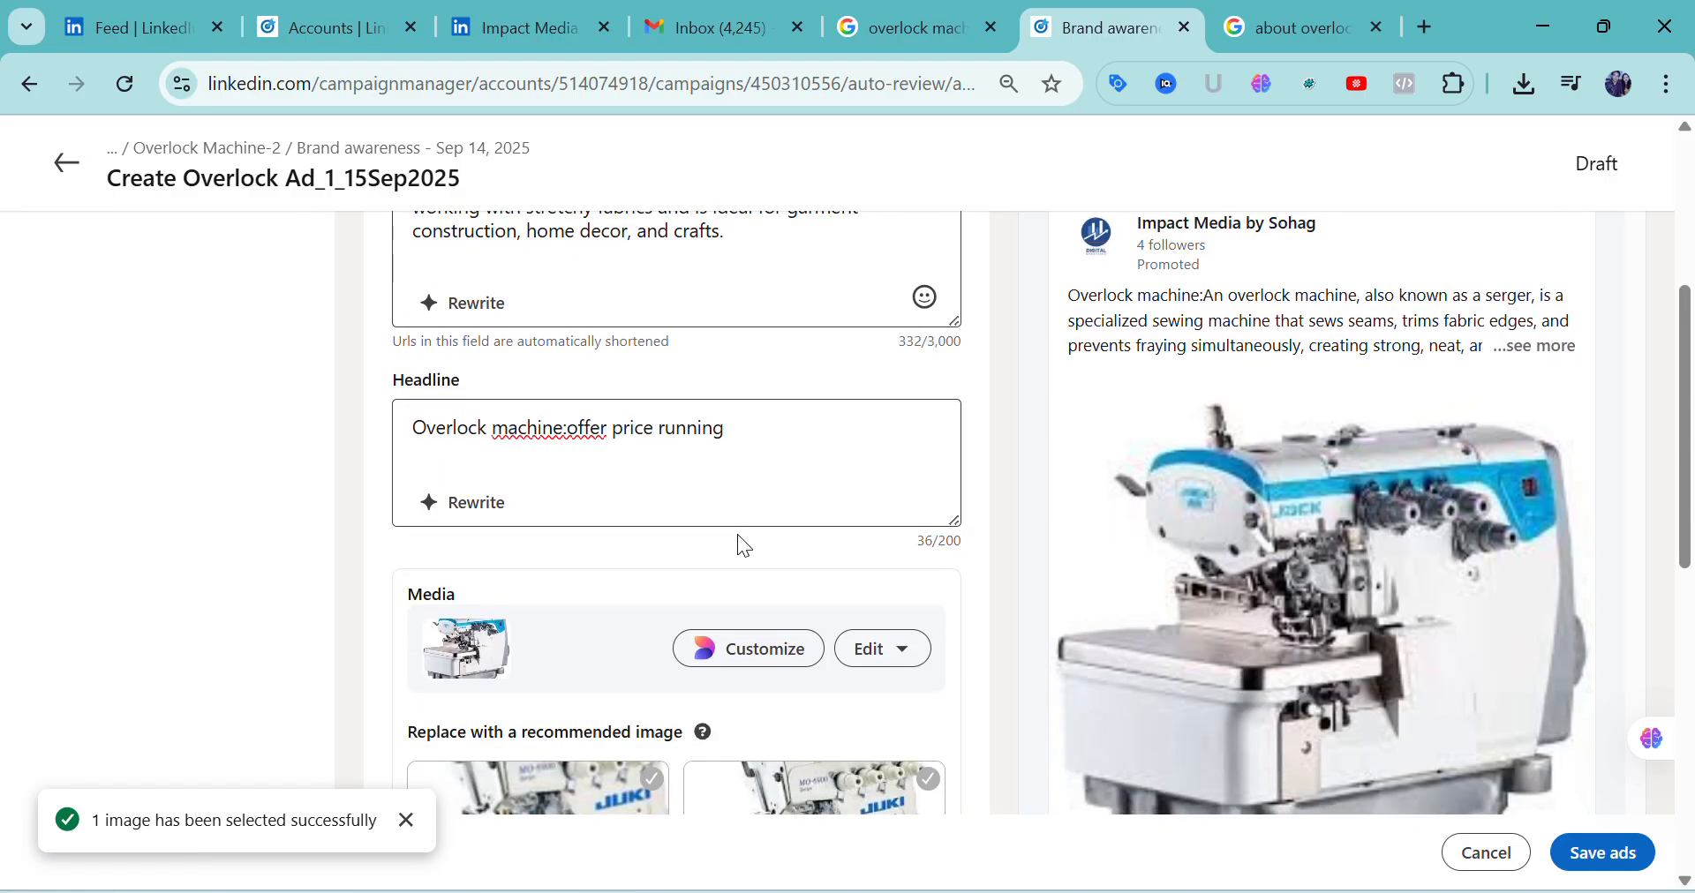
scroll(737, 538, "up", 5)
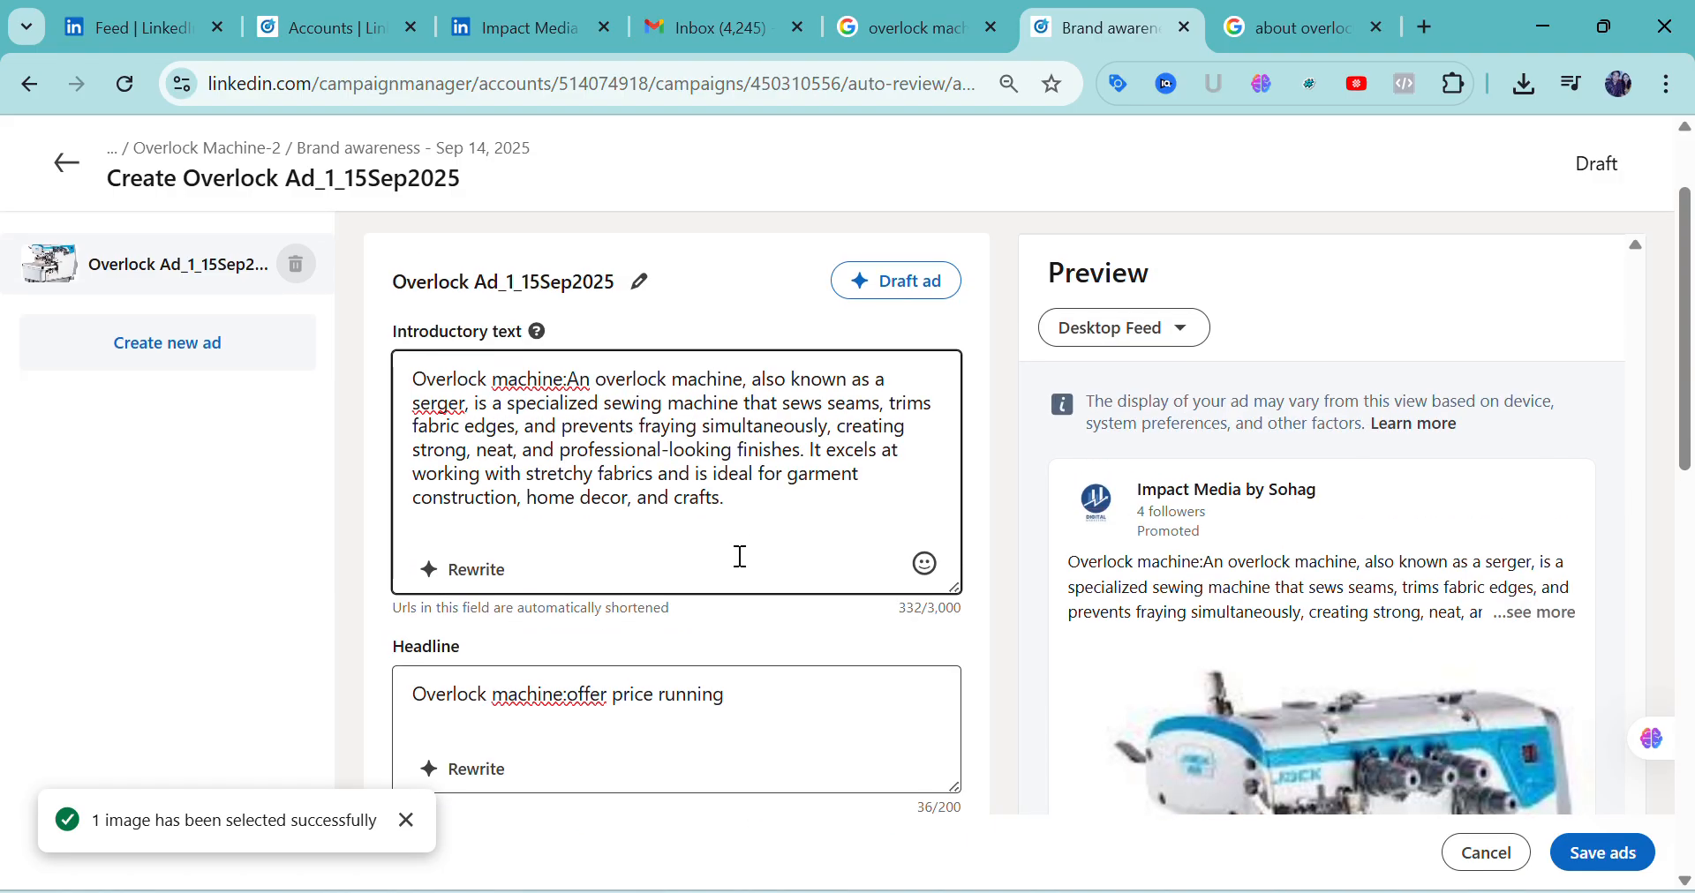
scroll(740, 583, "up", 1)
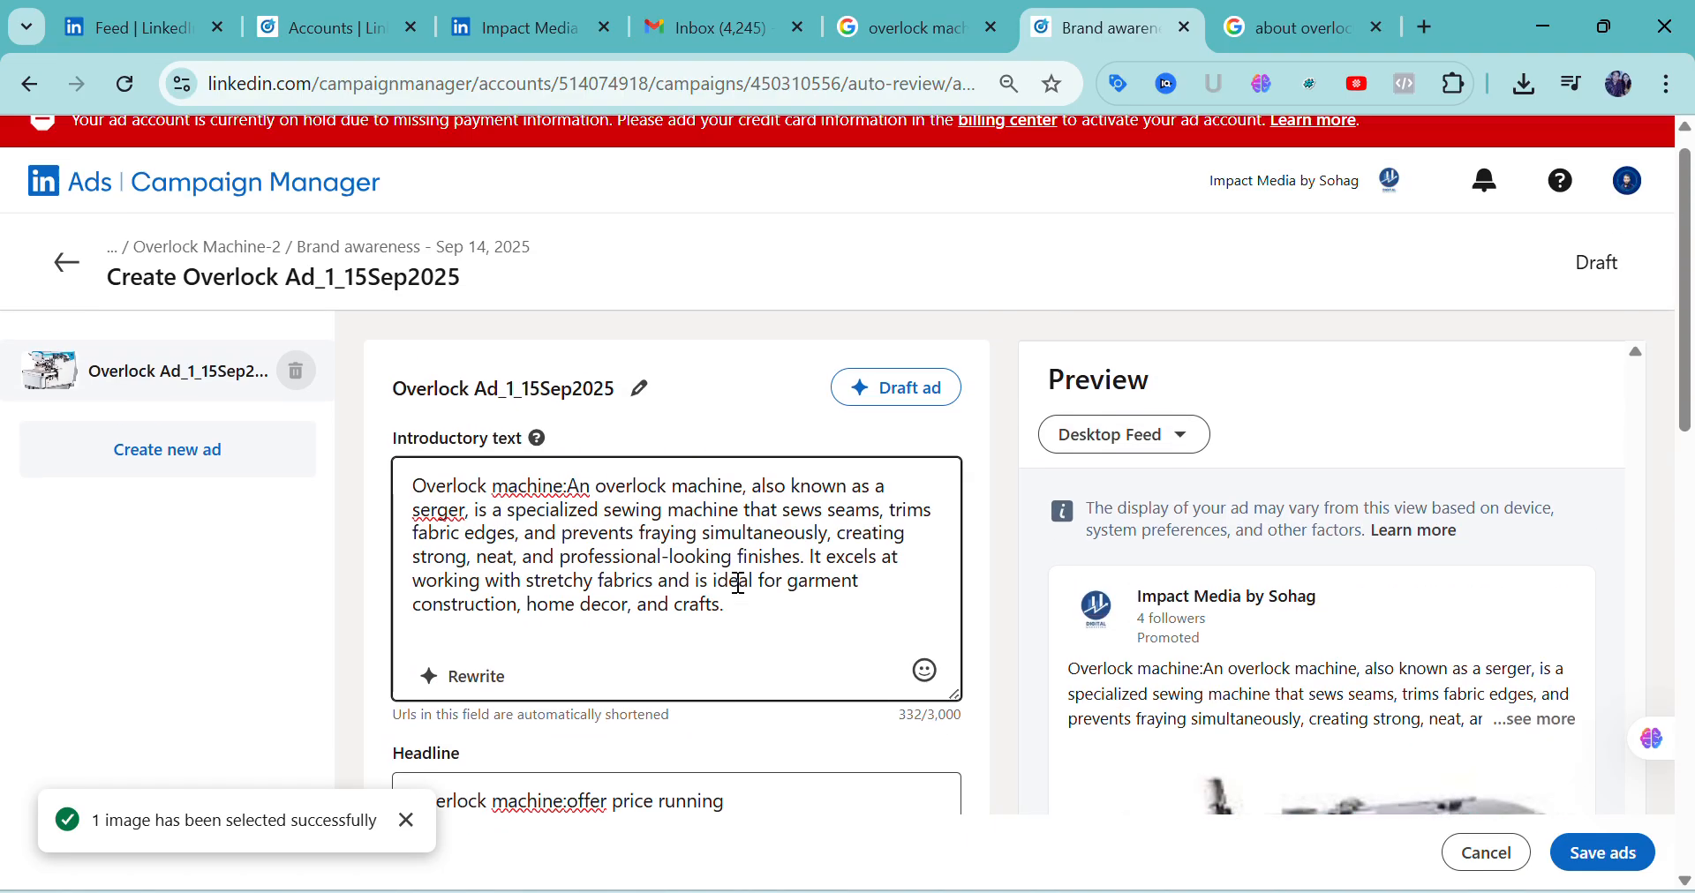
Set the ad's call-to-action to Buy Now
scroll(733, 580, "down", 9)
scroll(731, 584, "down", 1)
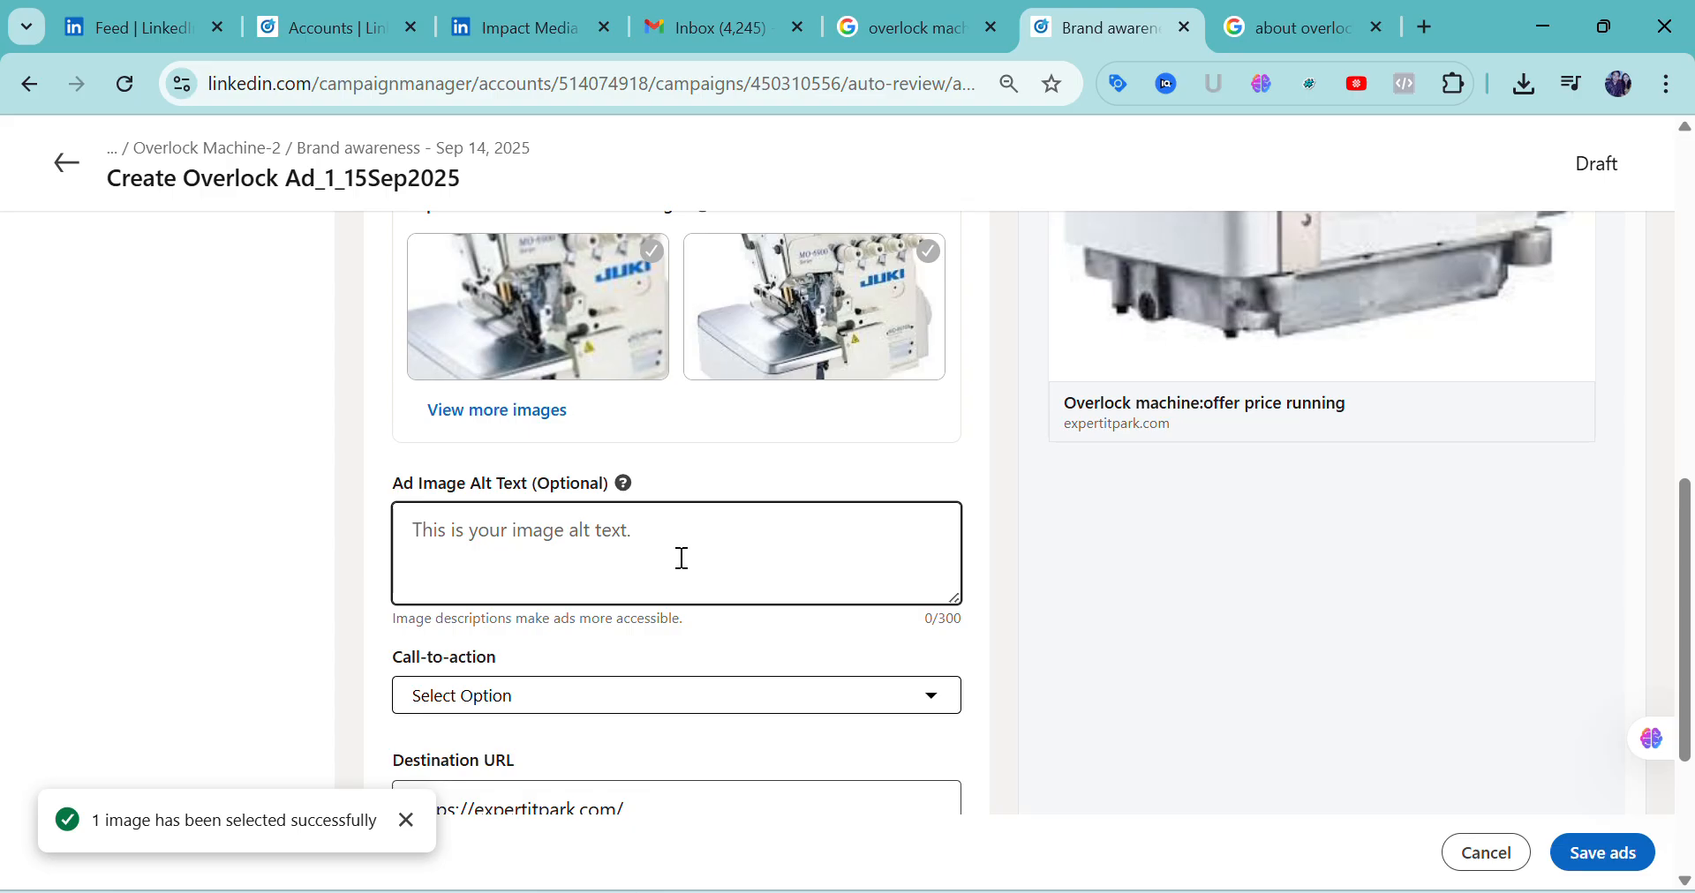
left_click(930, 705)
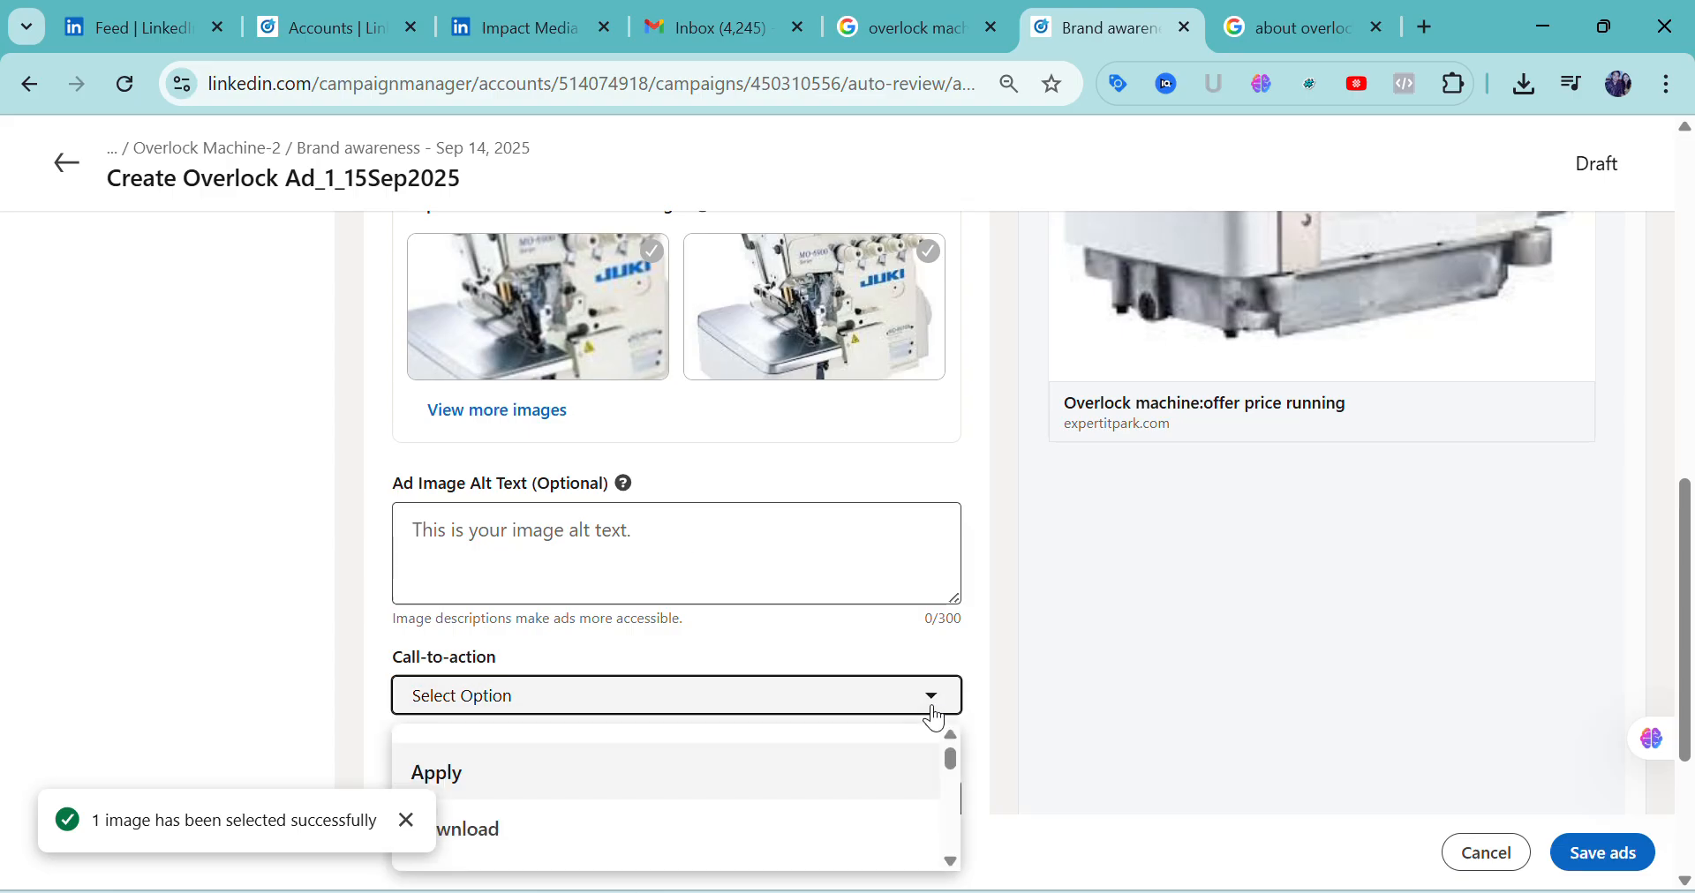
scroll(753, 779, "down", 5)
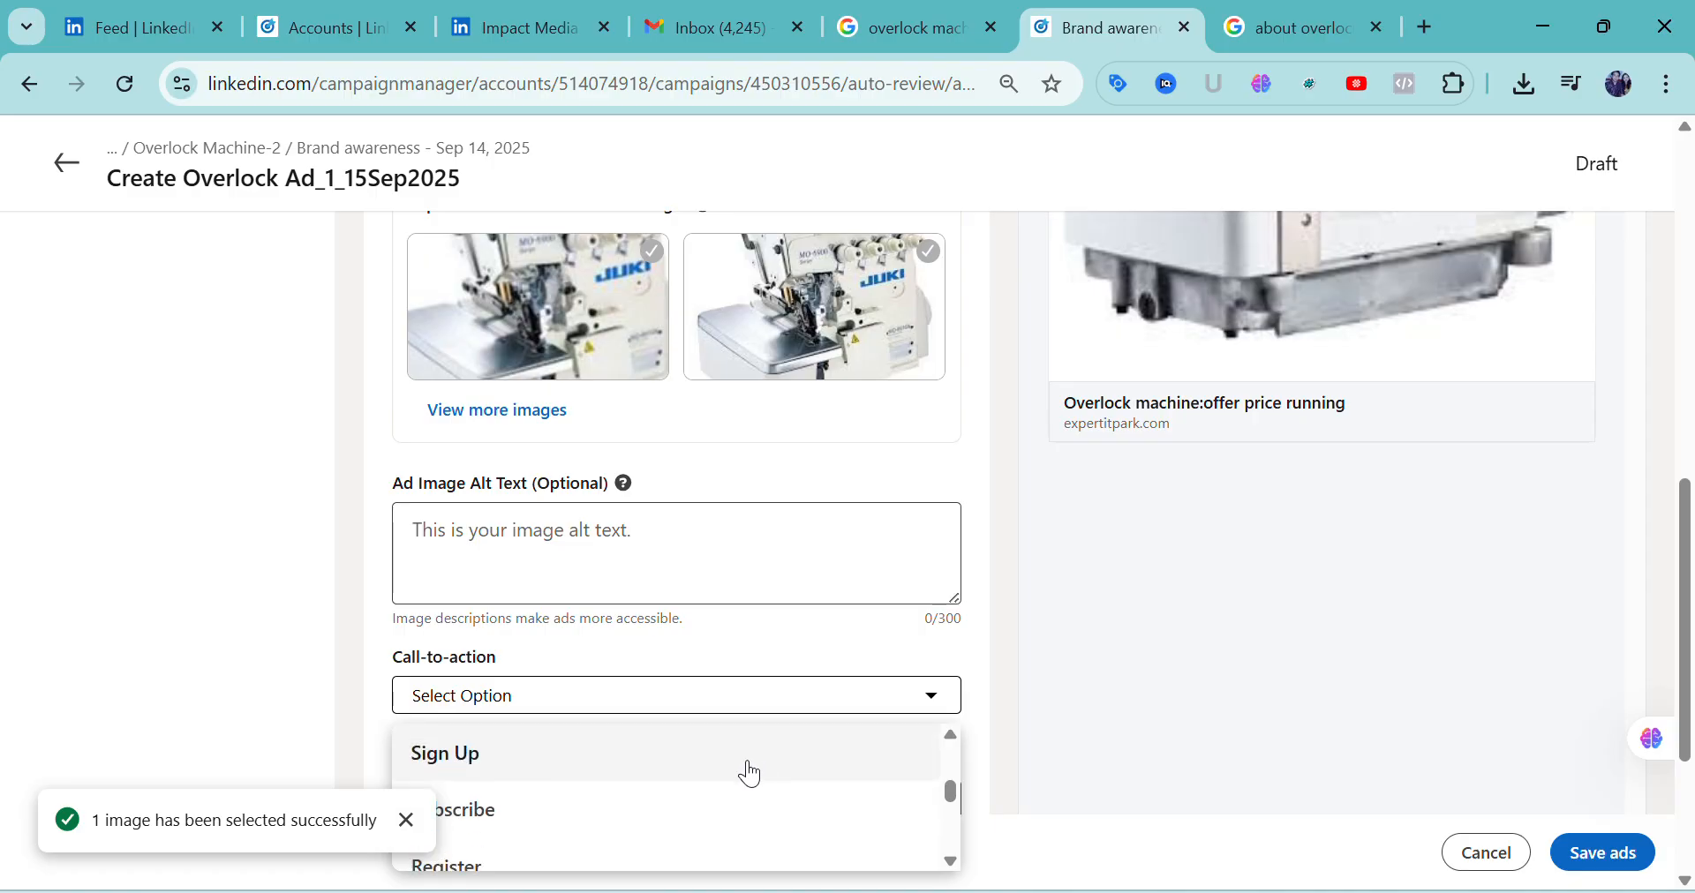
left_click(406, 821)
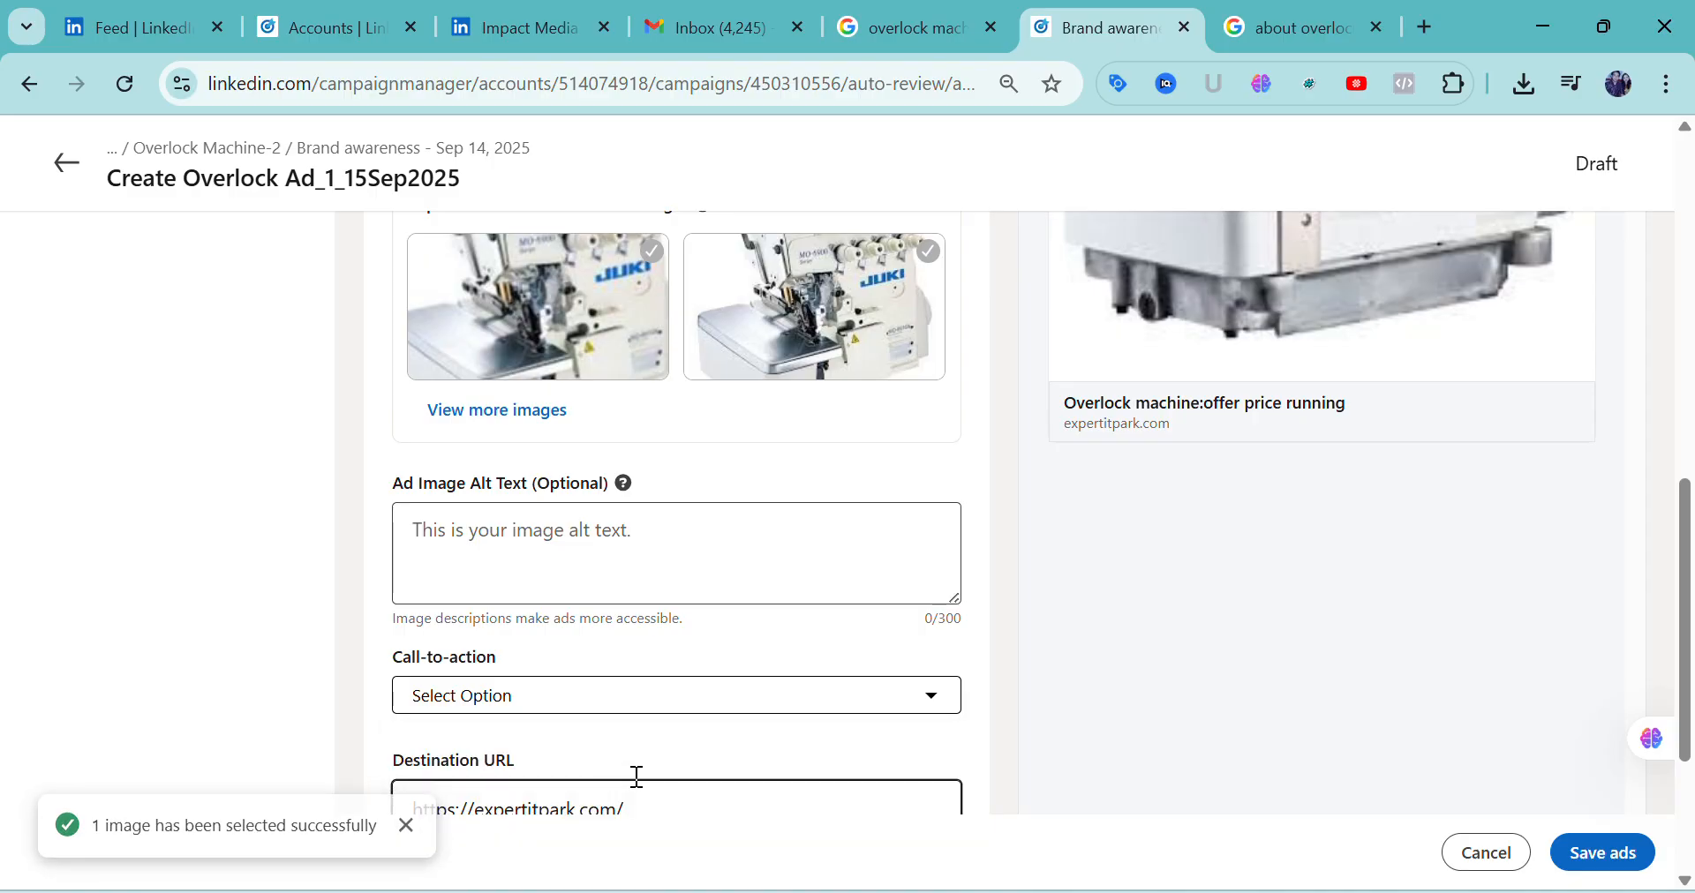
left_click(937, 696)
scroll(707, 745, "down", 5)
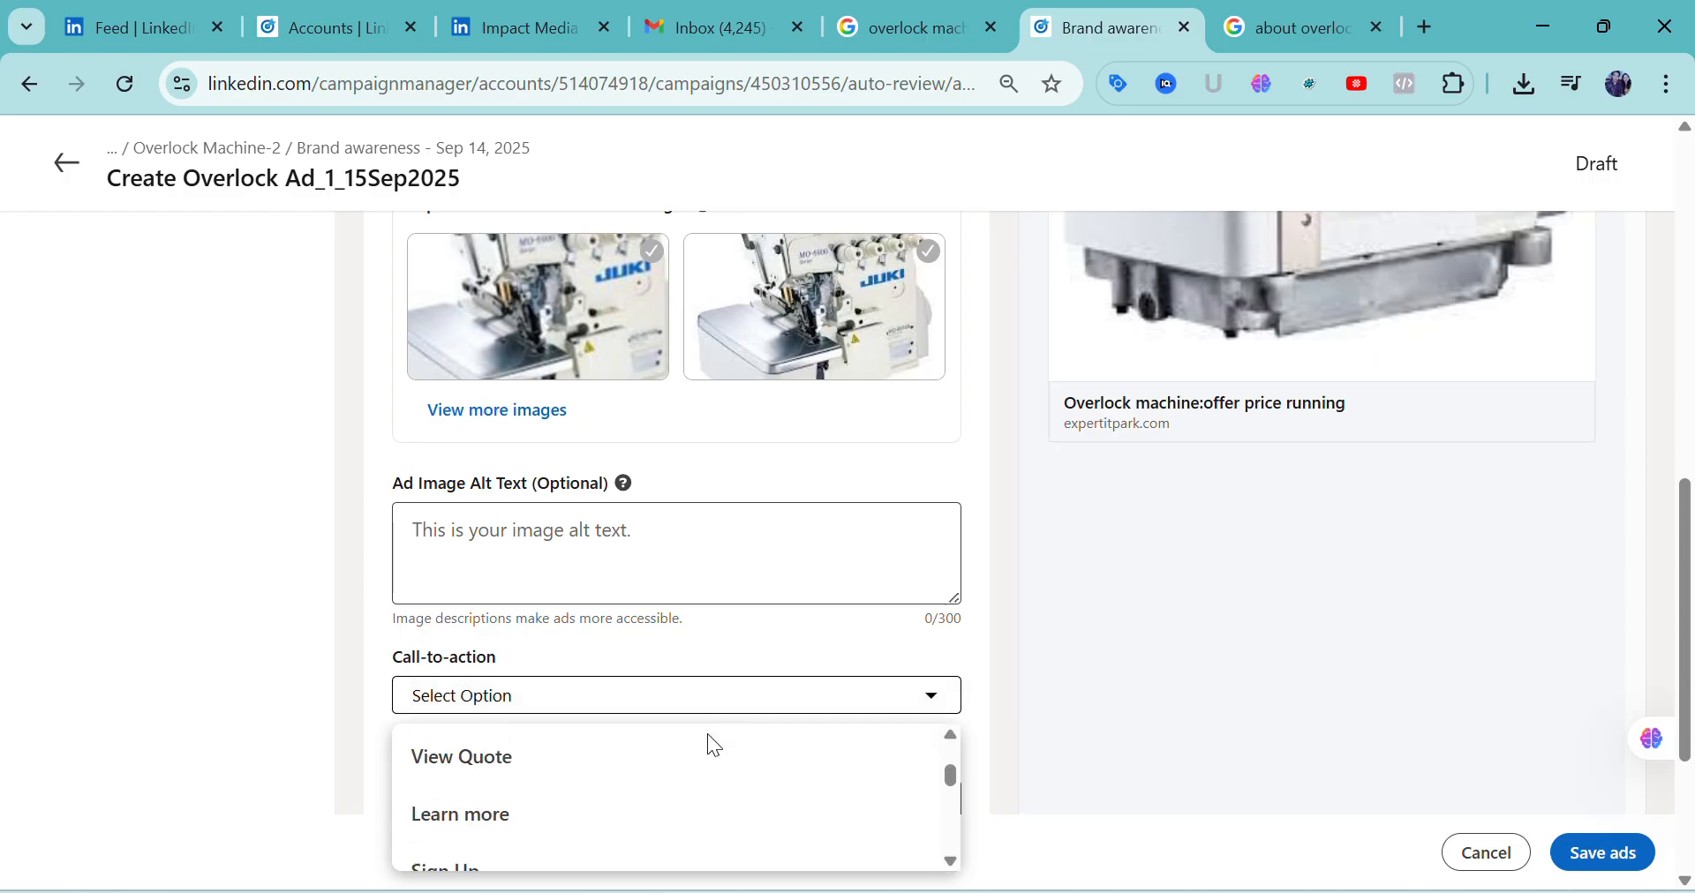
scroll(707, 748, "down", 4)
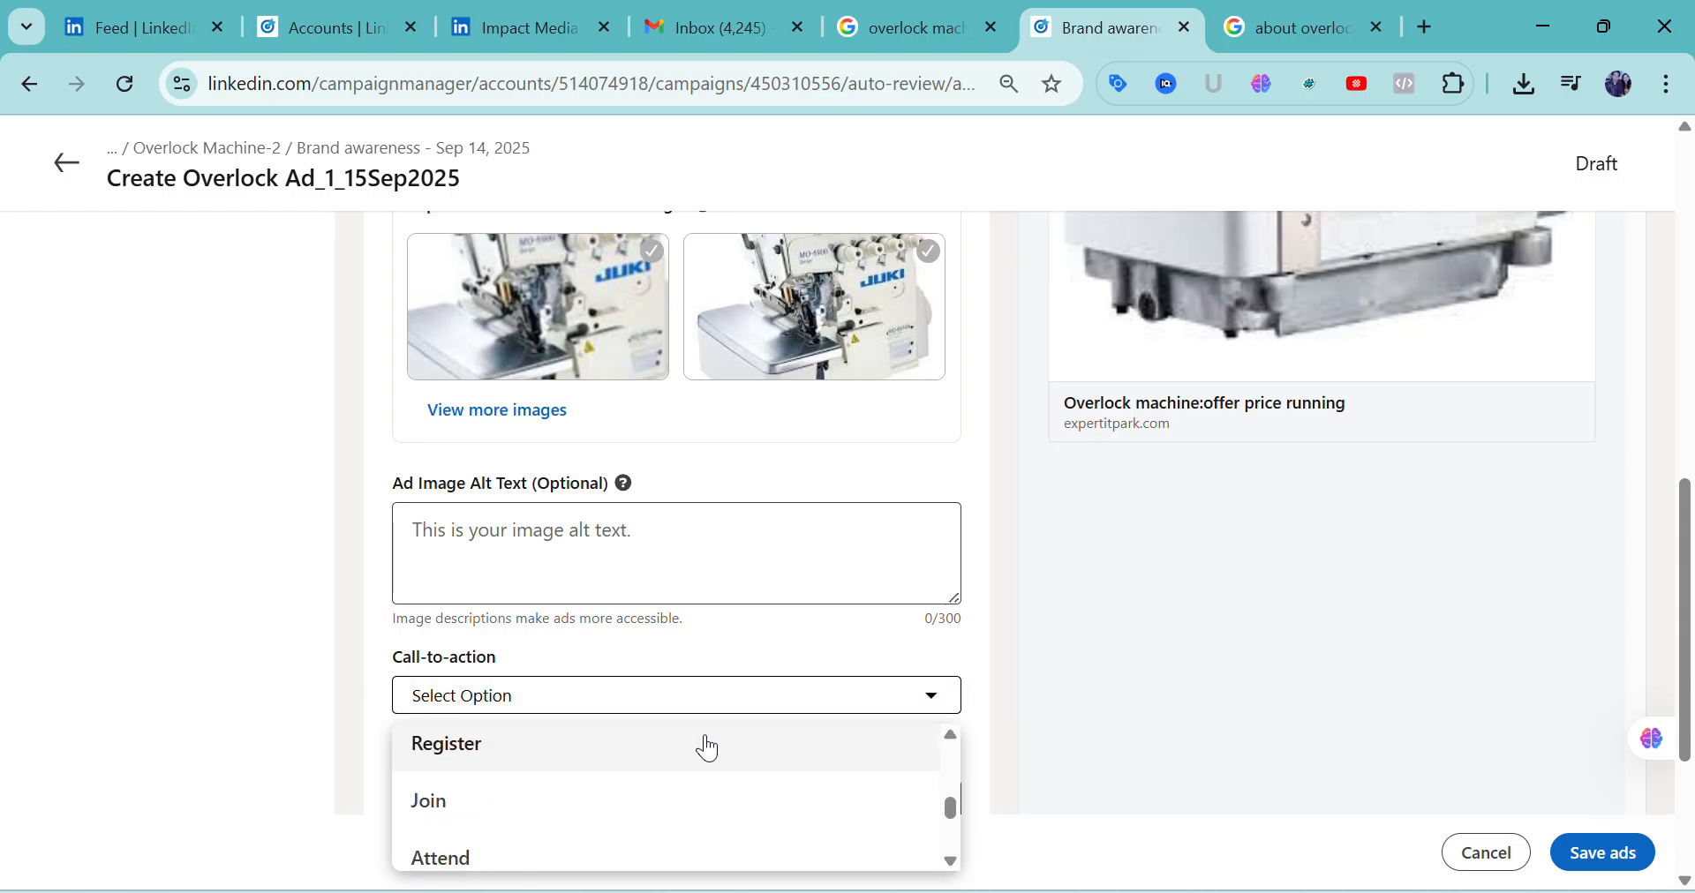
scroll(700, 758, "down", 1)
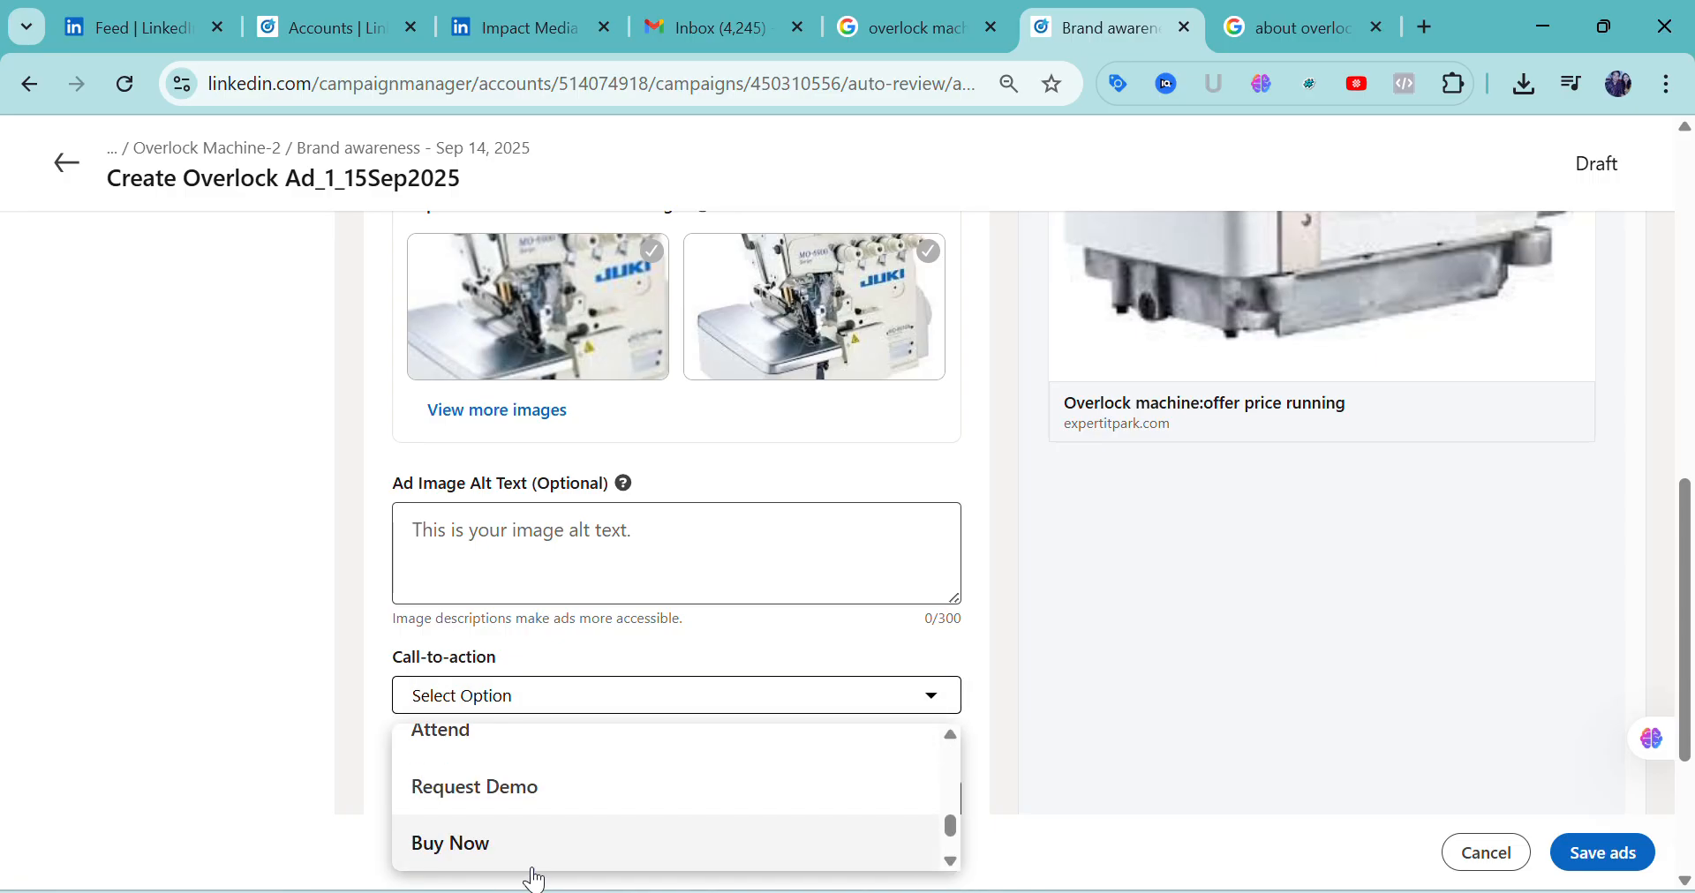
left_click(474, 847)
Check the ad's destination URL, optional description field, call-to-action and preview from end to beginning
scroll(743, 760, "down", 2)
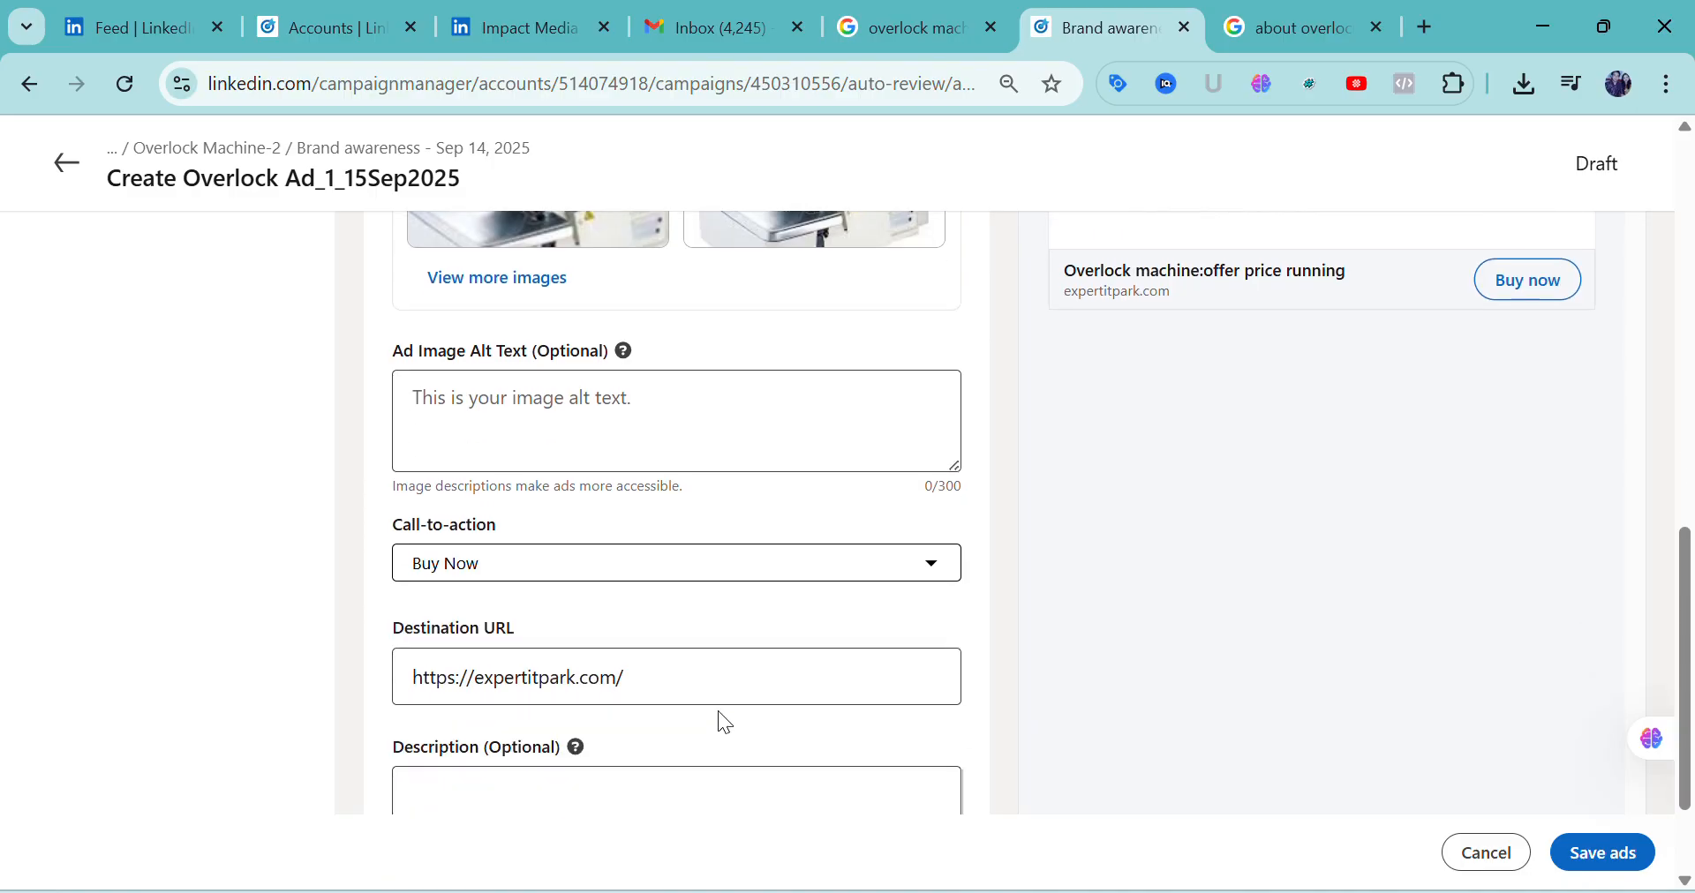
scroll(662, 700, "down", 2)
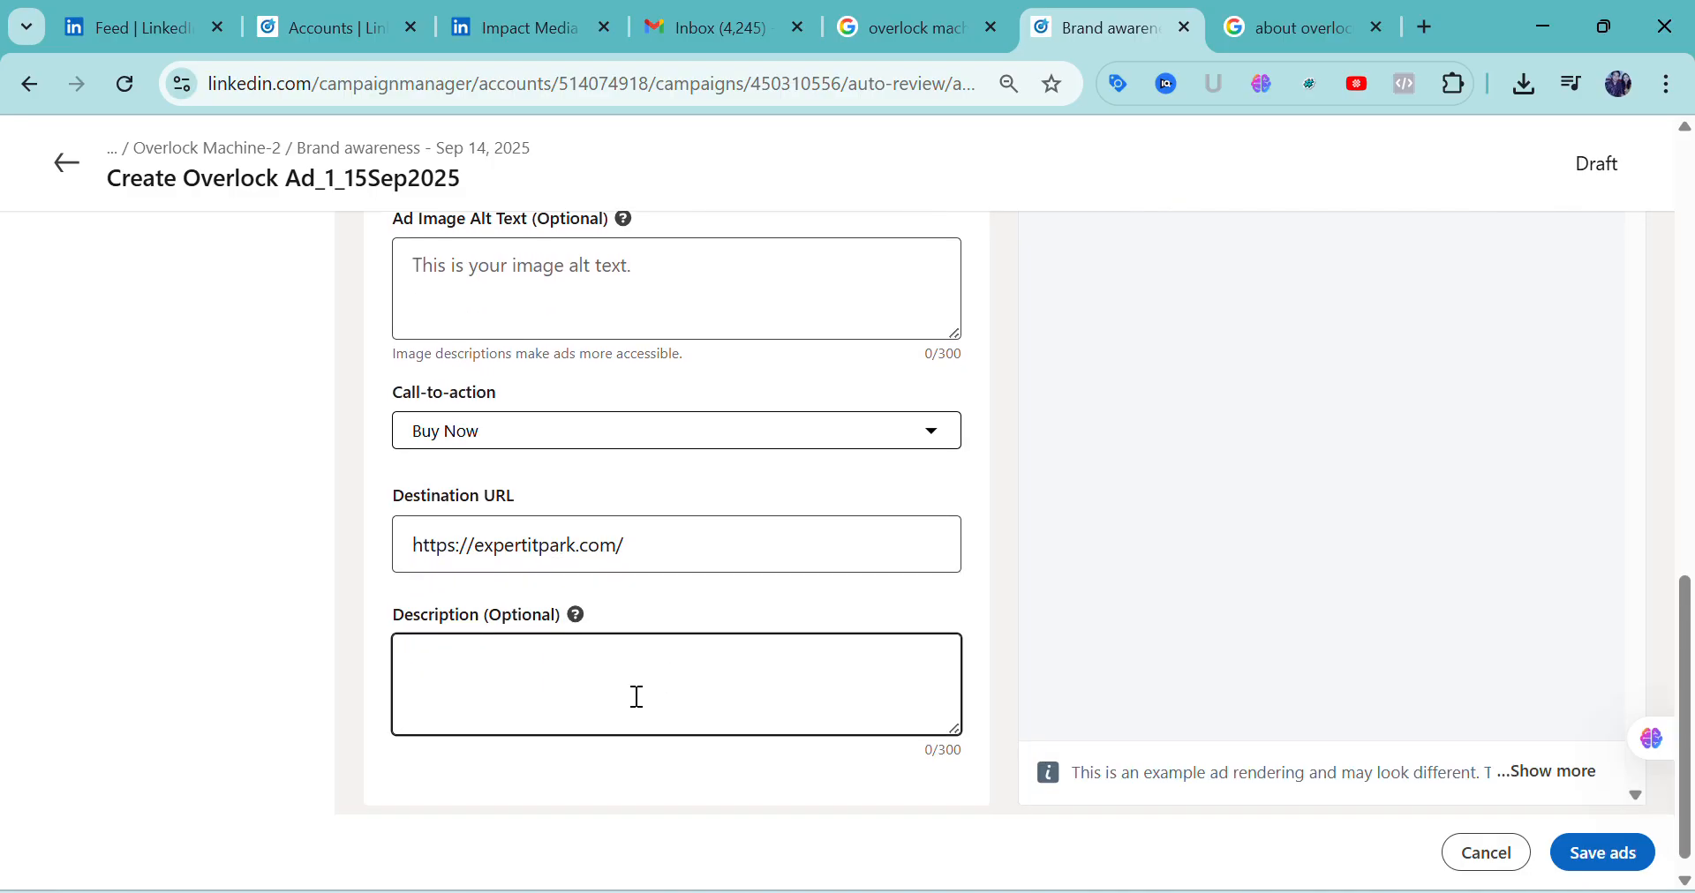
scroll(585, 687, "down", 1)
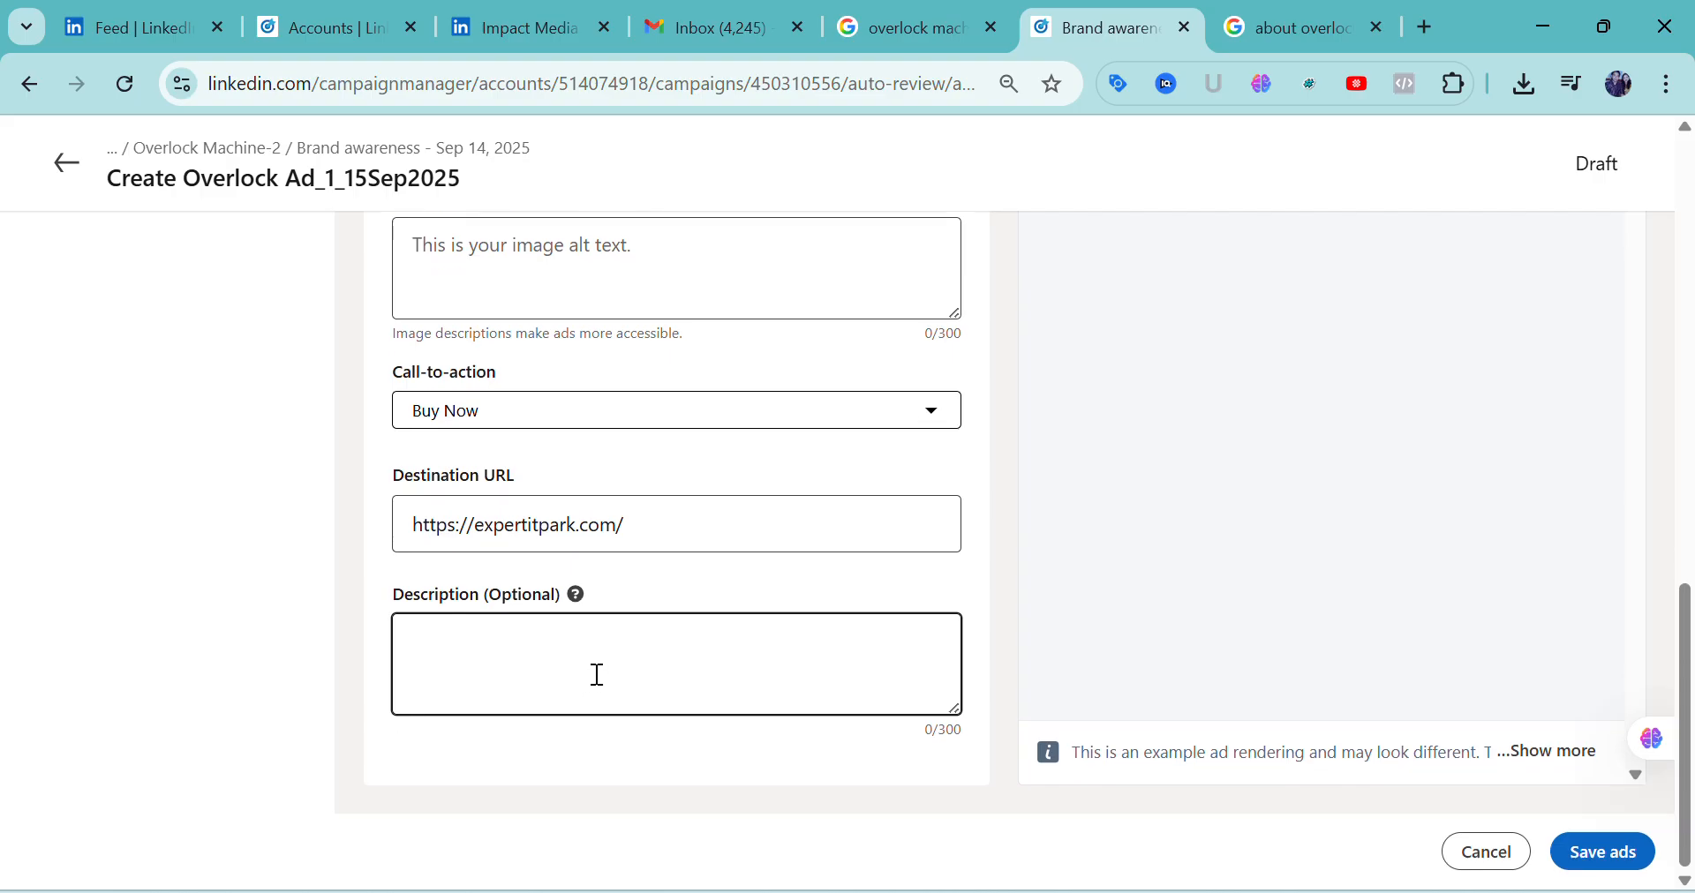
scroll(672, 677, "up", 8)
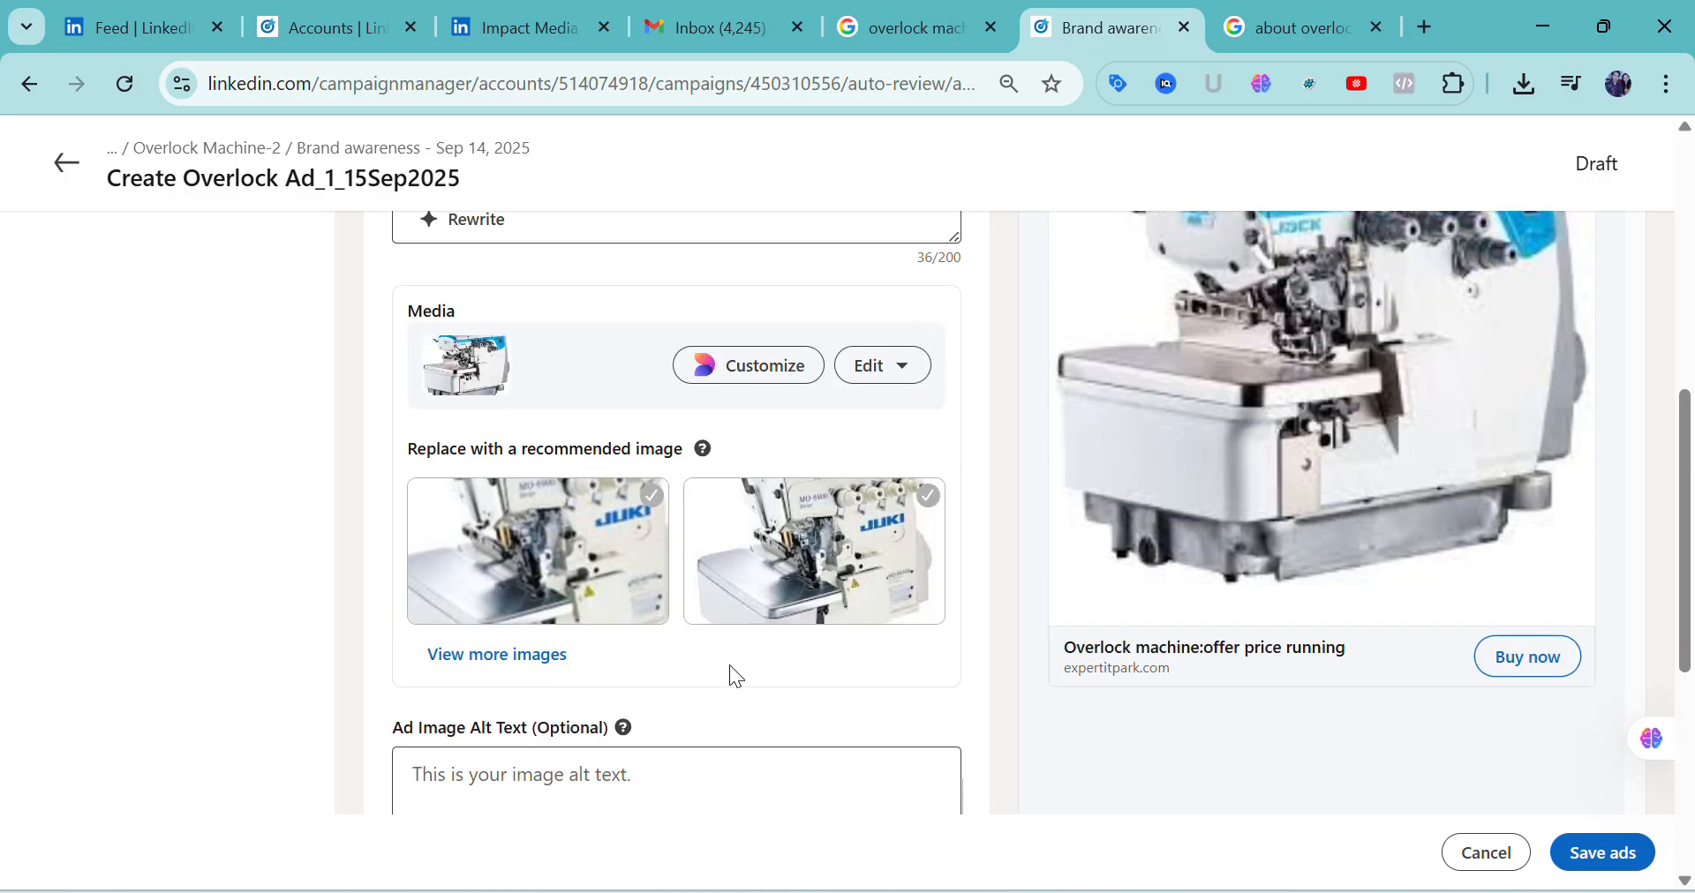
scroll(728, 666, "down", 6)
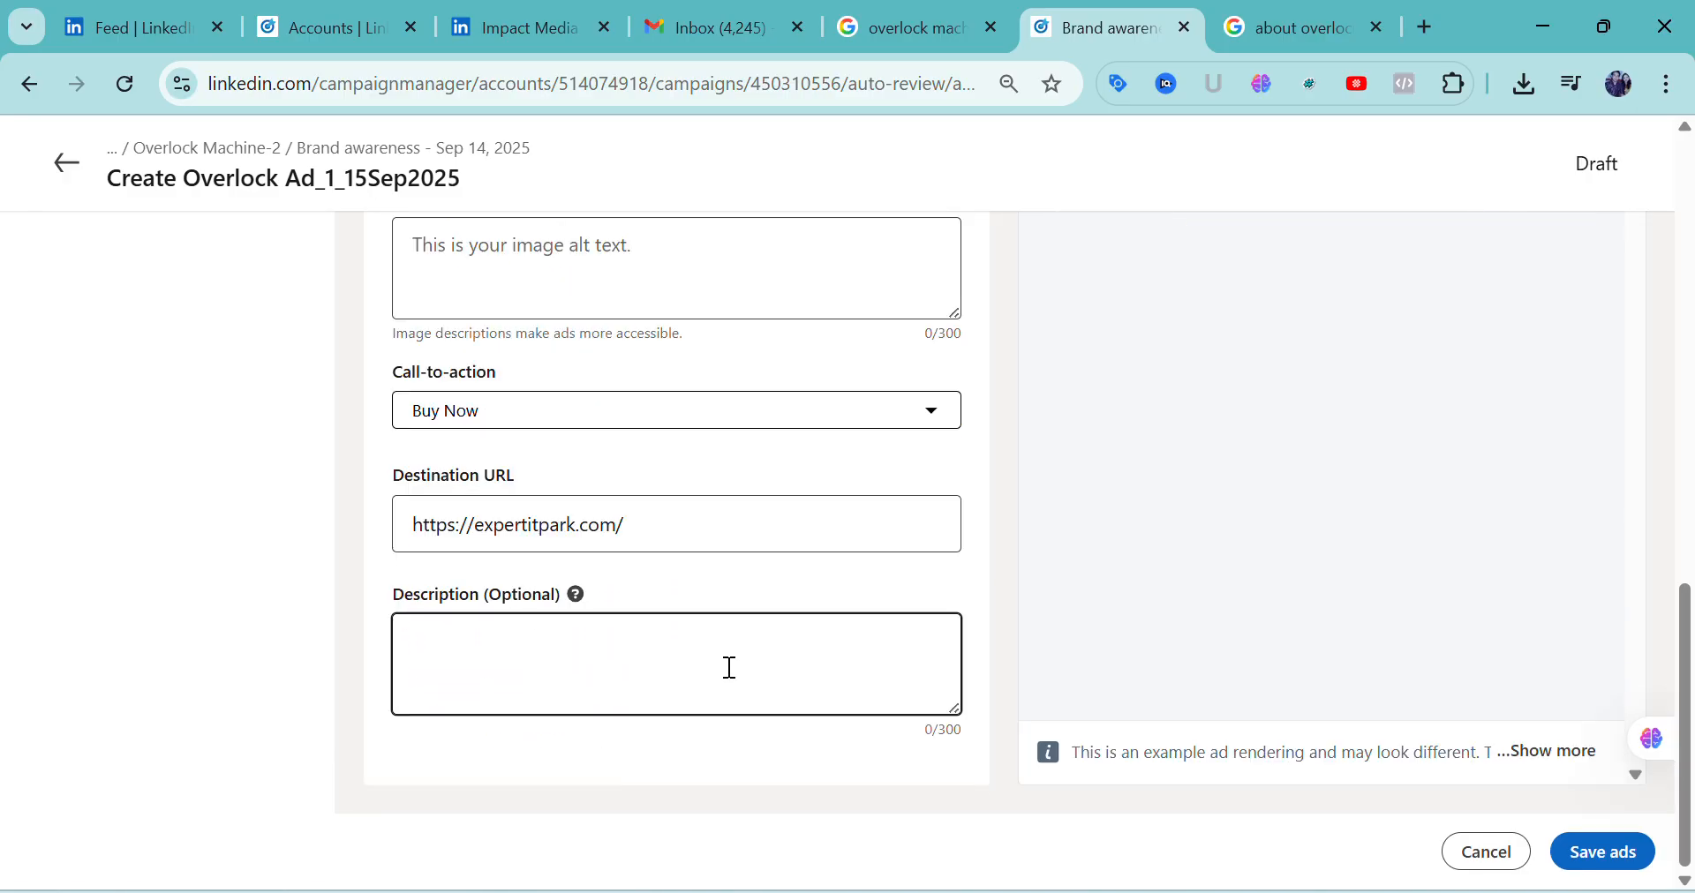
scroll(728, 666, "up", 4)
scroll(729, 669, "up", 1)
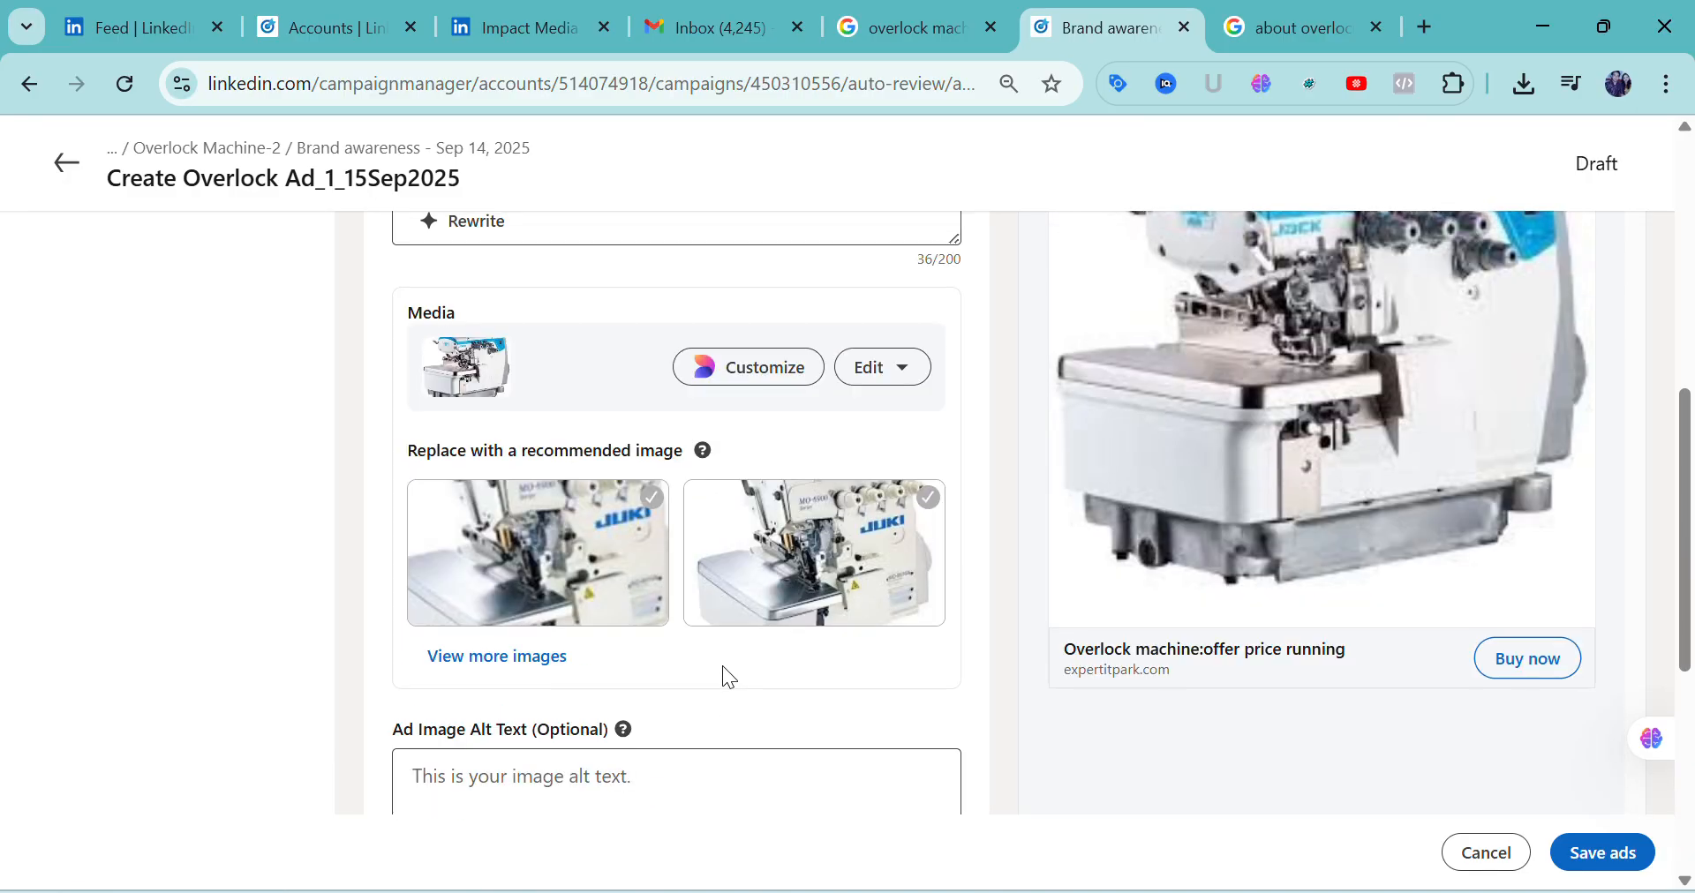
scroll(729, 678, "up", 6)
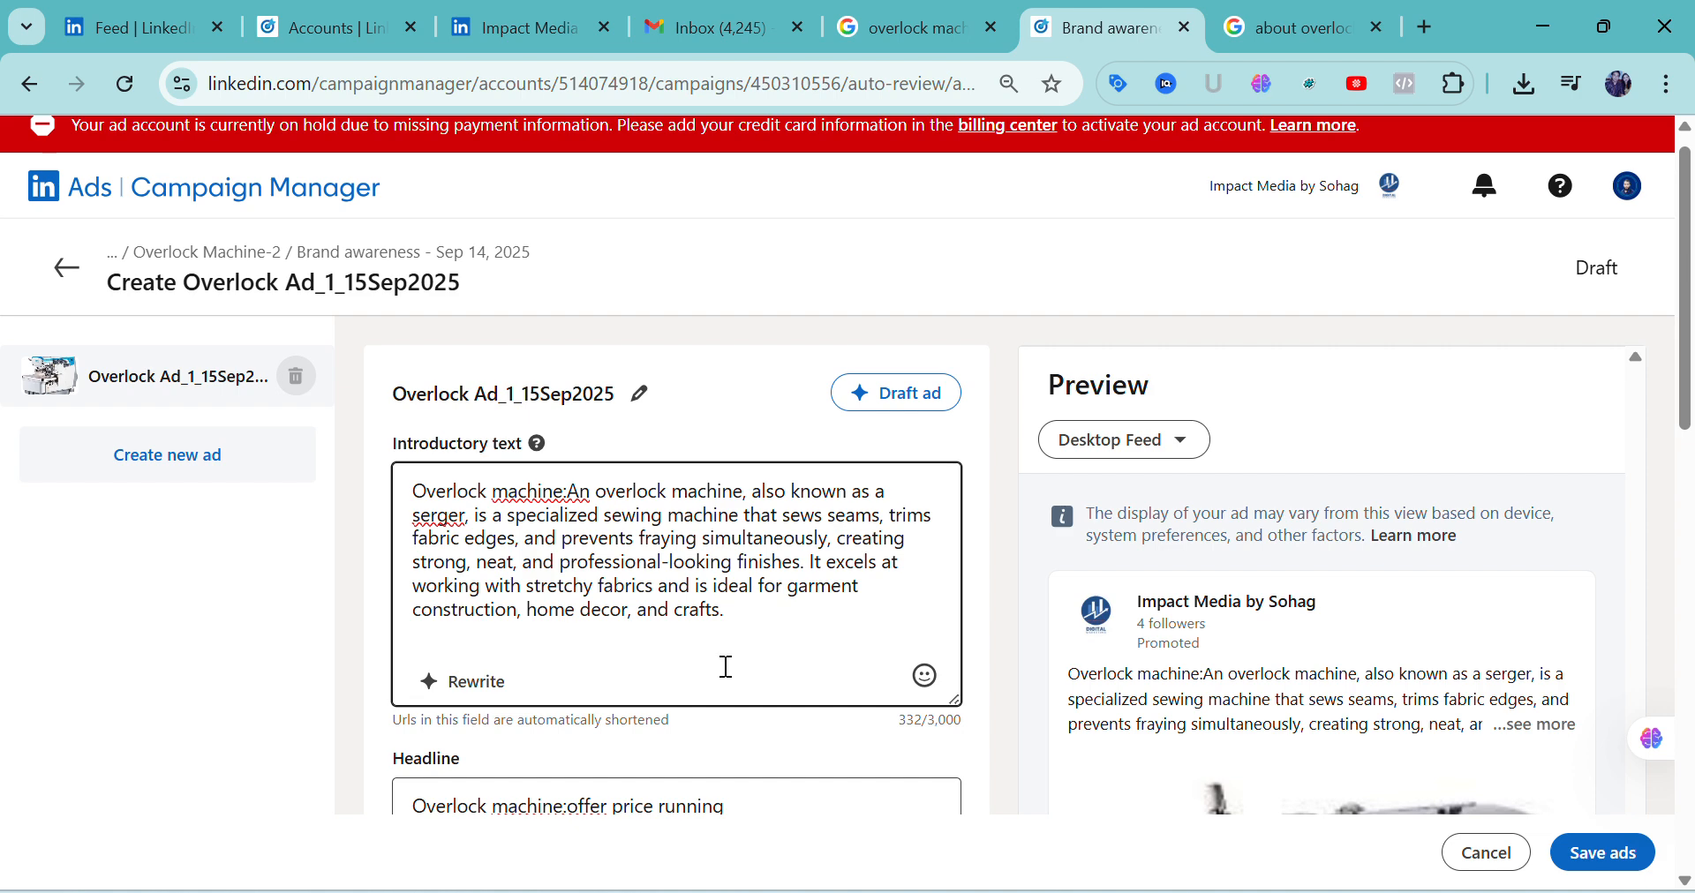
Save the completed overlock machine ad
scroll(725, 667, "down", 6)
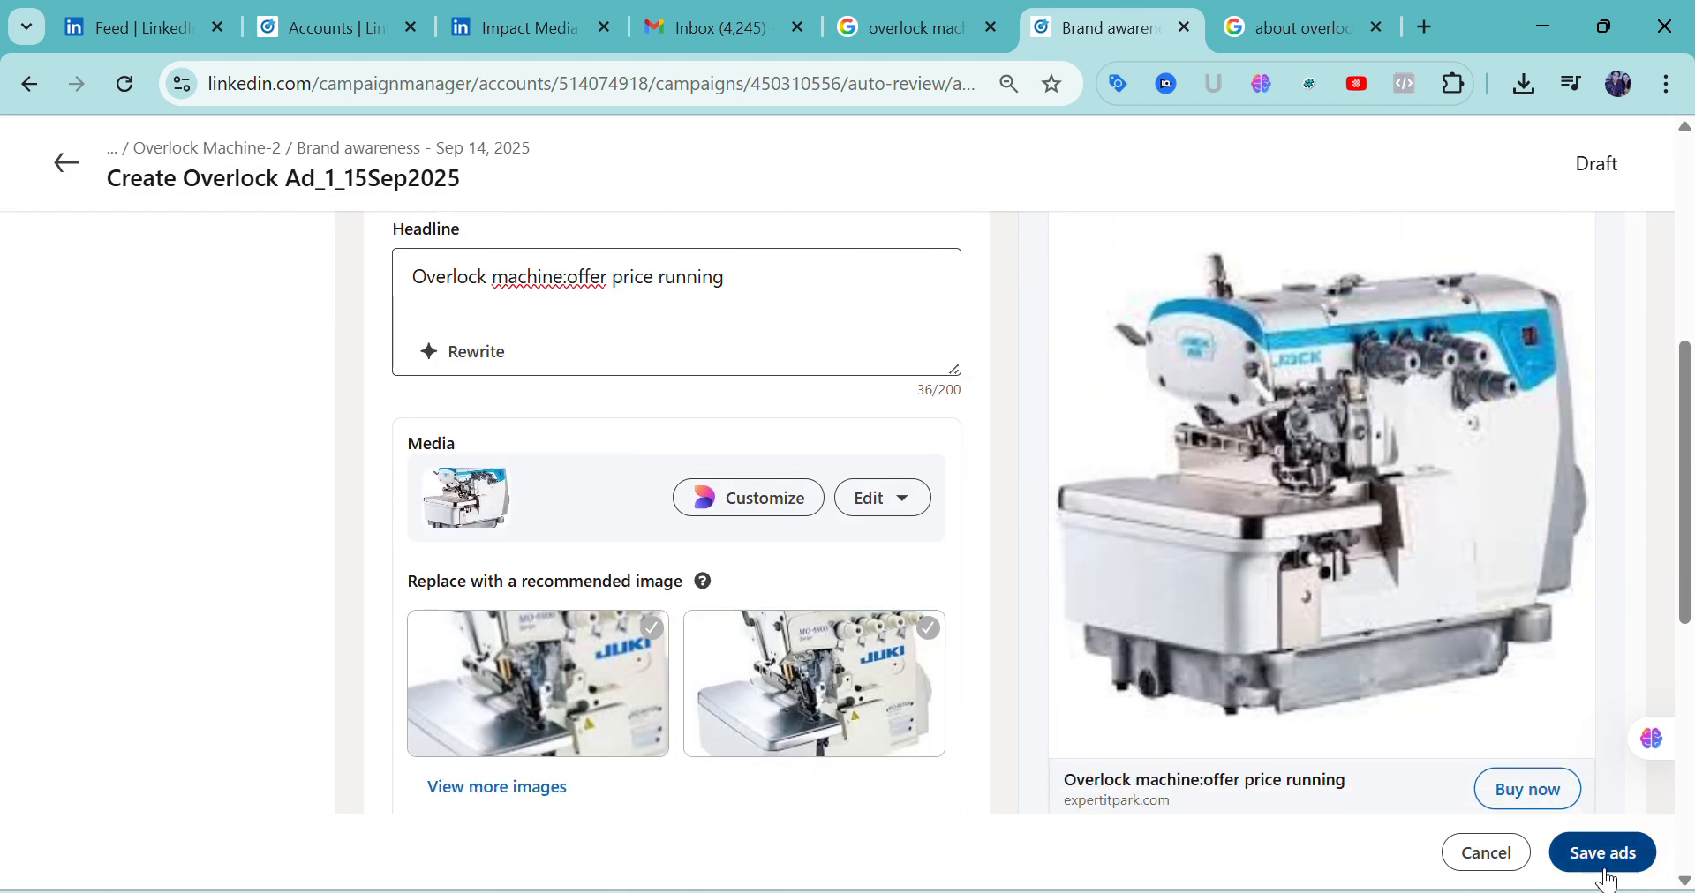
left_click(1608, 873)
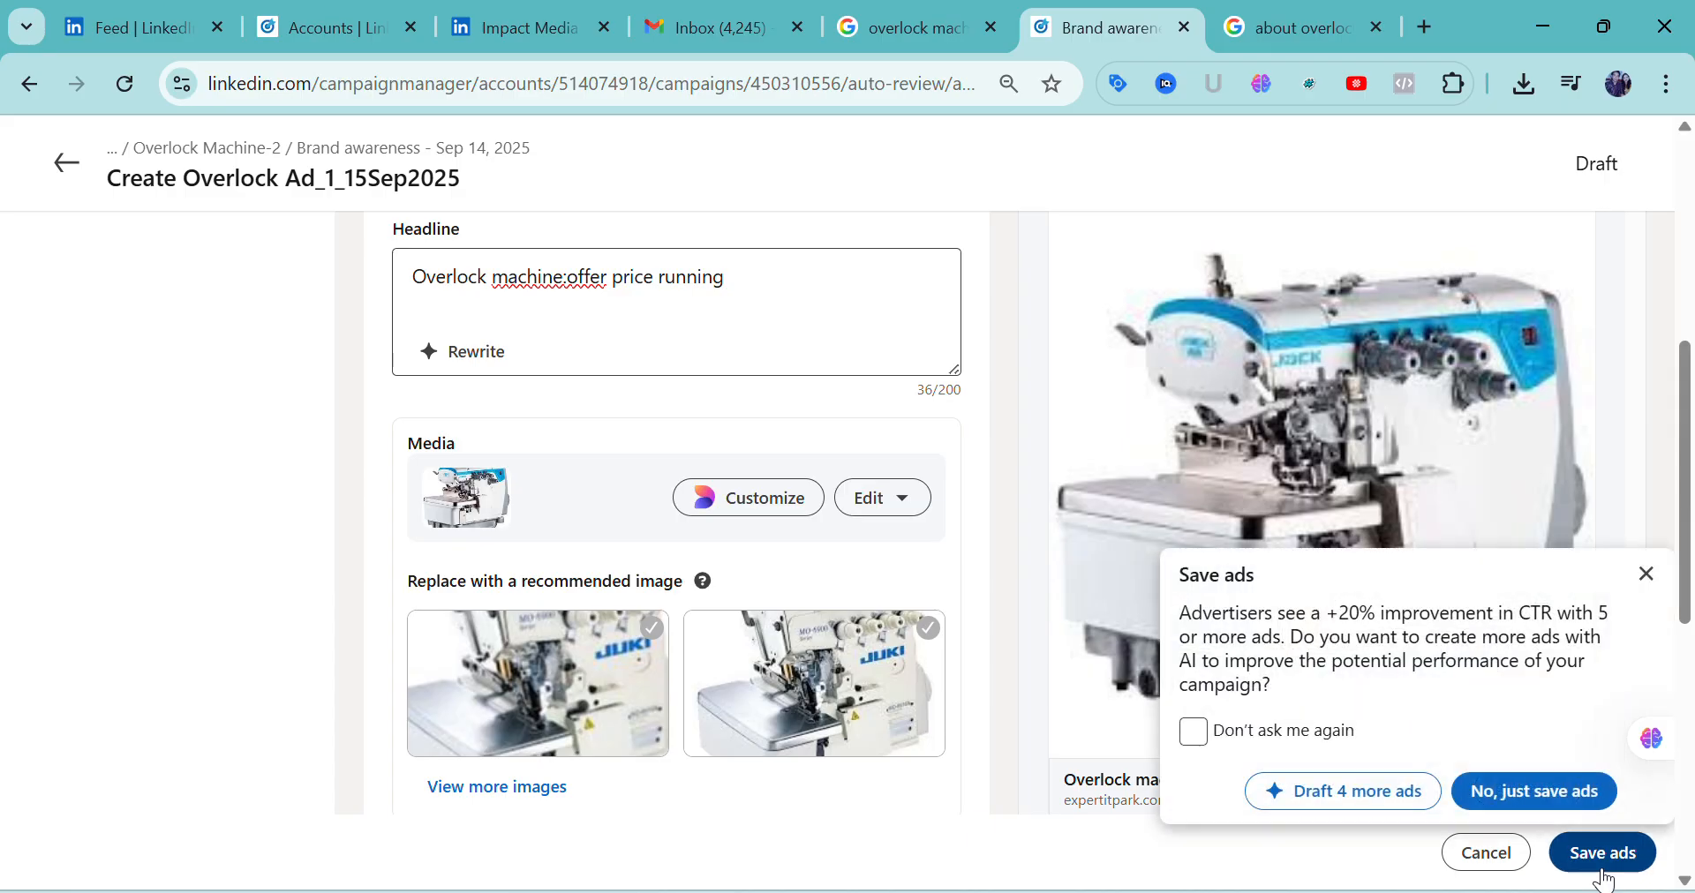
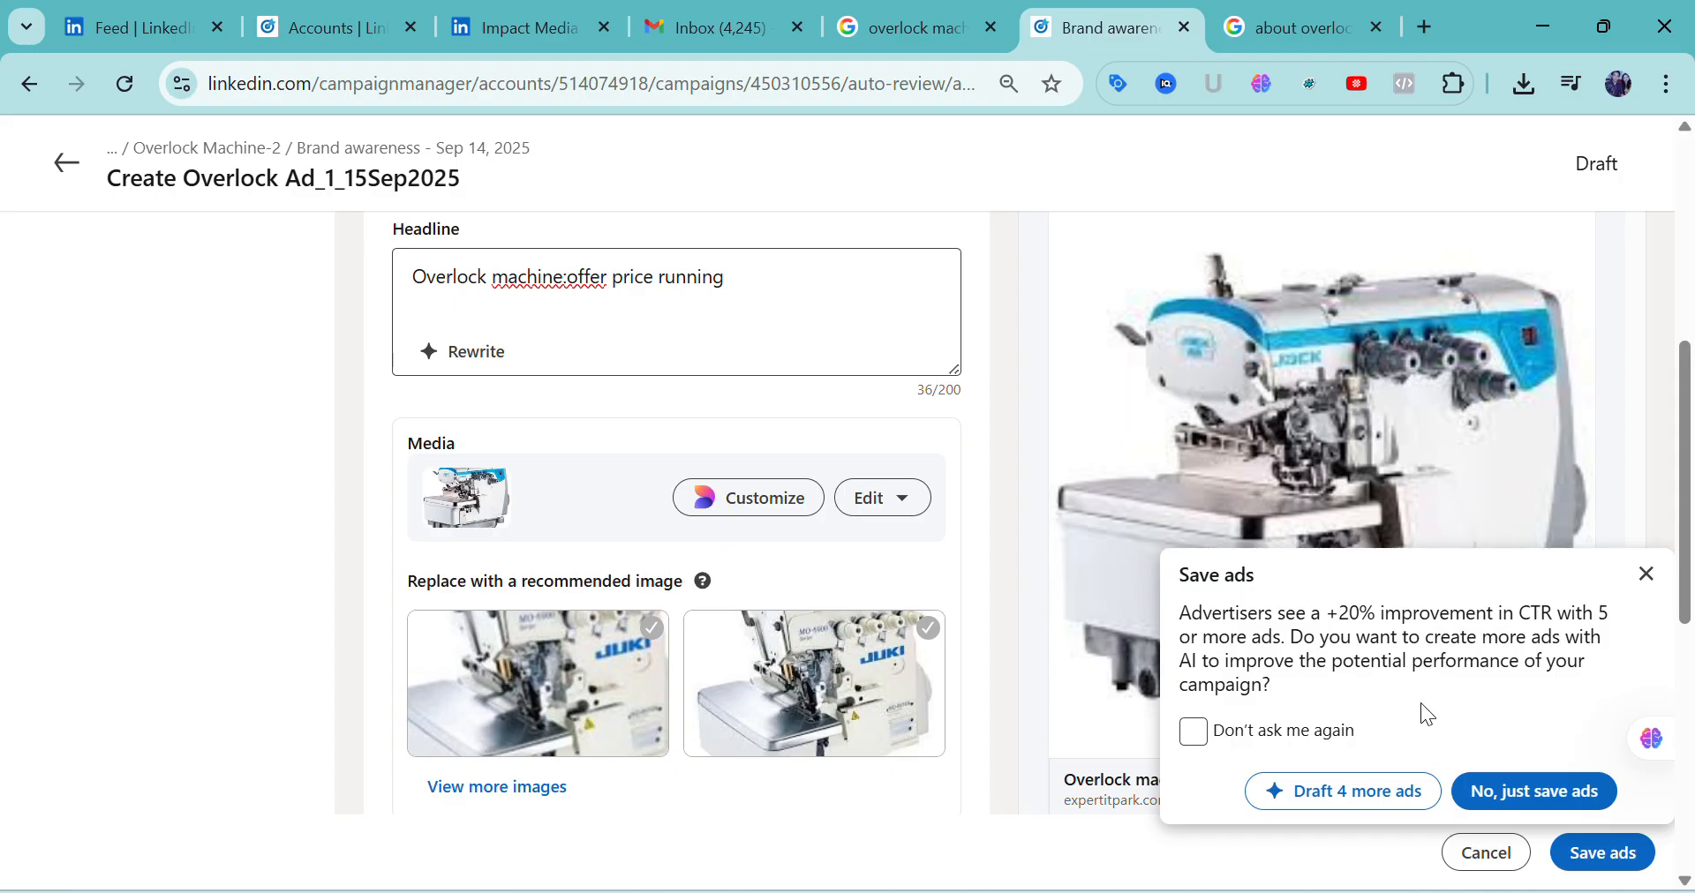
Save the overlock ad without drafting four more, and review its creative preview in the campaign's Image ads section
left_click(1534, 807)
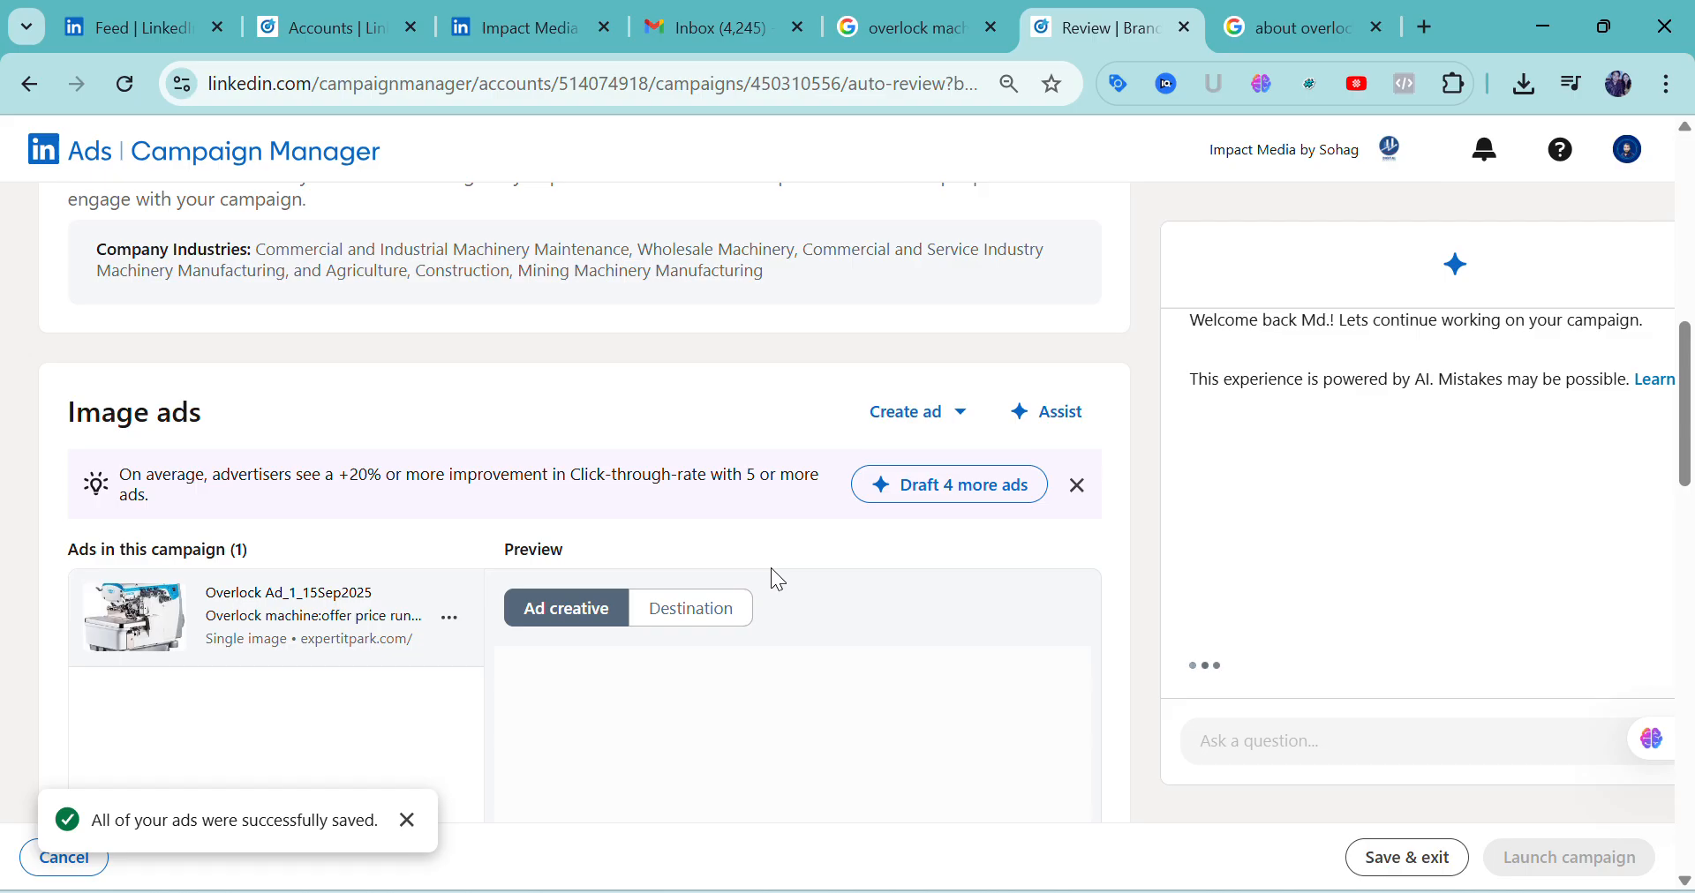
scroll(777, 579, "down", 2)
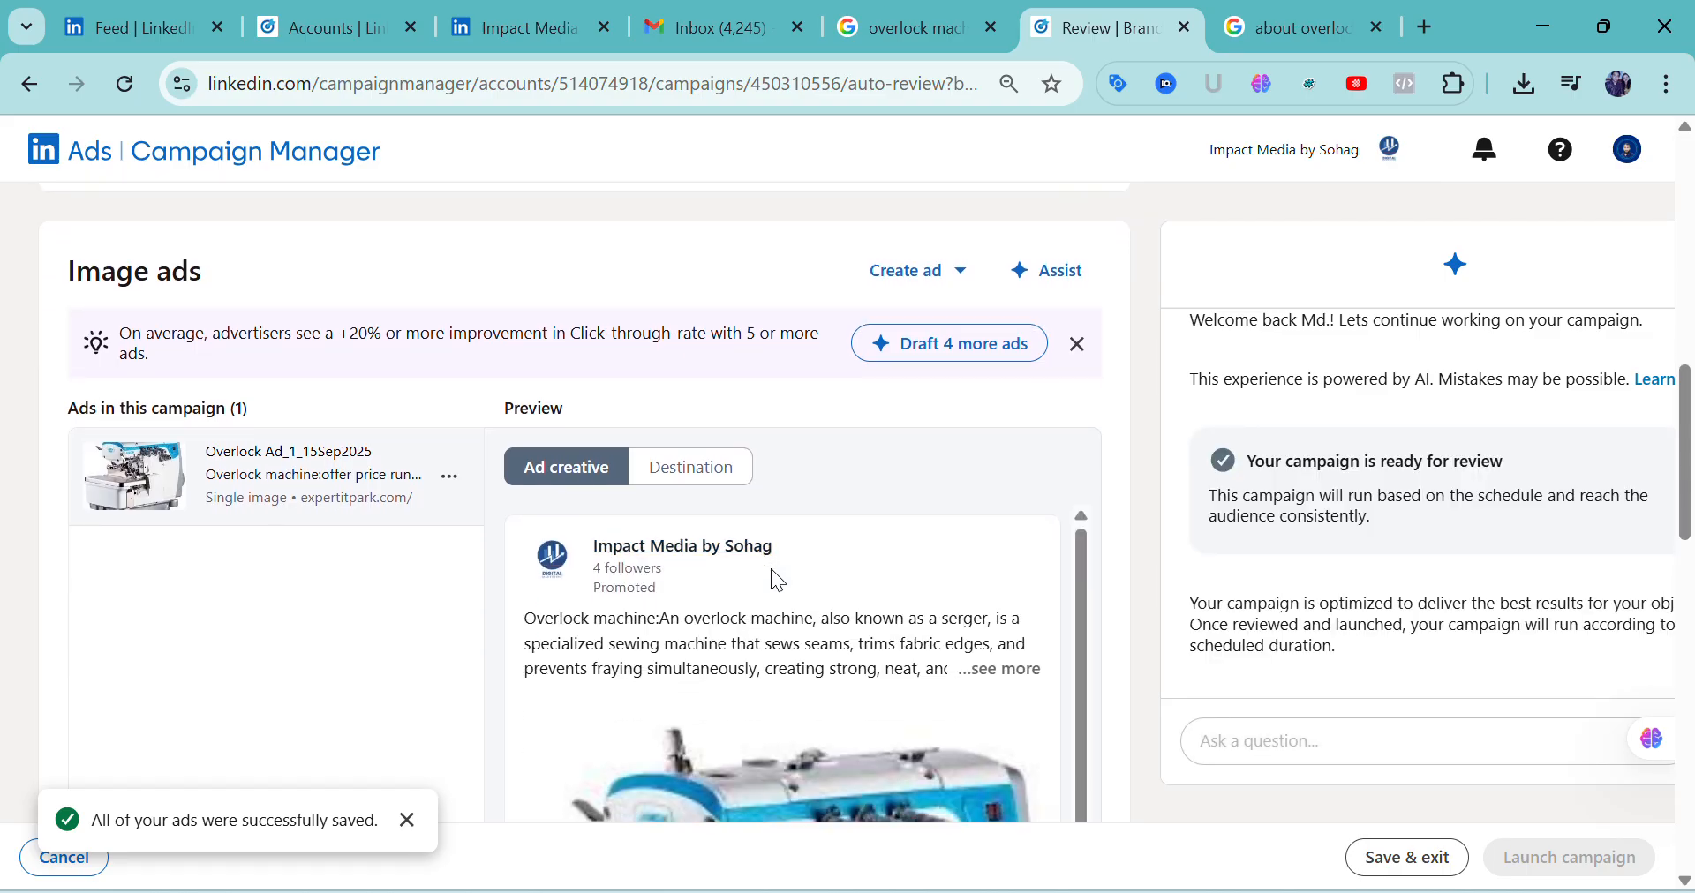
scroll(773, 572, "down", 3)
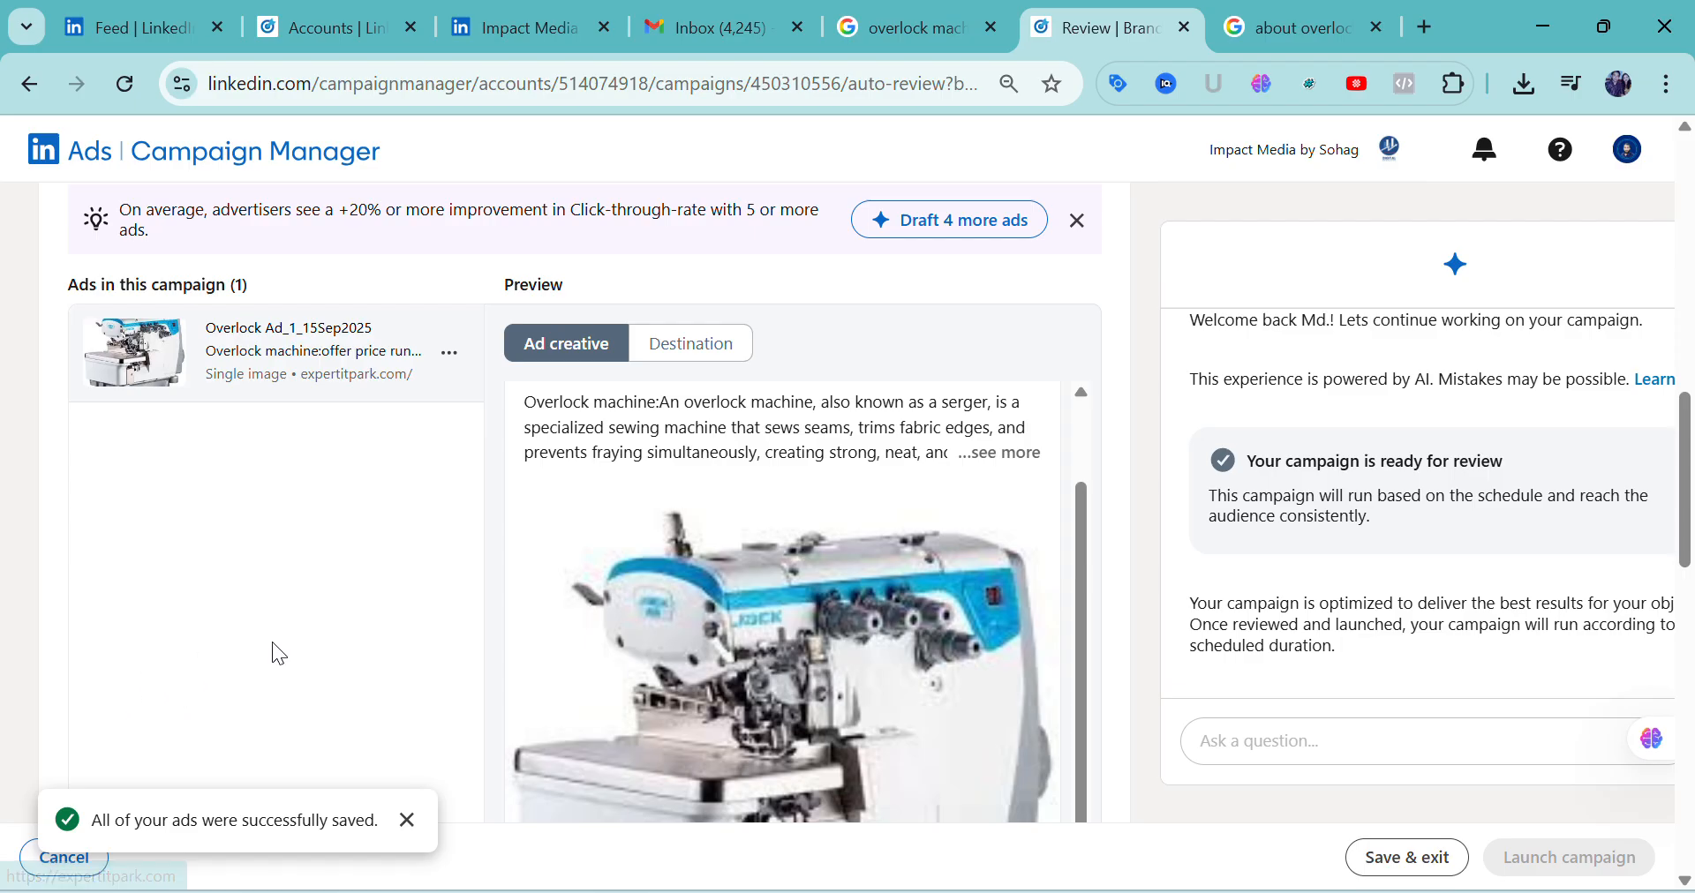
scroll(371, 616, "down", 5)
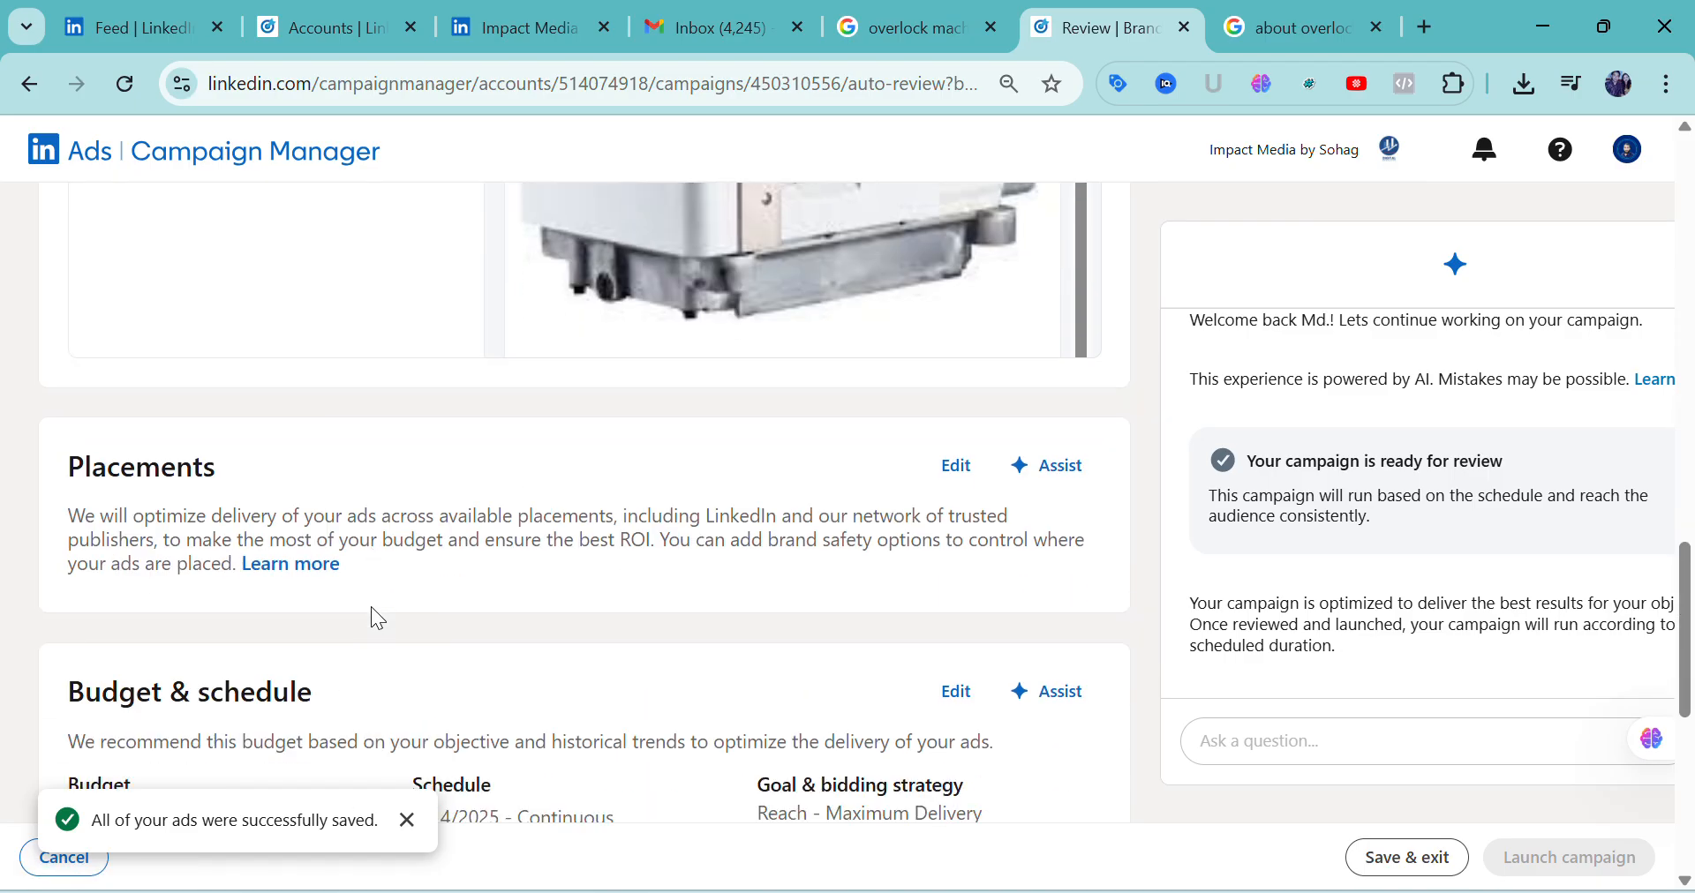
scroll(371, 608, "up", 5)
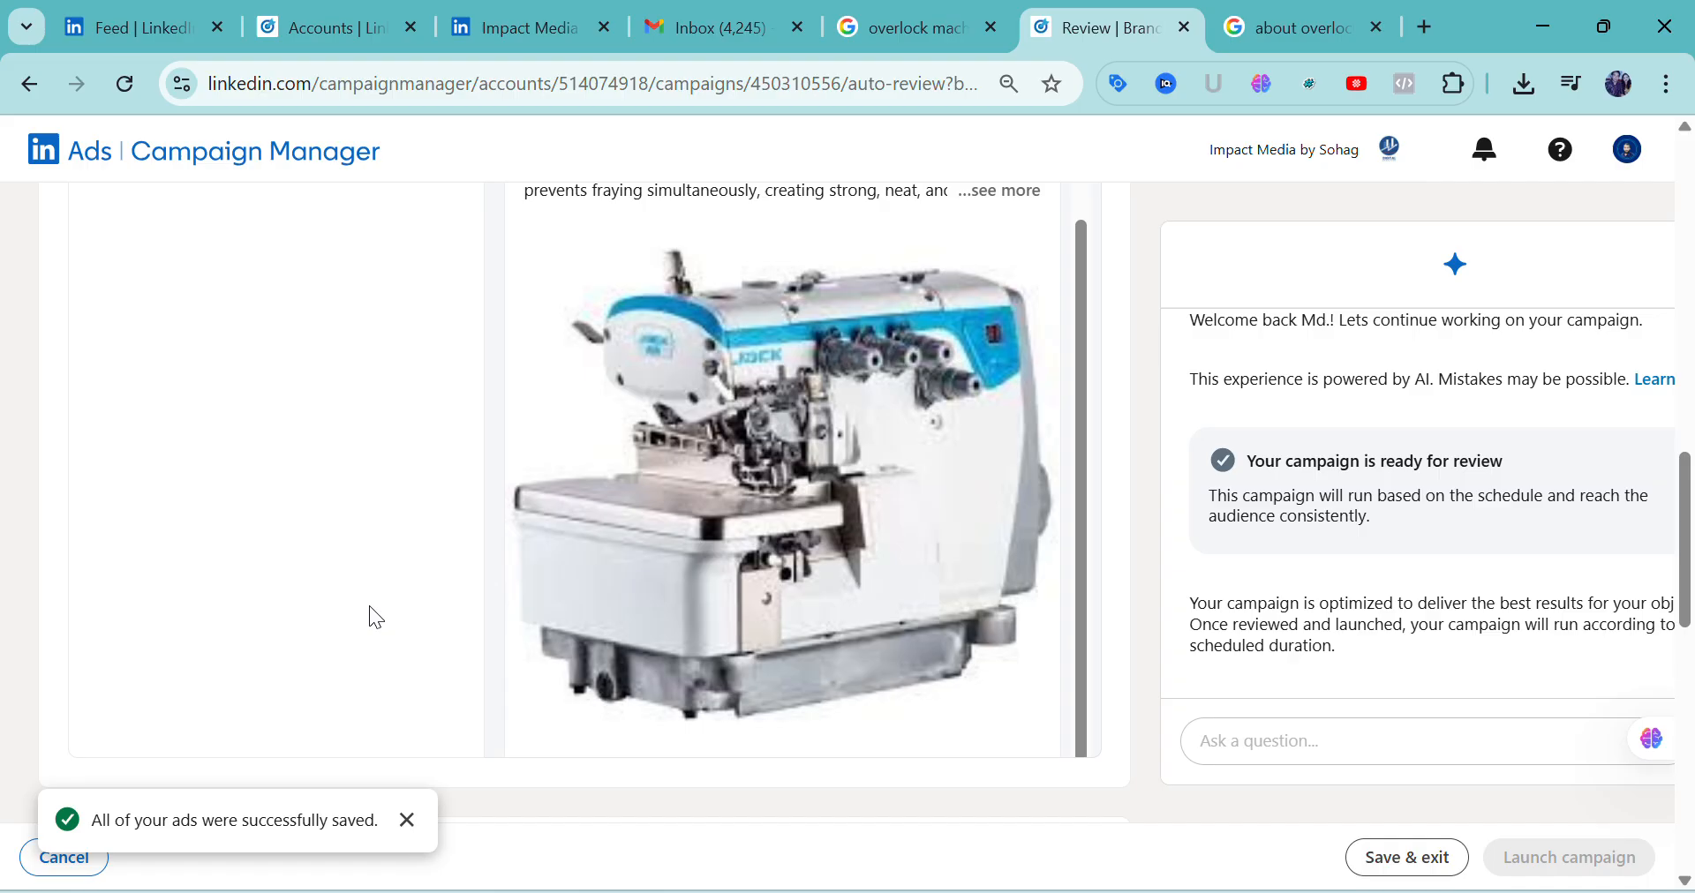
scroll(371, 607, "up", 3)
scroll(459, 609, "down", 3)
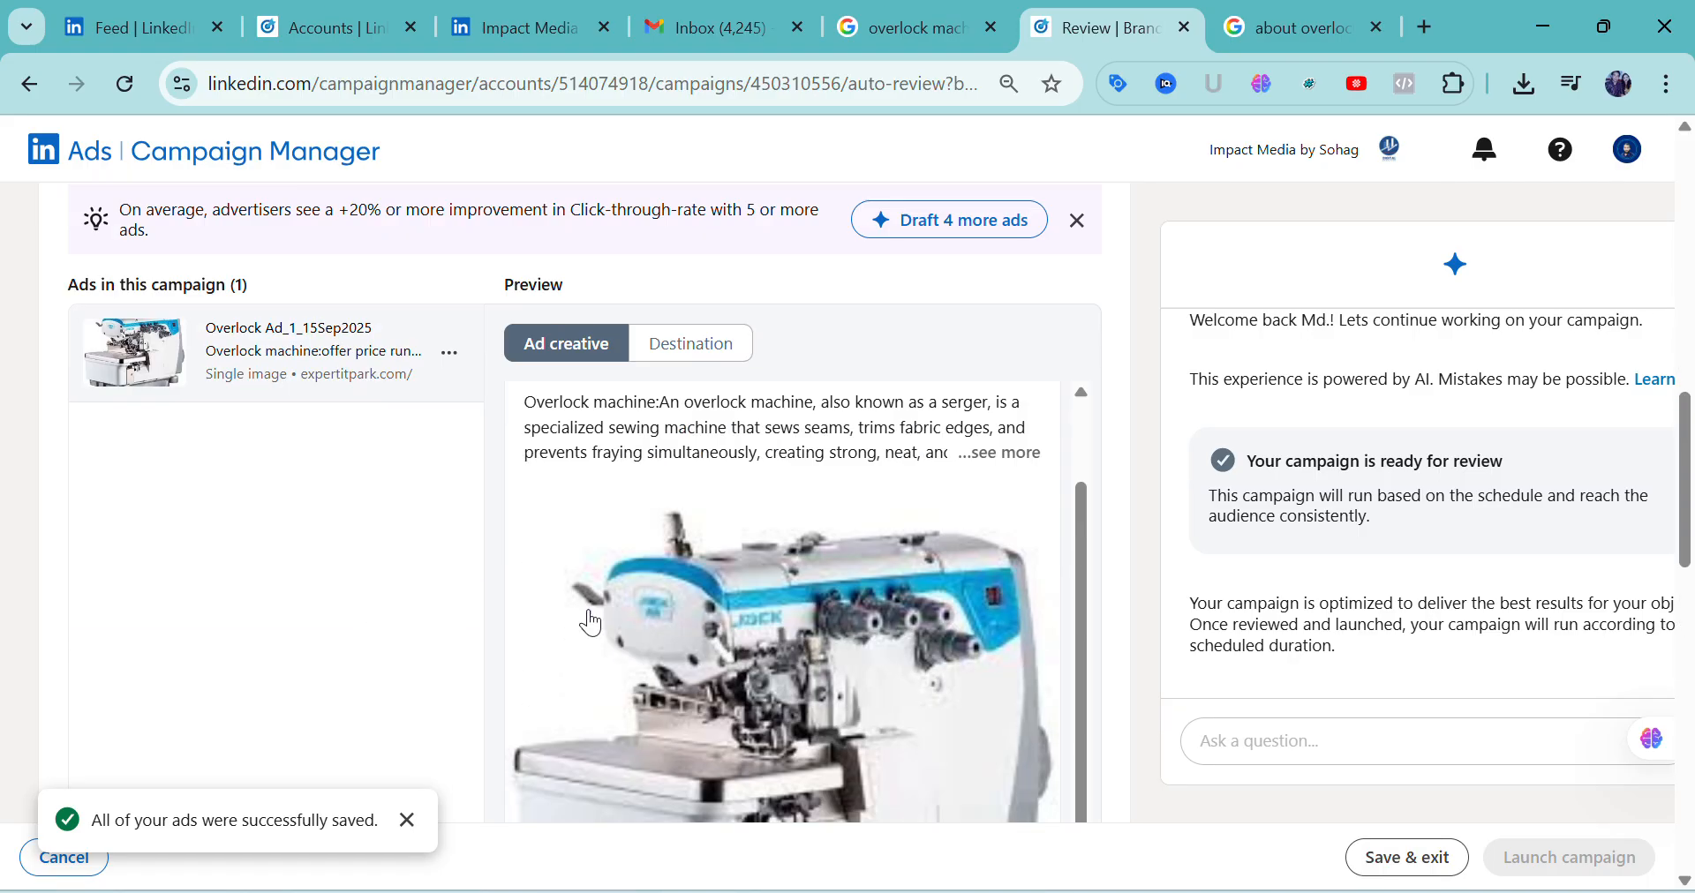
Open the campaign's Placements settings for editing and check the options for controlling where ads appear
scroll(592, 618, "down", 5)
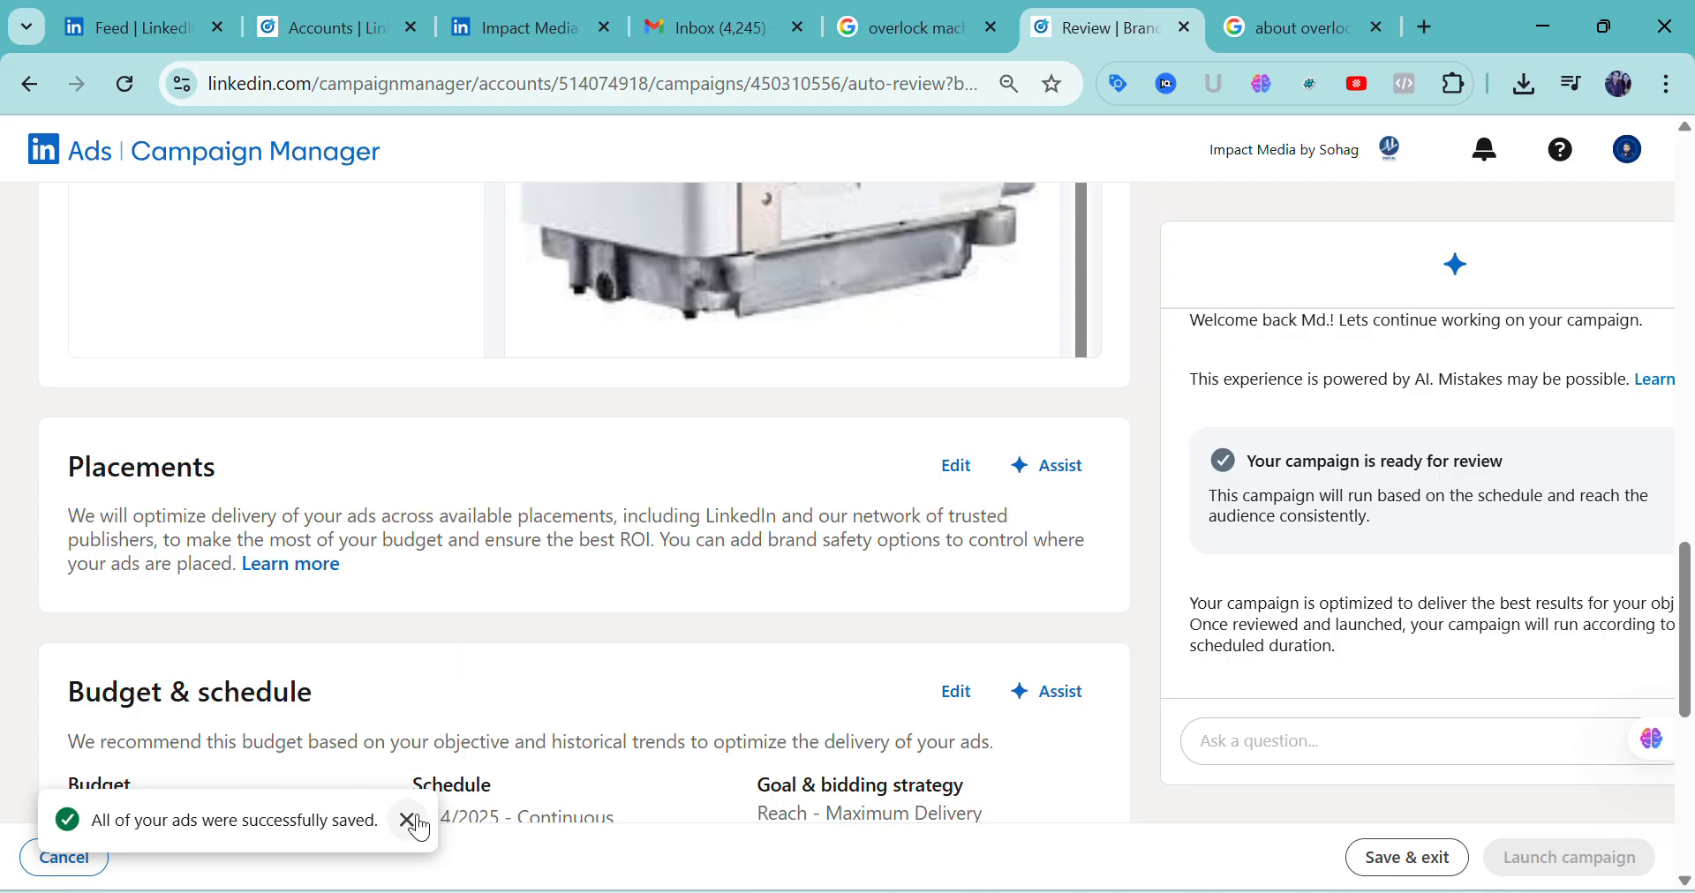
left_click(947, 472)
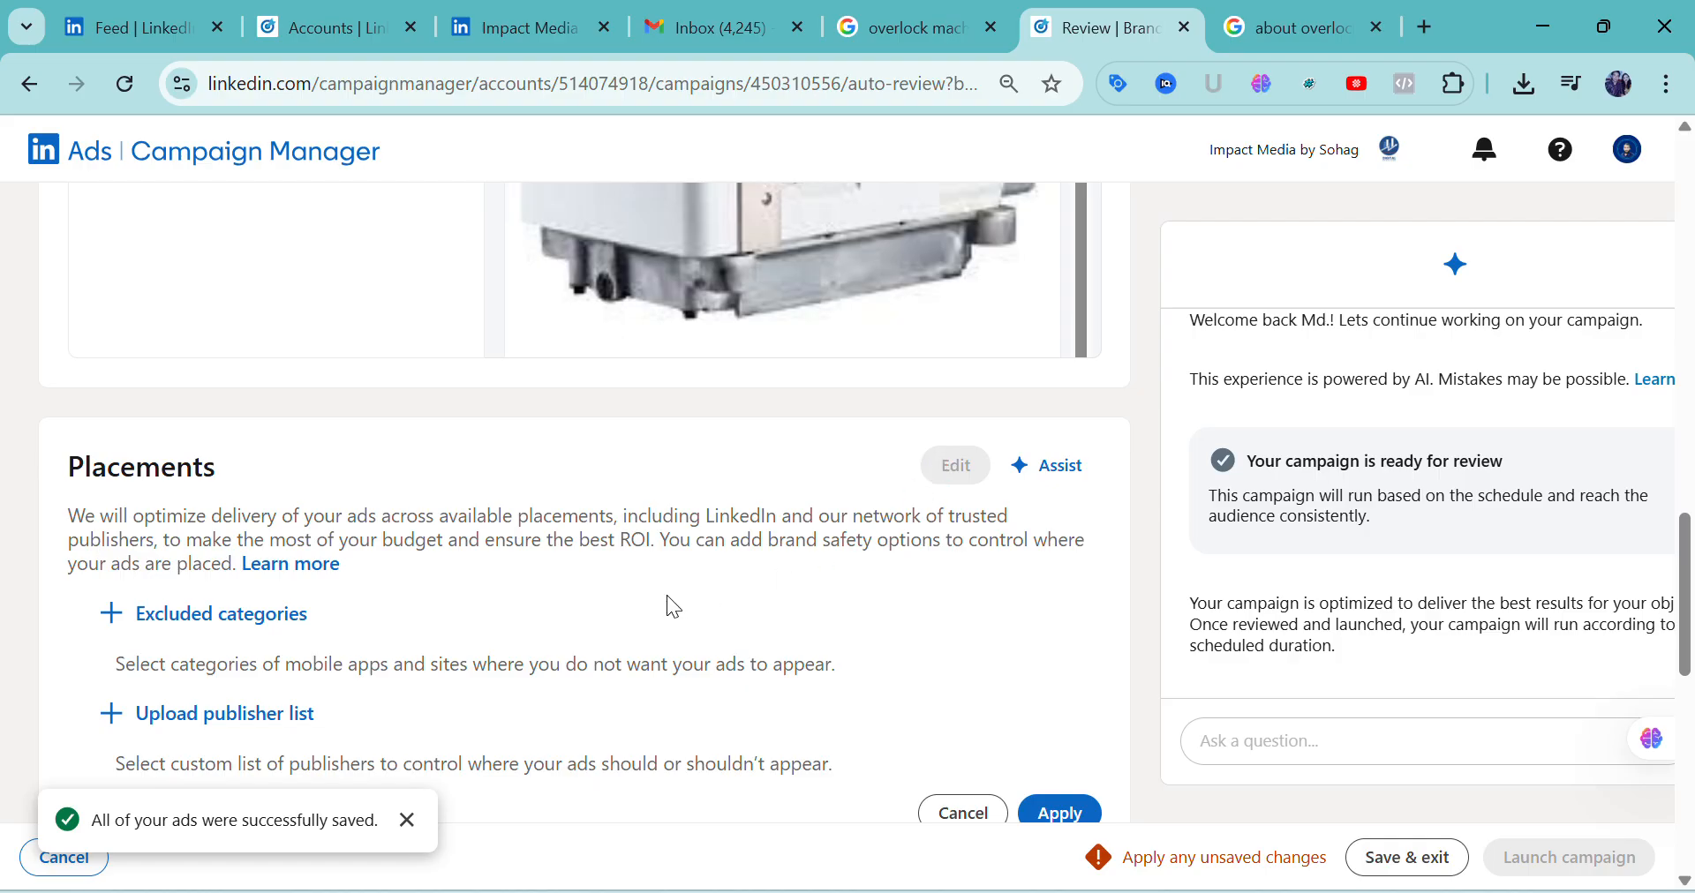
scroll(672, 606, "down", 2)
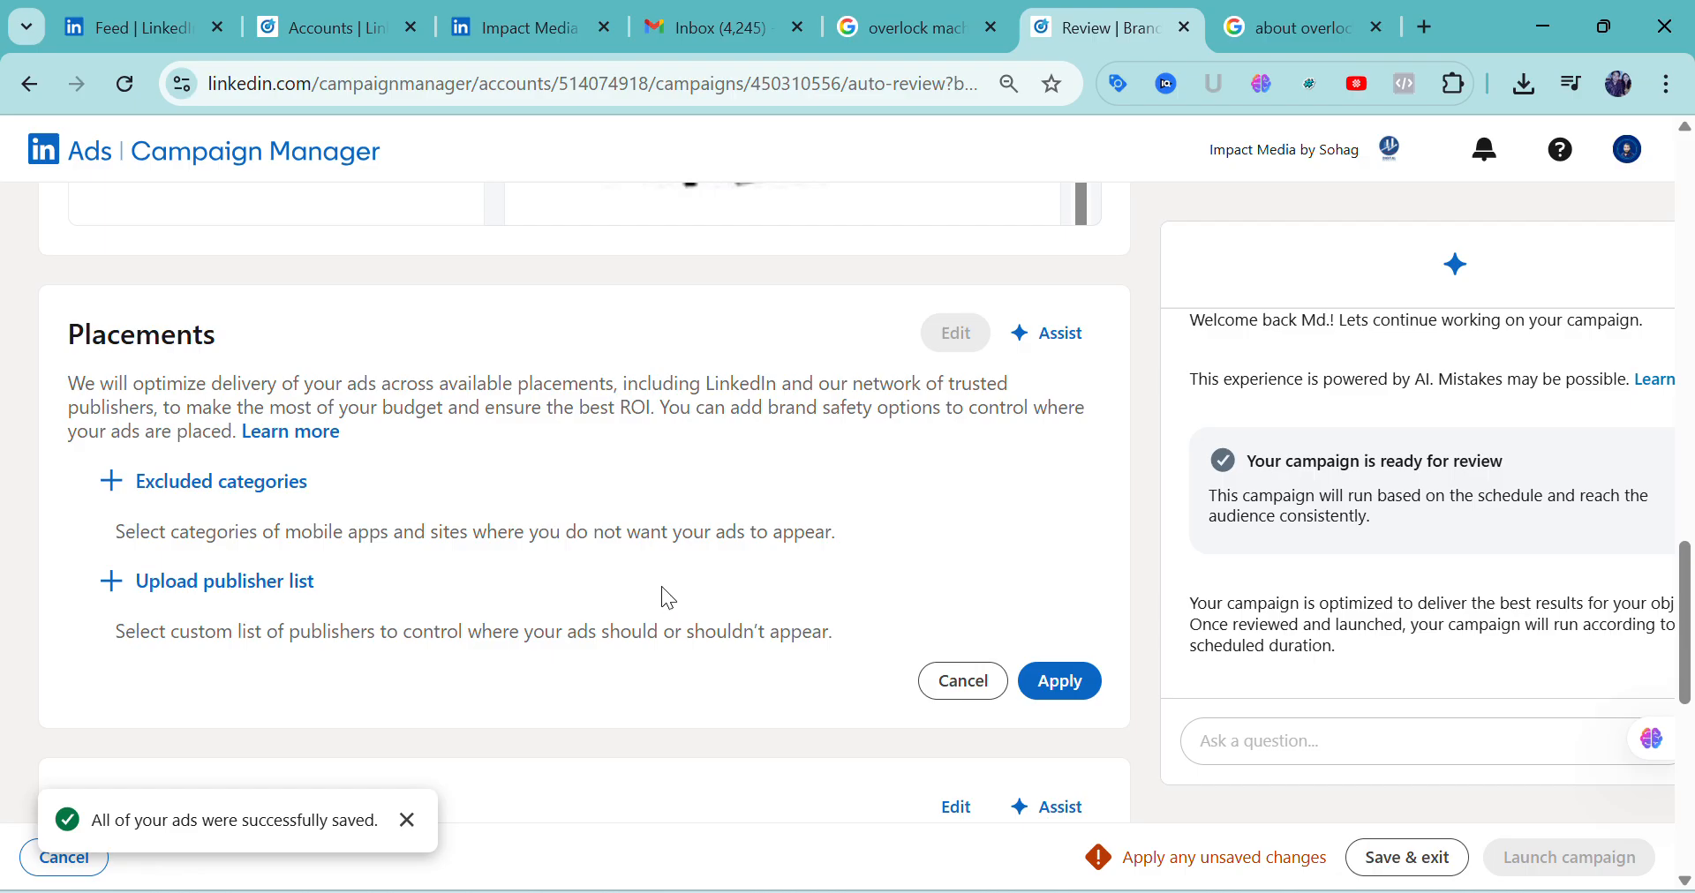
scroll(660, 586, "down", 3)
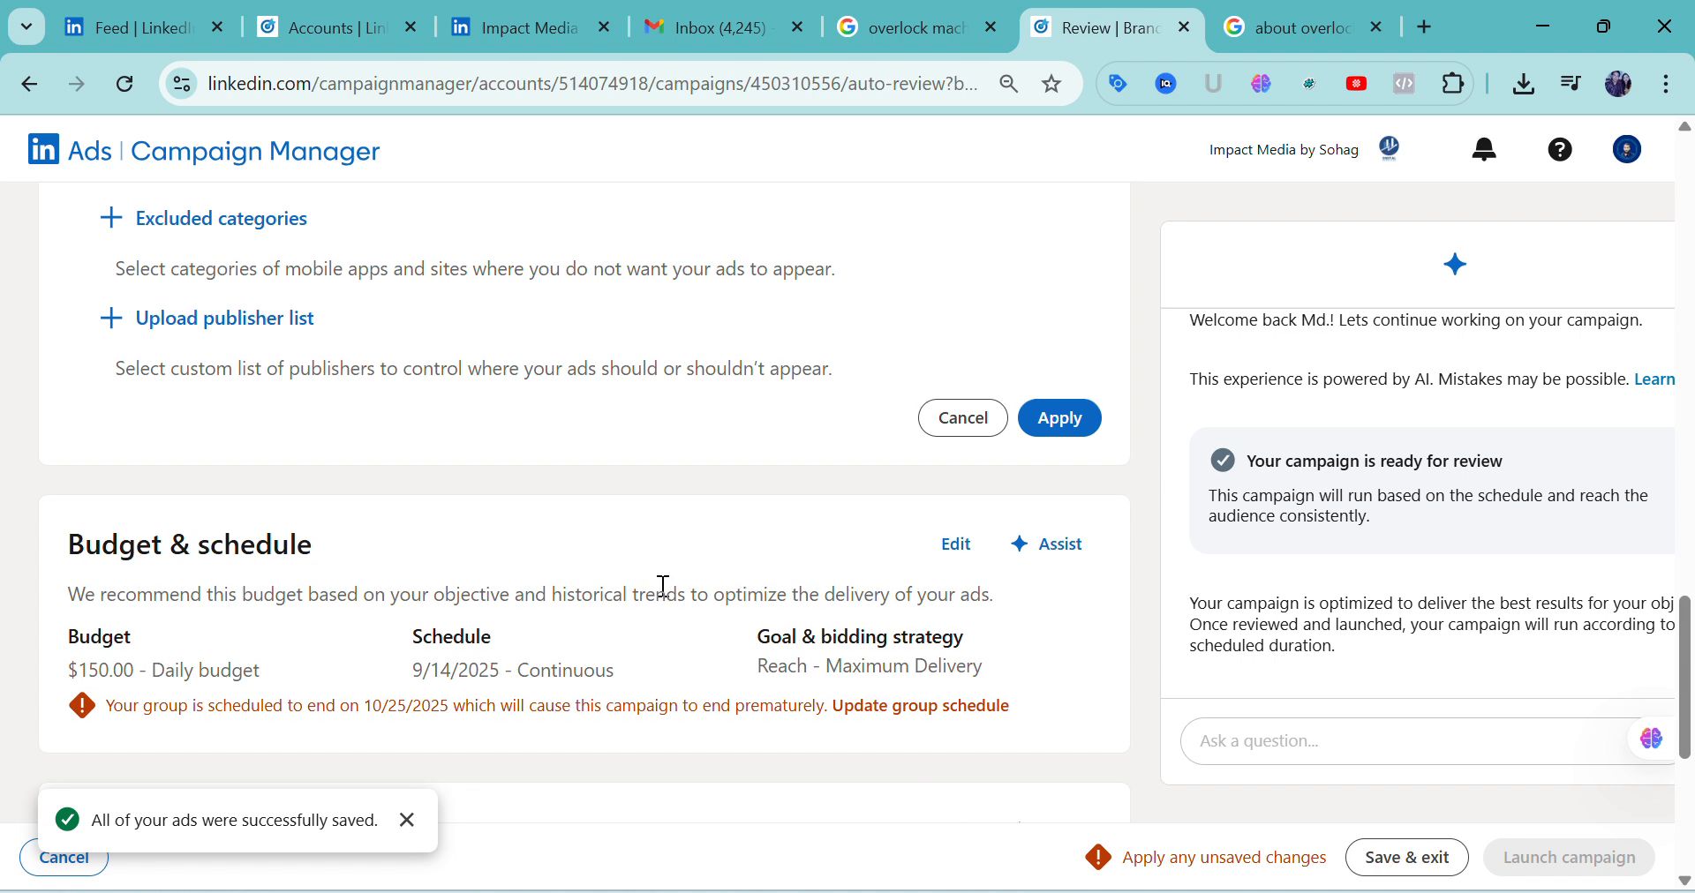
scroll(664, 587, "up", 3)
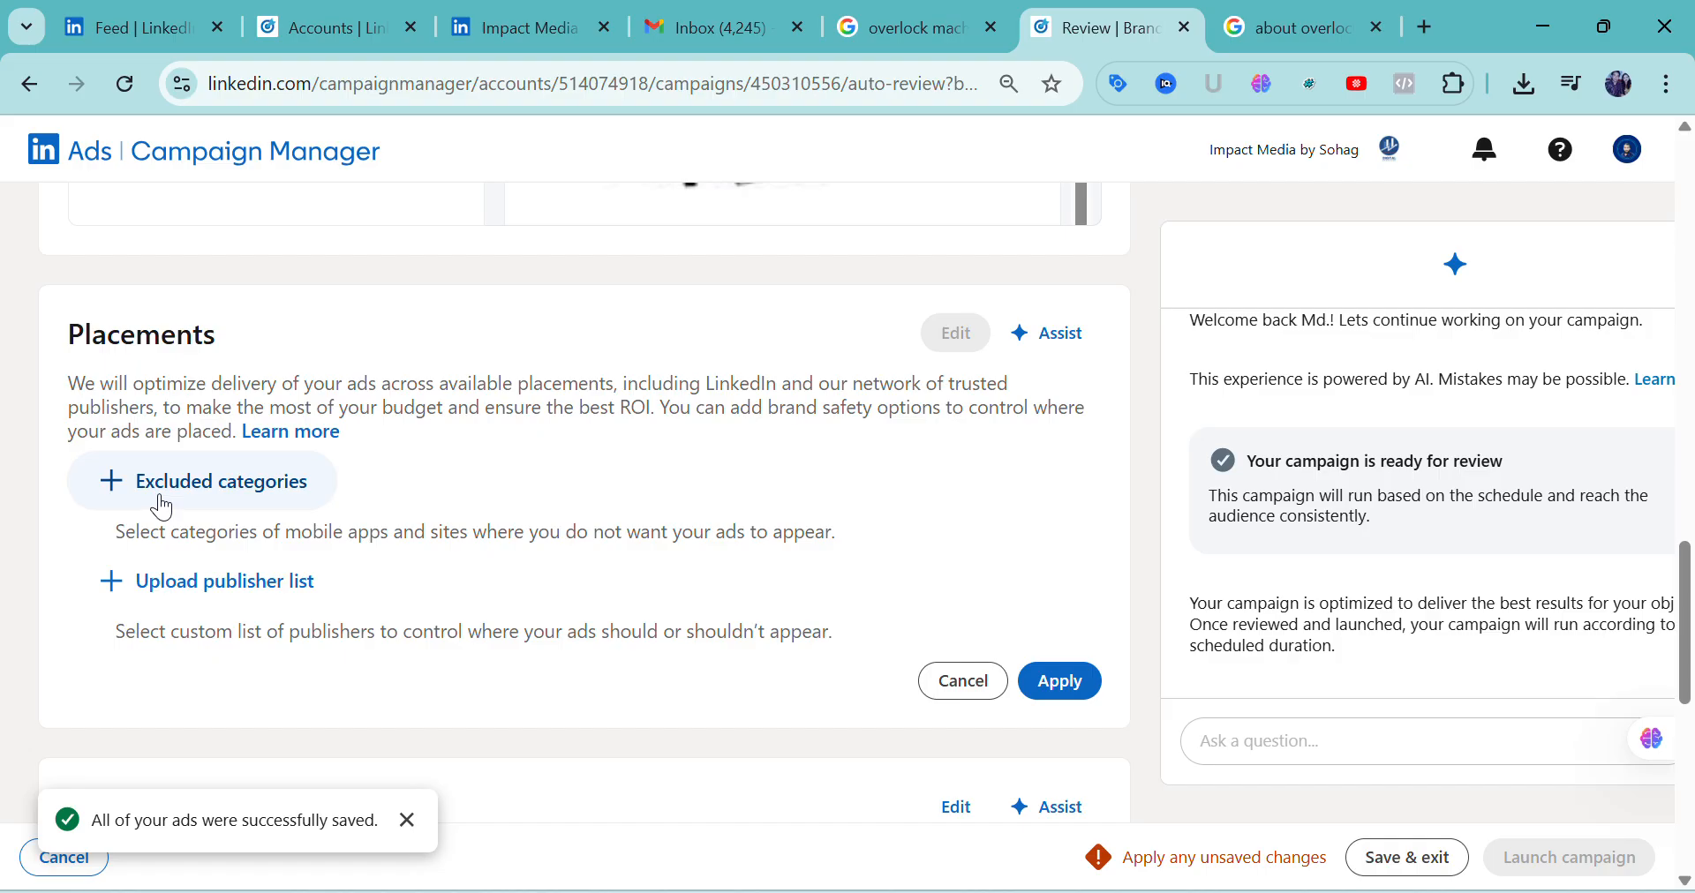
Open the excluded categories for placements and look through the list of app and site categories
left_click(120, 481)
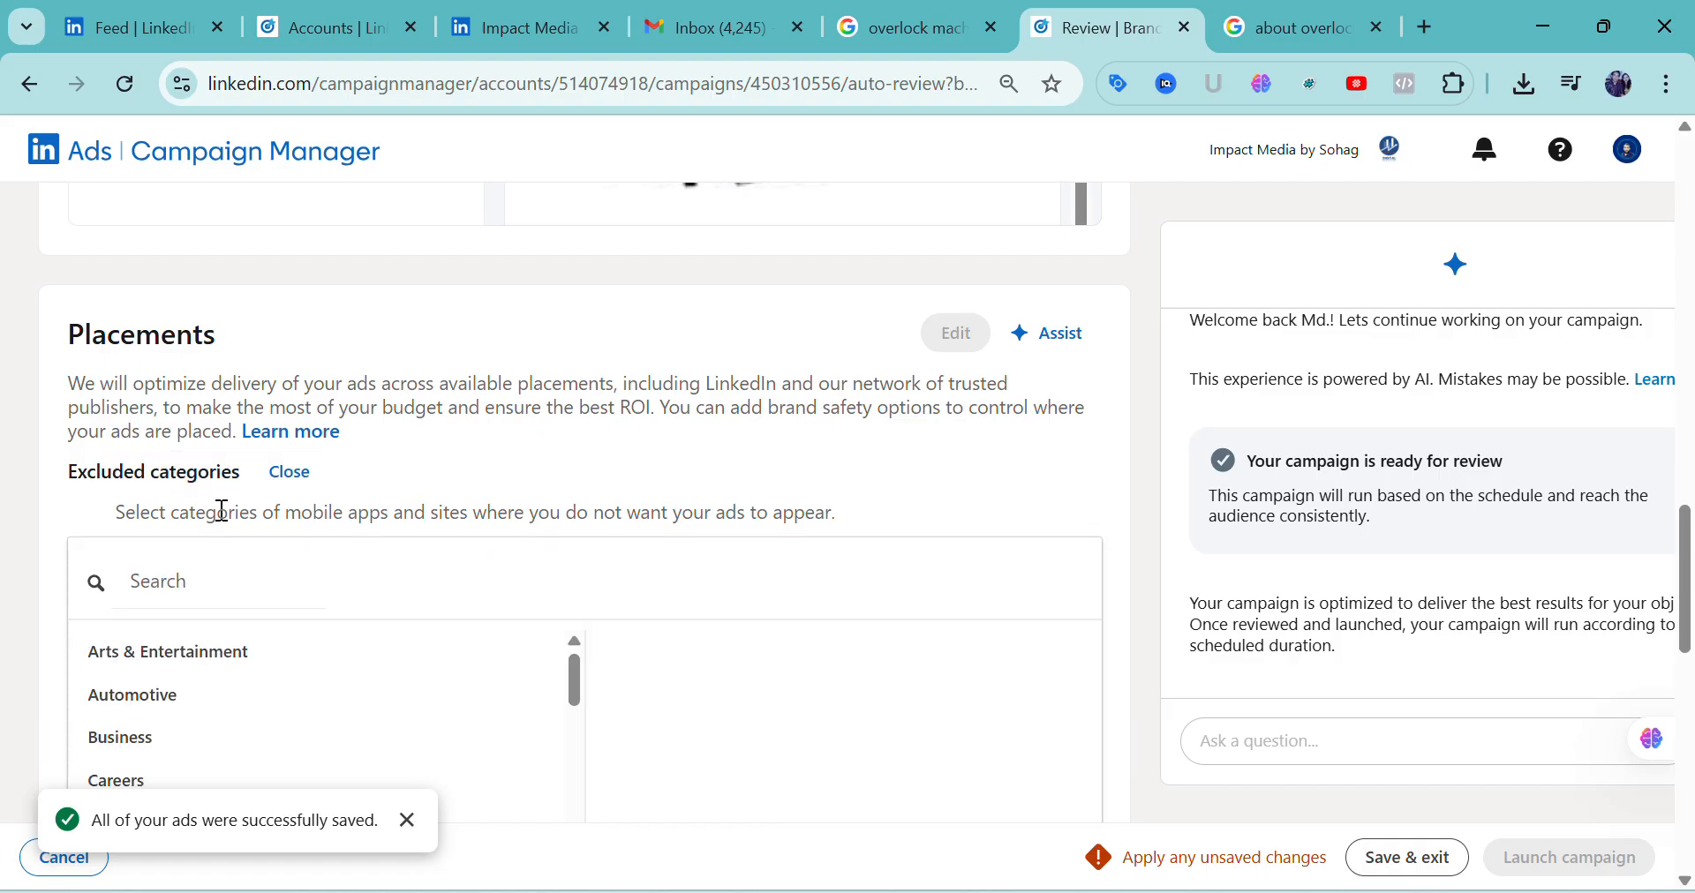
scroll(291, 547, "down", 1)
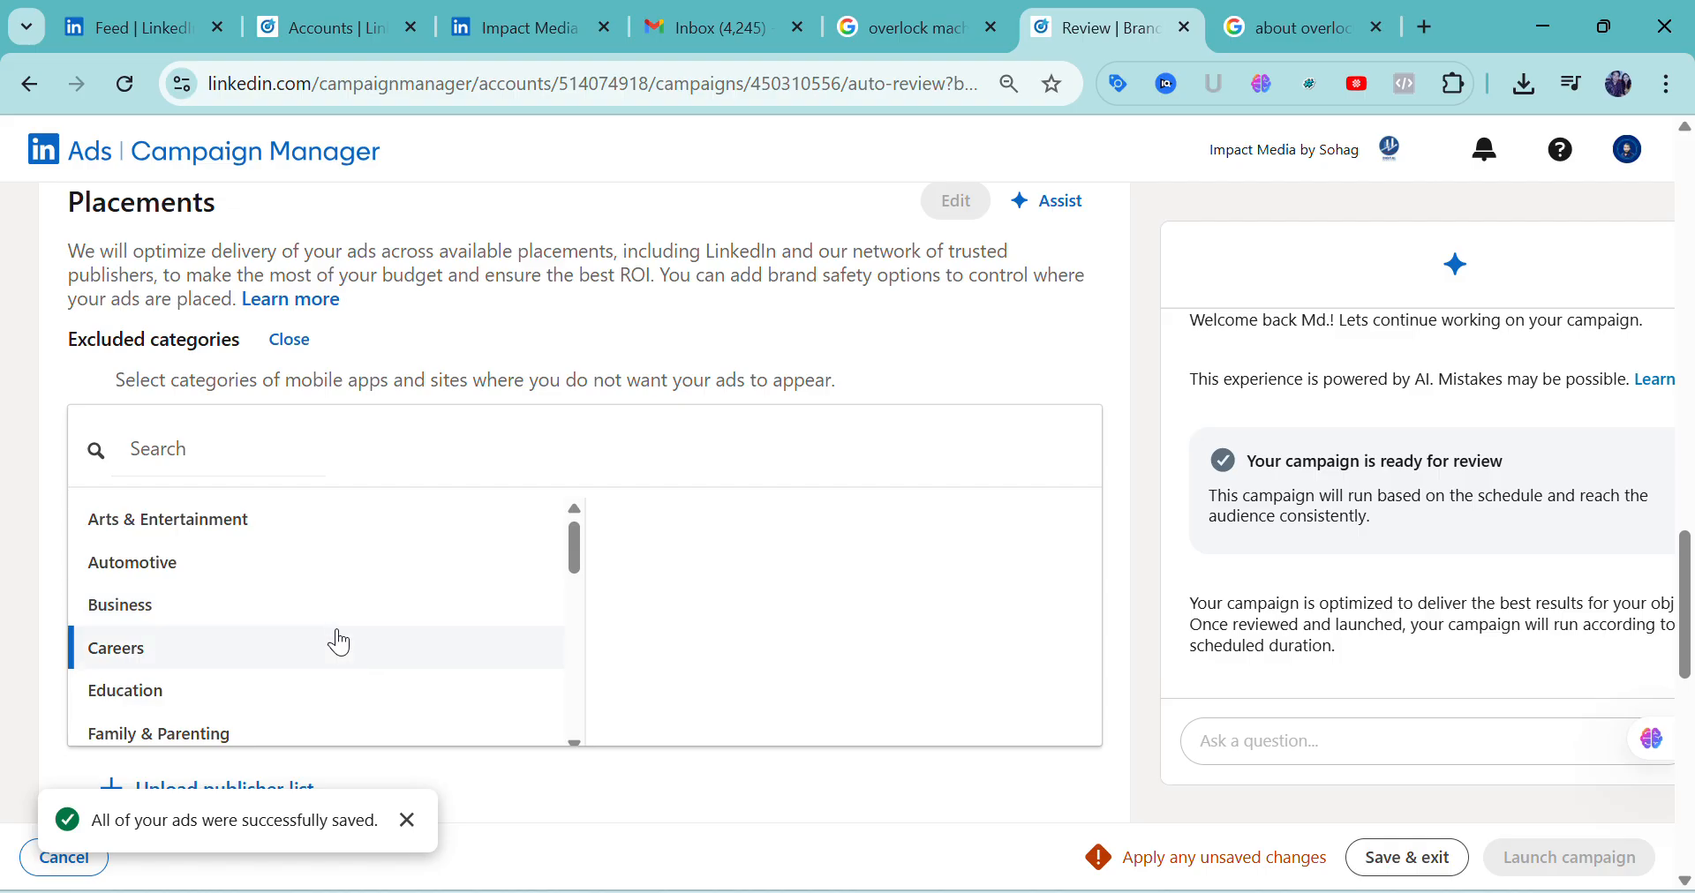
scroll(338, 643, "down", 1)
scroll(339, 643, "down", 1)
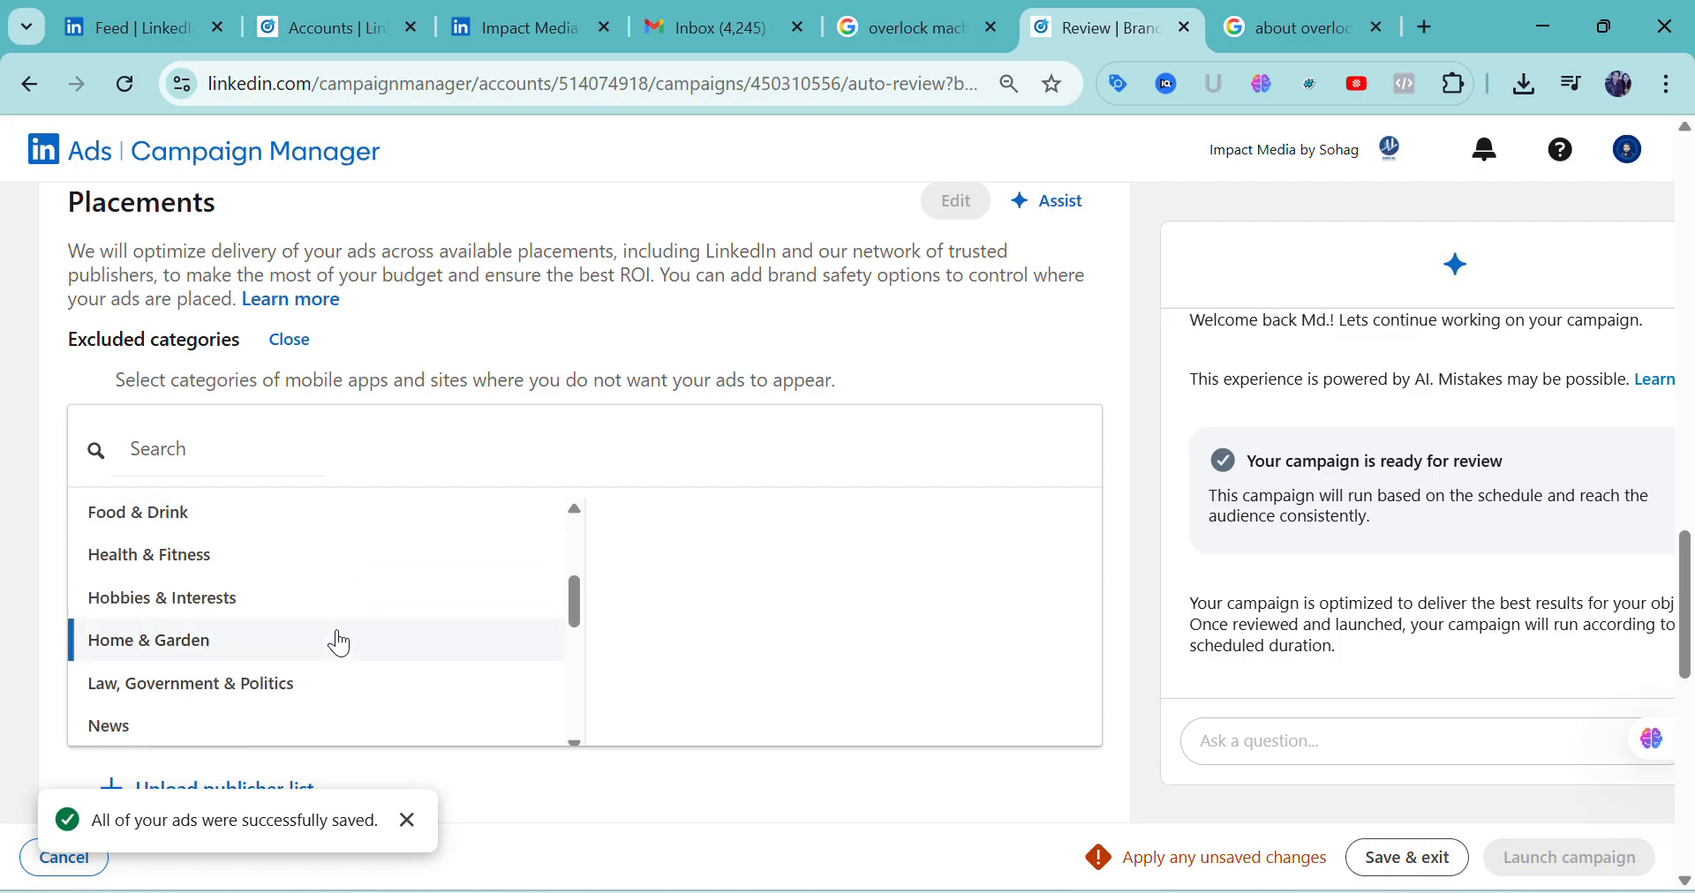
scroll(339, 642, "down", 4)
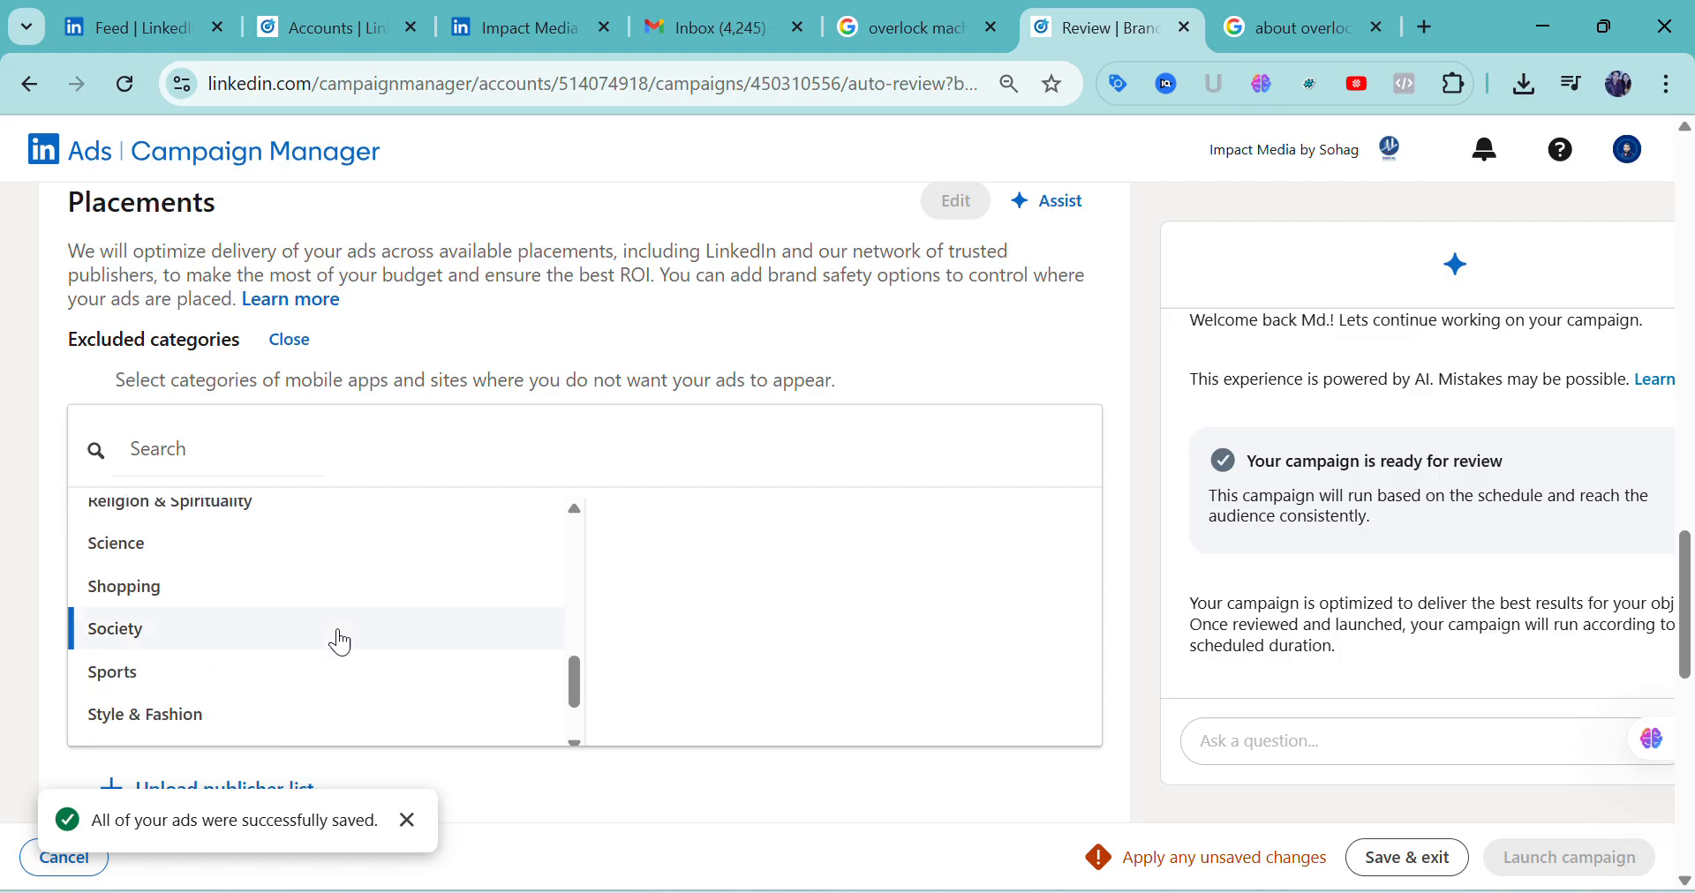
scroll(339, 643, "up", 10)
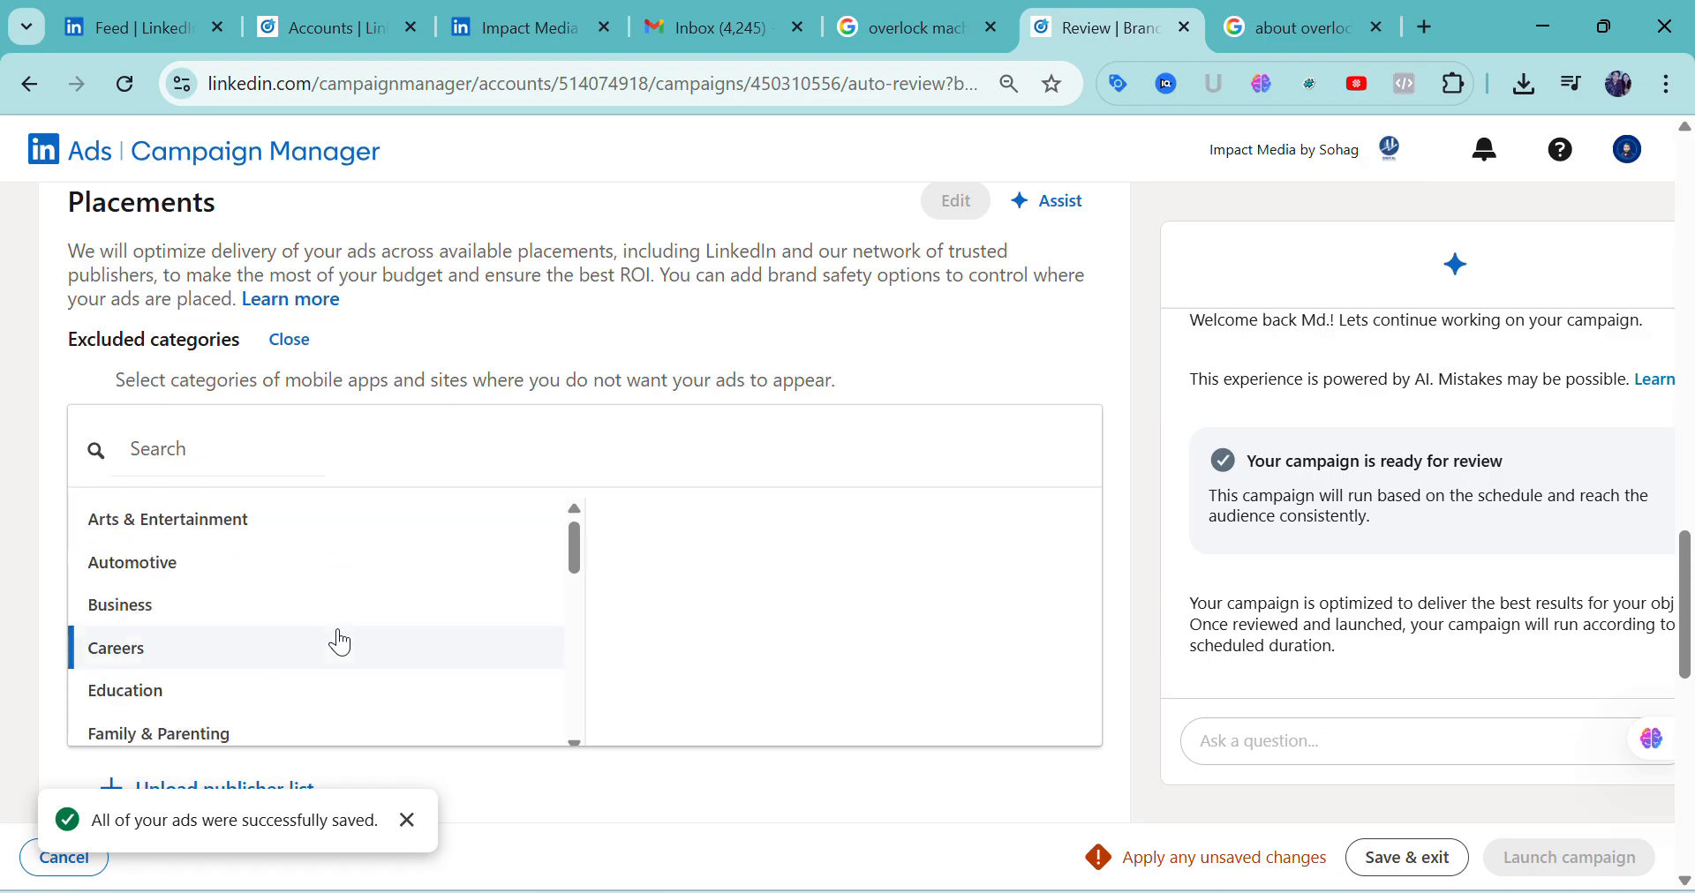
scroll(341, 630, "up", 2)
scroll(336, 632, "down", 3)
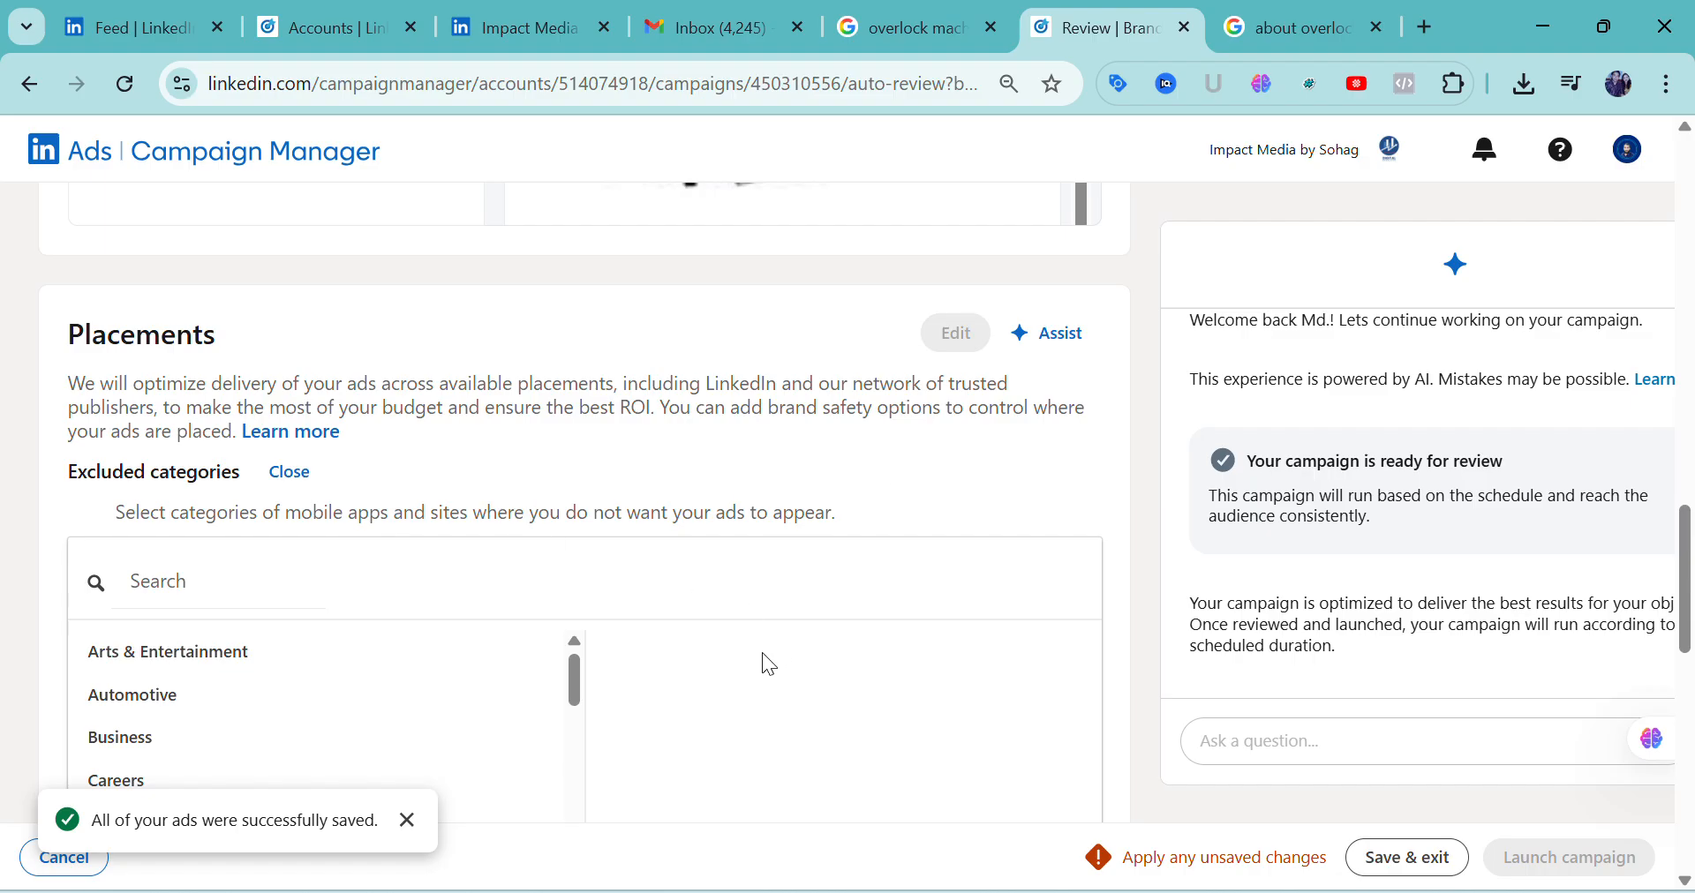
scroll(446, 475, "down", 3)
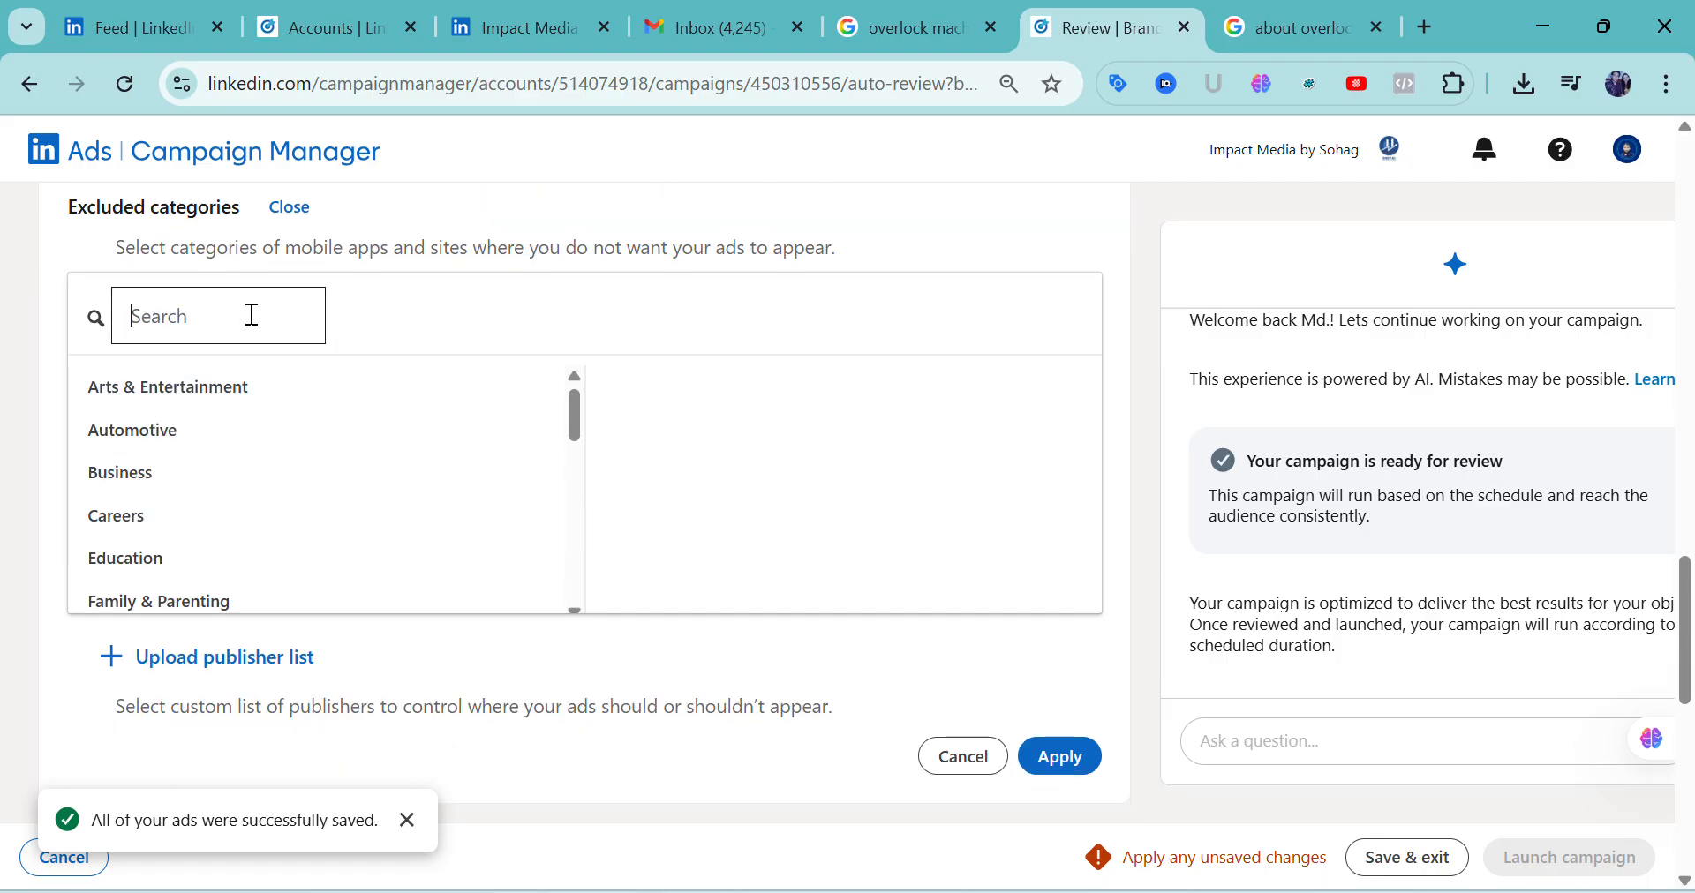
scroll(691, 483, "down", 2)
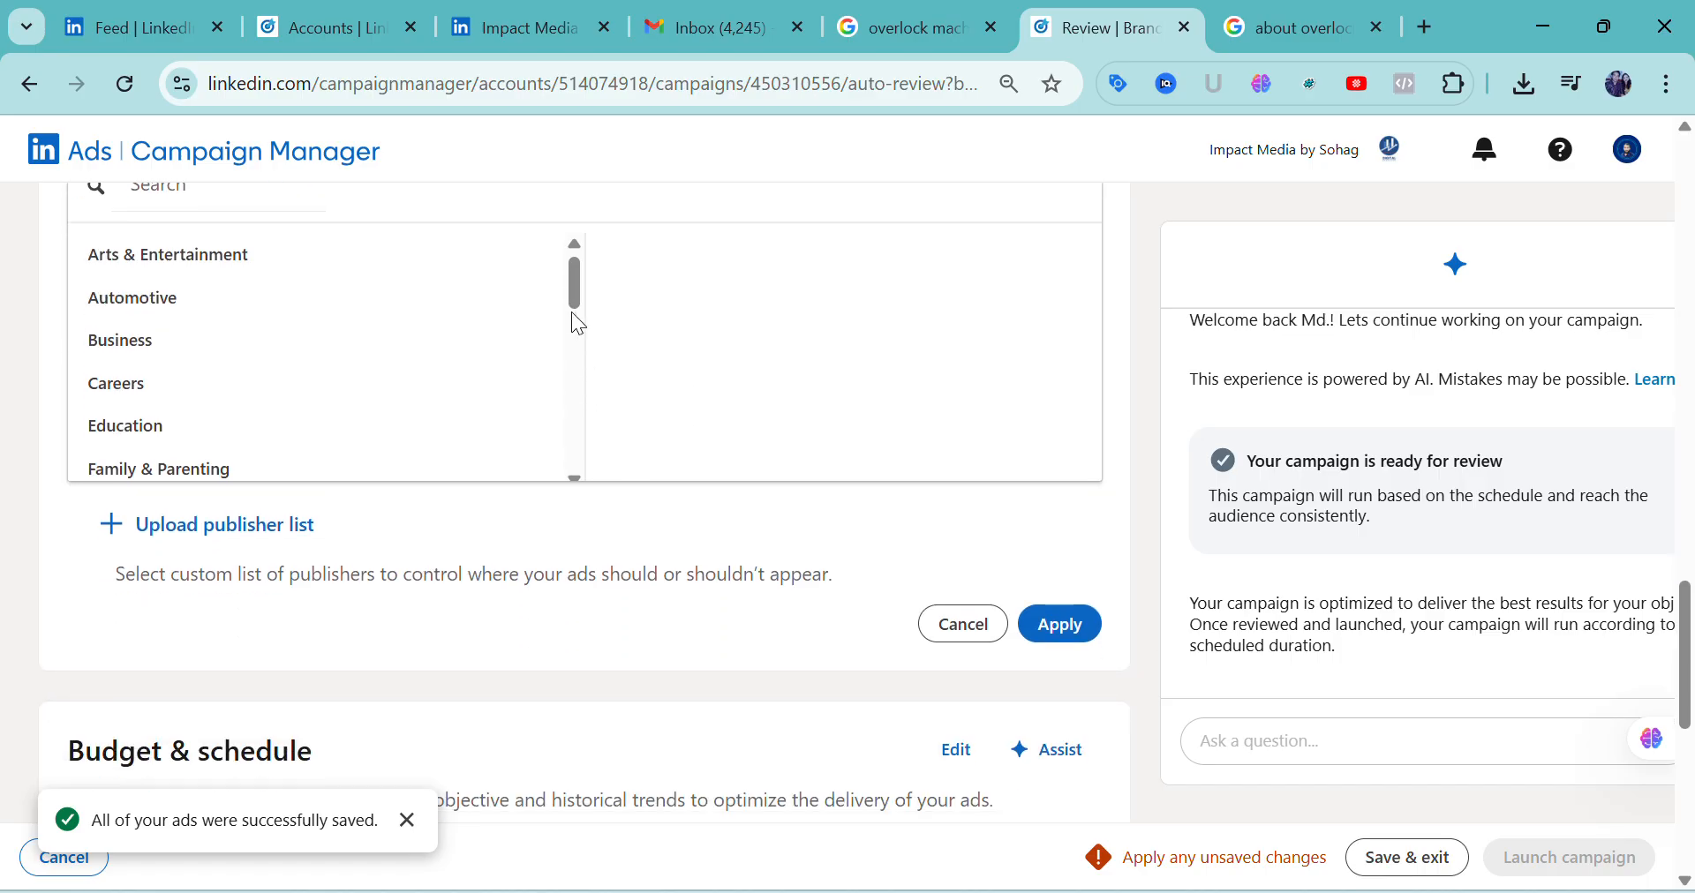
left_click_drag(572, 311, 578, 279)
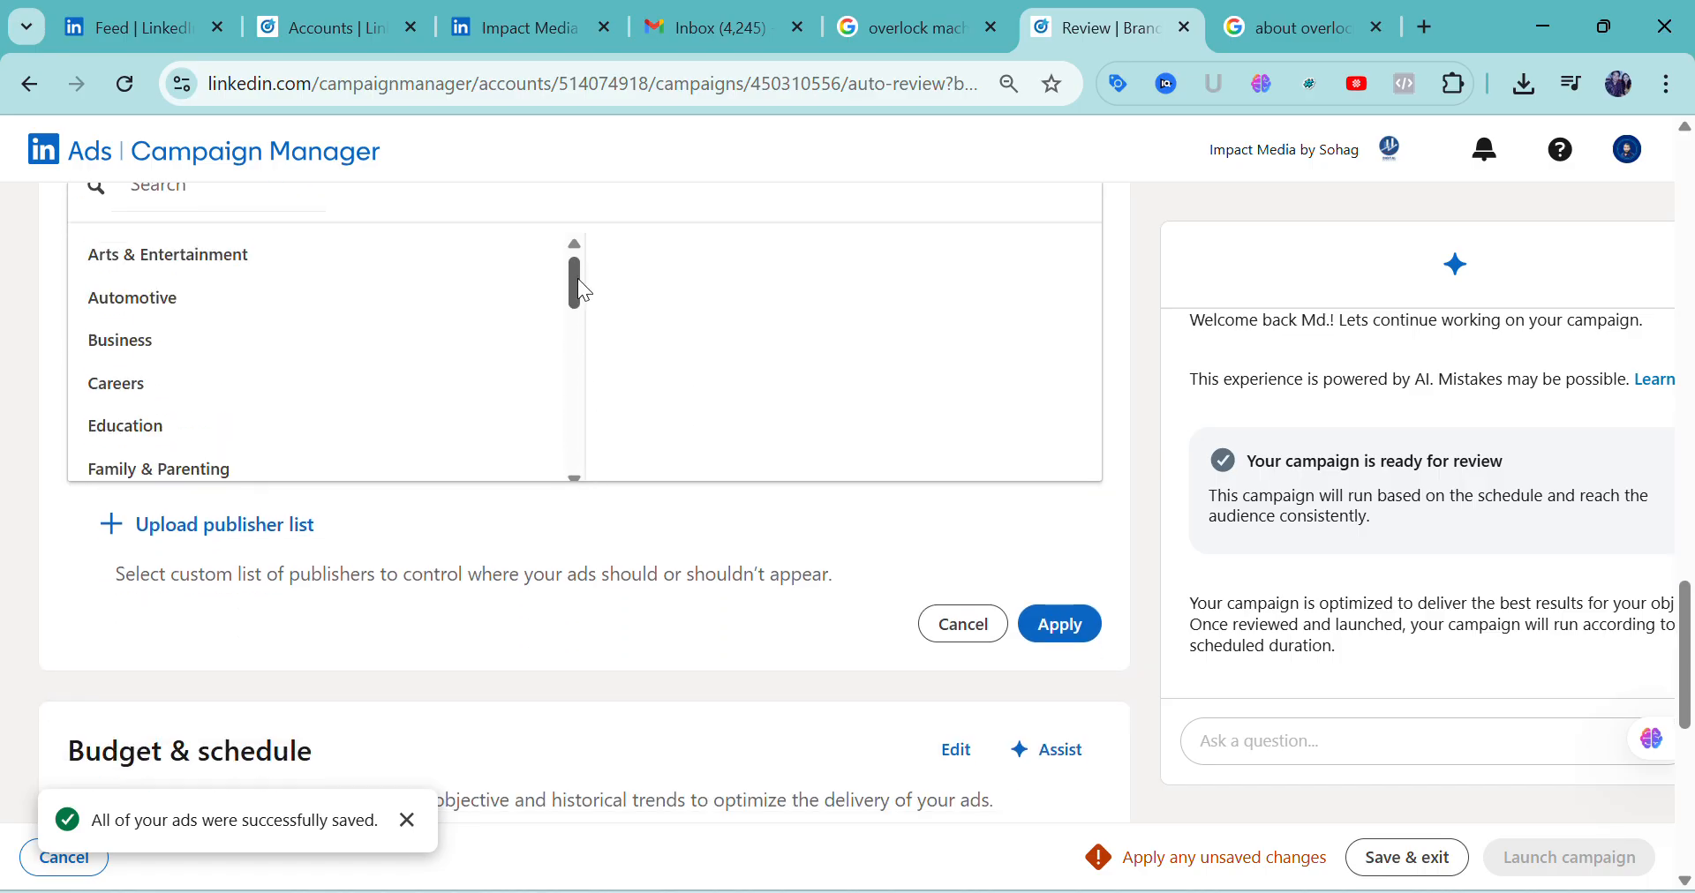
Open the publisher list upload form, examine its list name, list type and file options, and close it
left_click(228, 540)
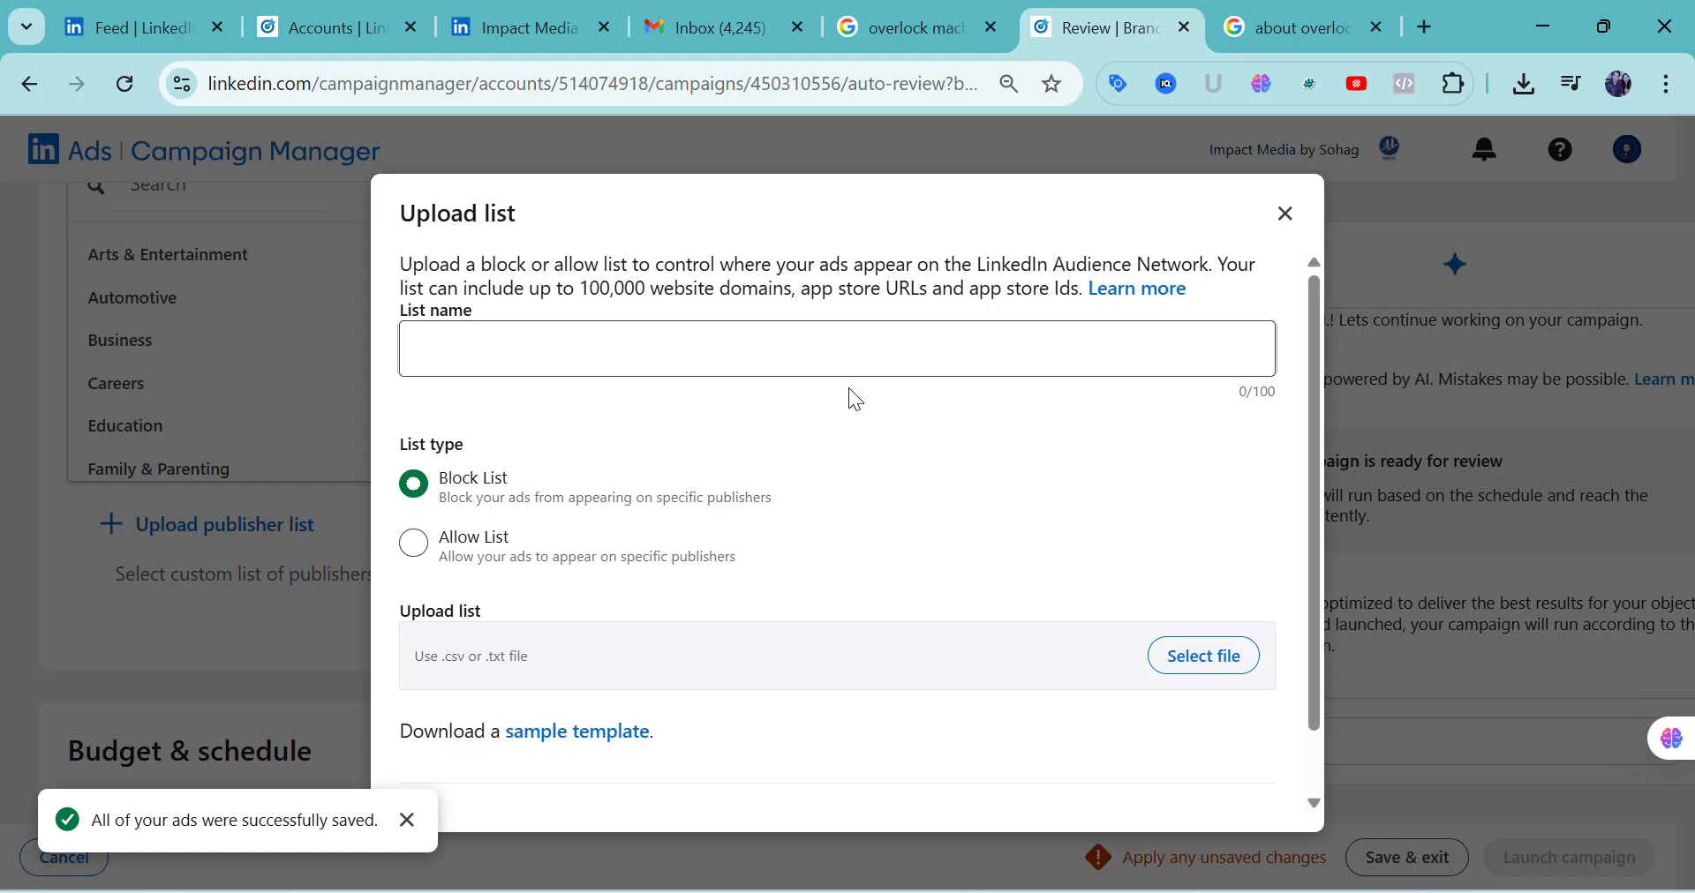
left_click(1287, 215)
scroll(625, 537, "up", 5)
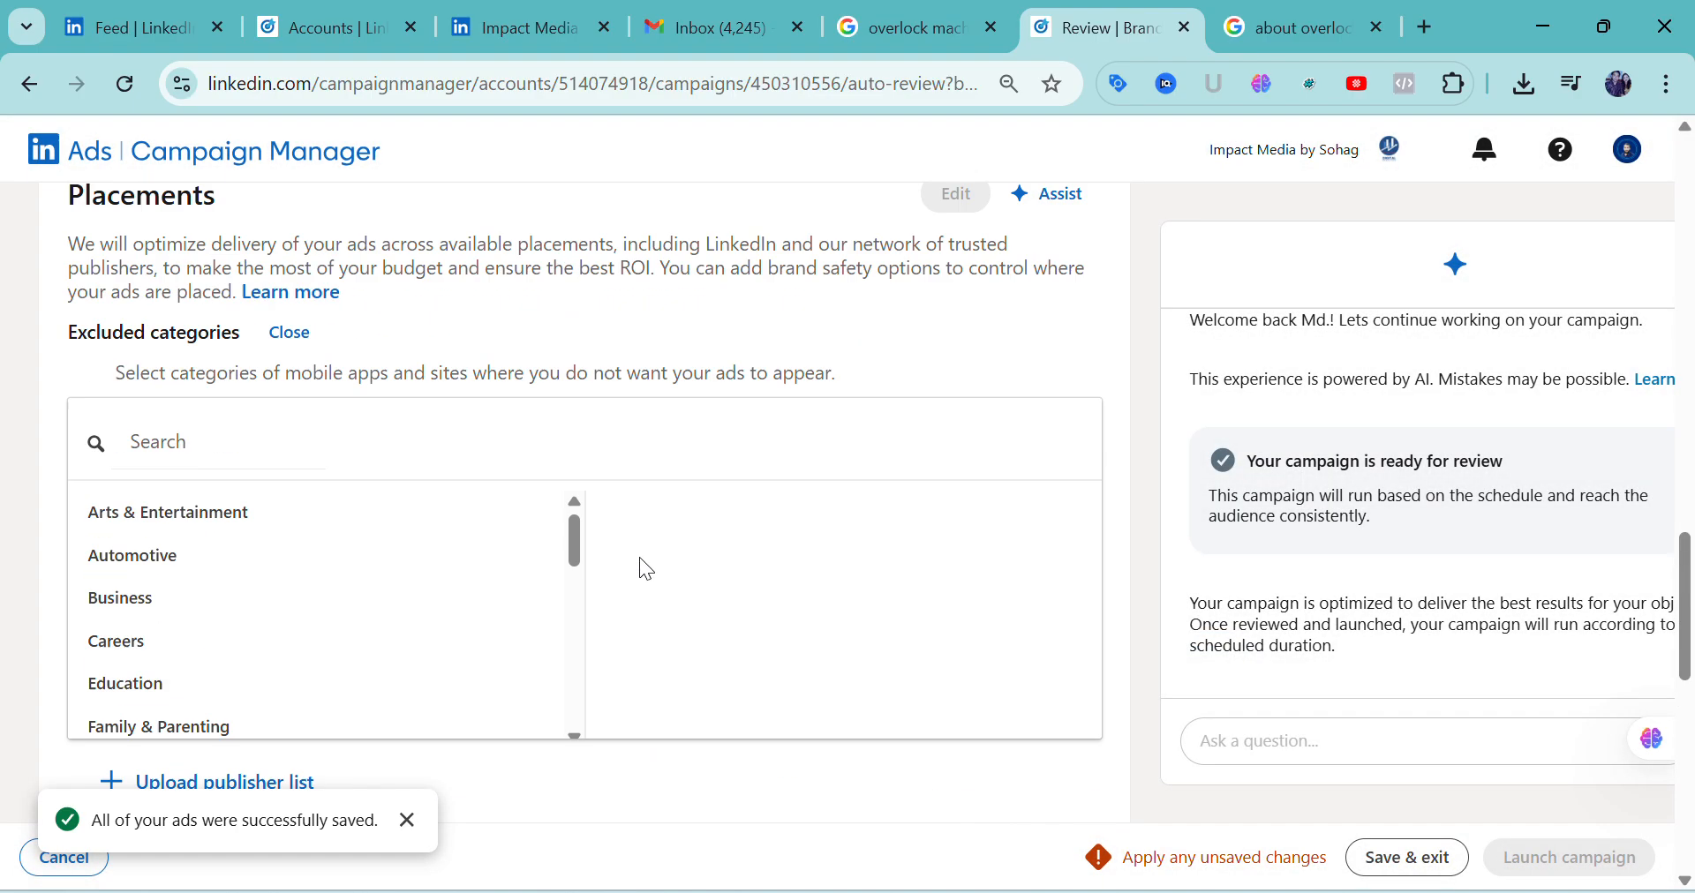
scroll(651, 587, "down", 5)
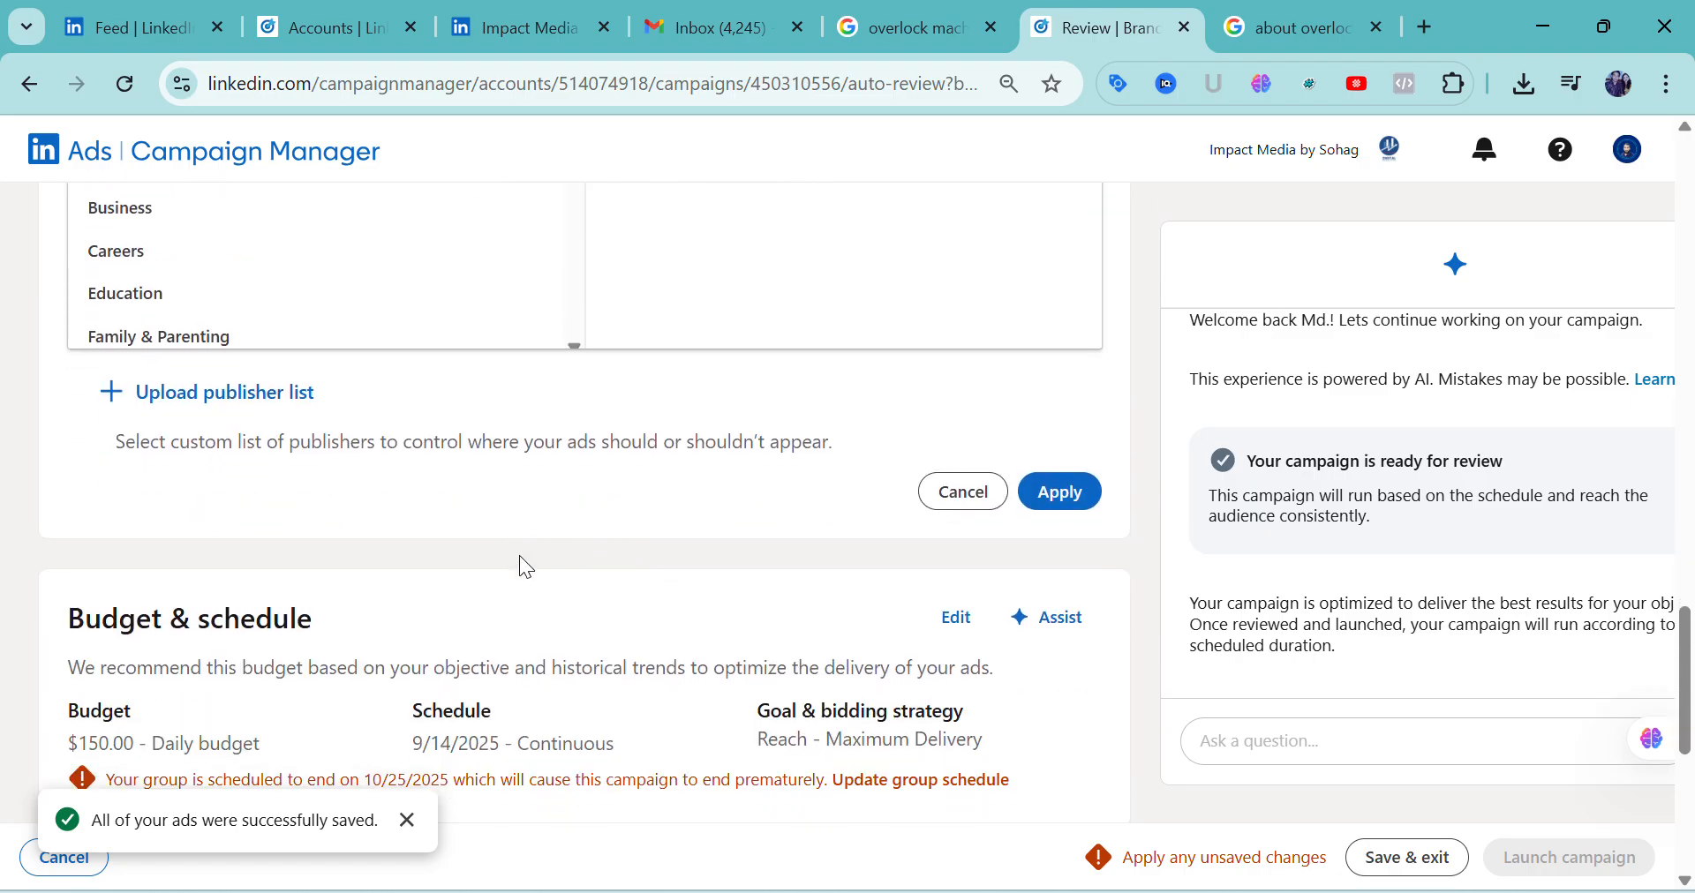
Open Budget & schedule for editing, lower the daily budget to $100.00 and return it to $150.00
scroll(622, 671, "down", 3)
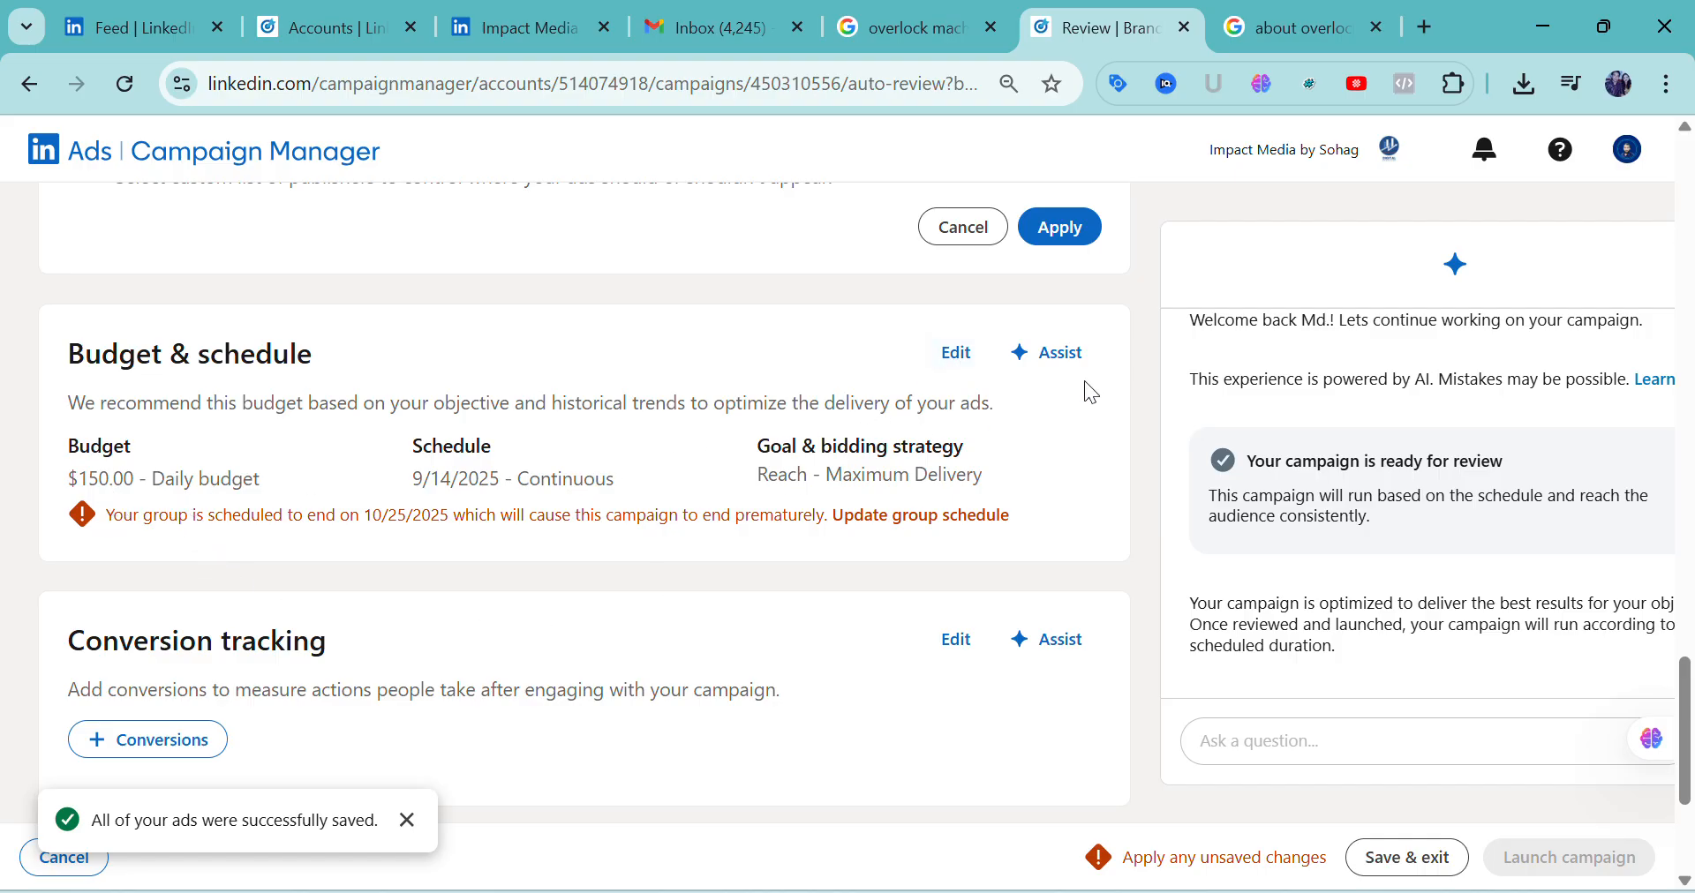
left_click(959, 378)
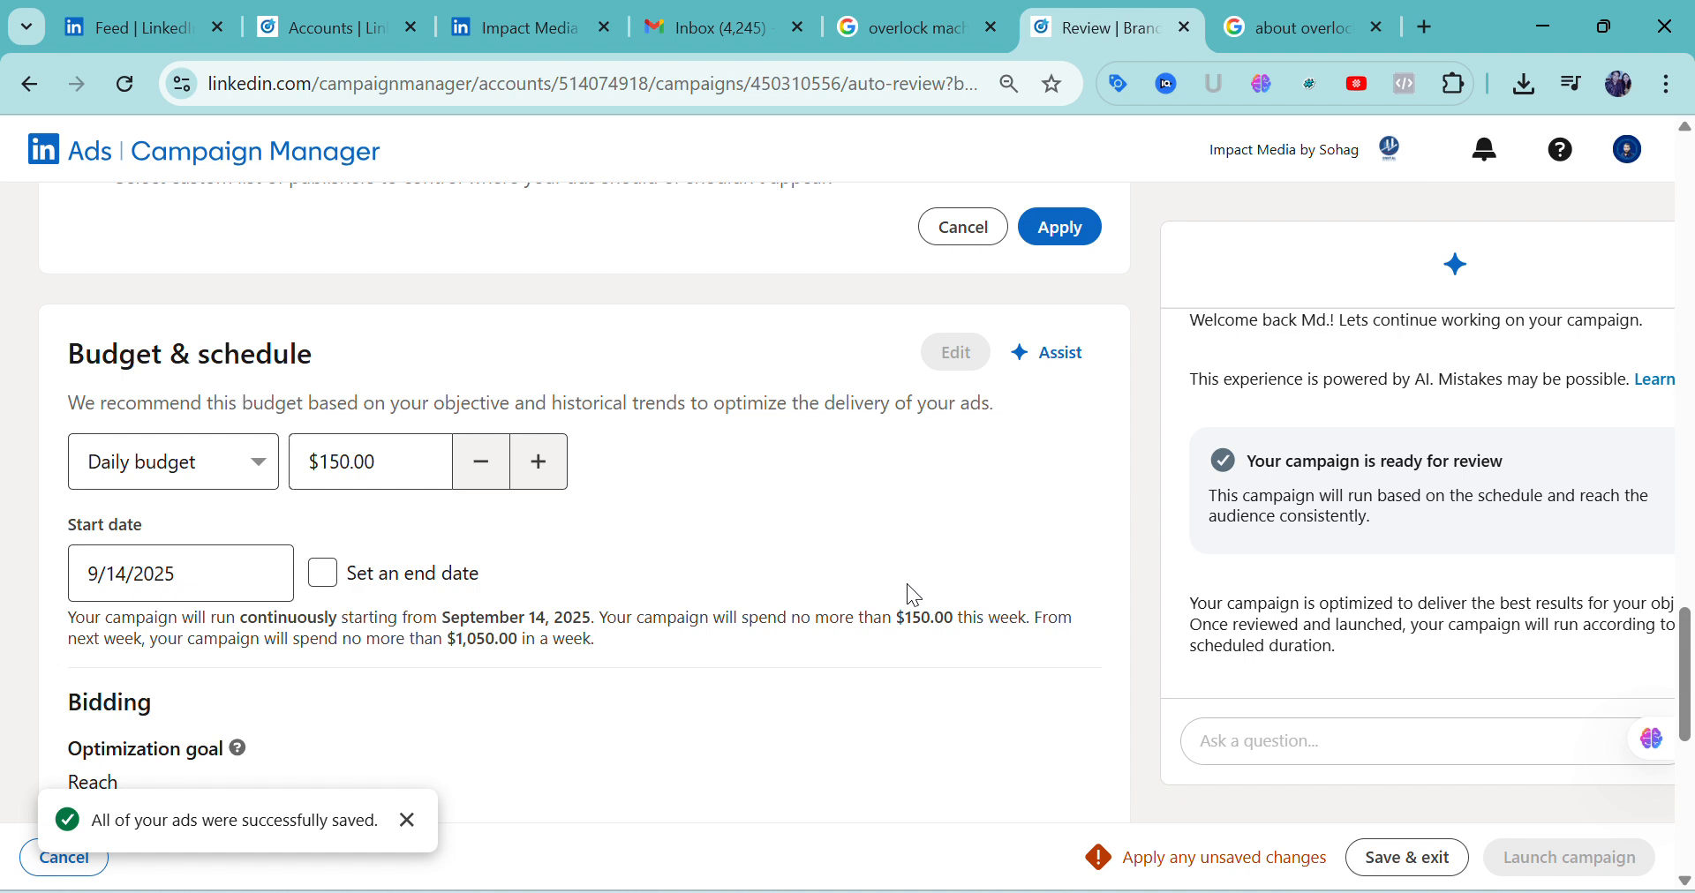
left_click(382, 484)
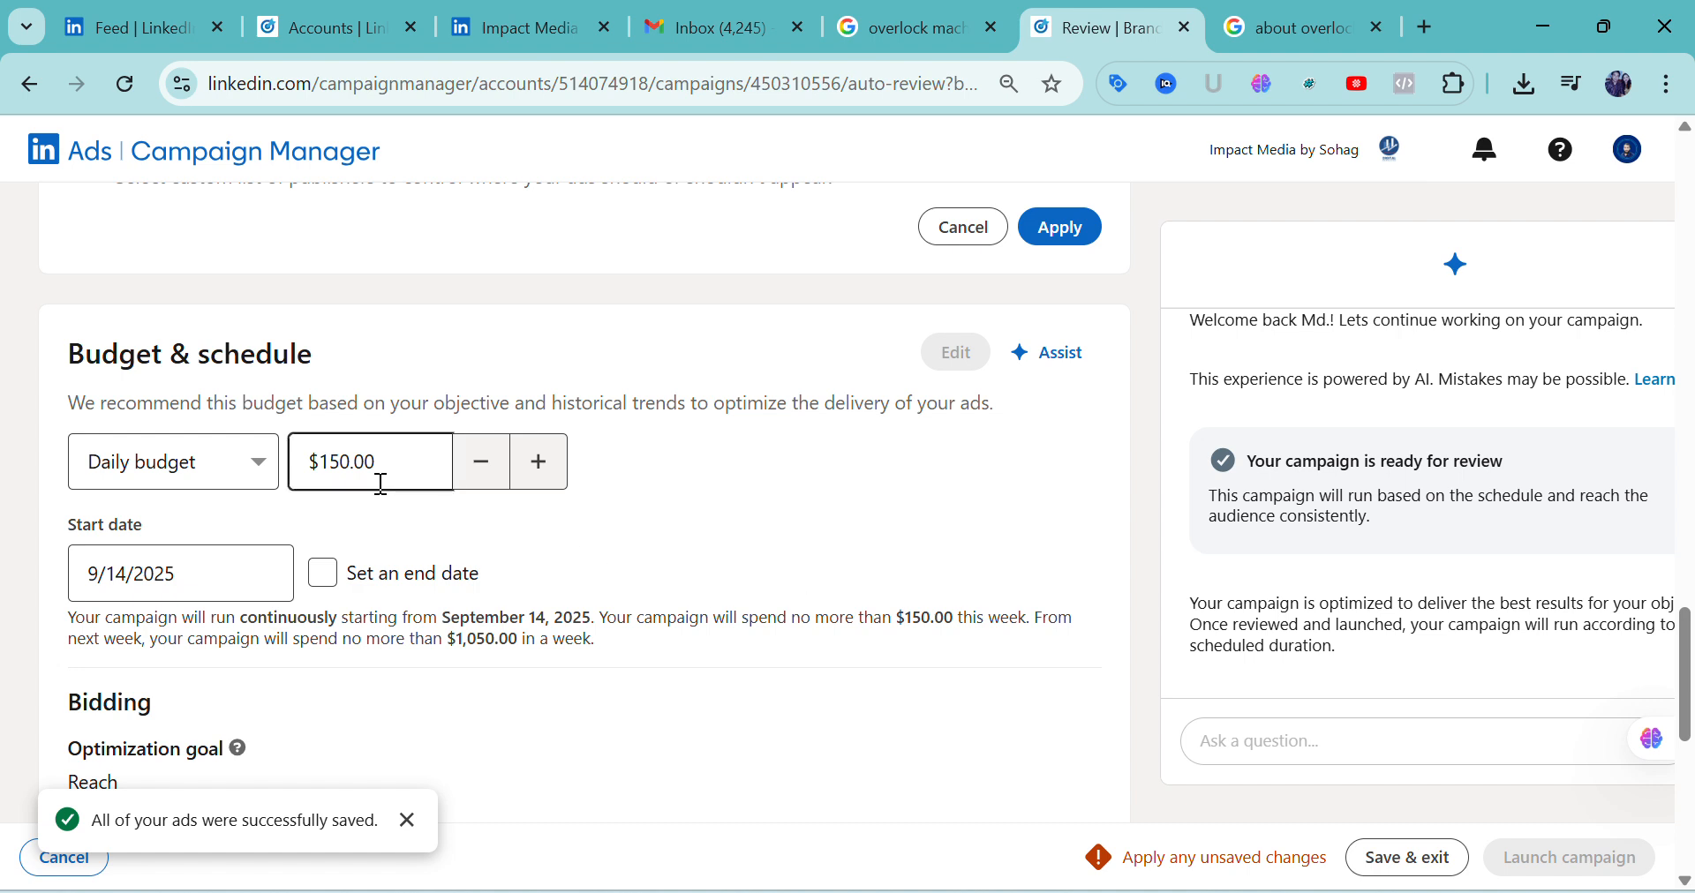
left_click(474, 473)
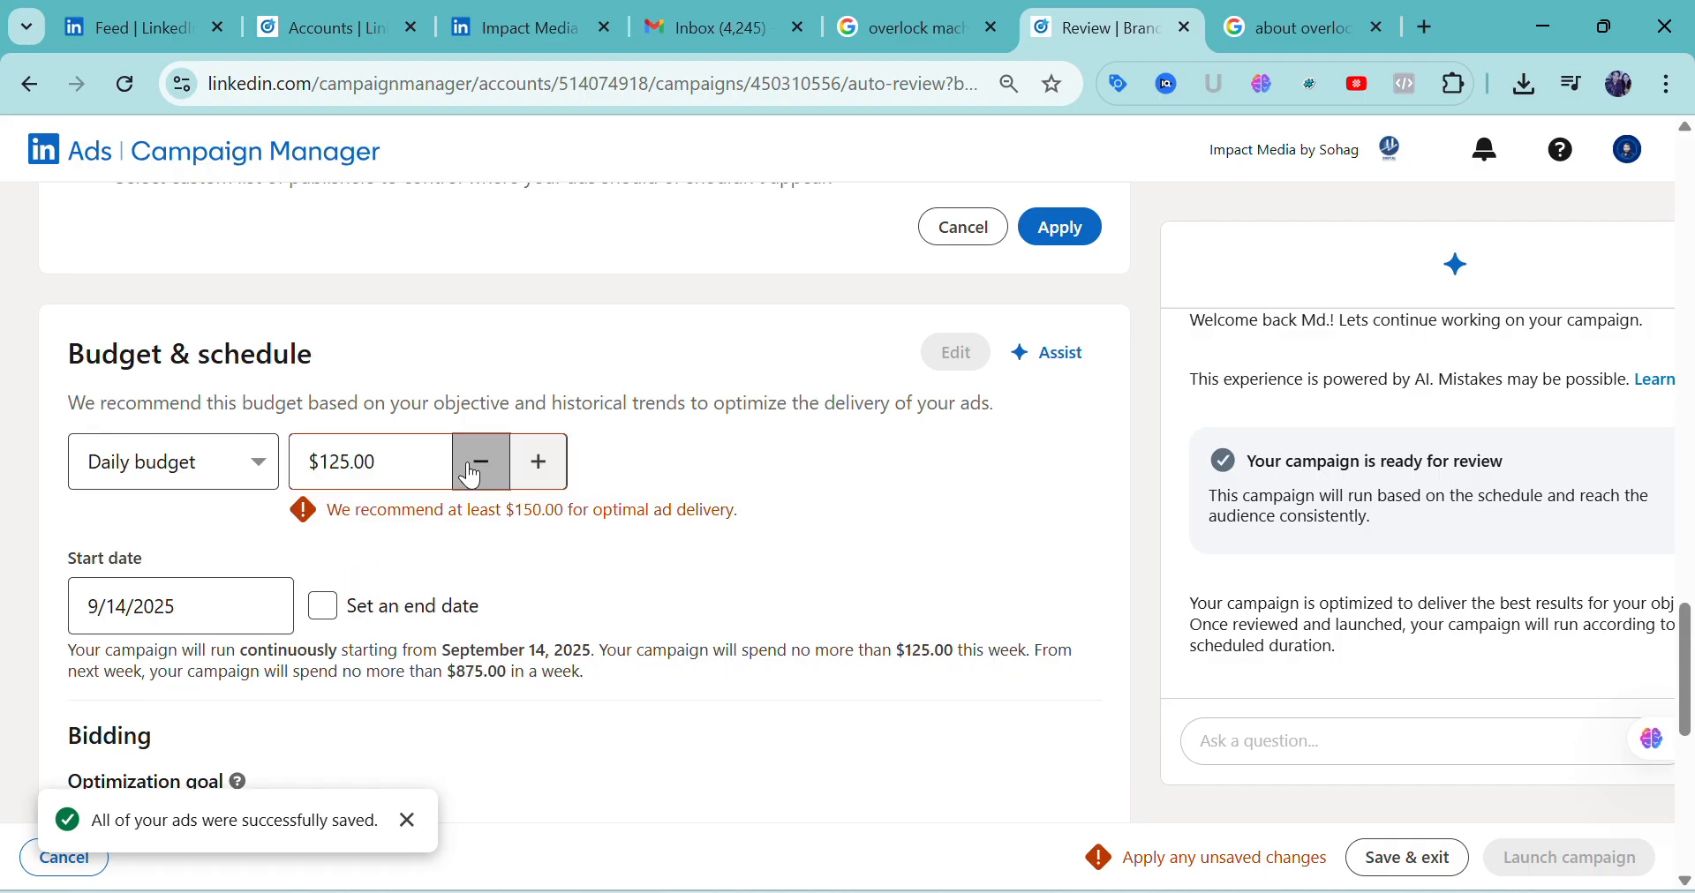
left_click(474, 474)
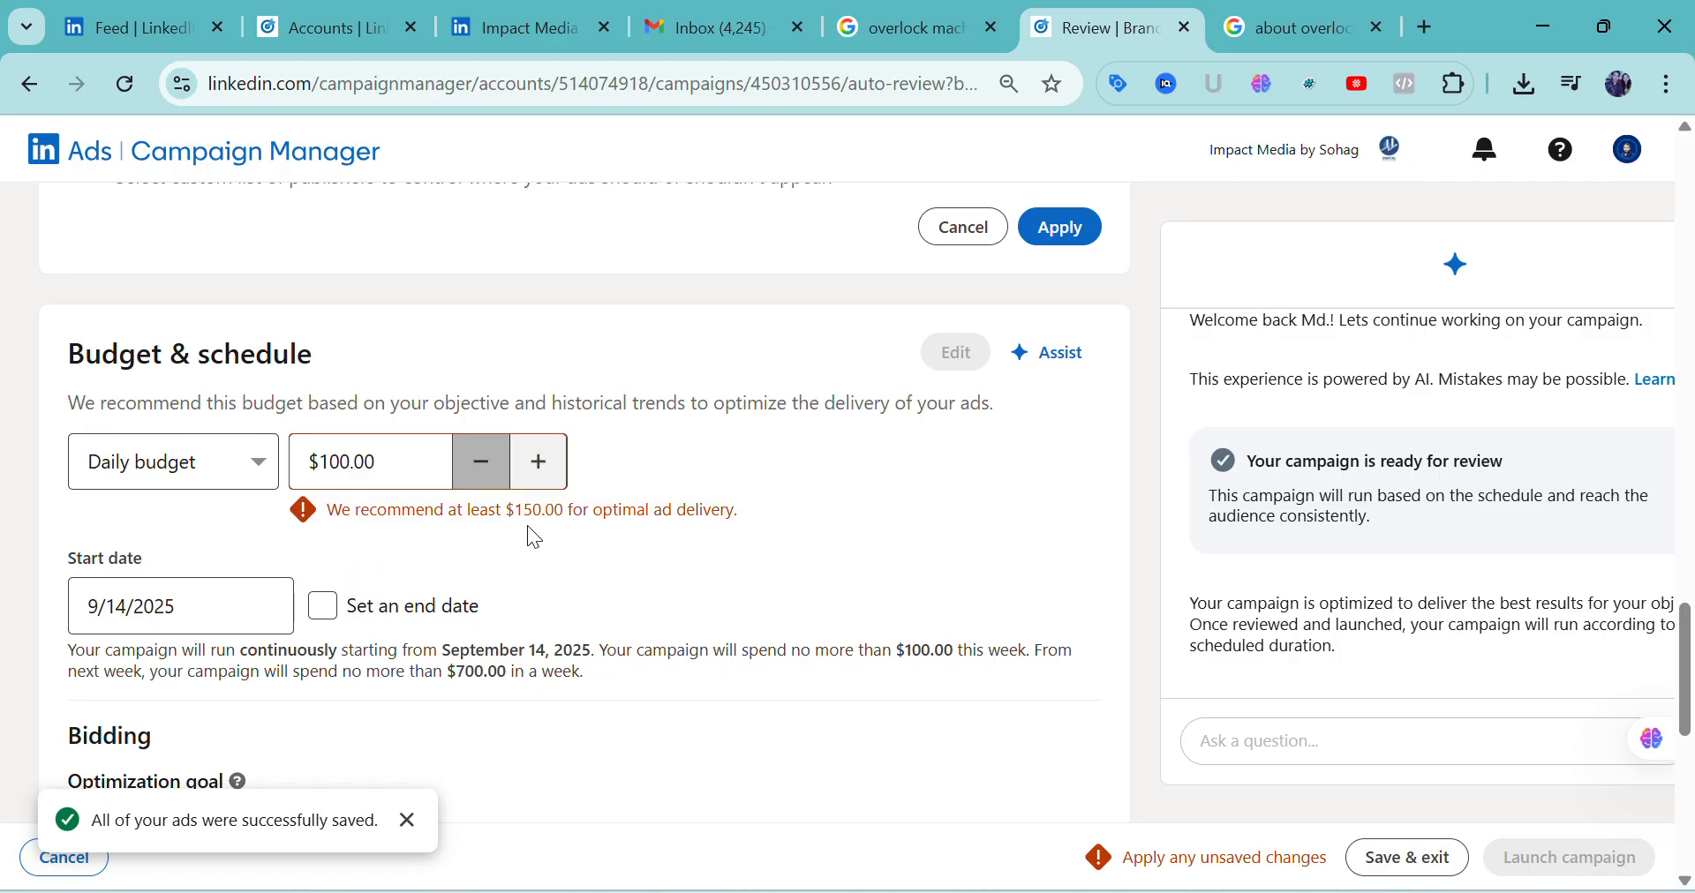
left_click(543, 488)
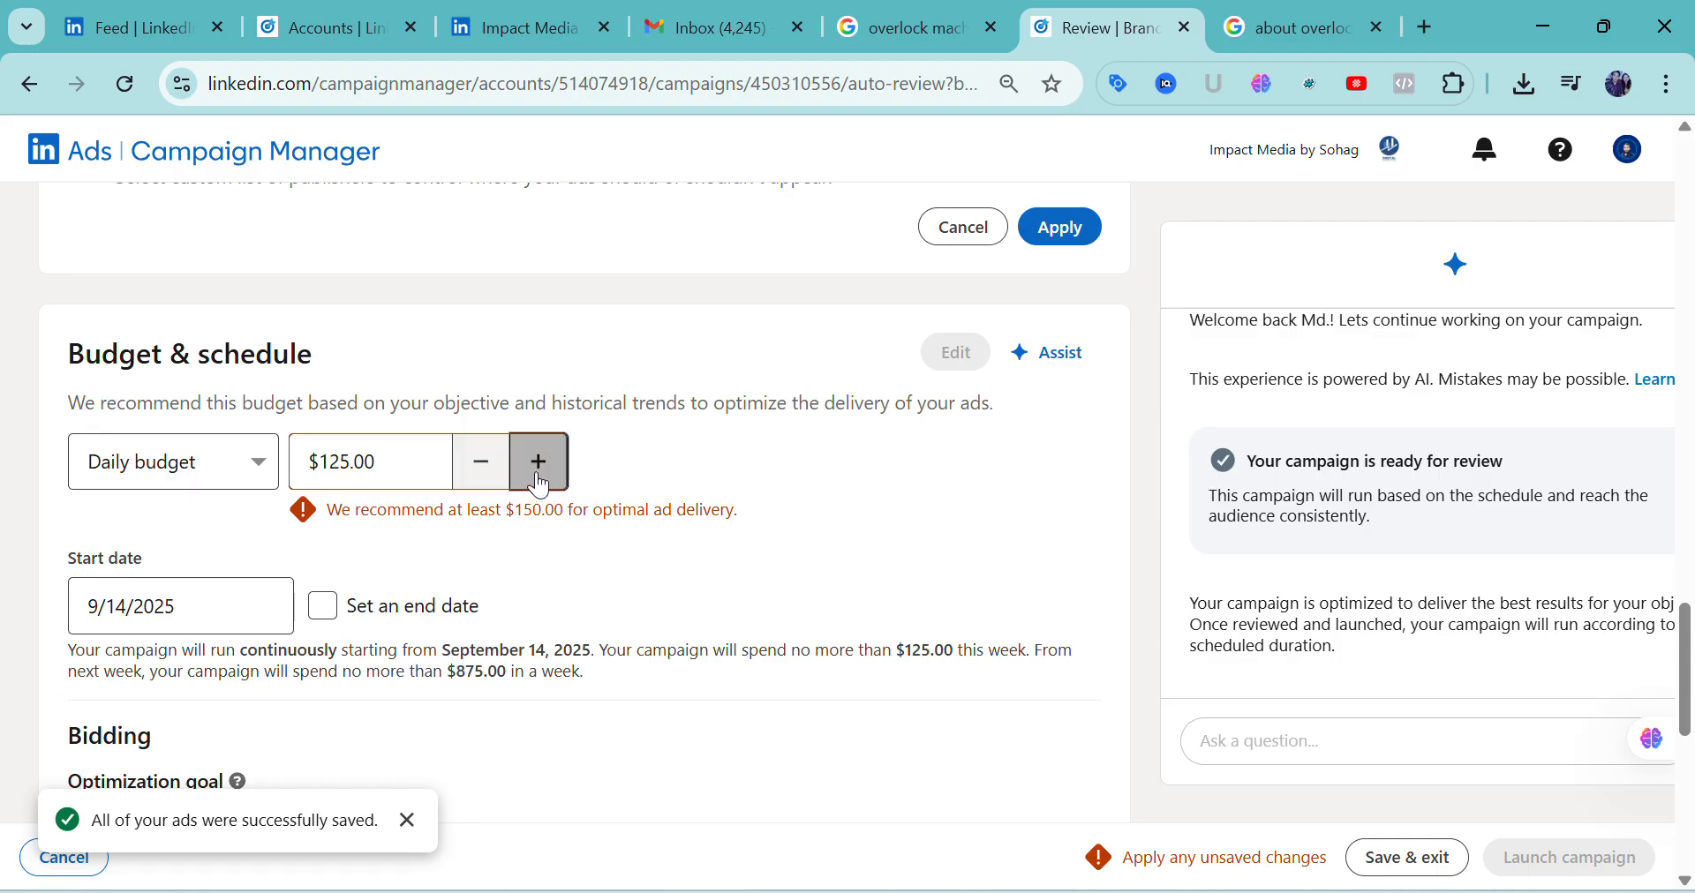
left_click(539, 485)
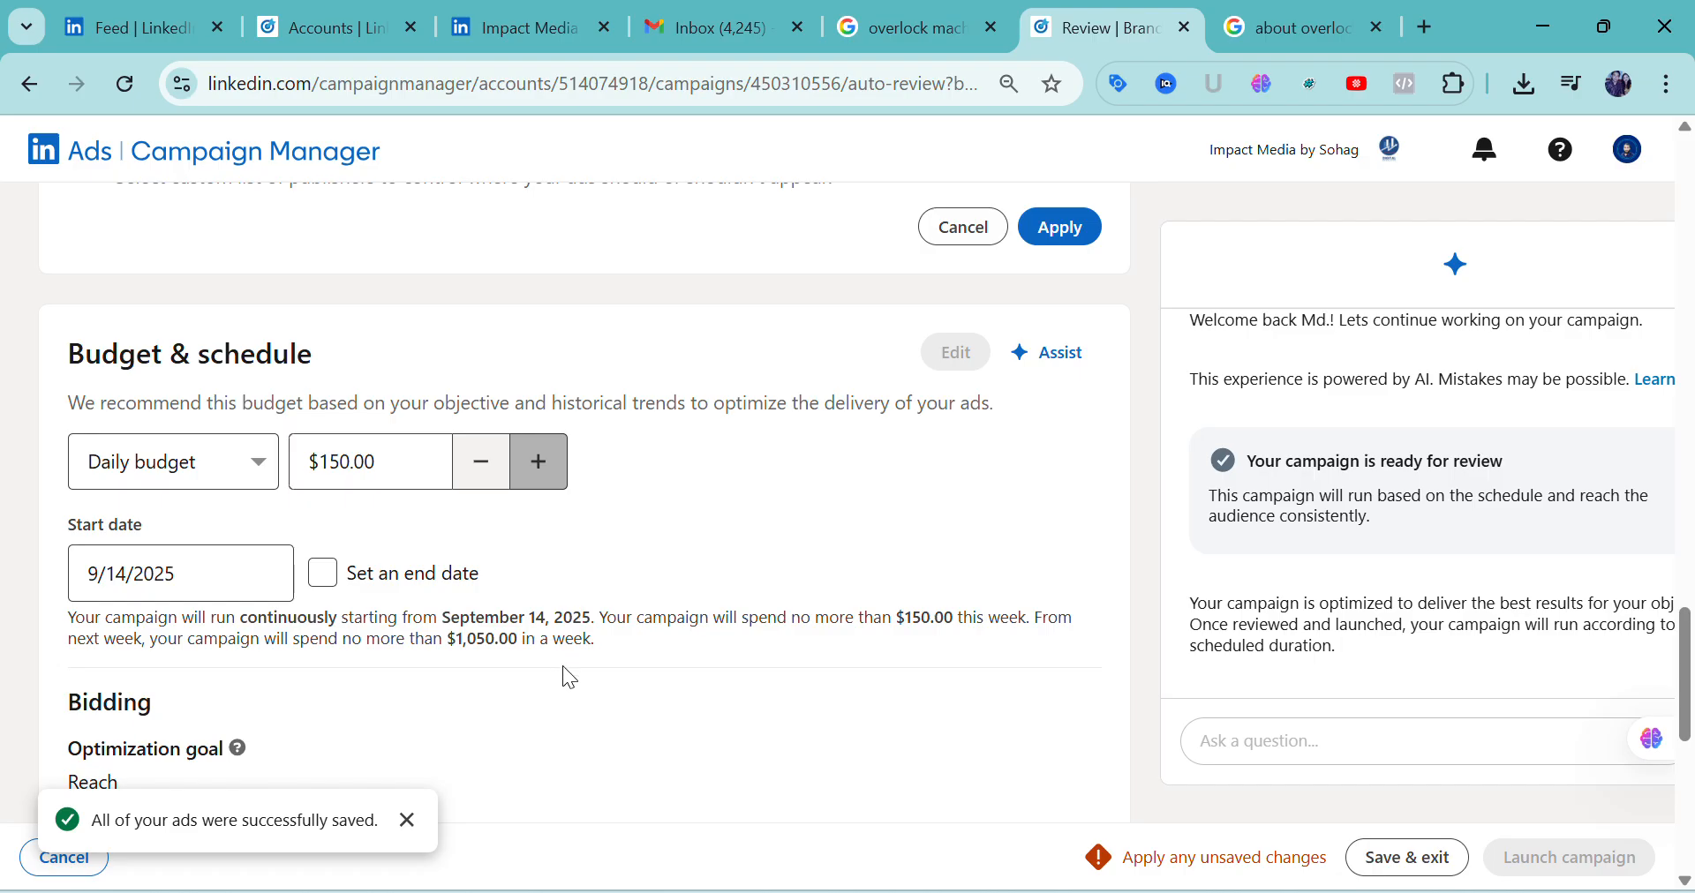
Set the campaign's start date to 9/15/2025
left_click(216, 586)
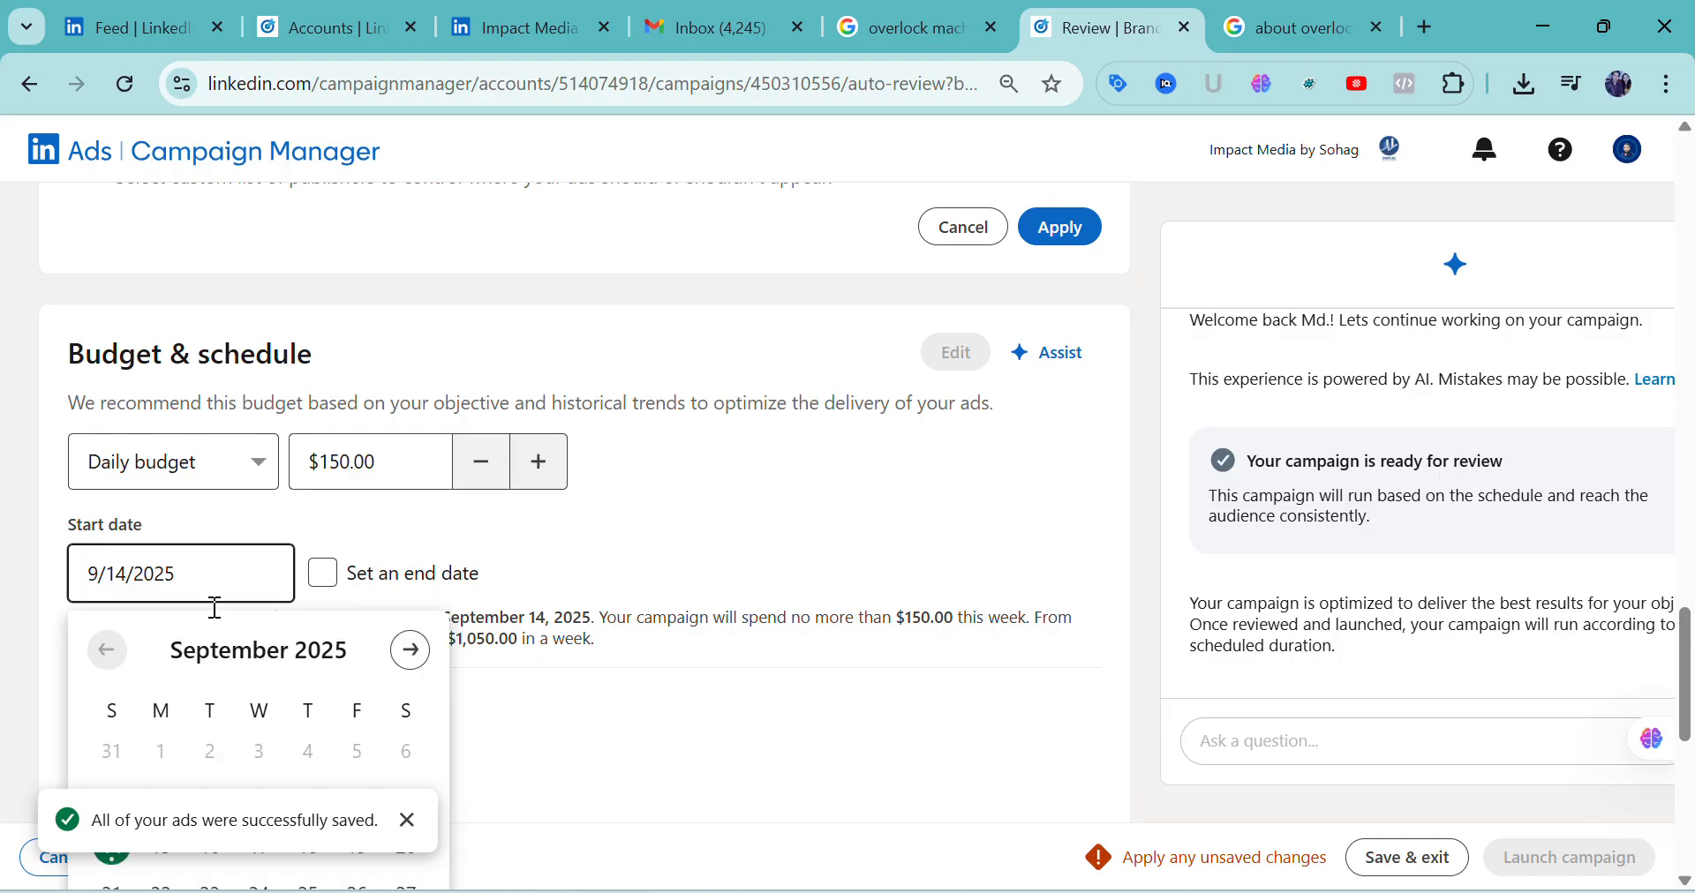
scroll(221, 680, "down", 1)
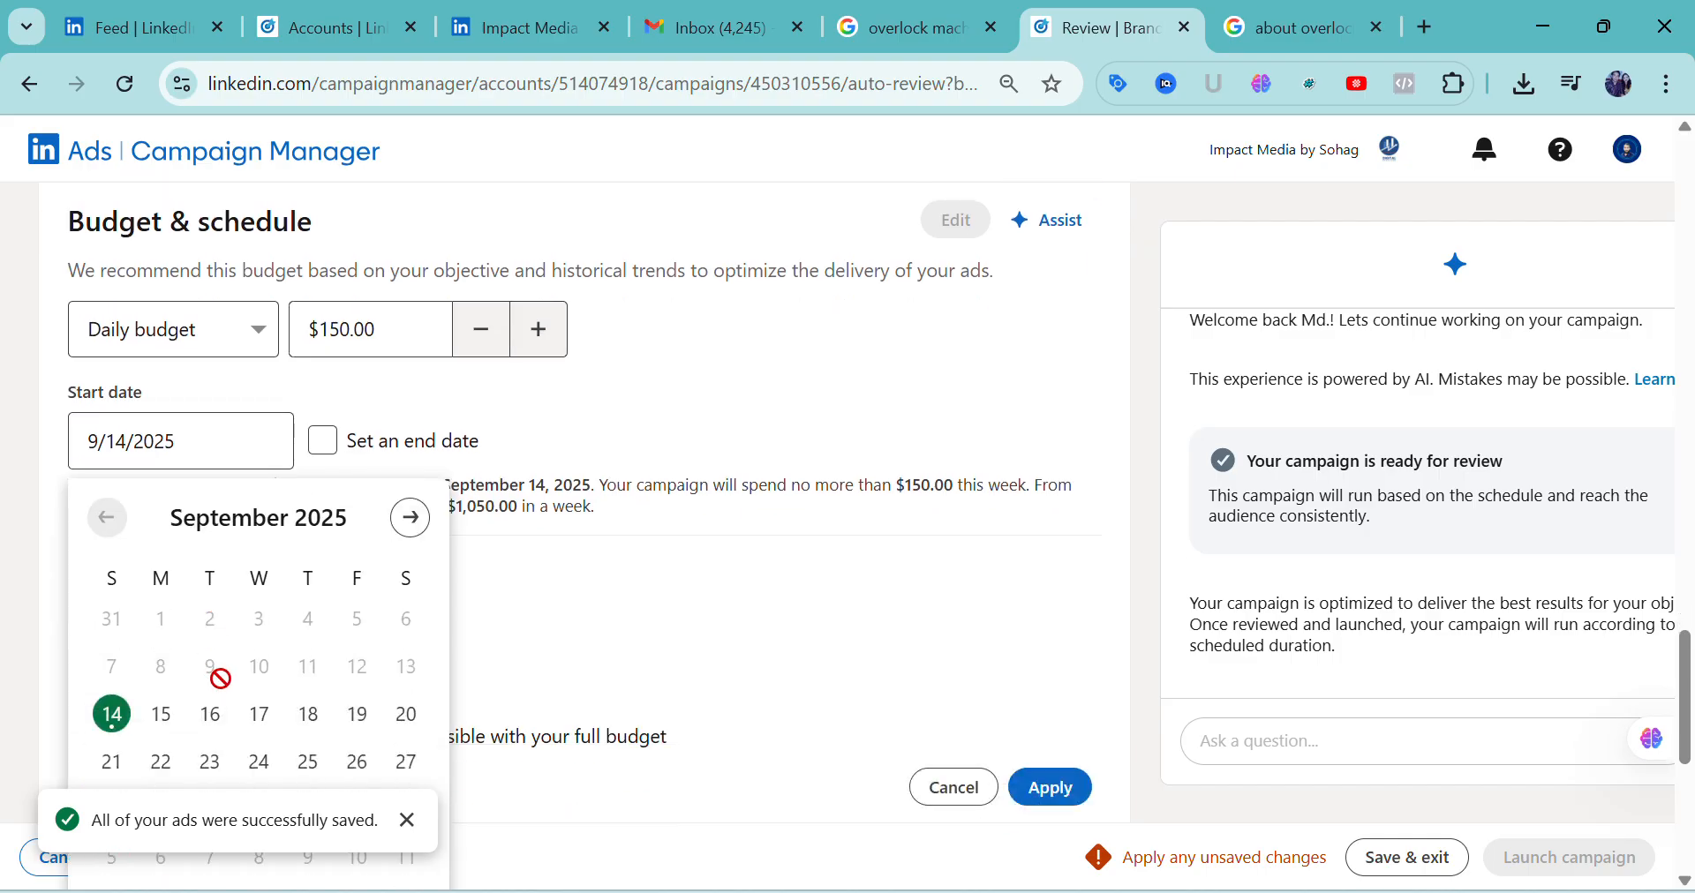
left_click(167, 719)
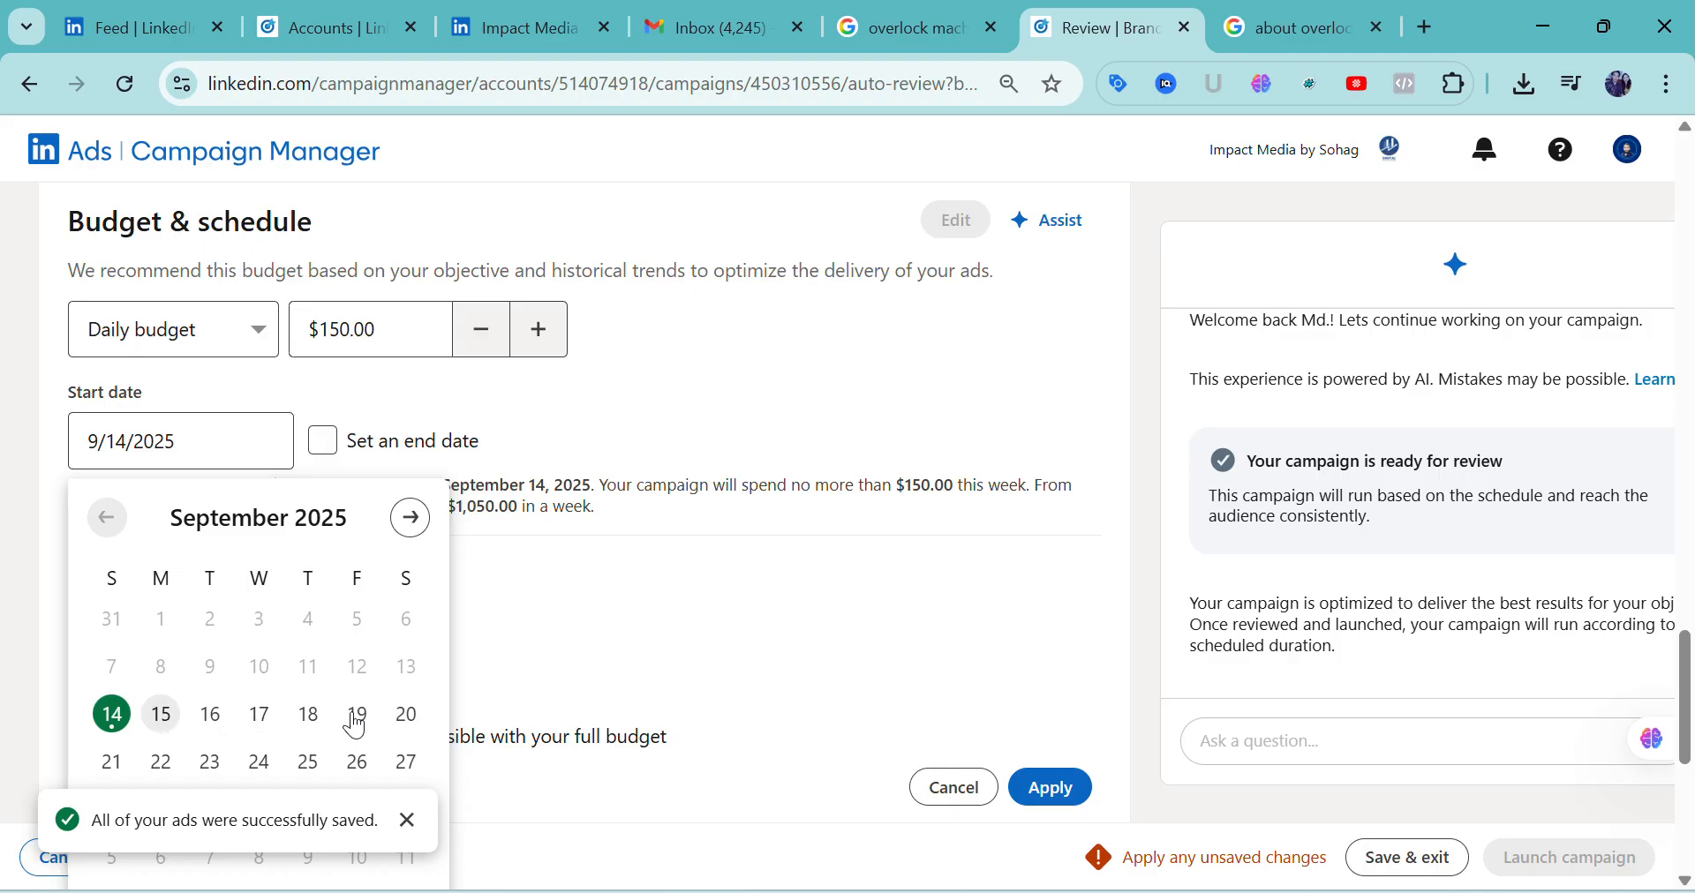
Give the campaign an end date and set it to 10/25/2025
left_click(325, 448)
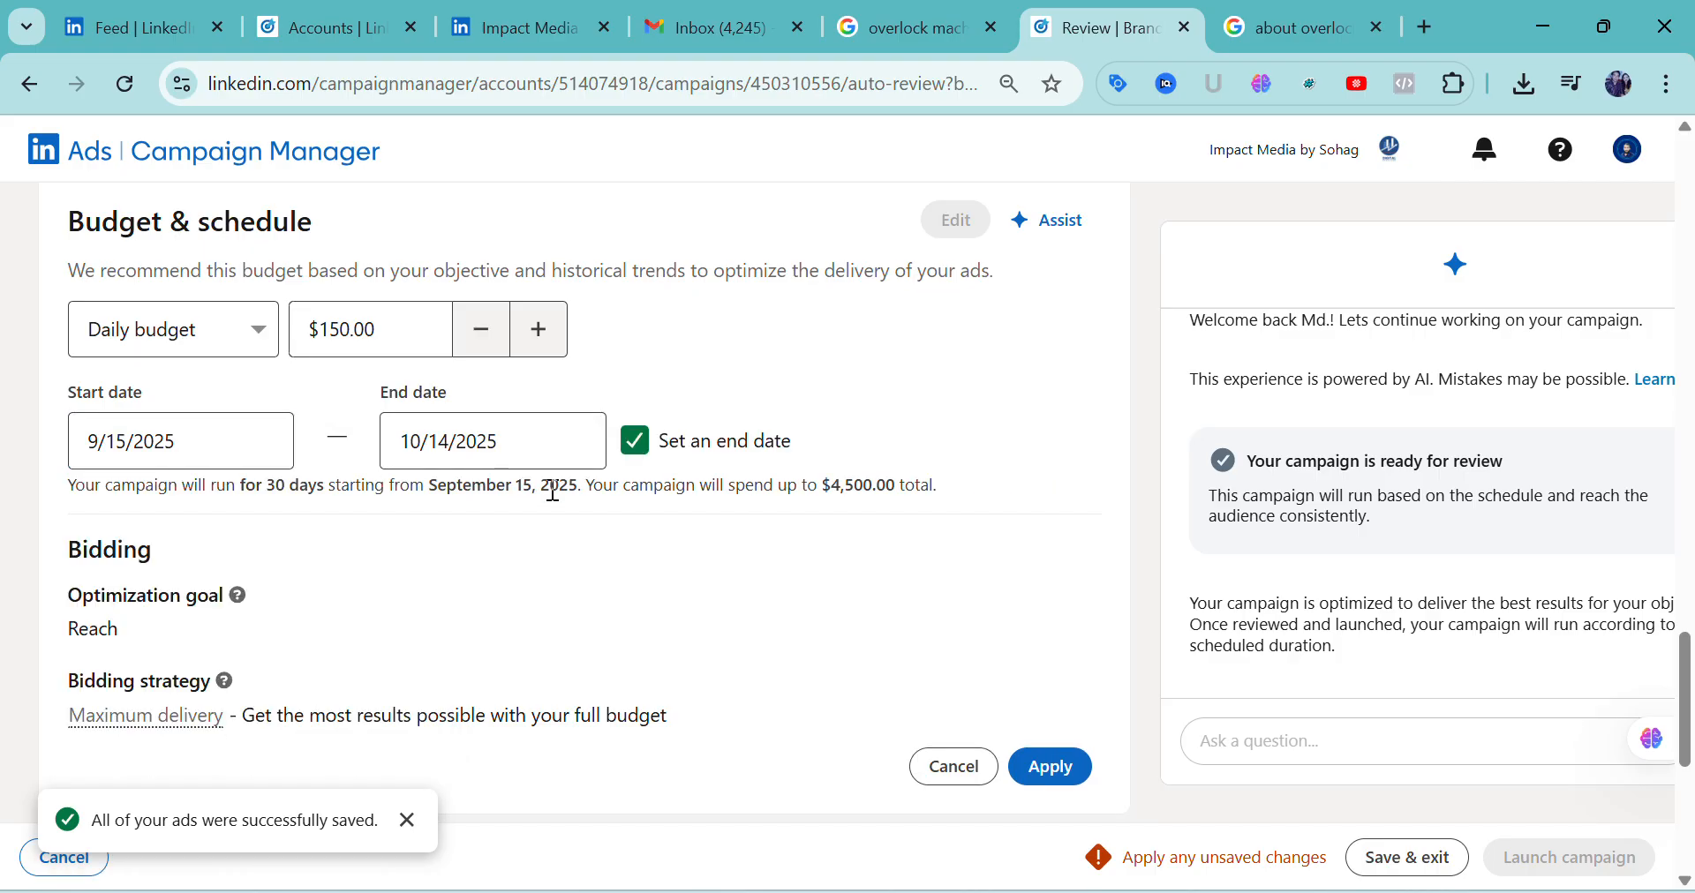
left_click(523, 455)
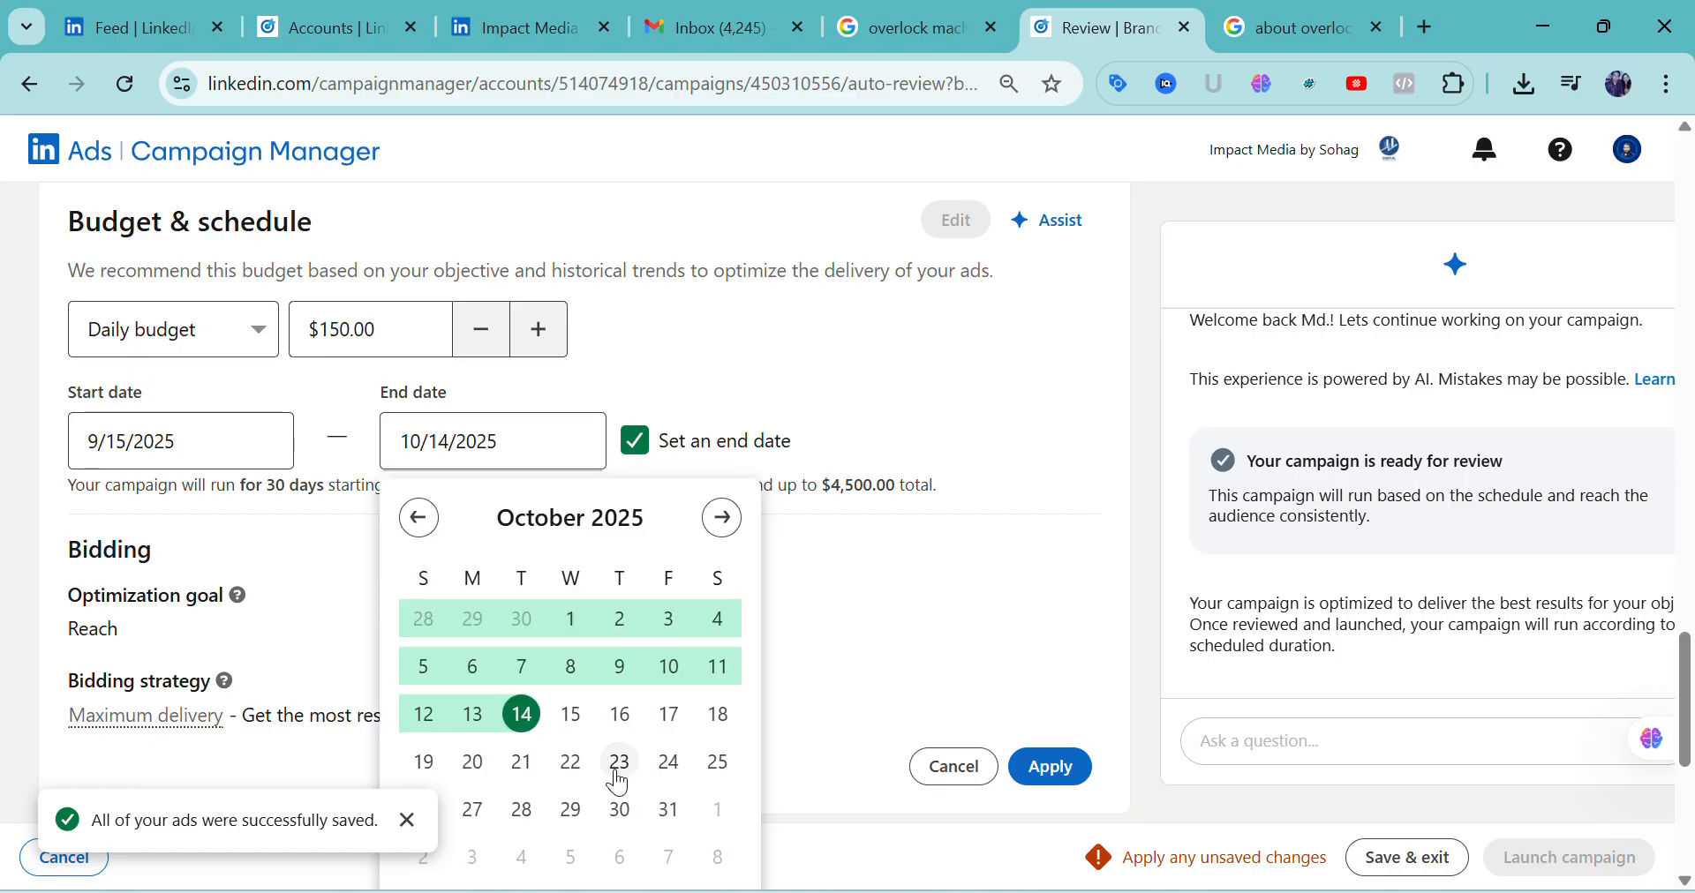
left_click(713, 772)
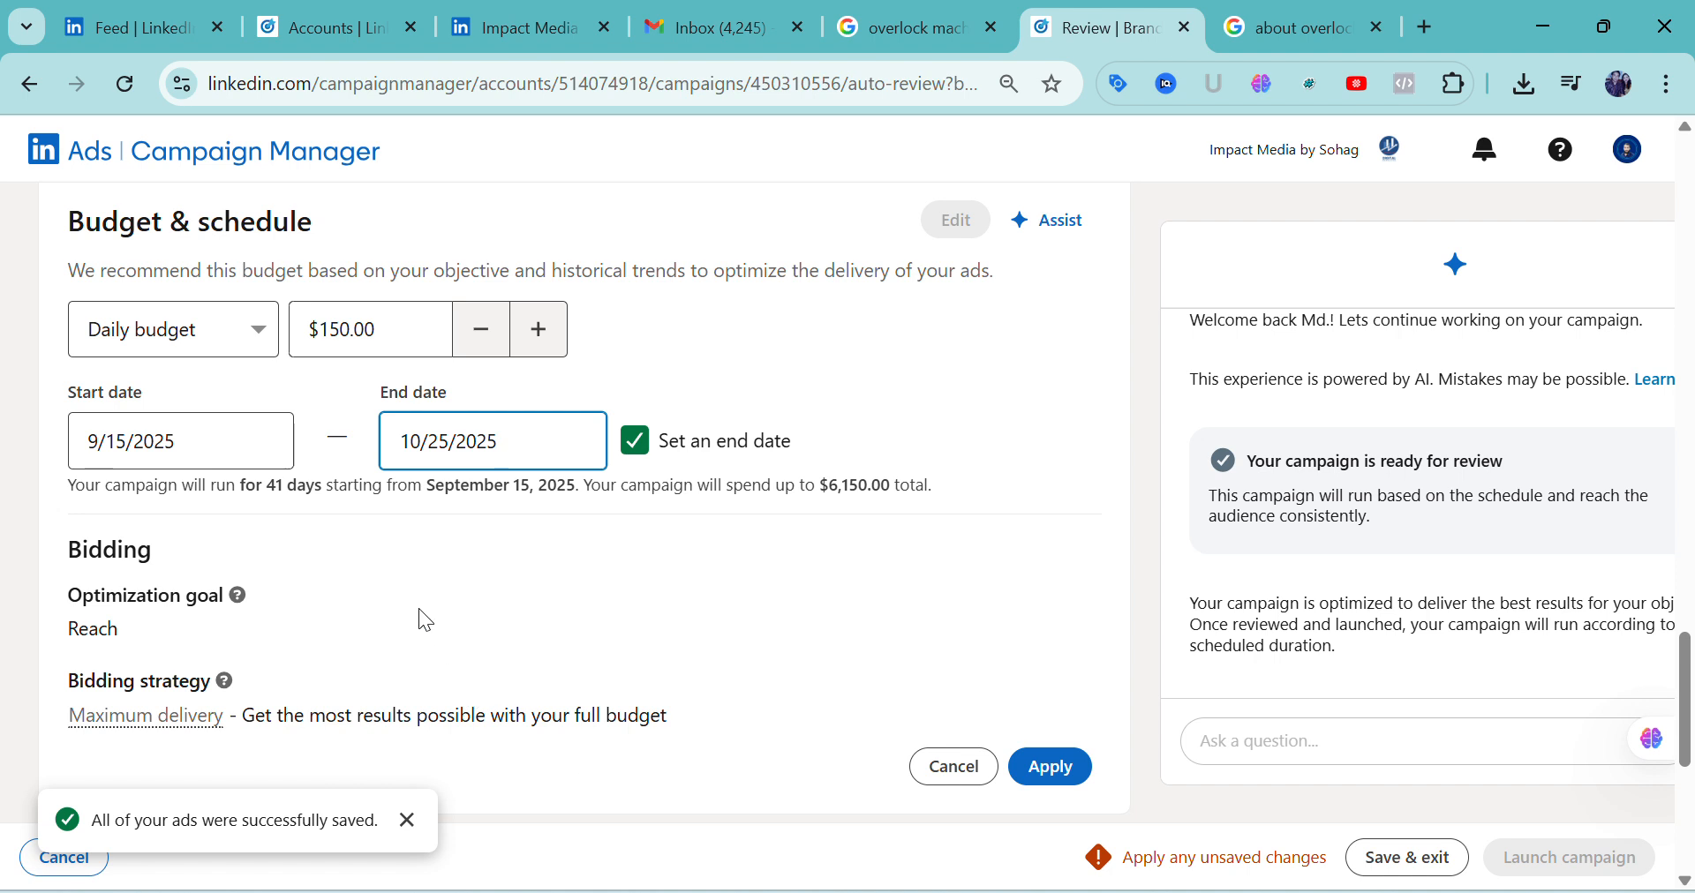
Examine the Bidding section's optimization goal and the explanation of the Maximum delivery bidding strategy
scroll(411, 601, "down", 2)
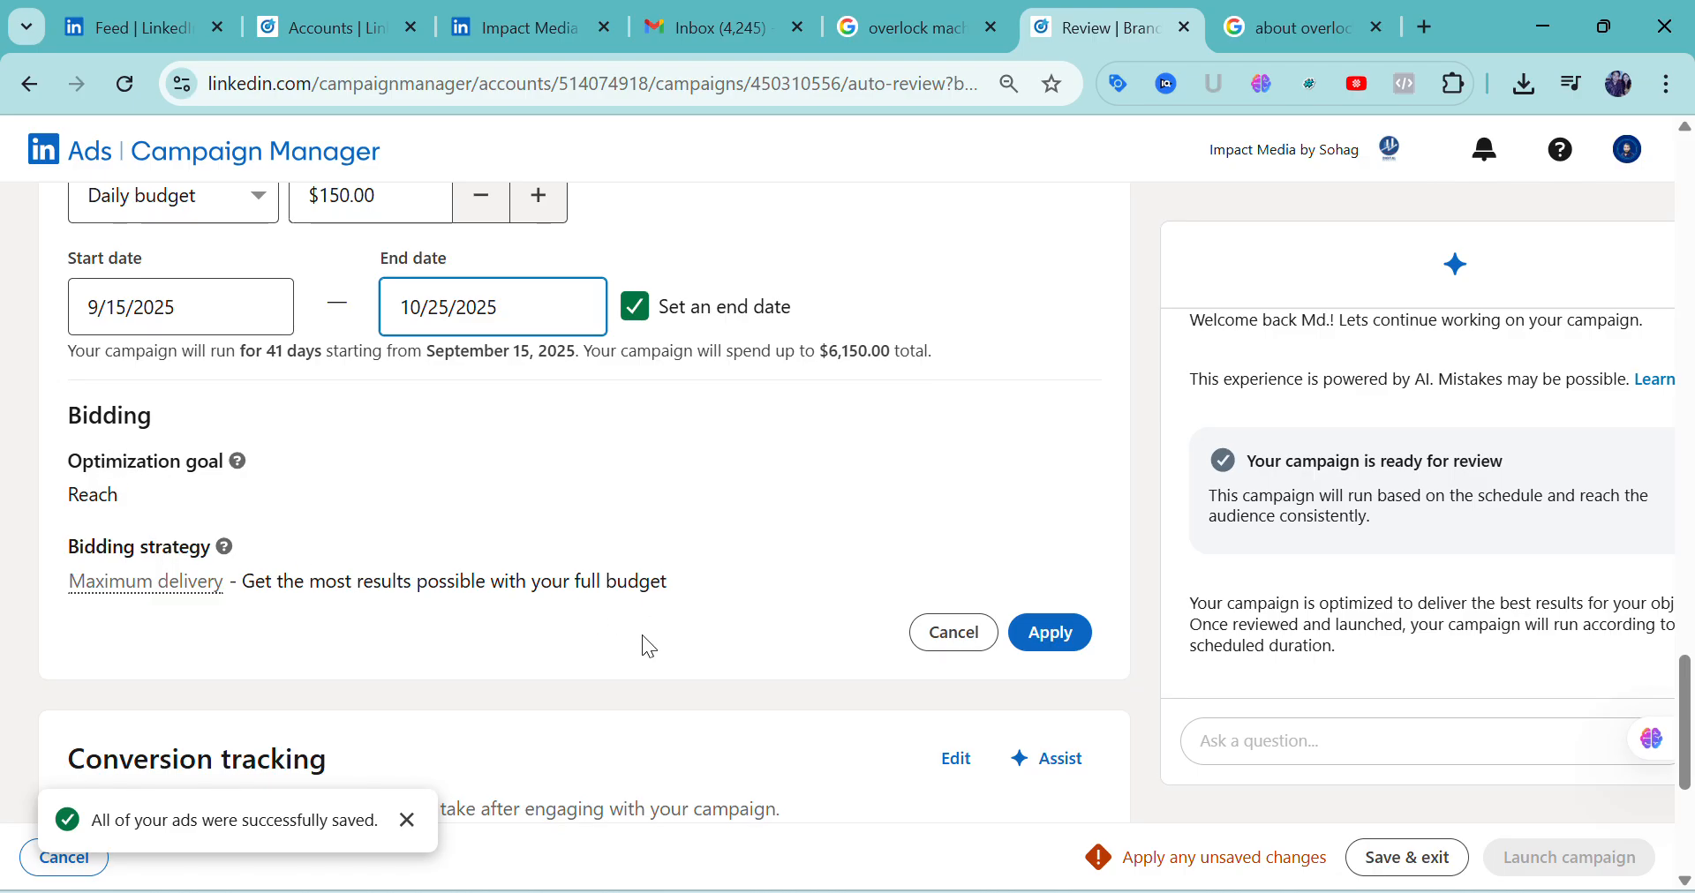
scroll(642, 633, "down", 3)
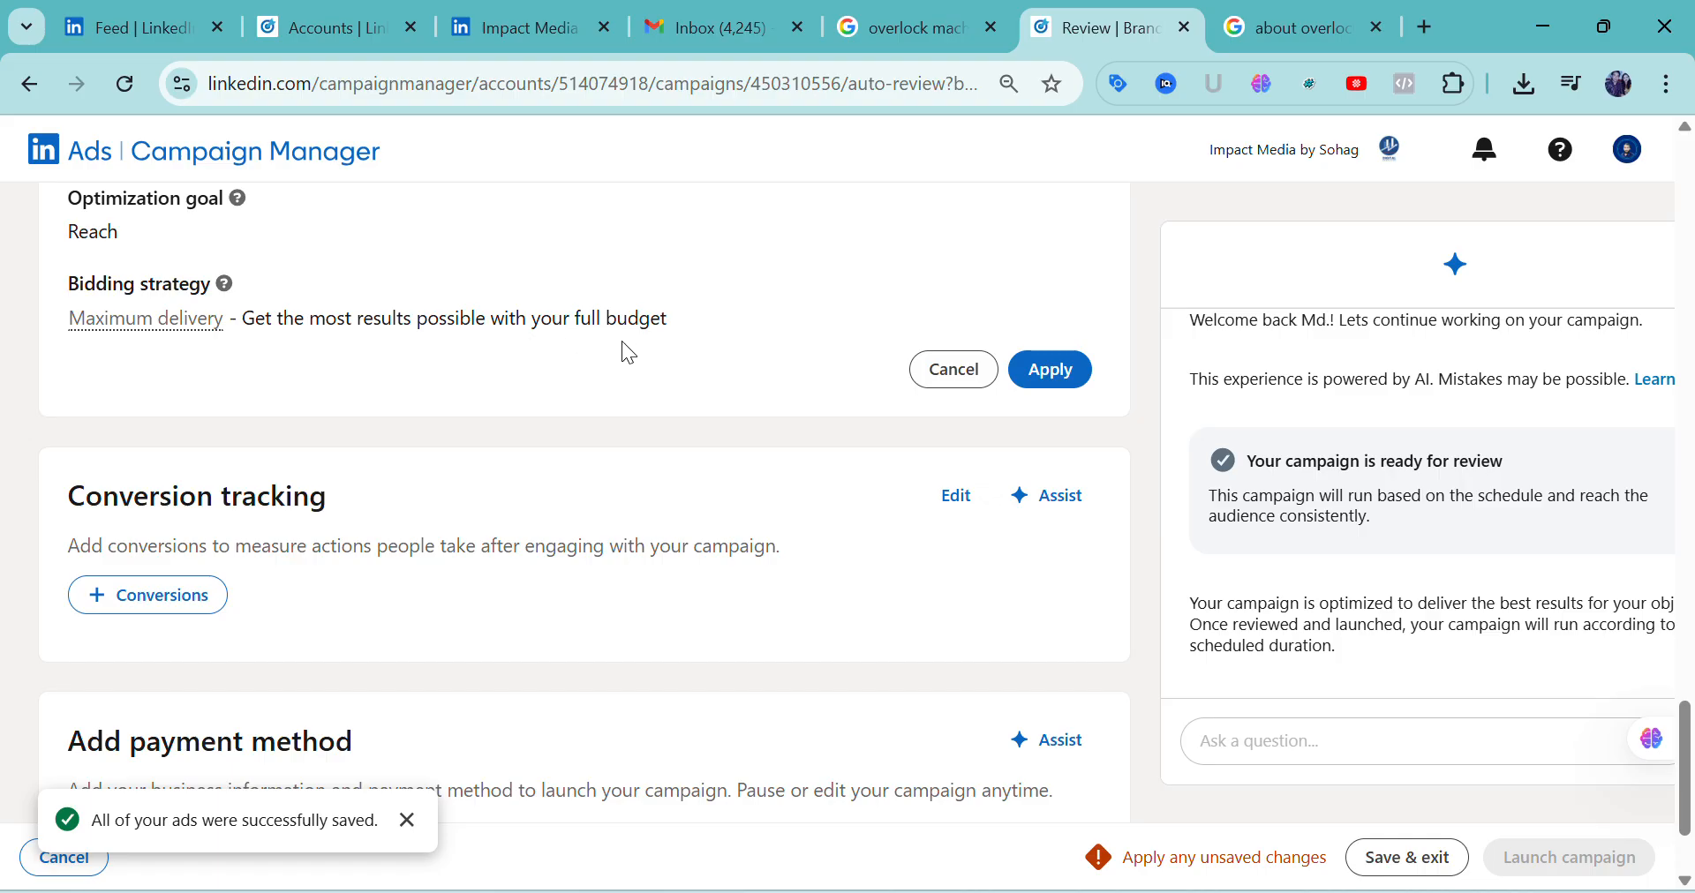
scroll(735, 388, "up", 2)
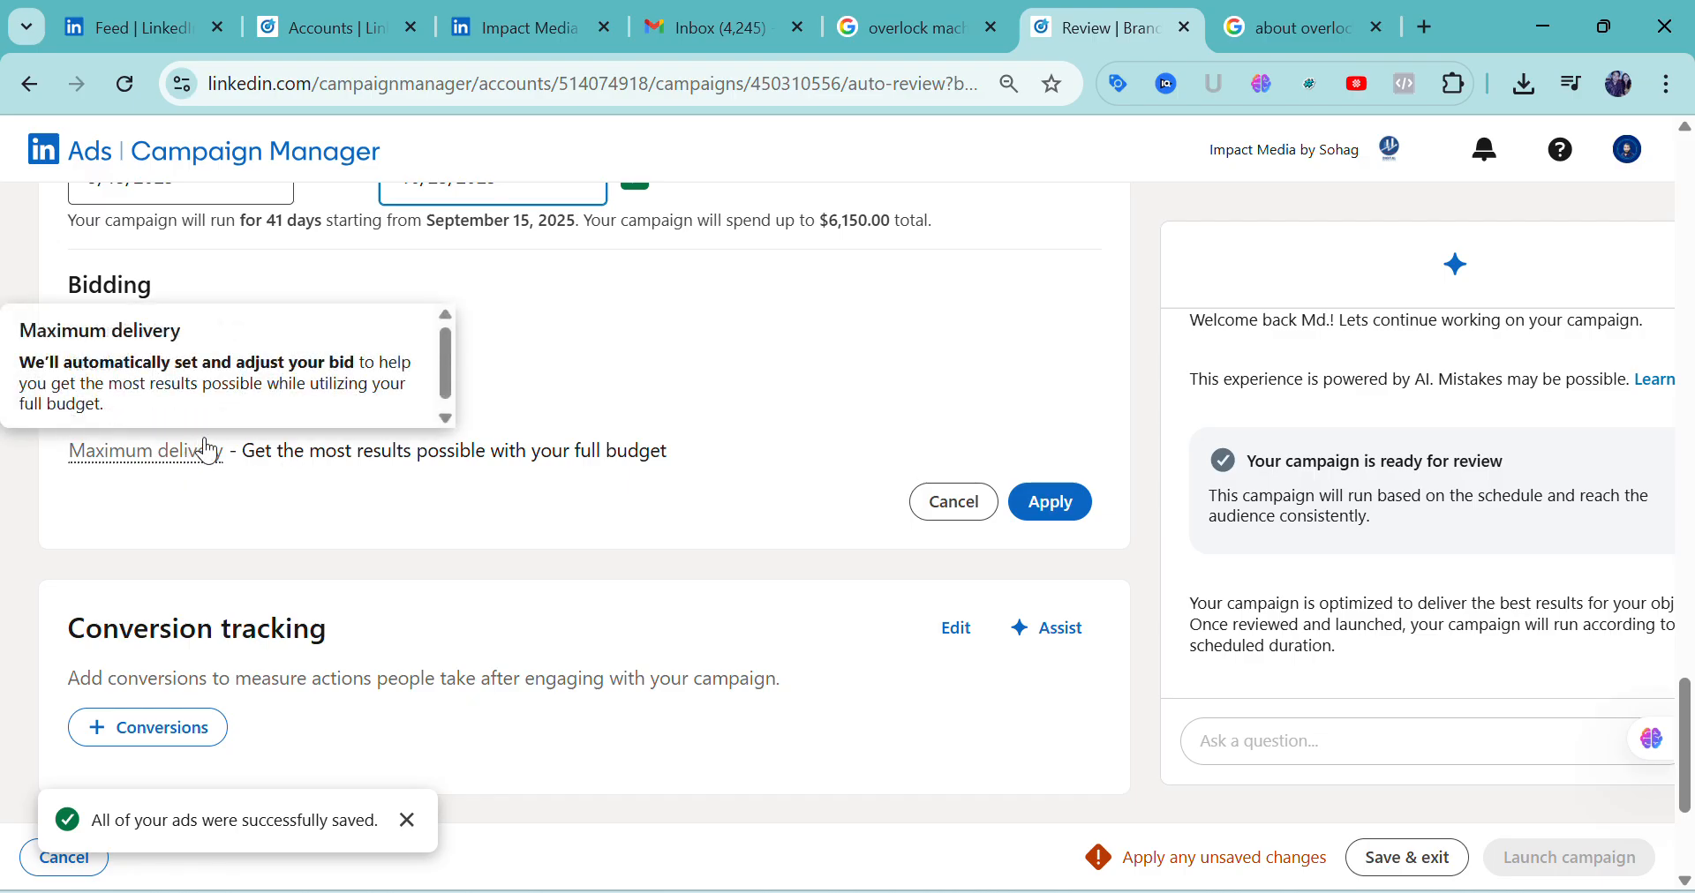
mouse_move(172, 466)
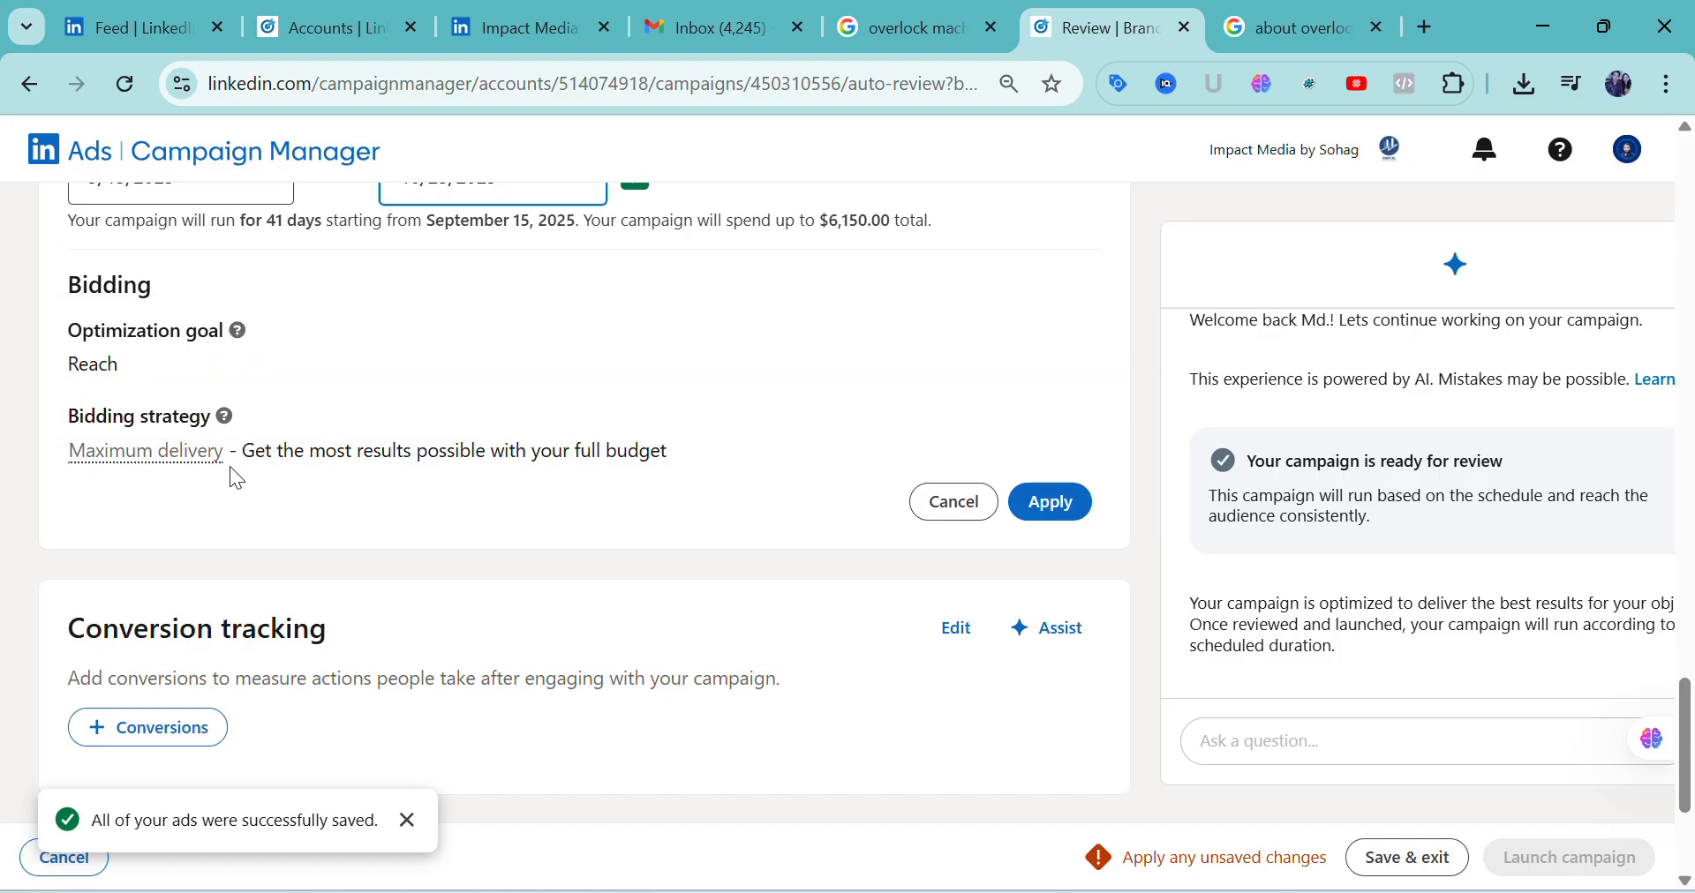
Open the Add conversions dialog from Conversion tracking, look at it and close it without adding a conversion
scroll(268, 575, "down", 3)
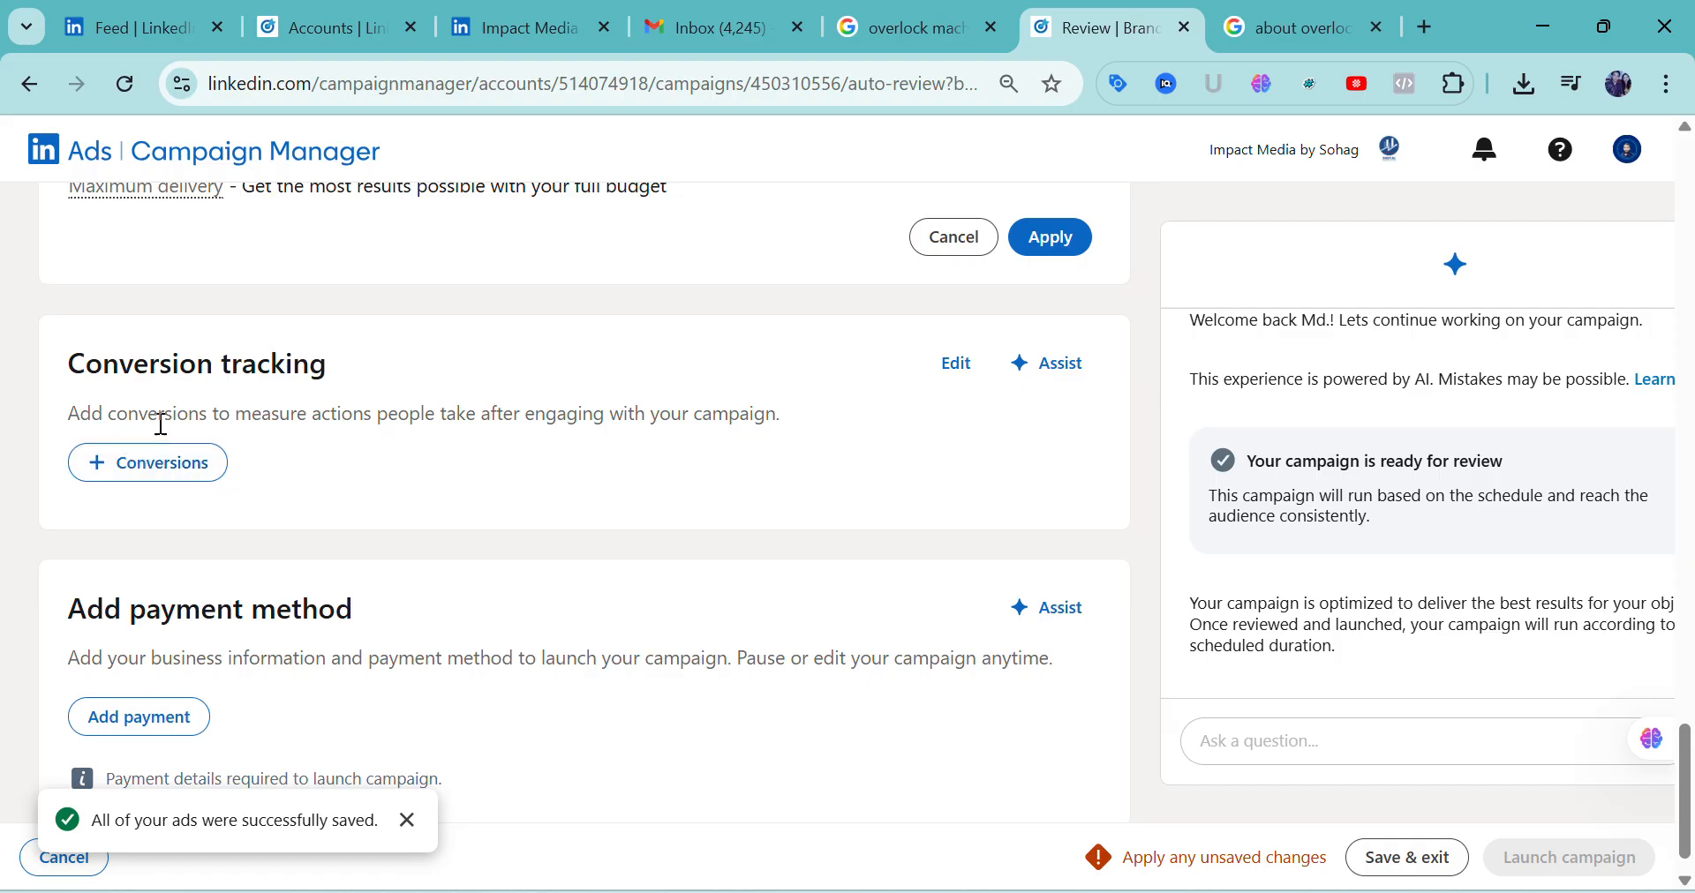
left_click(955, 368)
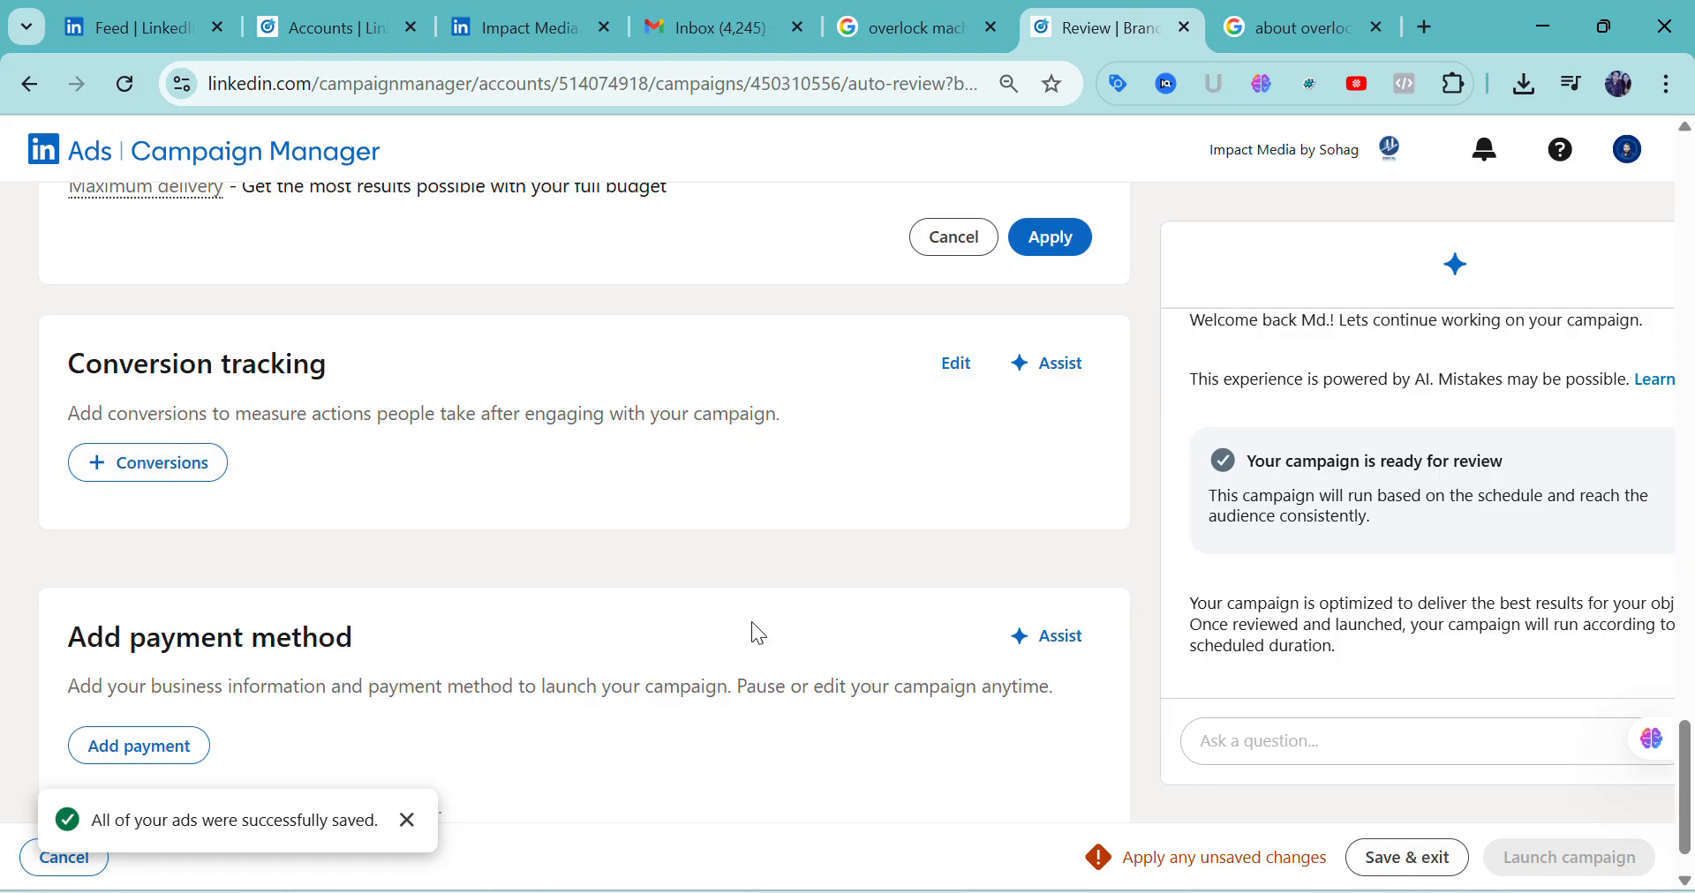
scroll(776, 548, "down", 2)
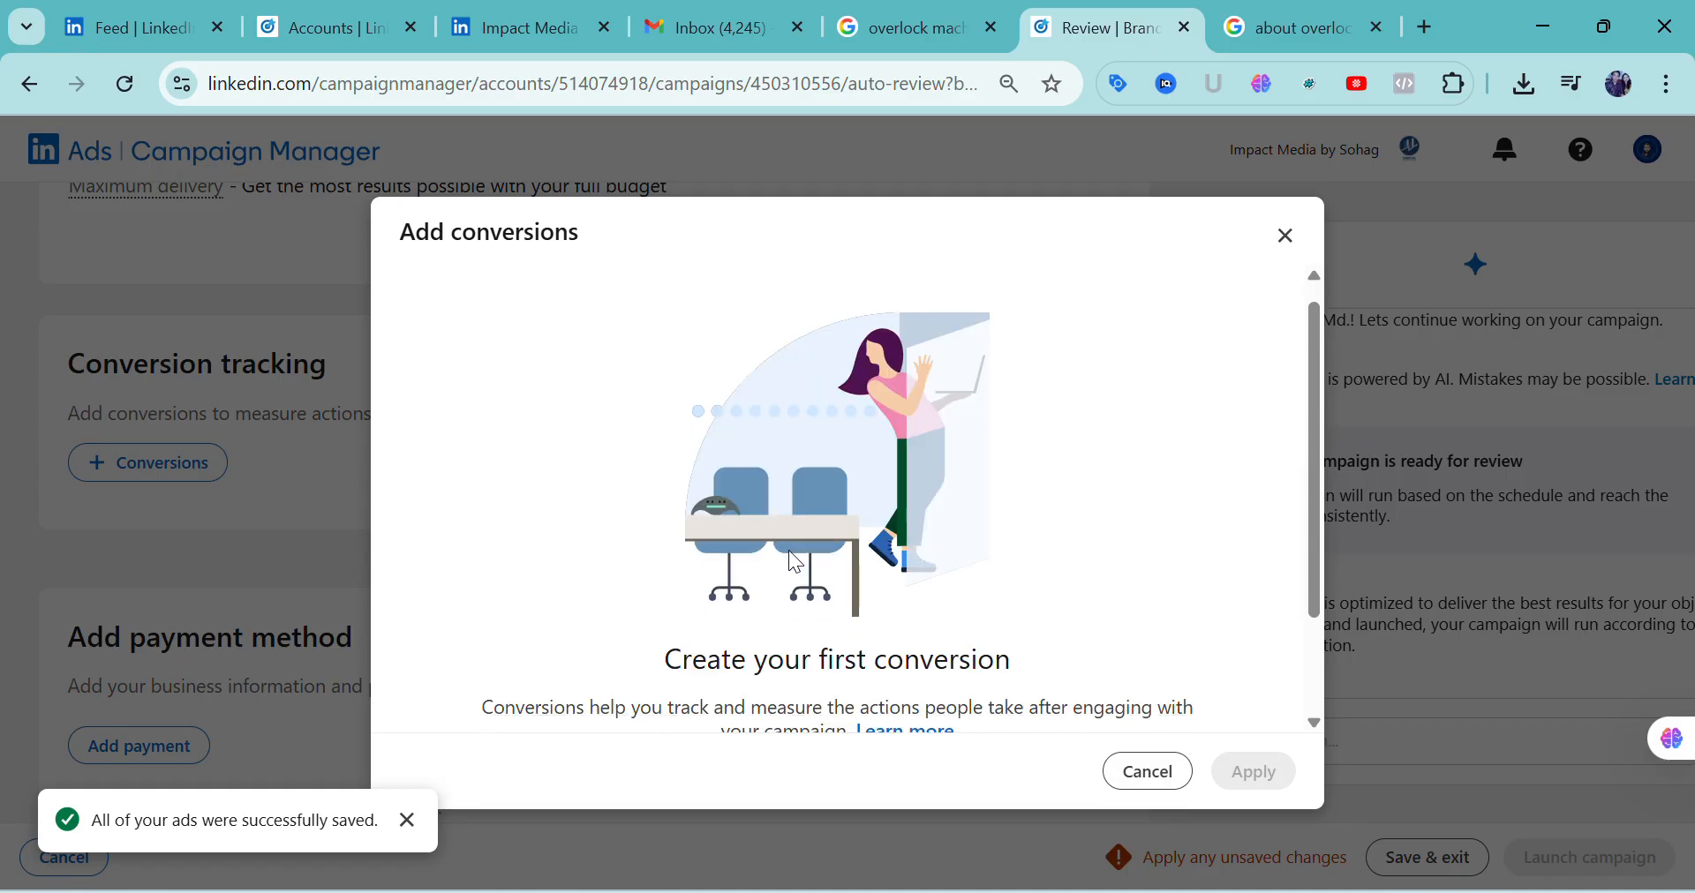
left_click(1285, 236)
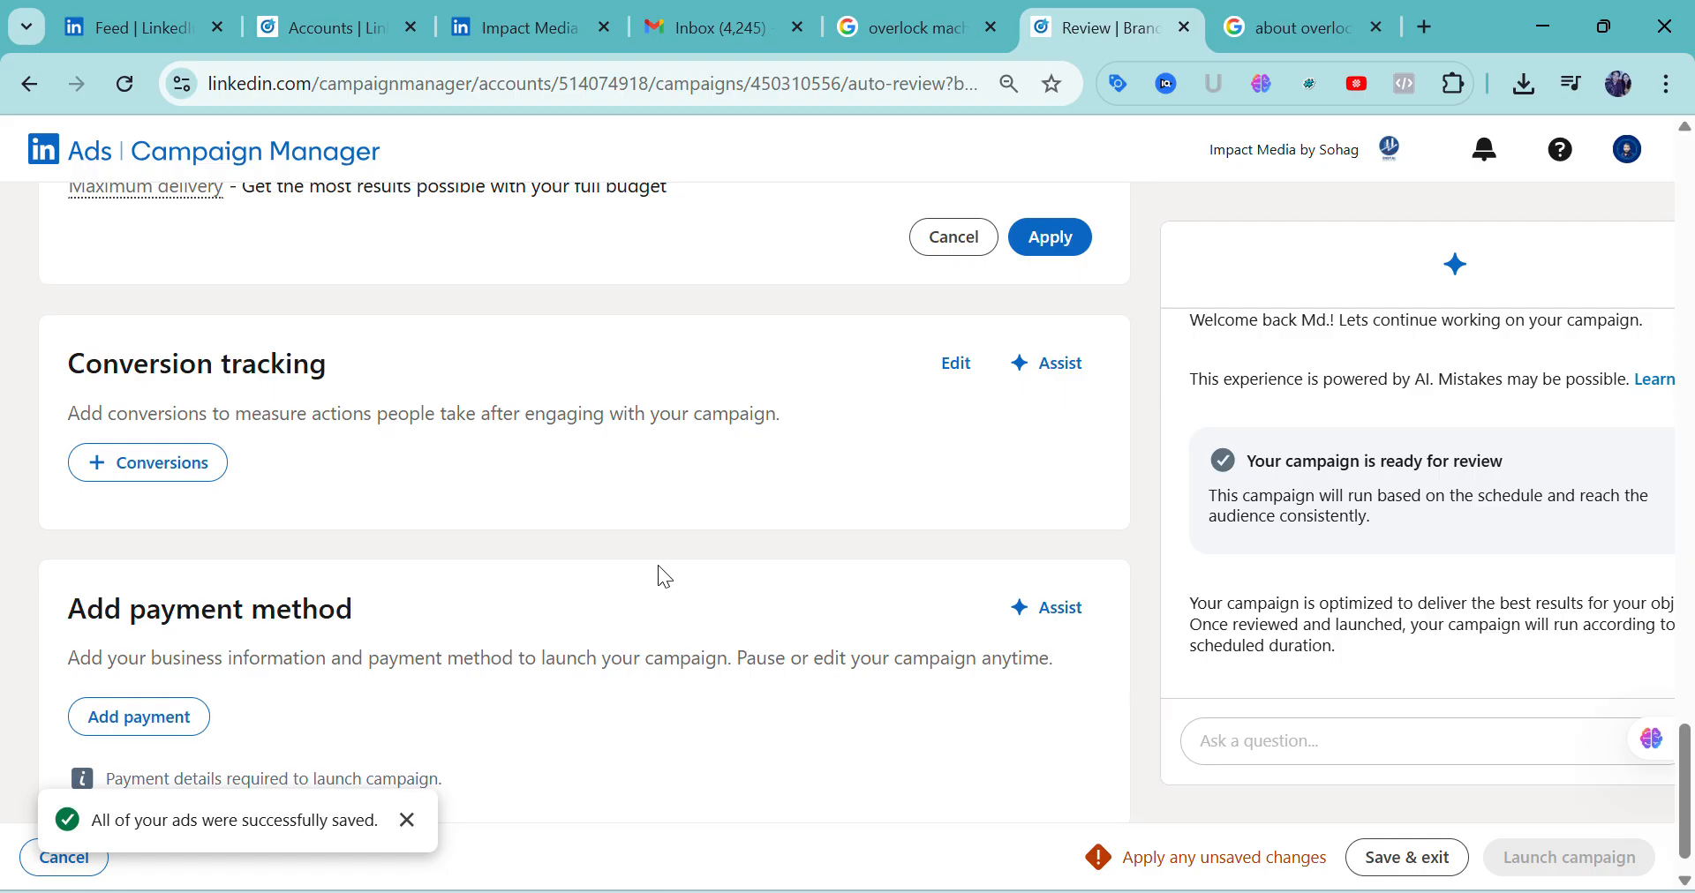
Open the payment method's Business information form, examine its name, country, address, city, state and ZIP fields, and cancel it
scroll(658, 565, "down", 1)
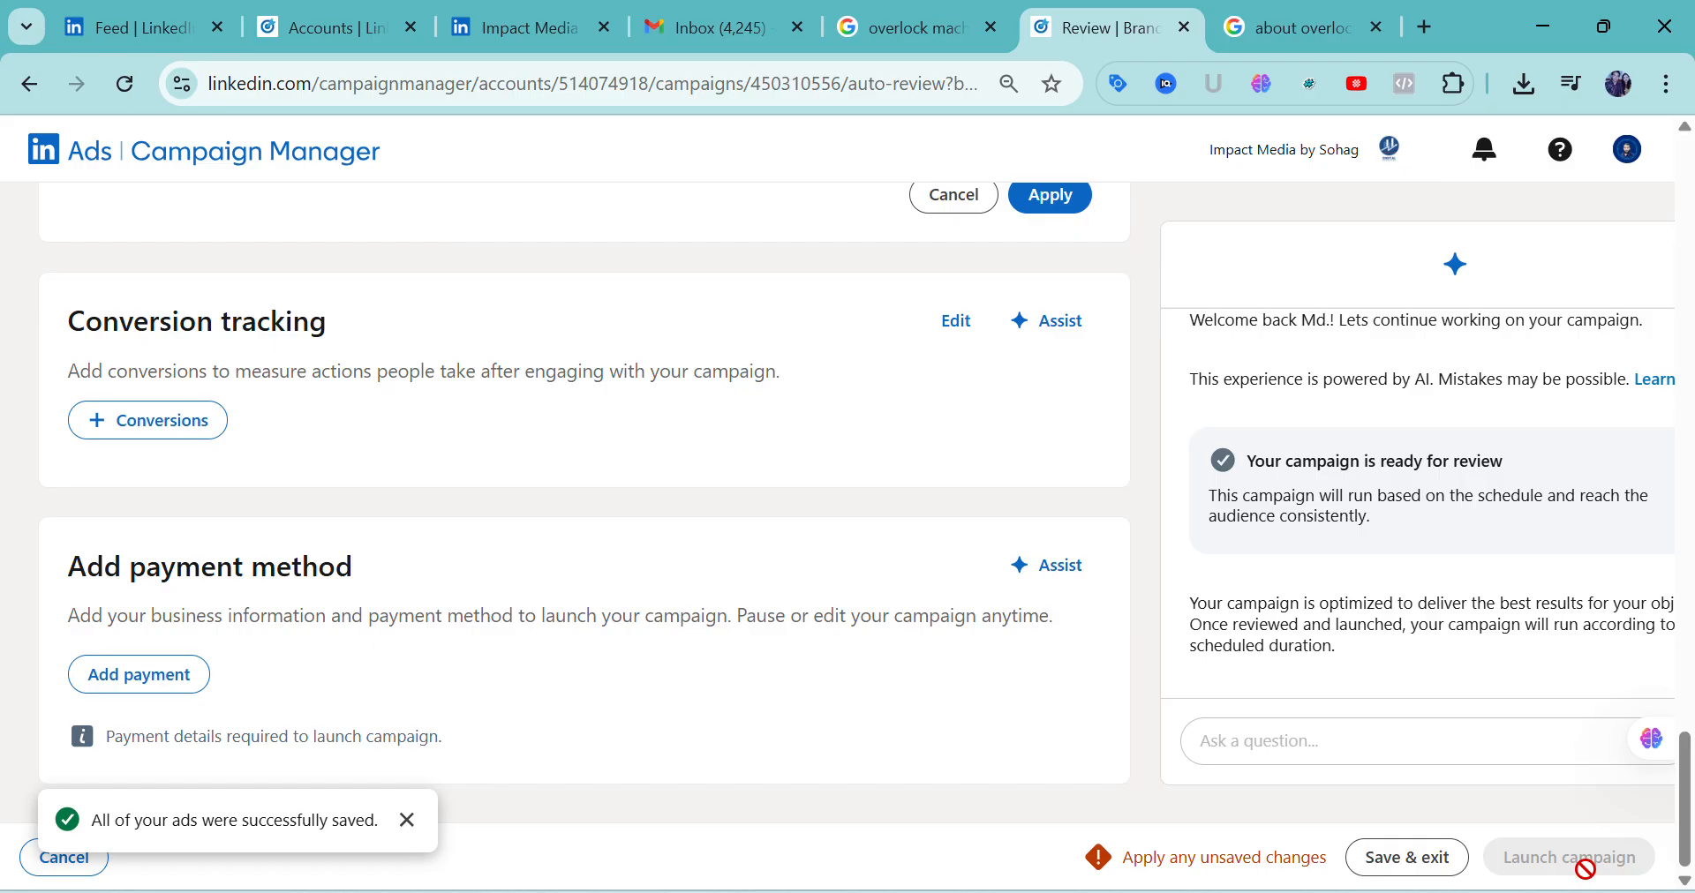
left_click(181, 686)
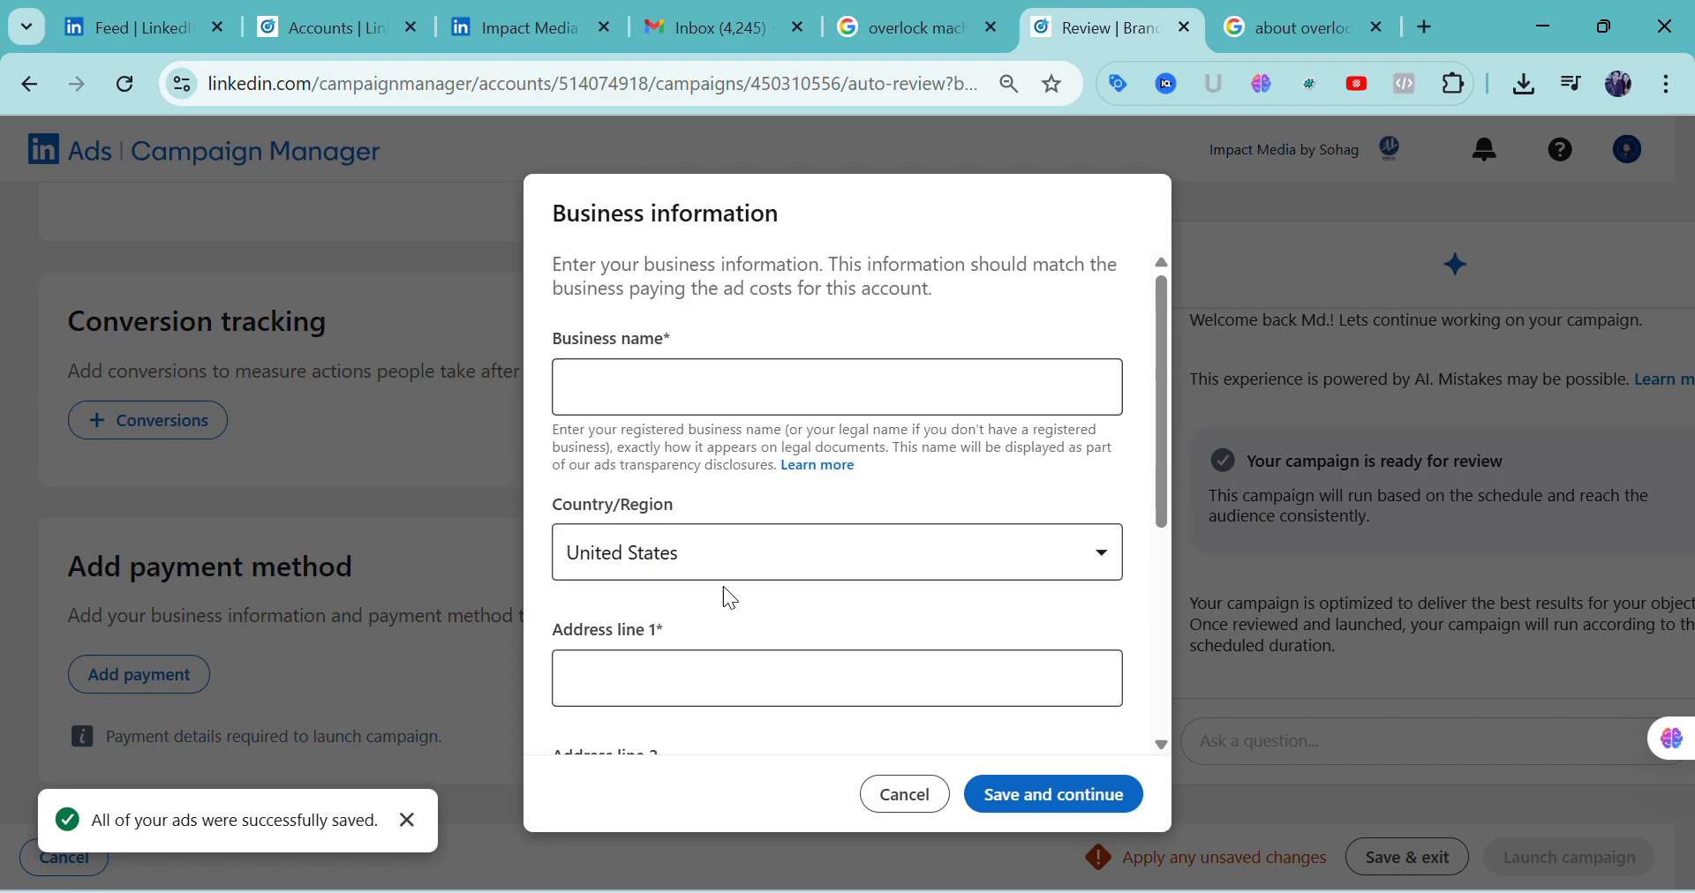
scroll(711, 662, "down", 3)
scroll(711, 662, "down", 2)
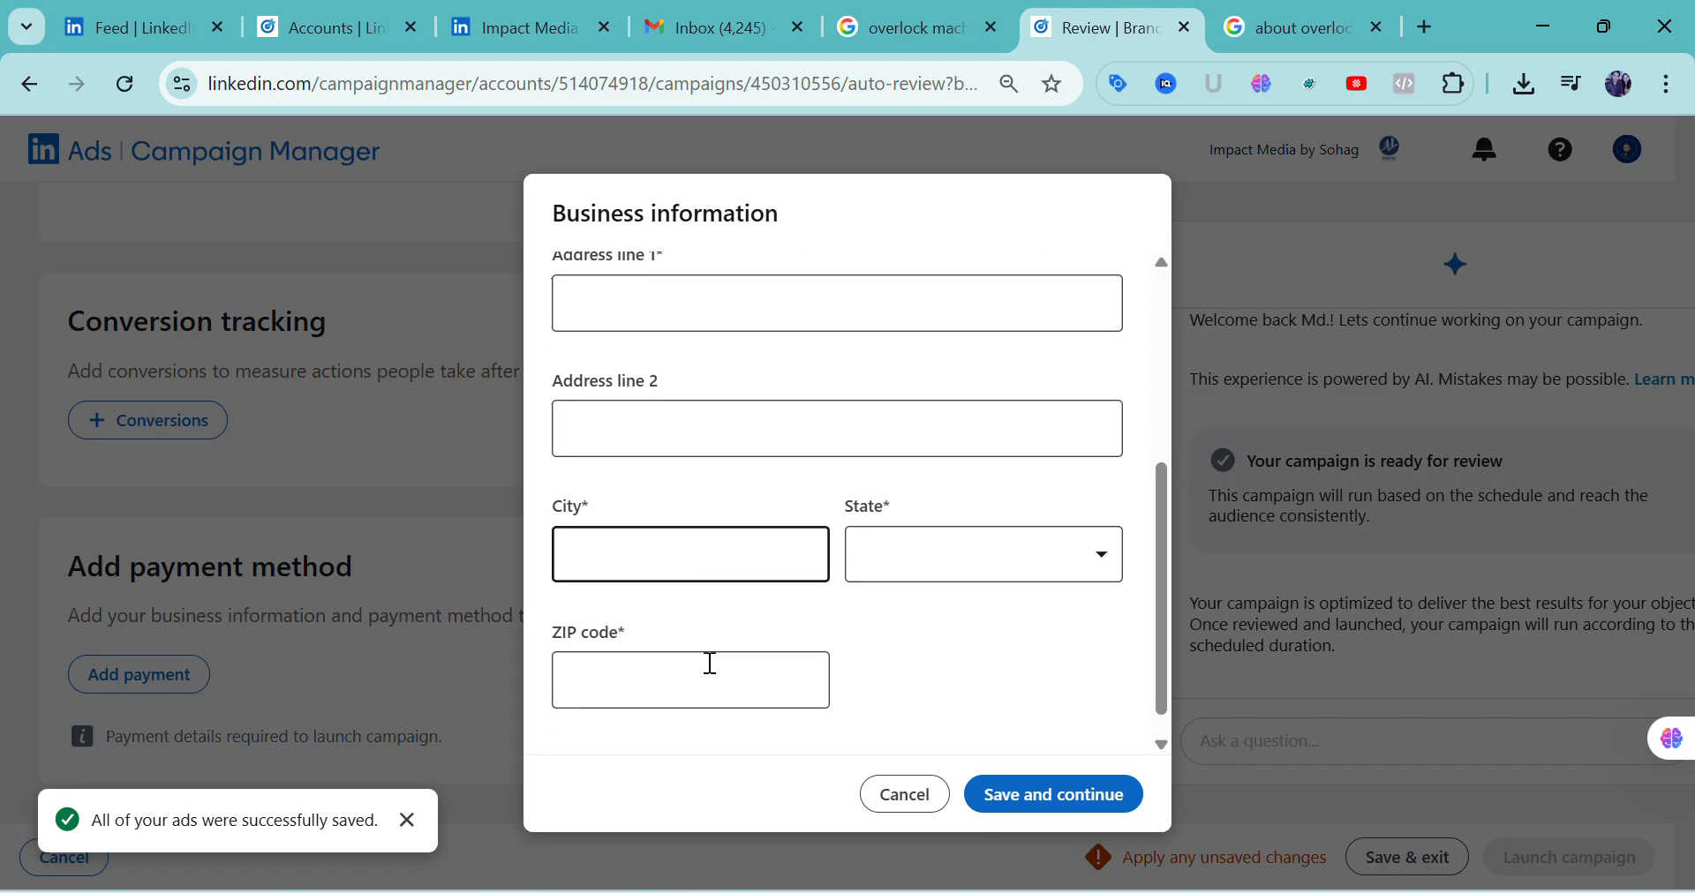
scroll(707, 664, "up", 3)
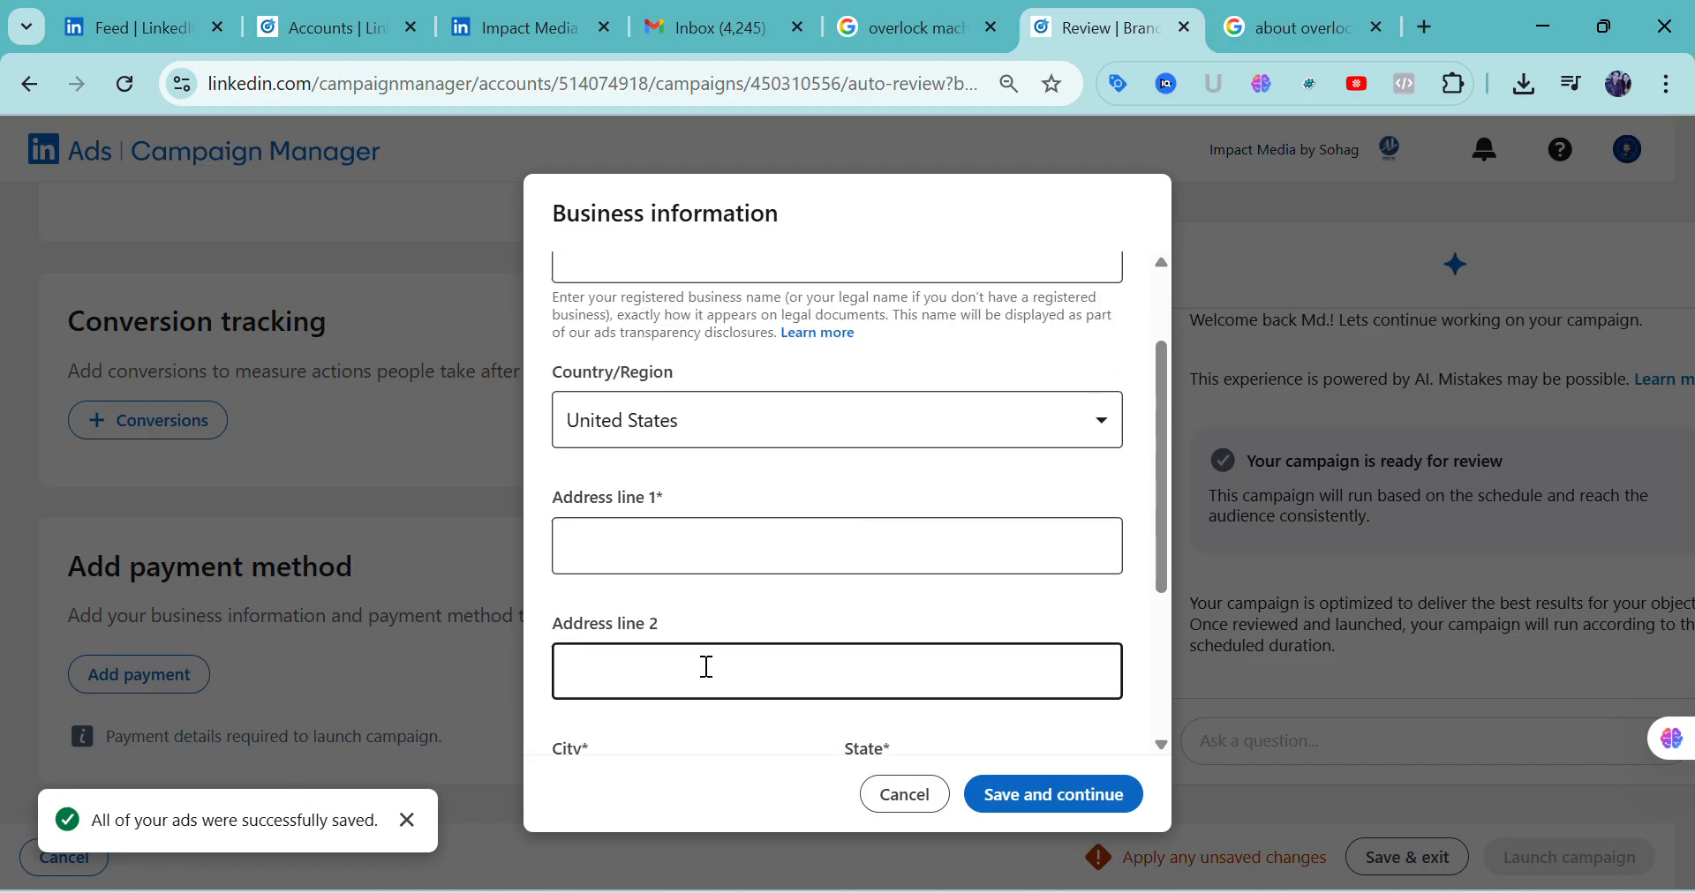
scroll(707, 665, "up", 2)
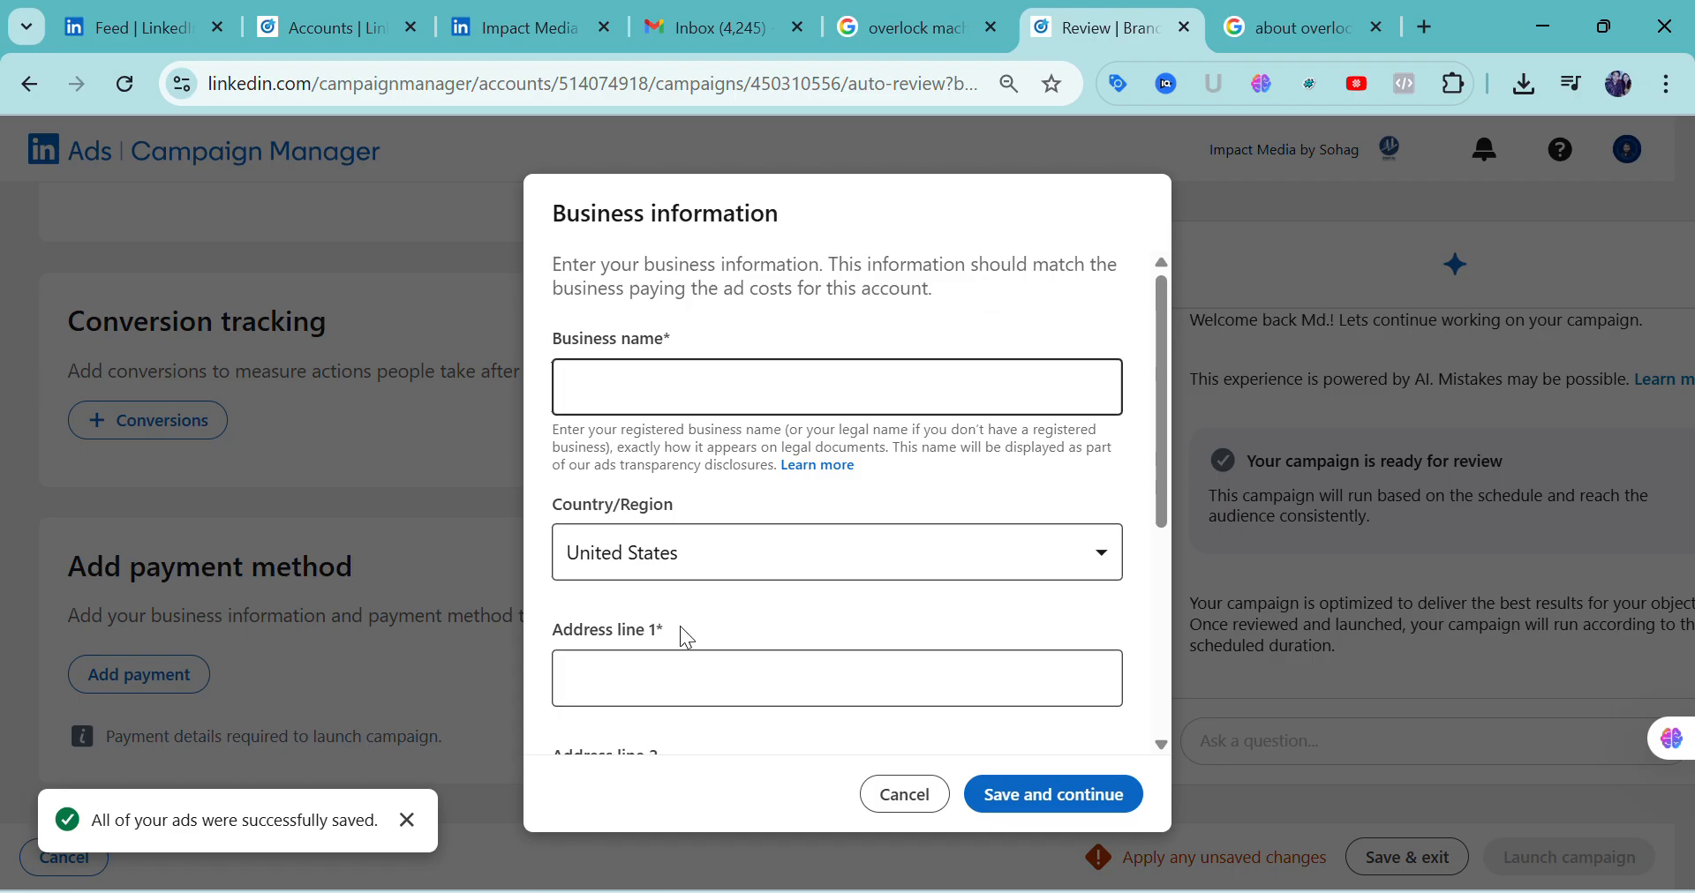
left_click(693, 671)
scroll(693, 671, "down", 5)
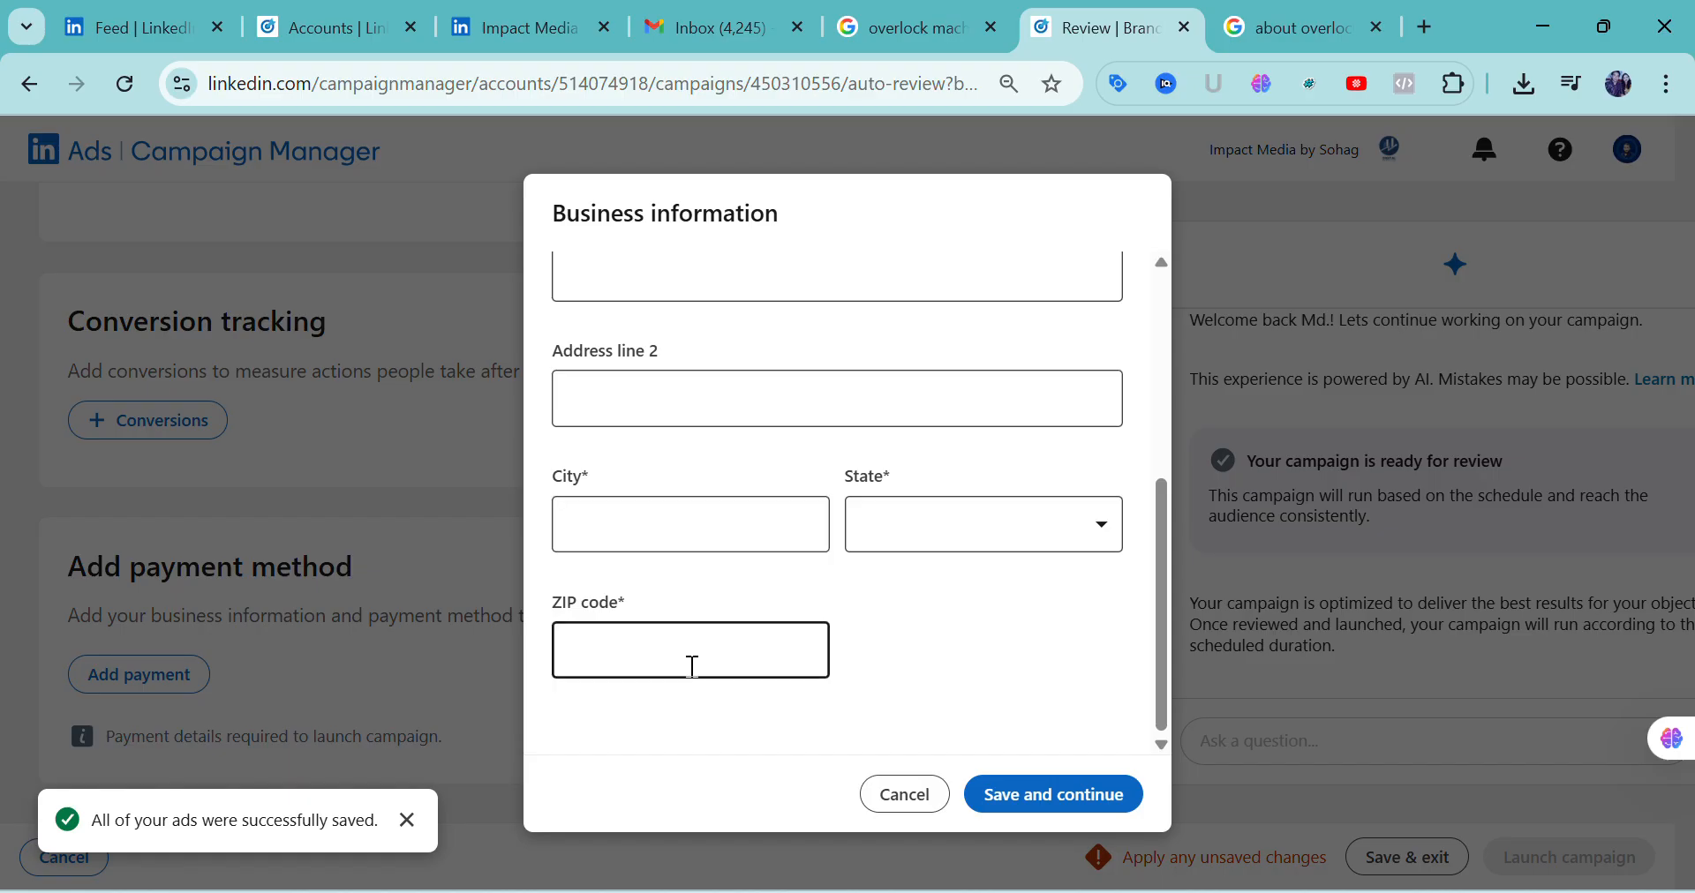
scroll(693, 666, "up", 5)
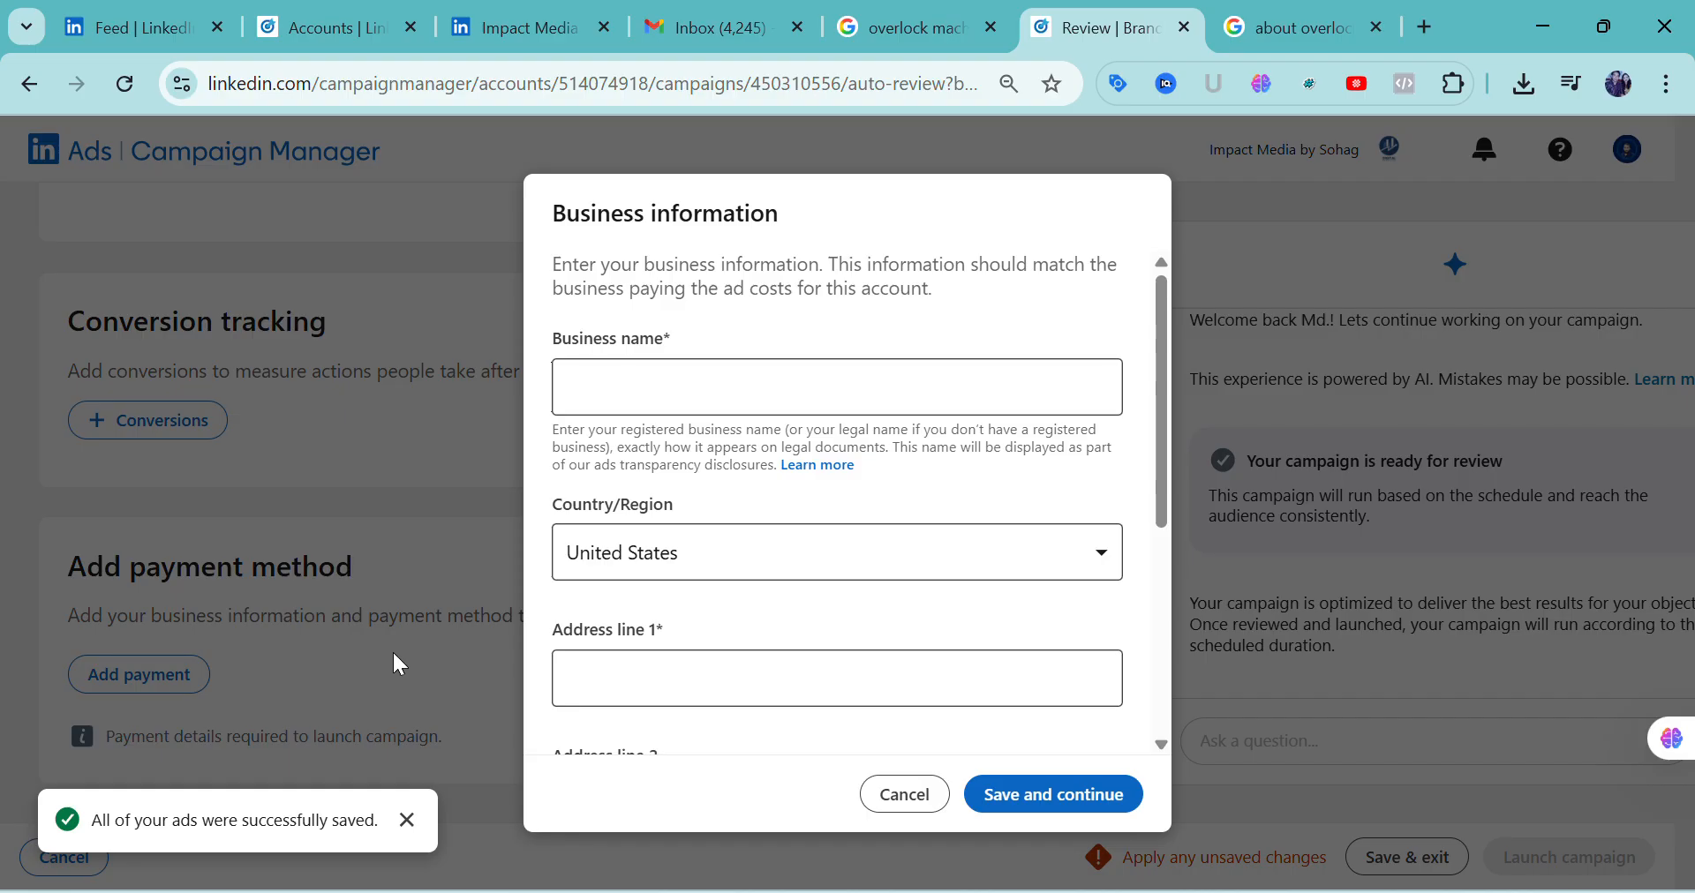
left_click(877, 799)
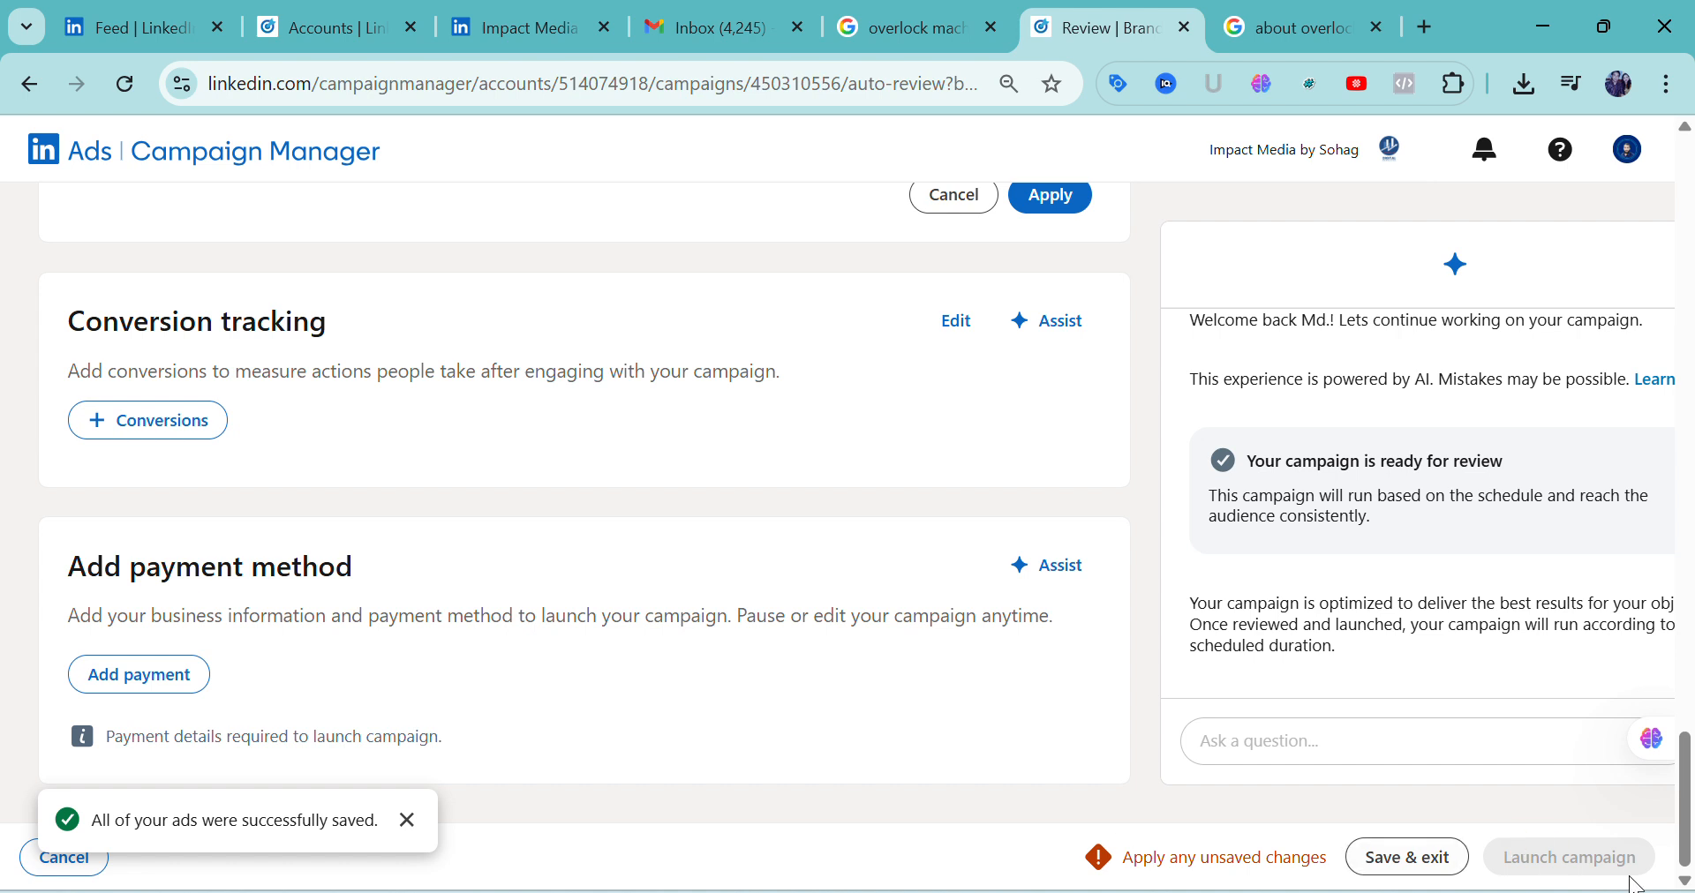
Switch to the Photos window with Screenshot_24.png and review the Ads account setup images through Screenshot_30.png
mouse_move(1040, 892)
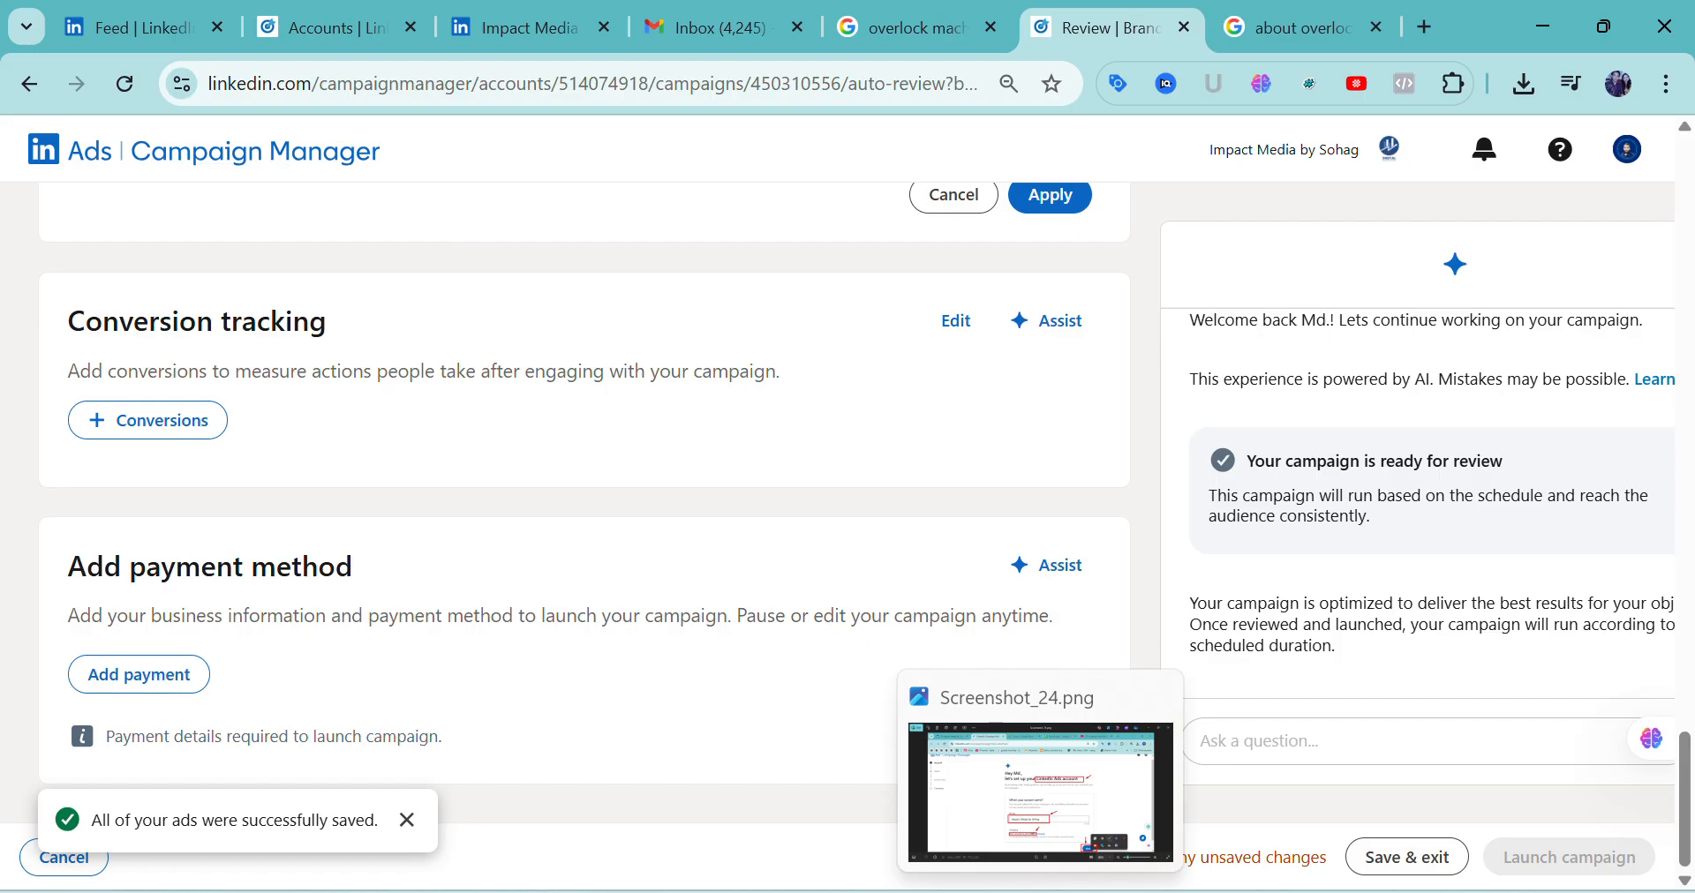
left_click(967, 741)
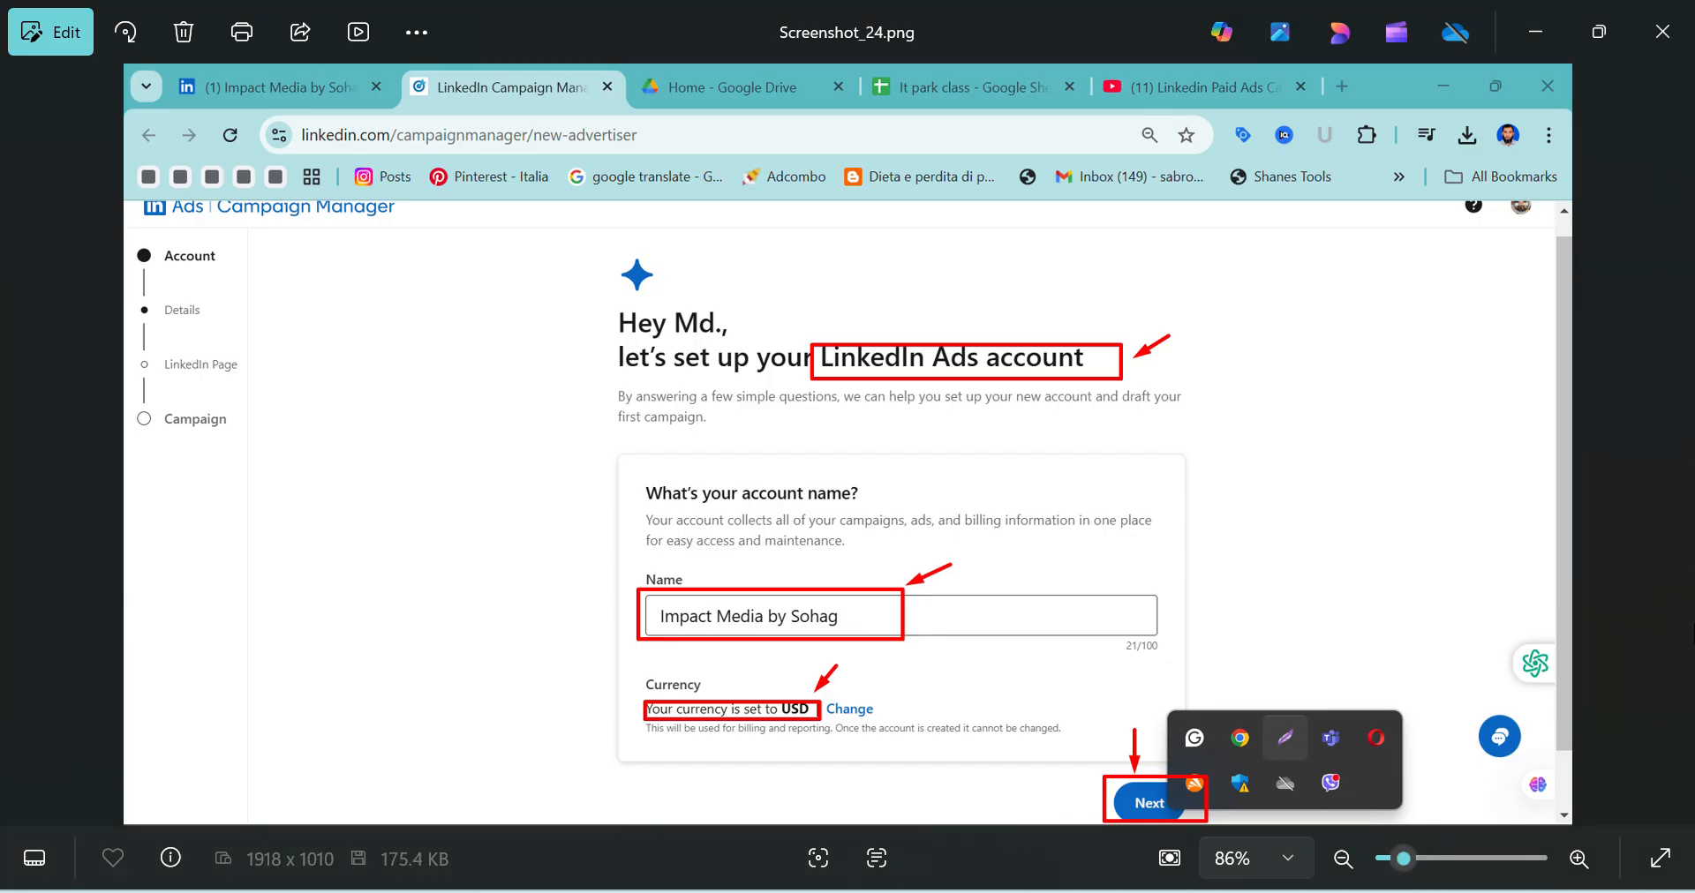
left_click(1669, 446)
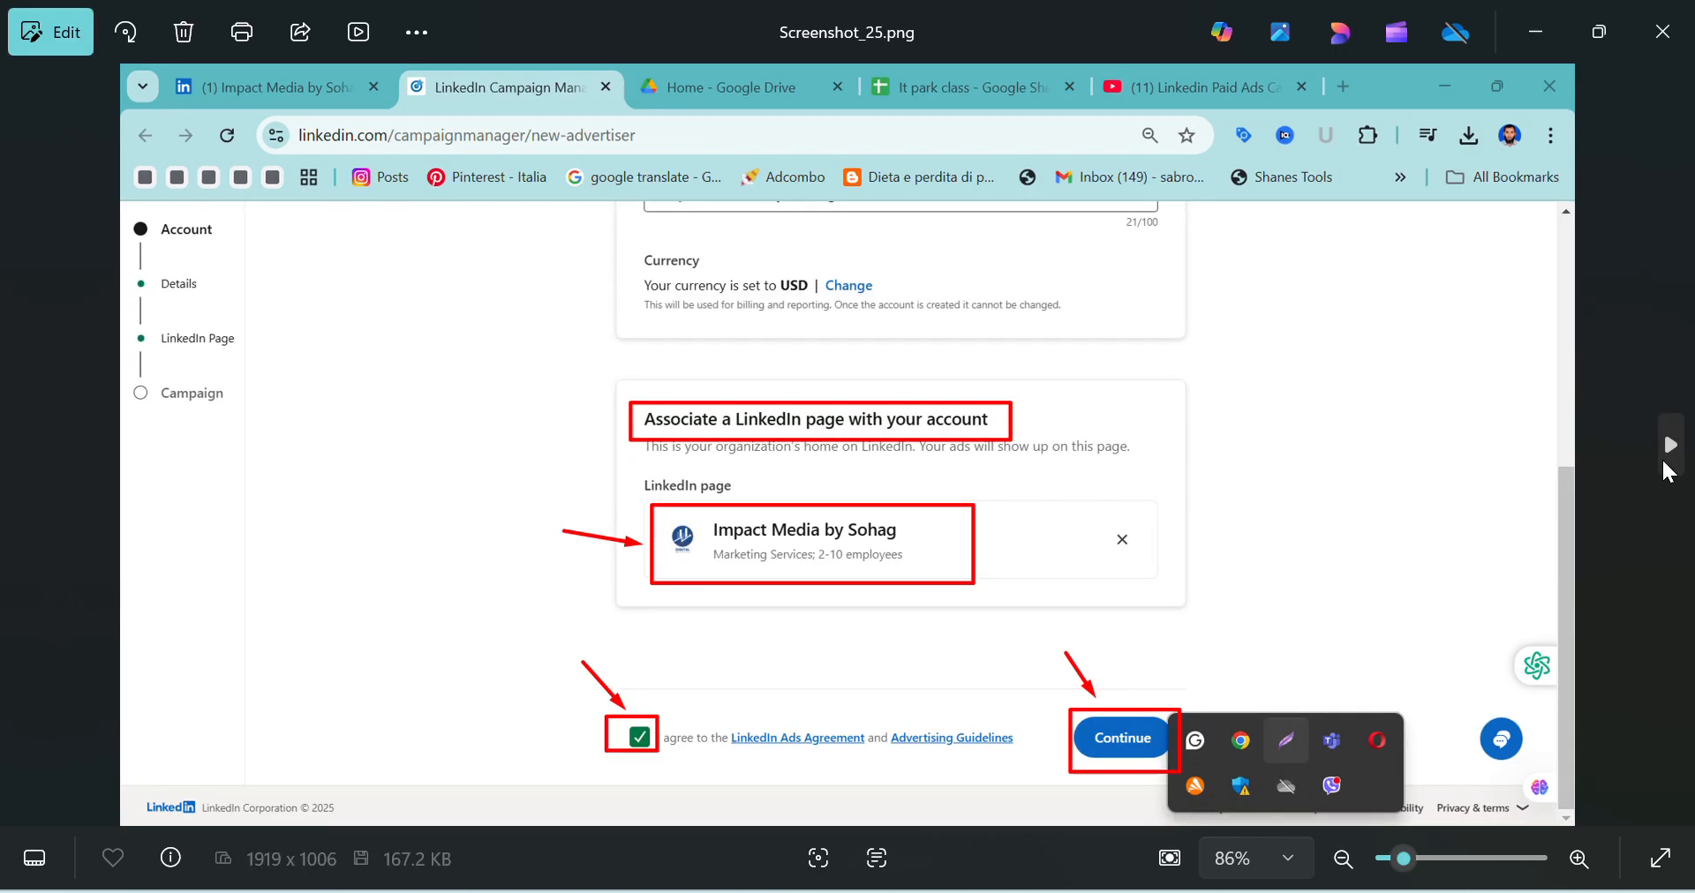
left_click(1665, 466)
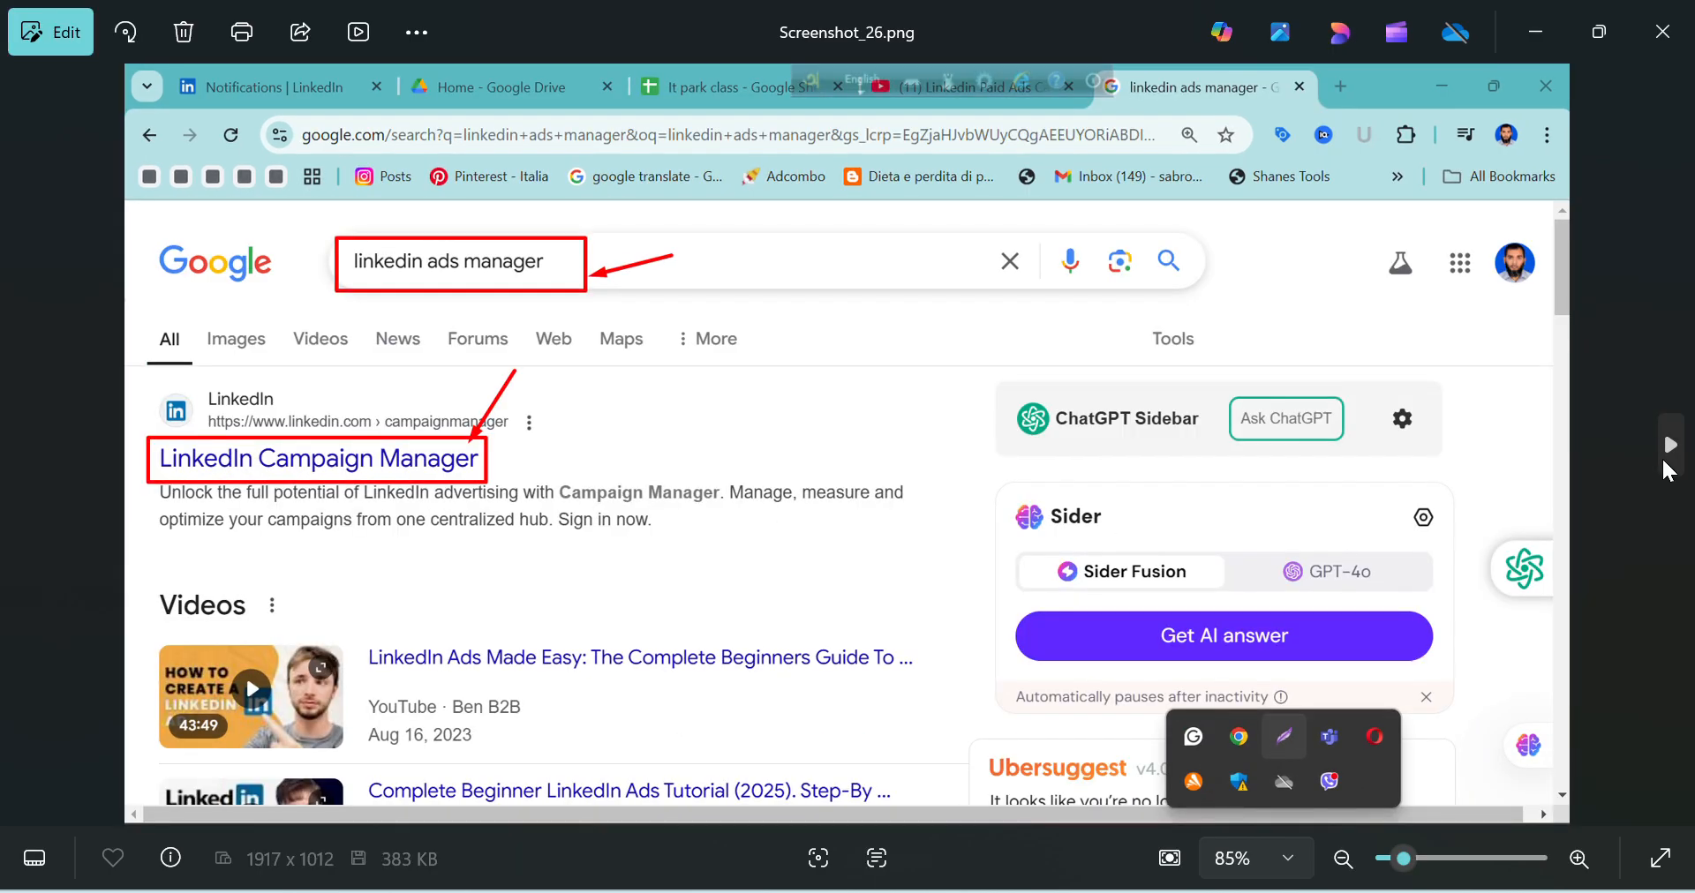
left_click(1665, 466)
left_click(1665, 466)
left_click(1664, 466)
left_click(1665, 466)
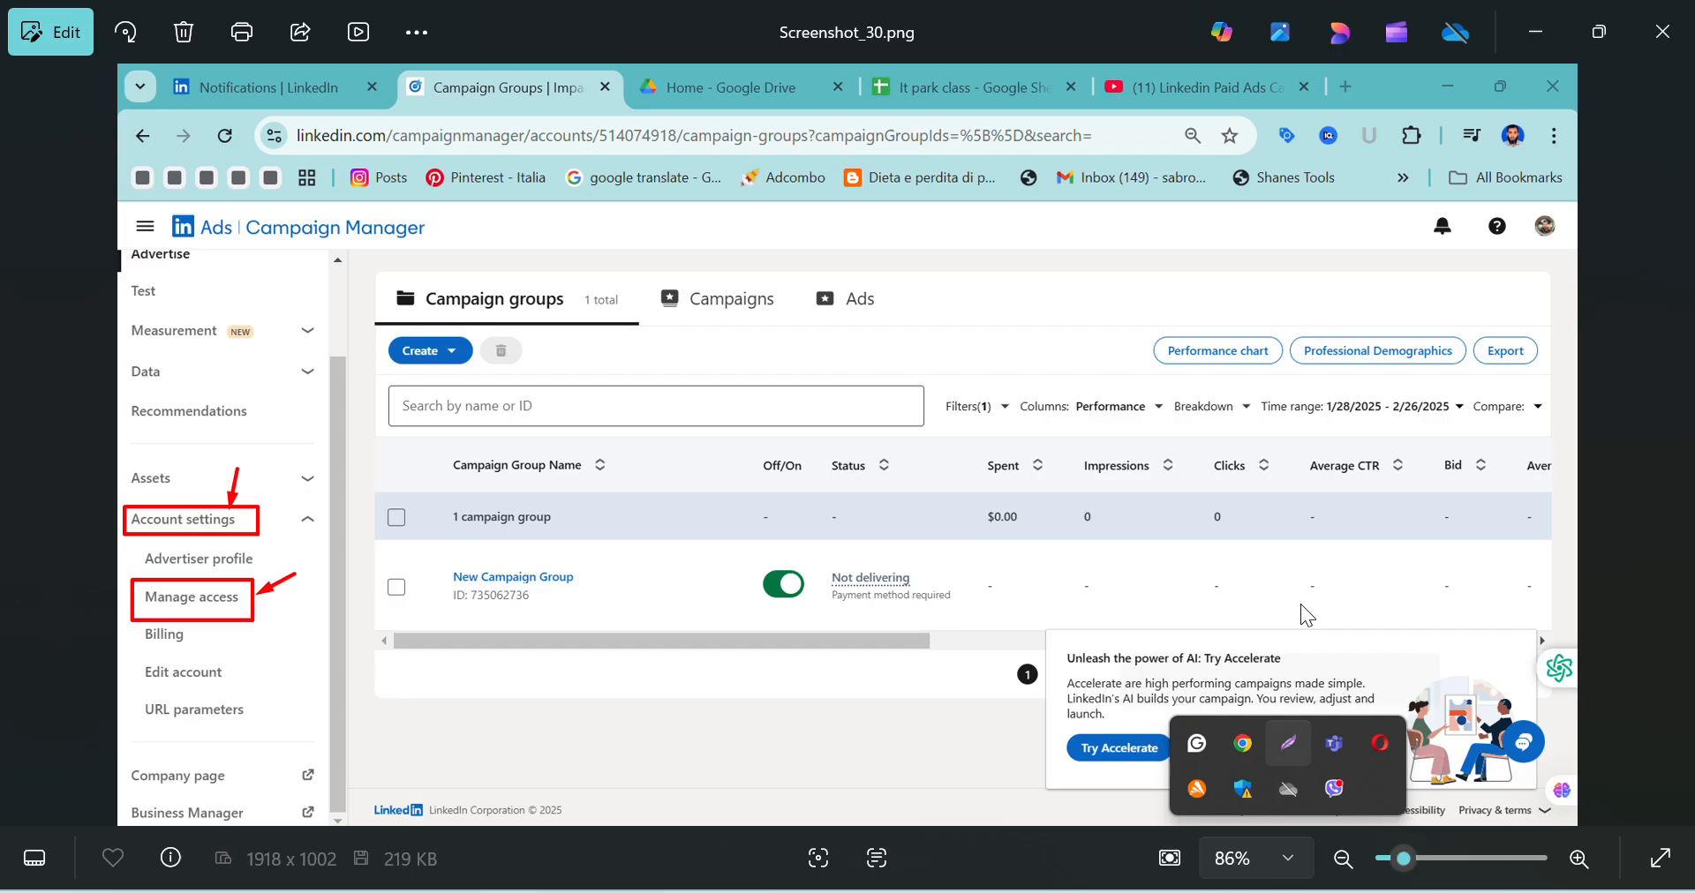
Review the Manage access images from Screenshot_31.png to Screenshot_34.png, covering adding a user by profile link as Account manager
left_click(1670, 446)
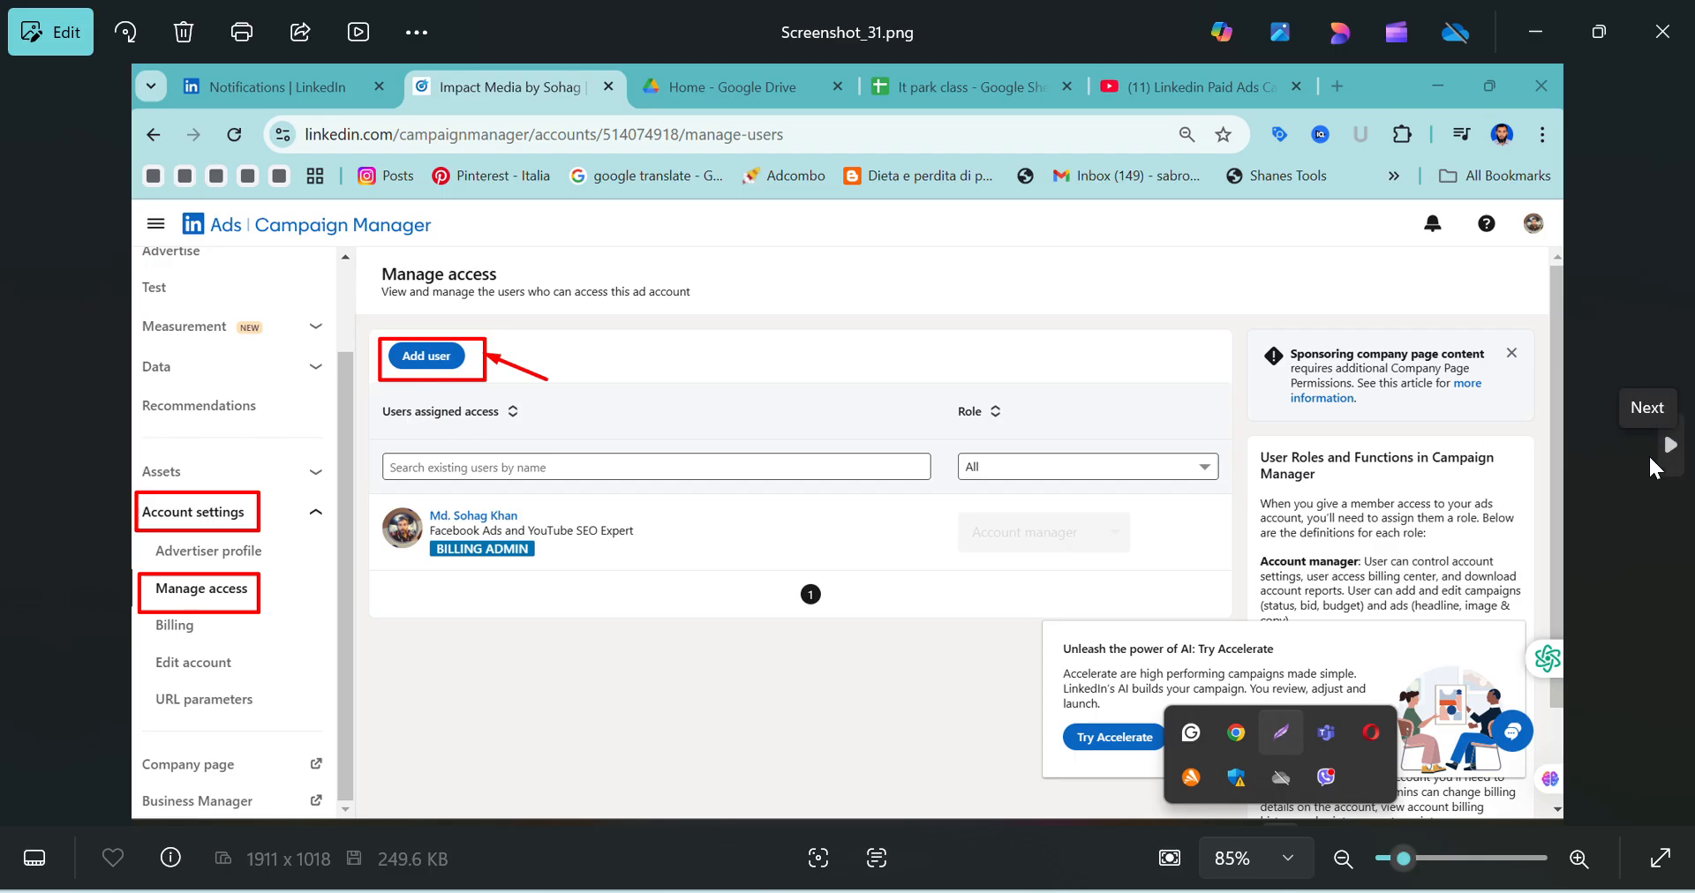
left_click(1649, 454)
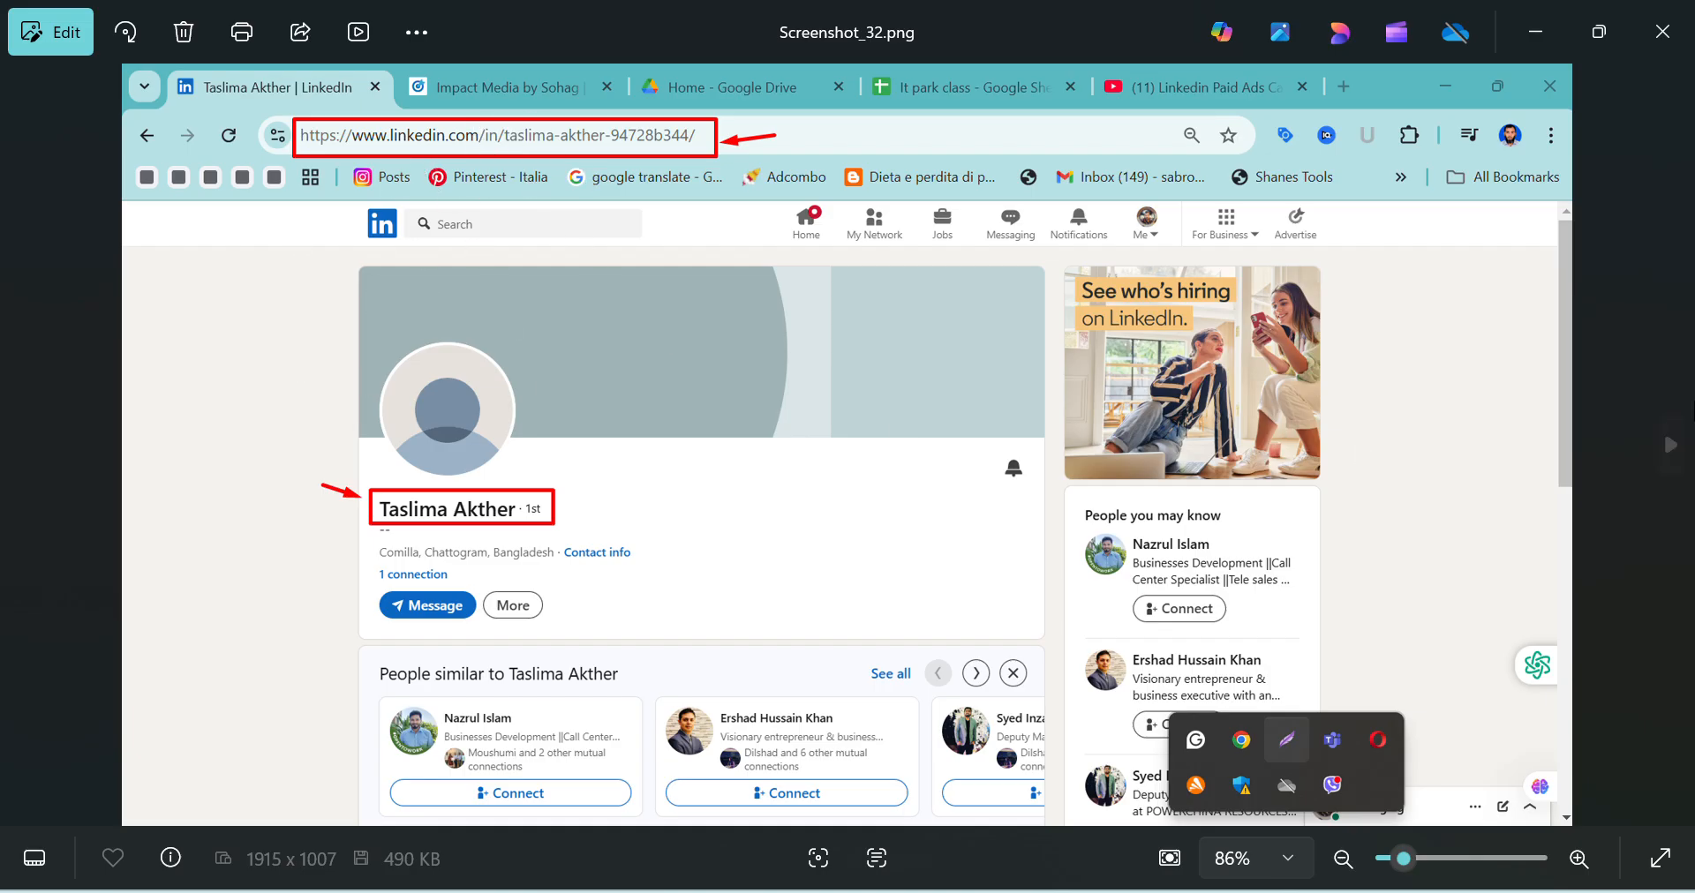
left_click(1656, 448)
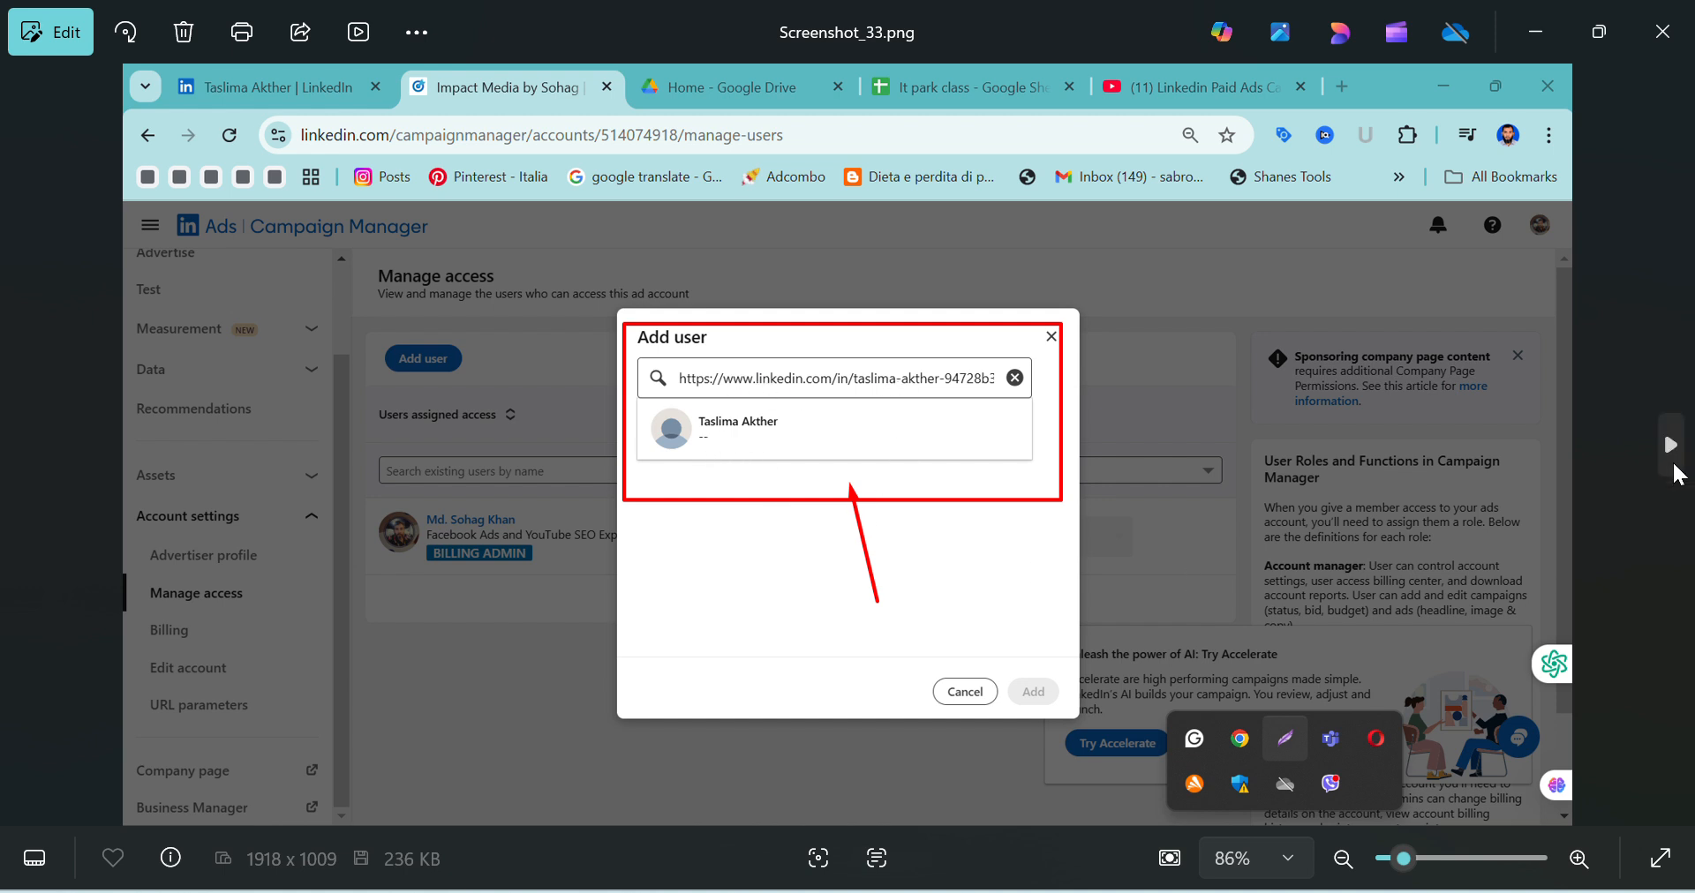
left_click(1676, 452)
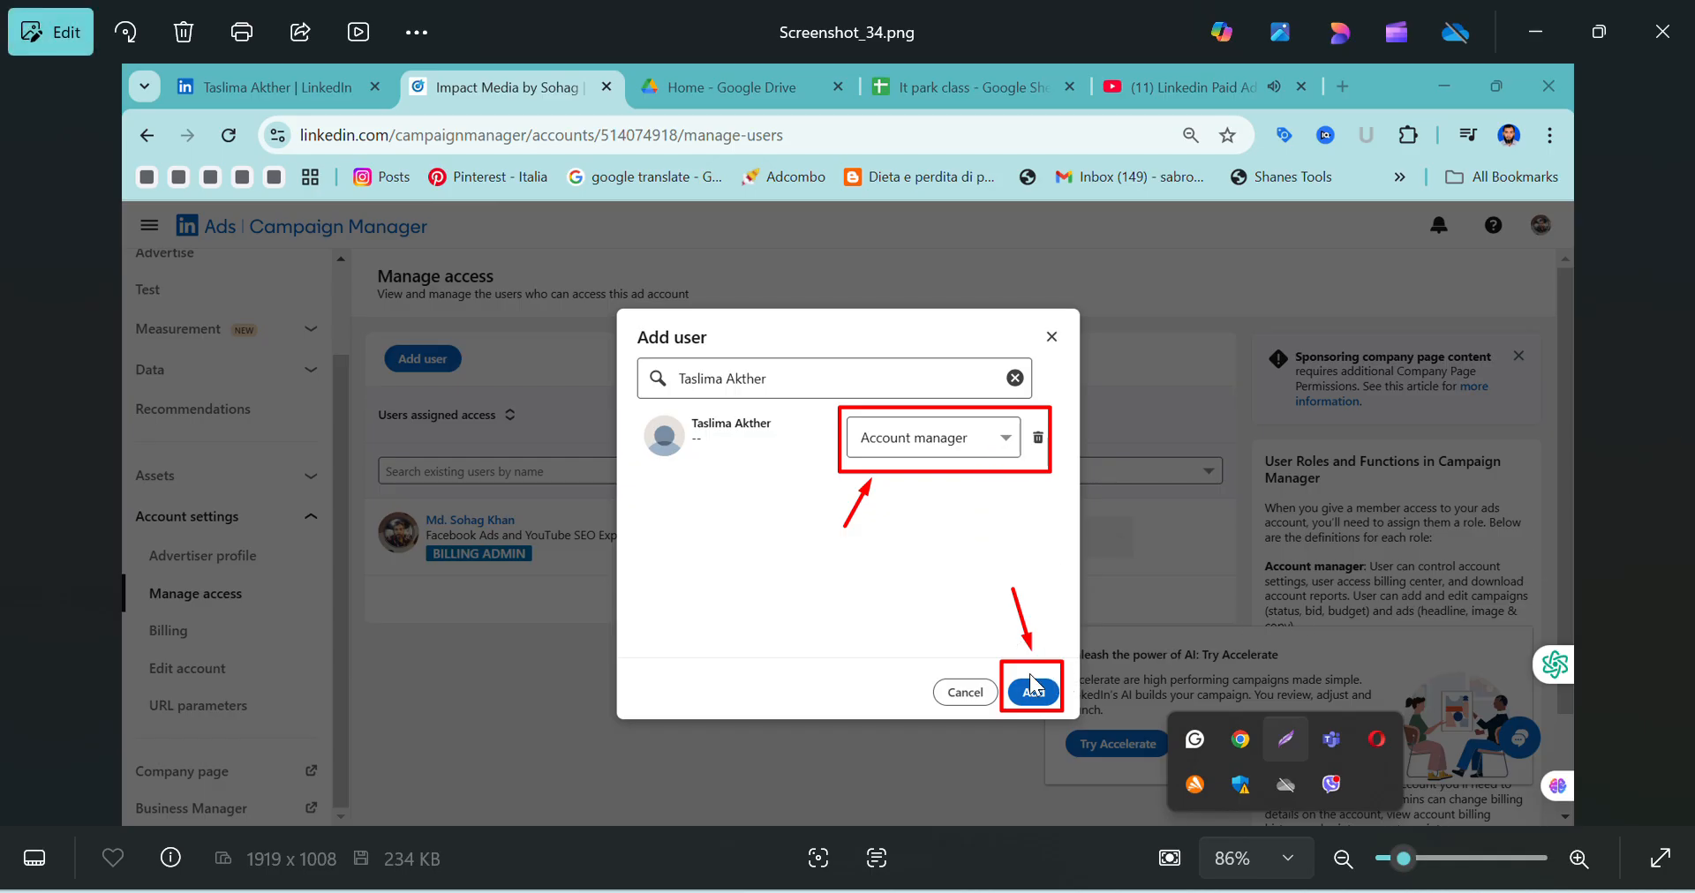
Continue to the Billing setup images and review the payment details and Business information form through Screenshot_37.png
left_click(1675, 446)
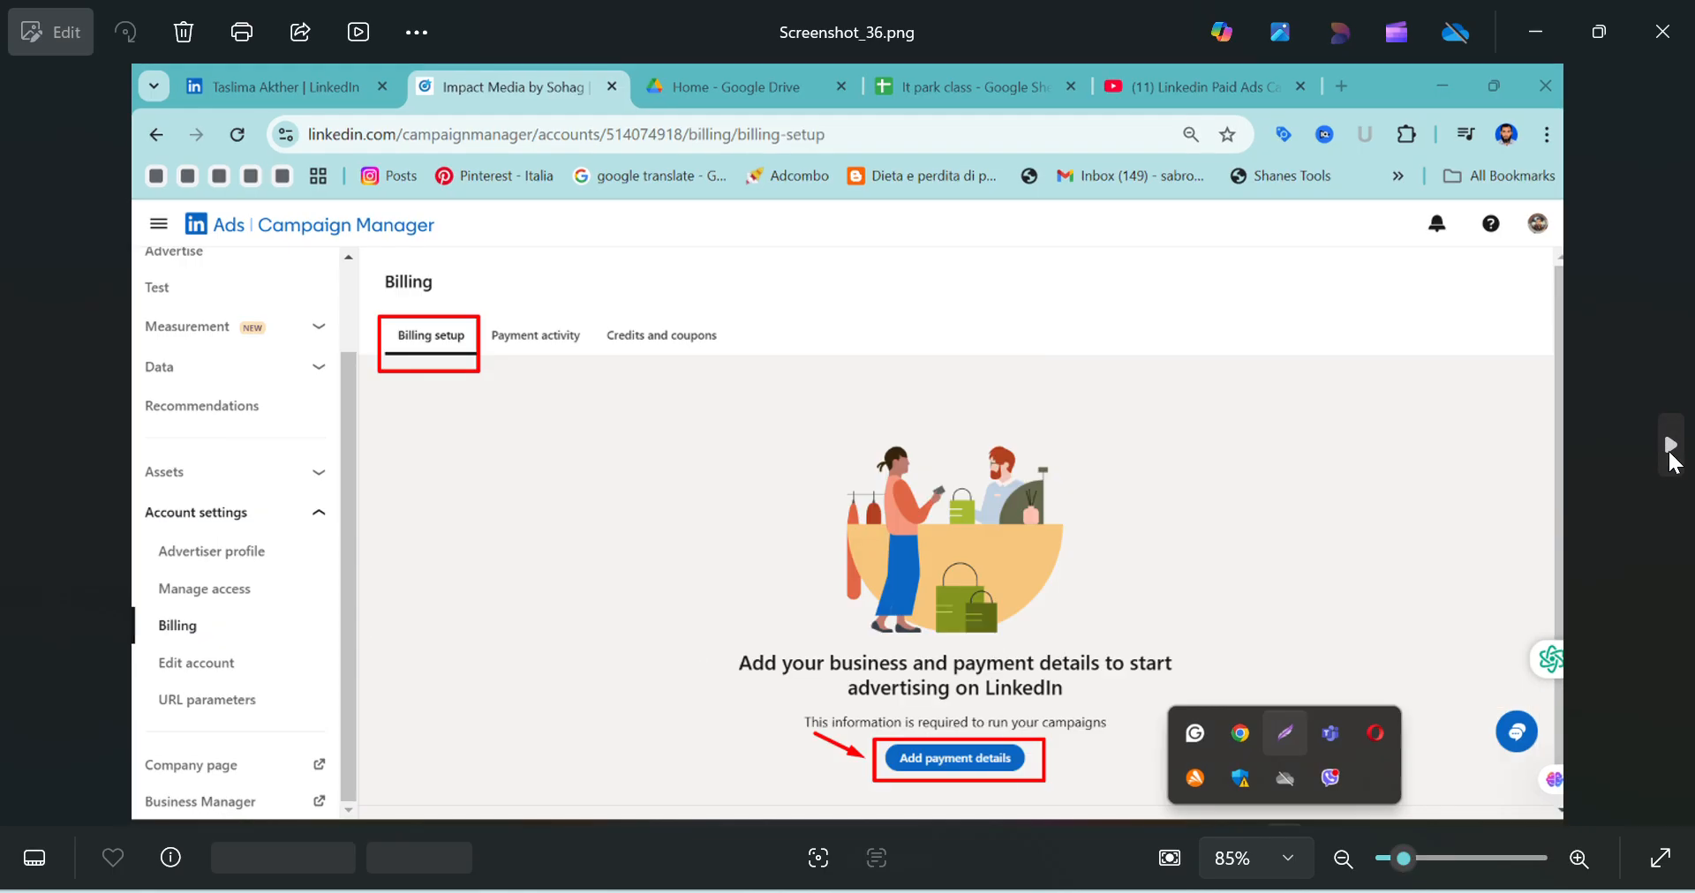
left_click(1669, 445)
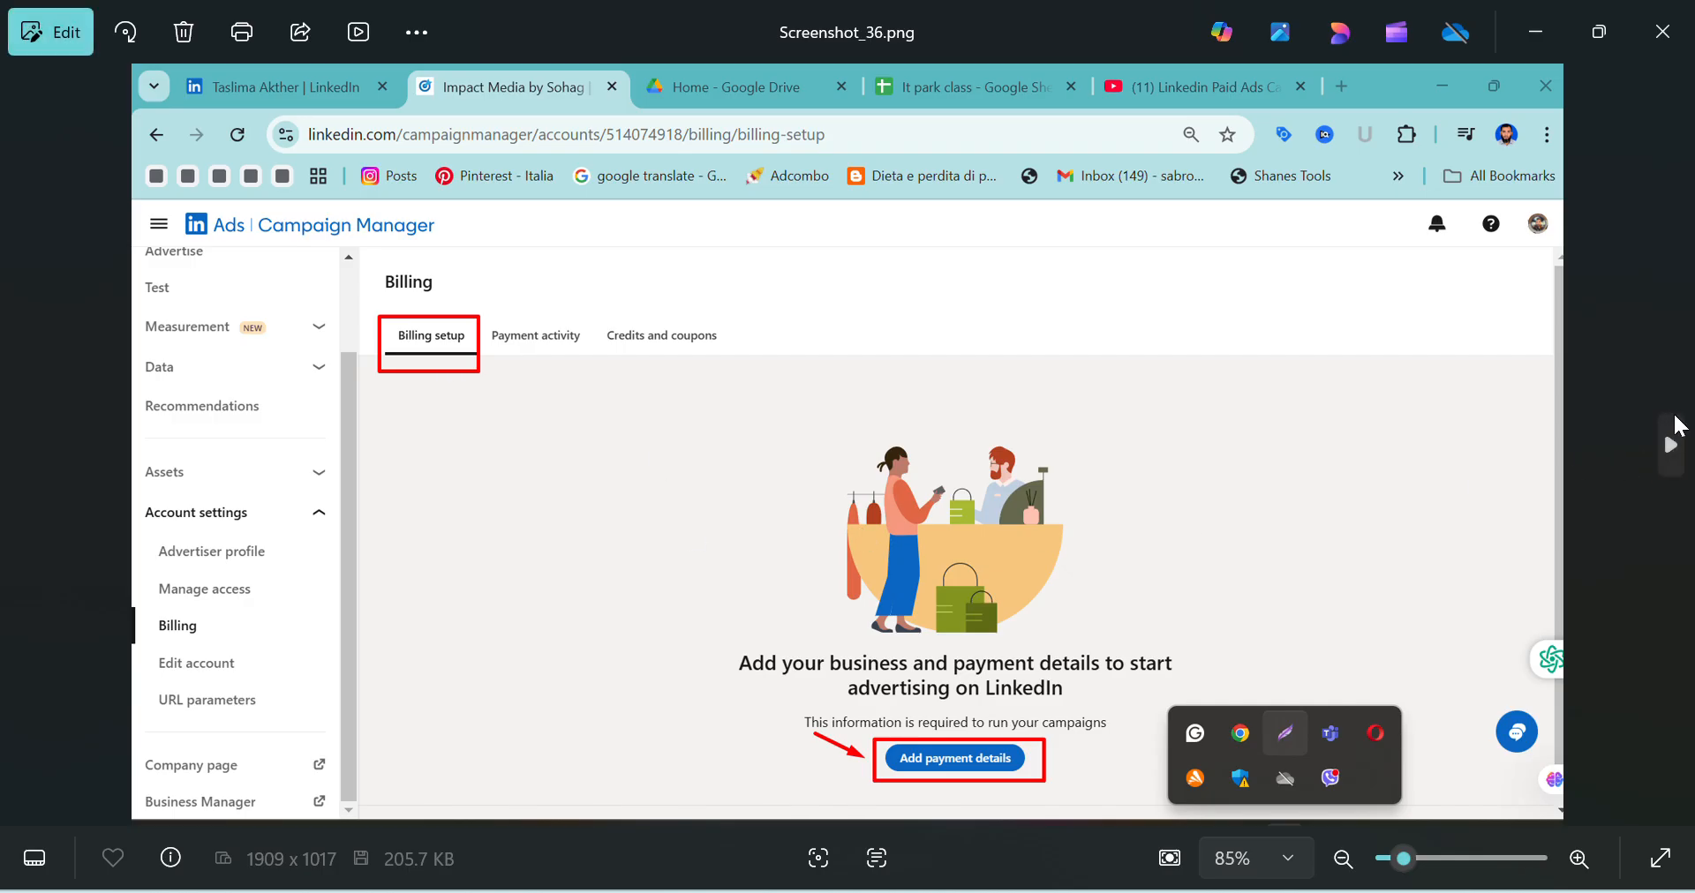
left_click(1670, 447)
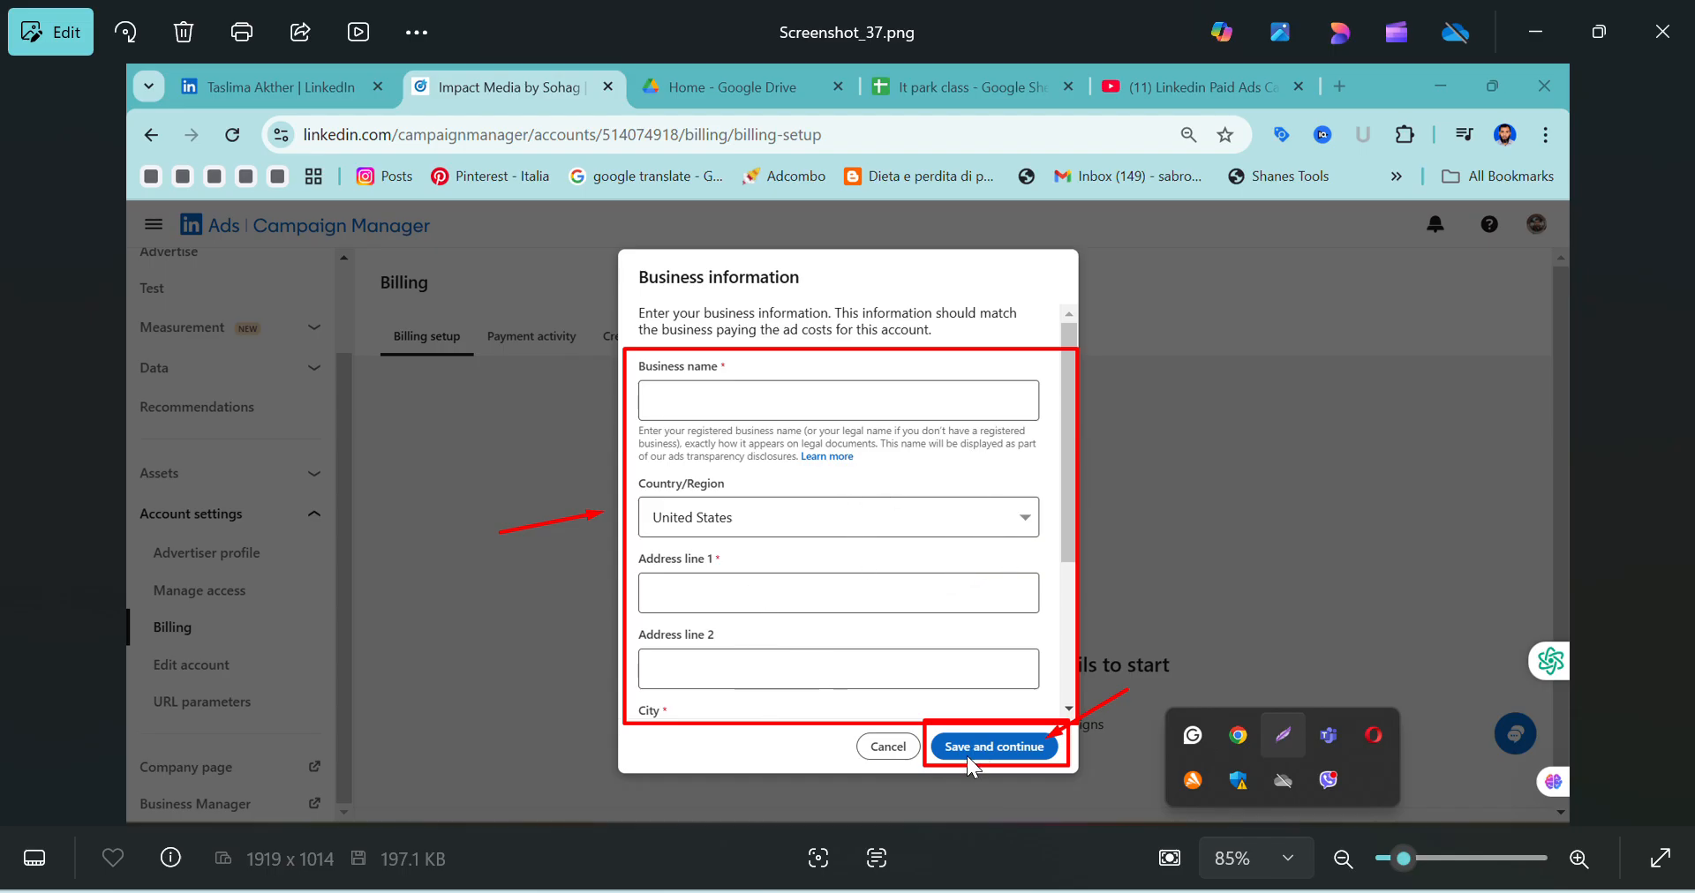
Review the campaign creation images from Screenshot_38.png to Screenshot_40.png, ending at the choice of campaign objective
left_click(1673, 454)
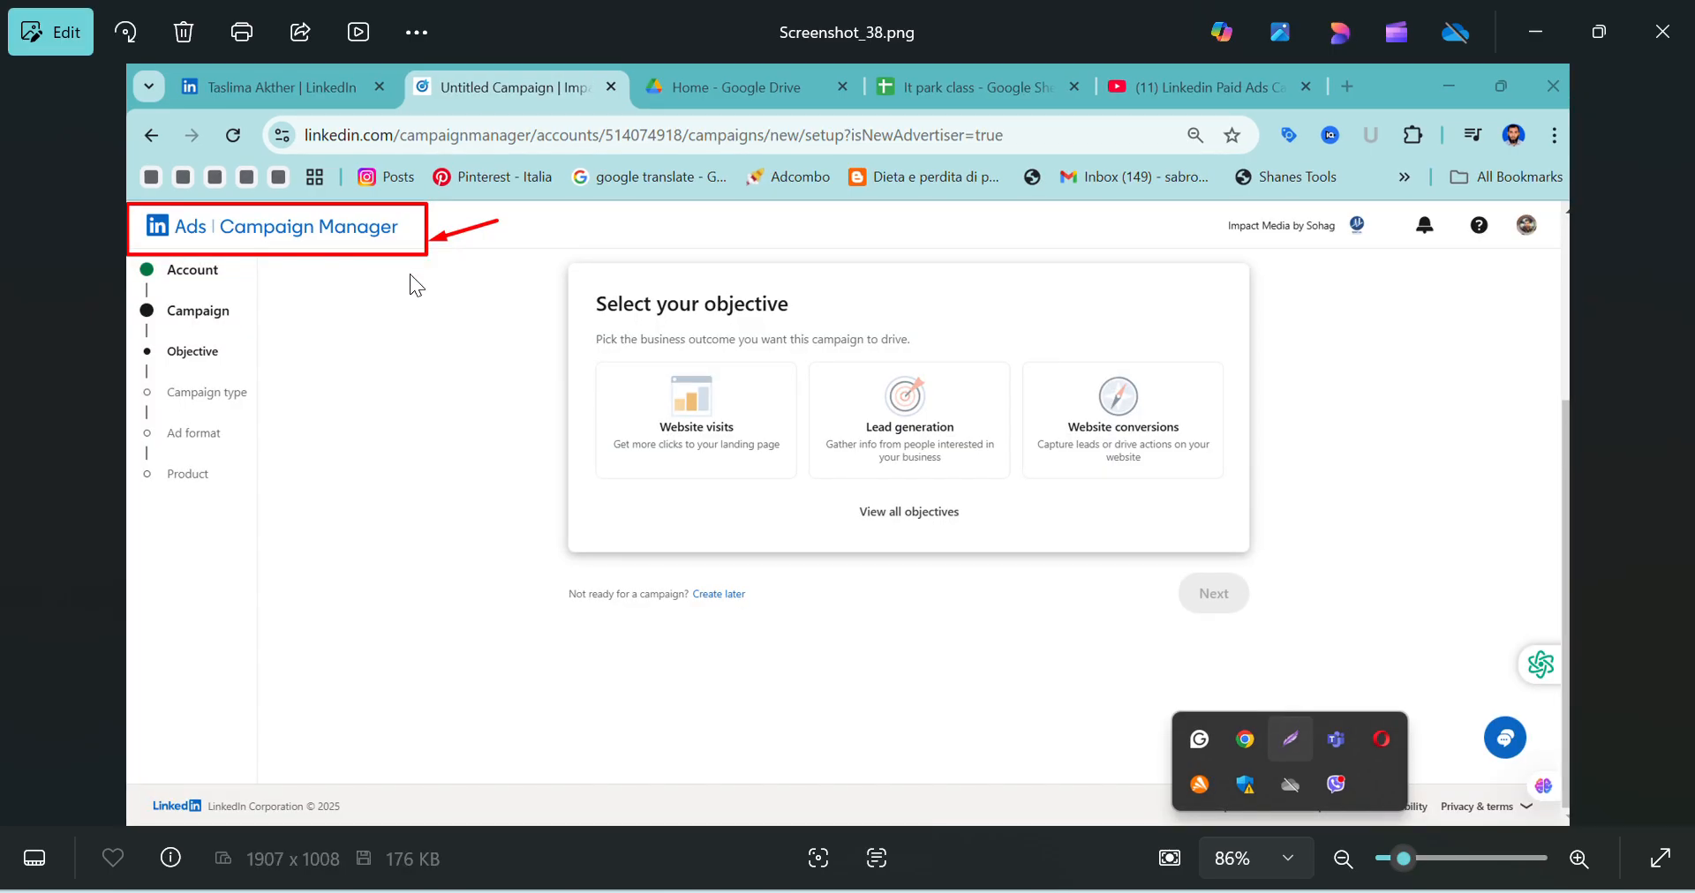
mouse_move(1675, 475)
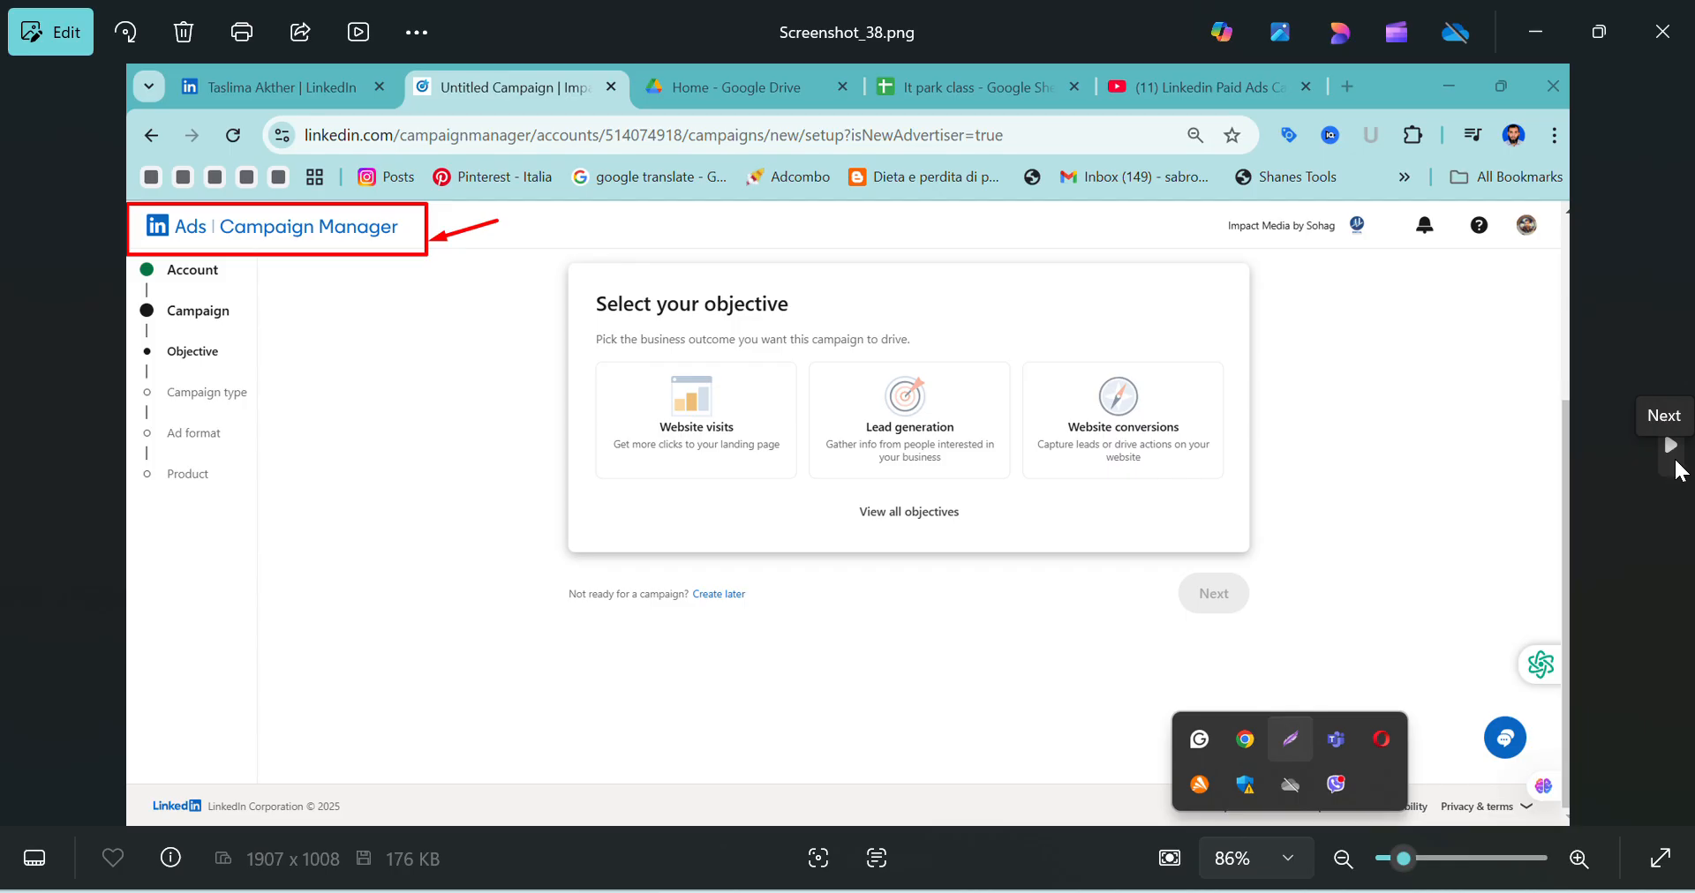
left_click(1675, 468)
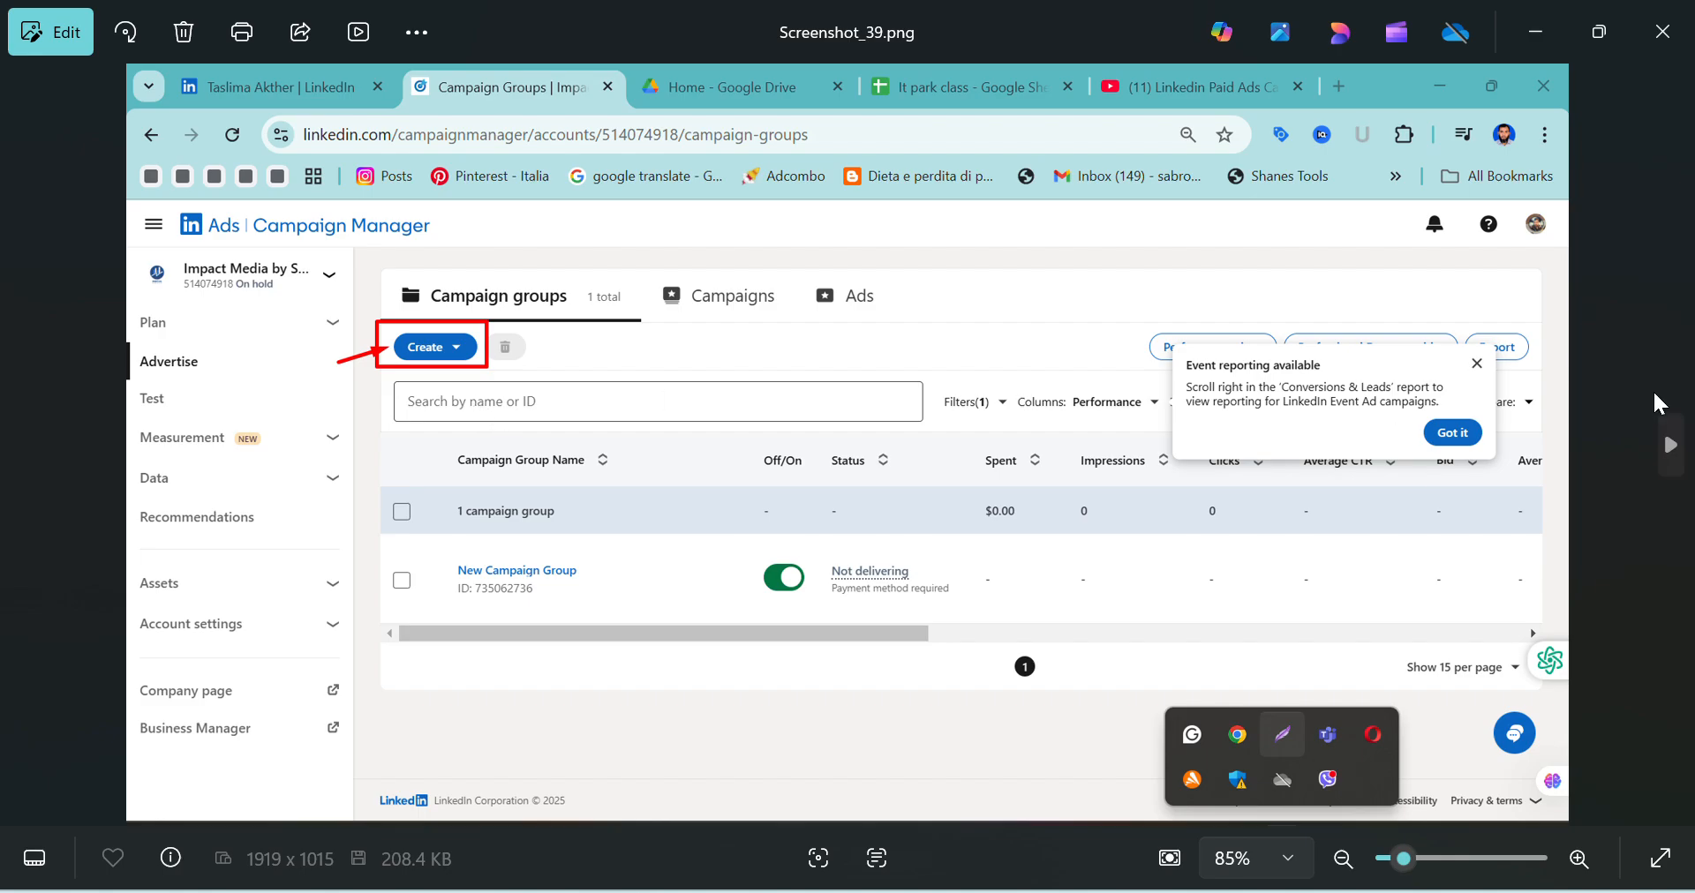
left_click(1667, 445)
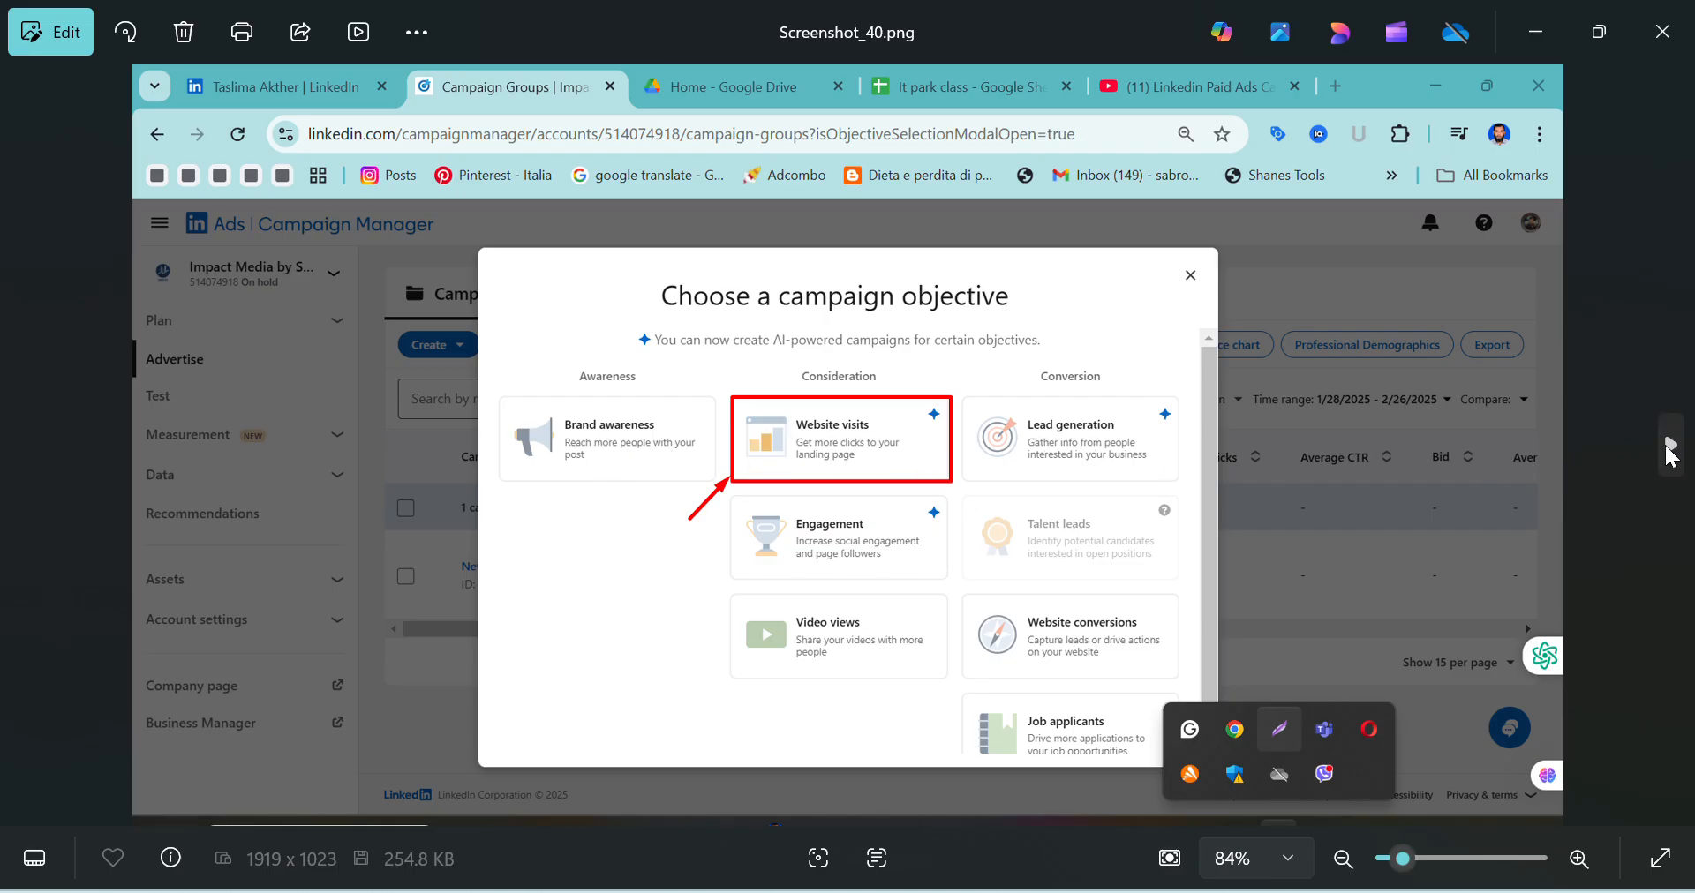
Review the campaign setup images from Screenshot_41.png to Screenshot_45.png, covering the build method, campaign group, and advertised name with source URL
left_click(1668, 450)
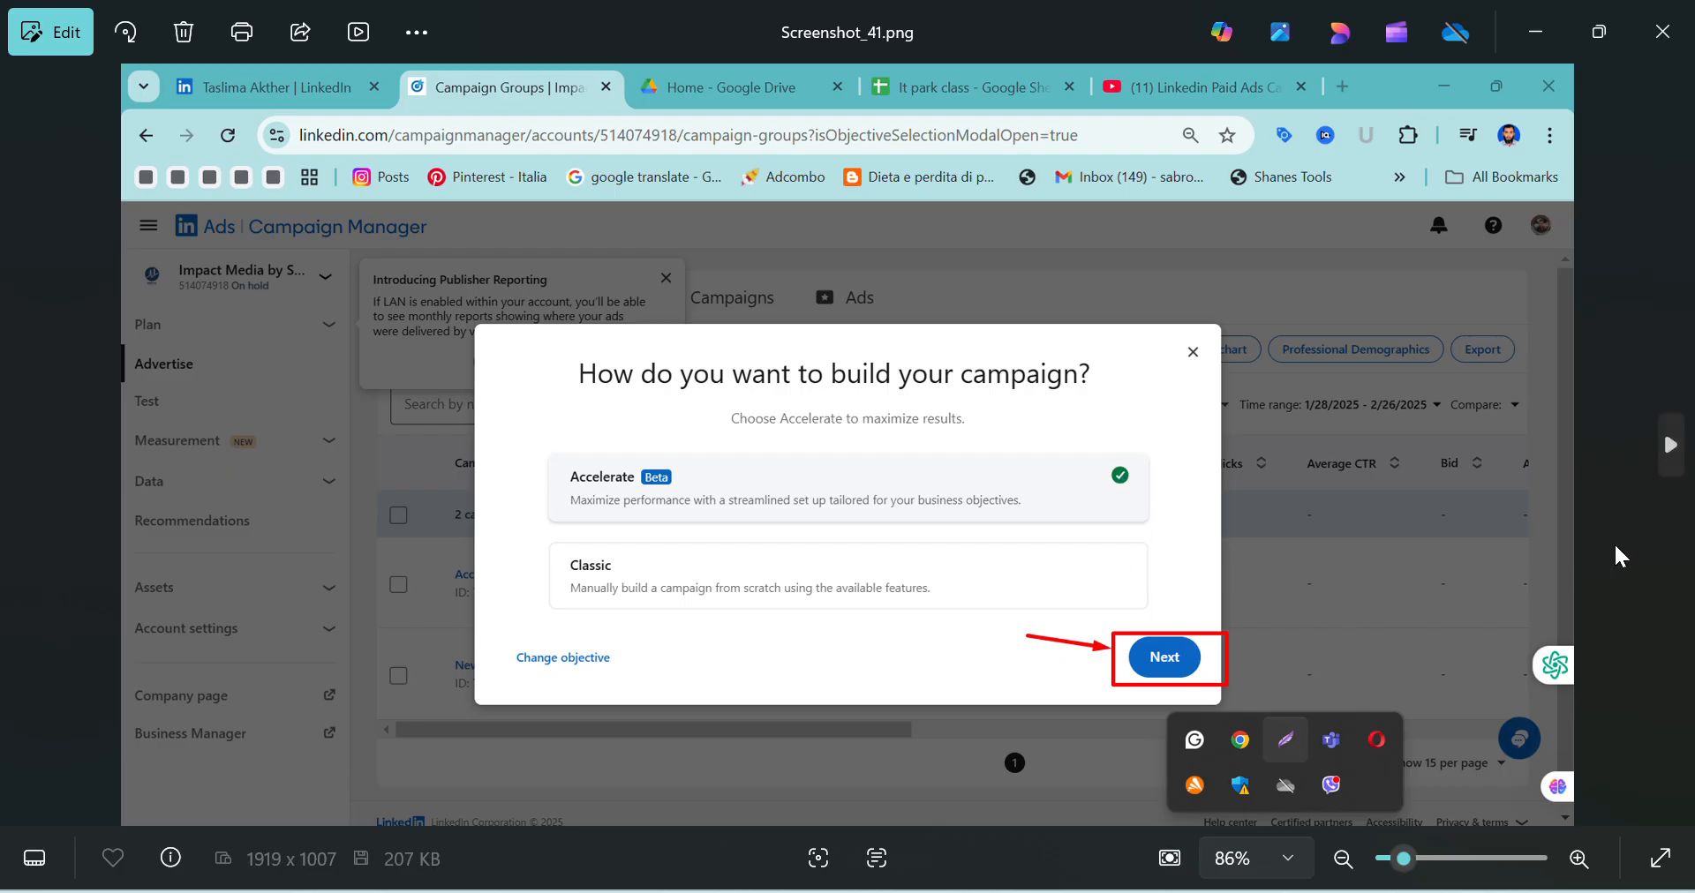
left_click(1669, 446)
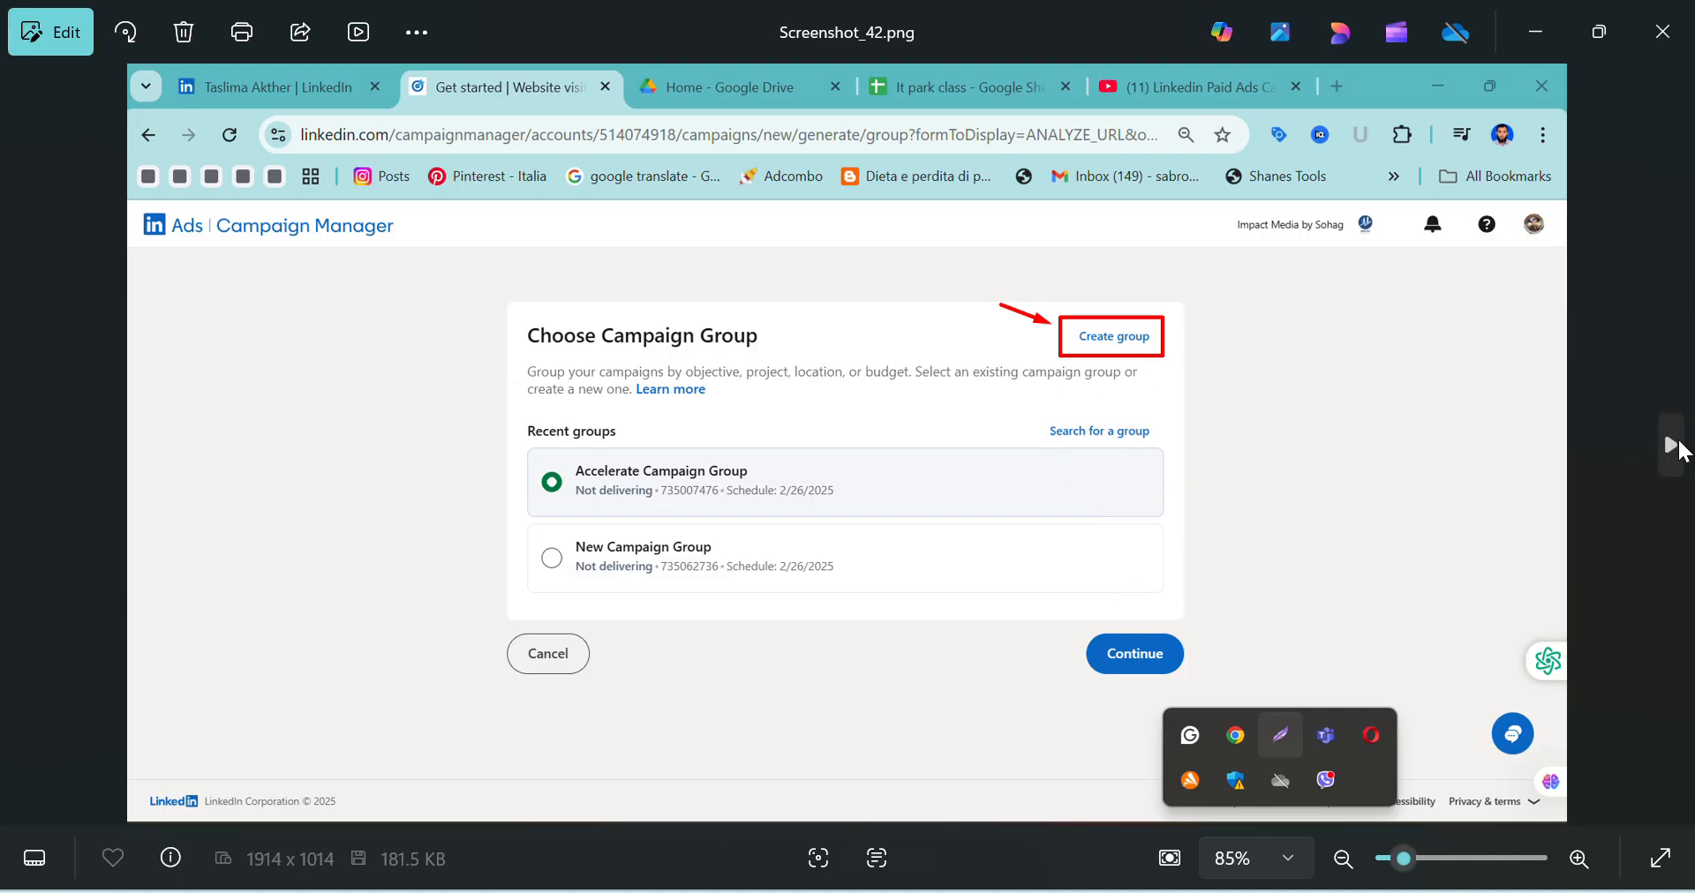
left_click(1677, 438)
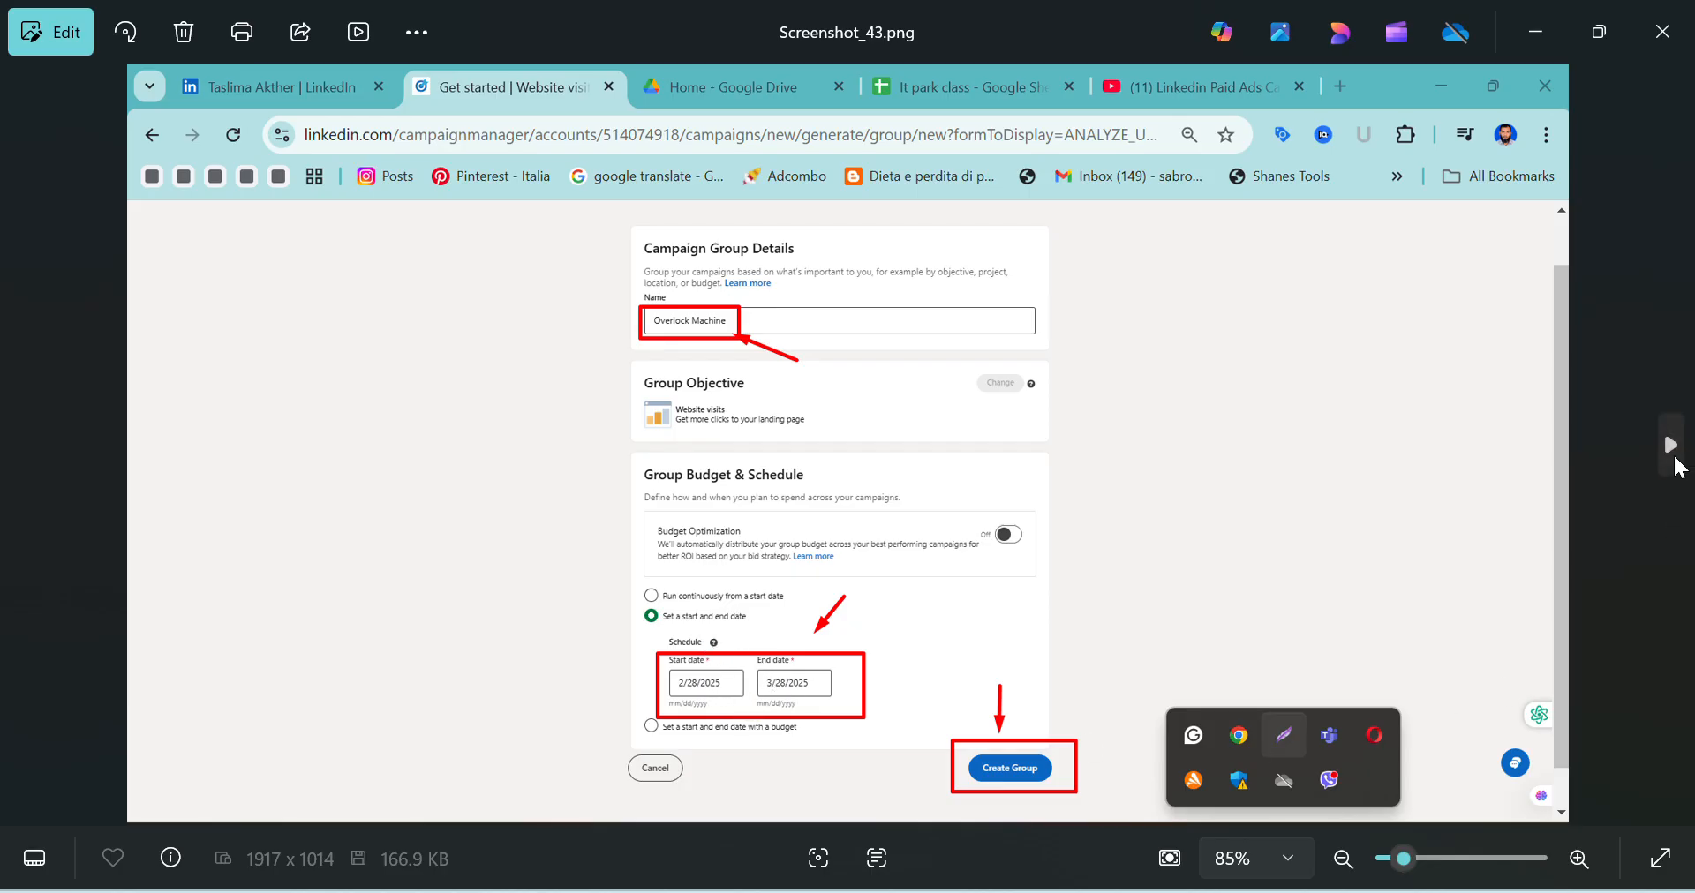
left_click(1674, 460)
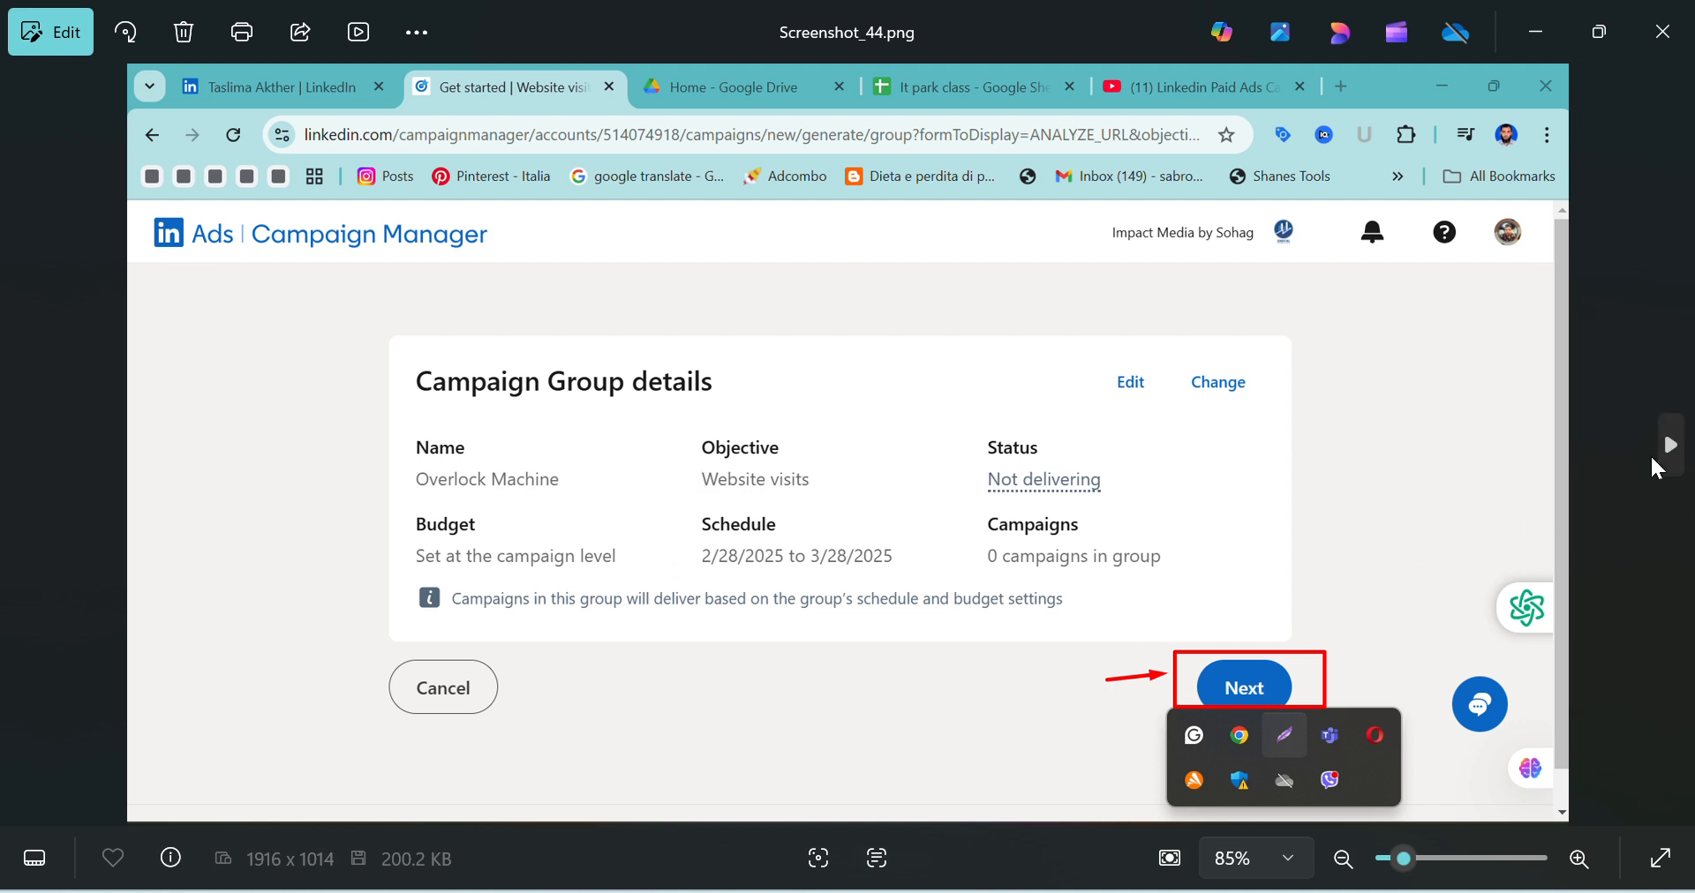
left_click(1672, 450)
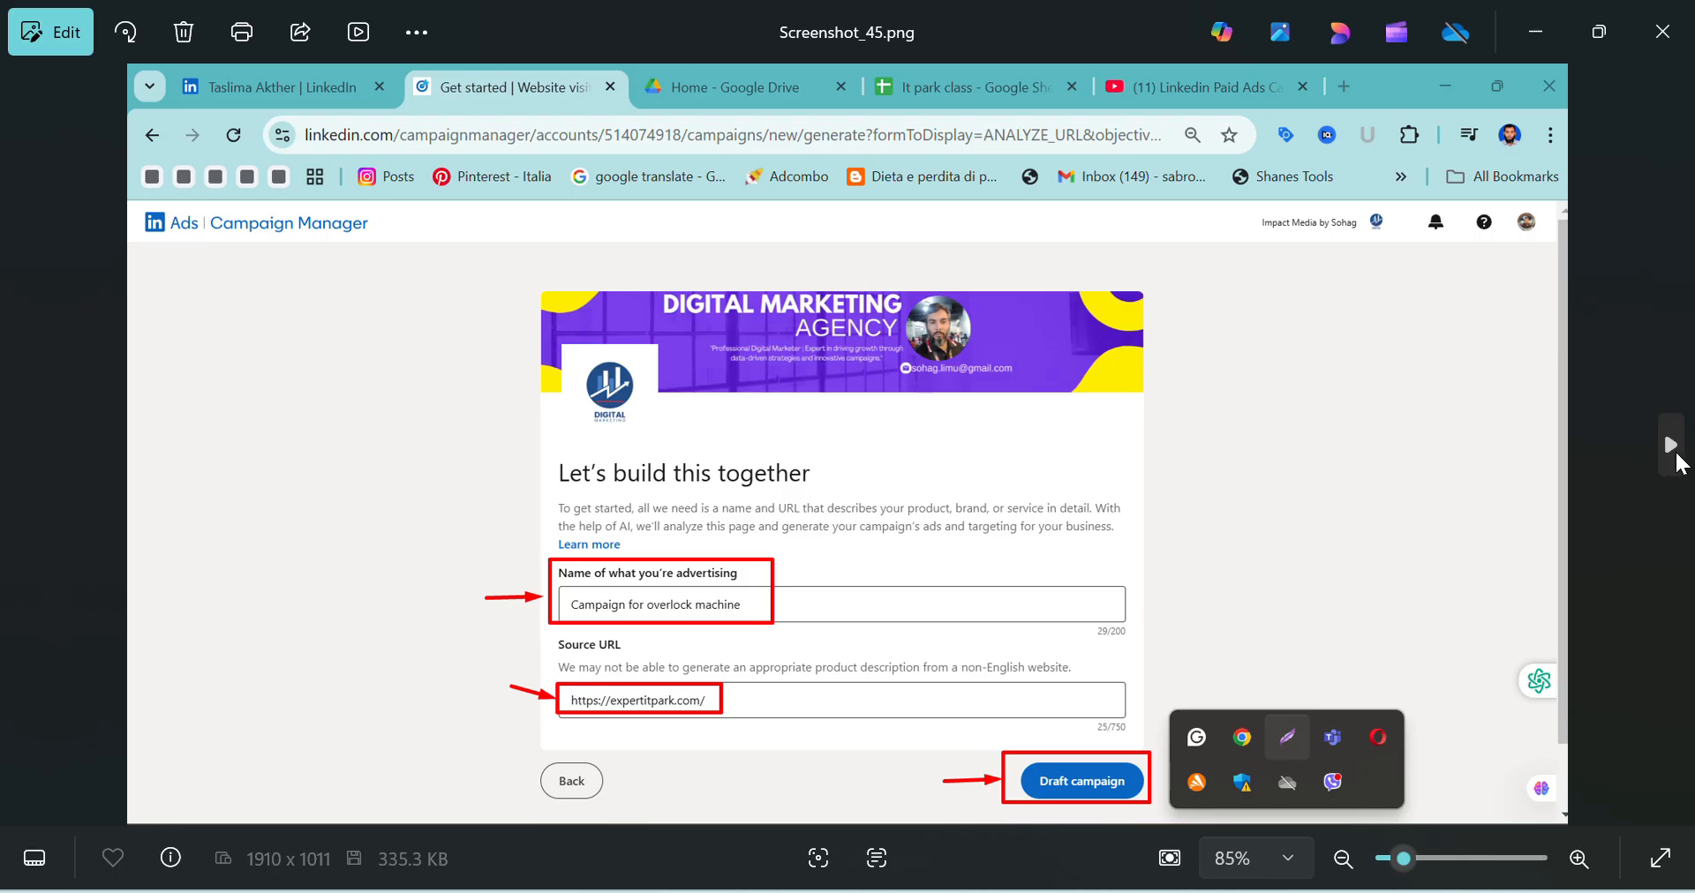
Continue through the campaign details, targeting settings, excluded locations and audience signals images from Screenshot_46.png to Screenshot_51.png
left_click(1674, 452)
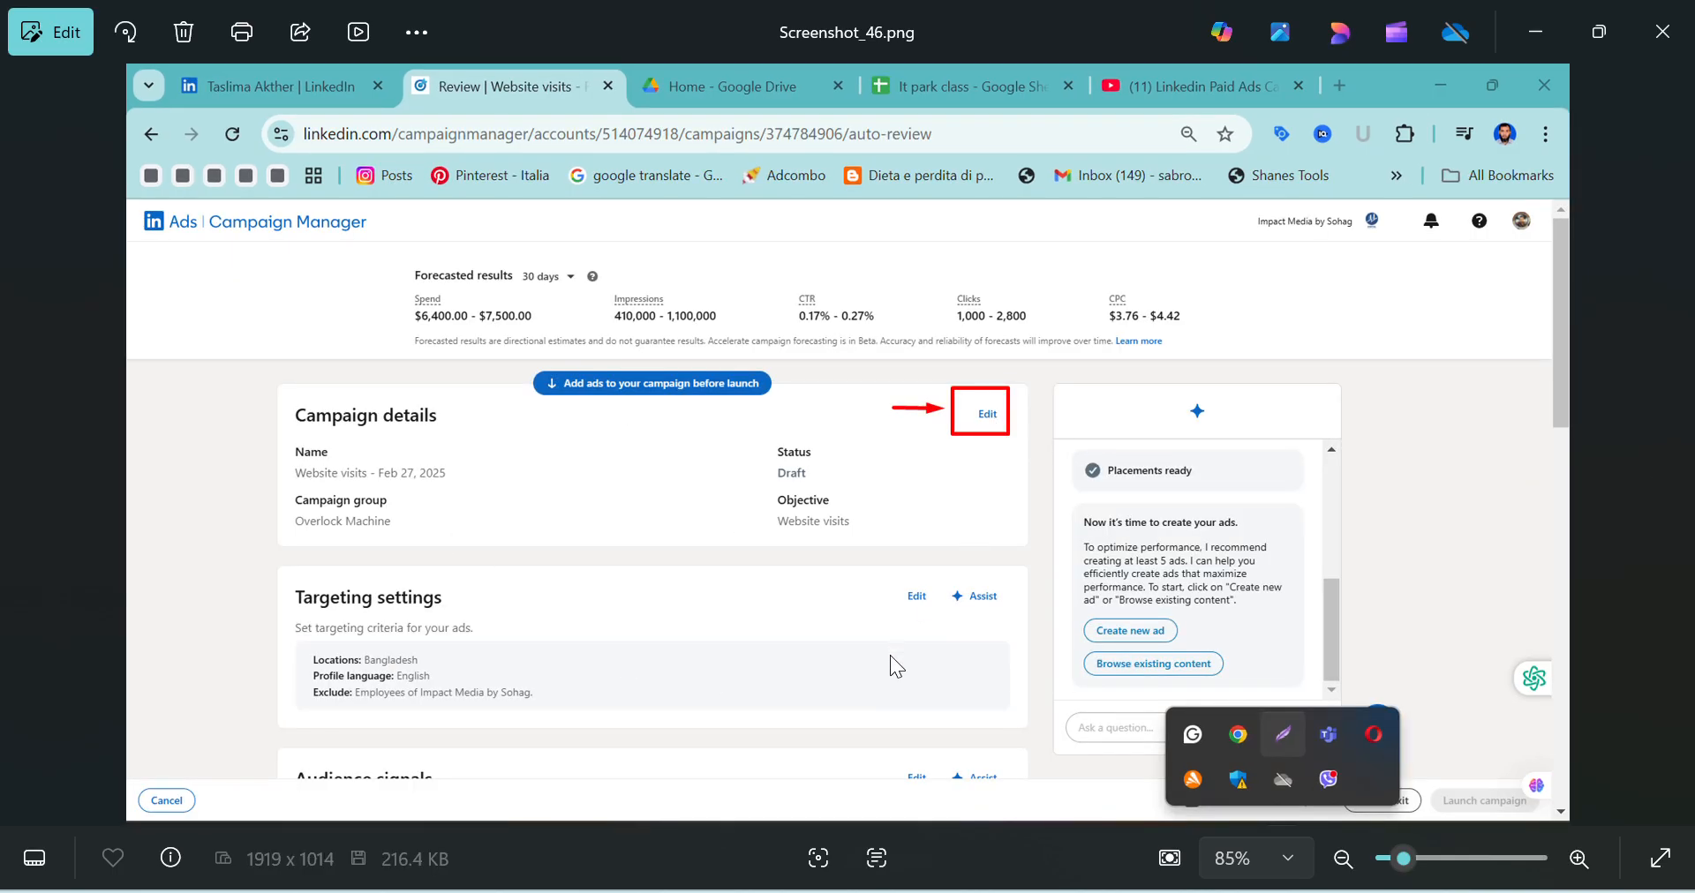
left_click(1674, 446)
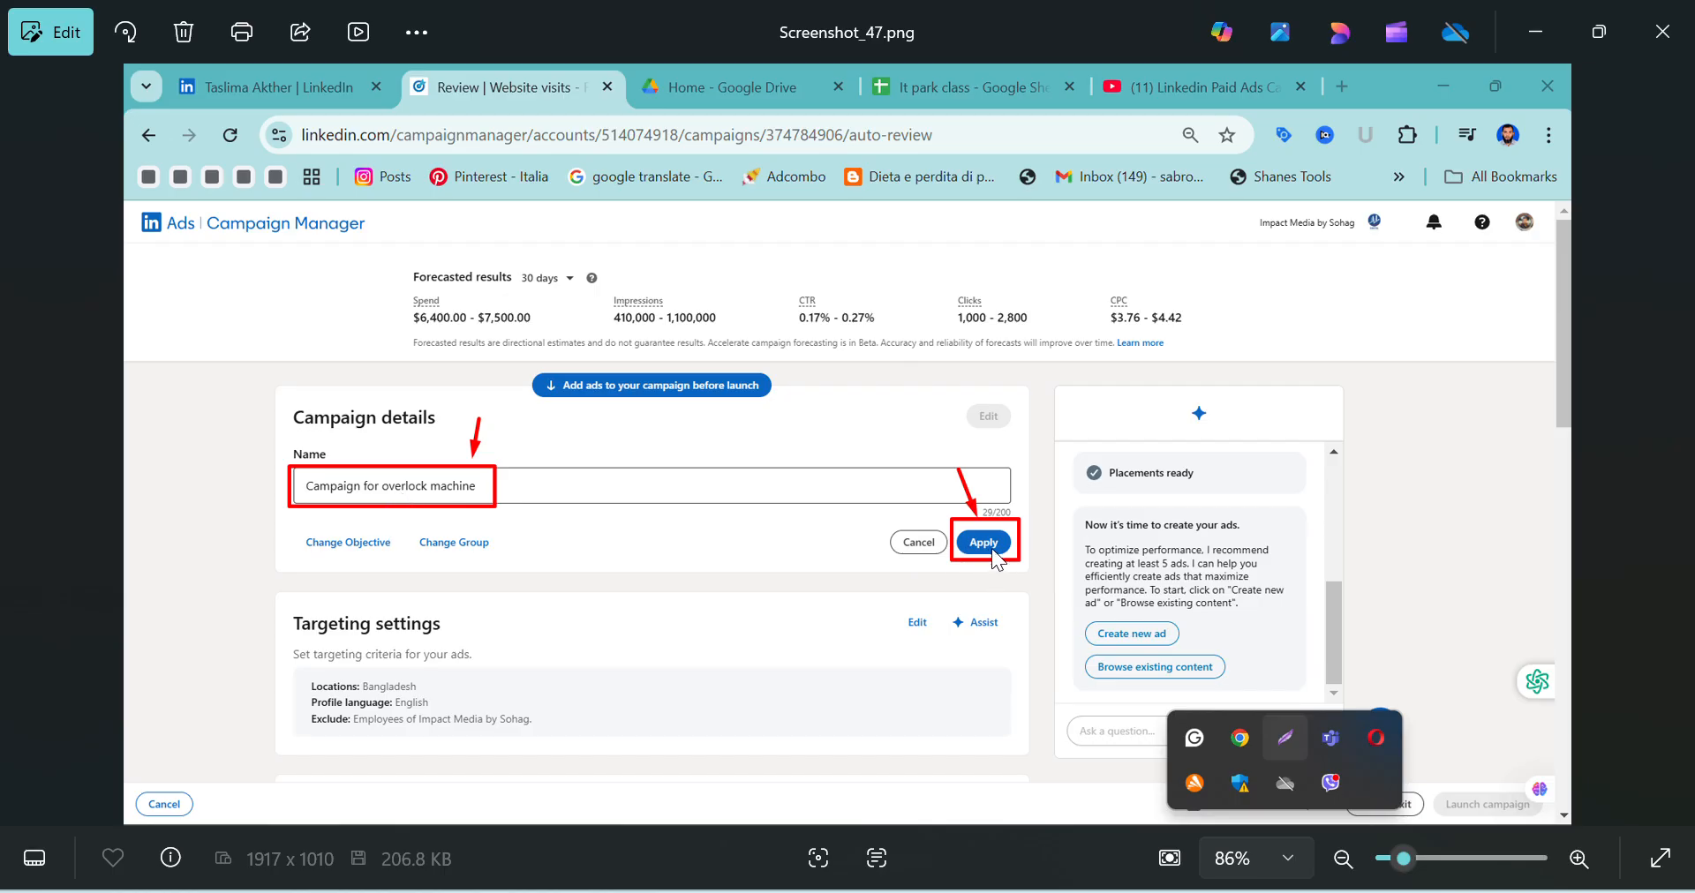
left_click(1673, 491)
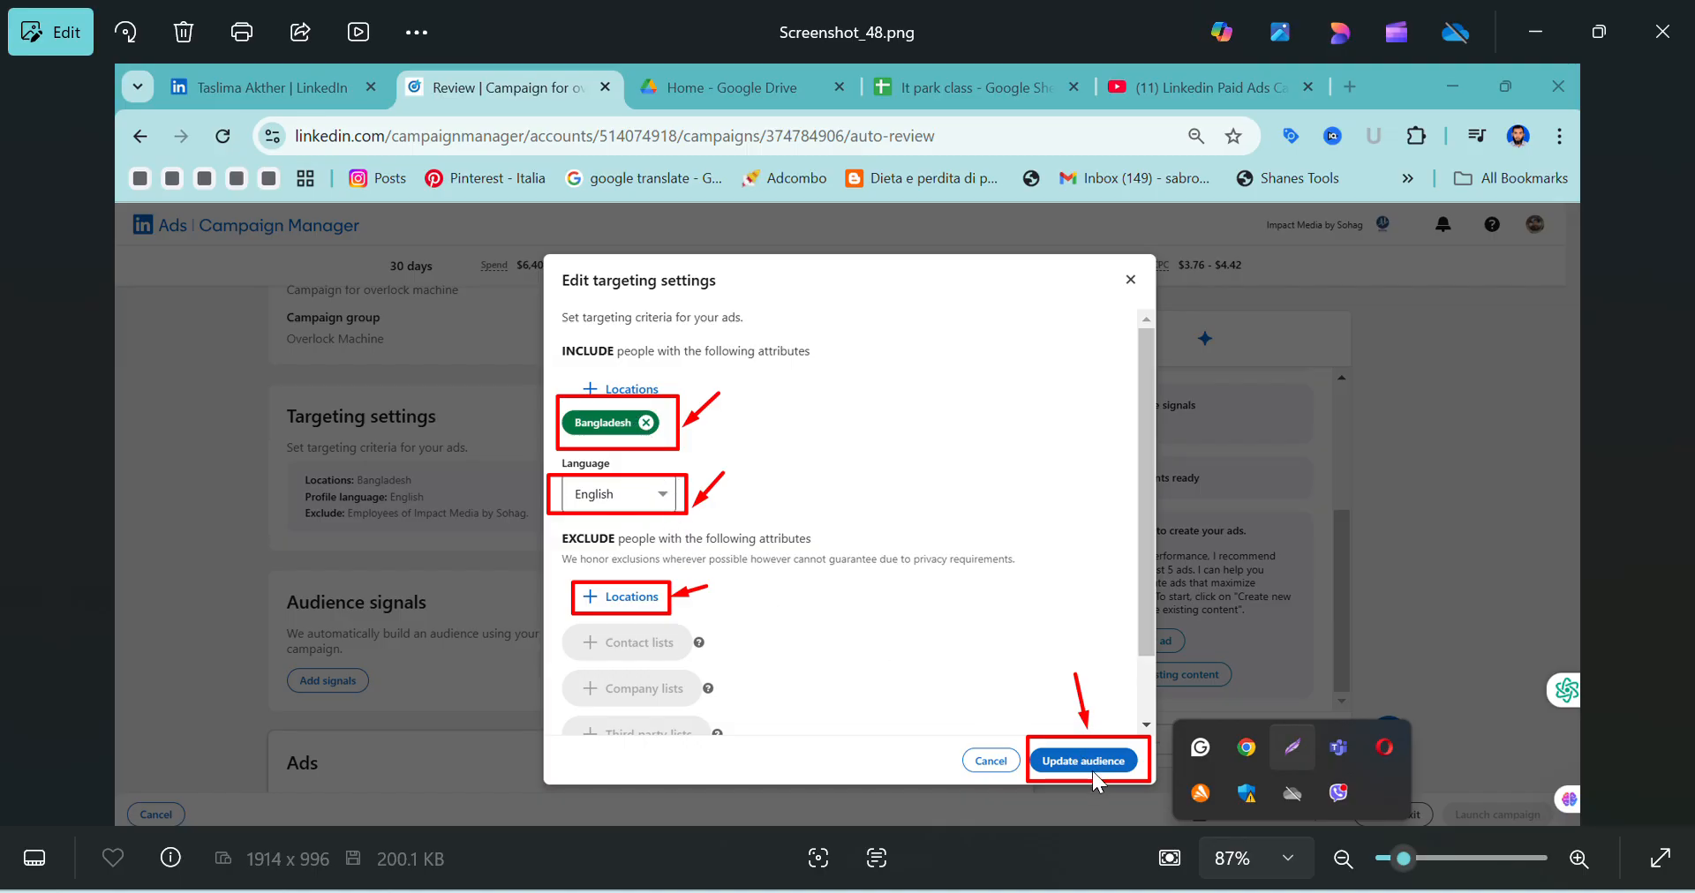
left_click(1667, 464)
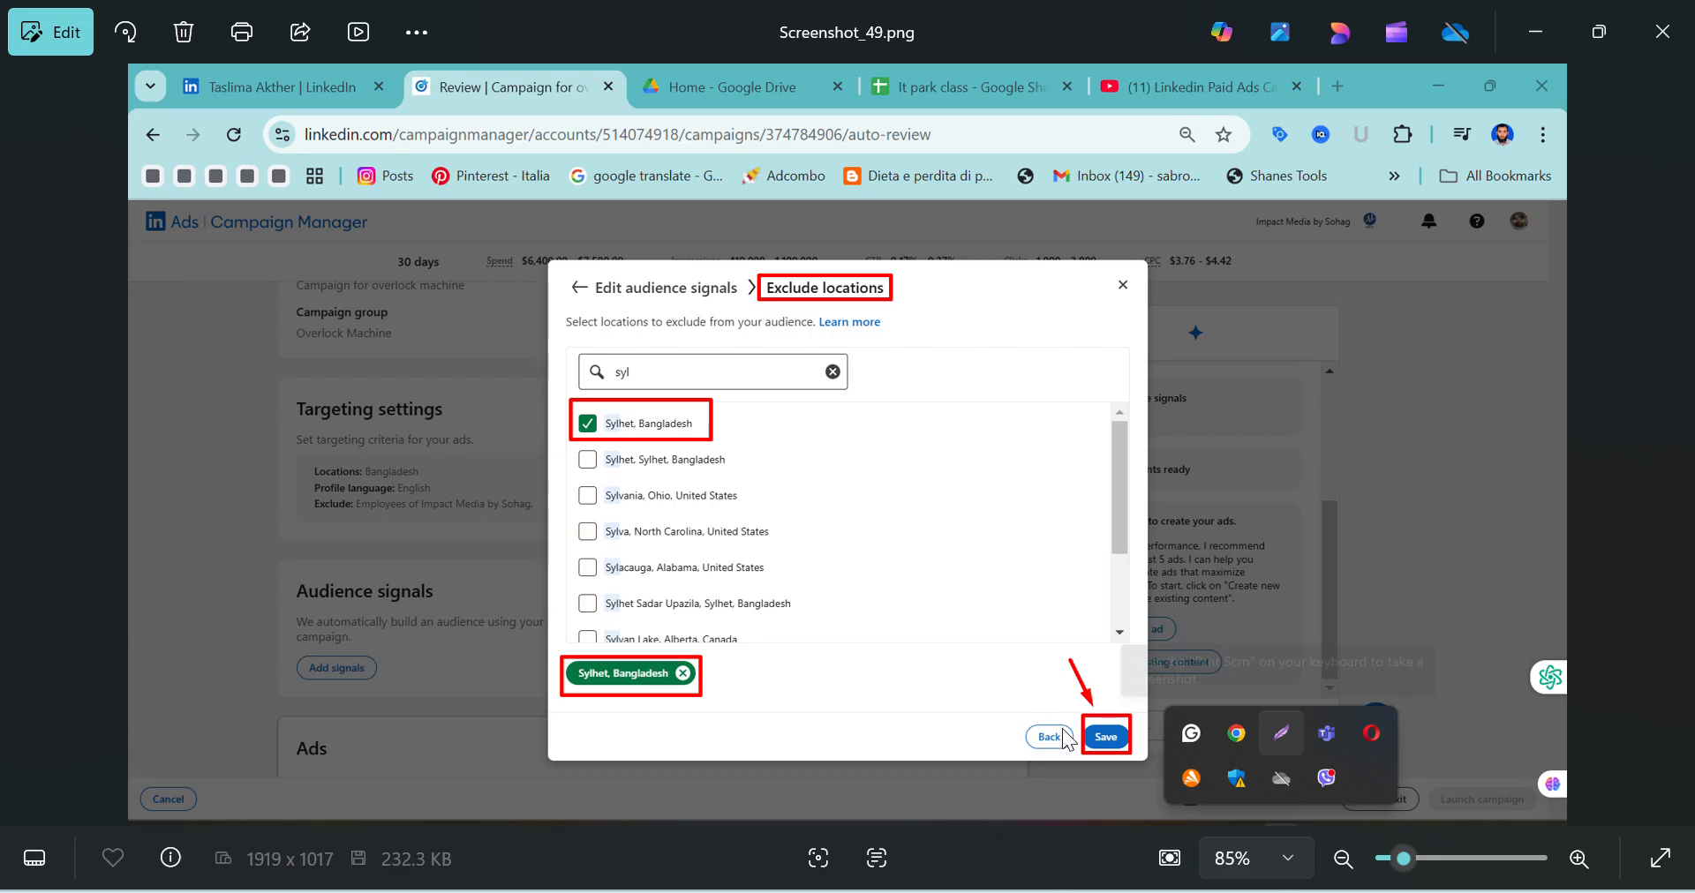
left_click(1682, 462)
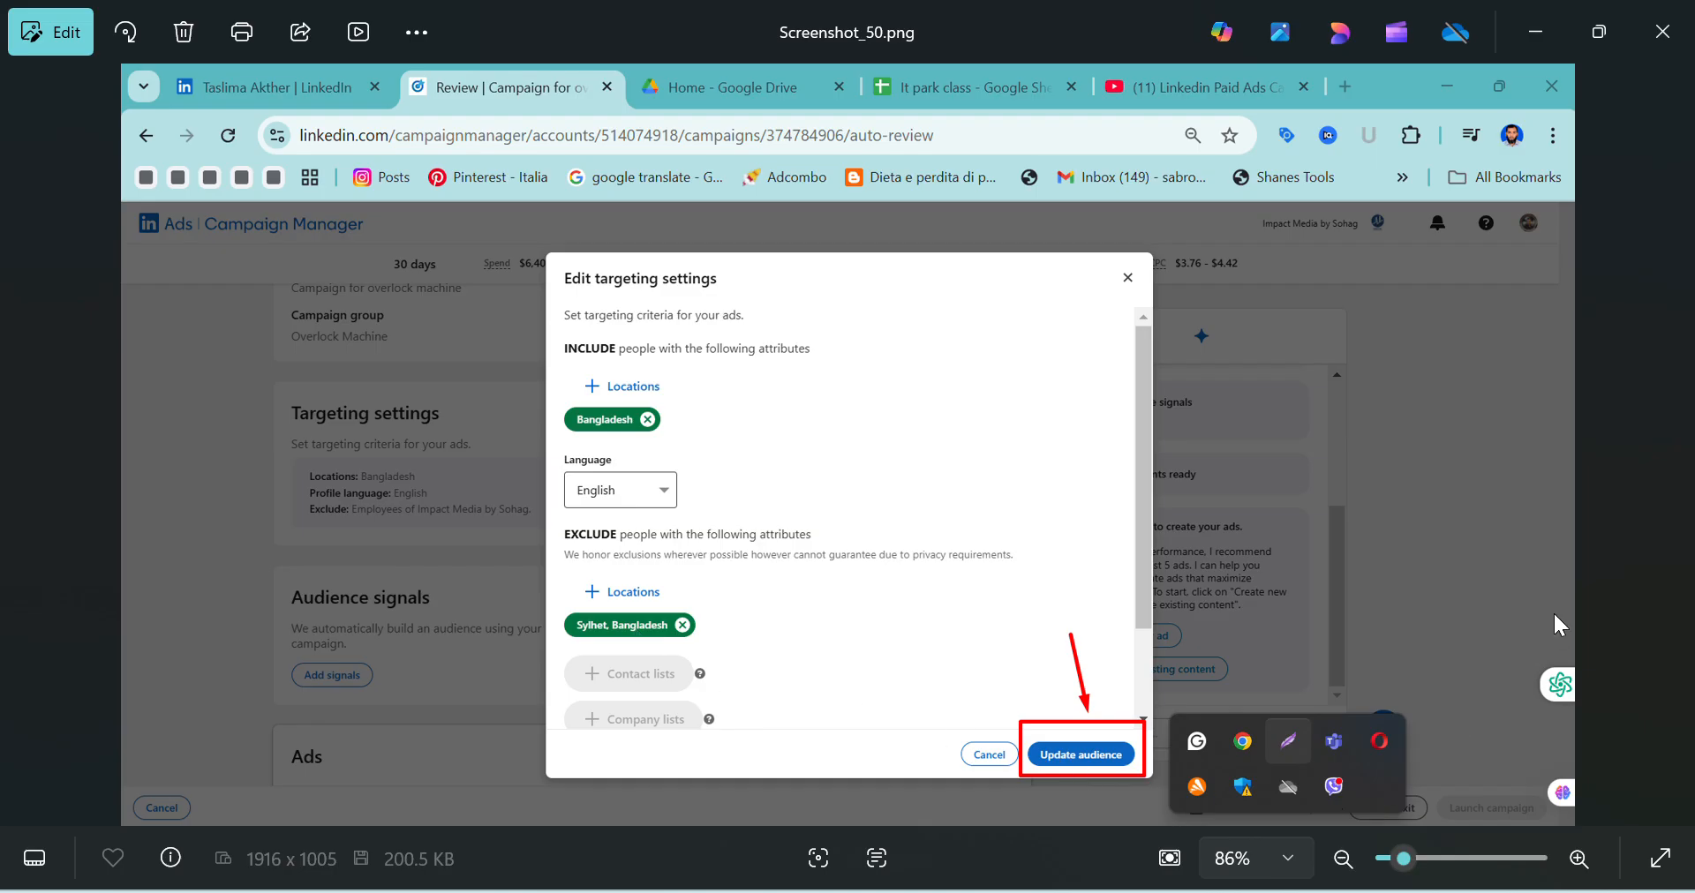
left_click(1670, 445)
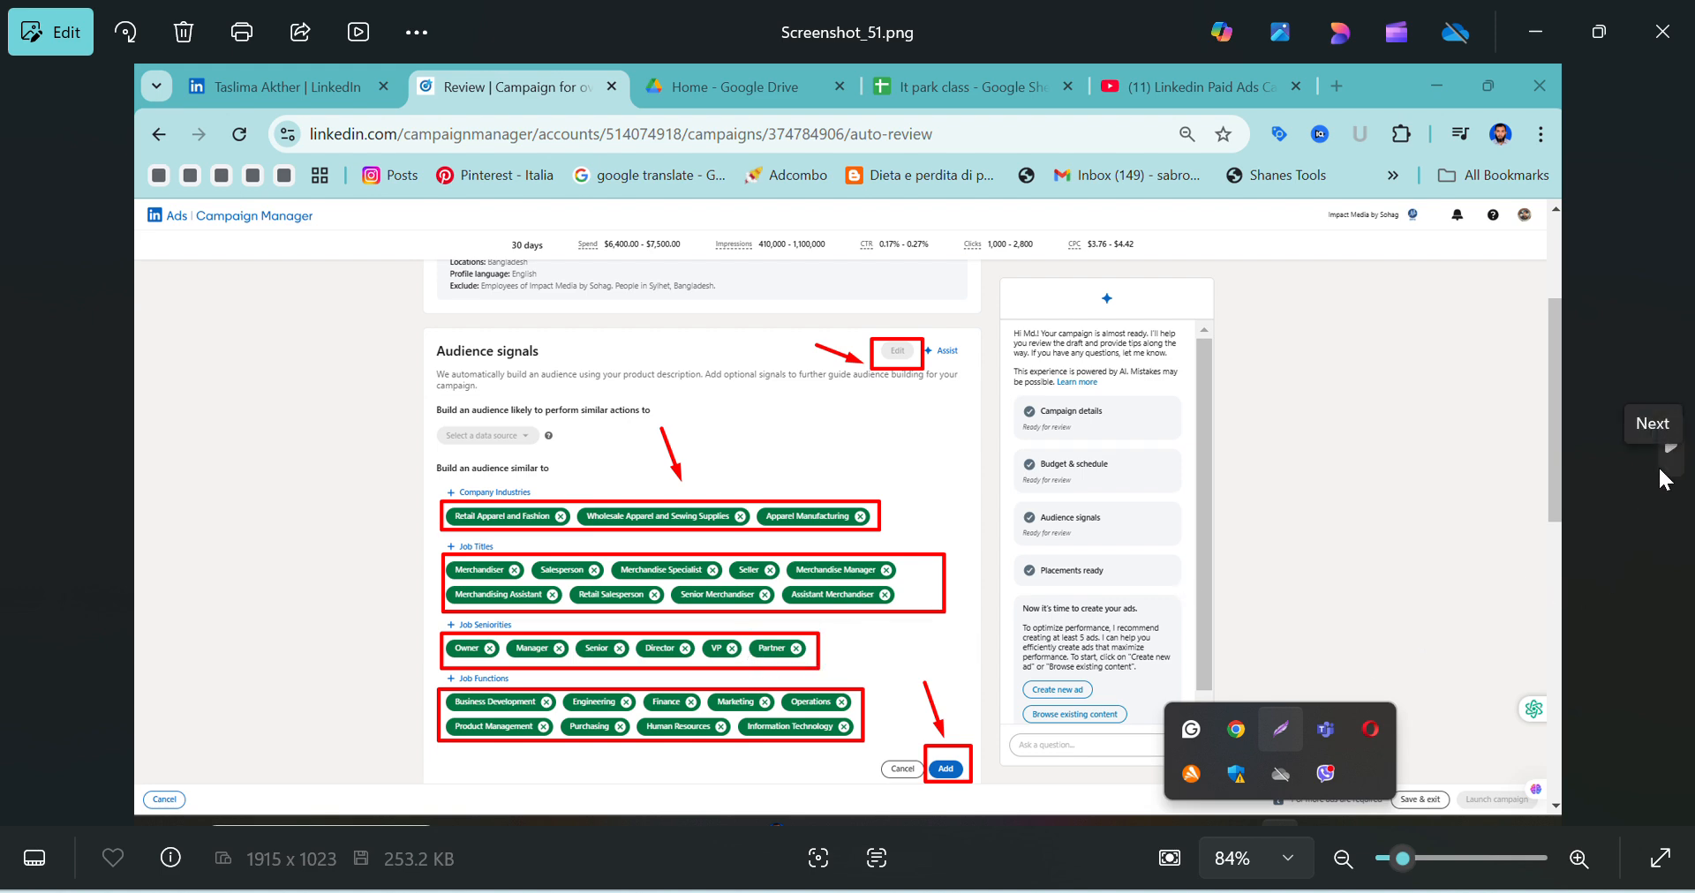
Review the ad creation and Budget & schedule images from Screenshot_52.png to Screenshot_56.png, zooming in on the image upload in Screenshot_53.png
left_click(1660, 468)
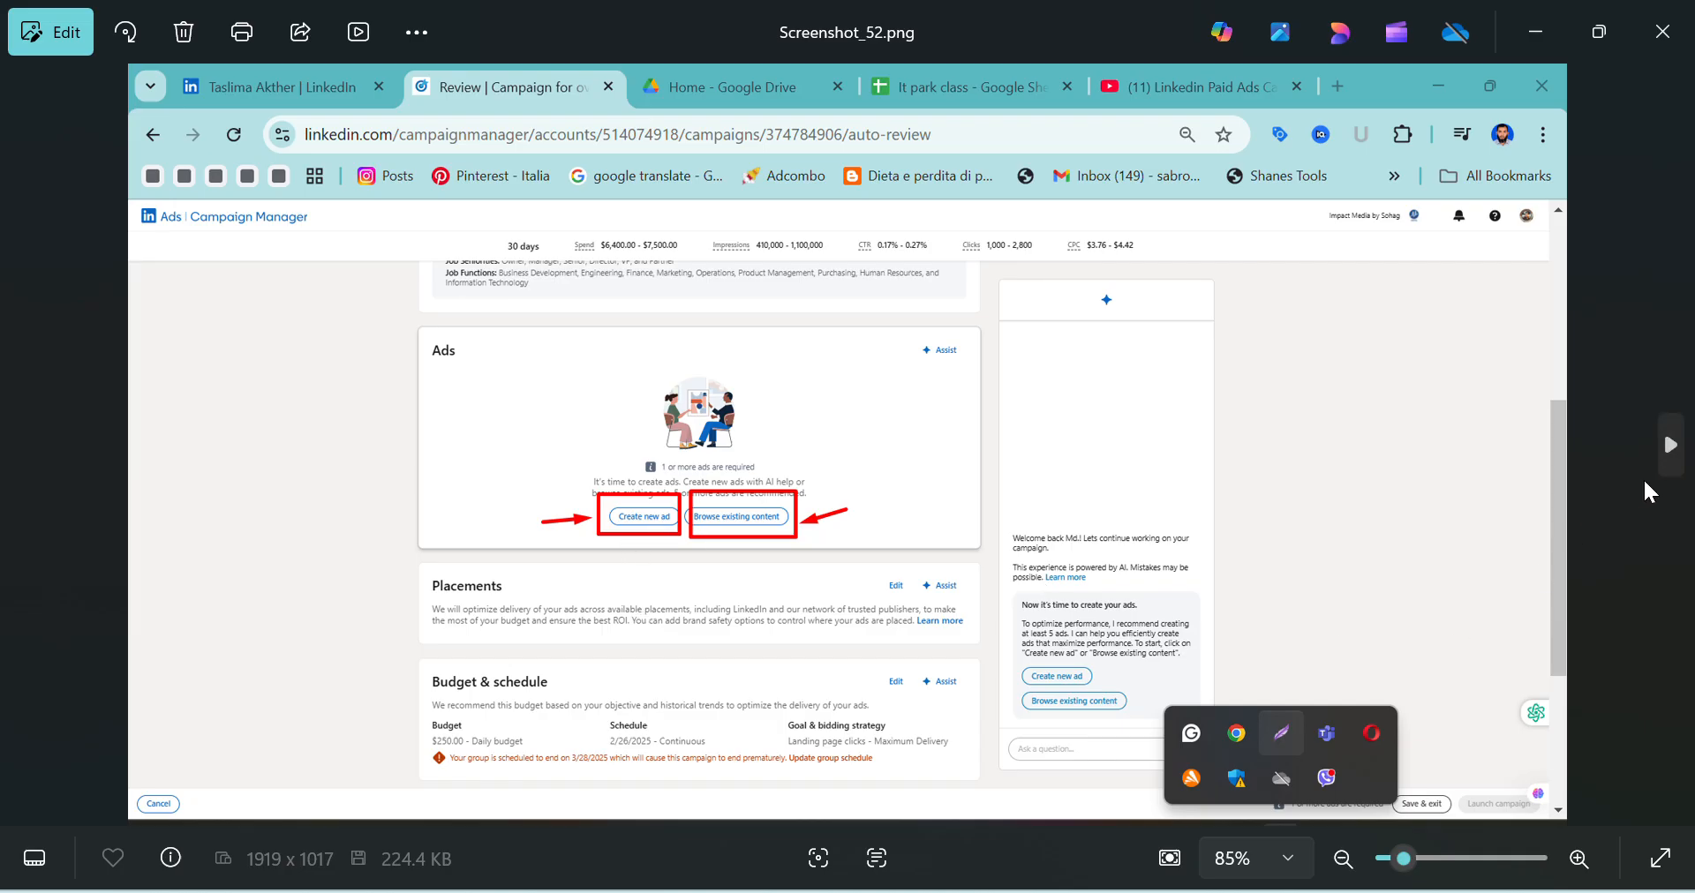
left_click(1663, 468)
scroll(703, 684, "up", 2)
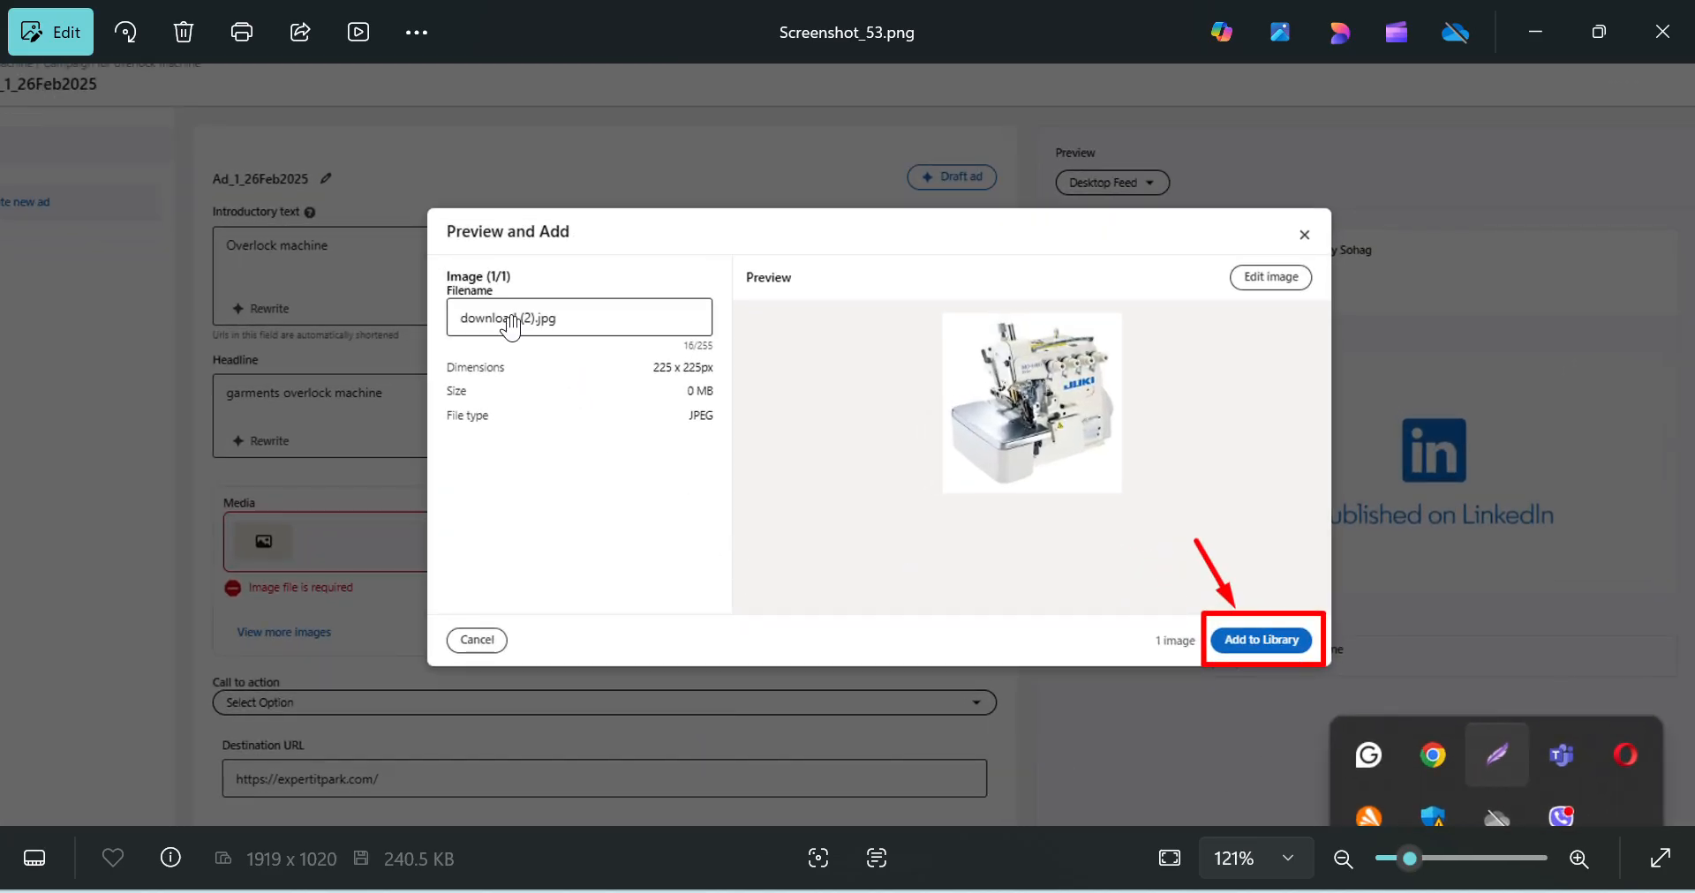
left_click(1671, 450)
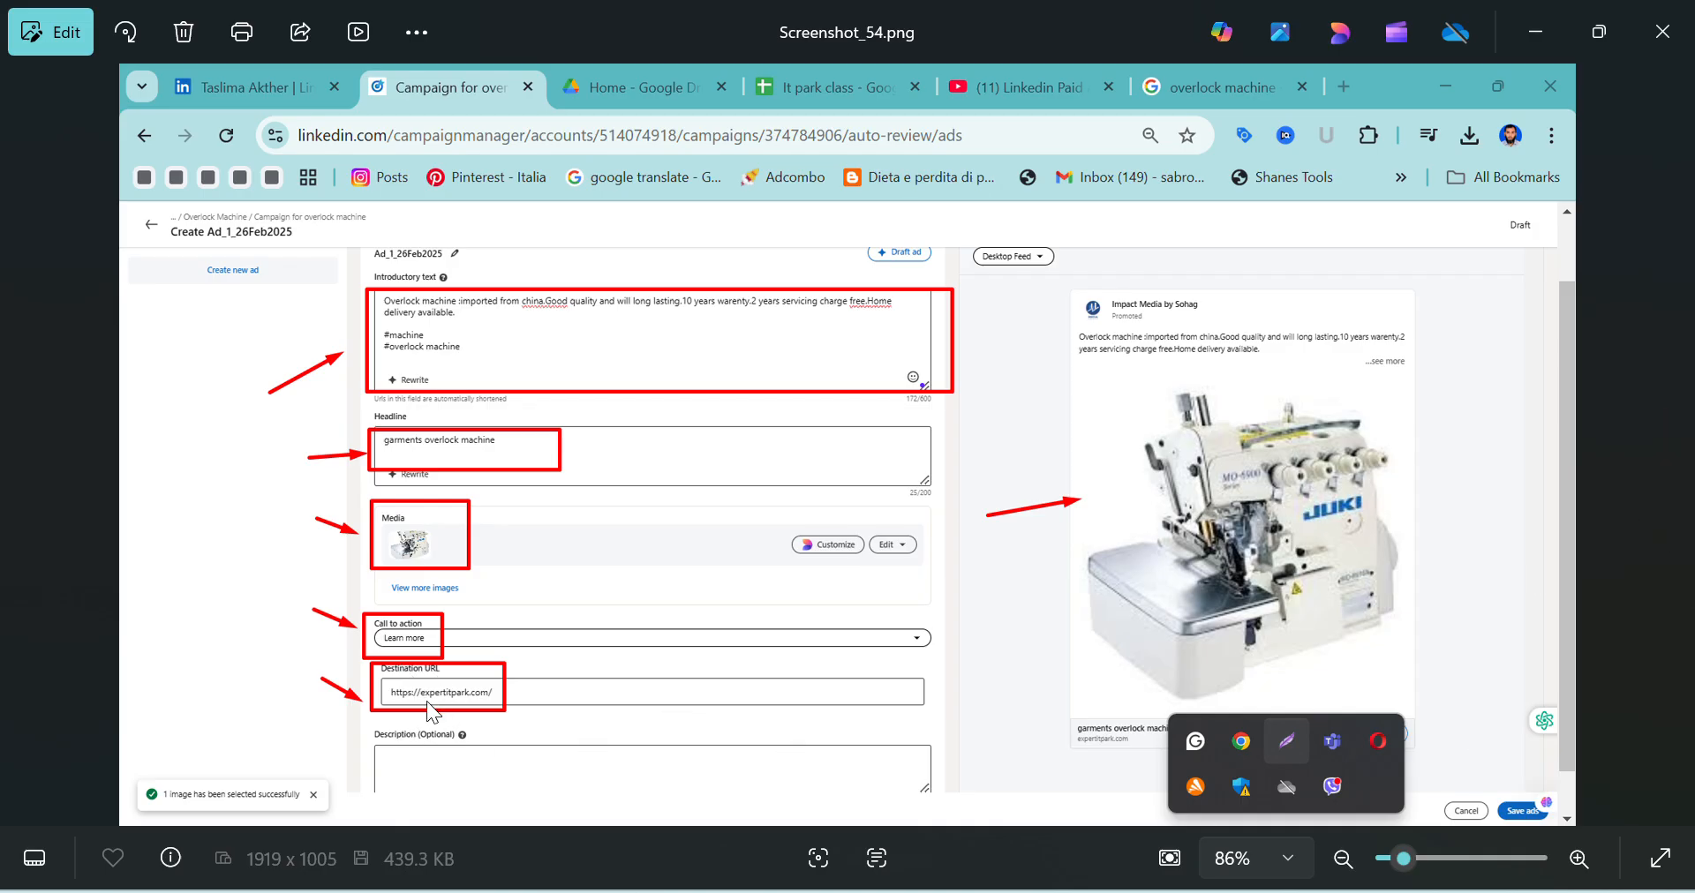
left_click(1669, 451)
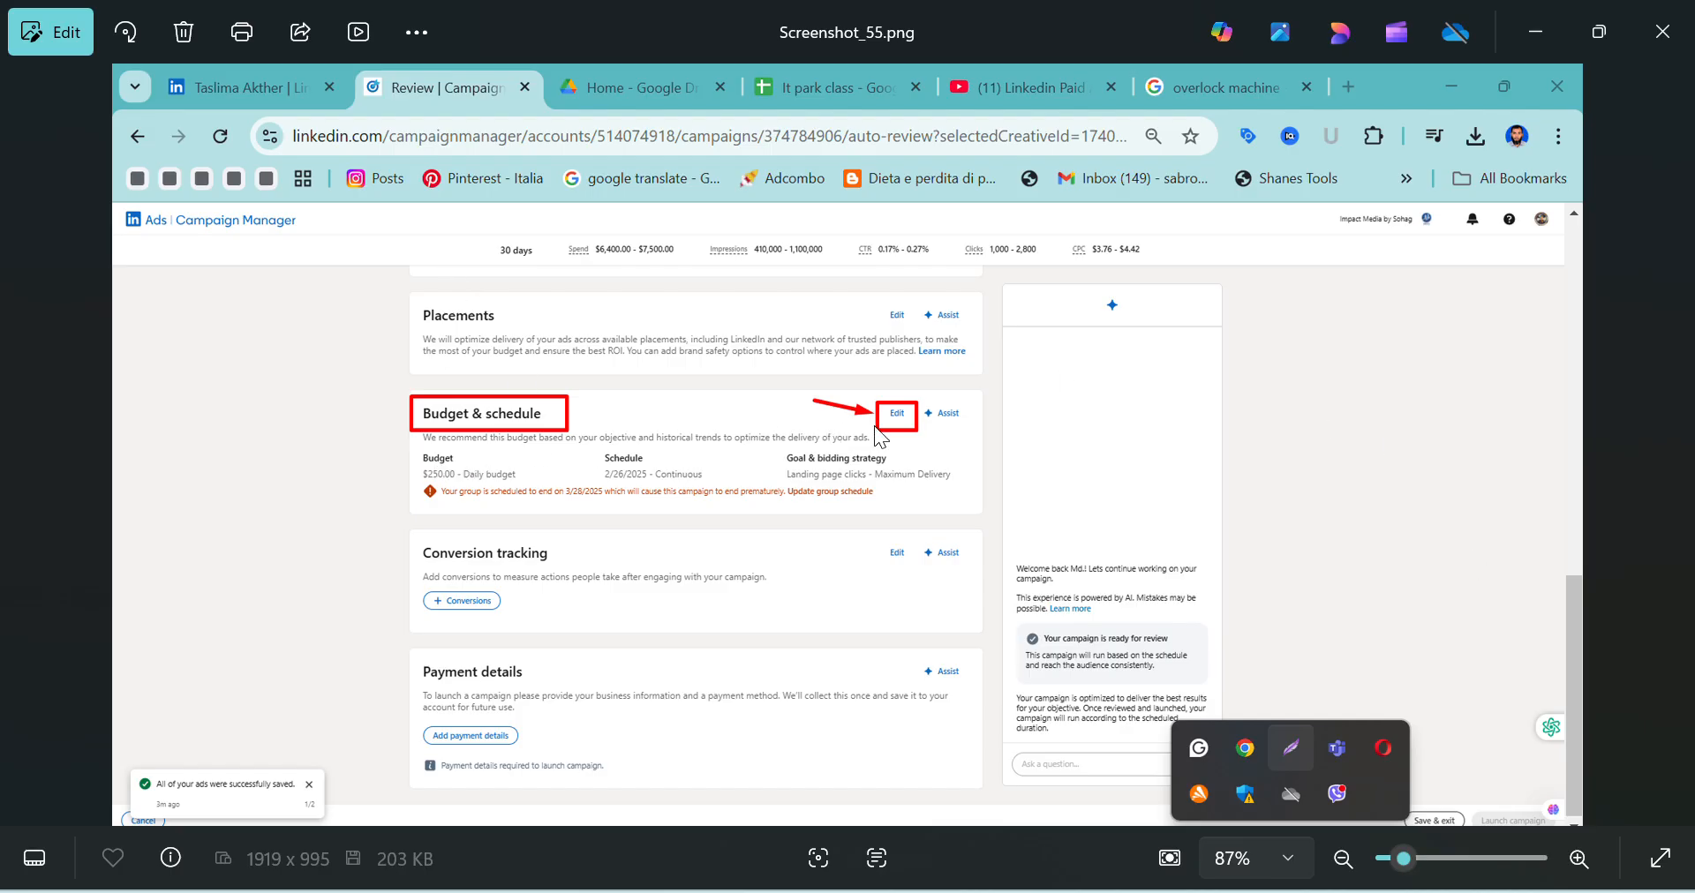
left_click(1672, 449)
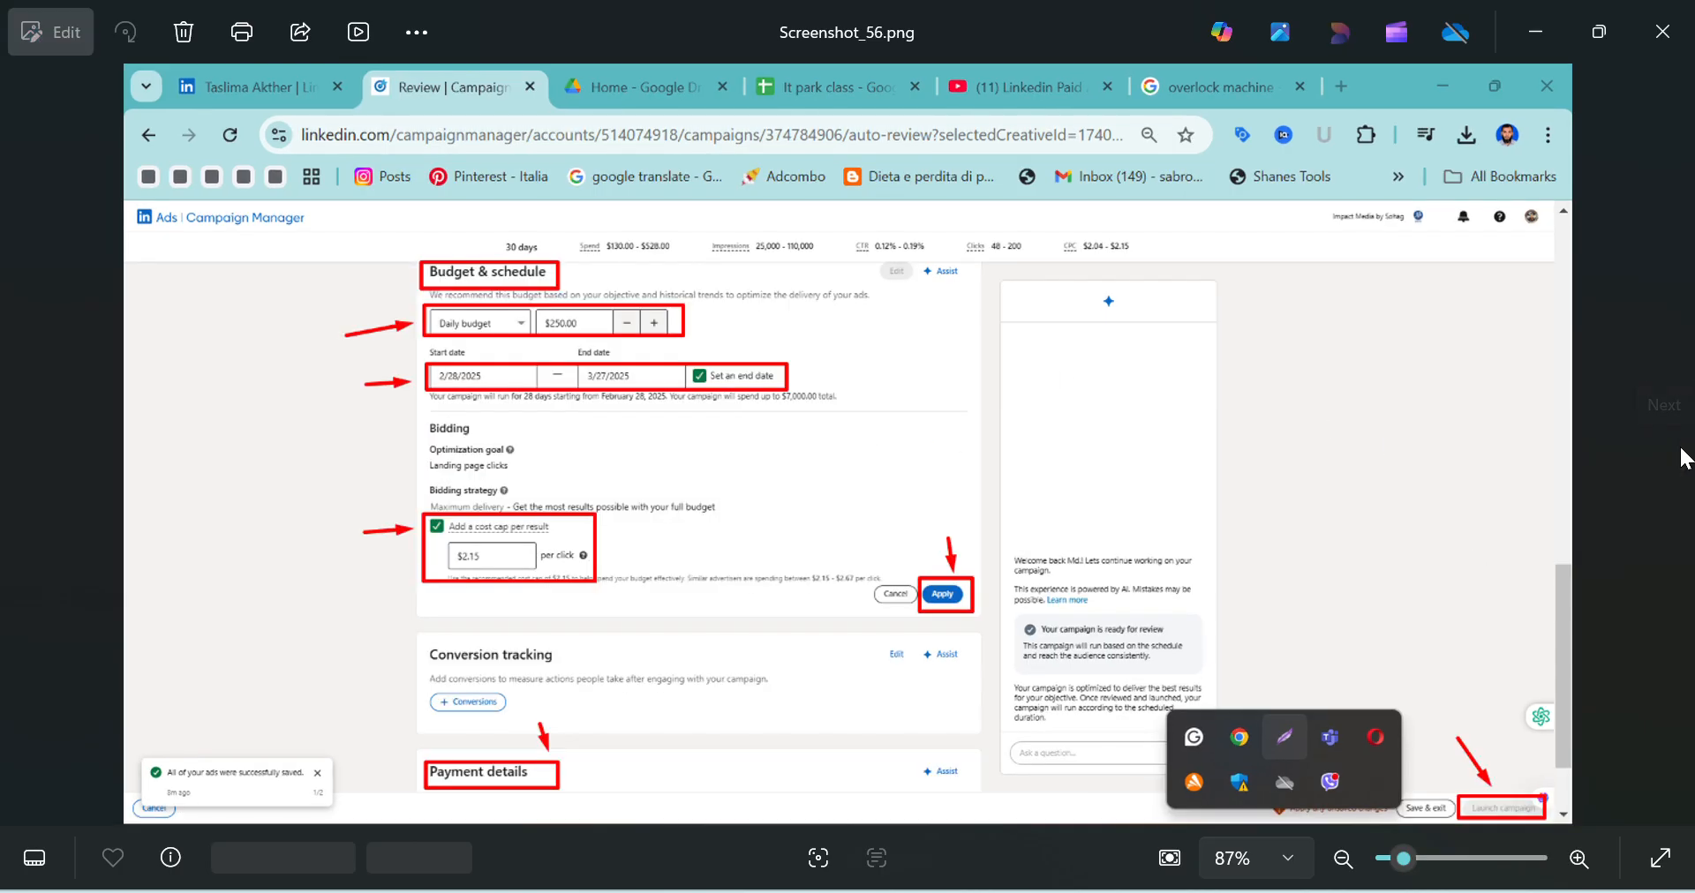